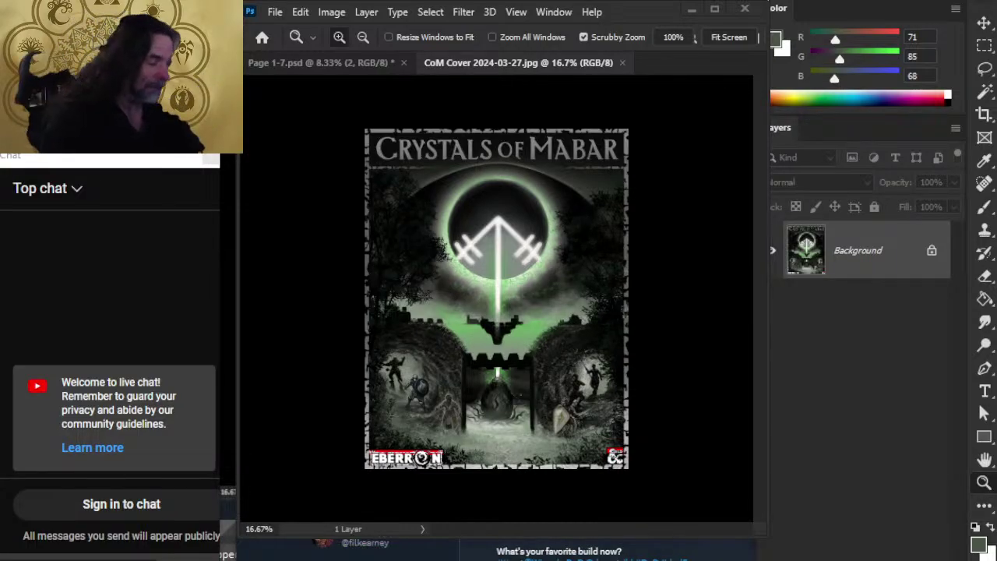
Switch to the browser and look through the pinned post and recent livestream posts on the X profile.
mouse_move(42, 284)
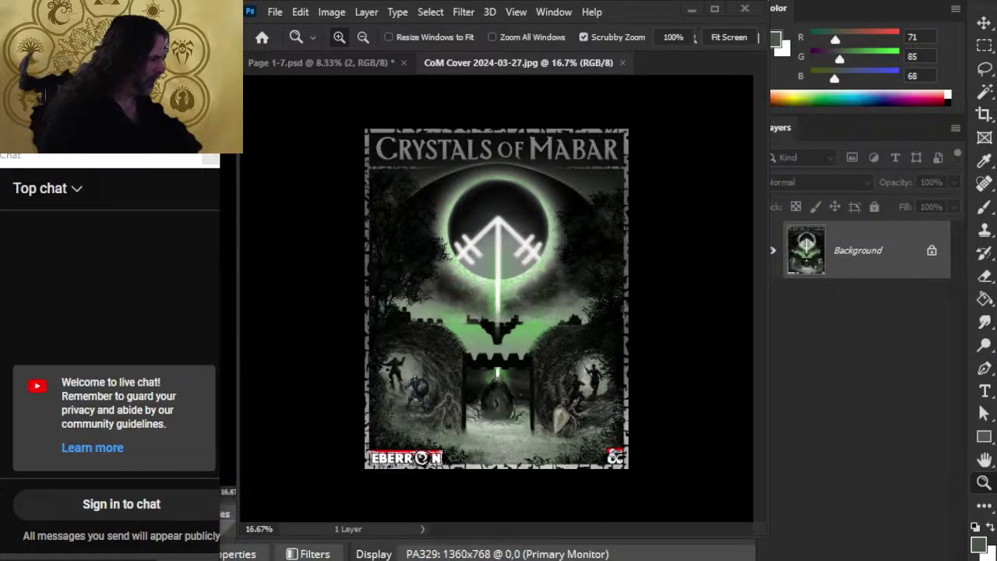
key("alt+Tab")
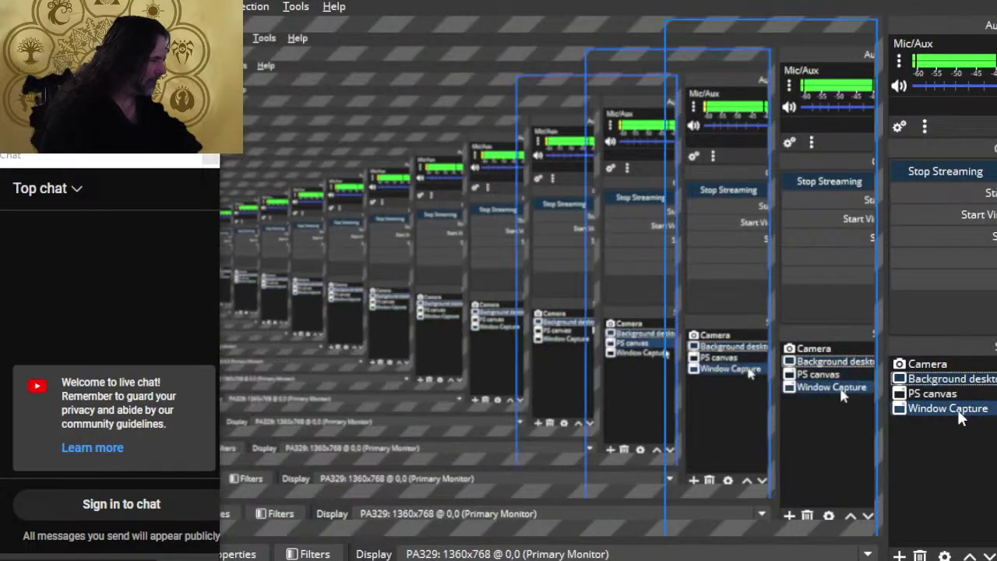
key("alt+Tab")
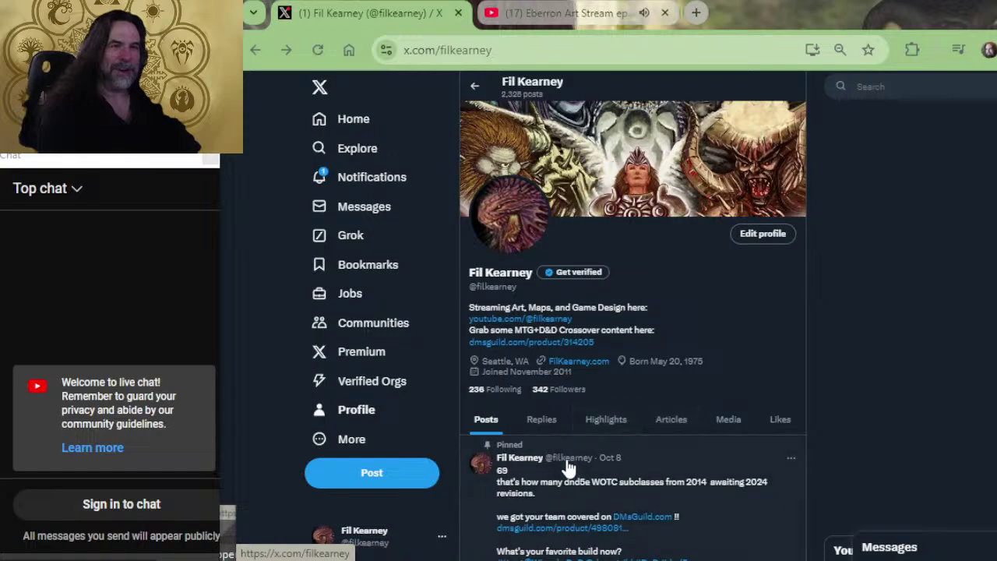
scroll(747, 416, "down", 2)
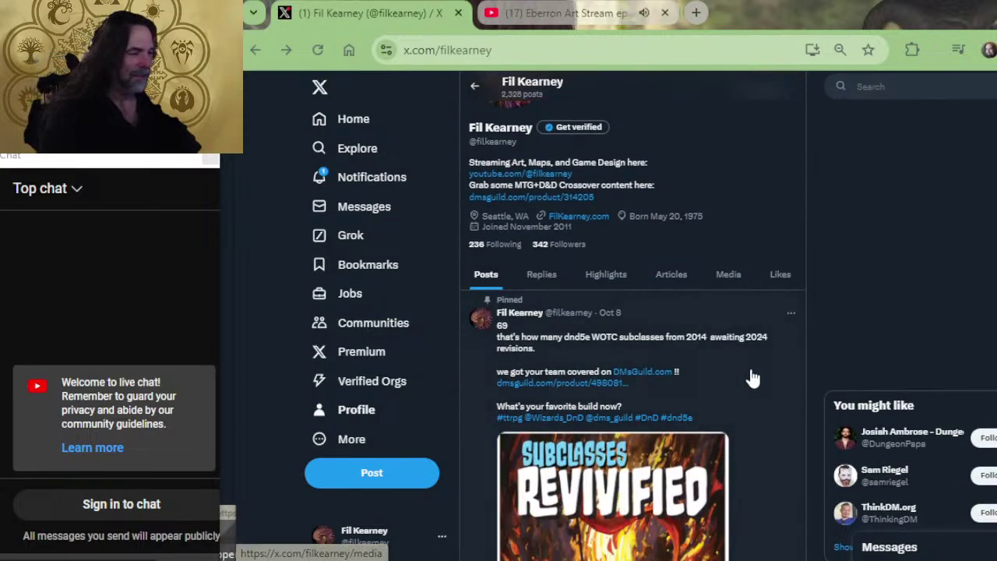
scroll(573, 257, "up", 2)
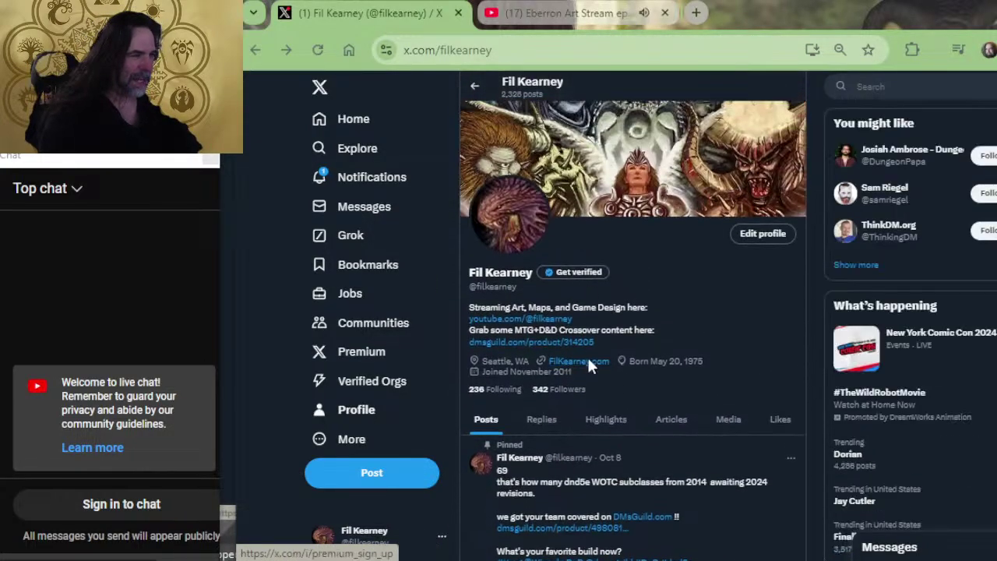
scroll(677, 311, "down", 6)
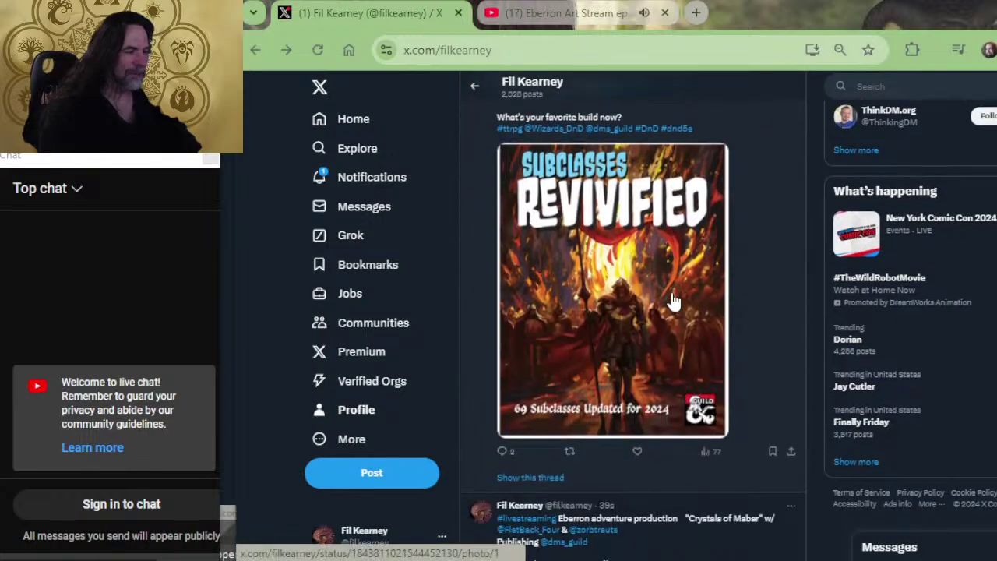
scroll(674, 299, "down", 6)
scroll(672, 283, "up", 8)
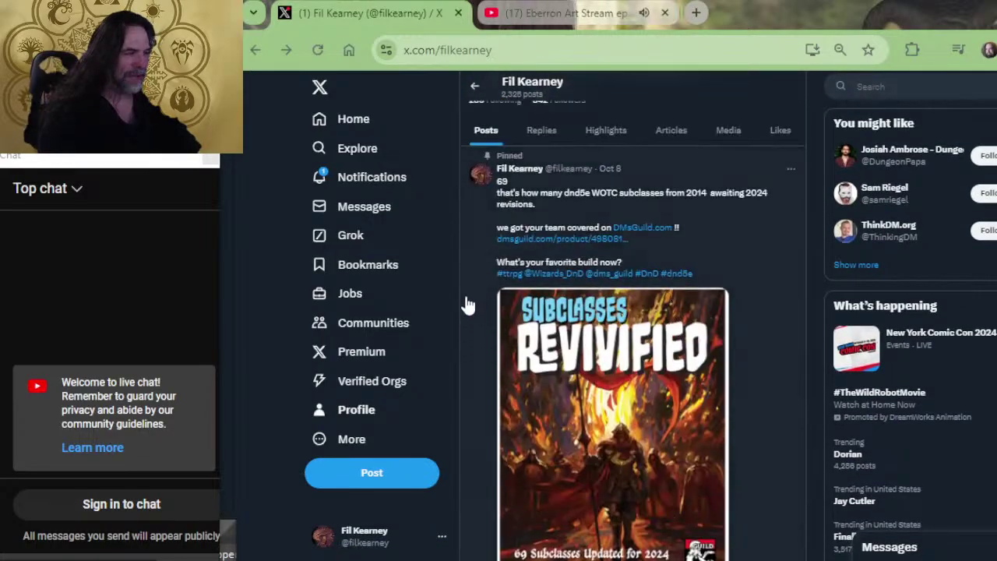
scroll(666, 269, "down", 10)
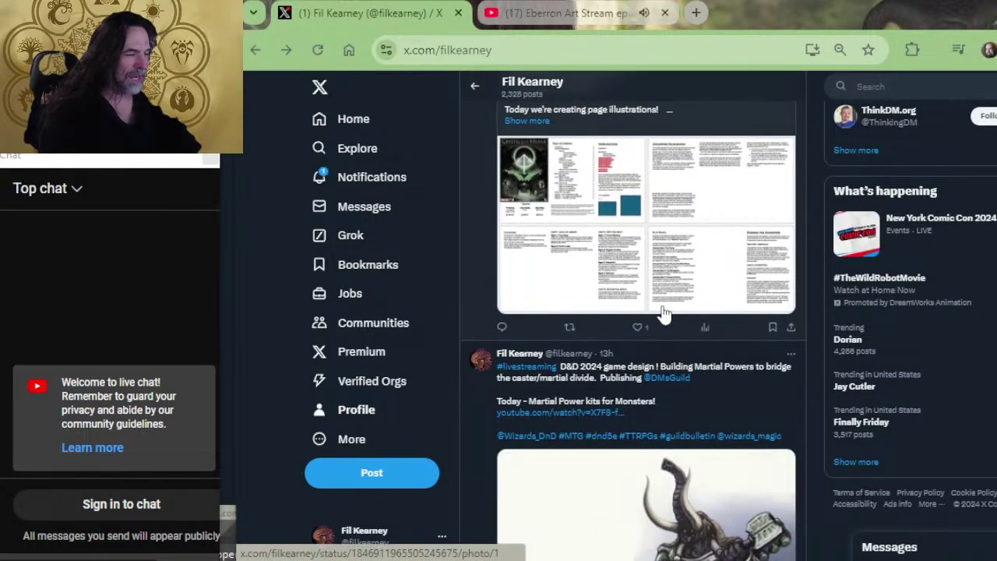
scroll(666, 273, "down", 15)
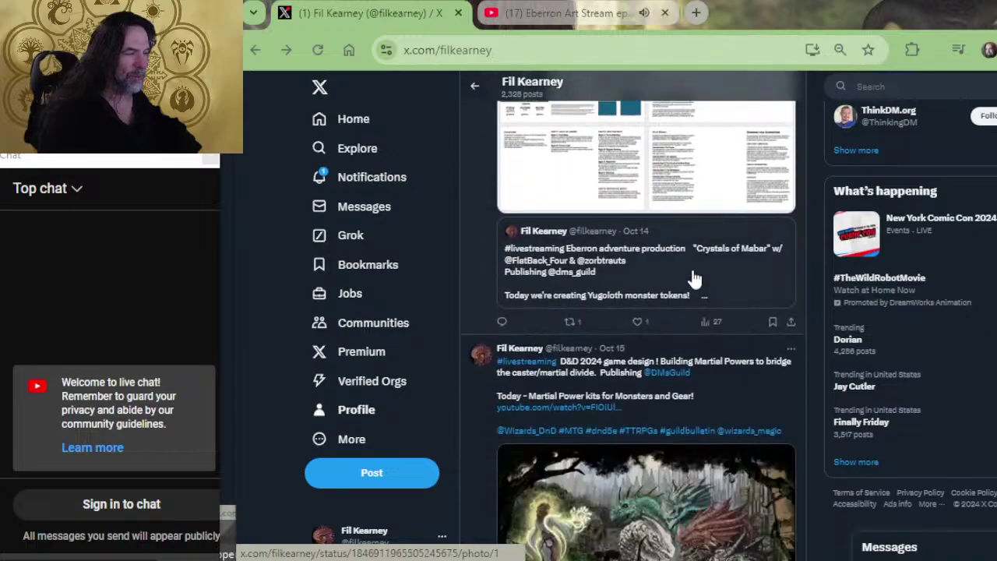
scroll(685, 288, "down", 5)
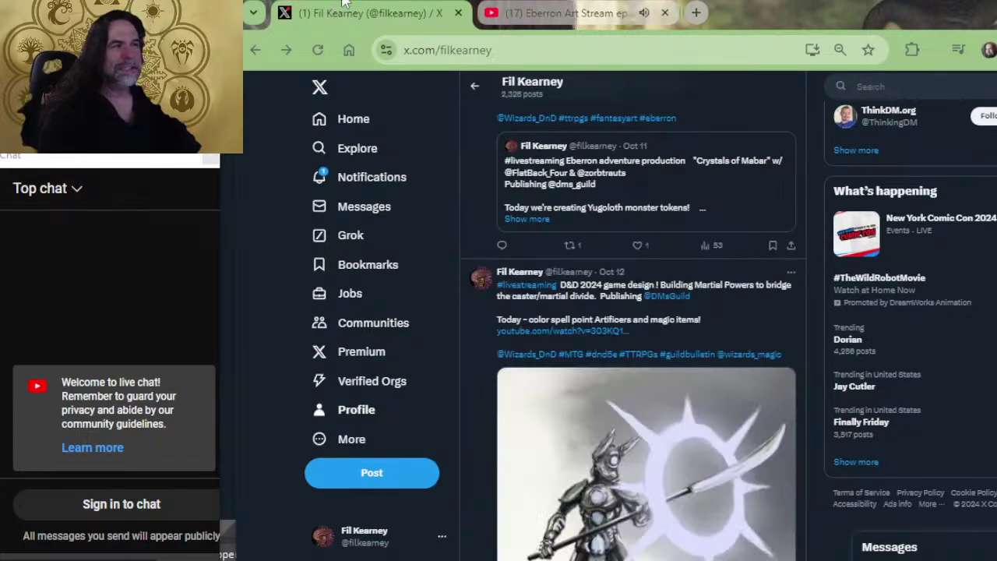
Close the X profile page and like the "Eberron Art Stream ep 338 - page art 2" video on YouTube.
left_click(458, 13)
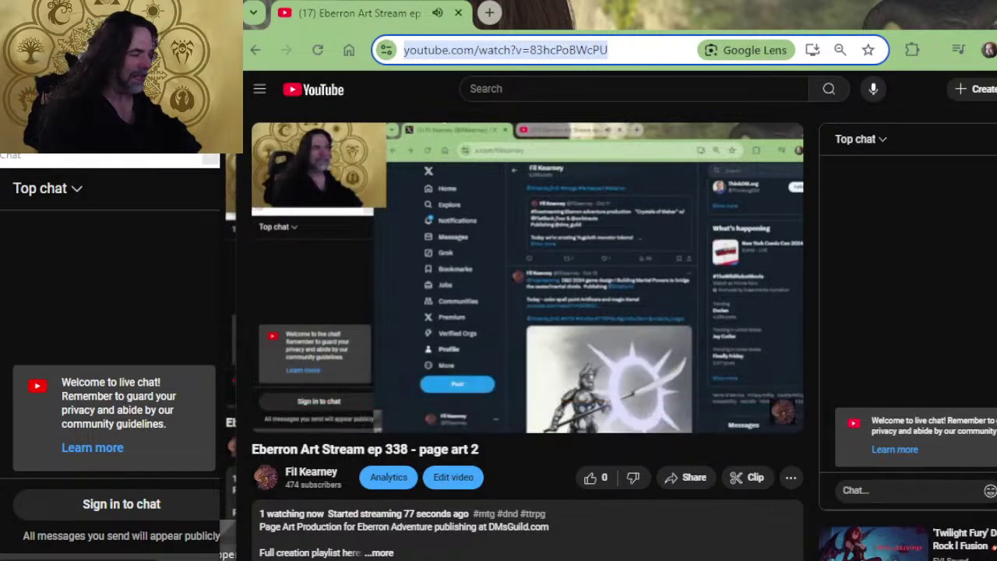
left_click(590, 478)
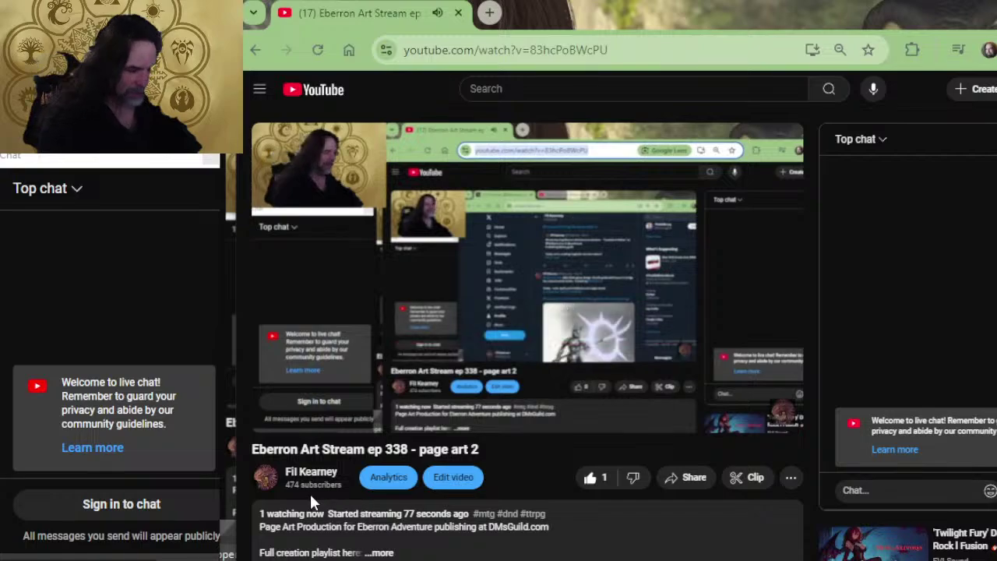
Expand the stream's full description and review its playlist, community and DMsGuild product links.
scroll(511, 429, "down", 2)
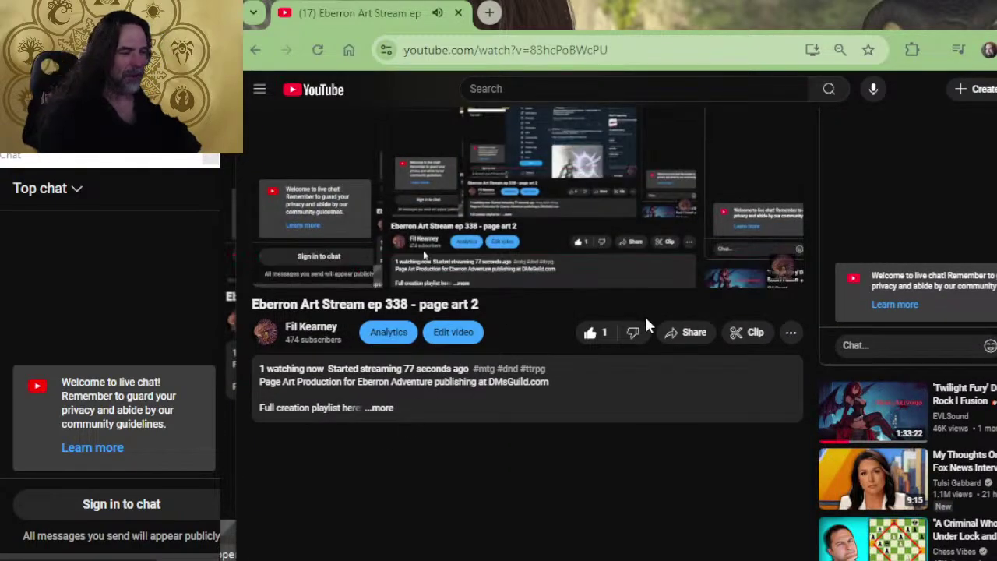
left_click(385, 408)
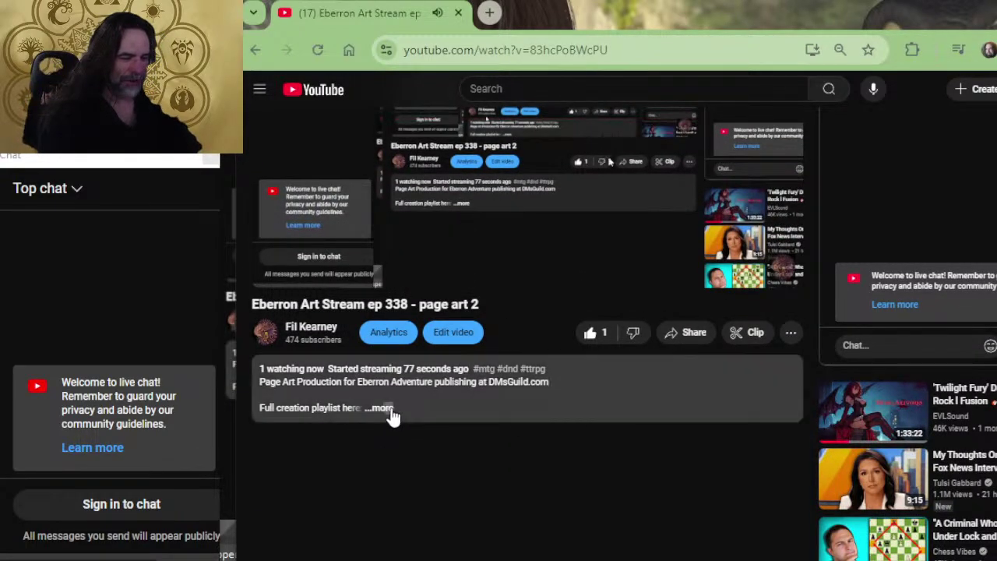
scroll(466, 352, "down", 1)
scroll(466, 352, "down", 4)
scroll(418, 213, "up", 2)
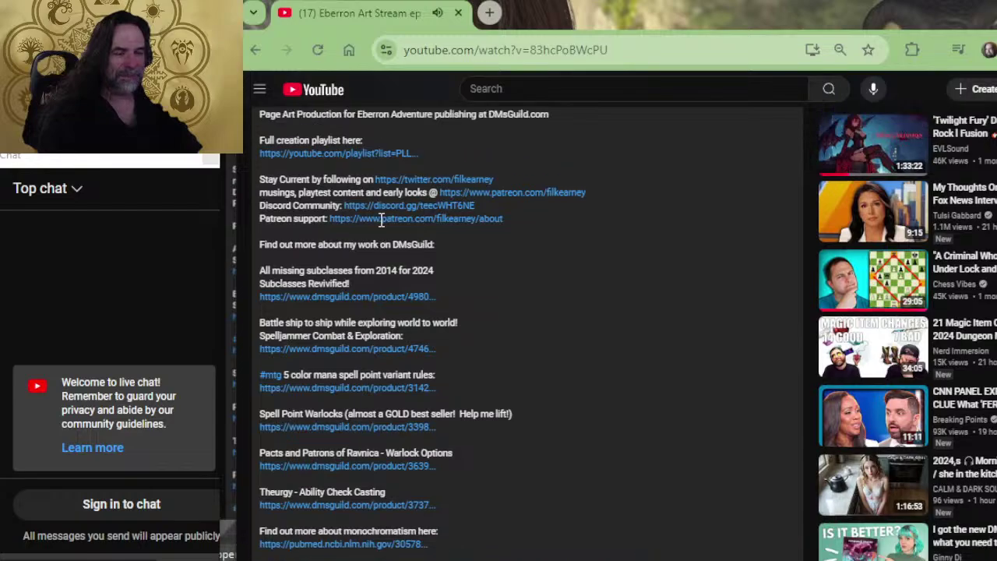
scroll(418, 282, "down", 2)
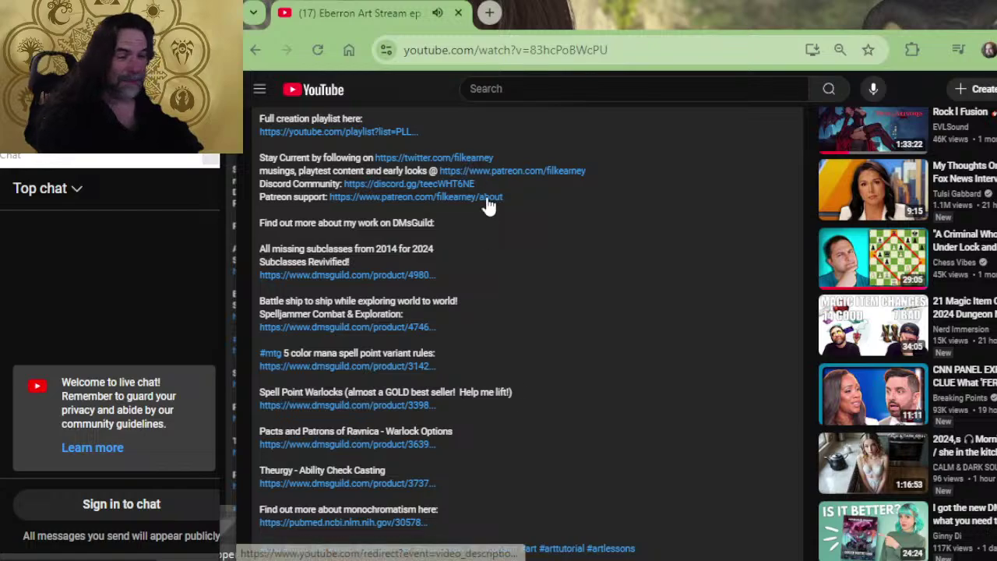
scroll(487, 206, "down", 2)
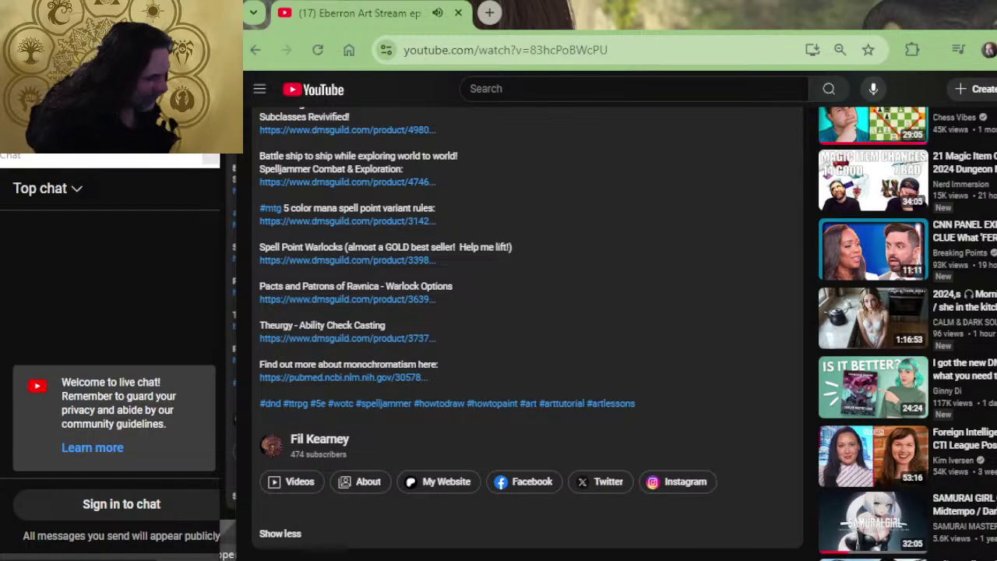
Switch to Photoshop and close the CoM Cover 2024-03-27.jpg document.
key("alt+Tab")
key("alt+Tab")
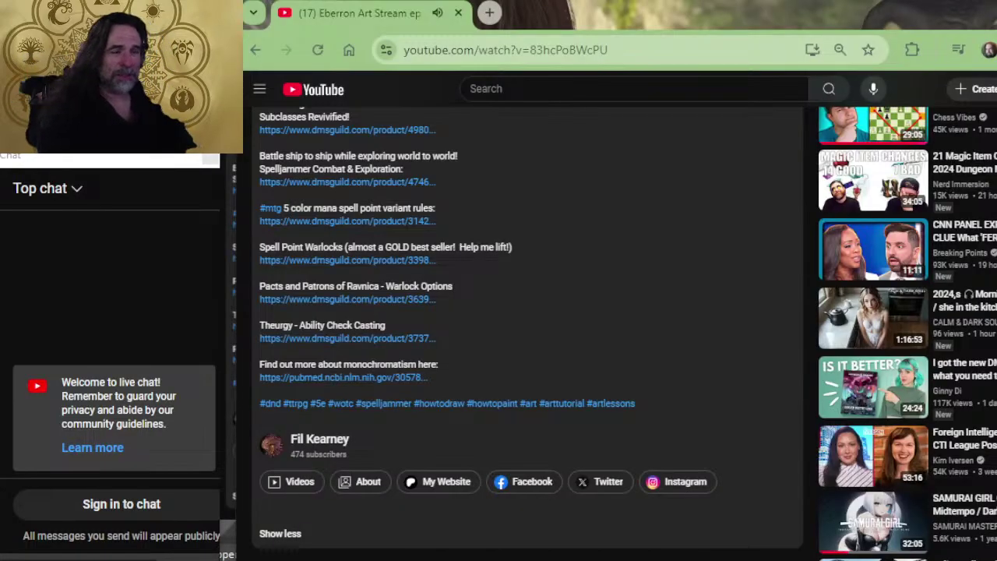
key("alt+Tab")
key("alt+Tab")
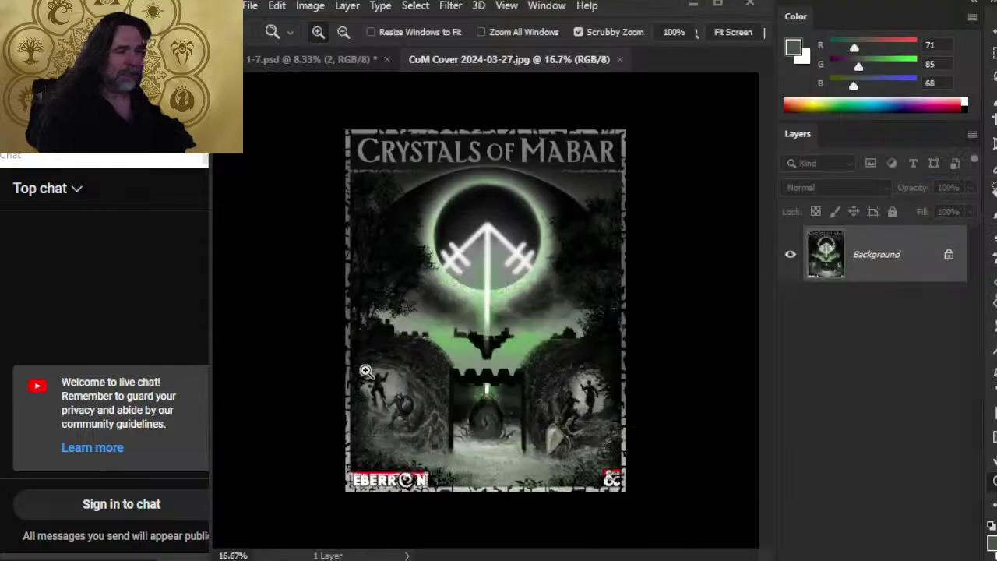
left_click(620, 63)
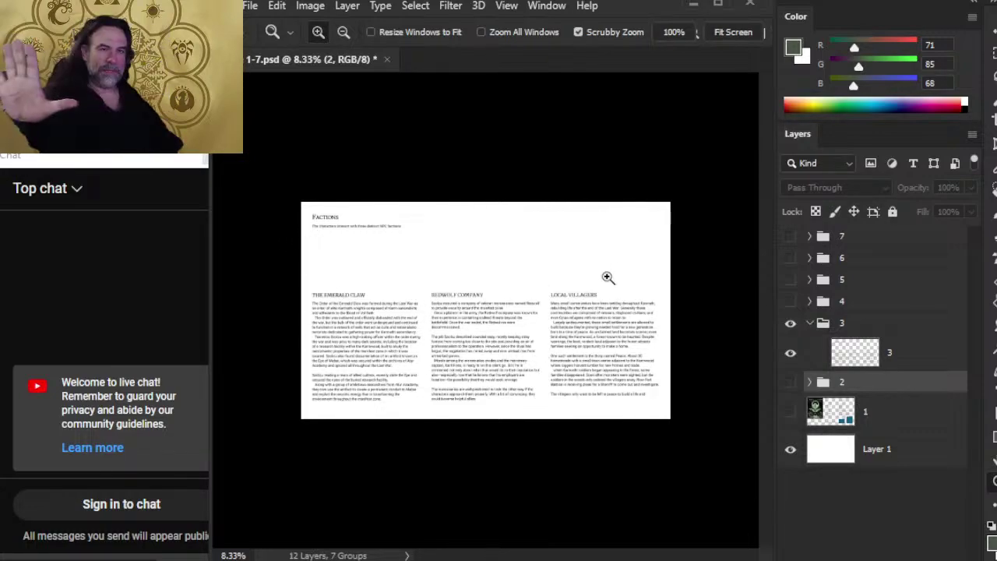
Hide page group 3 and preview page groups 4 and 5 one at a time.
left_click(790, 323)
left_click(790, 301)
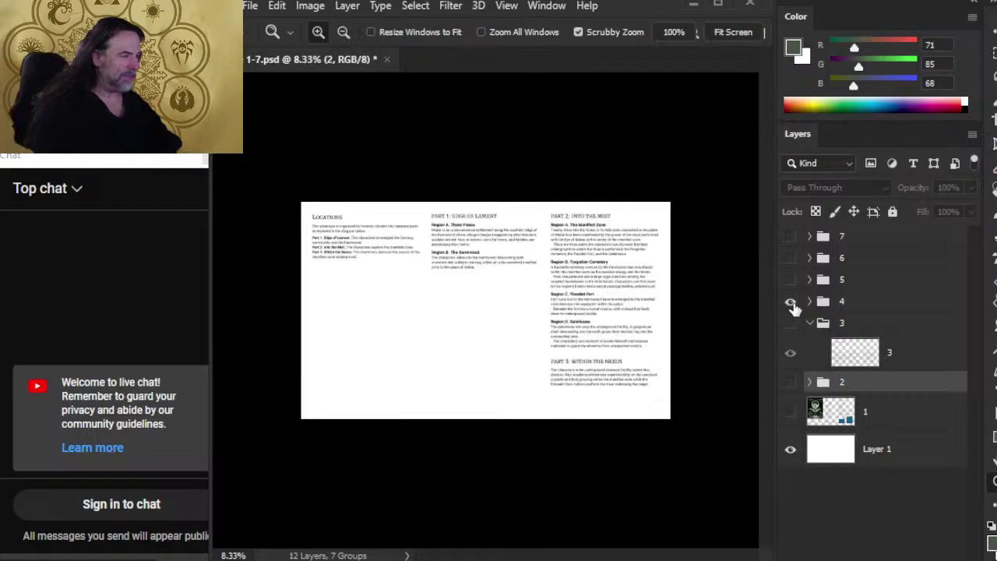
left_click(790, 302)
left_click(790, 279)
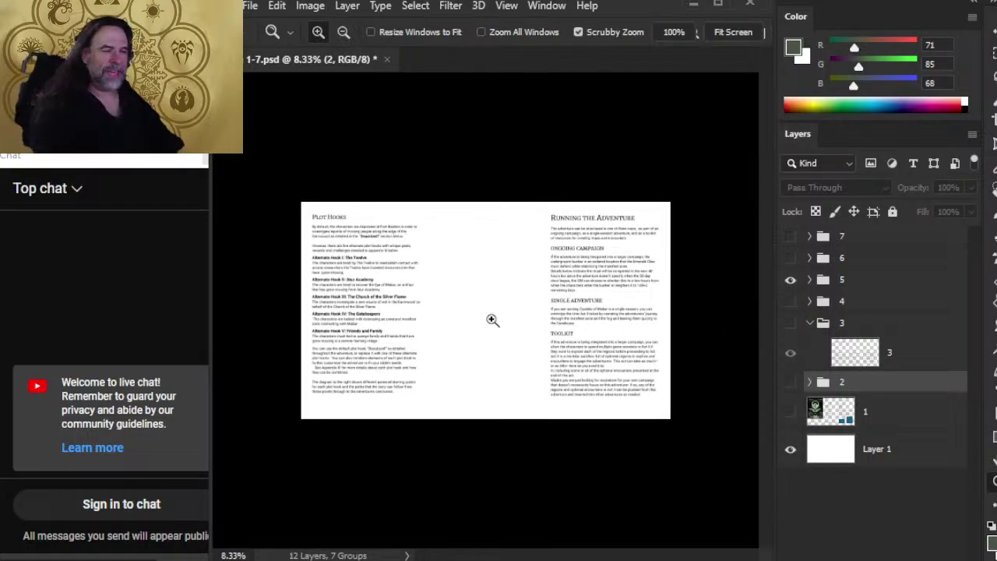
Switch to full-screen view and examine the Plot Hooks and Running the Adventure columns of the page 5 spread up close.
key("f")
key("f")
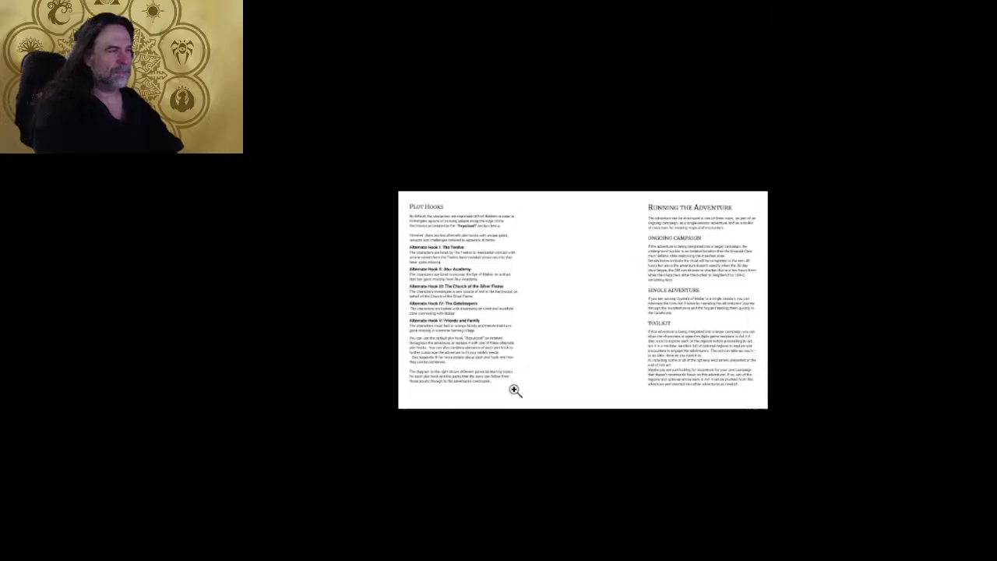
left_click_drag(617, 317, 628, 259)
left_click(628, 260)
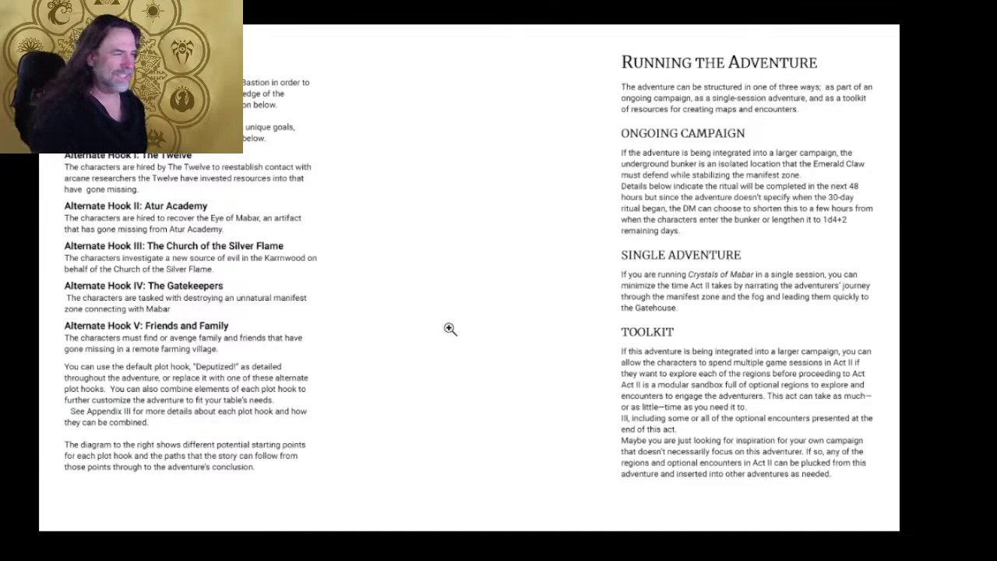
left_click(724, 249)
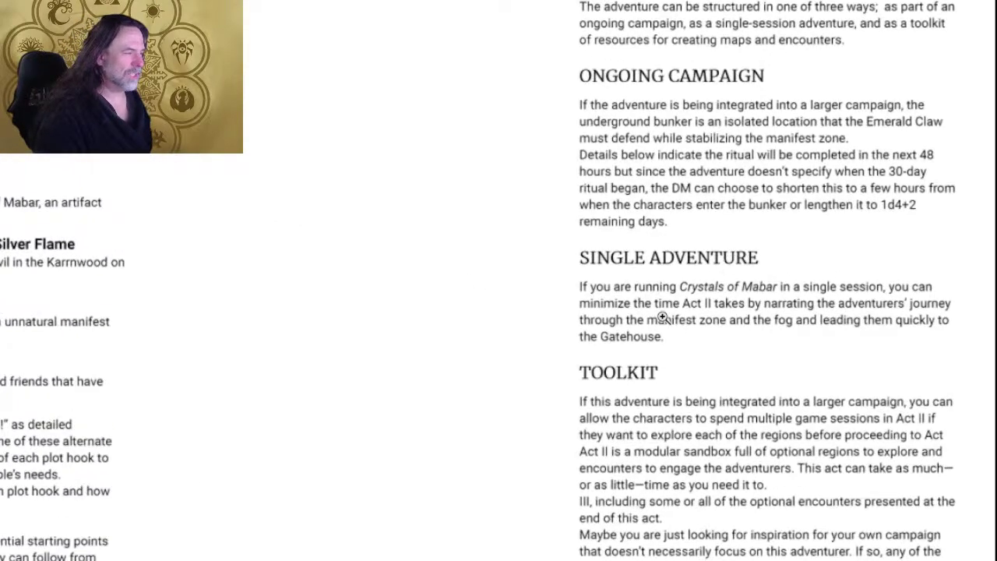
left_click(717, 354, "alt")
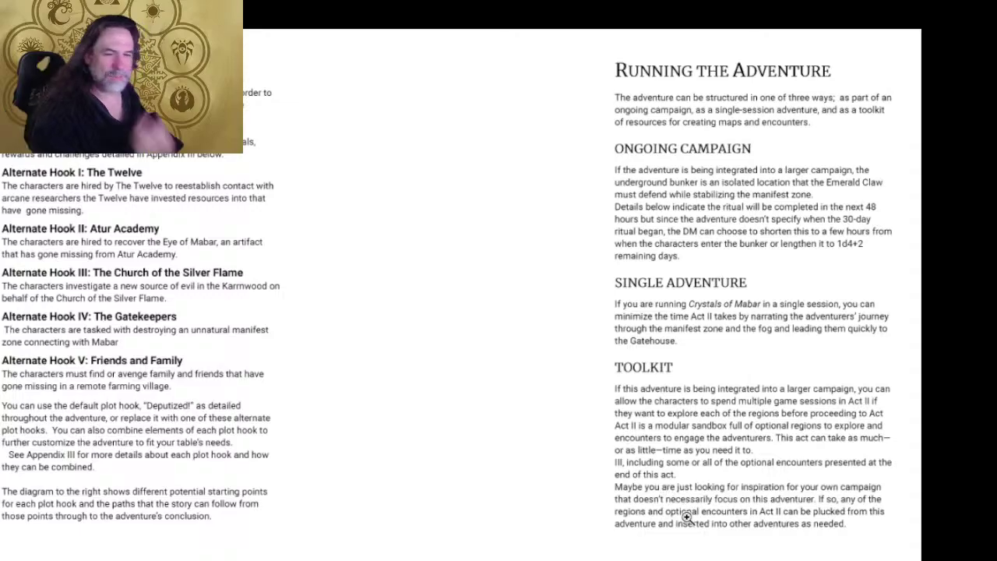
left_click(455, 344, "alt")
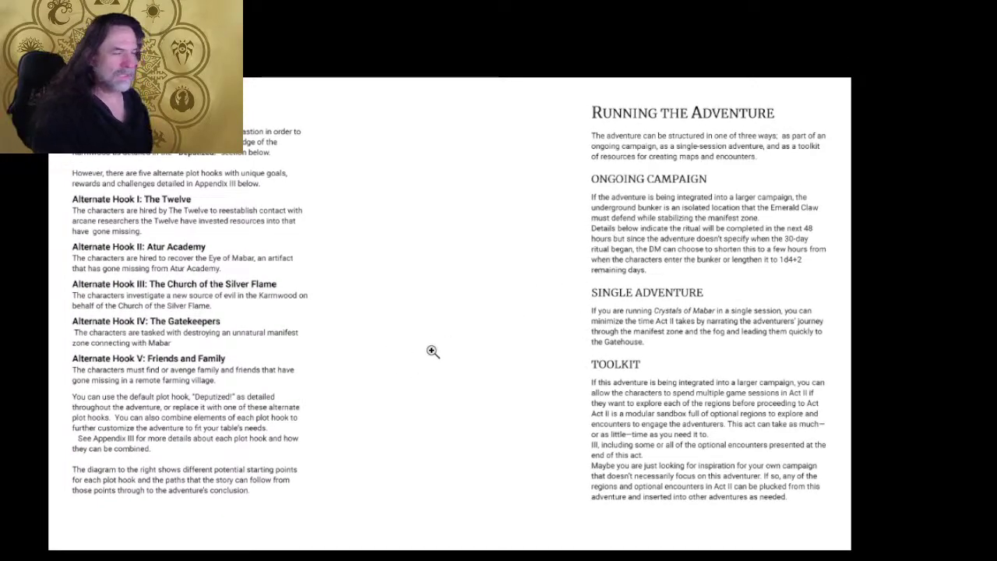
left_click(454, 299)
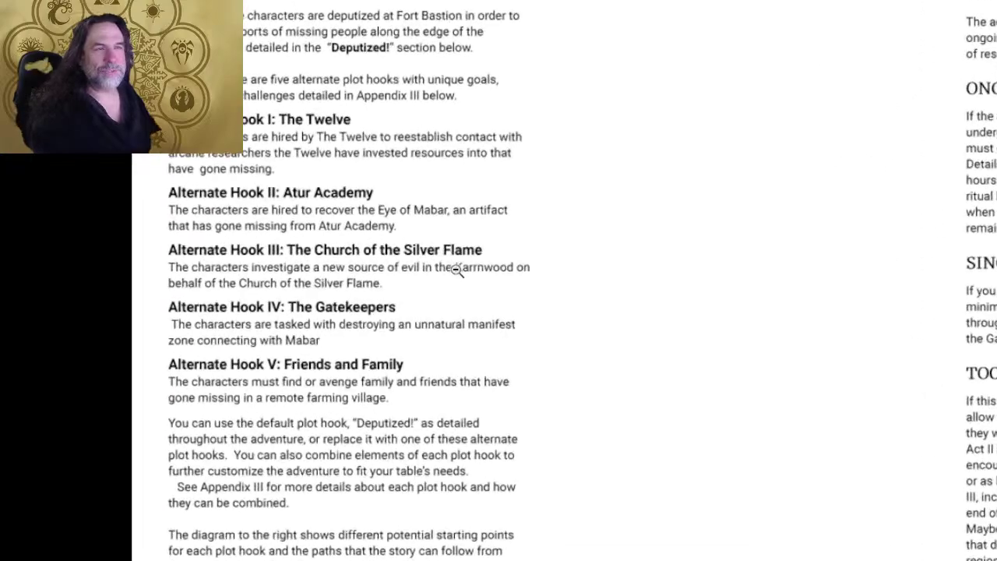
left_click(456, 270, "alt")
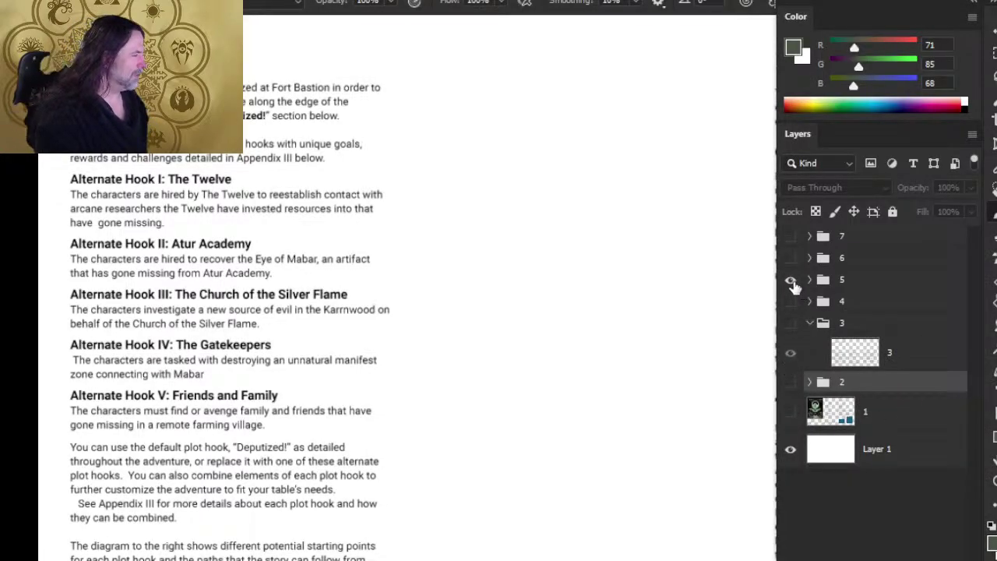
Show only page group 3 instead of group 5 and add a new layer above layer 3 inside it.
left_click(790, 280)
left_click(791, 323)
left_click(901, 352)
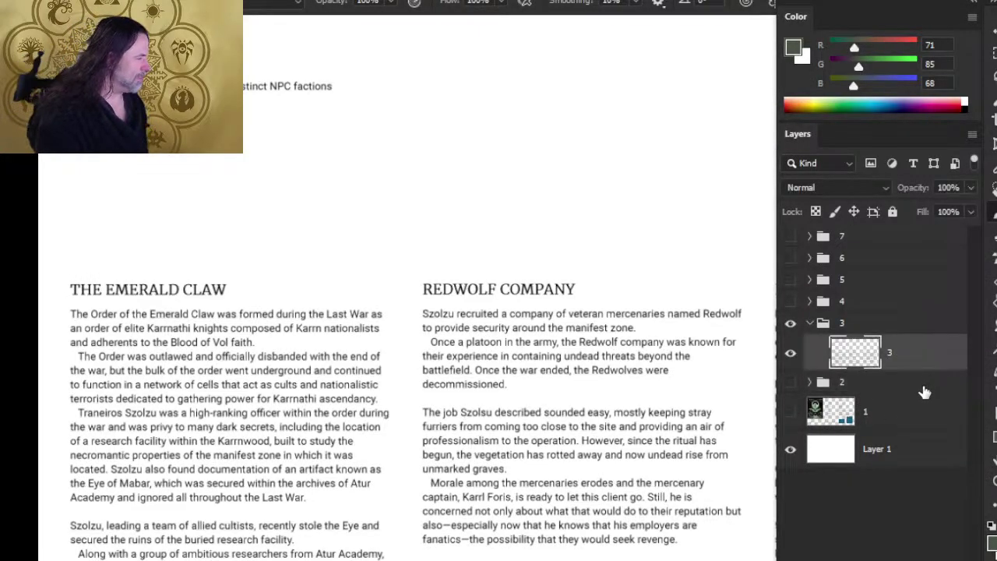
key("ctrl+shift+alt+n")
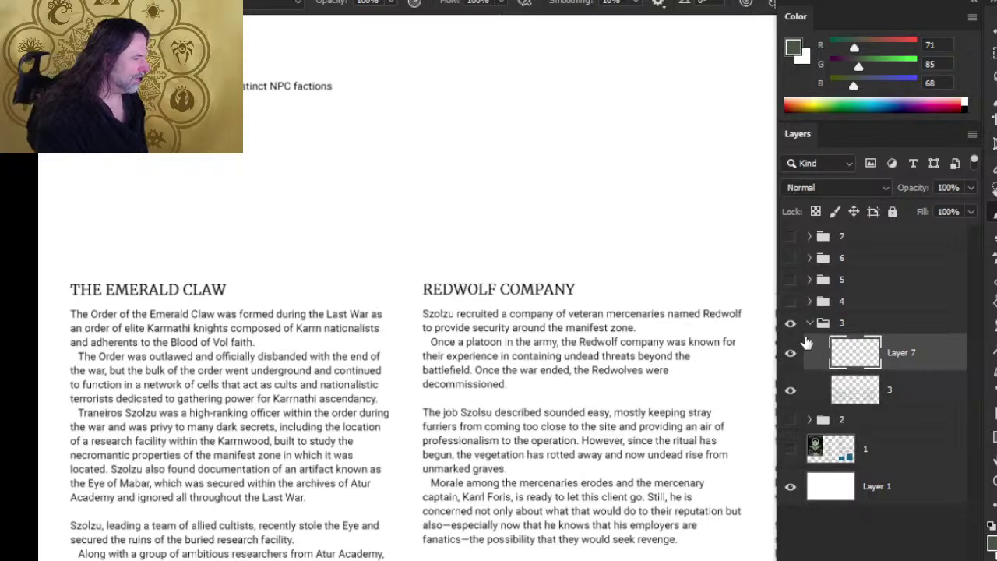
Hide the panels and frame the blank area beside the Factions heading on the page 3 spread.
key("Tab")
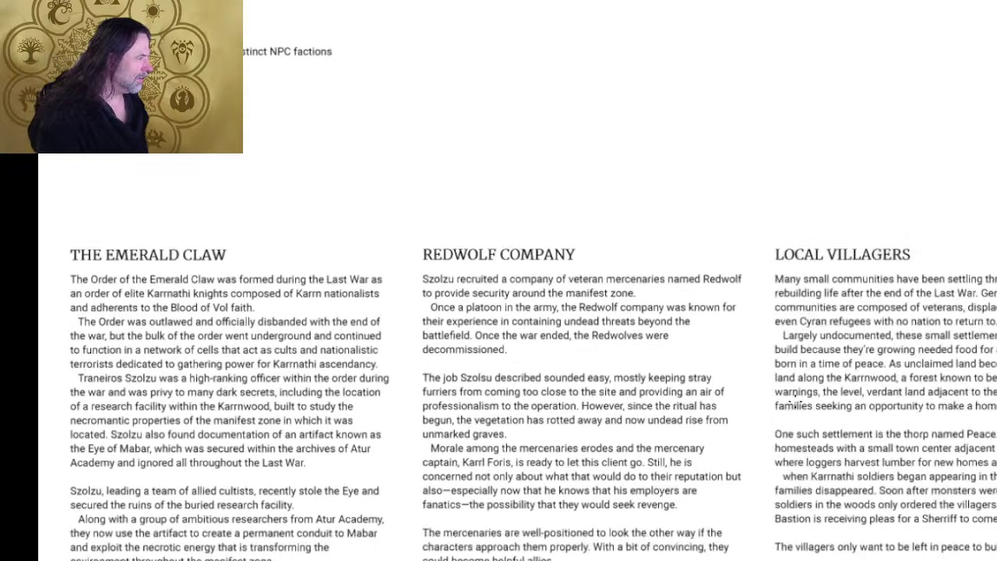
left_click(604, 341, "alt")
left_click(558, 290)
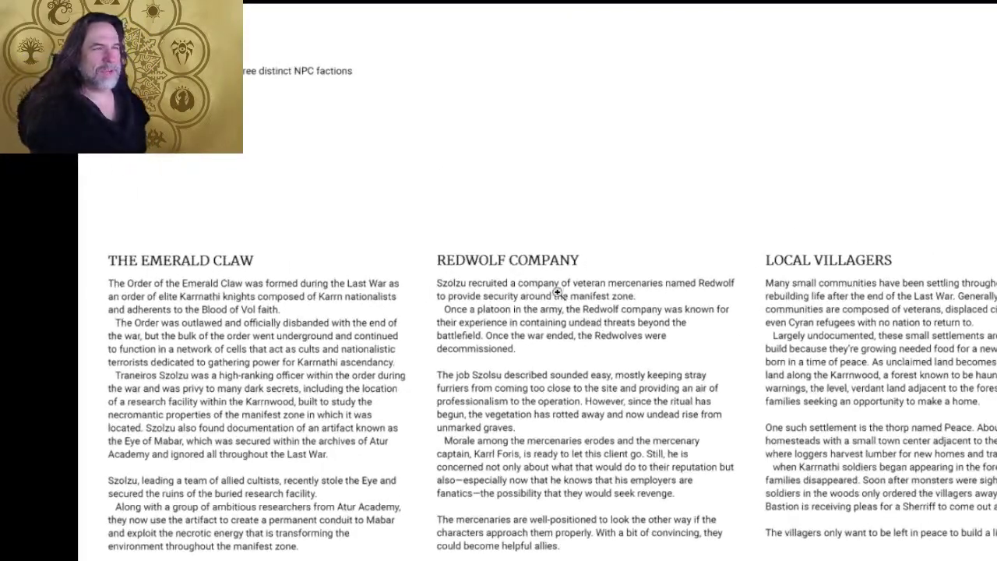
scroll(403, 15, "down", 2)
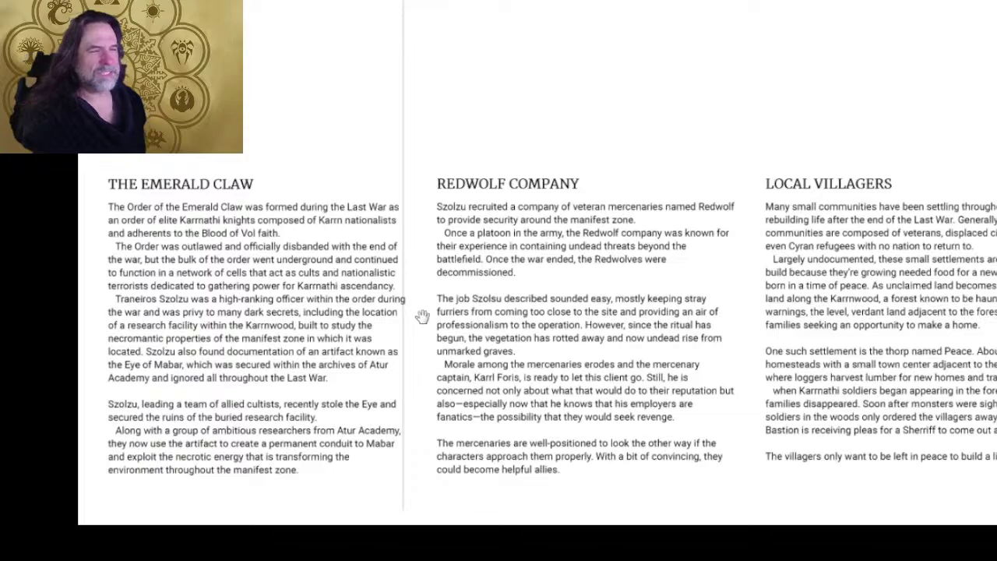
left_click_drag(421, 316, 646, 345)
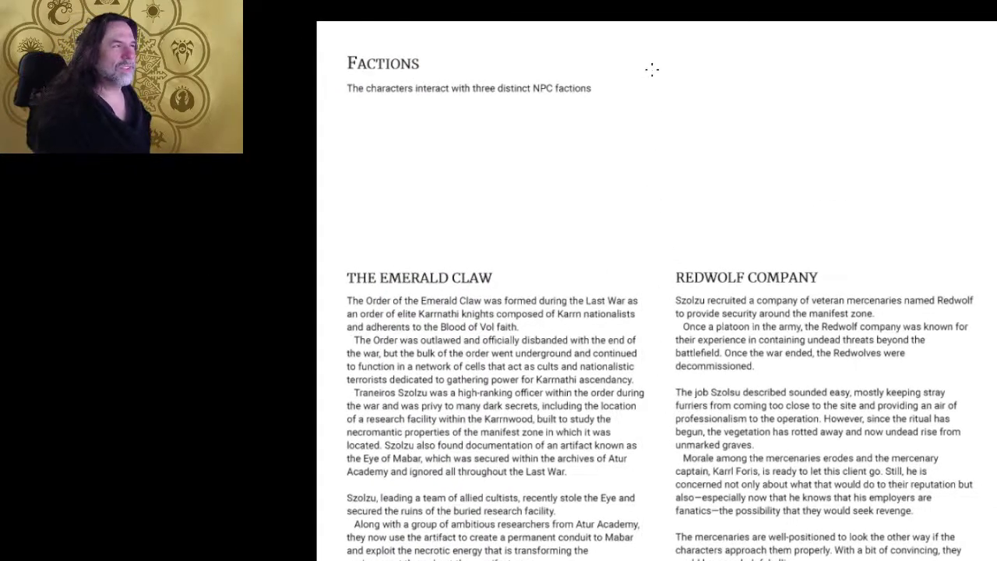
Examine the Factions spread as a whole and read its Emerald Claw, Redwolf Company and Local Villagers columns up close.
scroll(650, 16, "down", 3)
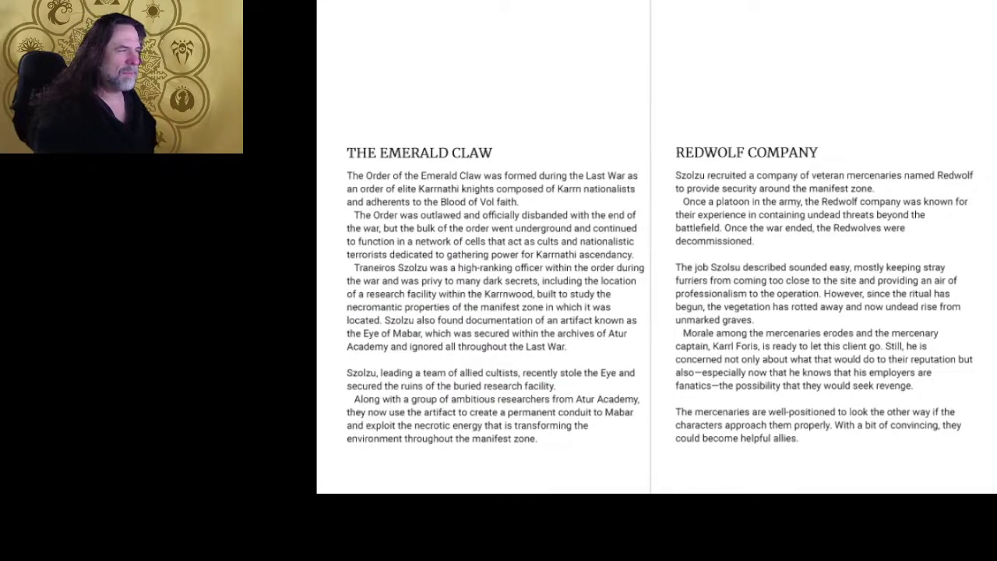
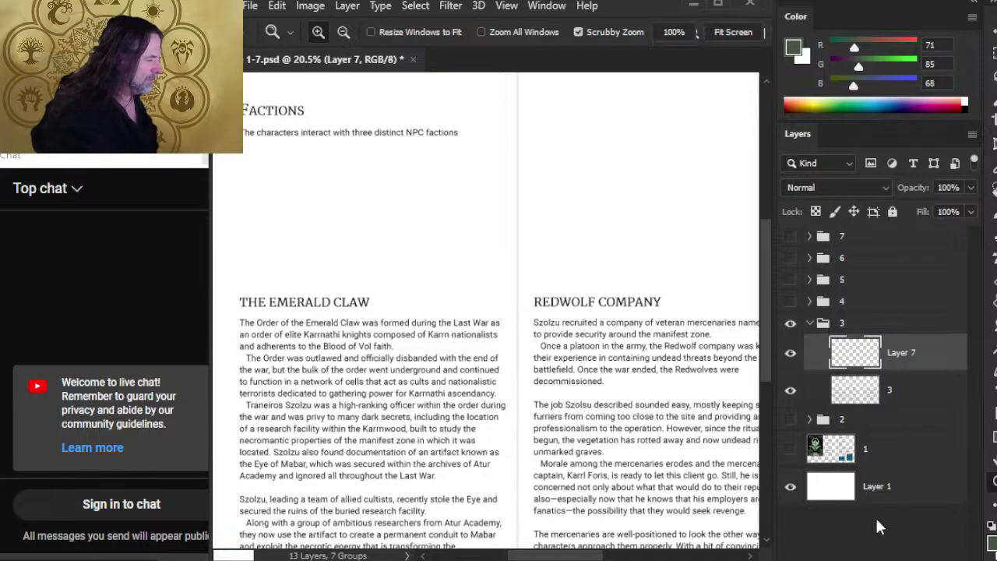
key("ctrl+e")
key("ctrl+z")
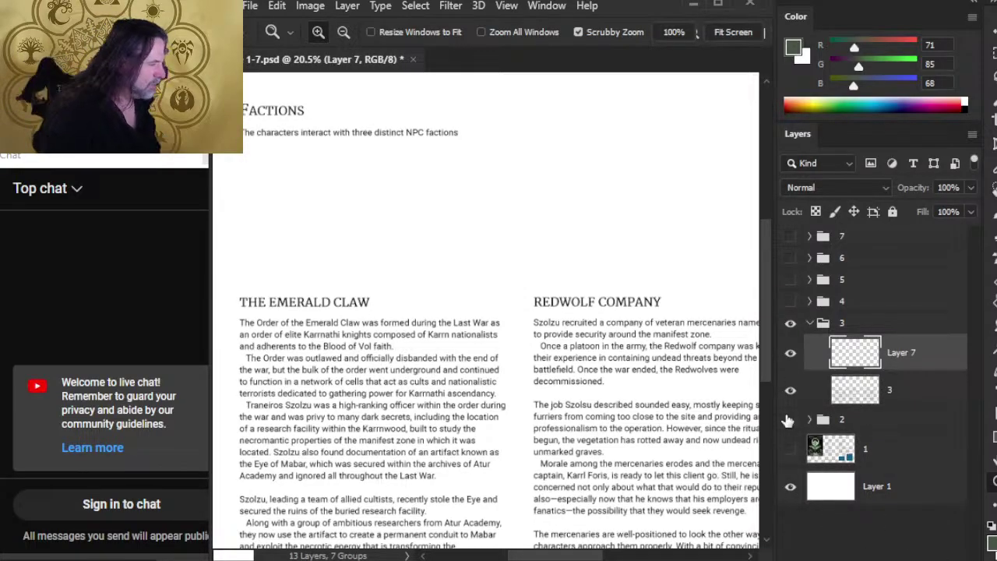
scroll(545, 366, "down", 3)
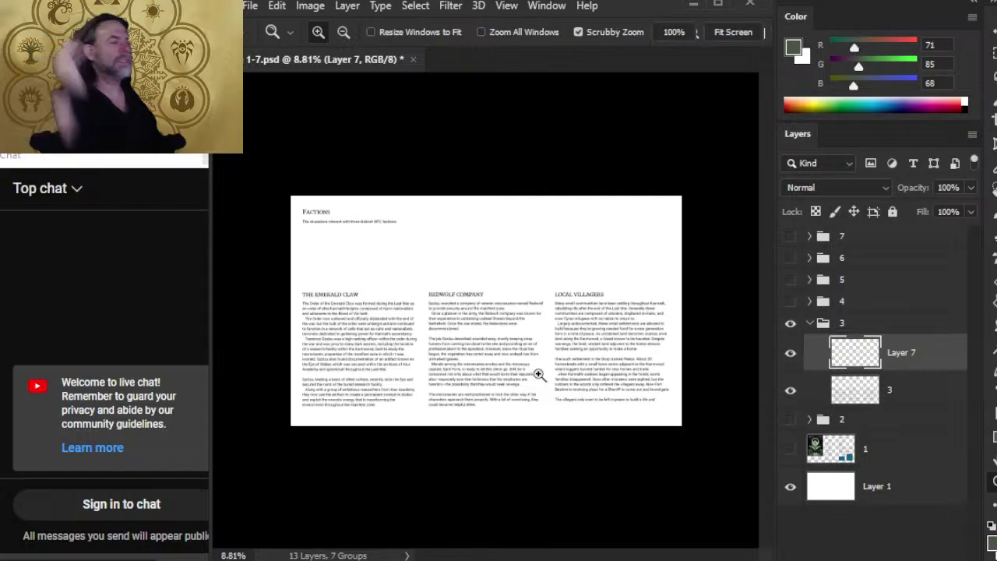
scroll(425, 258, "up", 2)
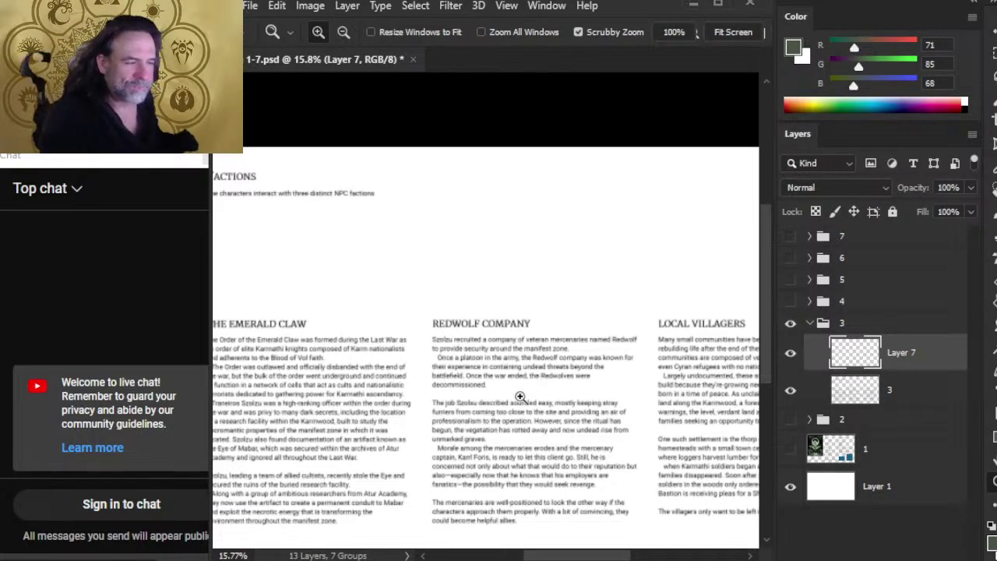
scroll(519, 397, "up", 3)
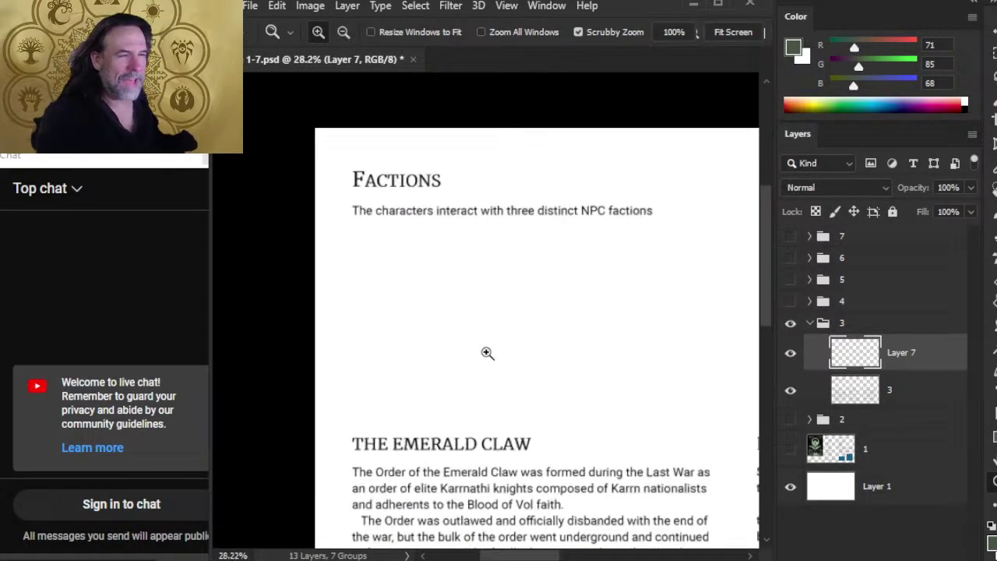
left_click_drag(583, 416, 494, 238)
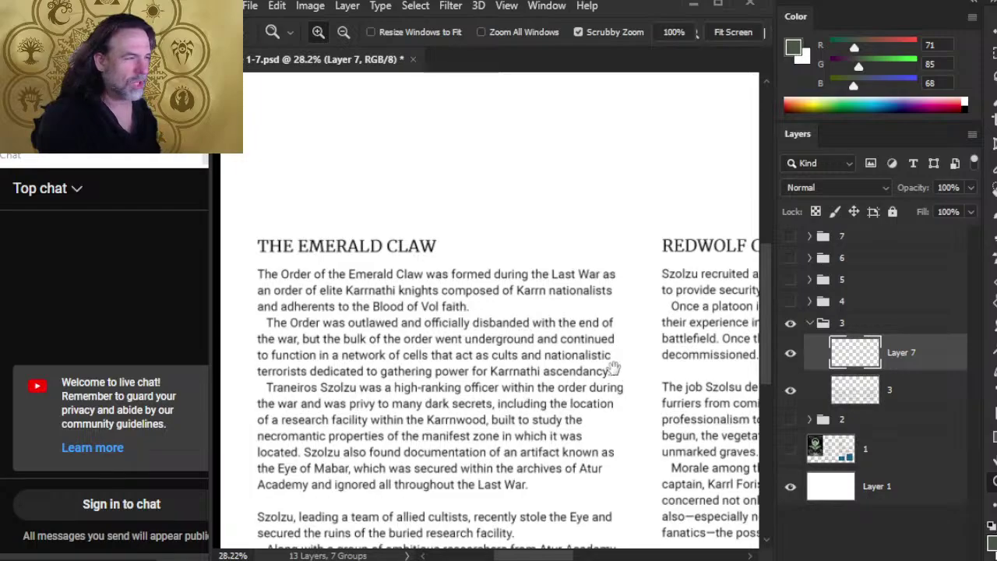
left_click_drag(614, 369, 398, 398)
left_click_drag(617, 380, 569, 349)
left_click_drag(609, 391, 694, 383)
left_click_drag(743, 353, 575, 386)
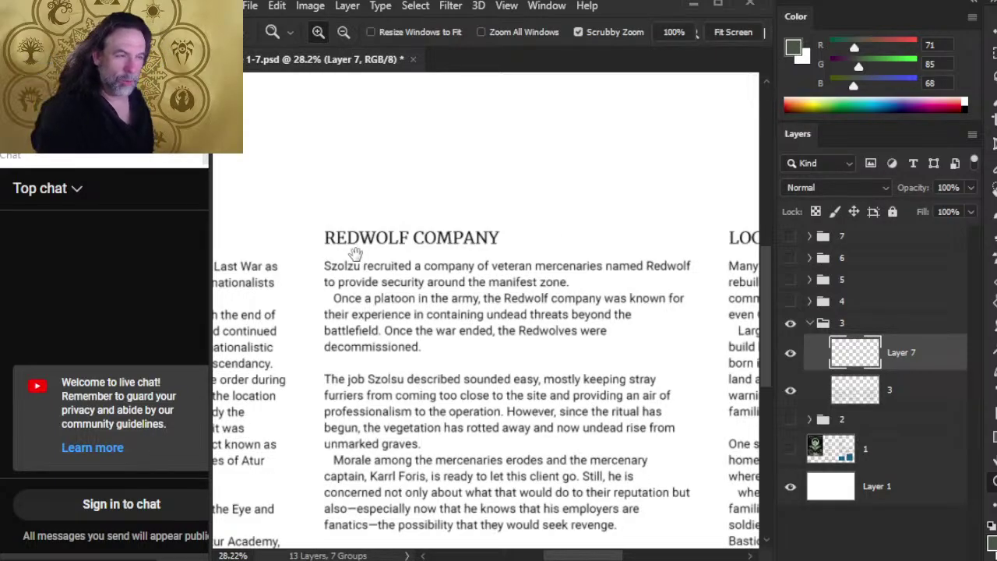
left_click_drag(358, 325, 676, 439)
left_click_drag(427, 410, 474, 266)
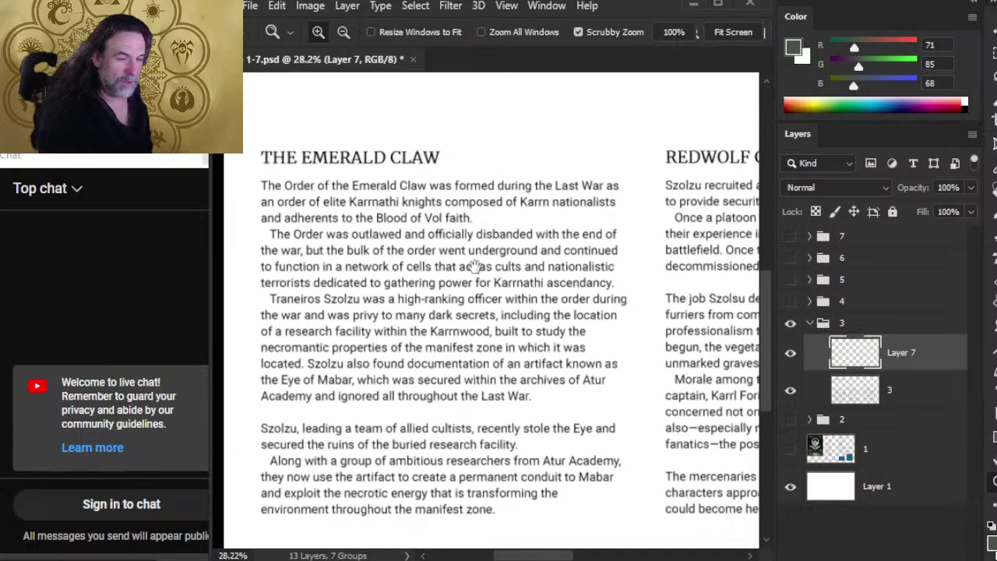
left_click_drag(630, 352, 390, 351)
left_click_drag(654, 333, 364, 370)
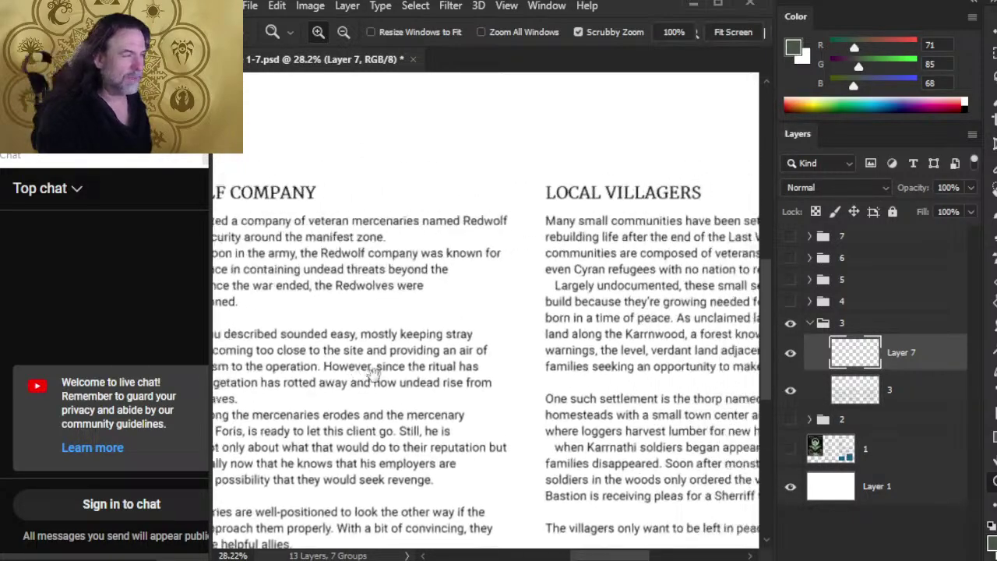
left_click_drag(600, 261, 442, 284)
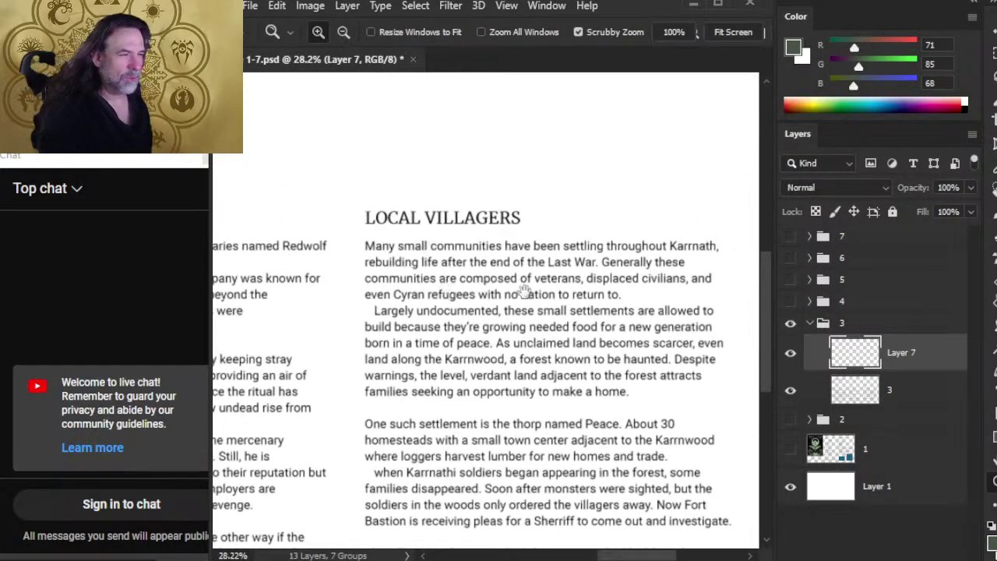
left_click_drag(615, 397, 456, 283)
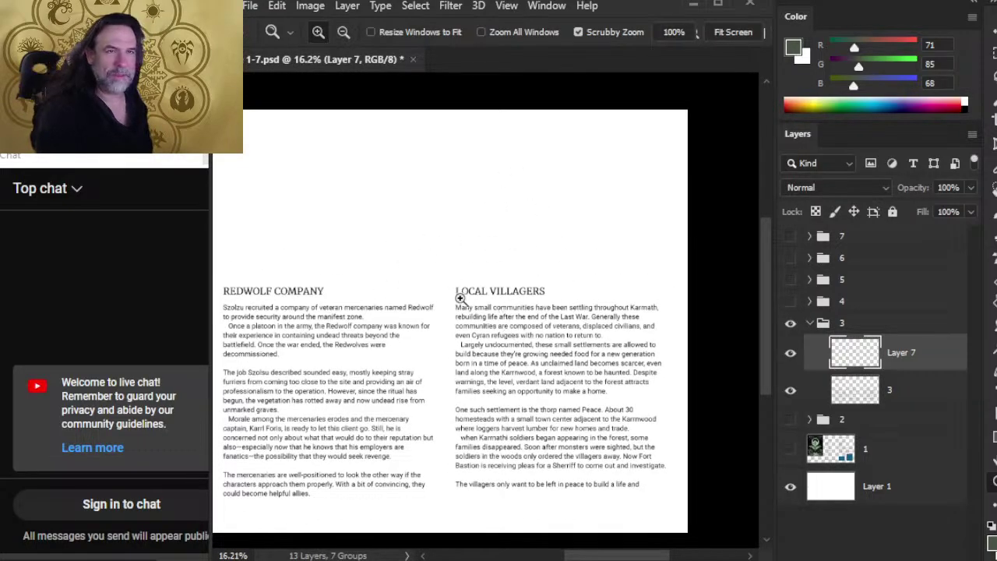
Roughly sketch a tall, narrow shape in the blank area above The Emerald Claw heading with a size 2 brush.
left_click_drag(396, 389, 592, 343)
left_click_drag(425, 336, 504, 406)
left_click_drag(569, 396, 510, 401)
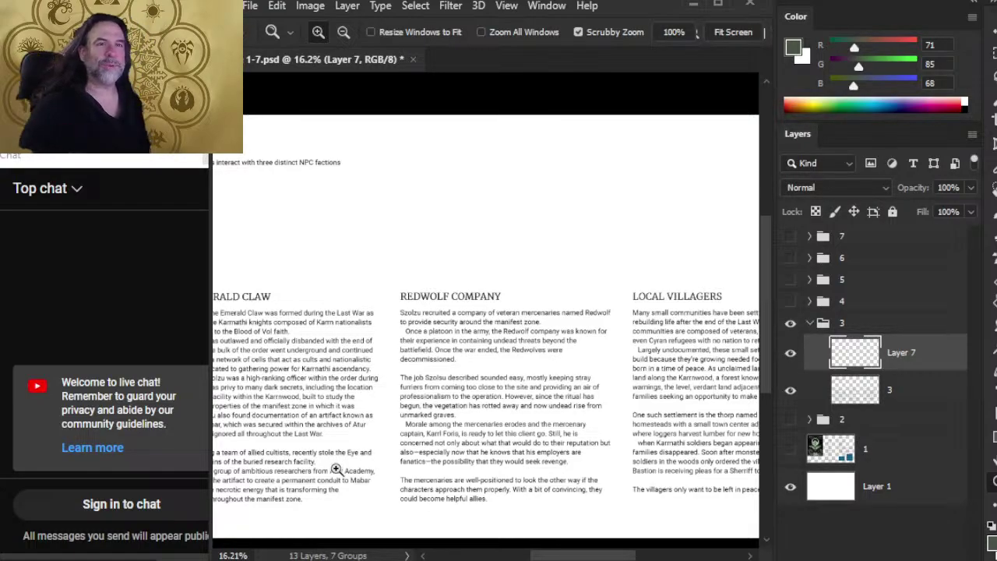
left_click_drag(447, 280, 610, 303)
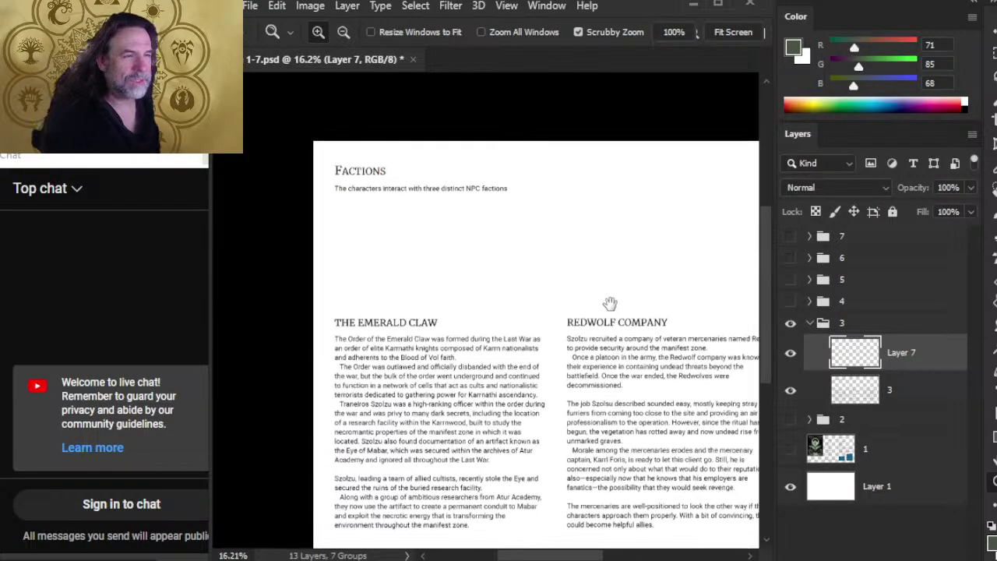
left_click(374, 272)
key("b")
mouse_move(472, 170)
left_mouse_down()
mouse_move(384, 196)
mouse_move(448, 289)
mouse_move(461, 357)
mouse_move(450, 155)
left_mouse_up()
Roughly sketch a large rounded outline with overlapping curved strokes in the blank area above the Redwolf Company heading.
key("z")
left_click_drag(659, 369, 499, 401)
left_click_drag(610, 391, 456, 342)
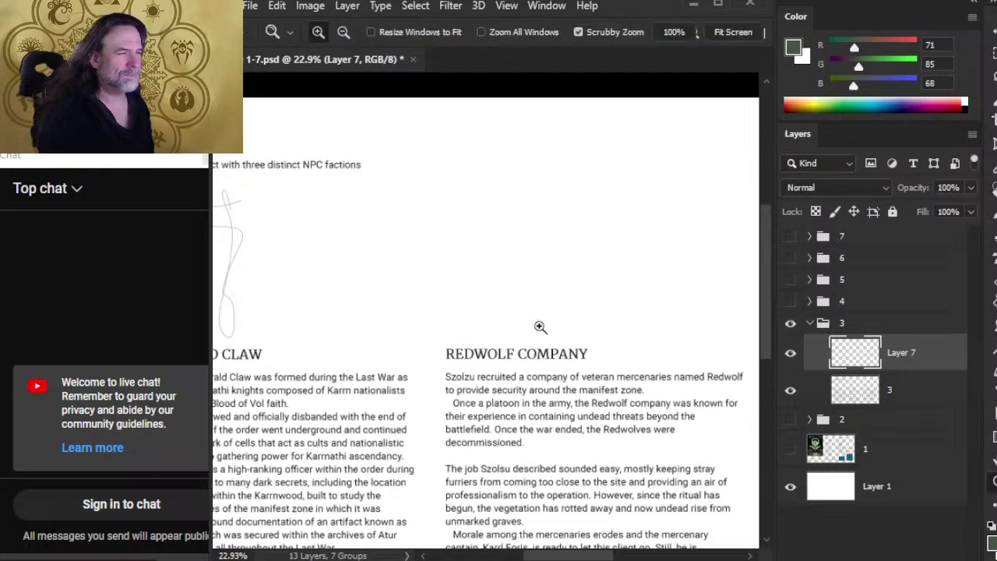
left_click(548, 237, "alt")
left_click_drag(534, 327, 576, 222)
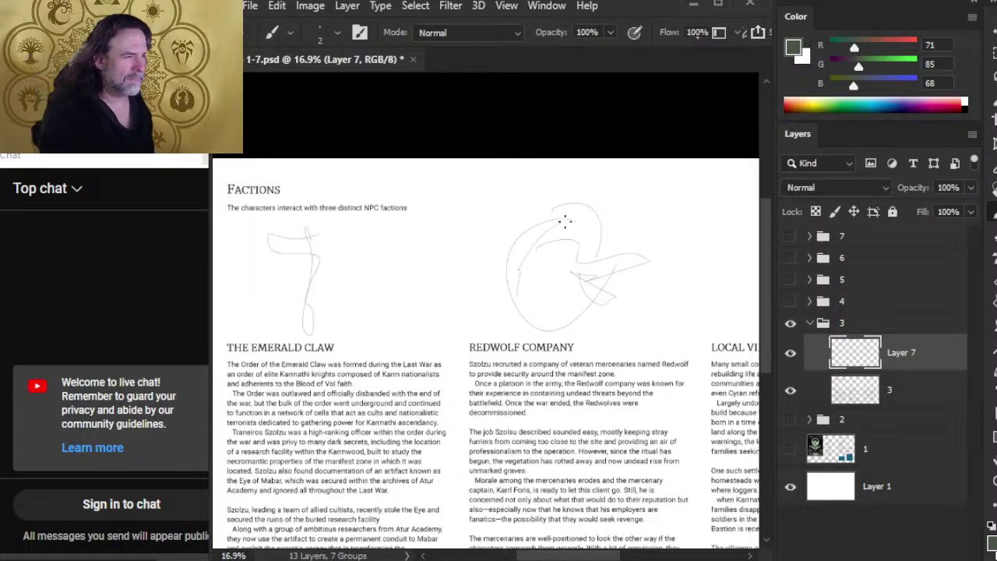
mouse_move(549, 269)
left_mouse_down()
mouse_move(627, 324)
mouse_move(454, 333)
mouse_move(478, 327)
mouse_move(480, 309)
left_mouse_up()
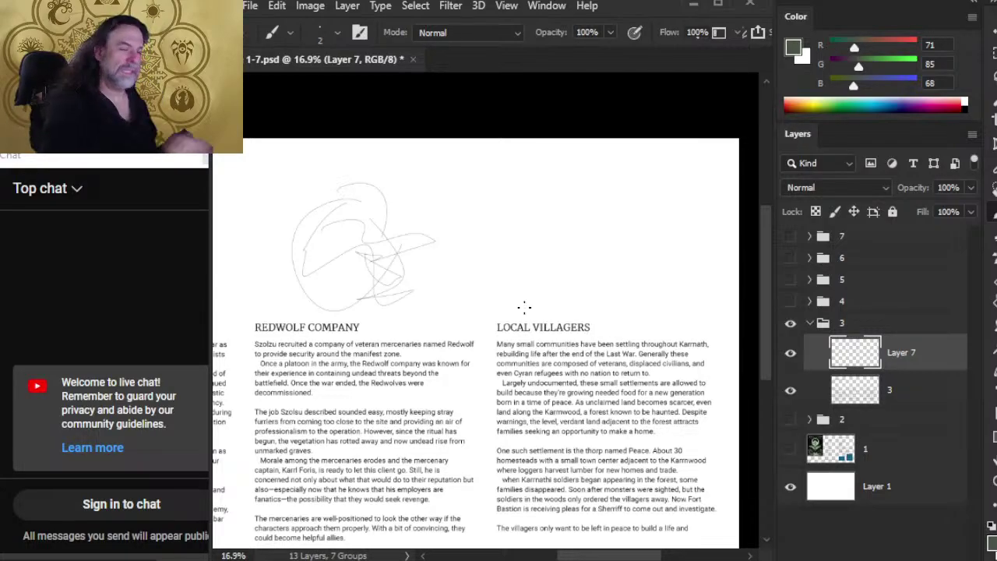
Sketch a row of small, loose villager figures in the blank area above the Local Villagers heading.
key("z")
mouse_move(590, 229)
left_mouse_down()
mouse_move(623, 269)
mouse_move(652, 351)
mouse_move(583, 352)
mouse_move(616, 376)
mouse_move(608, 388)
mouse_move(621, 425)
left_mouse_up()
key("b")
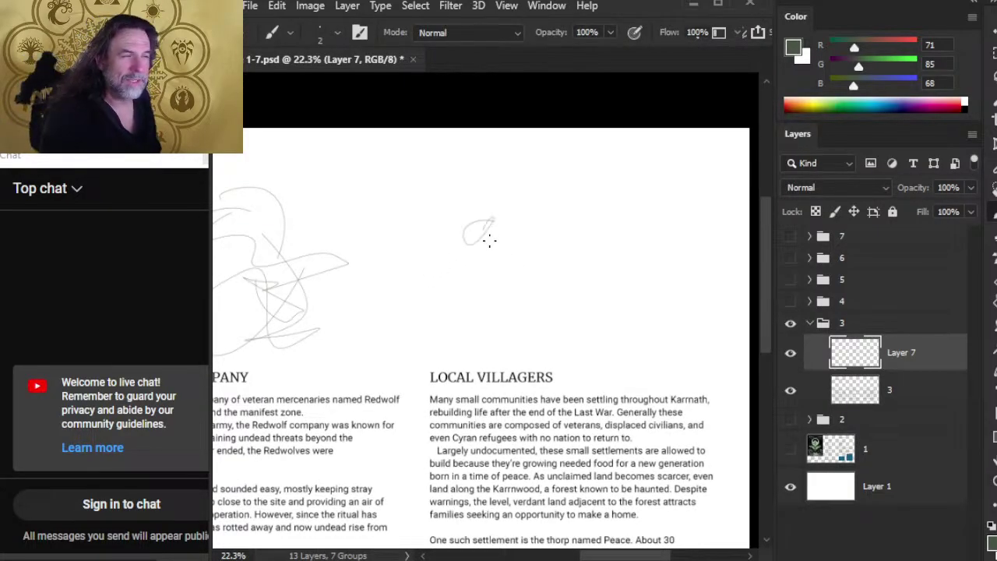
left_click_drag(524, 222, 529, 305)
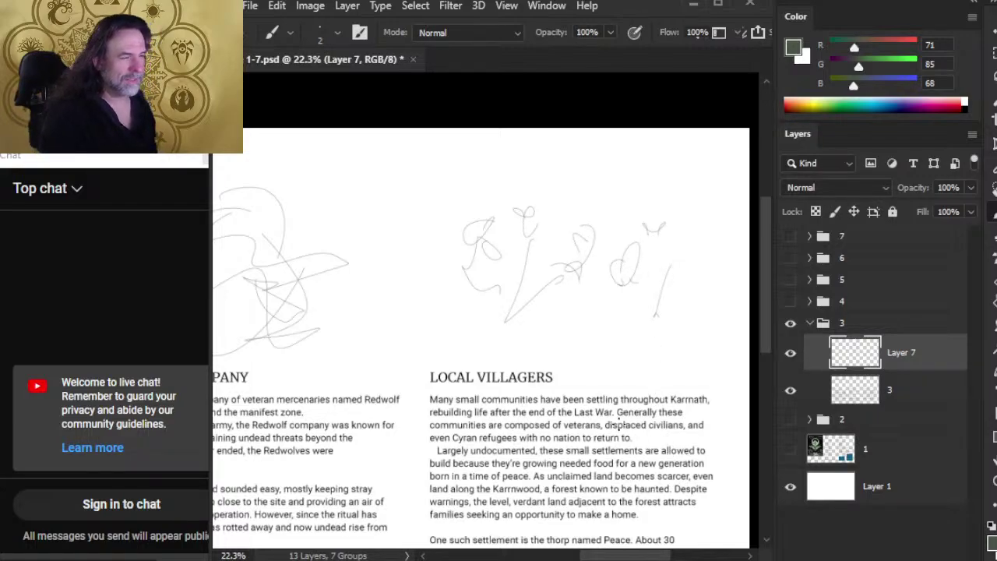
Lasso the villager figures sketch and move it down closer to the Local Villagers heading, then clear the selection.
key("v")
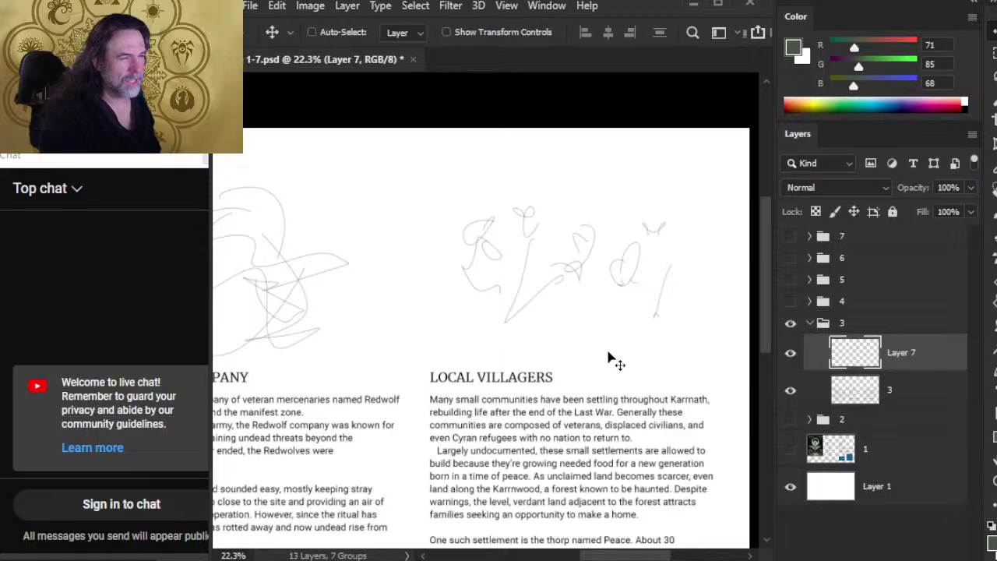
key("l")
mouse_move(647, 160)
left_mouse_down()
mouse_move(519, 127)
mouse_move(731, 288)
mouse_move(643, 159)
left_mouse_up()
key("v")
left_click_drag(595, 266, 606, 327)
key("ctrl+d")
Sketch a wide, low skyline of peaks and ground lines above the row of villager figures.
key("l")
key("b")
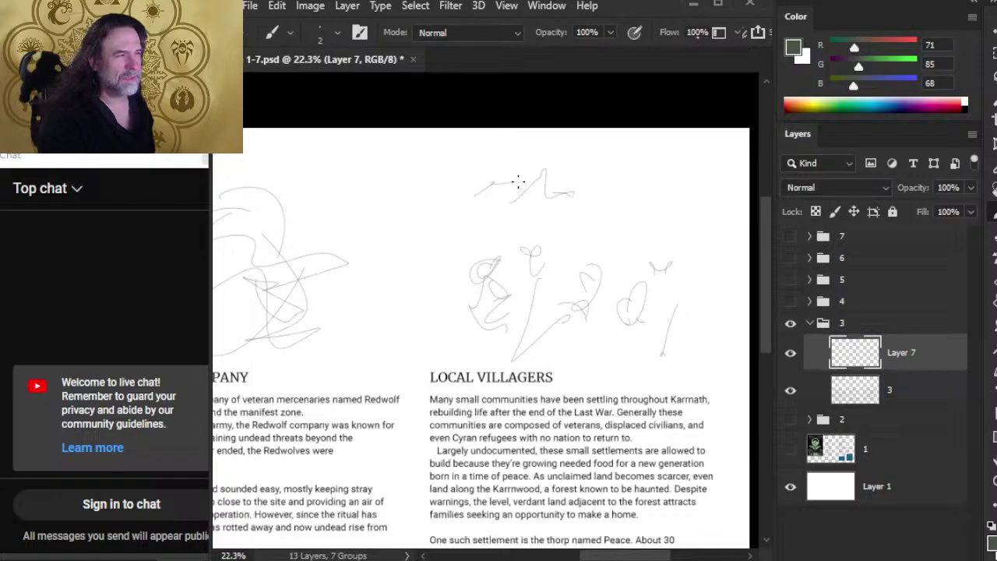
left_click_drag(562, 197, 690, 198)
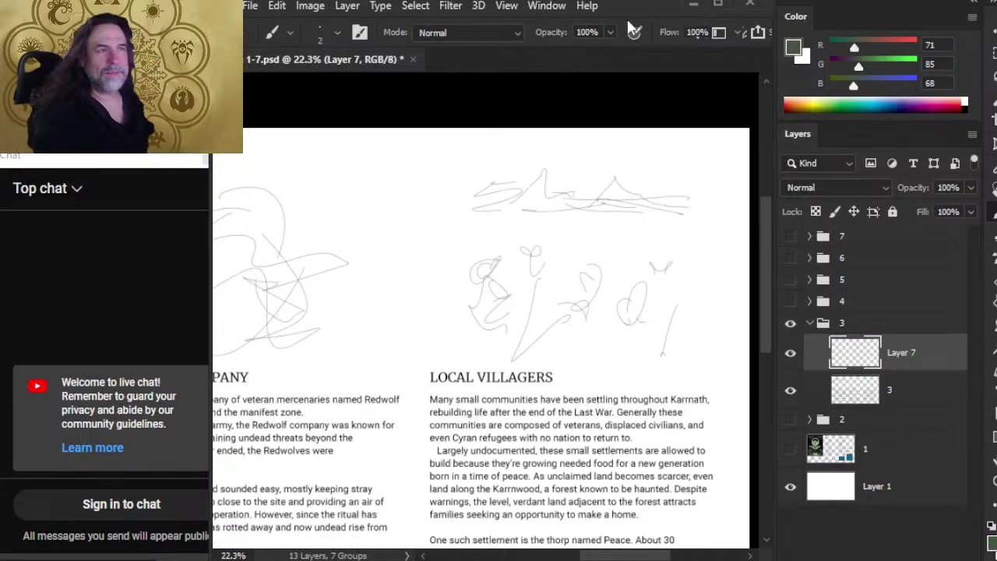
Start opening another file and browse to the Crystals of Mabar folder.
left_click(249, 8)
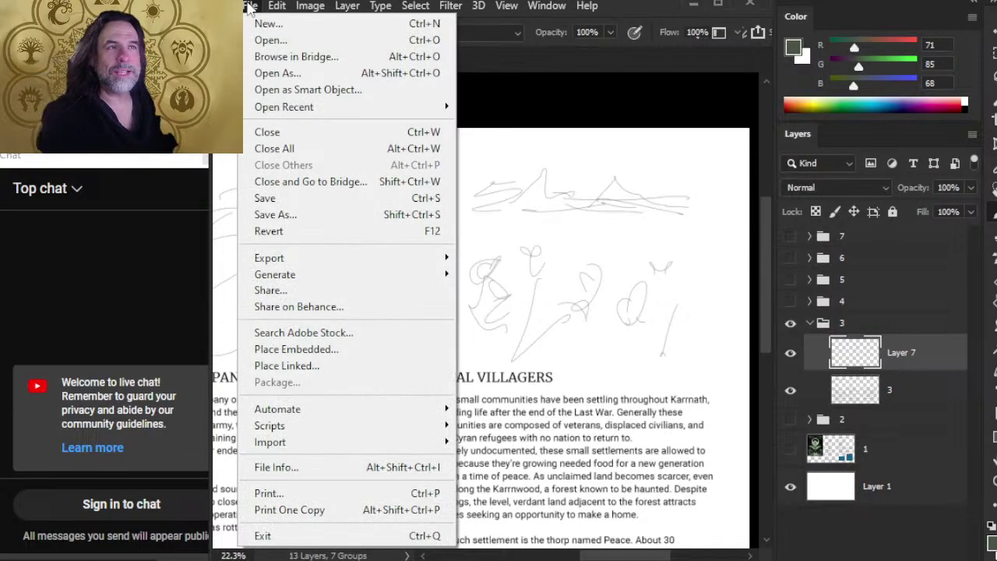
mouse_move(351, 106)
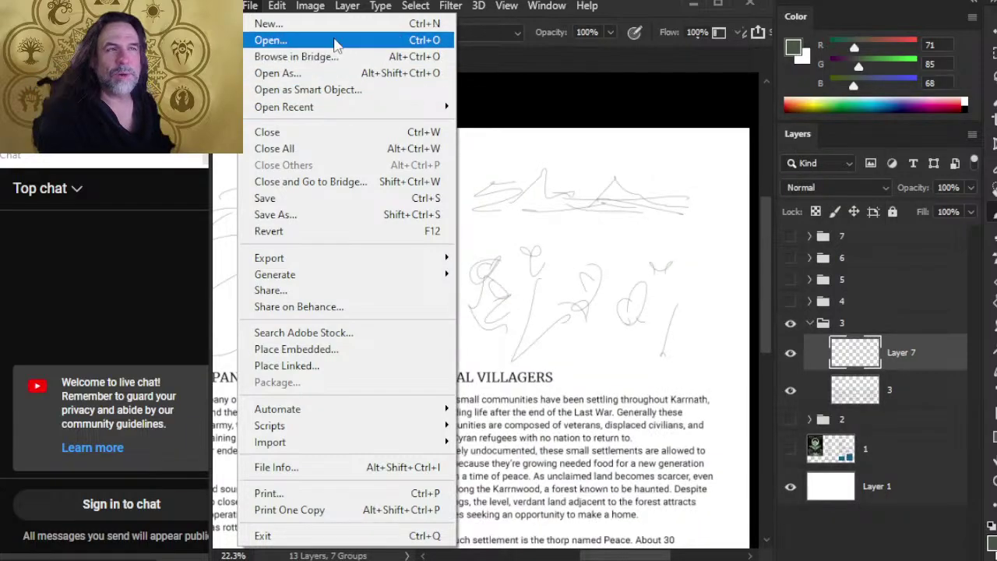
left_click(329, 40)
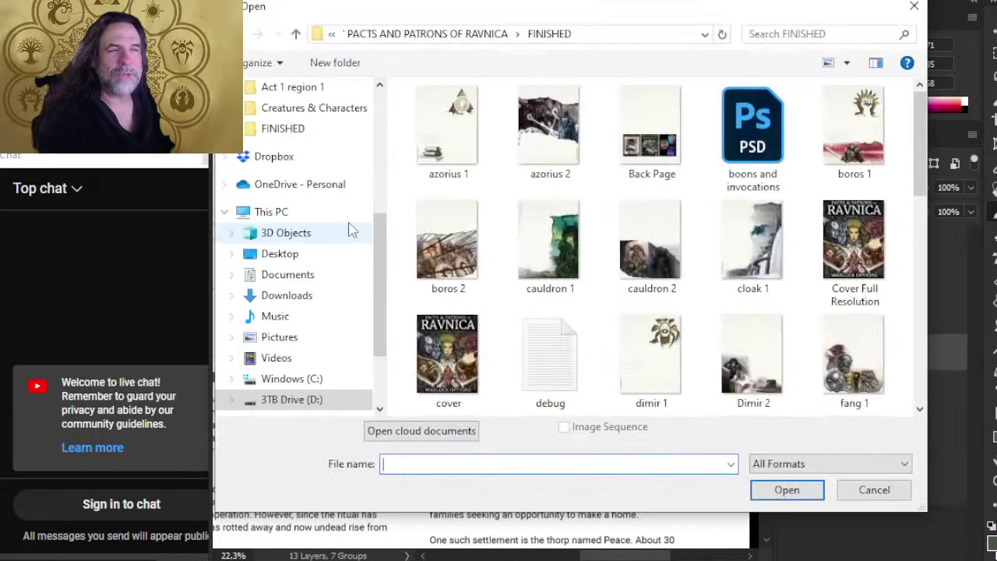
left_click(288, 156)
left_click(300, 107)
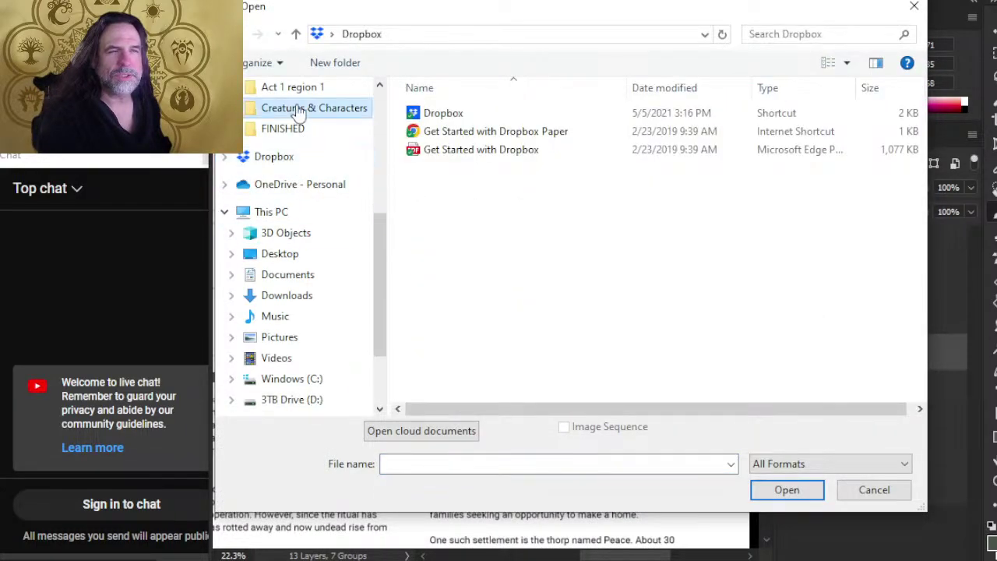
left_click(303, 134)
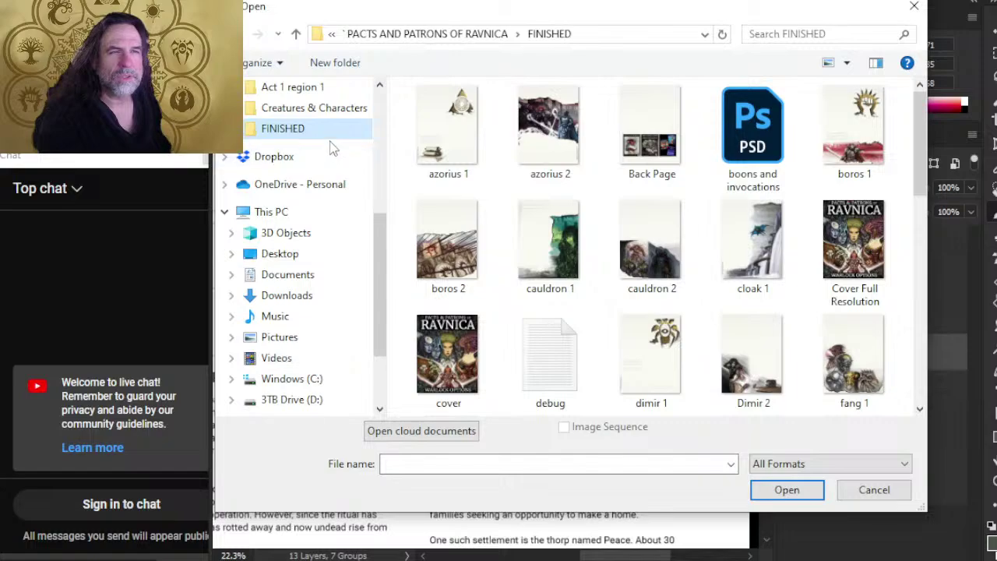
scroll(328, 140, "up", 2)
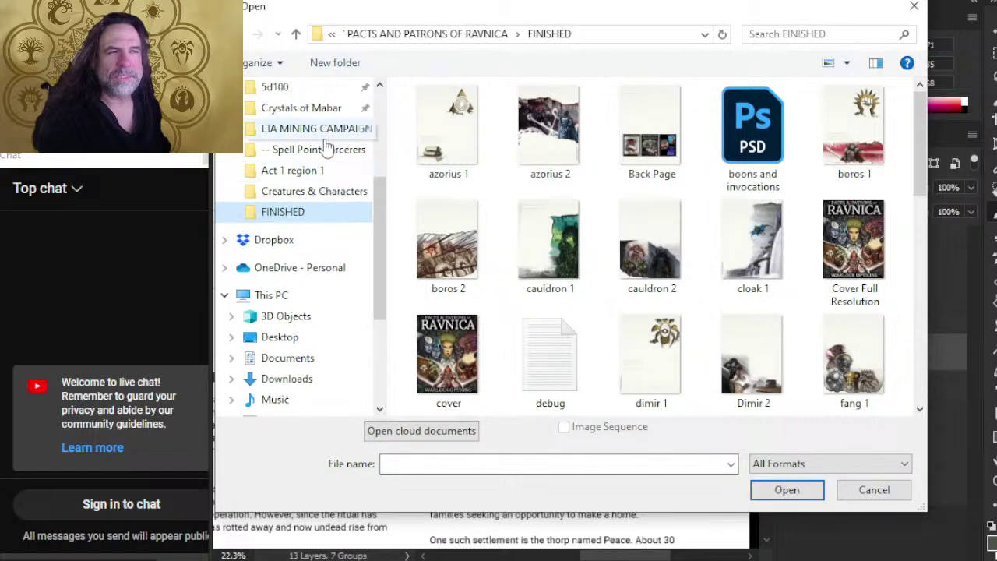
scroll(335, 199, "up", 1)
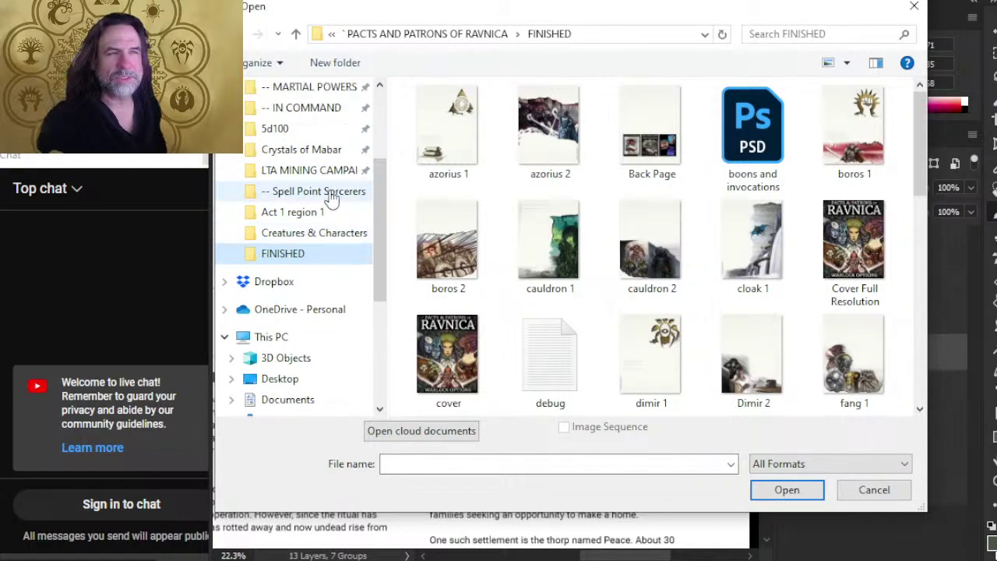
left_click(327, 150)
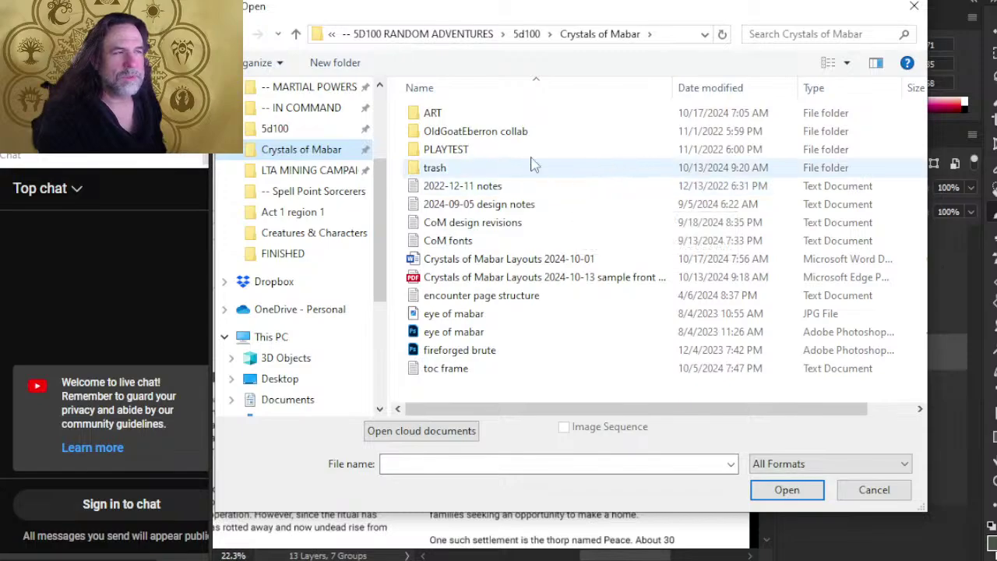
Open the village folk PSD from the Creatures & Characters folder inside ART.
double_click(455, 130)
key("alt+Left")
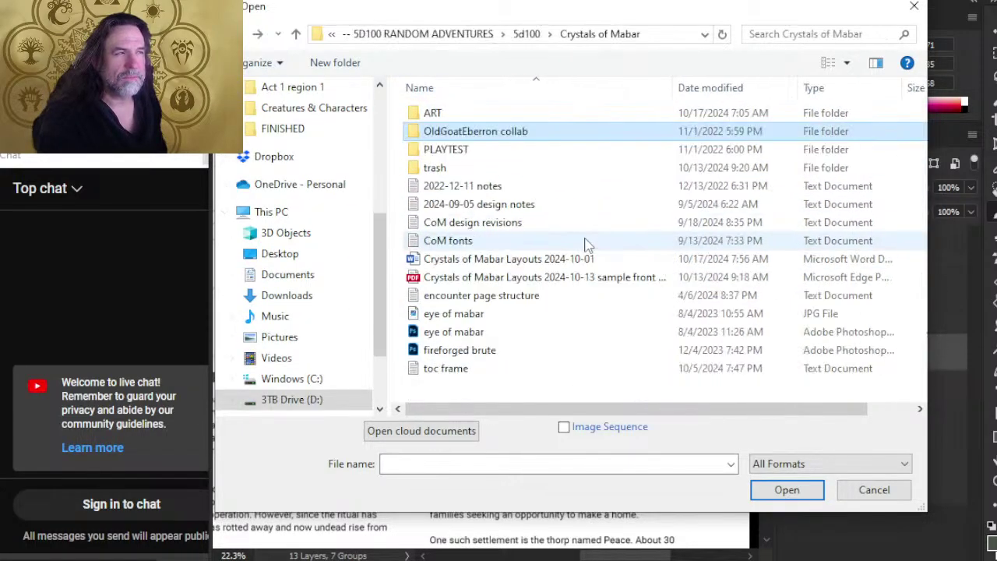
double_click(506, 112)
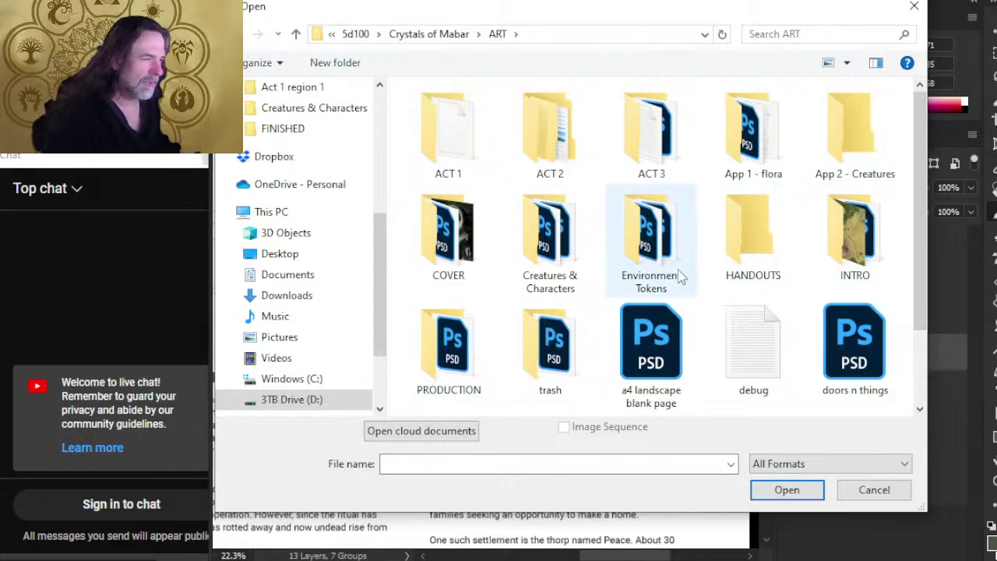
double_click(575, 265)
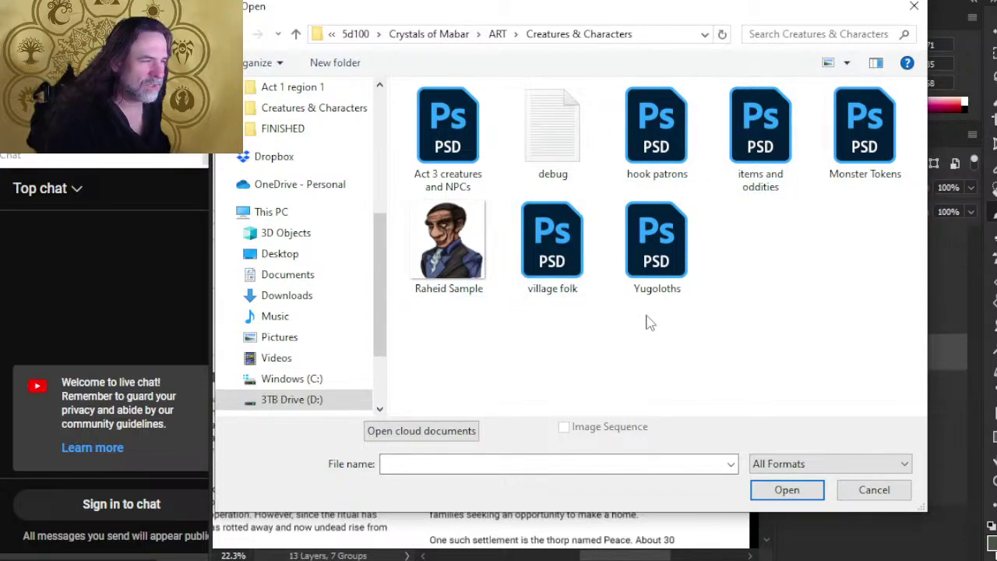
double_click(547, 251)
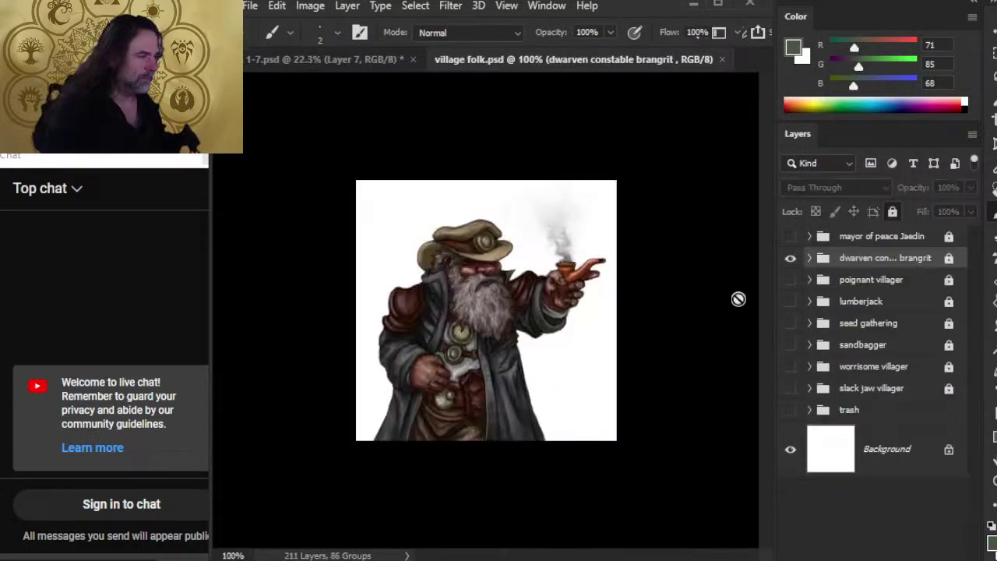
Hide the dwarven constable group and show the mayor of peace group instead.
left_click(791, 257)
left_click(790, 237)
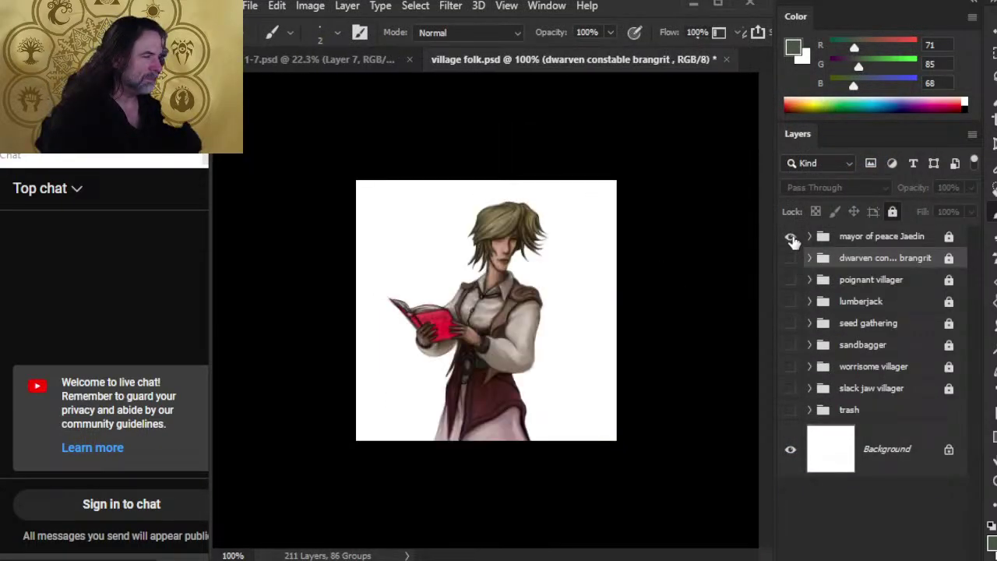
Hide the mayor of peace group and show the six villager groups from poignant villager down to slack jaw villager.
left_click(790, 237)
left_click(791, 280)
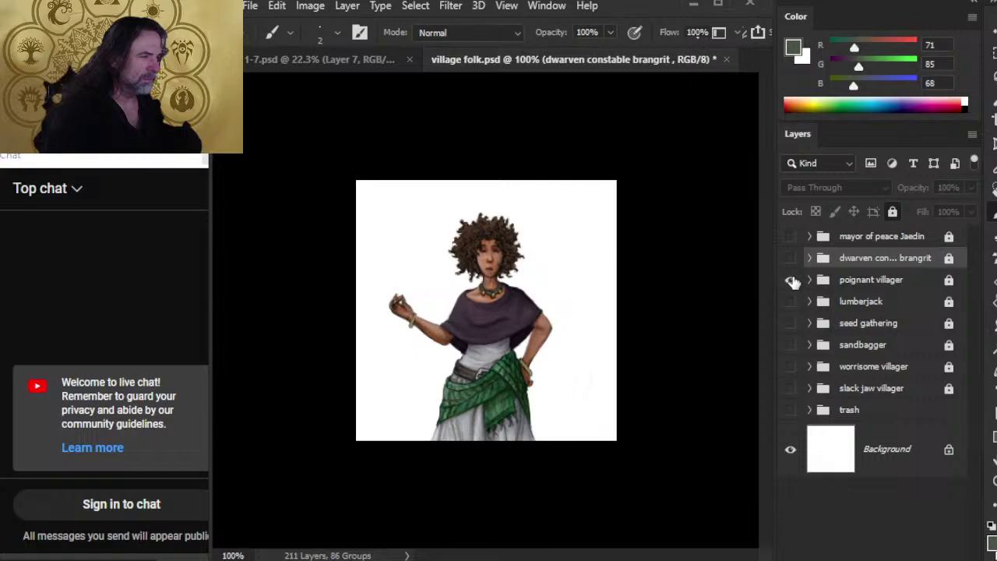
left_click(792, 280)
left_click(791, 281)
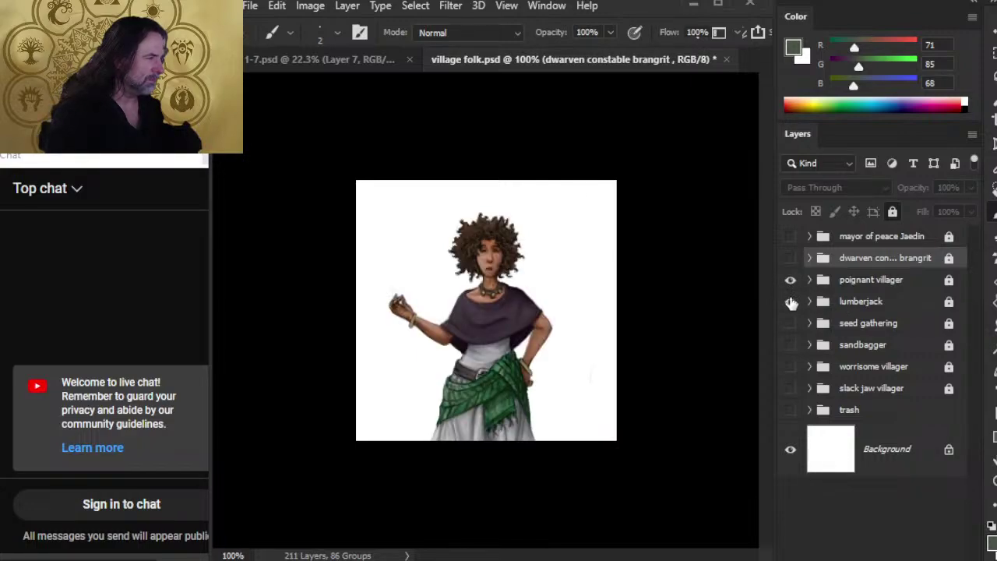
left_click(790, 301)
left_click(790, 323)
left_click(790, 345)
left_click(790, 367)
left_click(790, 388)
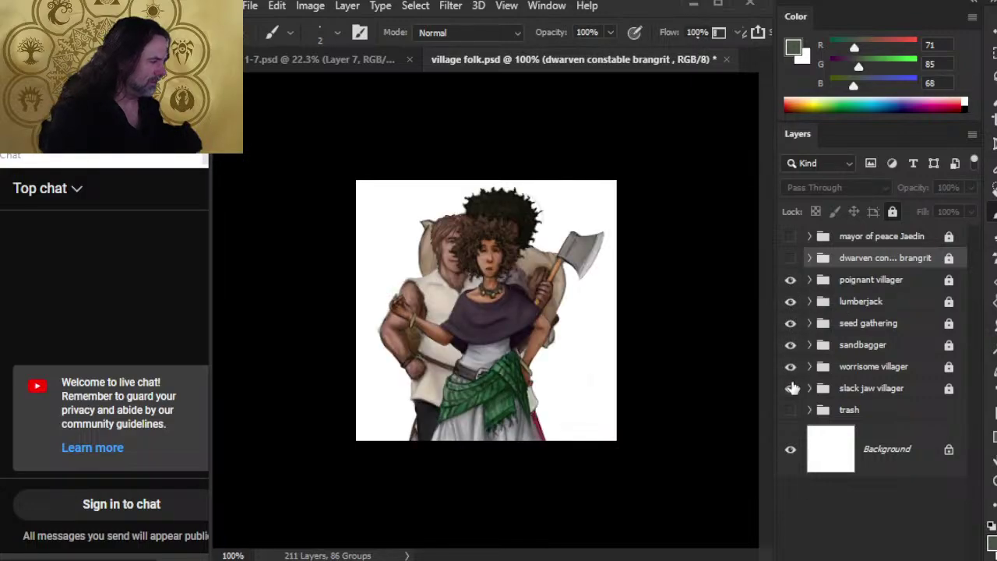
Duplicate the six visible groups, poignant villager through slack jaw villager, into the Page 1-7.psd document.
left_click(863, 394)
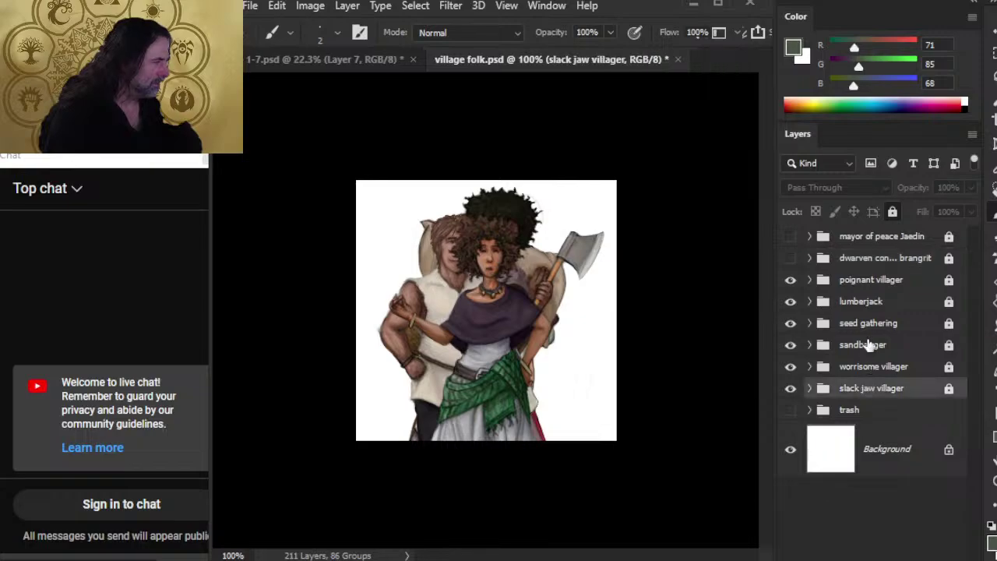
left_click(871, 281, "shift")
right_click(877, 282)
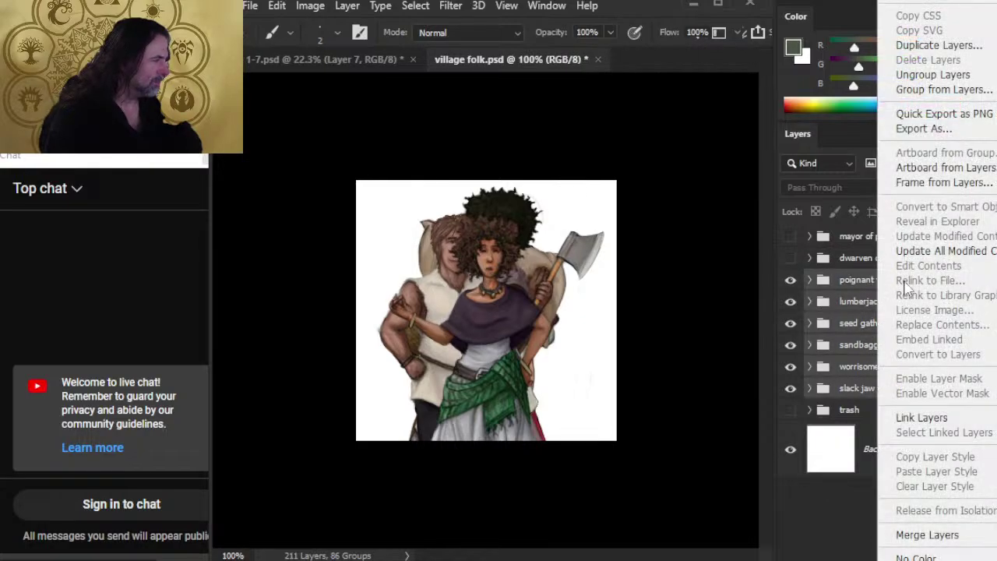
left_click(939, 46)
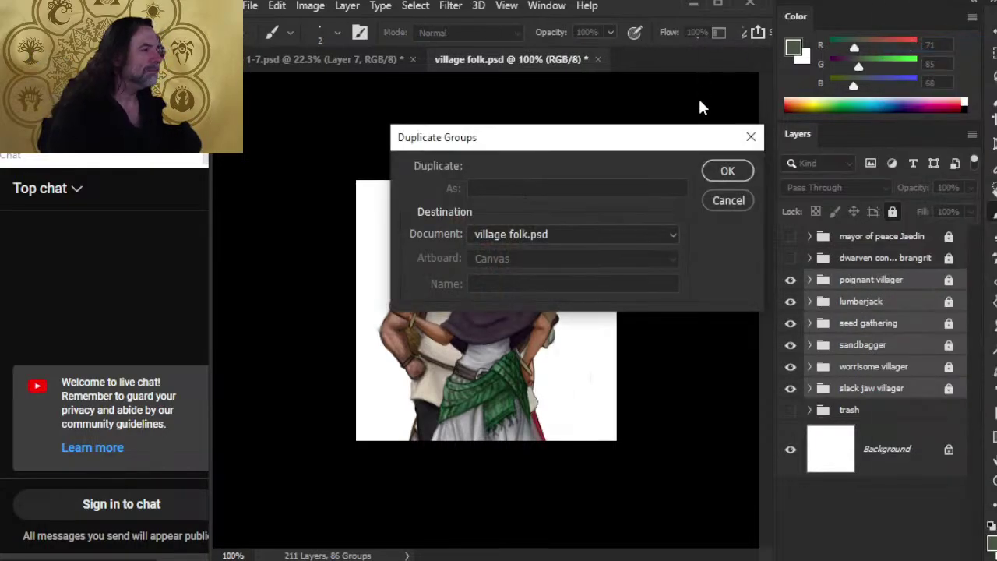
left_click(616, 240)
left_click(607, 252)
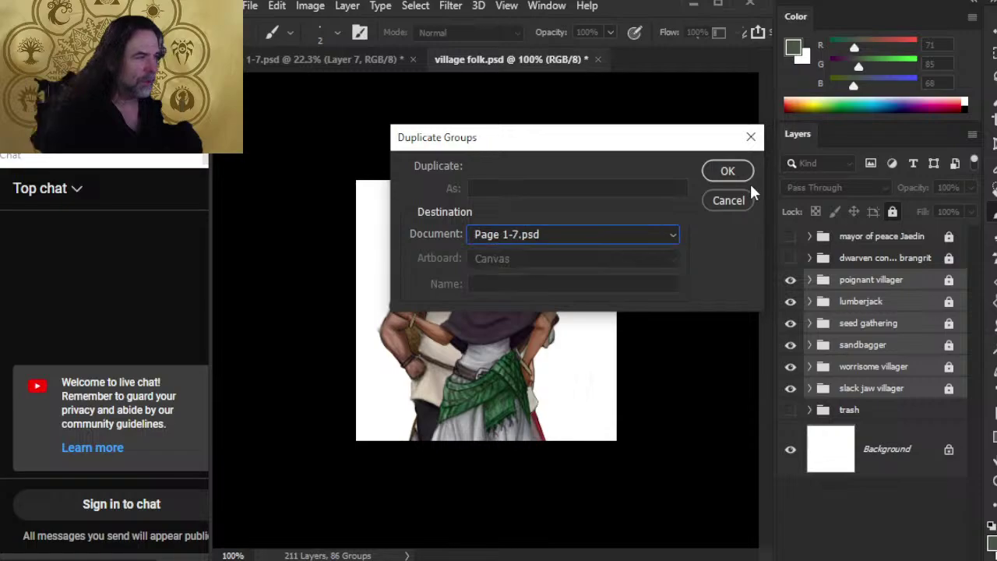
left_click(727, 171)
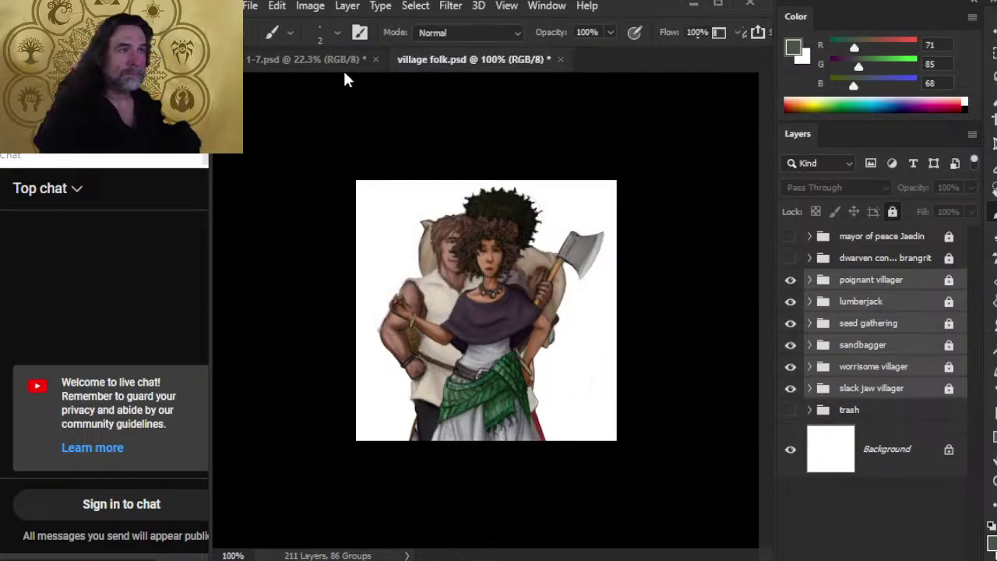
In Page 1-7.psd, unlock the six copied villager groups and move them from the page corner to beside the Emerald Claw sketch.
left_click(307, 62)
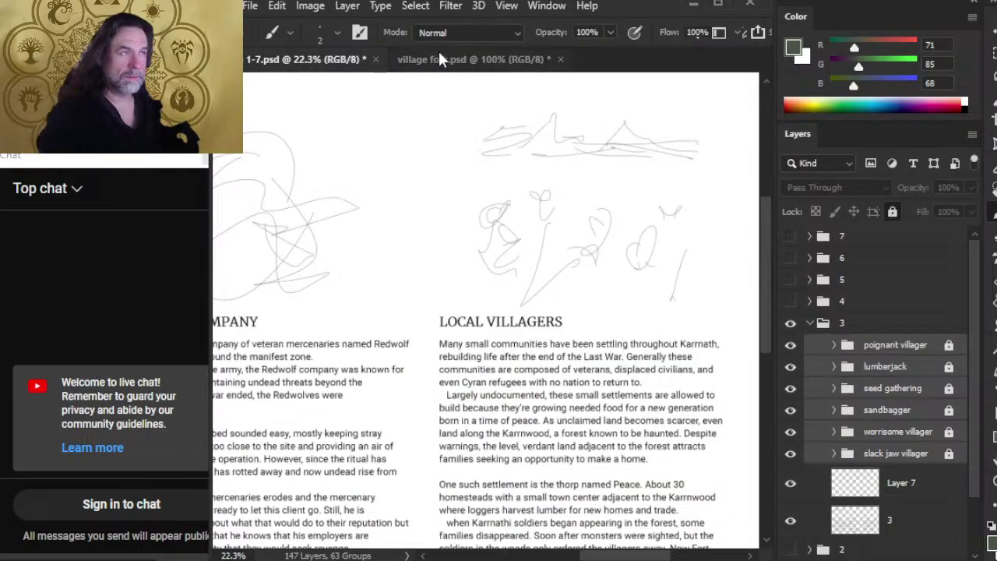
left_click(441, 62)
left_click(277, 61)
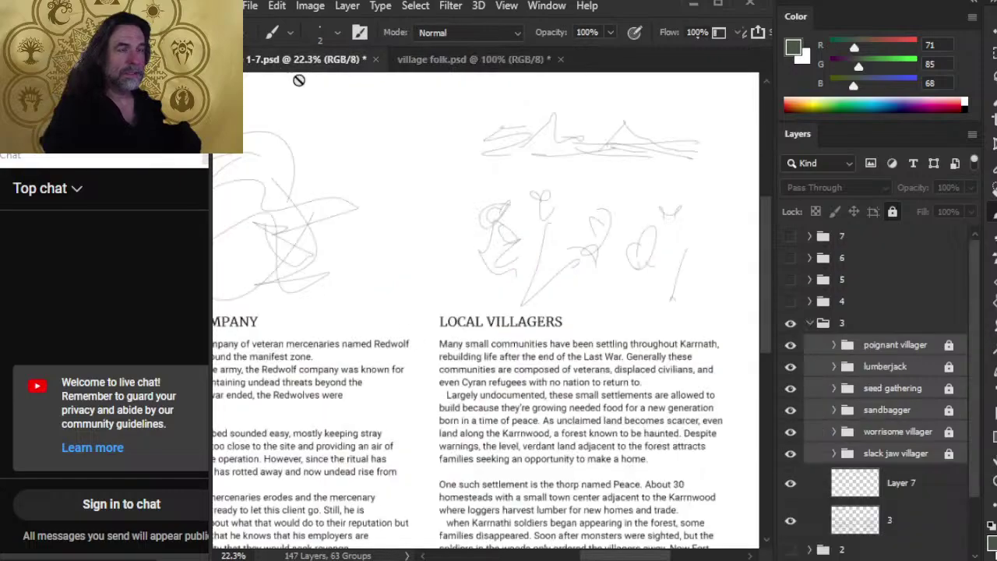
key("z")
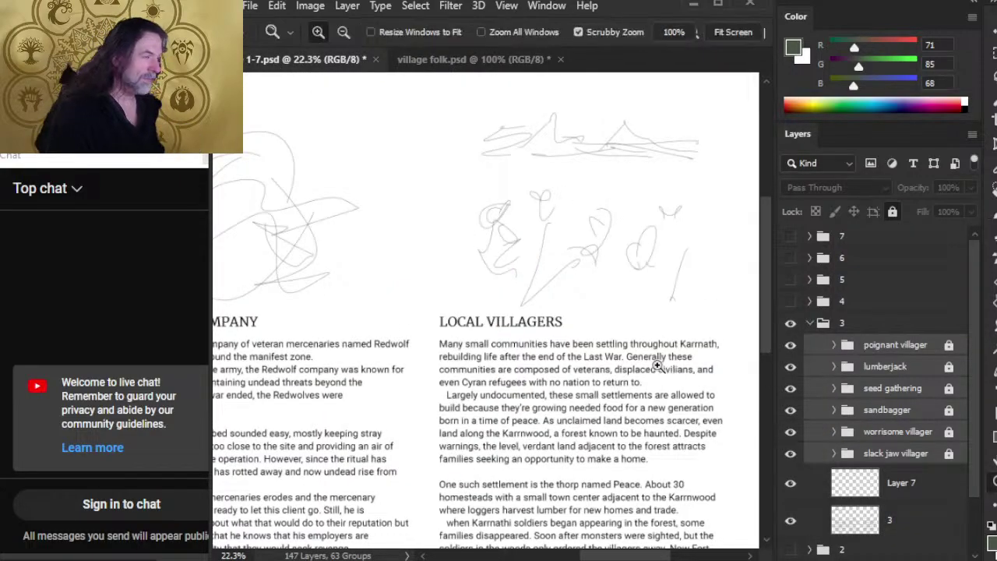
left_click_drag(670, 371, 586, 345)
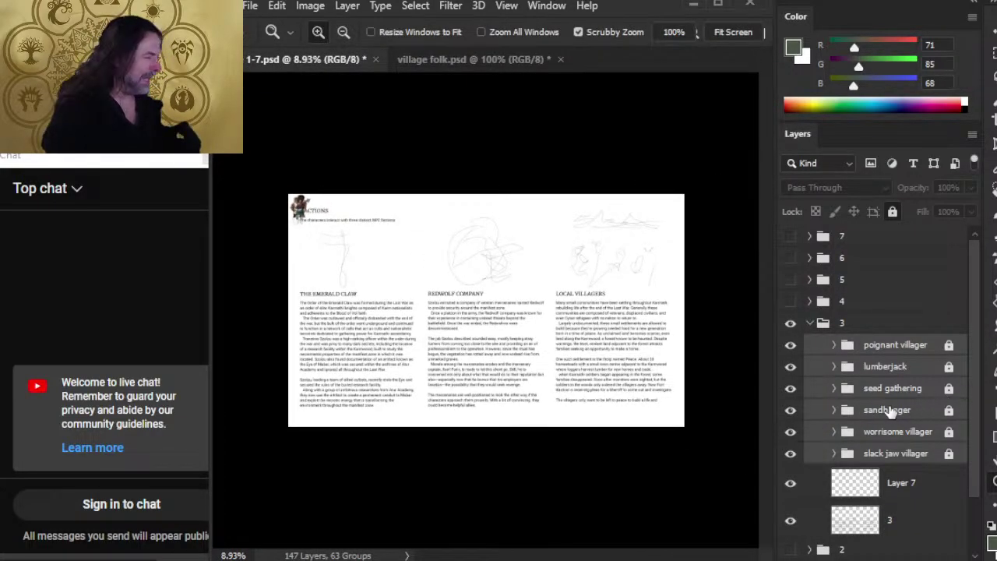
left_click(892, 211)
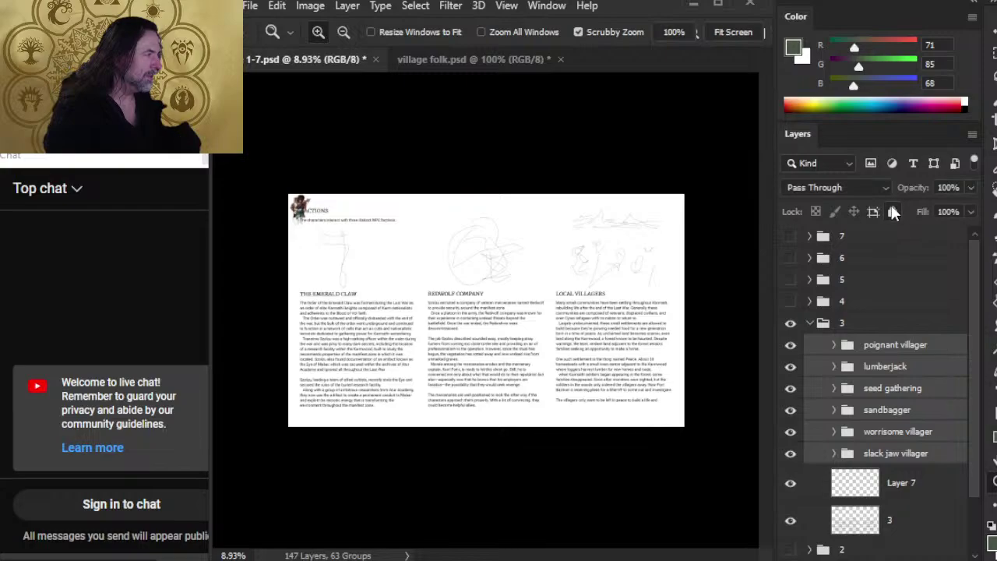
key("v")
left_click_drag(334, 249, 396, 277)
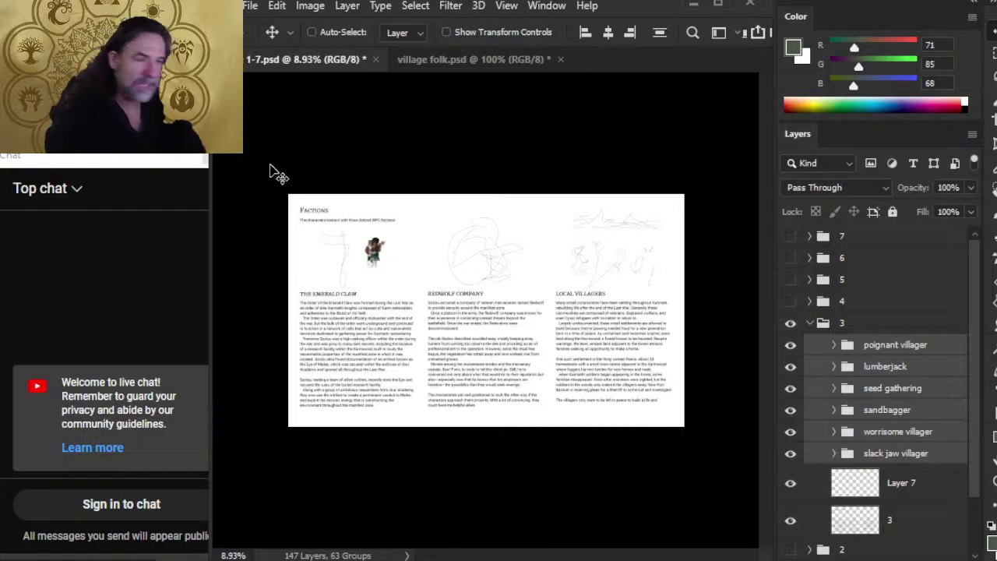
Scale the six villager groups up proportionally to about 250% with Free Transform.
key("l")
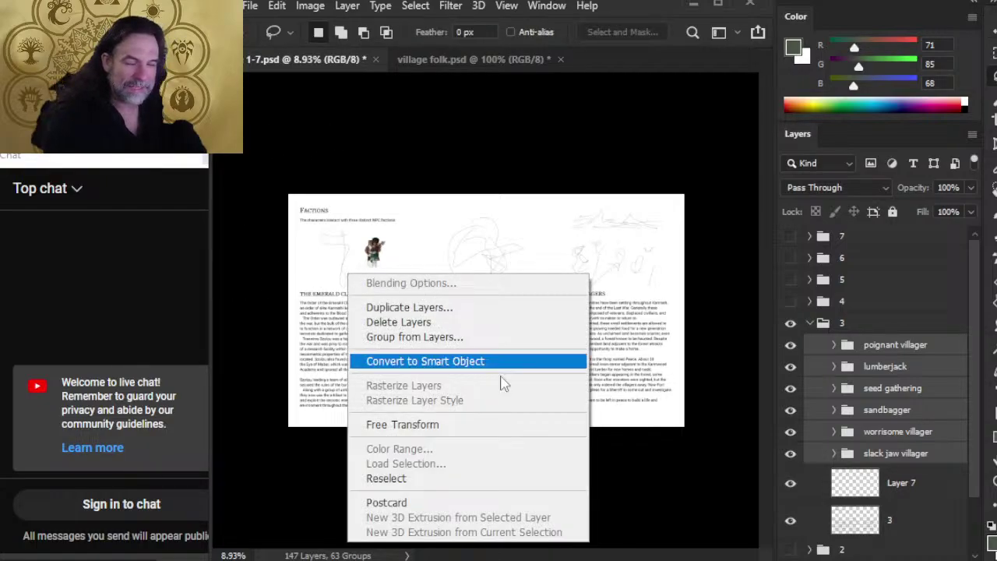
left_click(486, 426)
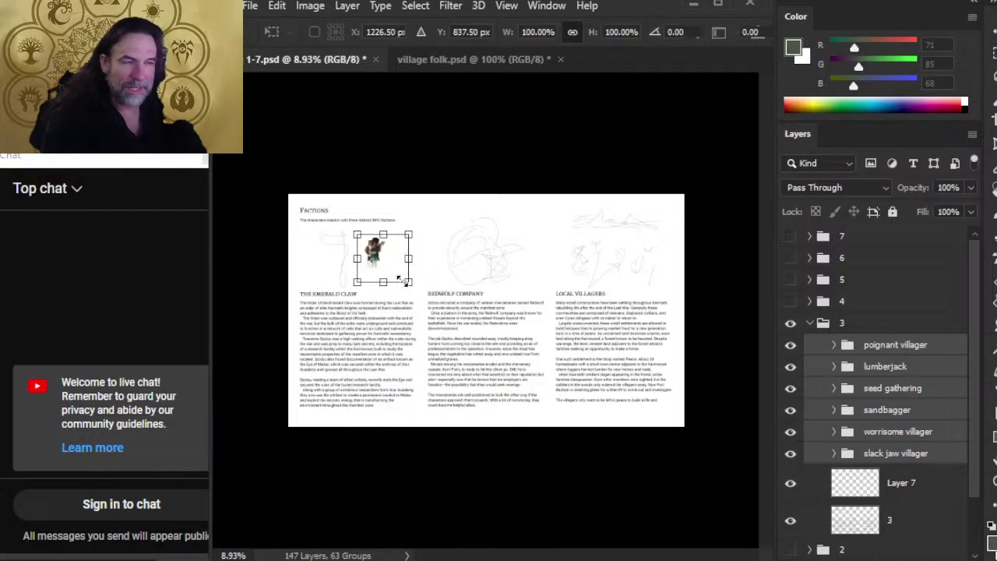
left_click_drag(476, 351, 488, 356)
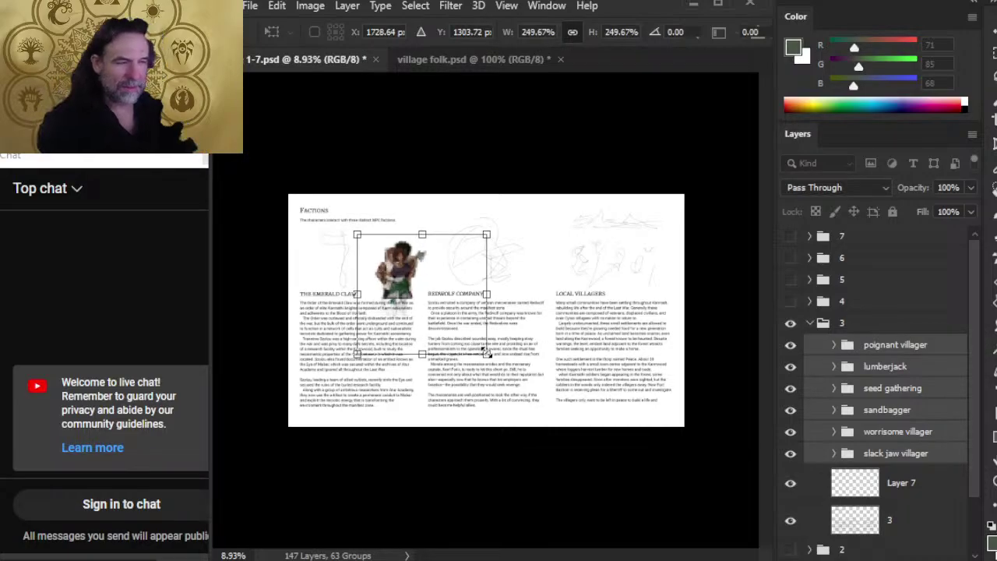
key("Return")
Move the enlarged villager groups onto the figure sketches above the Local Villagers heading.
key("z")
left_click_drag(392, 267, 715, 287)
key("v")
key("z")
left_click_drag(635, 282, 635, 319)
key("v")
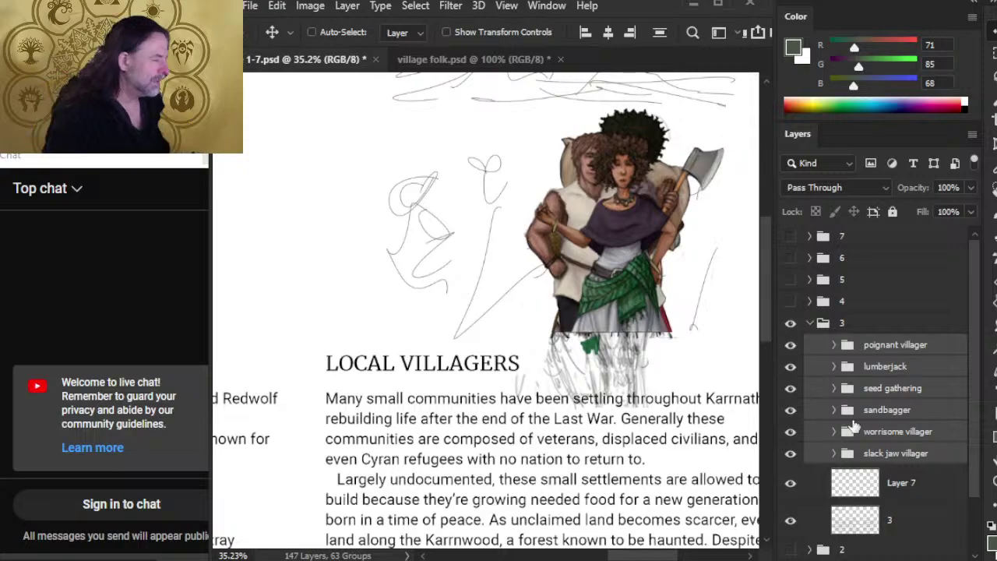
Merge the poignant villager, lumberjack and seed gathering groups each into its own single layer.
left_click(885, 353)
right_click(886, 353)
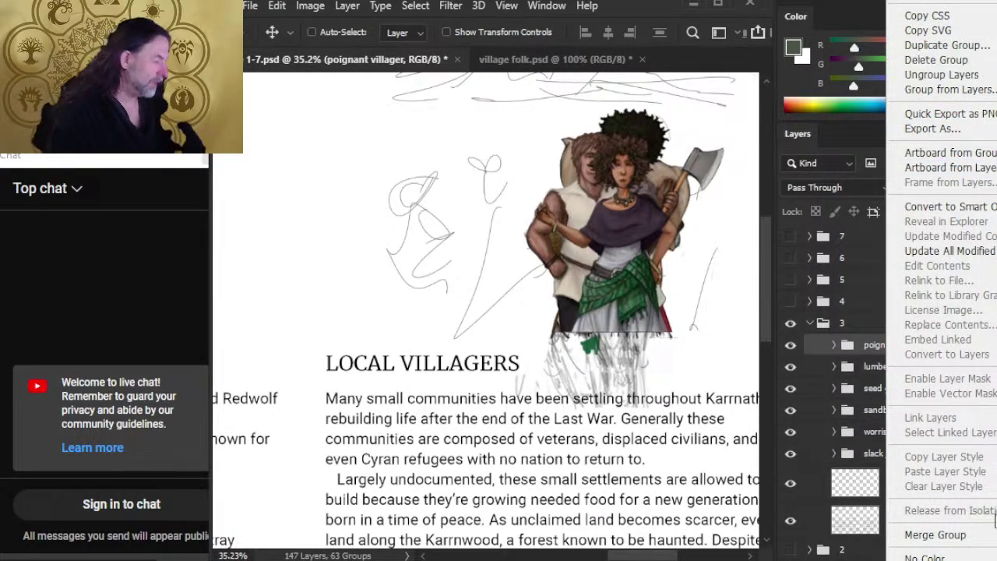
left_click(935, 534)
left_click(945, 382)
right_click(945, 382)
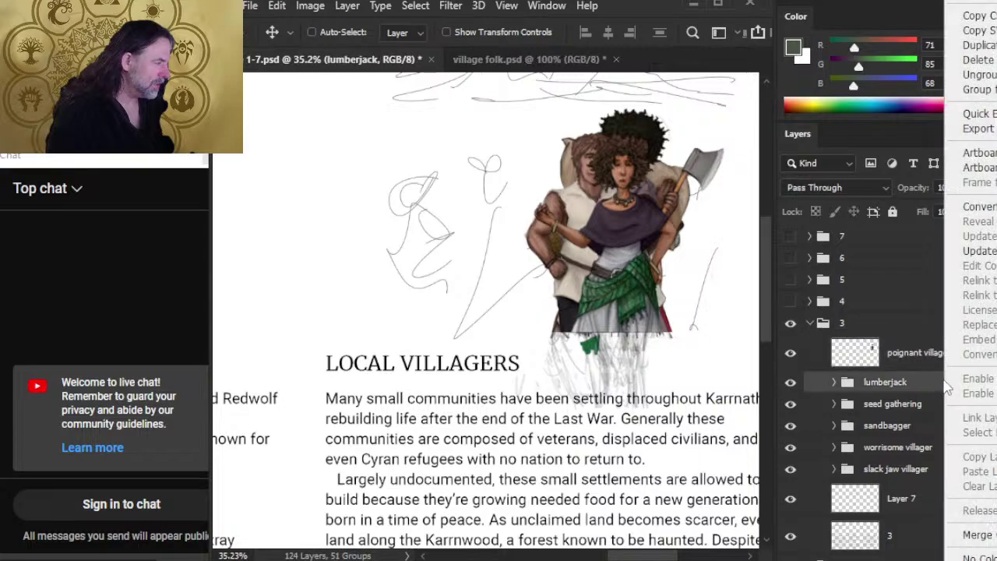
left_click(987, 535)
left_click(919, 419)
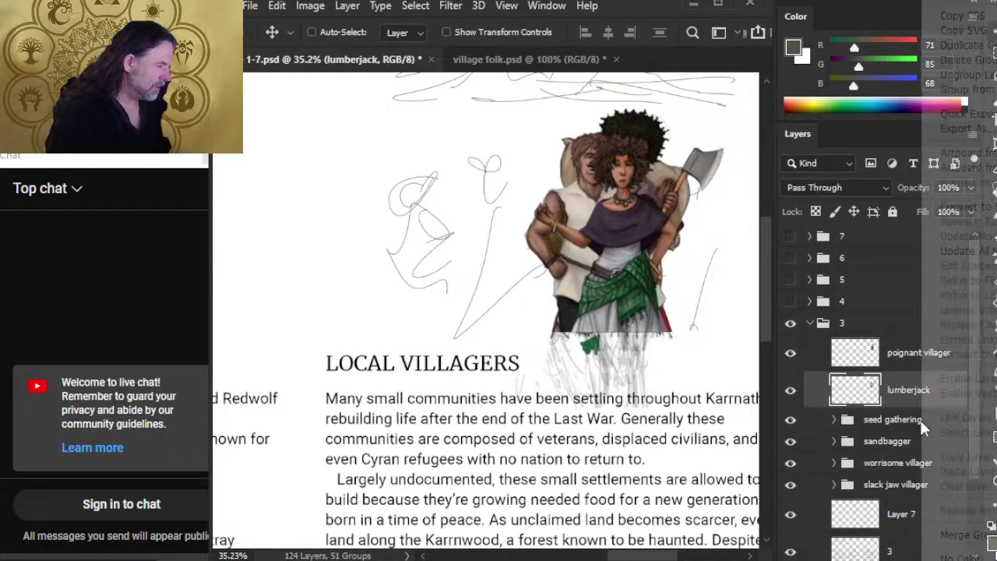
right_click(919, 419)
left_click(964, 536)
Merge the sandbagger, worrisome villager and slack jaw villager groups each into its own single layer.
left_click(902, 457)
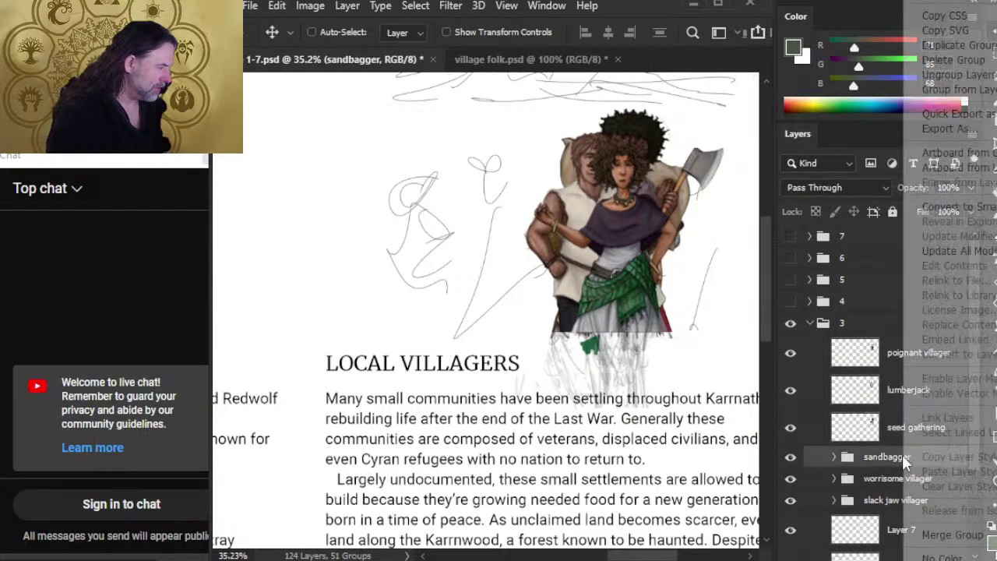
right_click(902, 457)
left_click(969, 538)
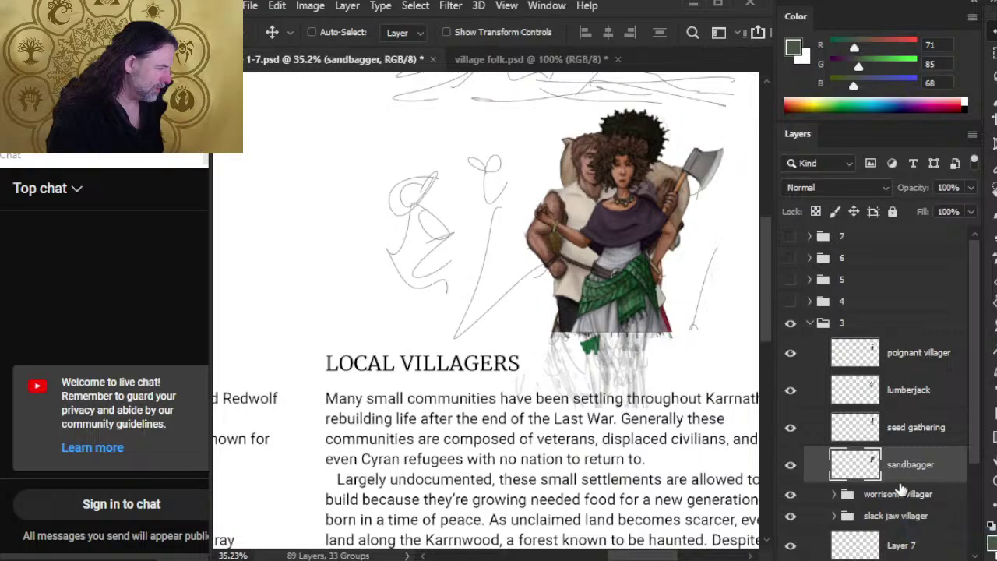
left_click(902, 498)
right_click(902, 498)
left_click(936, 535)
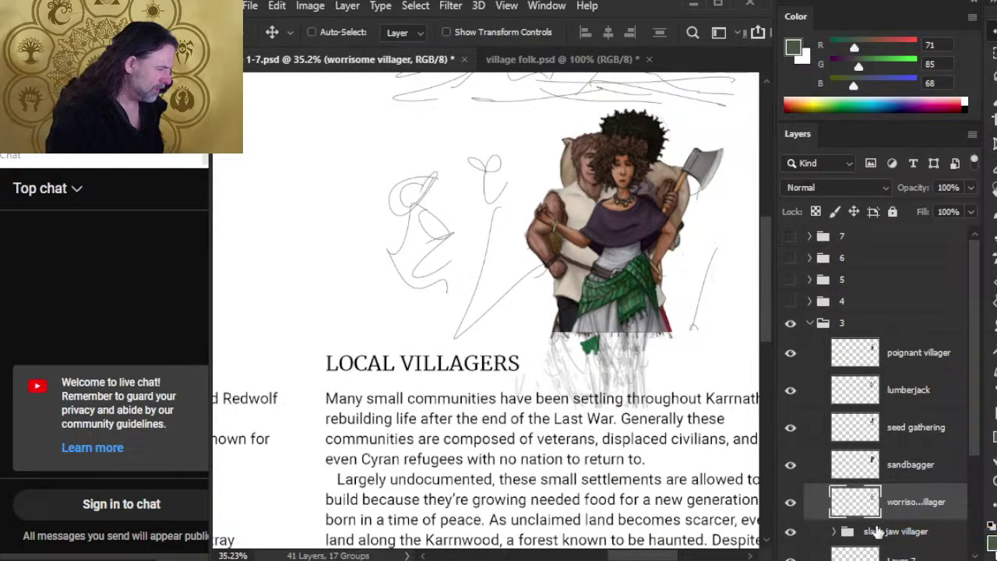
left_click(874, 531)
right_click(874, 531)
left_click(937, 536)
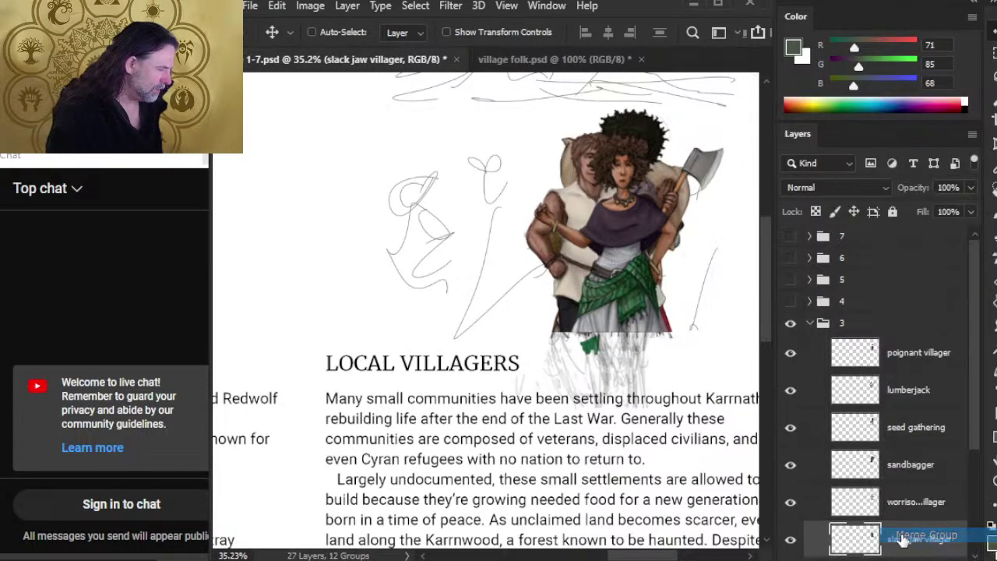
Spread out the back figures, moving the slack jaw villager to the right and the sandbagger and seed gathering figures to the left.
left_click_drag(623, 402, 679, 402)
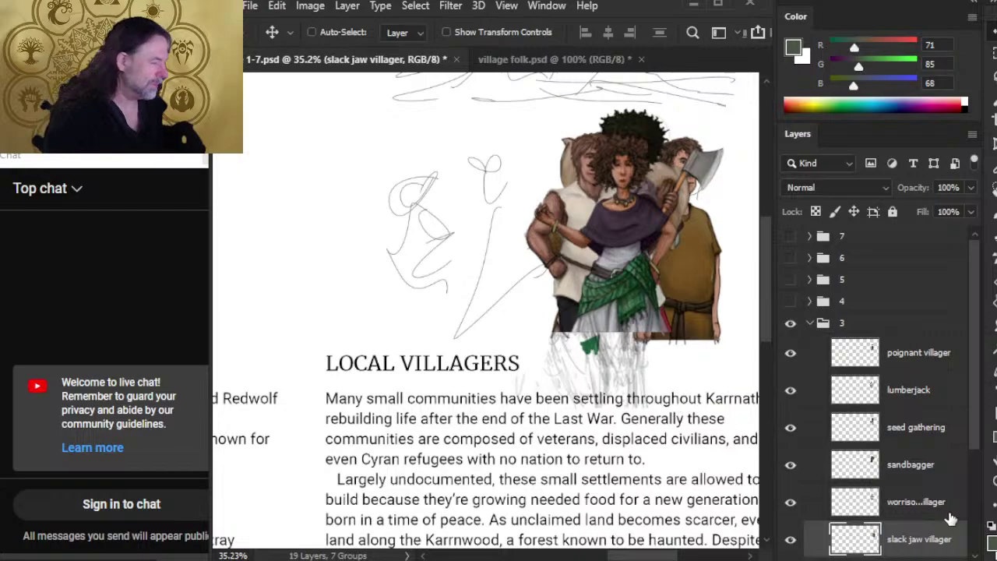
left_click(861, 504)
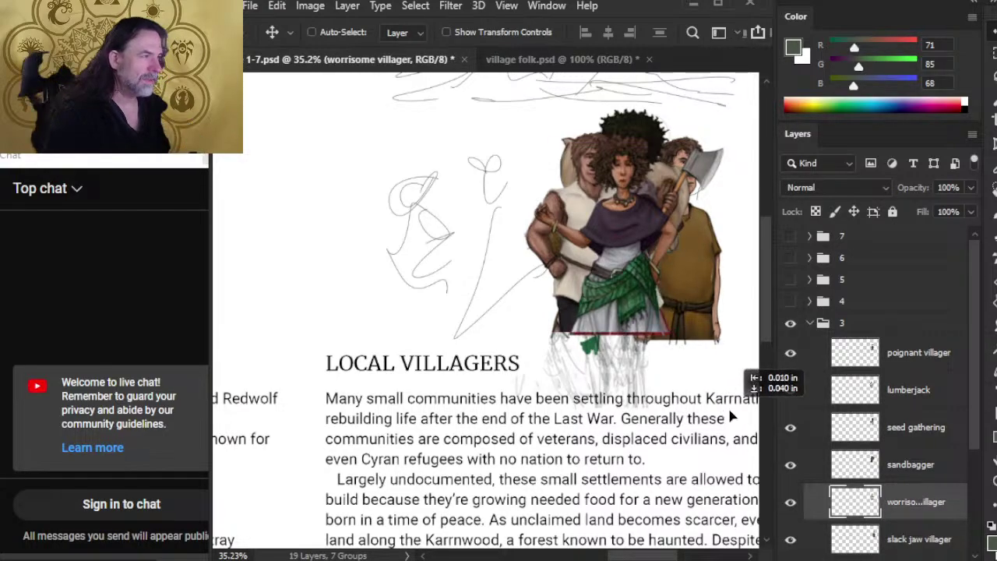
left_click(857, 465)
left_click_drag(730, 397, 568, 365)
left_click(915, 425)
Move the lumberjack left of the seed gathering figure and place the poignant villager at the far left of the row.
left_click(908, 388)
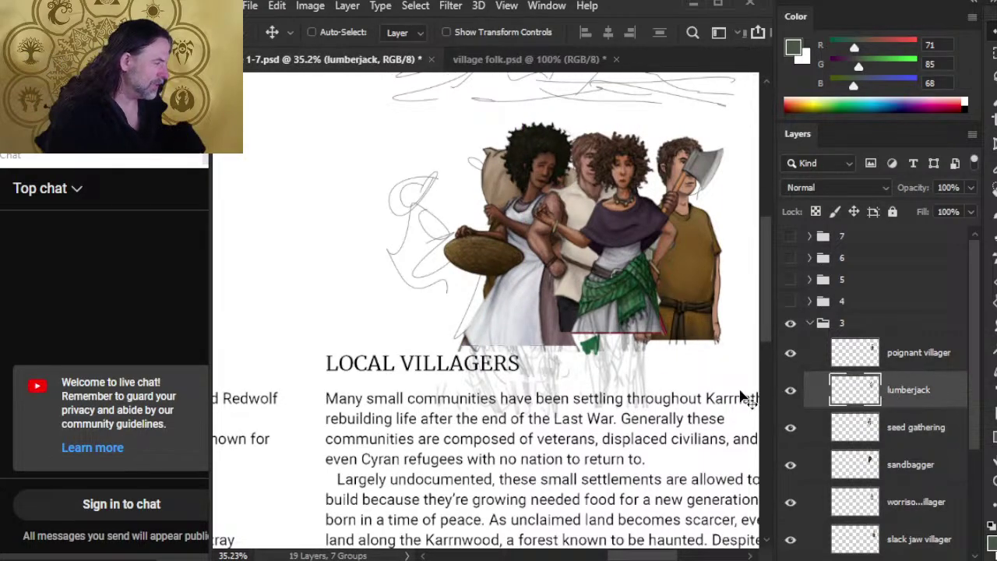
left_click_drag(547, 271, 386, 266)
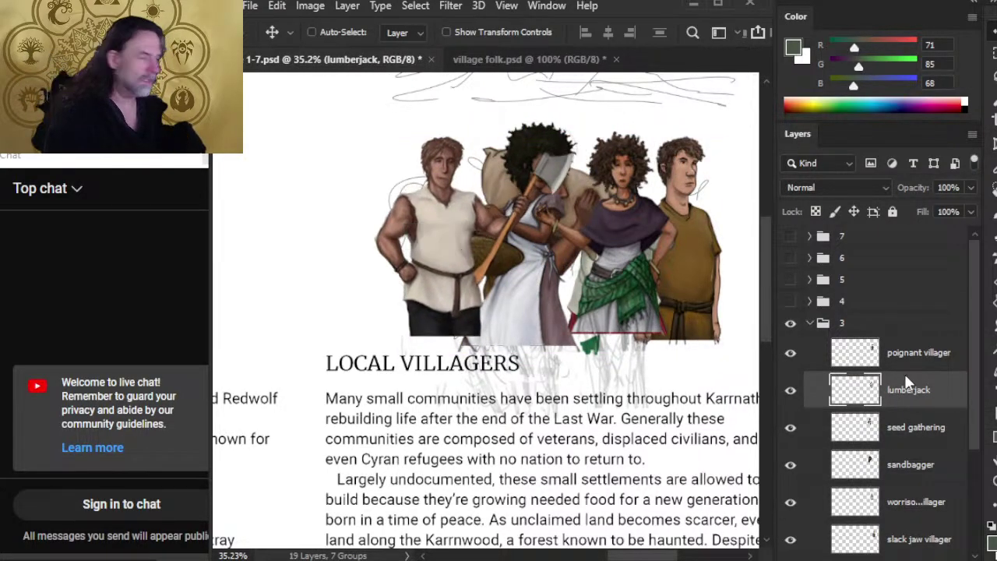
left_click(945, 357)
left_click_drag(560, 367, 317, 353)
key("z")
scroll(326, 200, "down", 3)
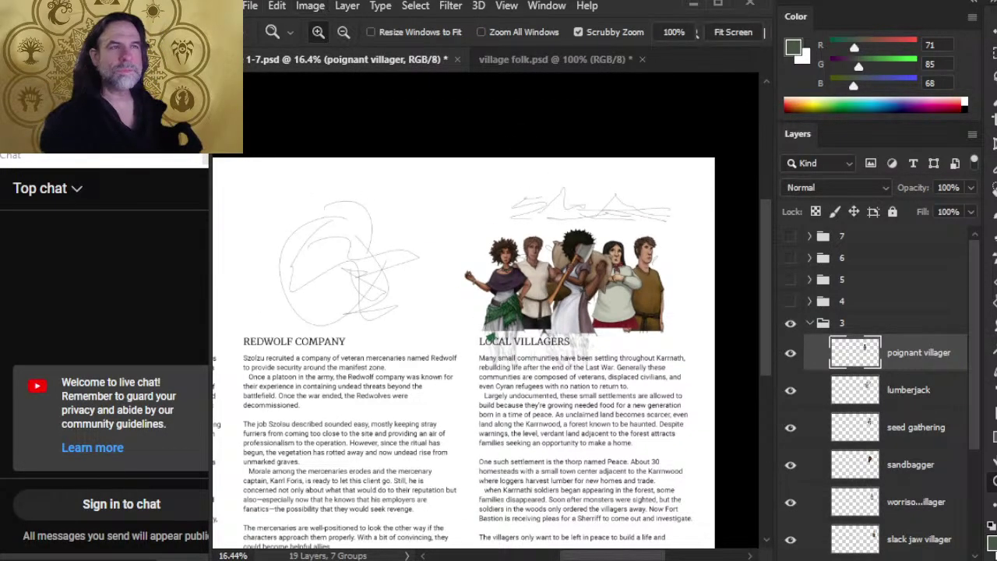
Close village folk.psd without saving its changes.
left_click(538, 59)
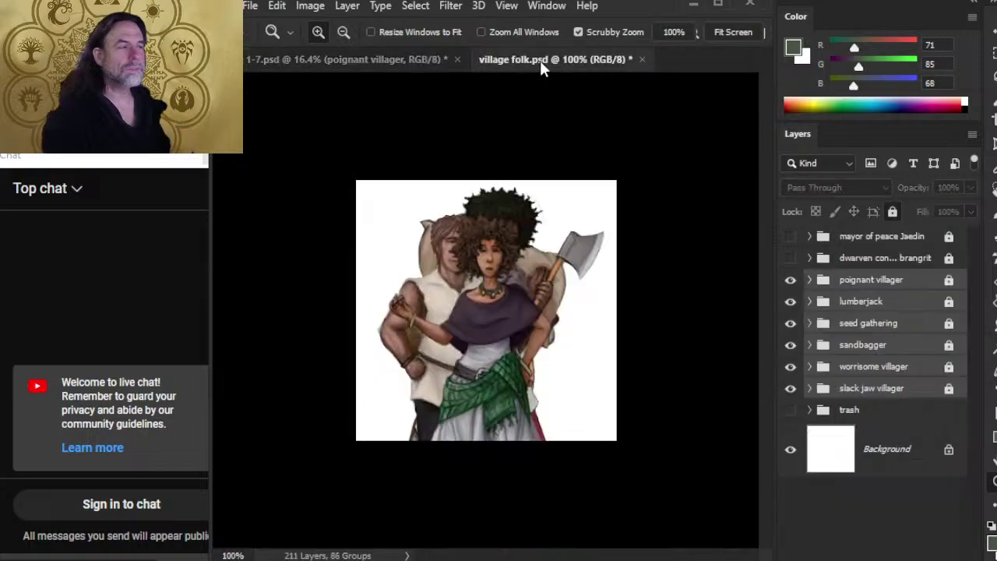
left_click(642, 59)
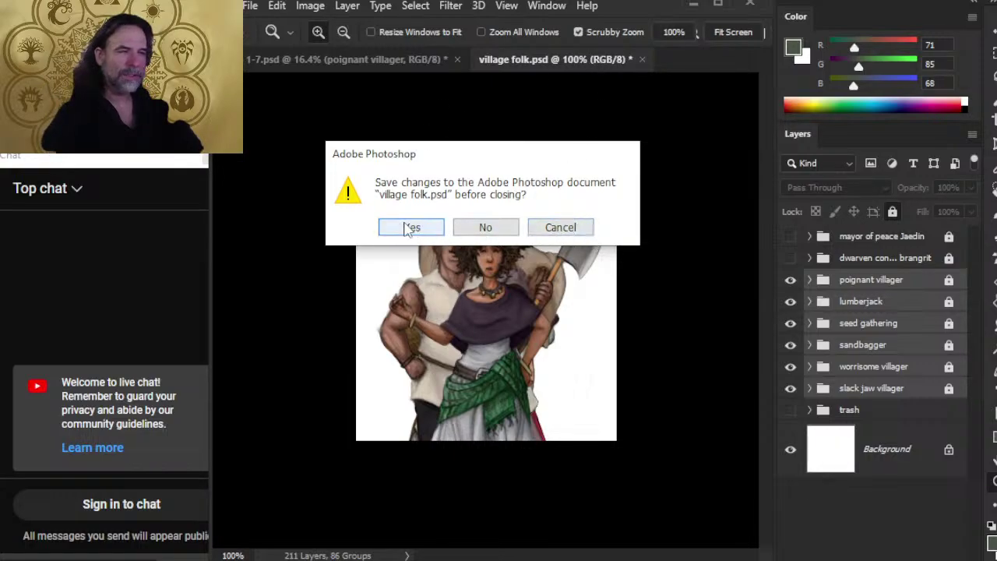
left_click(492, 232)
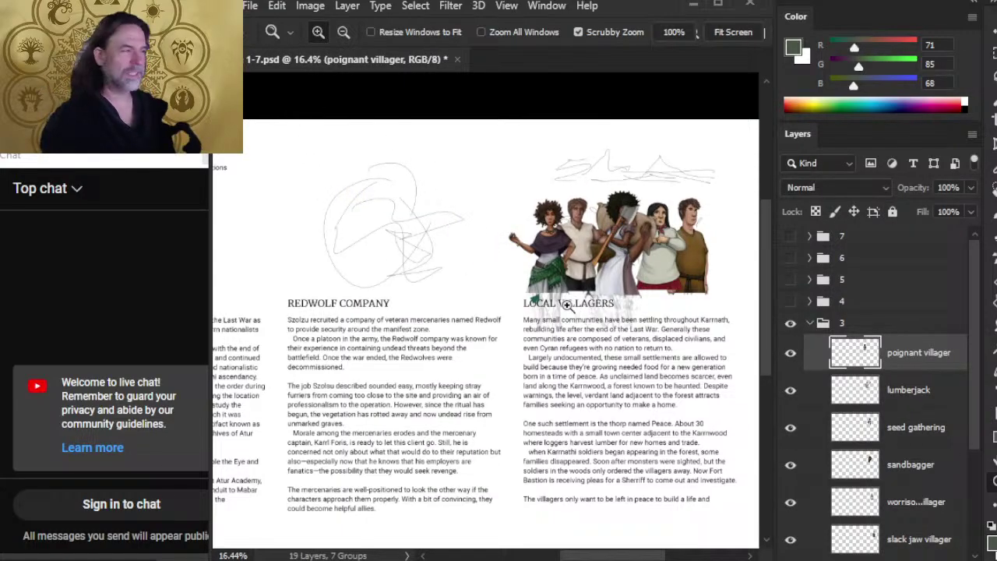
Open hook patrons.psd from the Creatures & Characters folder of the Crystals of Mabar art.
left_click(250, 5)
mouse_move(311, 117)
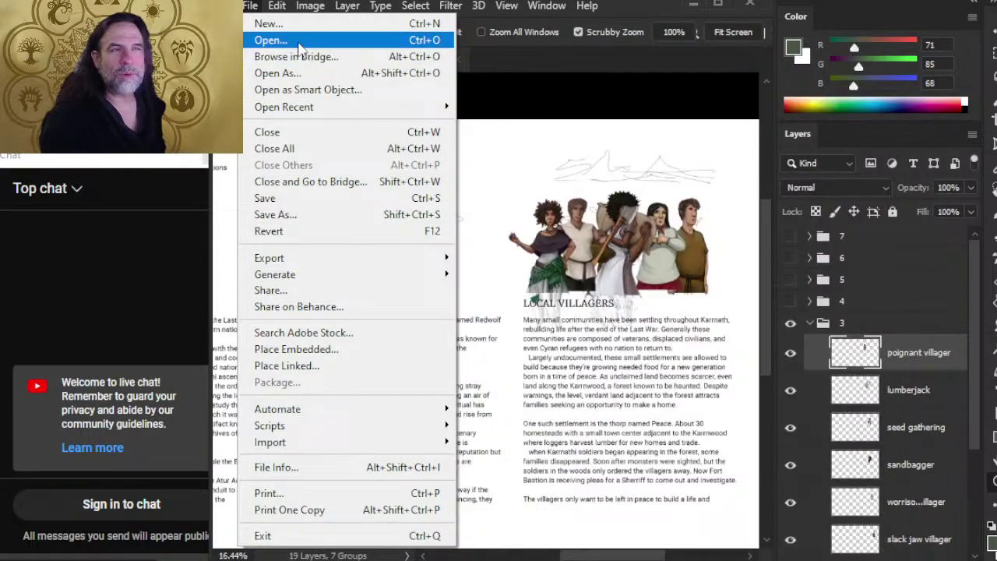
left_click(297, 41)
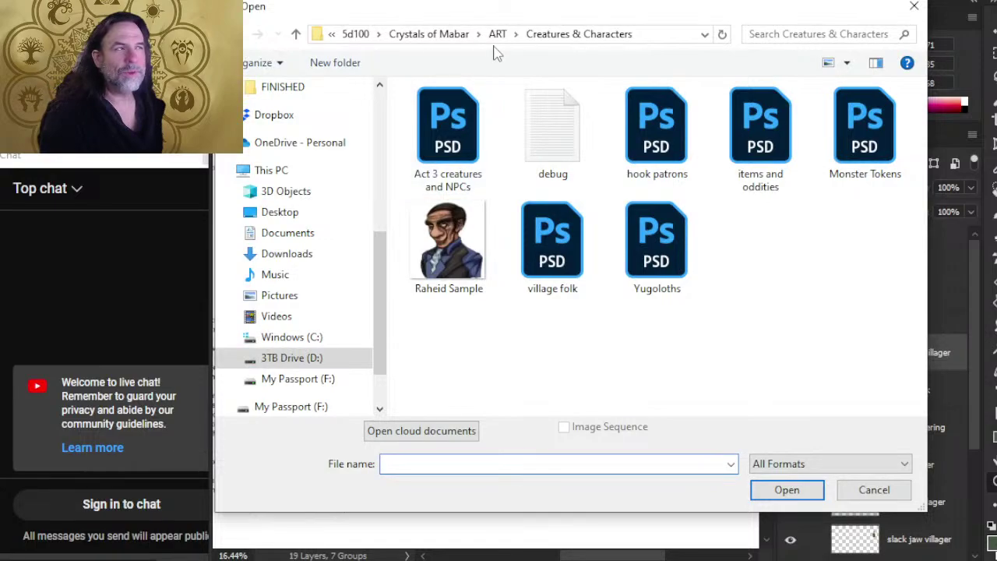
left_click(498, 34)
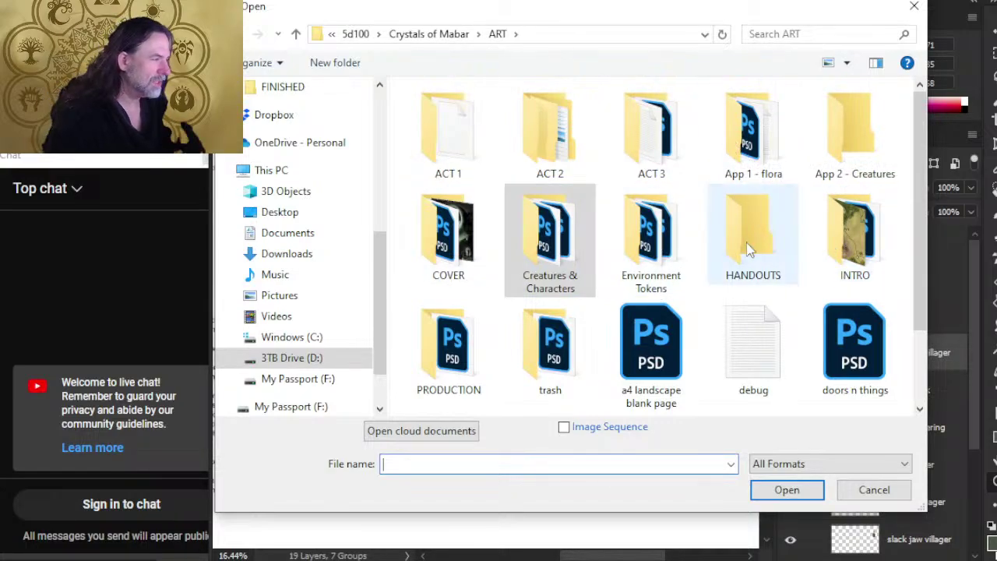
scroll(748, 253, "down", 2)
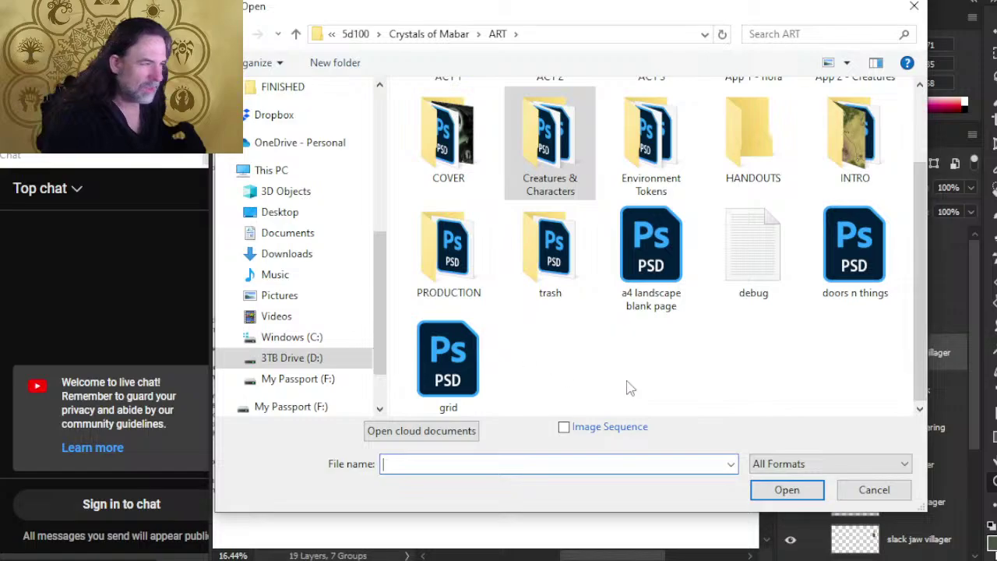
scroll(510, 327, "up", 2)
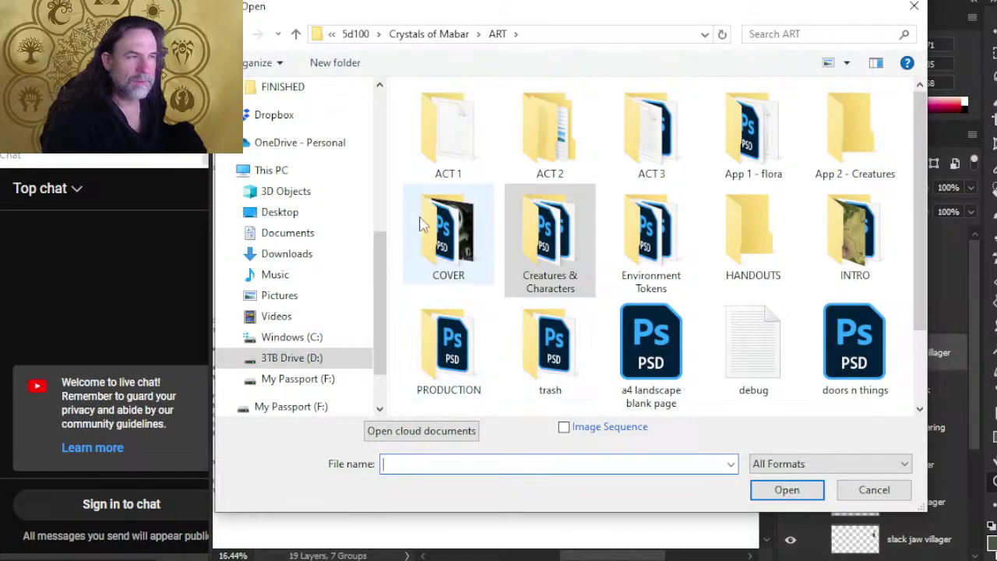
double_click(571, 282)
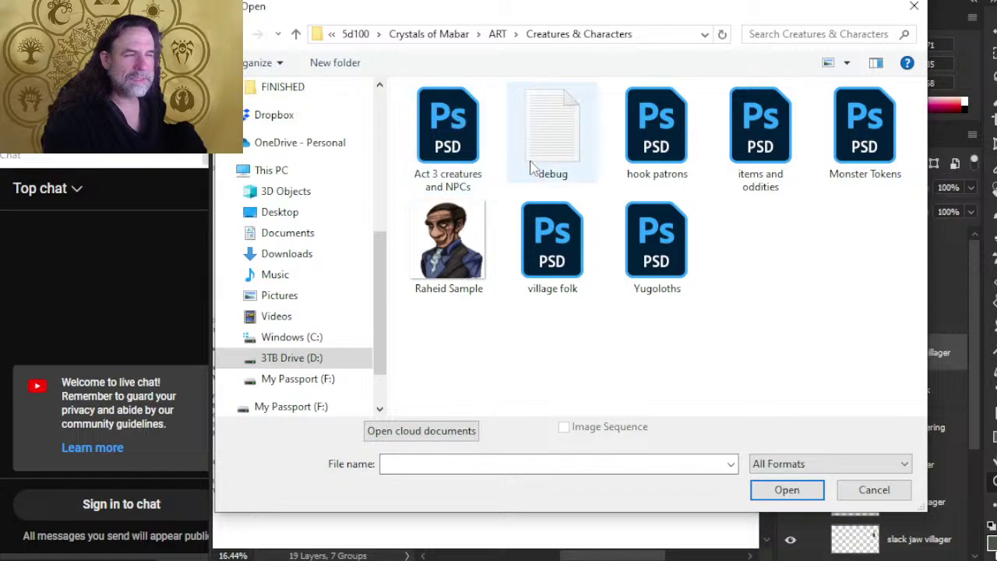
double_click(654, 146)
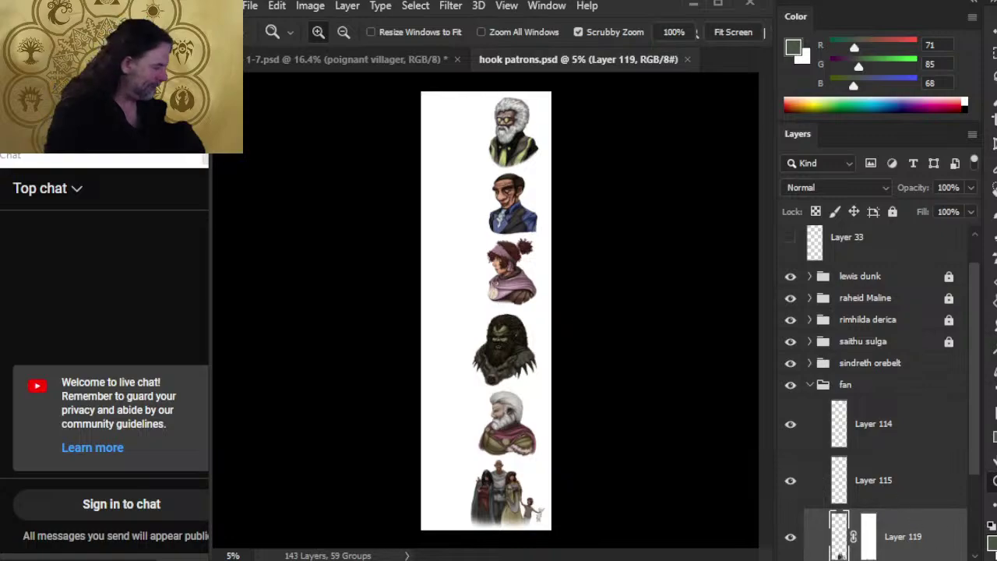
Duplicate the fan group, holding the family portrait, into Page 1-7.psd.
scroll(921, 476, "down", 3)
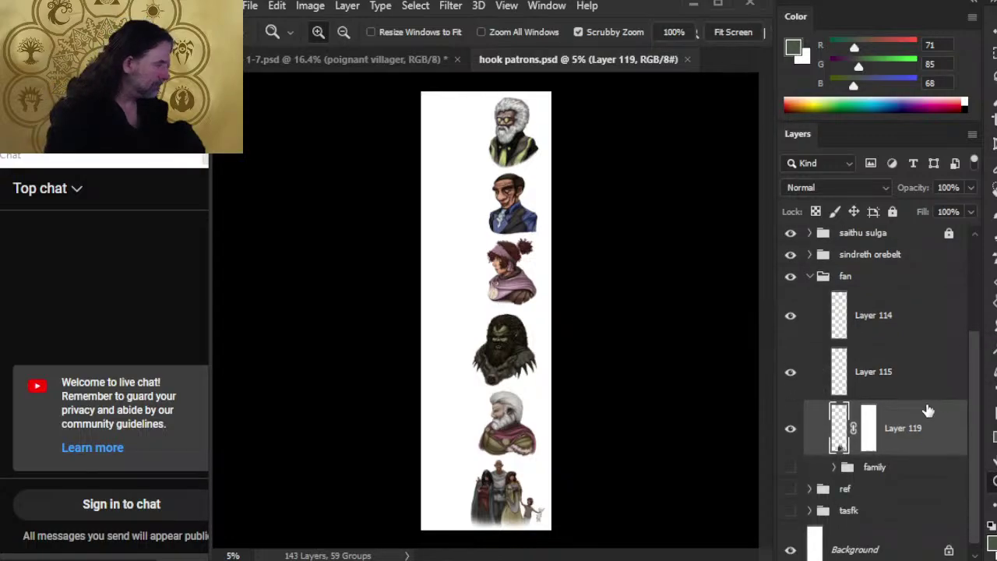
left_click(810, 277)
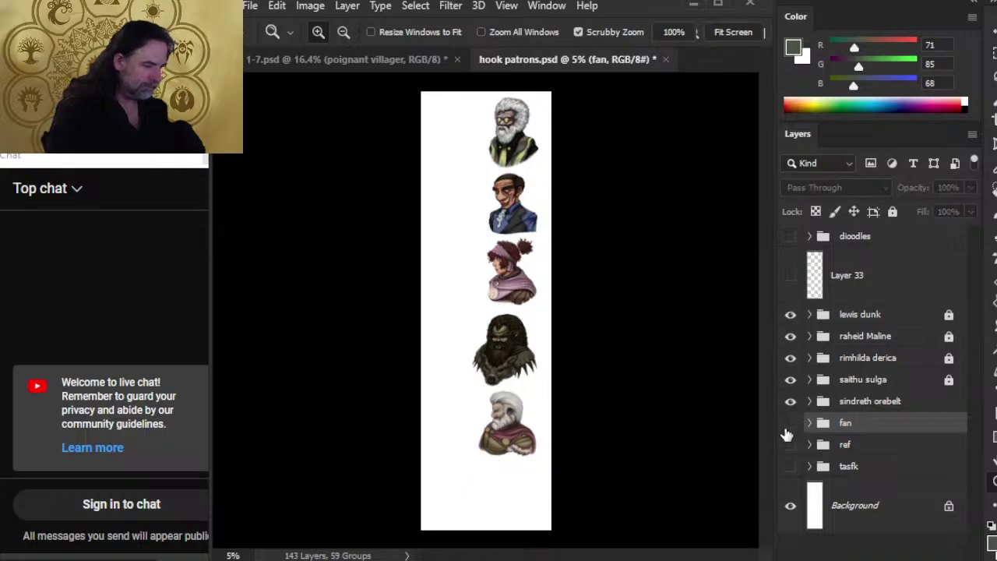
right_click(861, 429)
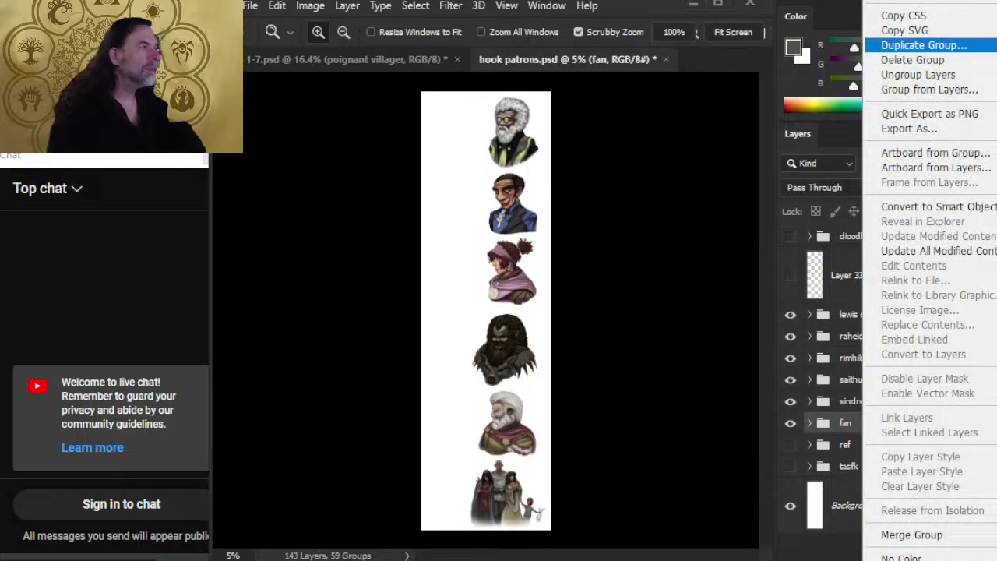
left_click(923, 45)
left_click(571, 233)
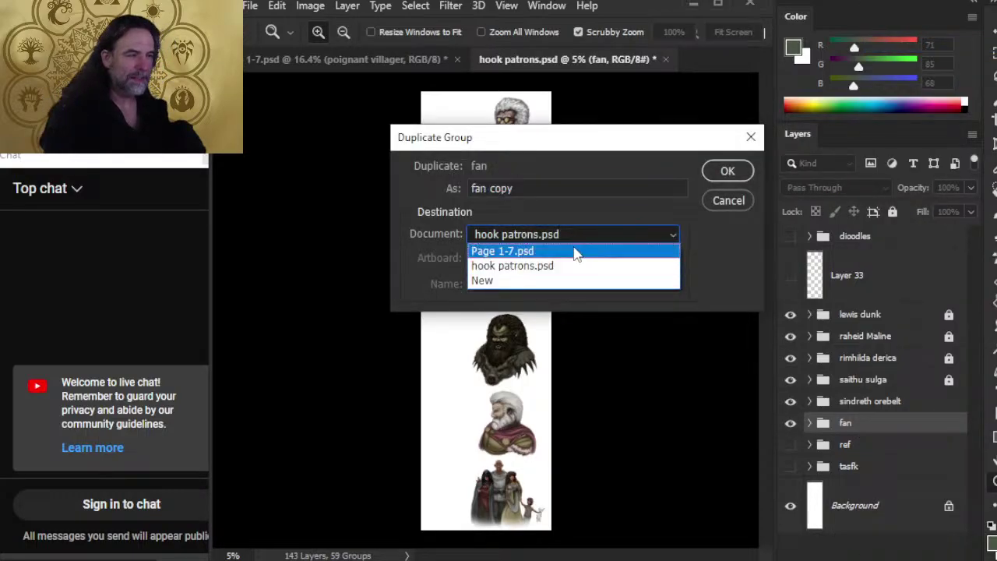
left_click(574, 251)
left_click(728, 170)
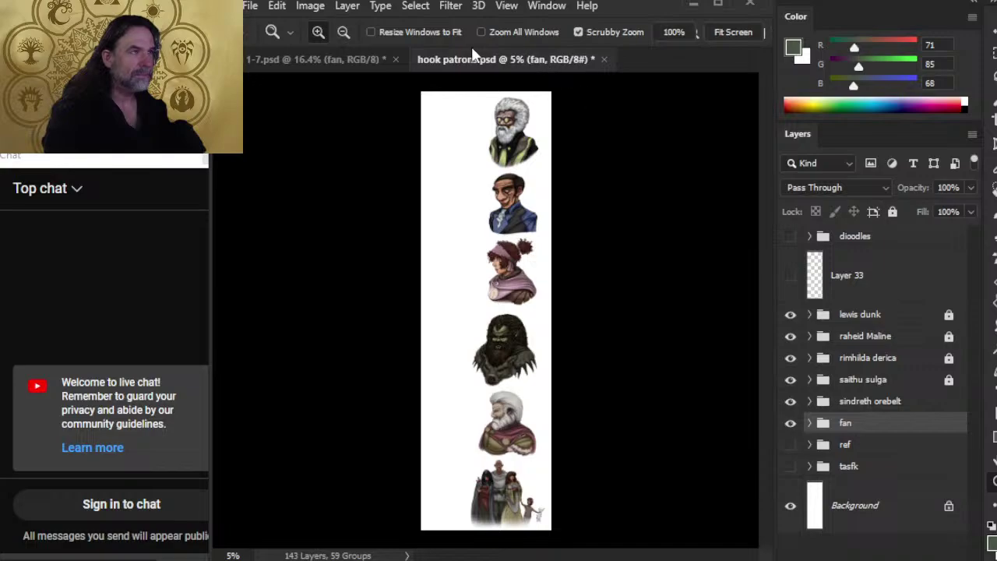
Switch to Page 1-7.psd and move the family up and to the right, beside the Local Villagers figures.
left_click(283, 66)
left_click(495, 357, "alt")
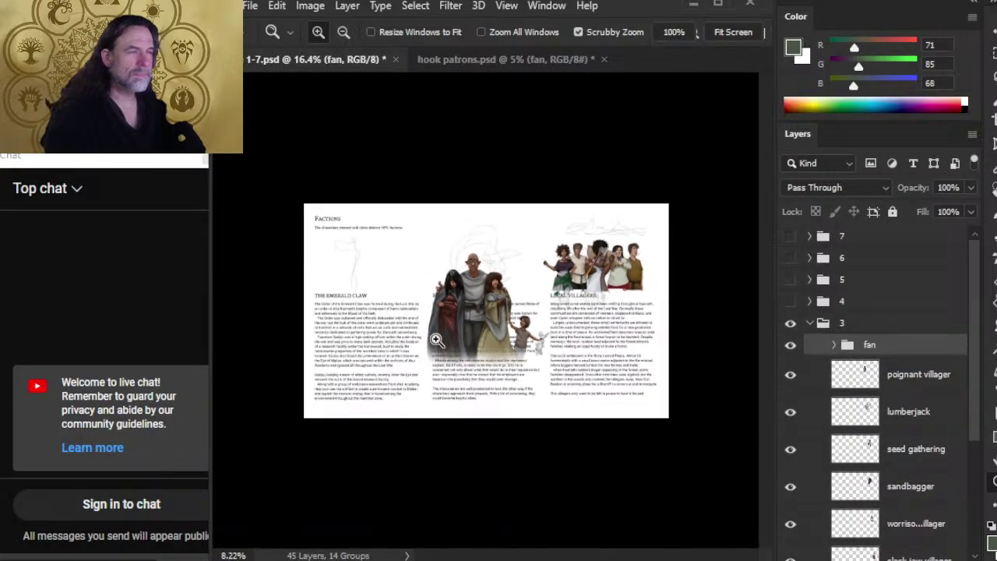
key("v")
left_click_drag(500, 357, 538, 319)
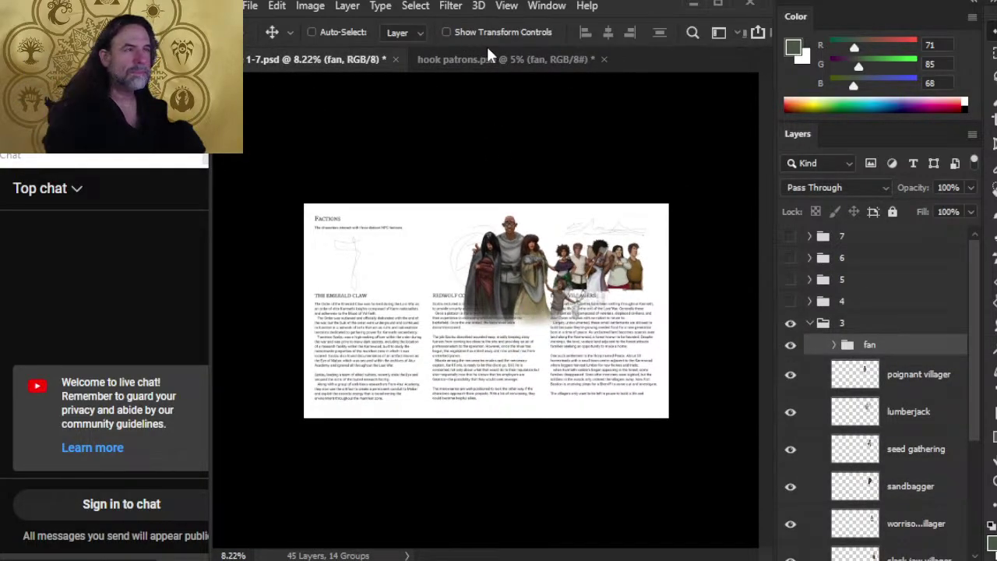
Close hook patrons.psd without saving its changes.
left_click(603, 60)
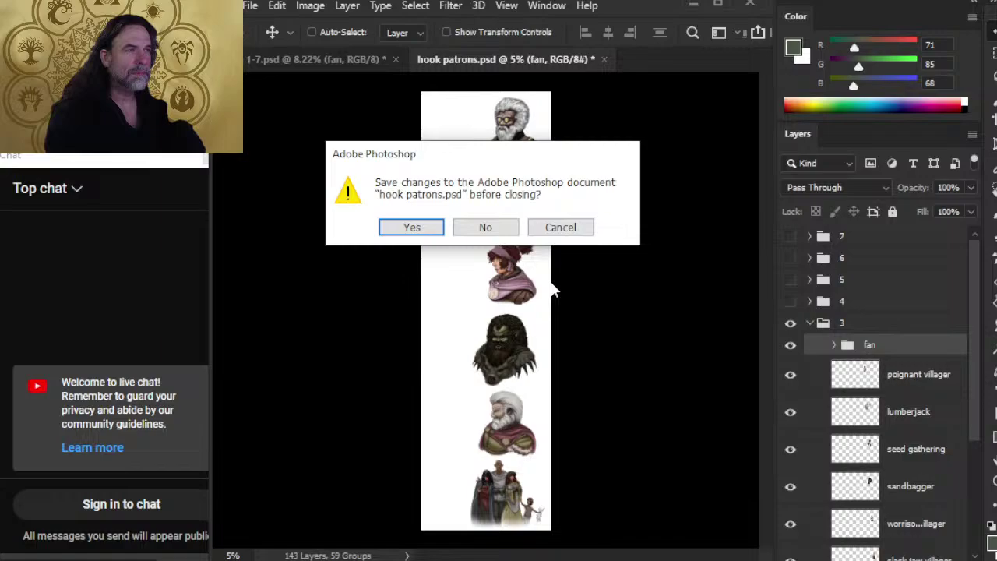
left_click(491, 237)
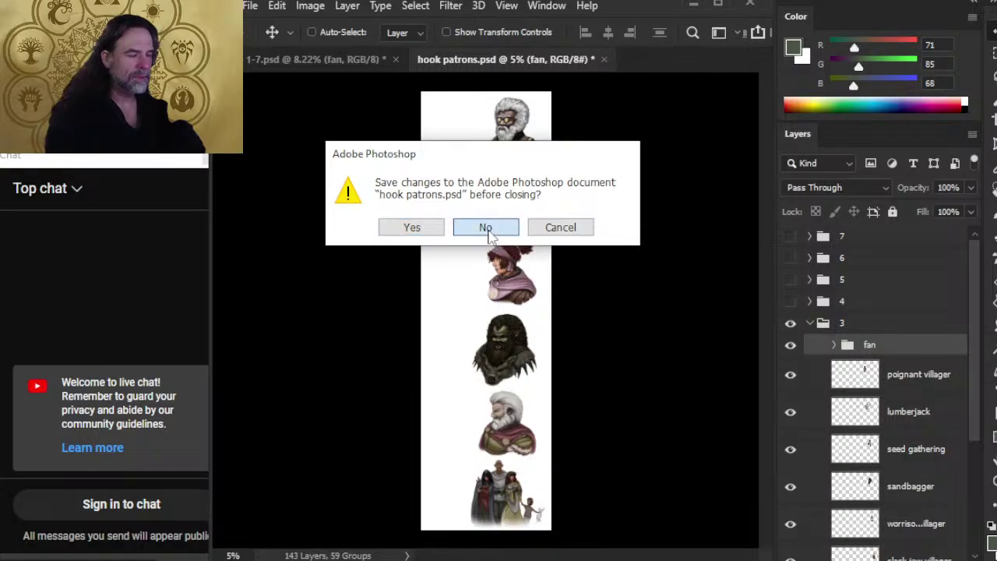
left_click(574, 229)
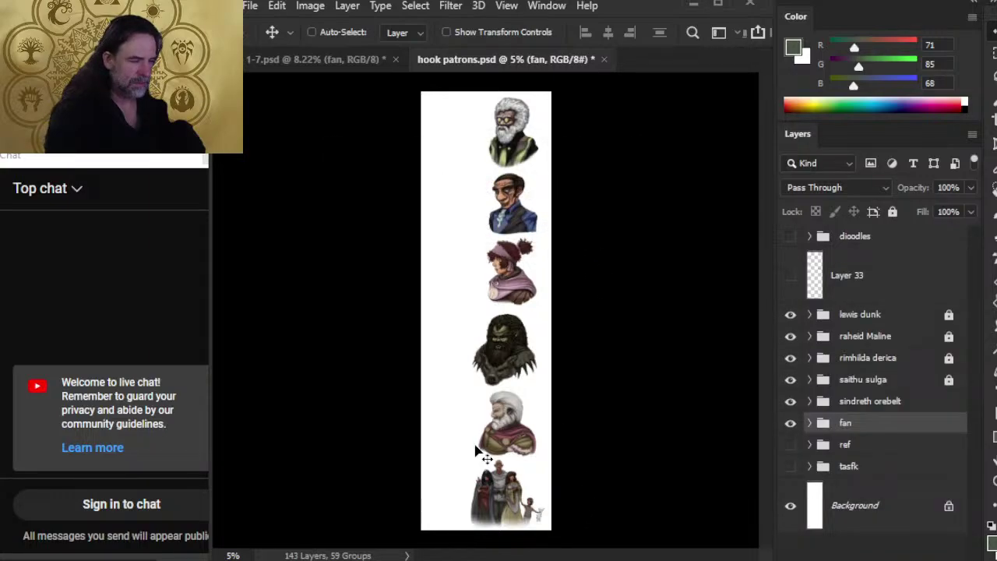
left_click(603, 59)
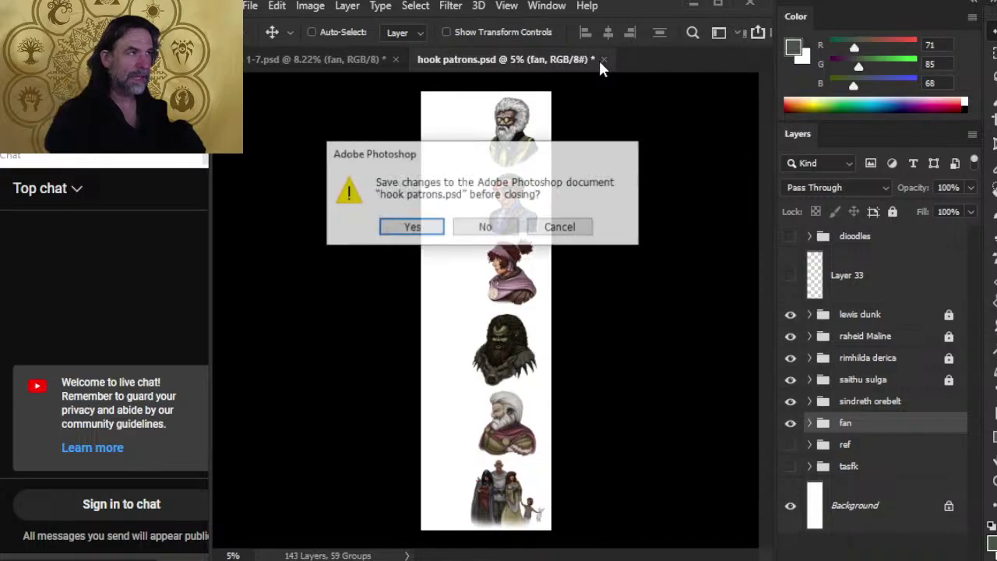
left_click(479, 226)
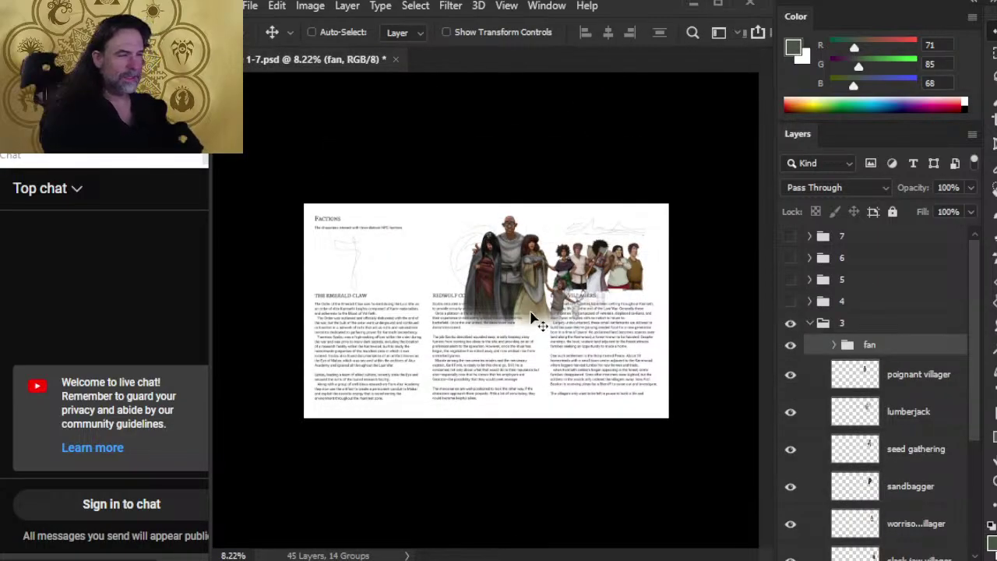
Merge the fan group in folder 3 into a single layer.
key("z")
left_click_drag(598, 256, 606, 254)
scroll(606, 257, "down", 2)
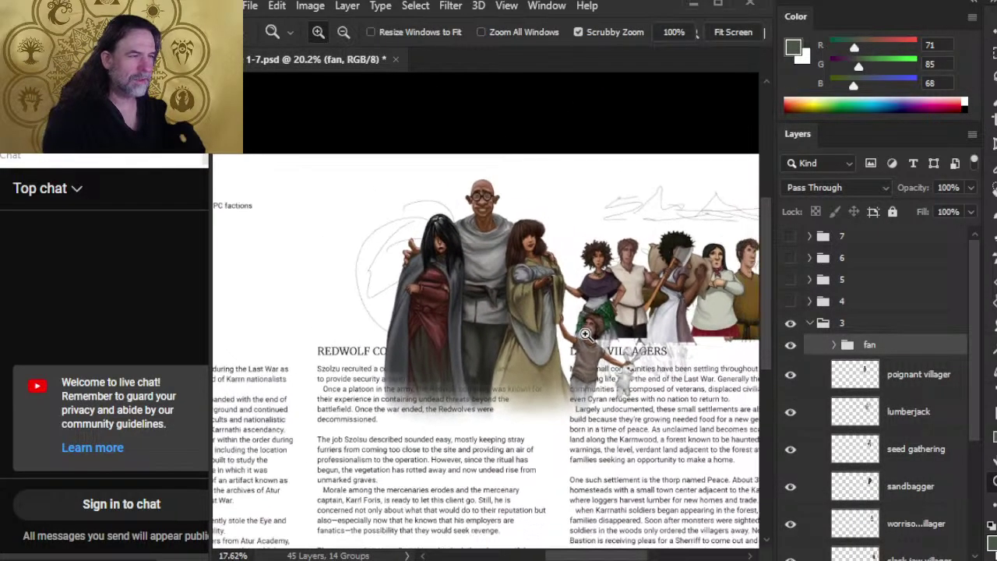
key("l")
right_click(510, 288)
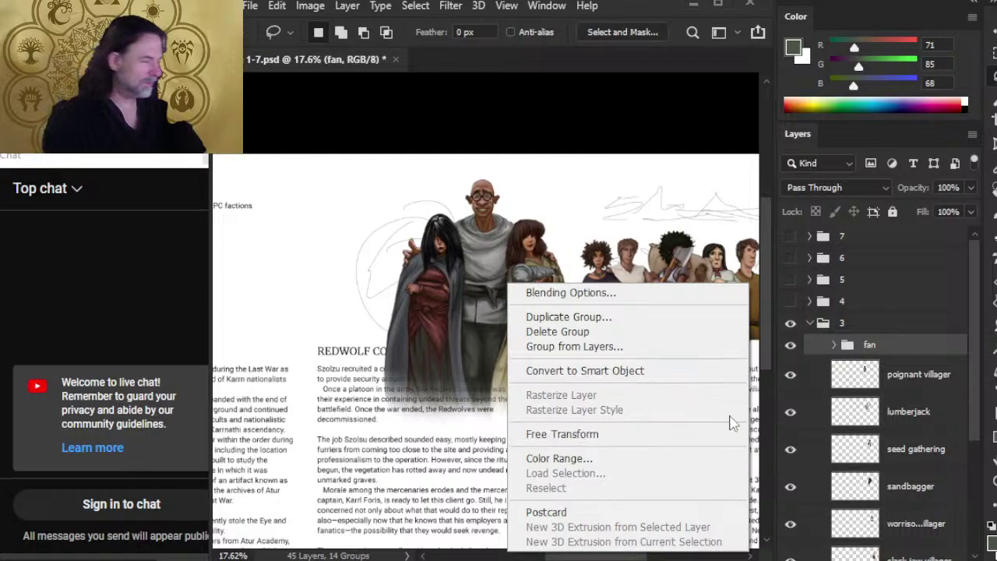
right_click(903, 342)
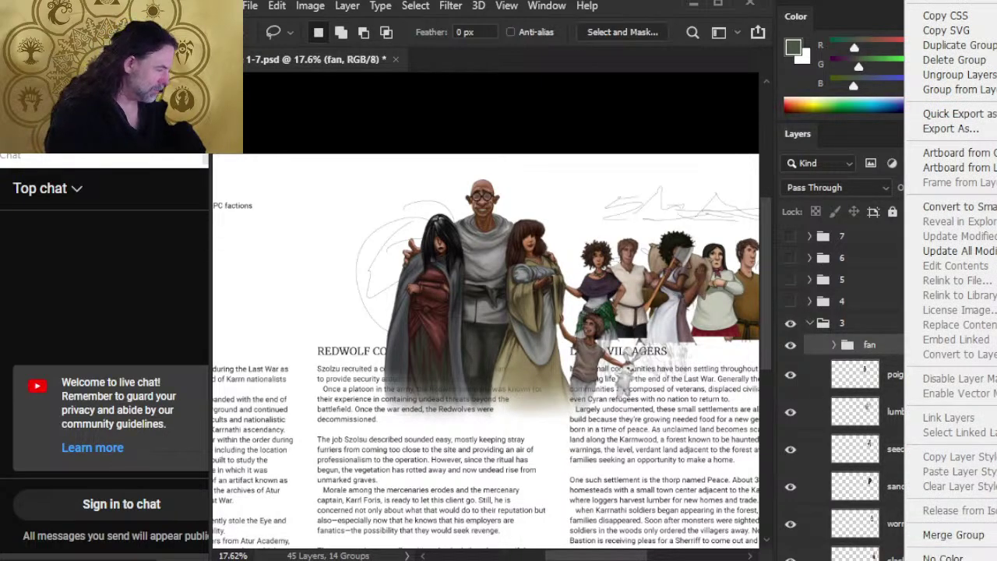
left_click(953, 535)
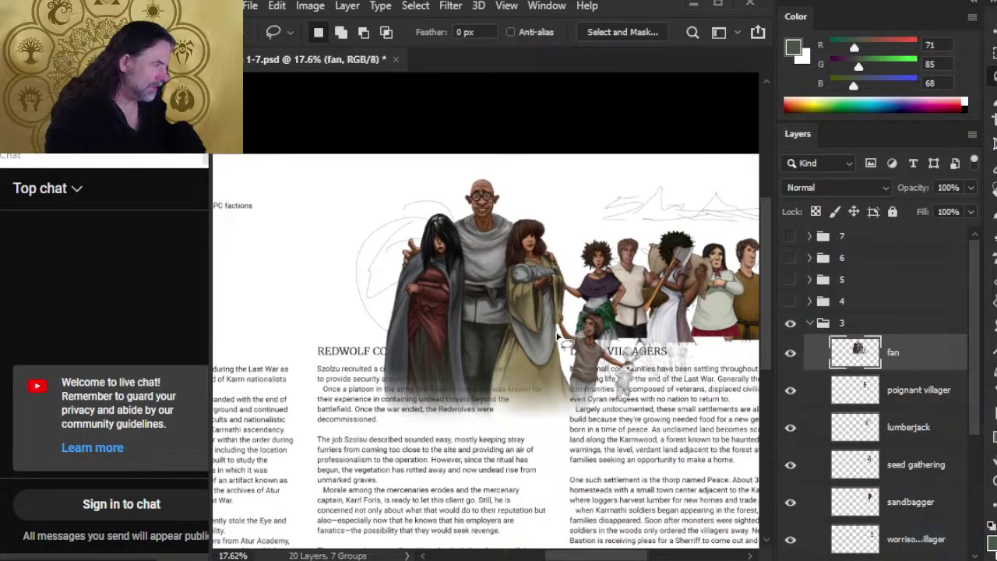
Scale the family down to about 60% and place it at the left end of the villager row, above the headings.
right_click(526, 348)
left_click(583, 233)
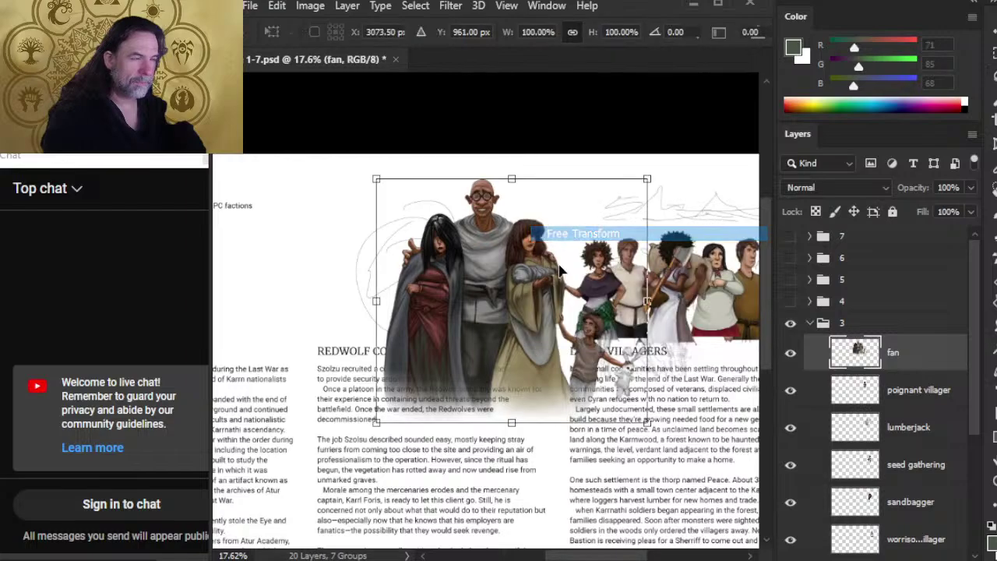
left_click_drag(371, 176, 460, 253)
left_click_drag(570, 390, 570, 332)
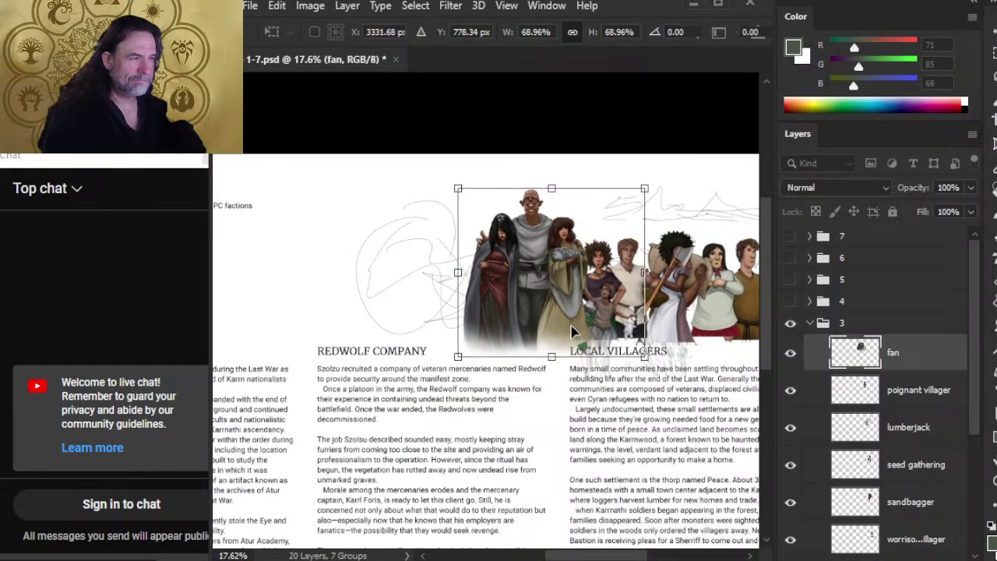
left_click_drag(456, 188, 482, 209)
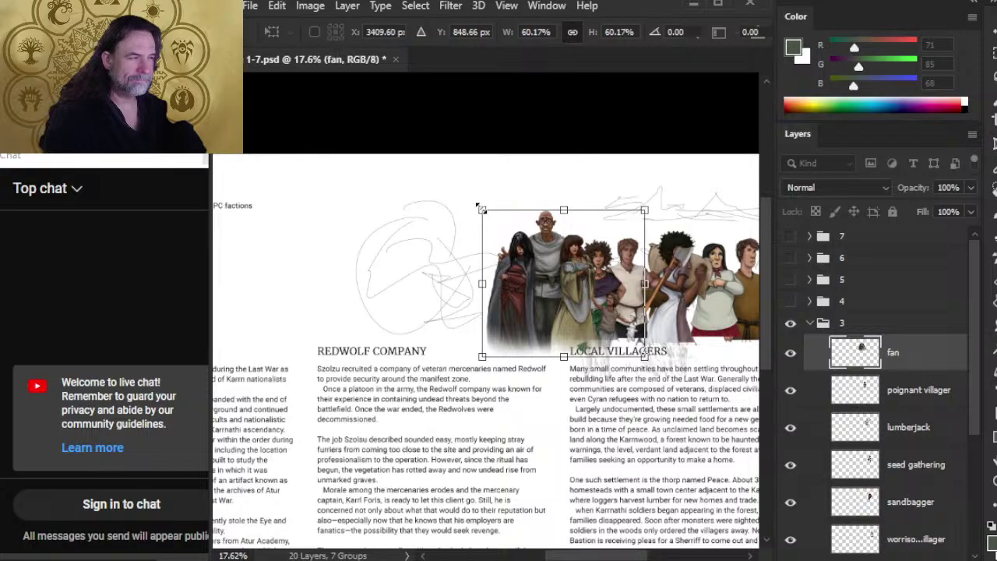
left_click_drag(542, 313, 545, 308)
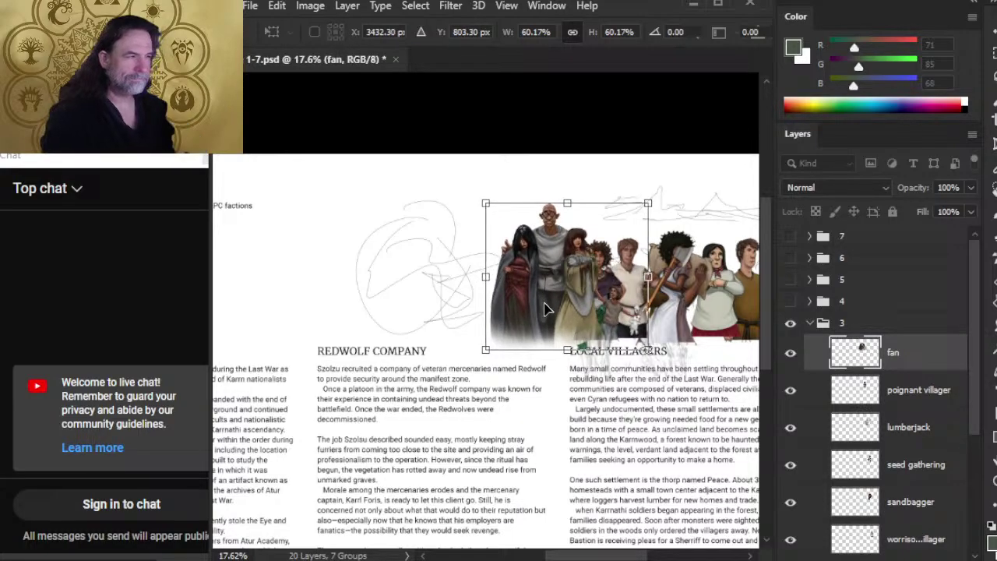
key("Return")
Move the family right over the other villagers and shift the poignant villager up and to the left of the row.
key("l")
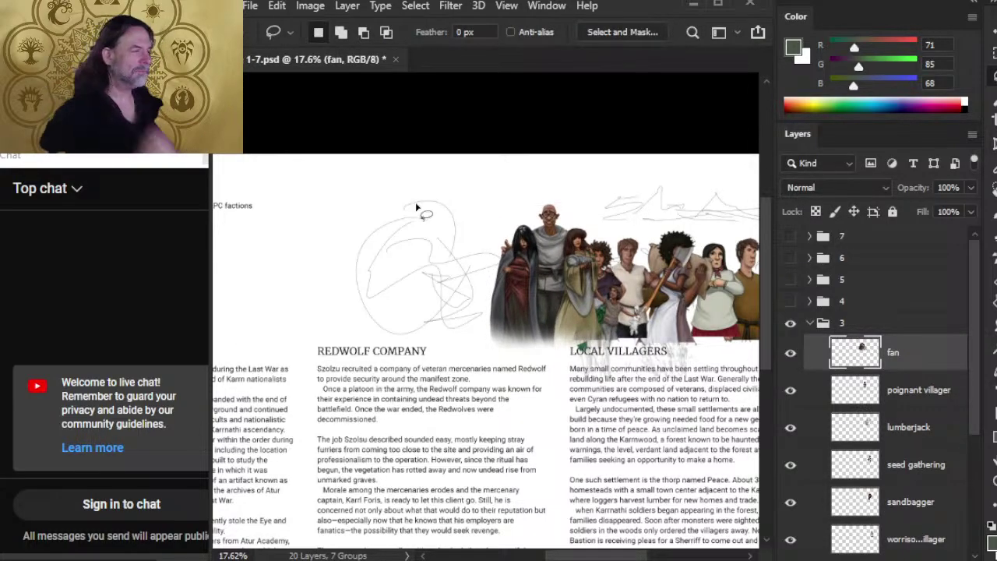
key("z")
left_click_drag(451, 249, 527, 274)
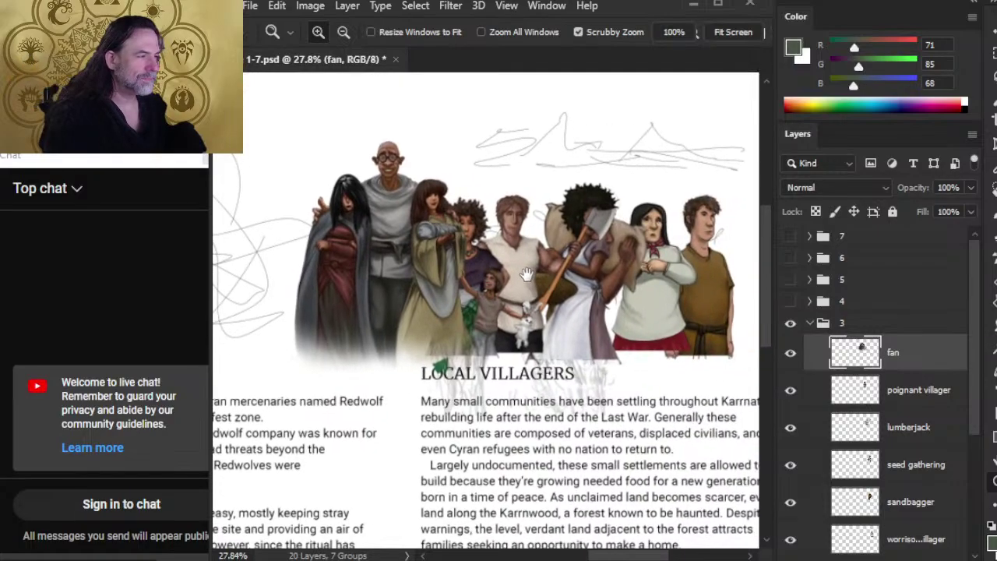
left_click(636, 333)
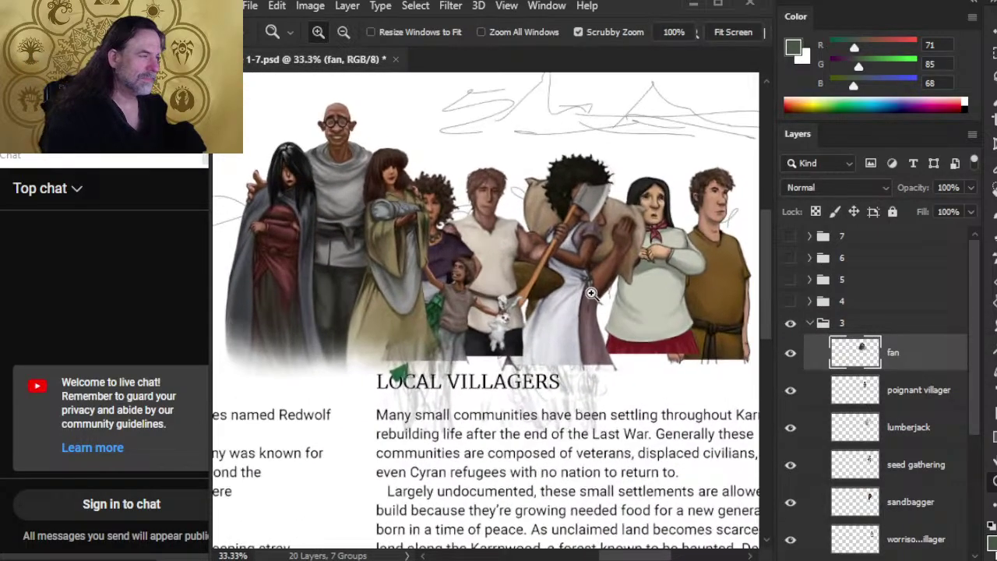
left_click_drag(616, 305, 576, 305)
key("v")
left_click_drag(481, 267, 668, 283)
left_click(910, 393)
left_click_drag(686, 411, 594, 355)
Move the family up and left beside the poignant villager, and stack the fan layer directly below the poignant villager layer.
left_click(902, 364)
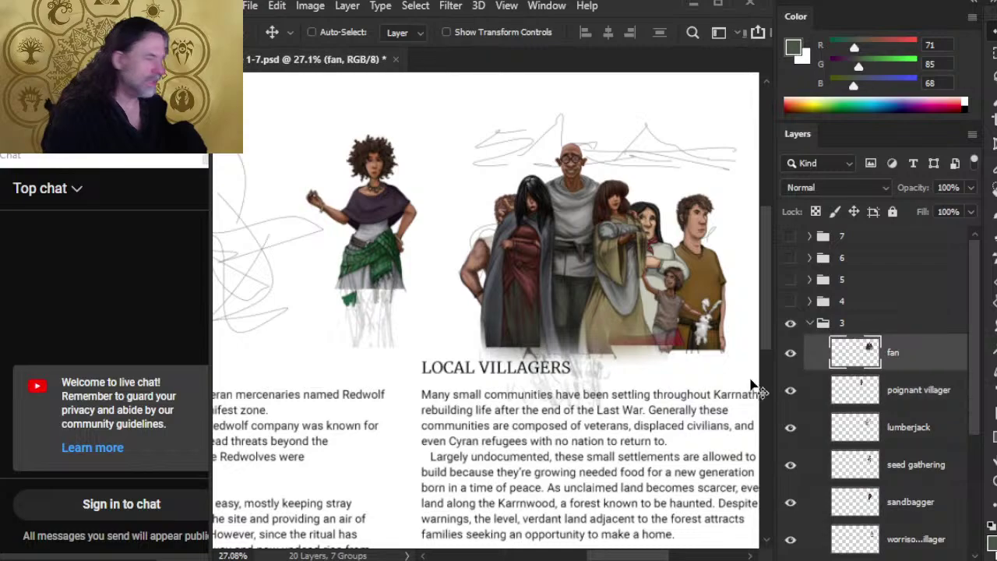
left_click_drag(752, 383, 658, 346)
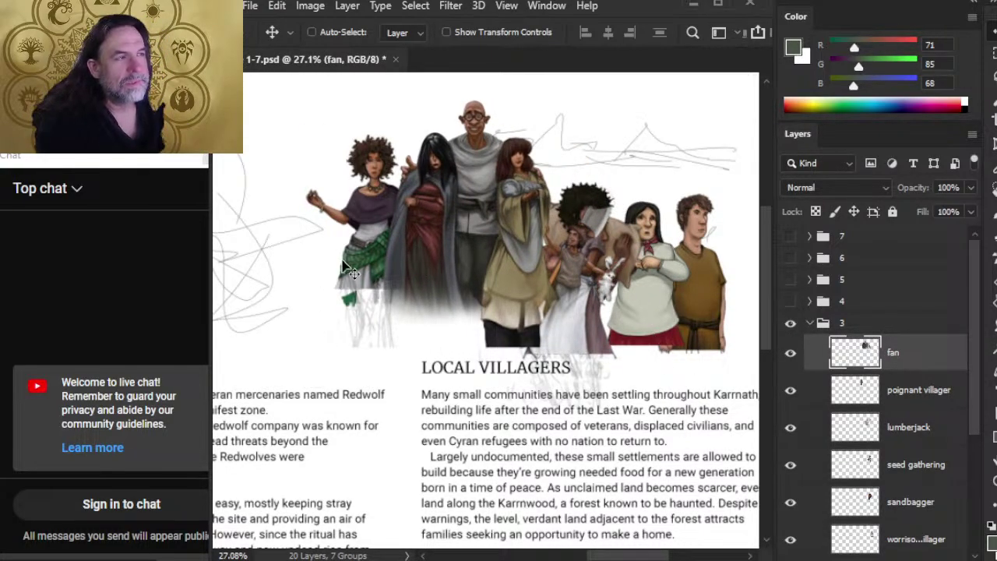
left_click_drag(901, 356, 903, 393)
key("l")
right_click(431, 251)
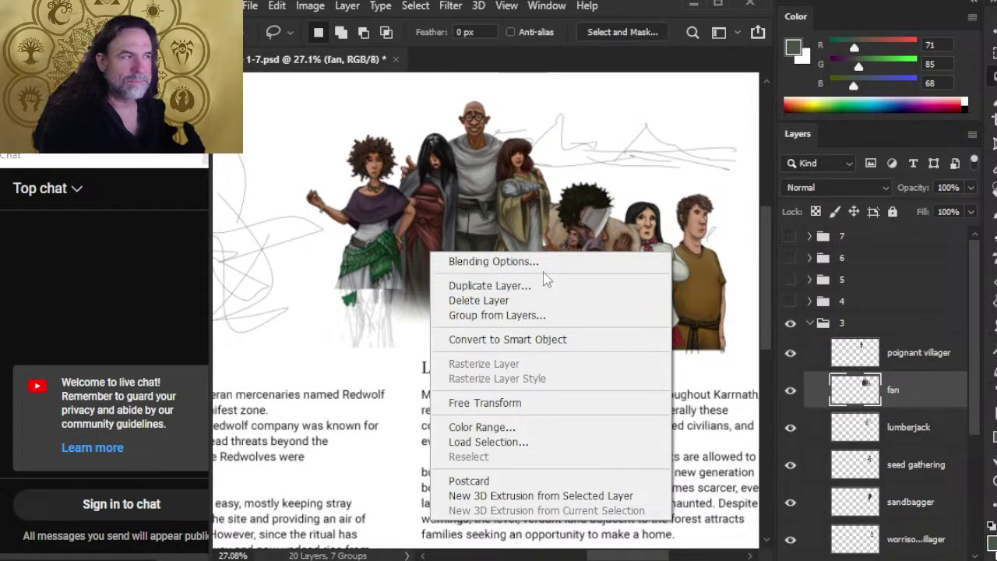
left_click(555, 403)
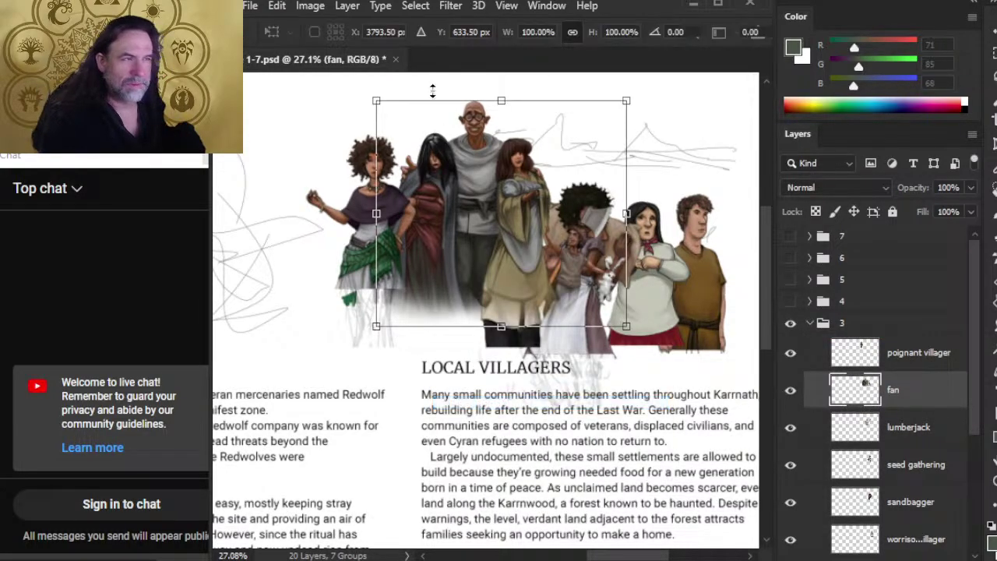
key("Return")
Scale the poignant villager down to about 85% and set her against the cloaked woman at the family's left edge.
left_click(923, 352)
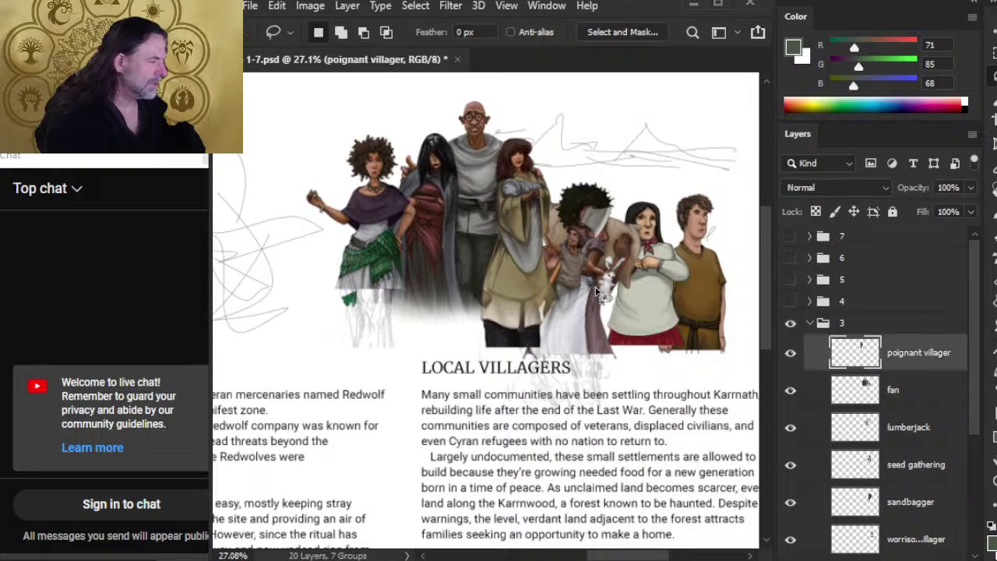
key("v")
right_click(584, 286)
key("Escape")
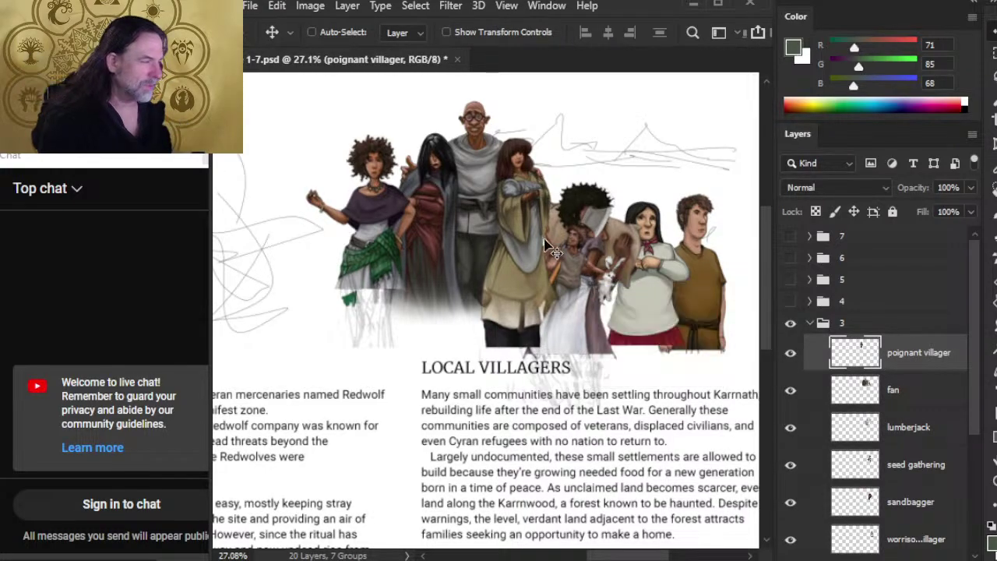
key("l")
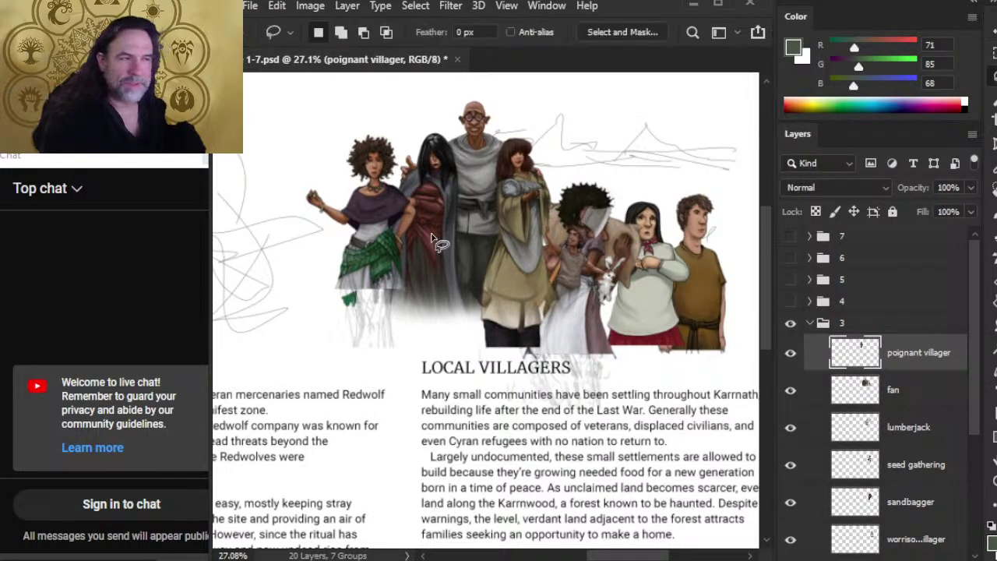
right_click(433, 236)
left_click(551, 386)
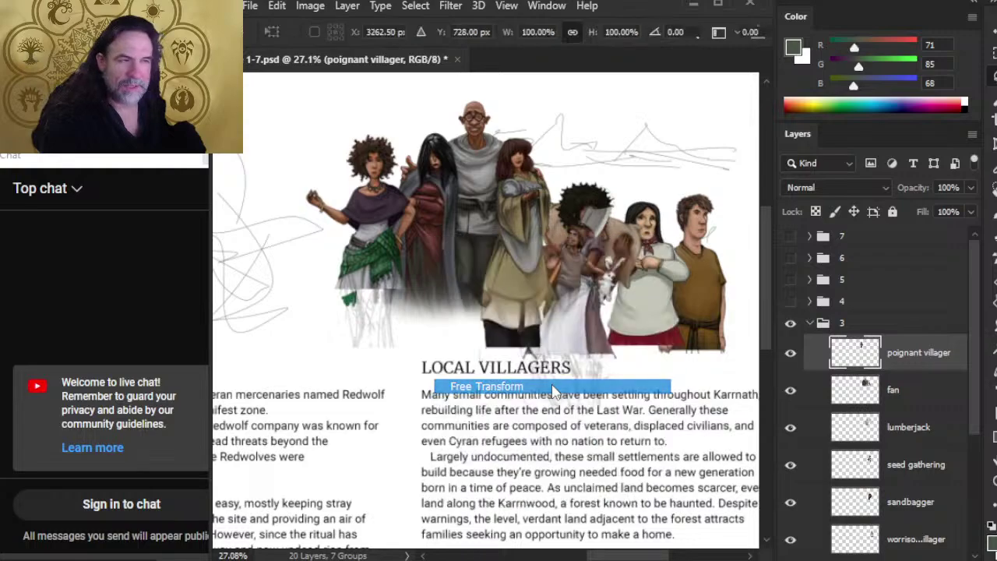
left_click_drag(297, 122, 310, 138)
left_click_drag(391, 263, 390, 238)
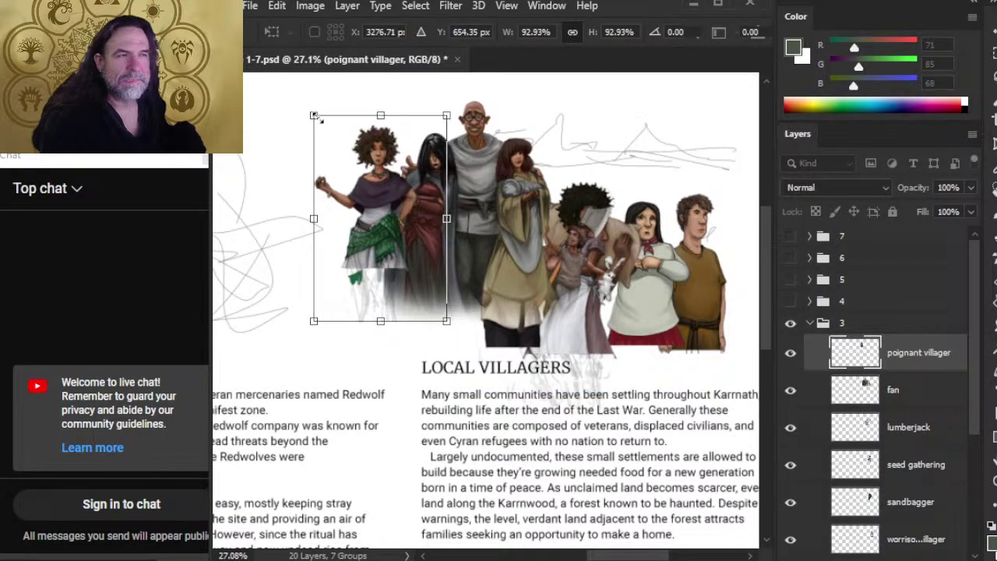
left_click_drag(312, 112, 329, 126)
left_click_drag(425, 187, 429, 194)
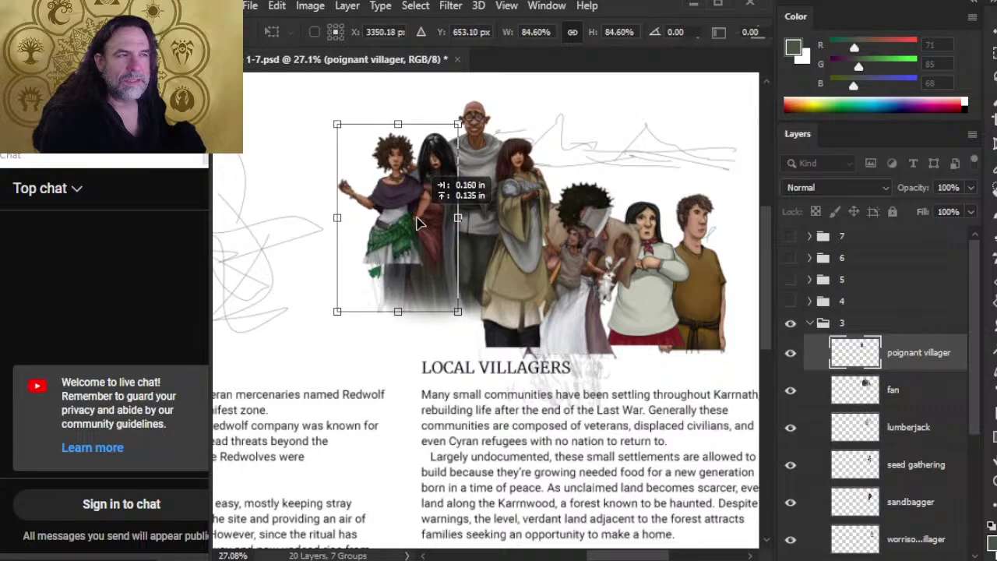
Move the poignant villager to the right of the mother holding the baby and resize her to about 91%.
left_click_drag(409, 253, 550, 218)
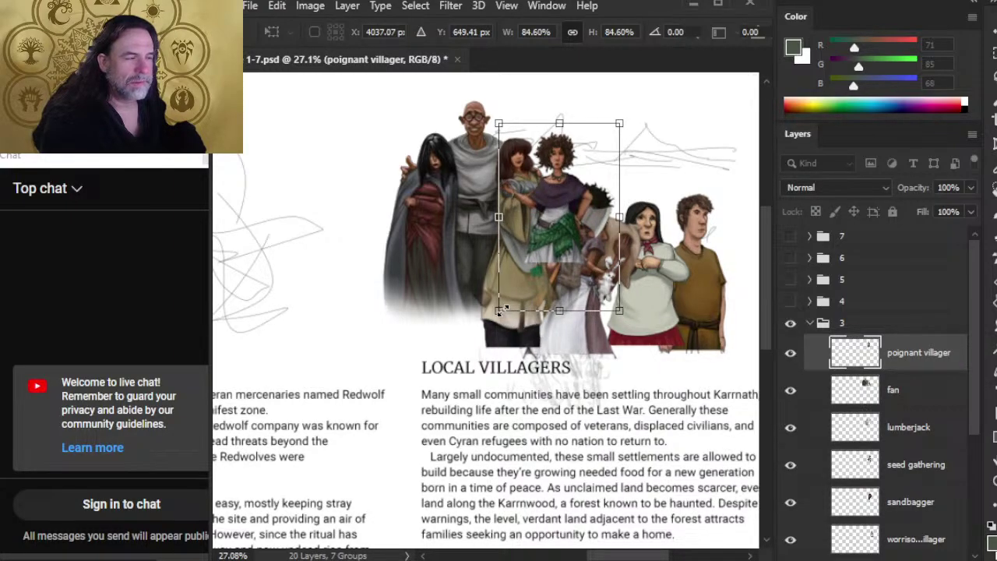
left_click_drag(501, 312, 501, 310)
left_click_drag(489, 320, 500, 252)
left_click_drag(551, 230, 550, 223)
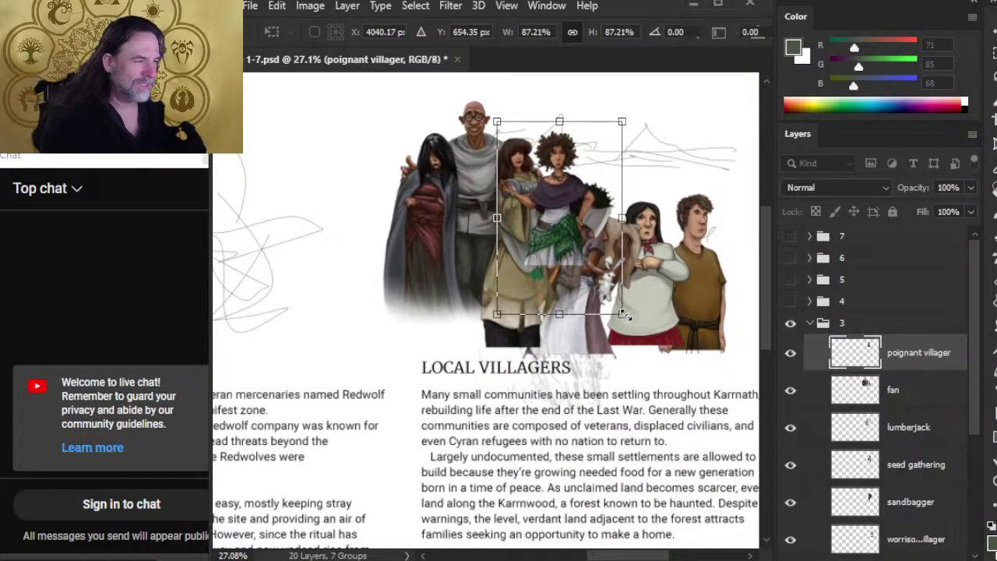
left_click_drag(625, 315, 633, 325)
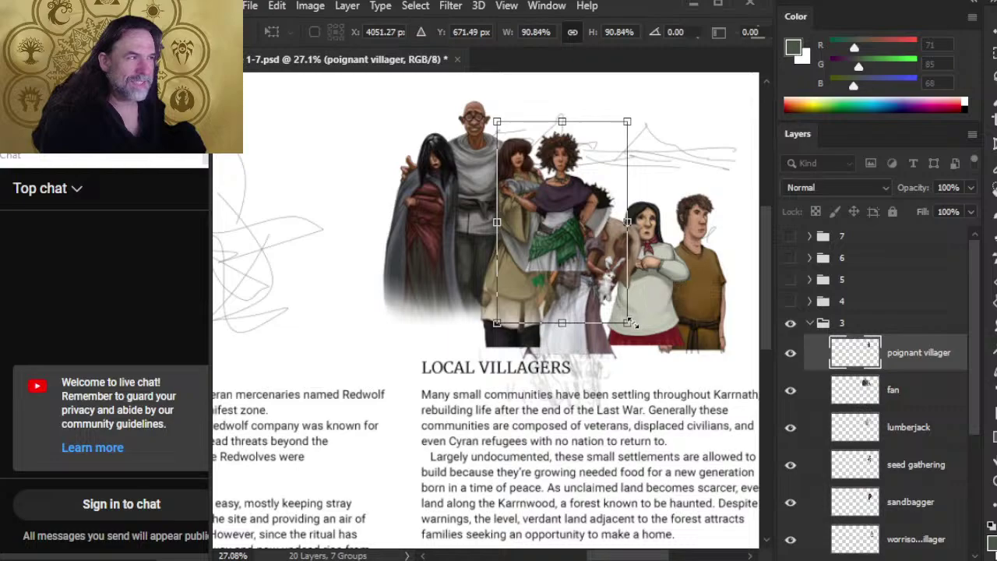
key("Return")
key("l")
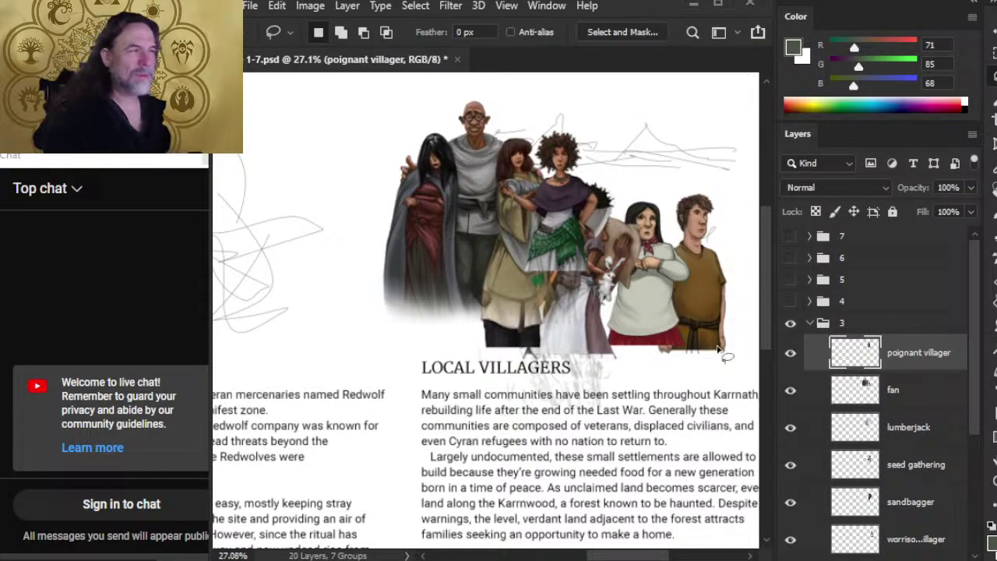
Scale the poignant villager down slightly more and nudge her upward beside the mother.
key("z")
left_click_drag(499, 162, 552, 190)
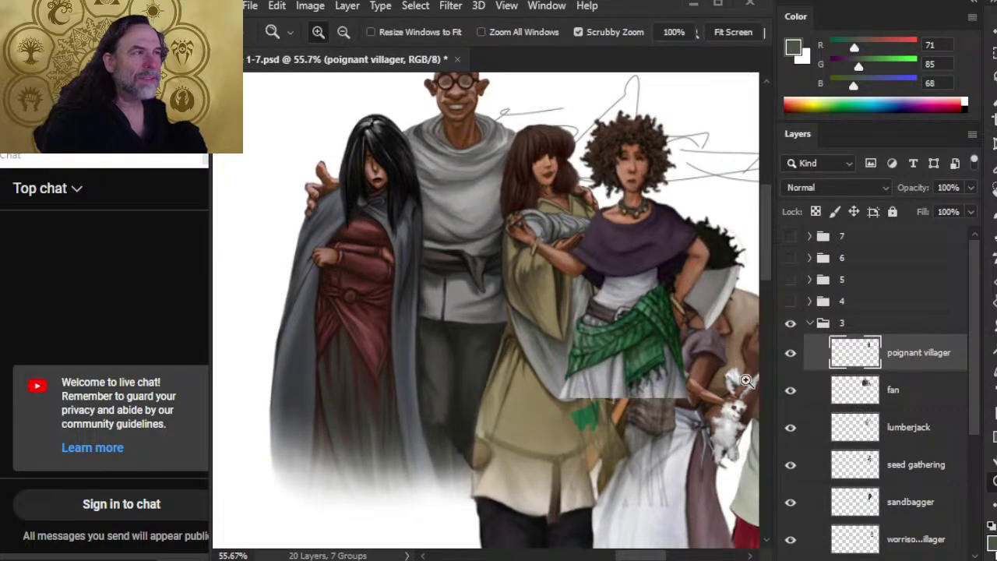
left_click_drag(682, 339, 649, 315)
right_click(627, 240)
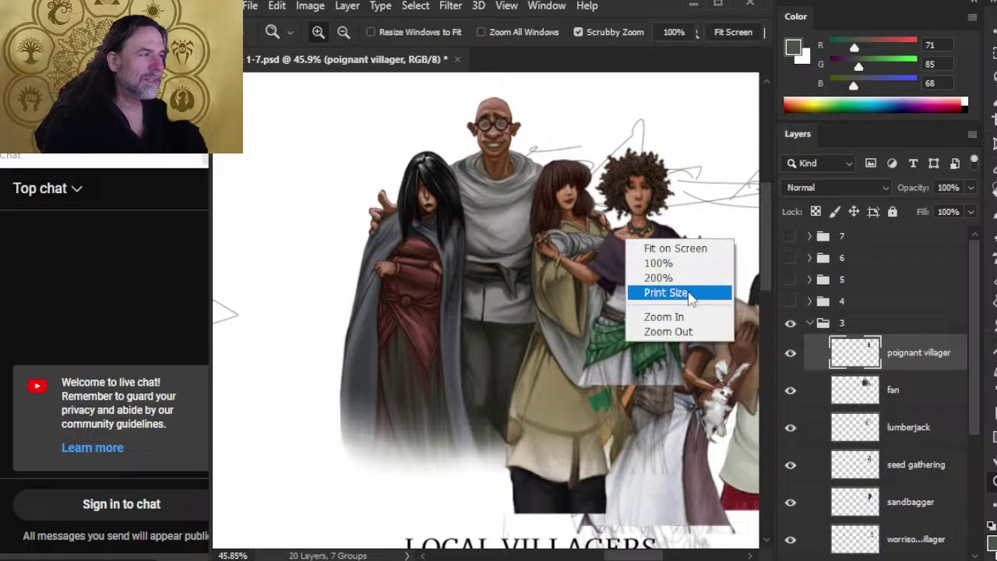
key("Escape")
key("l")
right_click(583, 235)
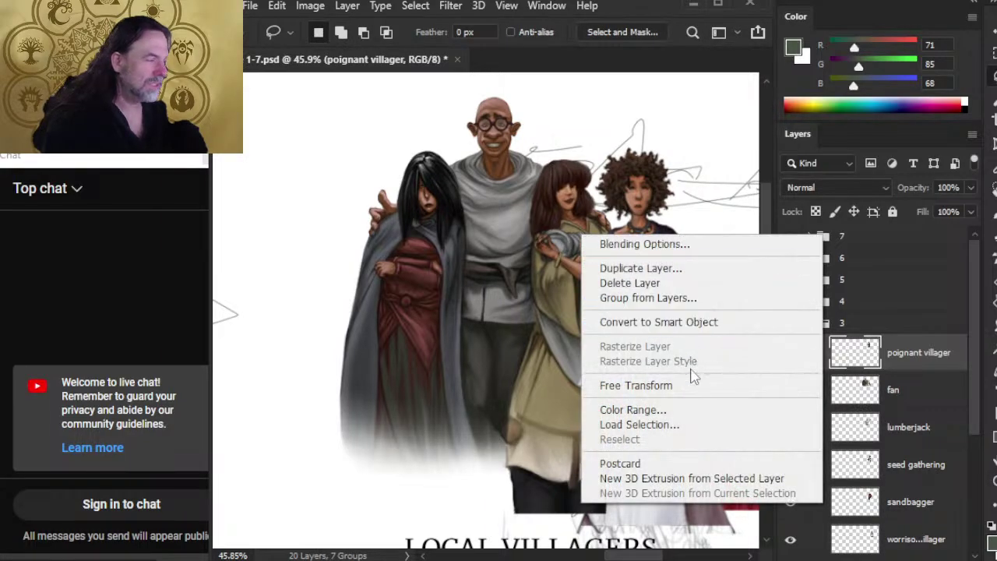
left_click(685, 387)
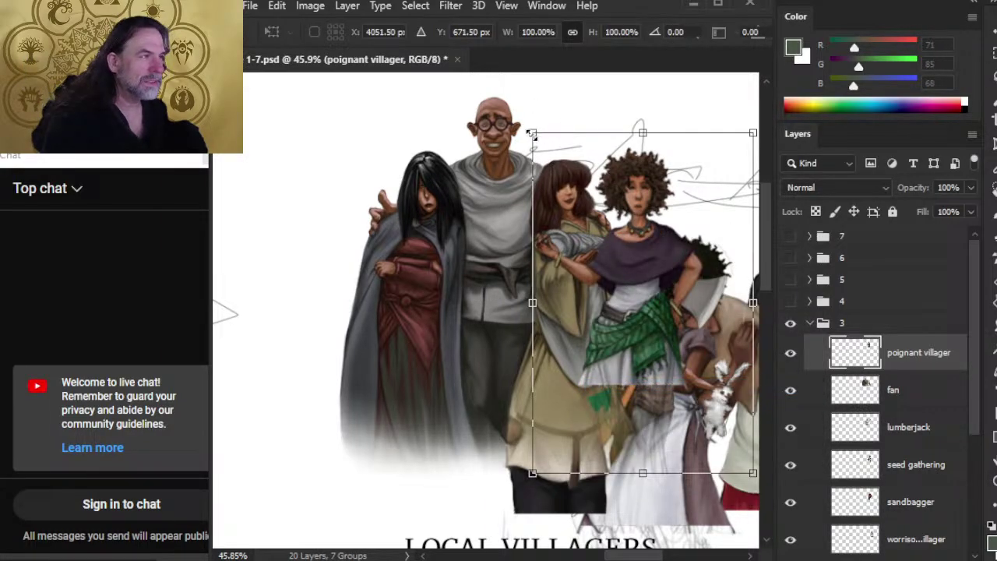
left_click_drag(531, 134, 539, 140)
key("Return")
key("v")
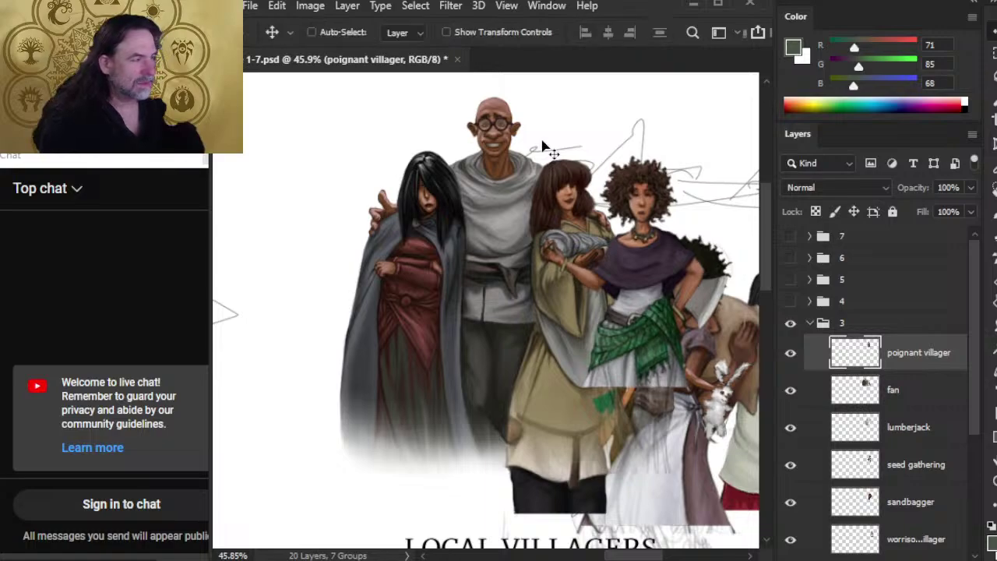
left_click_drag(676, 253, 679, 246)
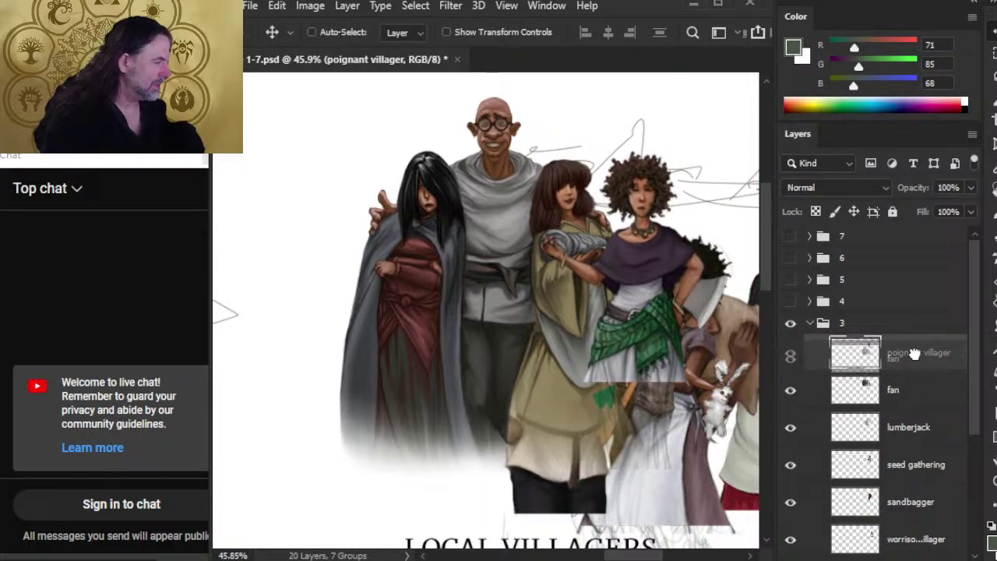
Stack the poignant villager layer below the fan layer and move her back to the family's left side, partly behind the cloaked woman.
left_click_drag(895, 351, 919, 403)
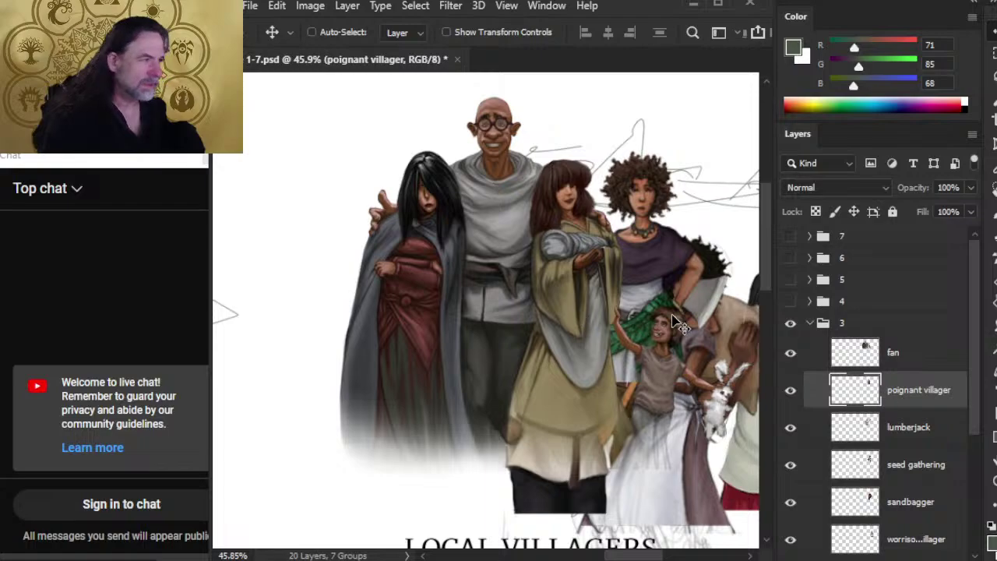
left_click_drag(674, 323, 352, 320)
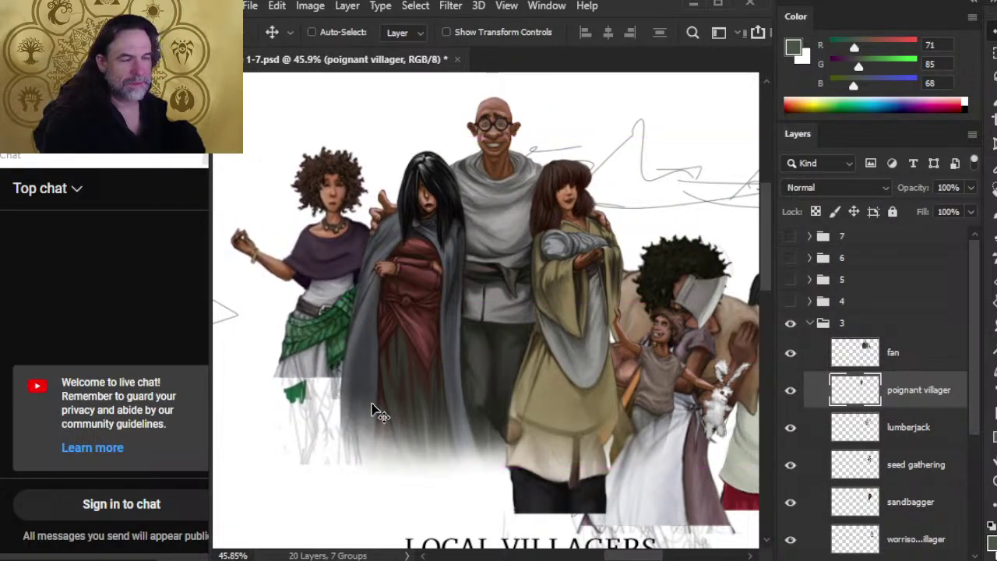
left_click_drag(376, 364, 378, 375)
Move the fan and poignant villager layers together up and left, above the Redwolf Company heading.
key("z")
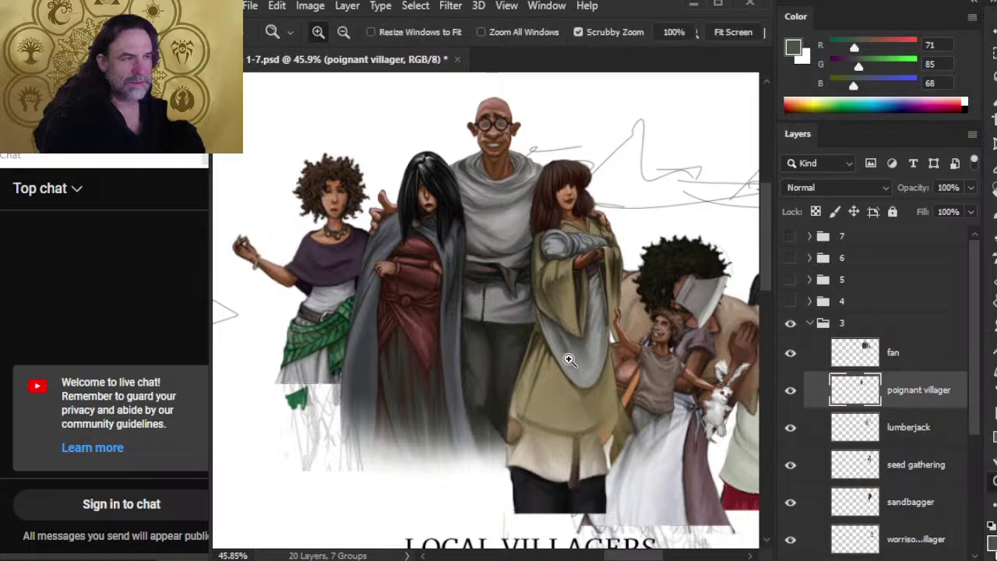
left_click_drag(568, 359, 510, 326)
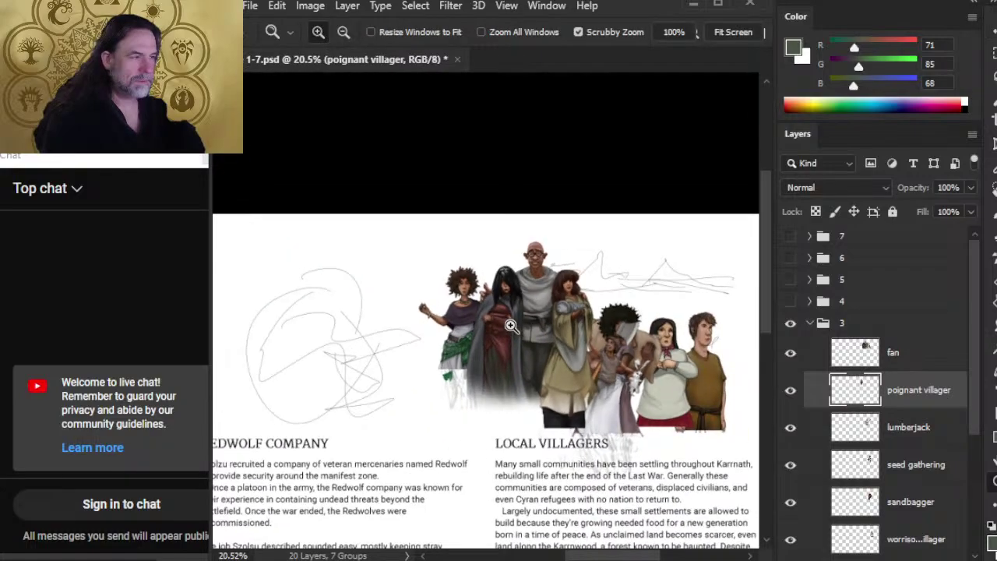
left_click(909, 368, "ctrl")
key("v")
left_click_drag(523, 385, 385, 375)
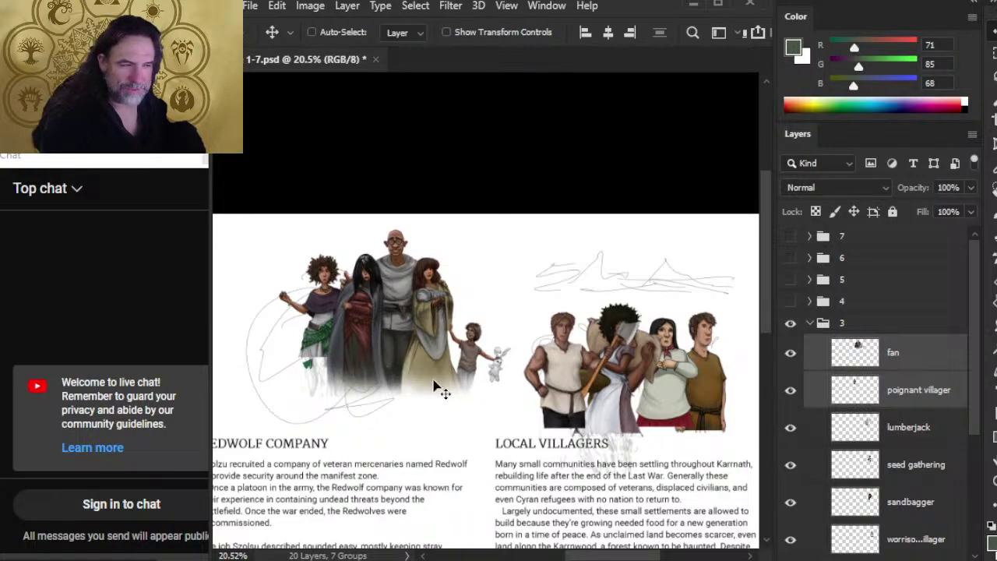
left_click_drag(345, 356, 341, 350)
Adjust the poignant villager's position beside the cloaked woman at the left edge of the family.
left_click(921, 389)
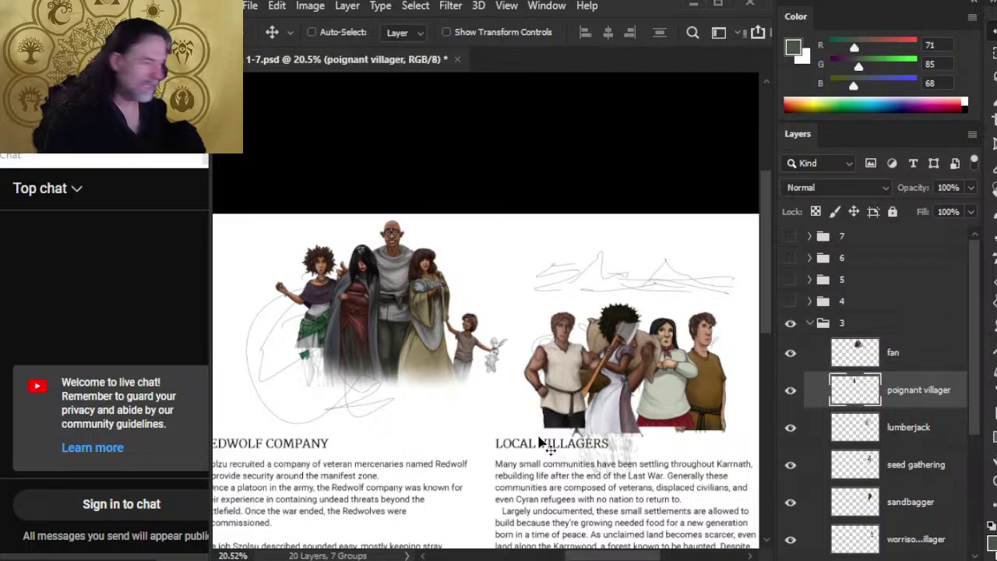
left_click_drag(538, 439, 547, 441)
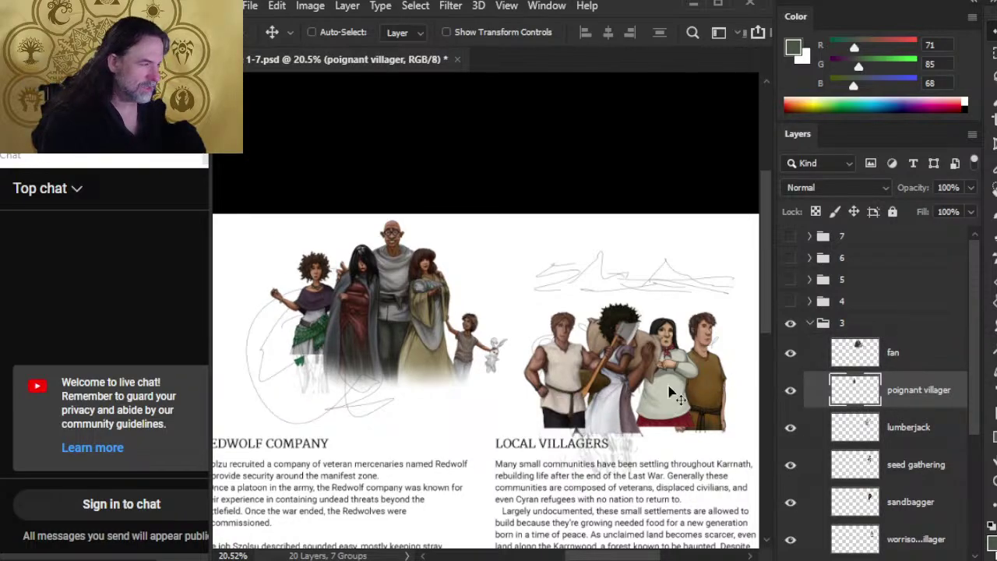
left_click_drag(483, 364, 461, 354)
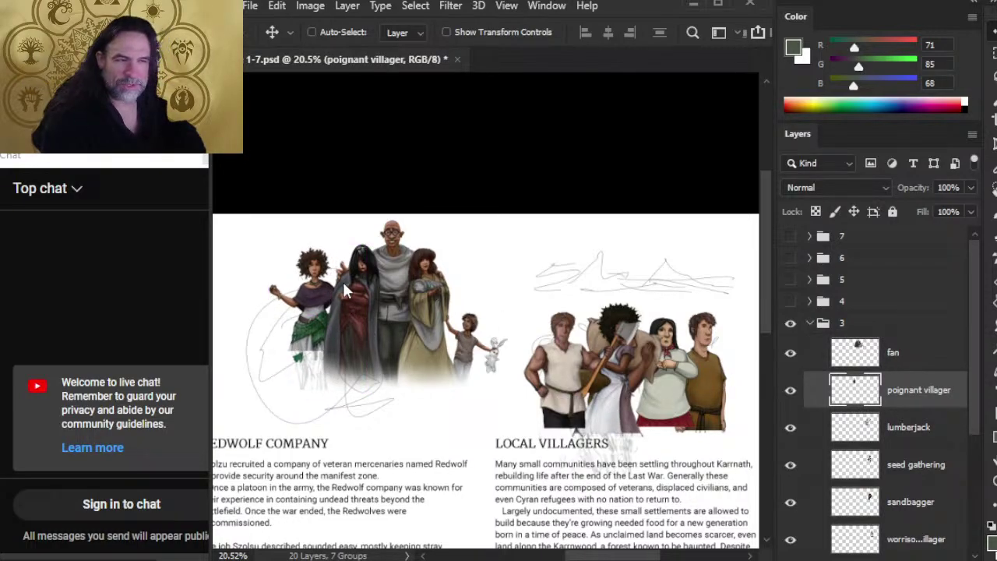
mouse_move(372, 358)
left_mouse_down()
mouse_move(381, 354)
mouse_move(363, 360)
left_mouse_up()
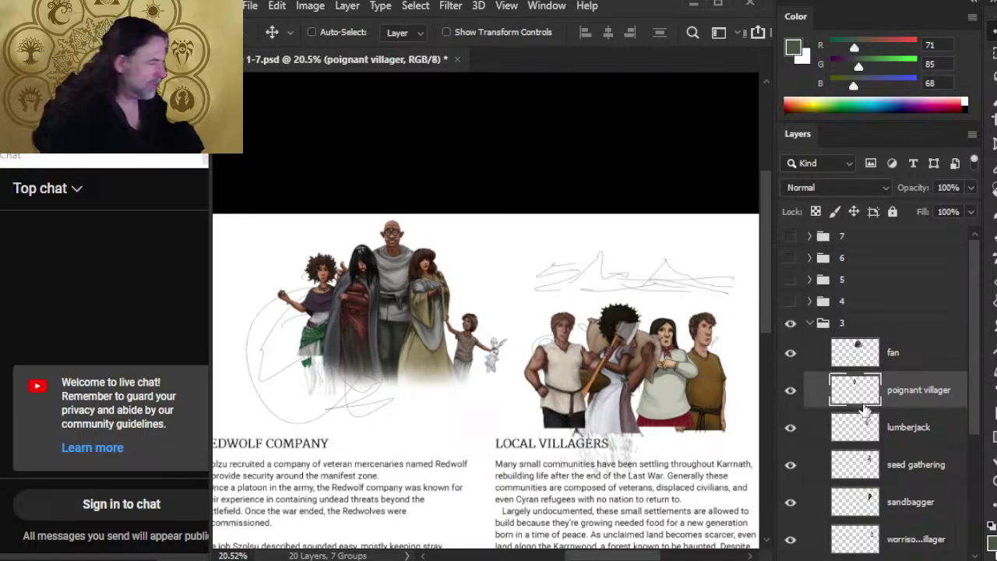
Move the lumberjack from the villager row to the family's right side, behind the mother and child.
left_click(789, 427)
left_click(790, 428)
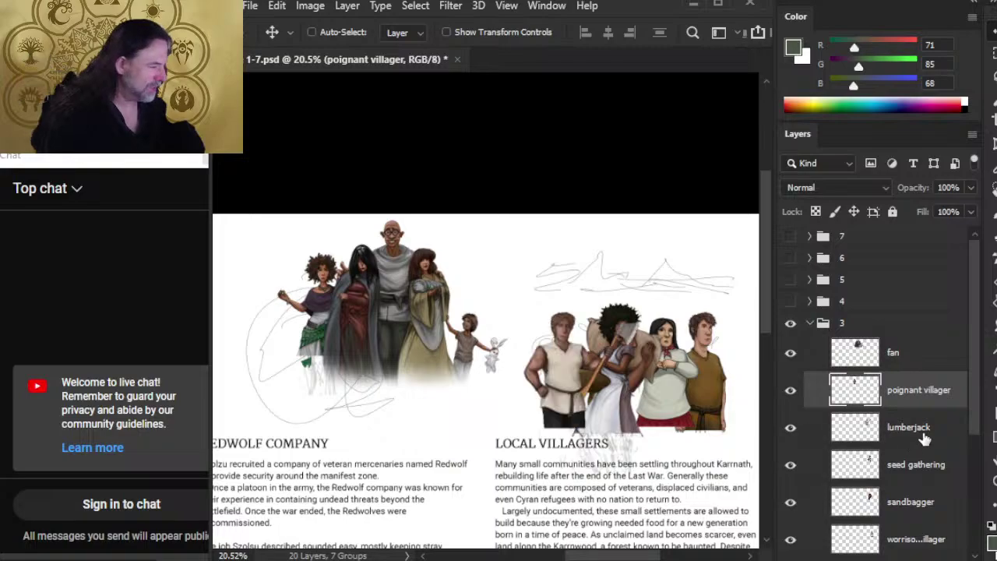
left_click(896, 428)
left_click_drag(656, 464, 550, 399)
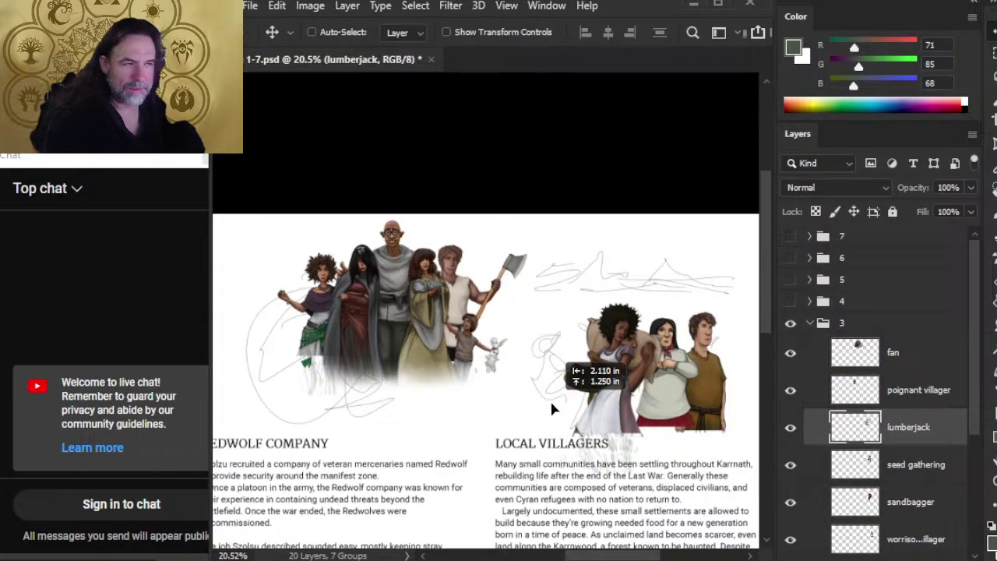
Scale the lumberjack down slightly and shift him up and left behind the mother's shoulder.
key("l")
right_click(561, 317)
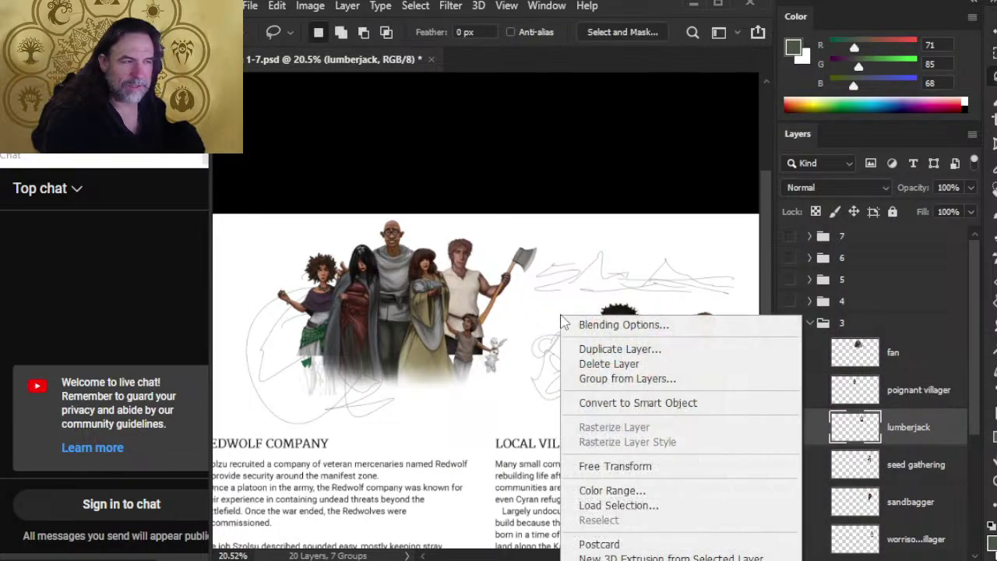
left_click(678, 466)
left_click_drag(535, 238, 527, 241)
key("Return")
key("v")
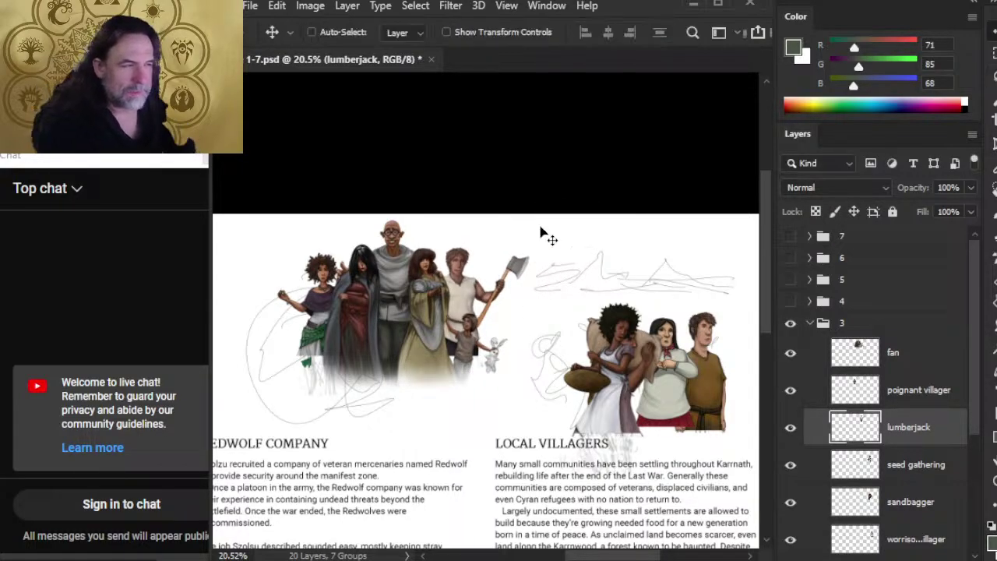
left_click_drag(467, 352, 462, 337)
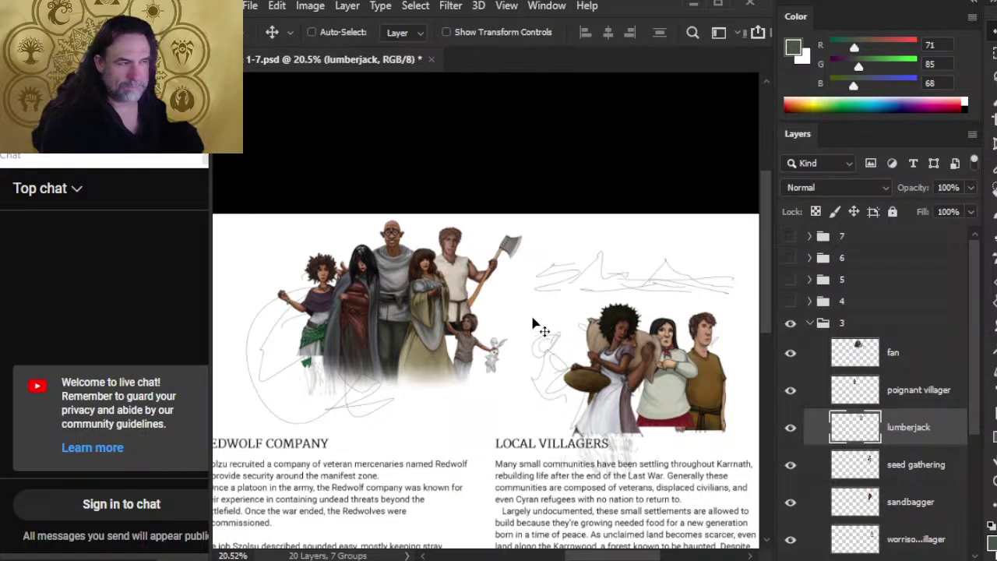
left_click_drag(534, 320, 530, 327)
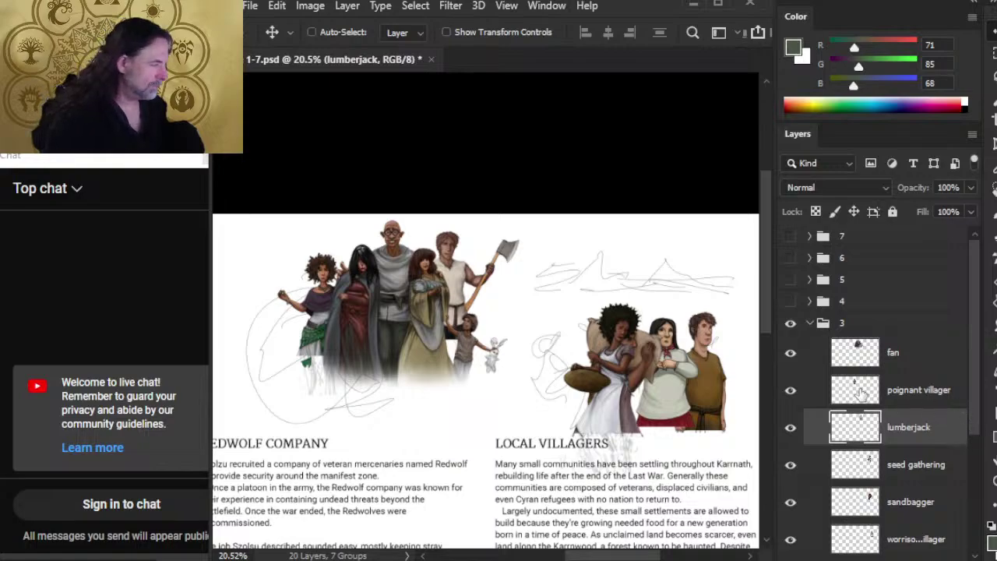
Move the seed gathering villager to the family's left end and the poignant villager to its right side, in front of the lumberjack.
left_click(941, 466)
left_click_drag(633, 441, 323, 386)
left_click(909, 400)
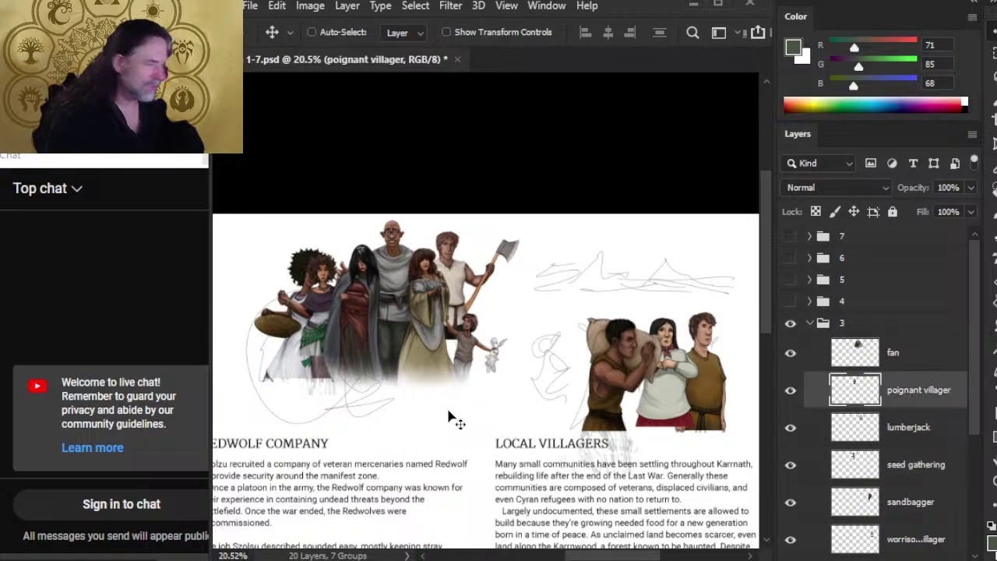
left_click_drag(447, 416, 554, 404)
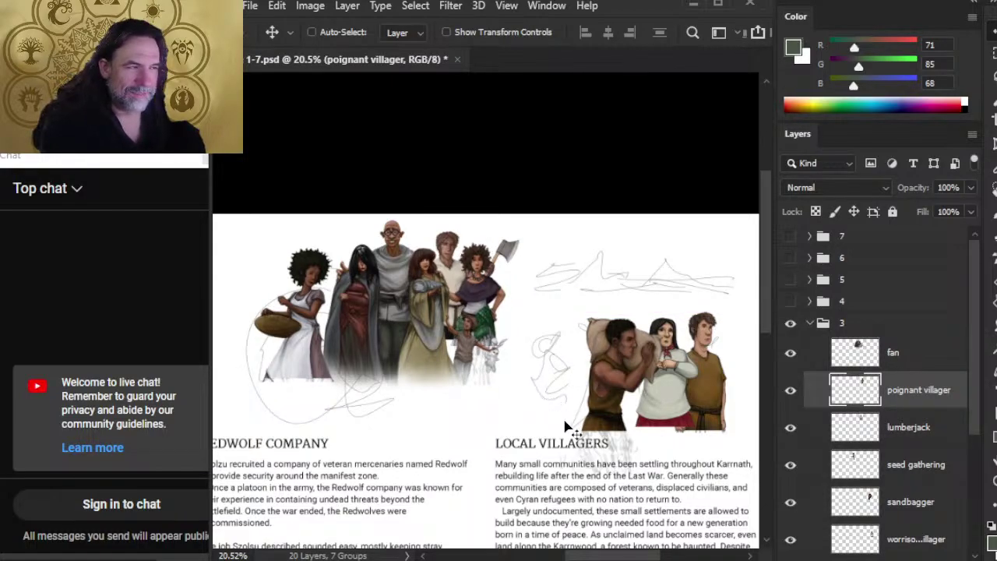
Move the seed gathering villager right and slightly up, closer behind the cloaked woman.
left_click(888, 472)
left_click(791, 464)
left_click(790, 464)
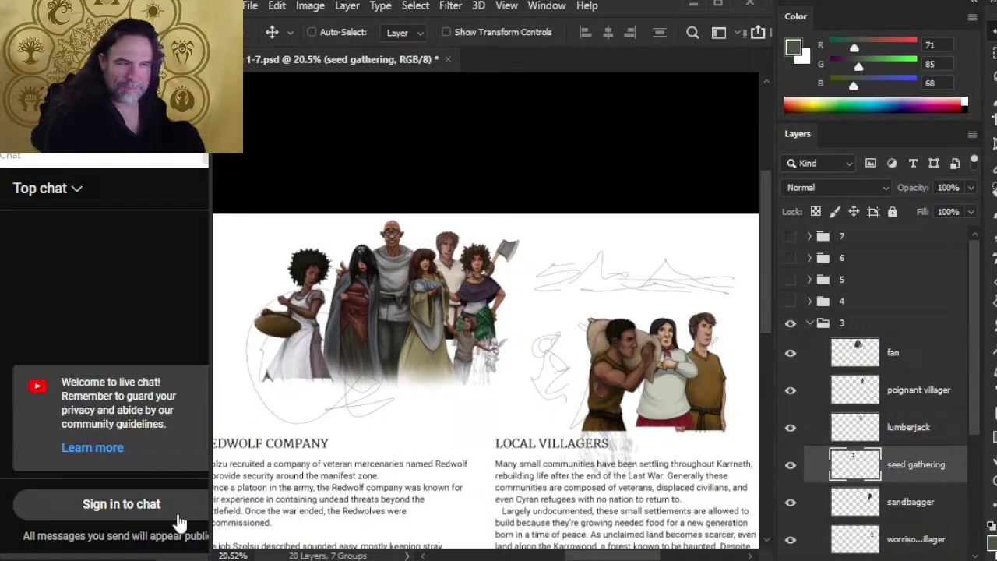
mouse_move(285, 429)
left_mouse_down()
mouse_move(293, 407)
mouse_move(309, 416)
left_mouse_up()
Scale the seed gathering villager down to about 82% and rotate her about 4 degrees counterclockwise beside the cloaked woman.
key("l")
right_click(311, 356)
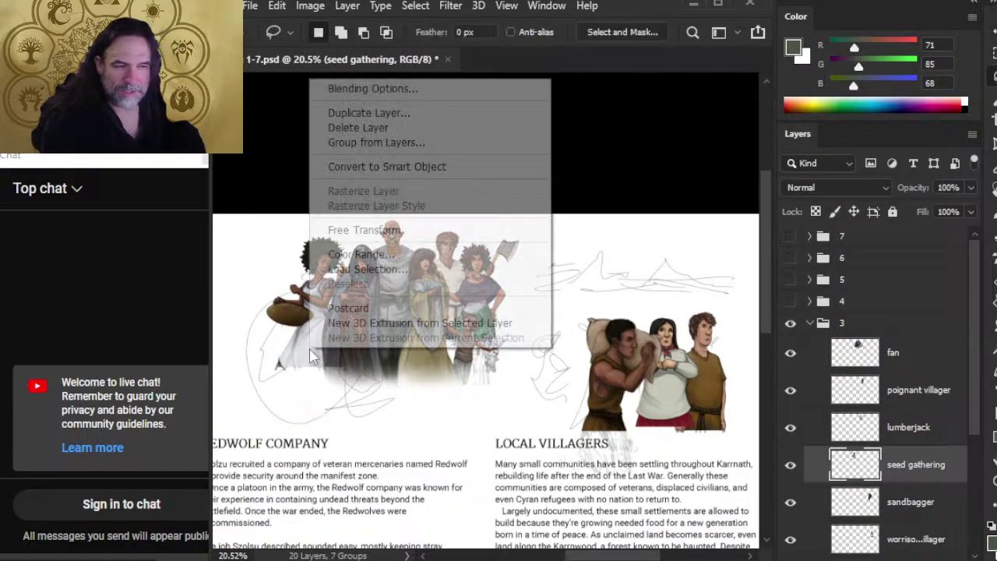
left_click(441, 231)
left_click_drag(250, 237, 276, 250)
mouse_move(348, 304)
left_mouse_down()
mouse_move(343, 296)
mouse_move(354, 292)
left_mouse_up()
left_click_drag(283, 236, 285, 237)
left_click_drag(338, 296, 332, 299)
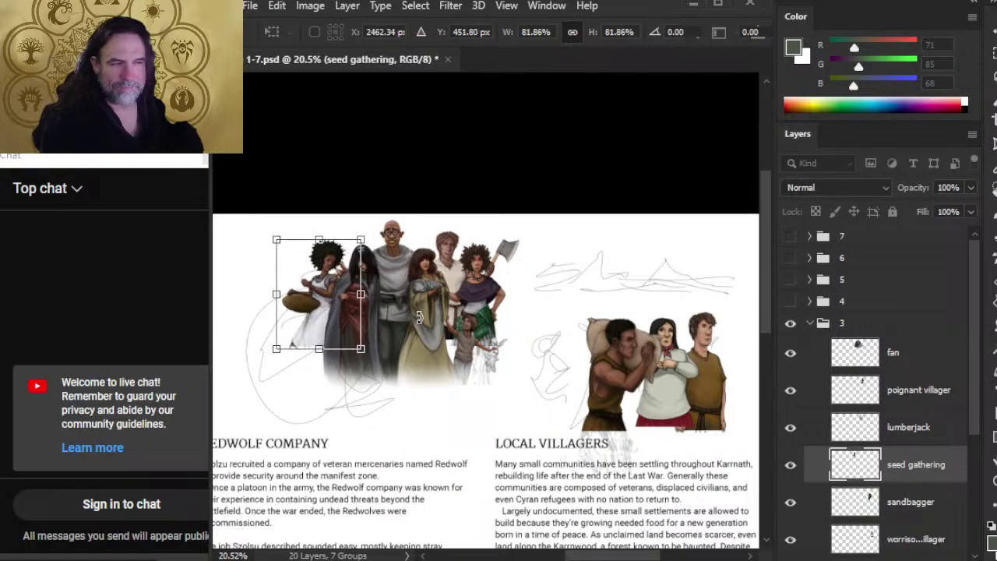
left_click_drag(421, 317, 398, 314)
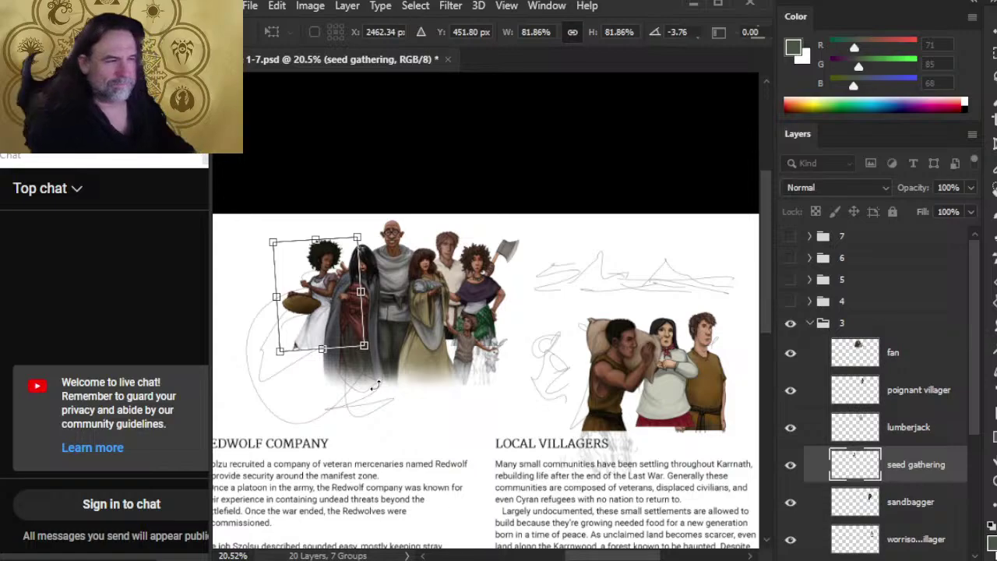
key("Return")
Shift the seed gathering villager slightly up and right and enlarge her to about 104%.
key("v")
mouse_move(444, 360)
left_mouse_down()
mouse_move(445, 327)
mouse_move(352, 287)
mouse_move(405, 347)
mouse_move(416, 305)
left_mouse_up()
key("ctrl+space")
key("l")
right_click(420, 282)
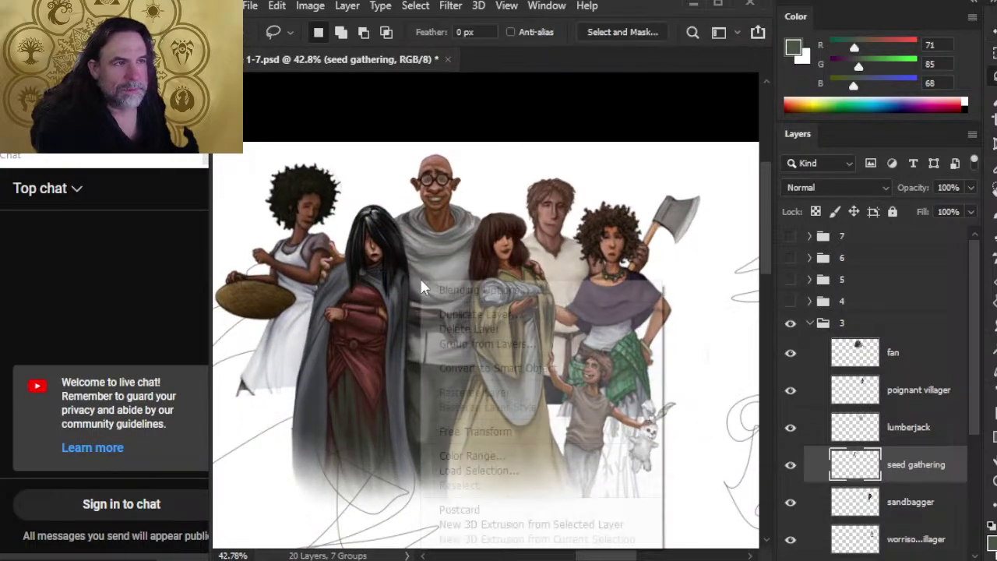
left_click(533, 431)
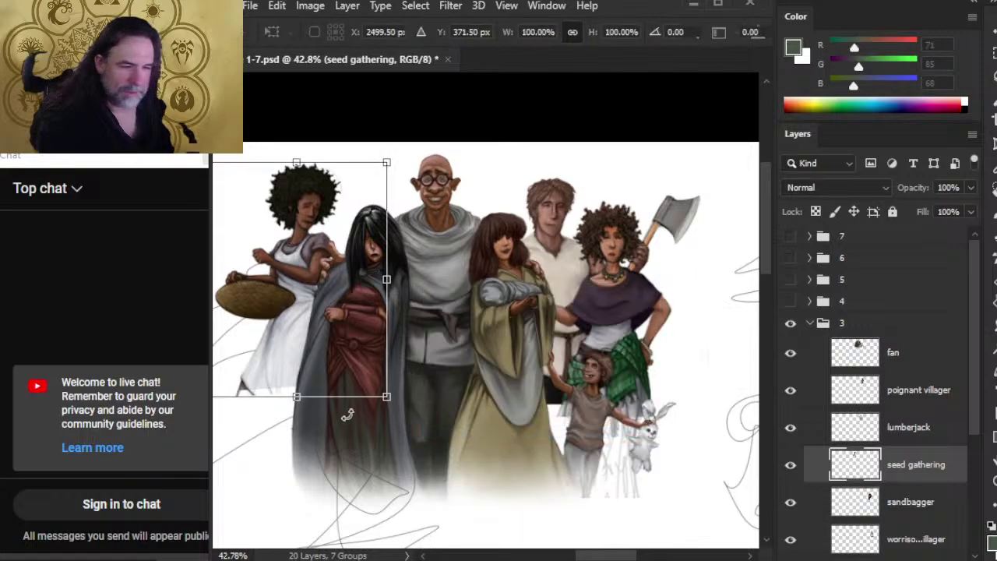
left_click_drag(389, 402, 400, 415)
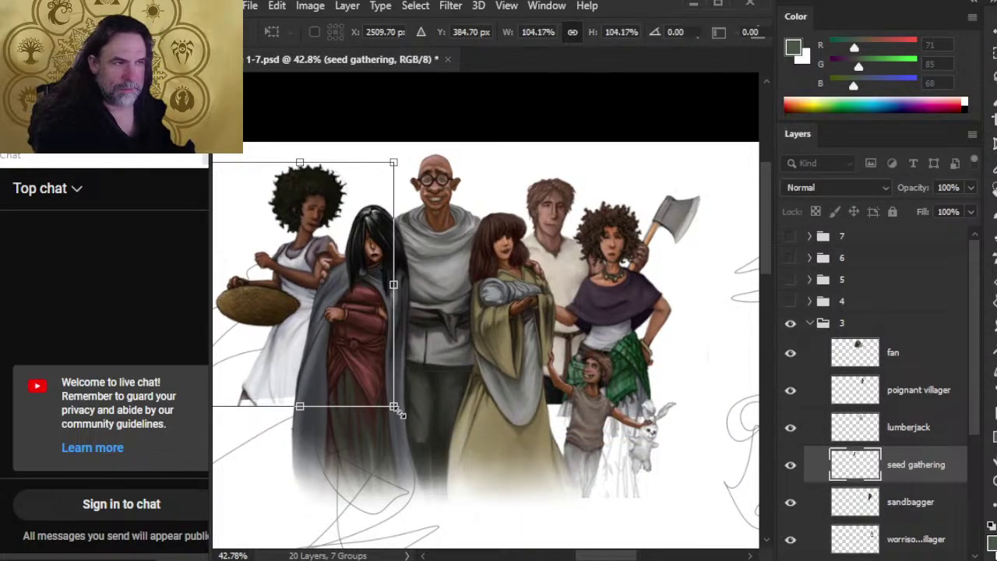
key("Return")
Move the seed gathering villager slightly right and down so she tucks further behind the cloaked woman.
key("l")
key("v")
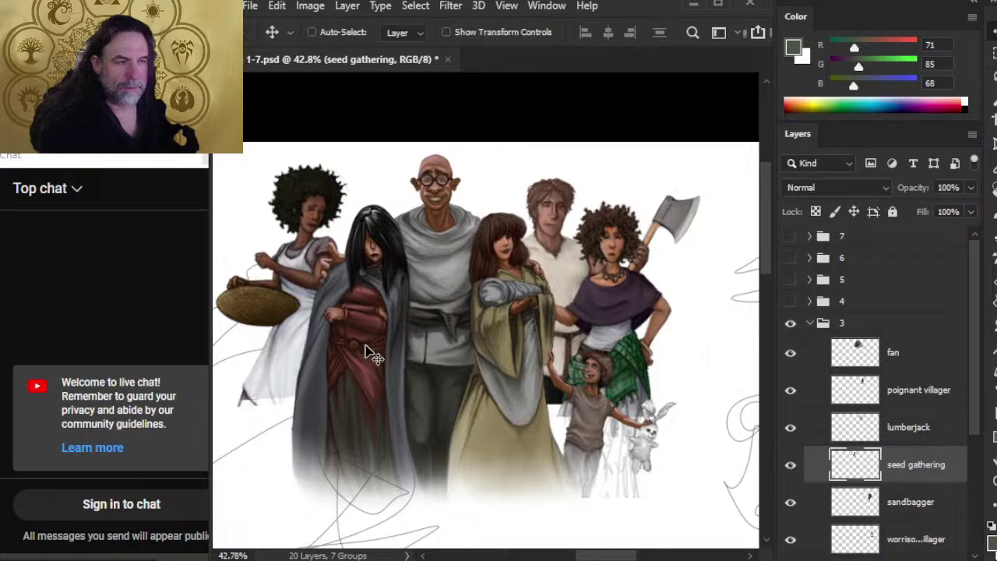
left_click_drag(366, 352, 377, 360)
key("l")
right_click(461, 275)
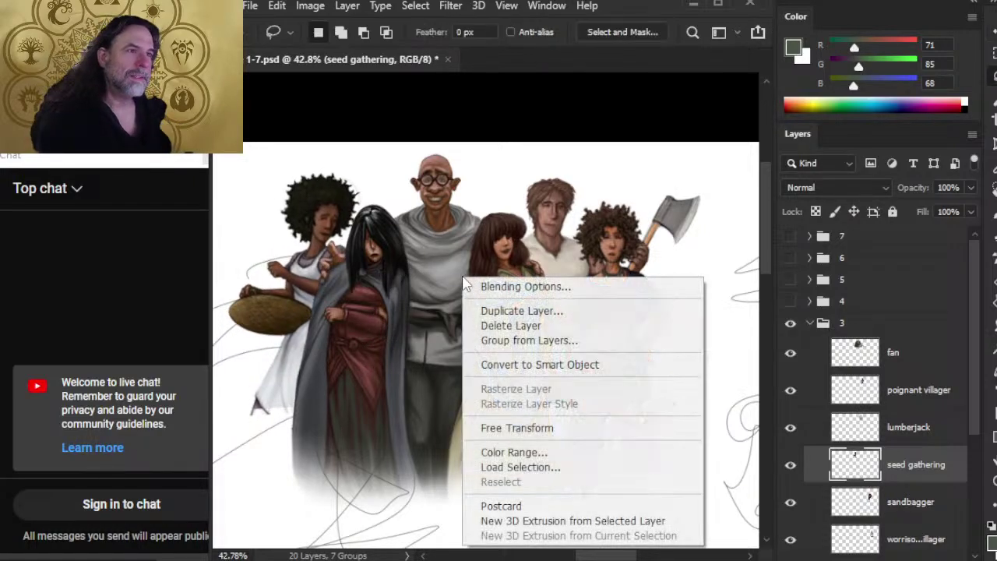
key("Escape")
Enlarge the seed gathering villager very slightly with Free Transform.
key("v")
mouse_move(363, 315)
left_mouse_down()
mouse_move(357, 340)
mouse_move(474, 269)
left_mouse_up()
key("l")
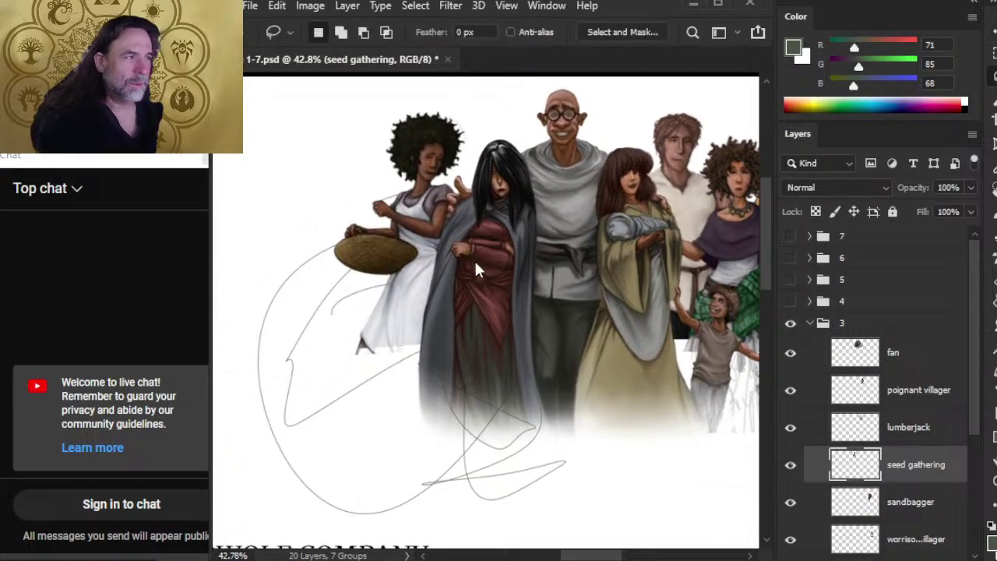
right_click(475, 268)
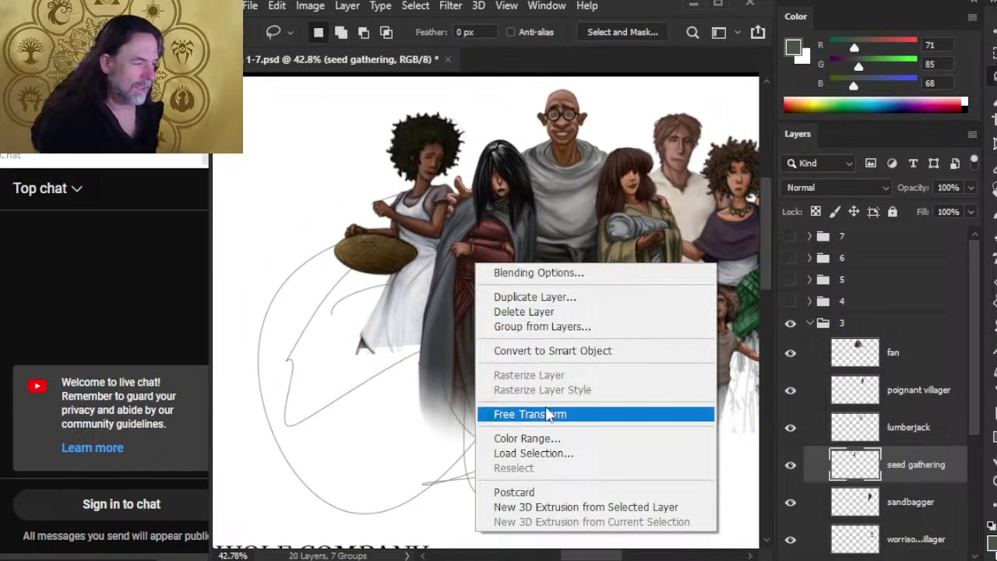
left_click(549, 413)
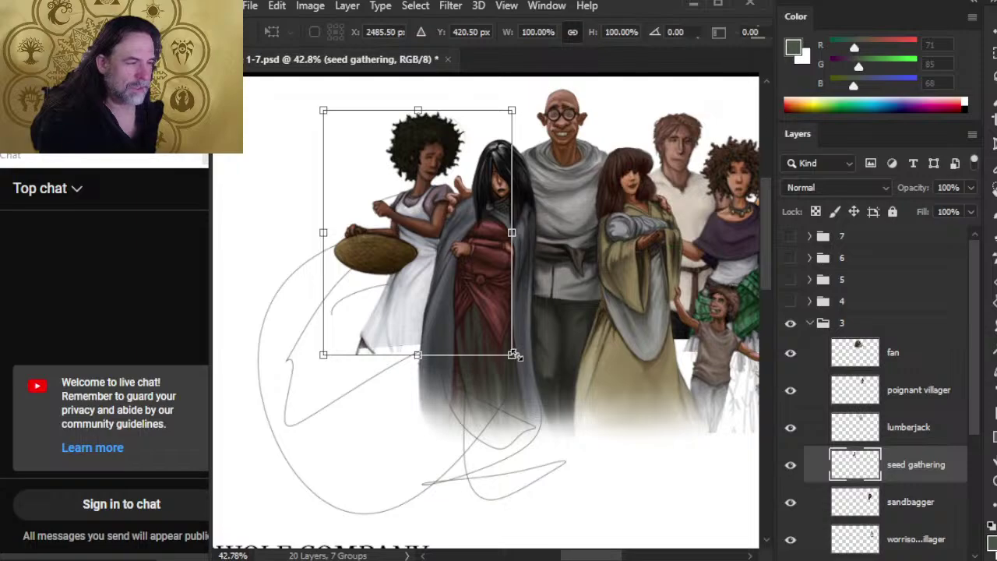
left_click_drag(514, 354, 519, 360)
key("Return")
key("v")
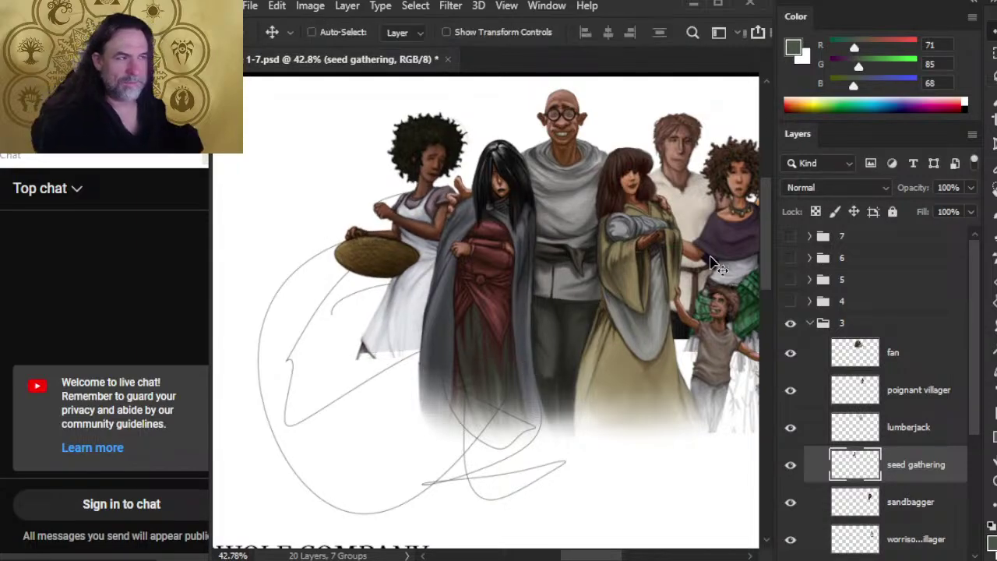
Lower the seed gathering villager beside the cloaked woman and rotate her slightly counterclockwise.
mouse_move(522, 267)
left_mouse_down()
mouse_move(525, 253)
mouse_move(525, 280)
left_mouse_up()
key("l")
right_click(545, 296)
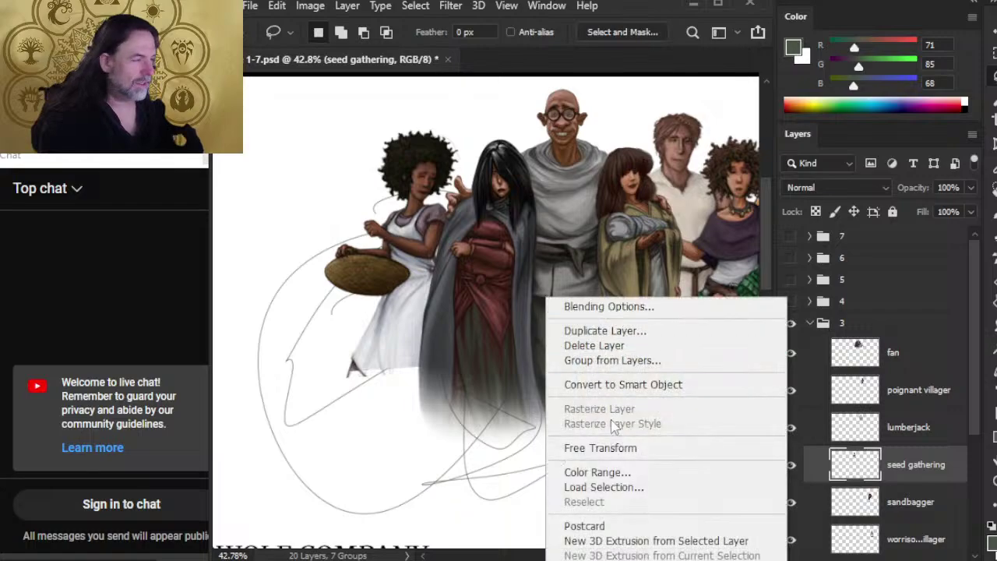
left_click(622, 452)
mouse_move(616, 456)
left_mouse_down()
mouse_move(651, 433)
mouse_move(636, 443)
mouse_move(634, 423)
left_mouse_up()
key("Return")
key("v")
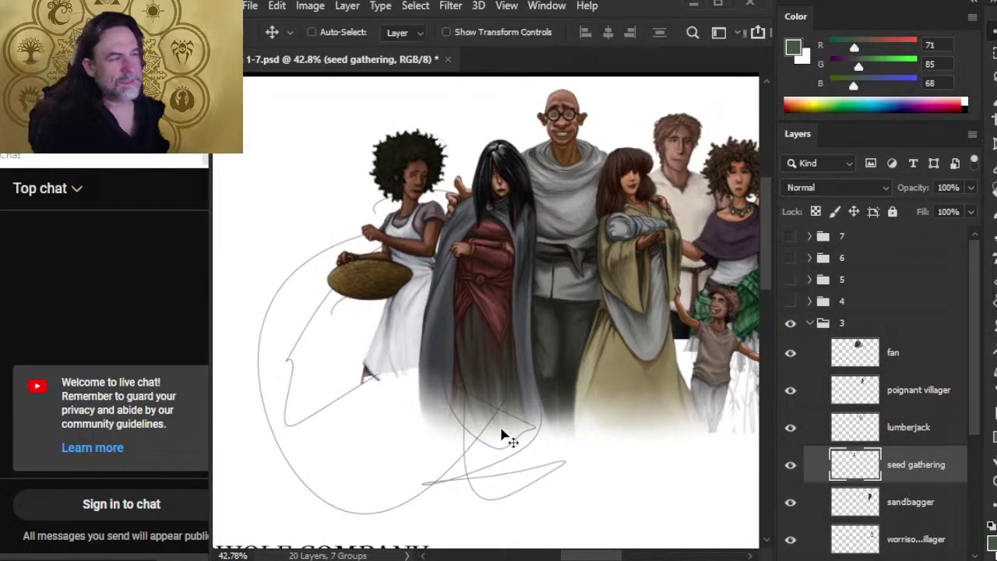
left_click_drag(611, 265, 611, 268)
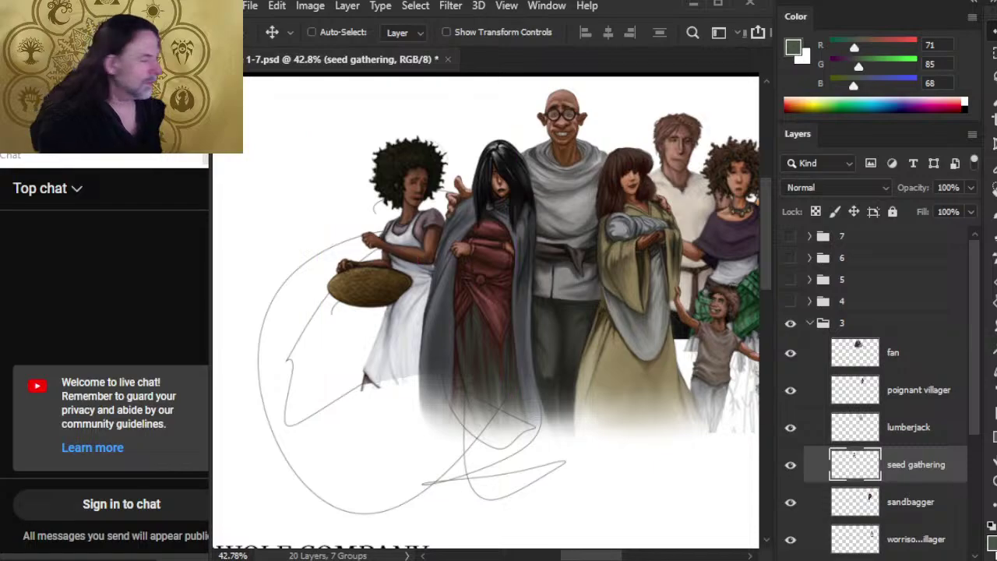
Nudge the seed gathering villager up and fine-tune her fit behind the cloaked woman with Free Transform.
left_click_drag(919, 465, 911, 342)
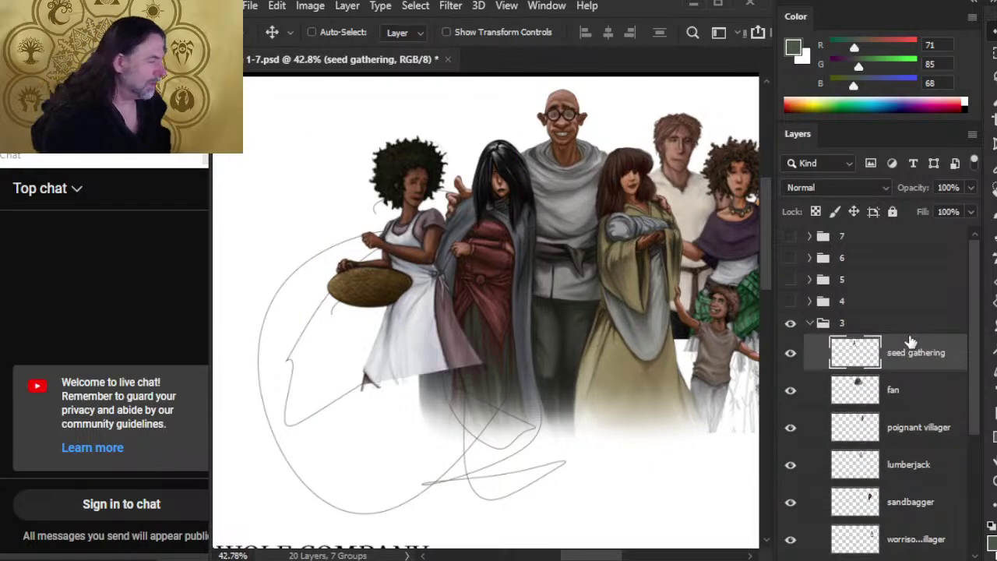
key("ctrl+z")
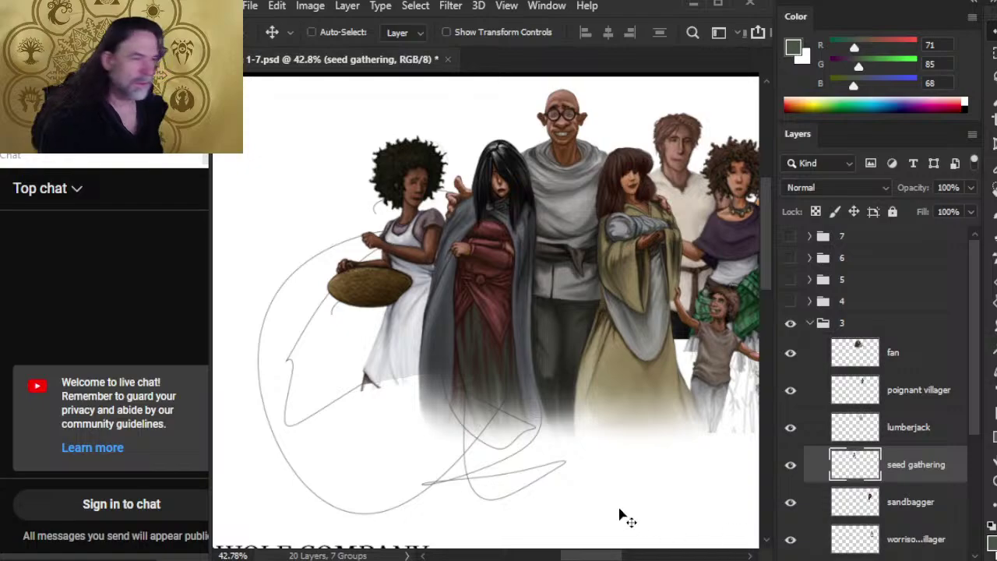
mouse_move(556, 350)
left_mouse_down()
mouse_move(546, 338)
mouse_move(564, 345)
mouse_move(565, 357)
left_mouse_up()
key("l")
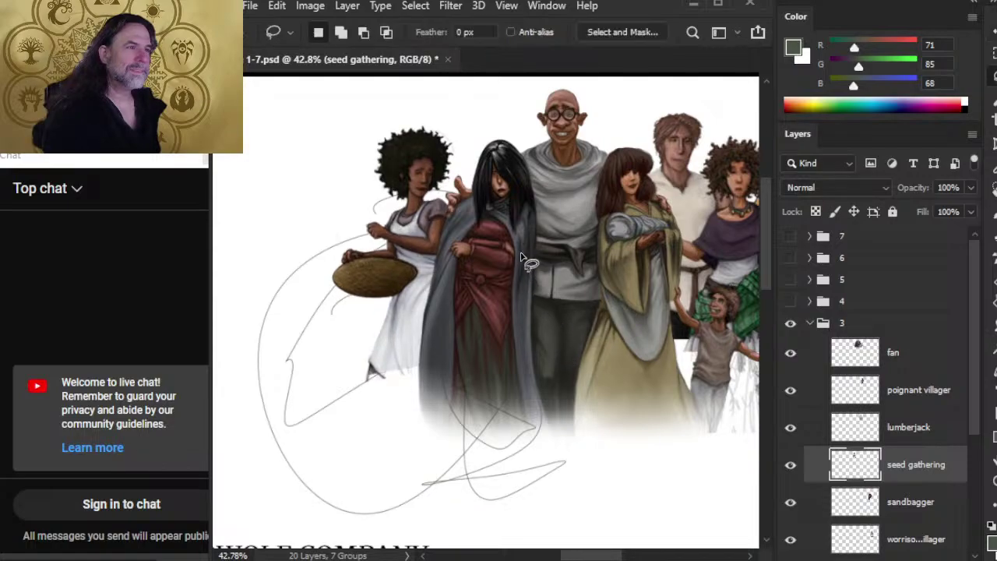
right_click(523, 257)
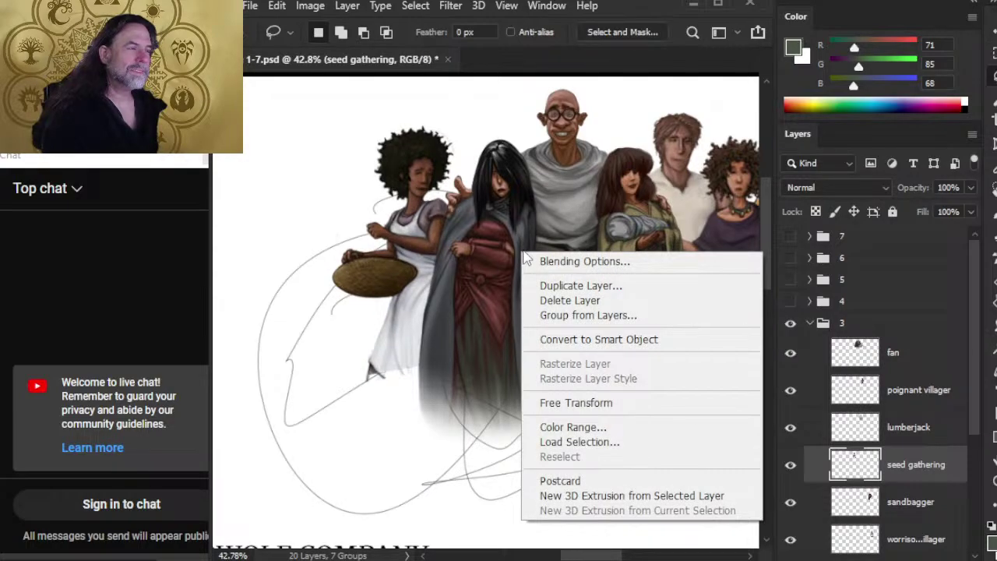
left_click(573, 402)
left_click_drag(325, 386, 321, 386)
key("Return")
key("v")
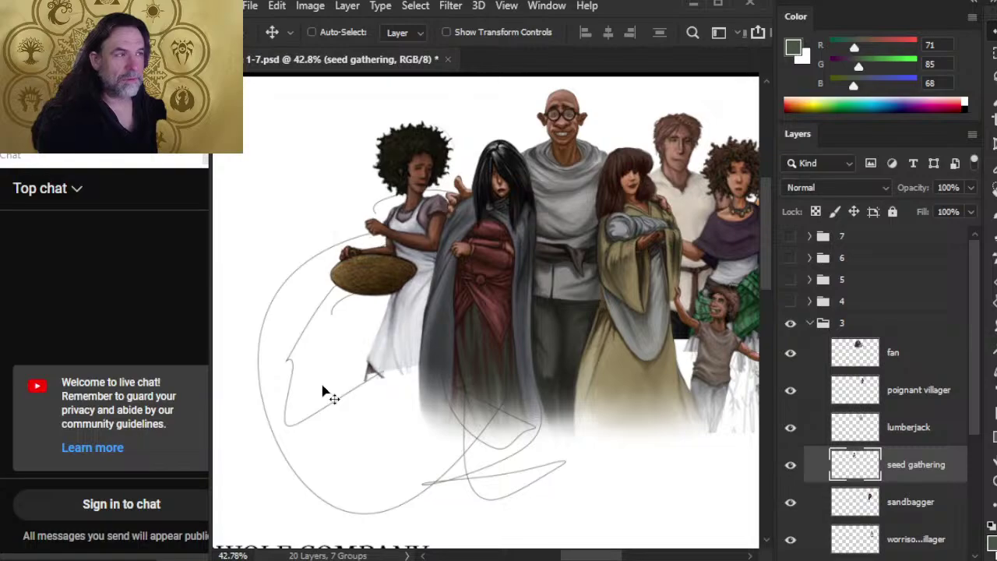
Shift the lumberjack left toward the mother and move the poignant villager slightly outward at the group's right end.
key("z")
left_click_drag(505, 306, 481, 293)
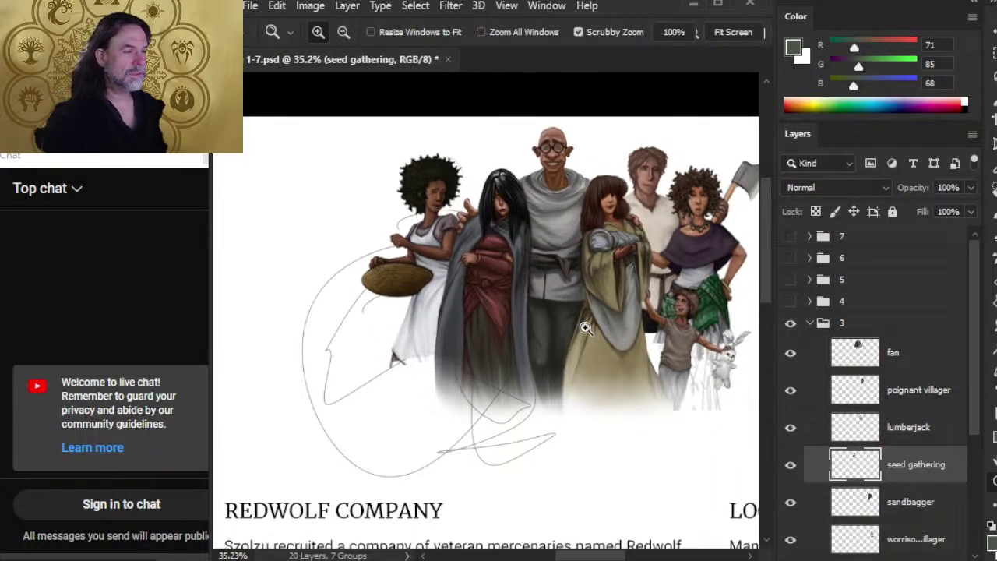
left_click_drag(583, 329, 473, 385)
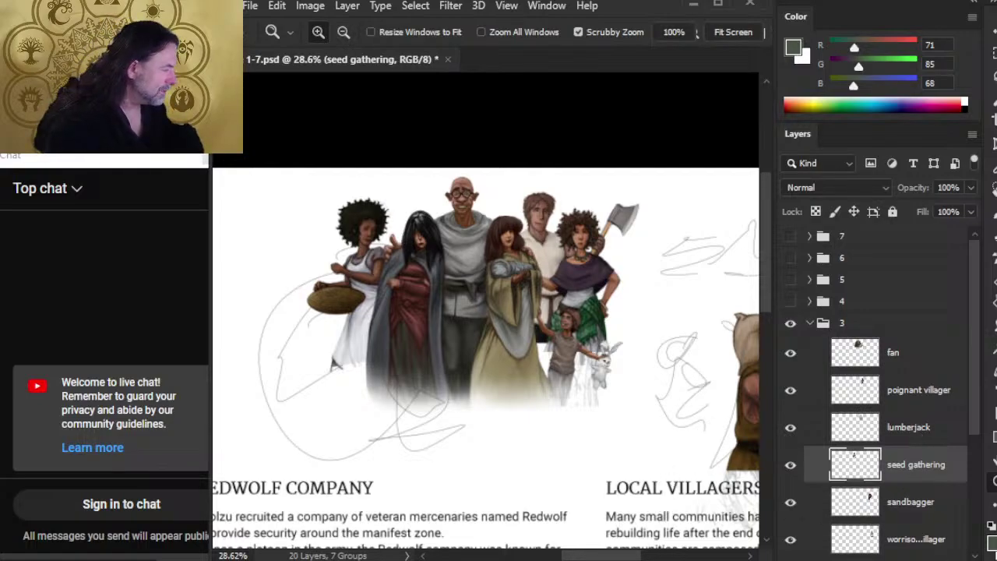
left_click(898, 437)
key("v")
left_click_drag(666, 407, 639, 405)
left_click(893, 401)
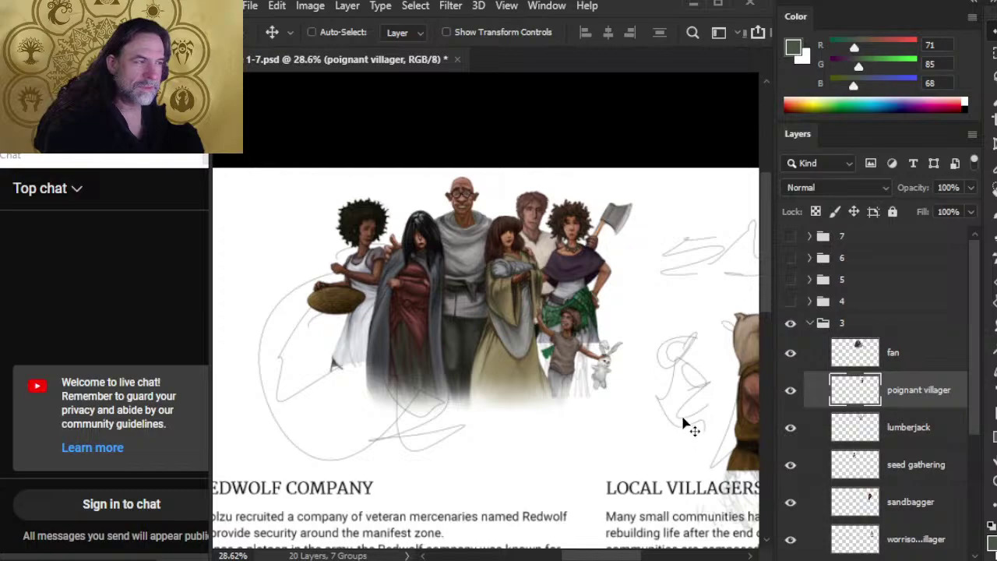
mouse_move(686, 423)
left_mouse_down()
mouse_move(681, 410)
mouse_move(670, 414)
mouse_move(691, 403)
mouse_move(697, 418)
mouse_move(683, 415)
mouse_move(702, 418)
mouse_move(693, 417)
left_mouse_up()
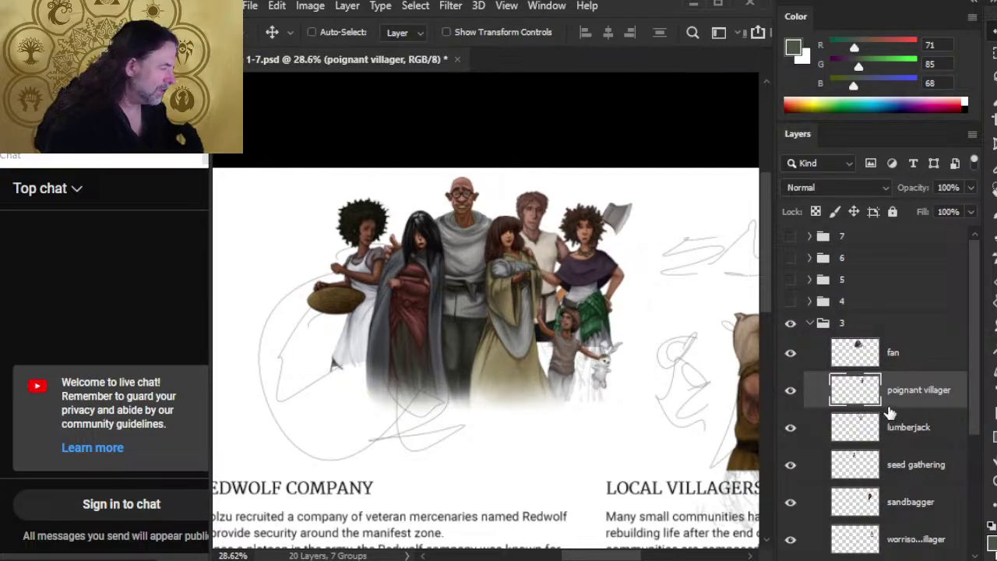
Move the lumberjack slightly right so he stands between the mother and the poignant villager.
left_click(905, 471)
left_click_drag(586, 471, 621, 462)
left_click(890, 434)
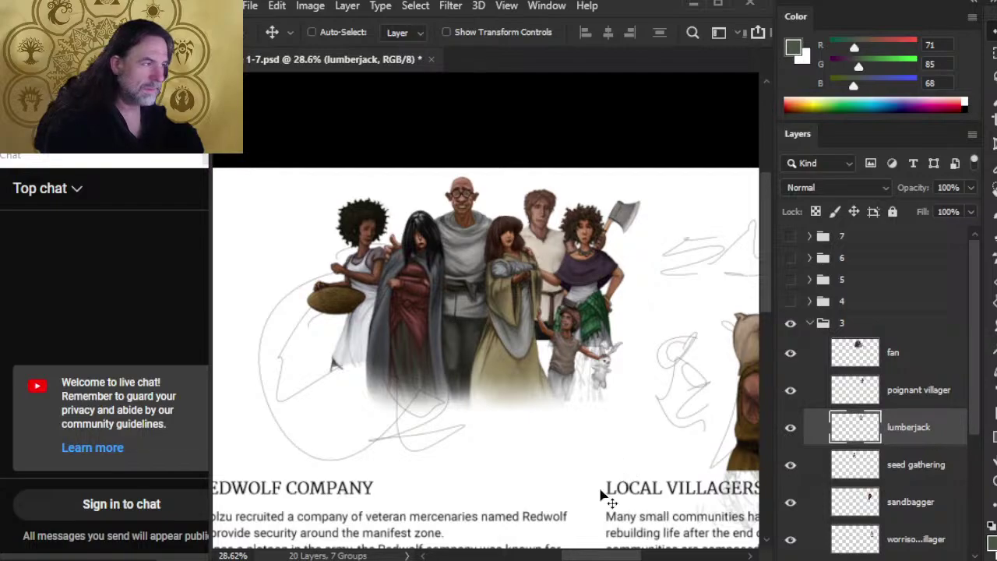
key("z")
left_click_drag(594, 379, 529, 348)
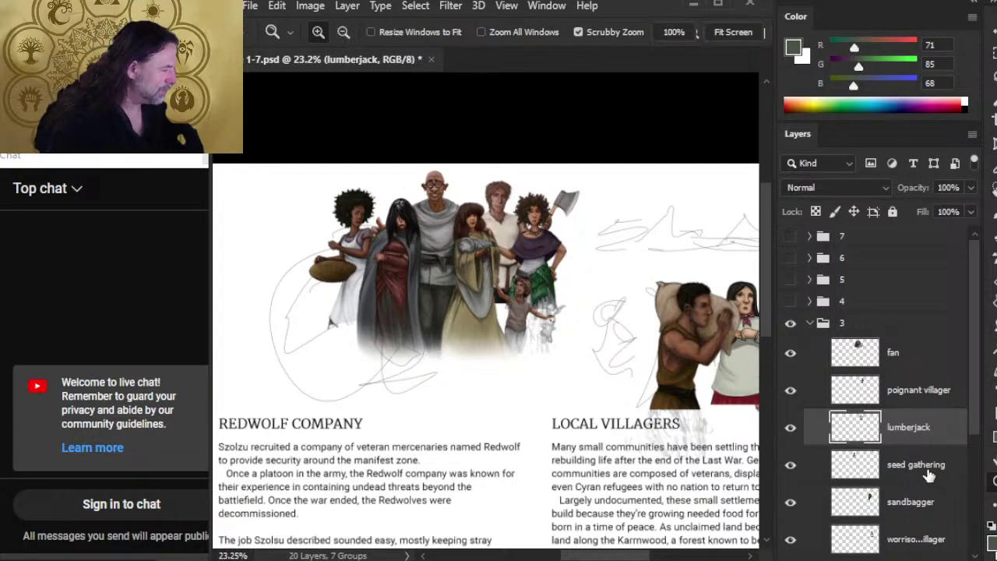
Nudge the poignant villager down slightly at the group's right end.
left_click(939, 395)
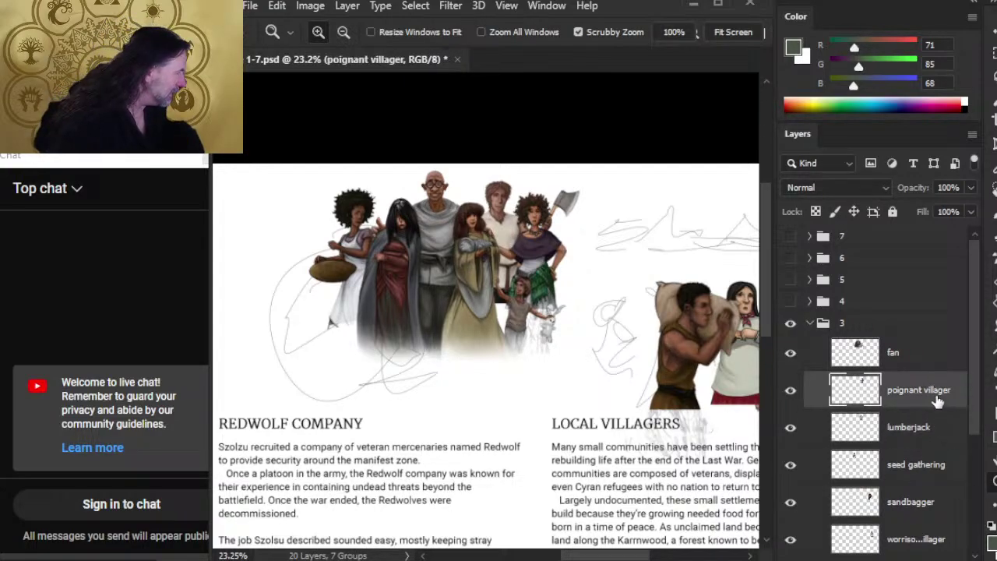
key("v")
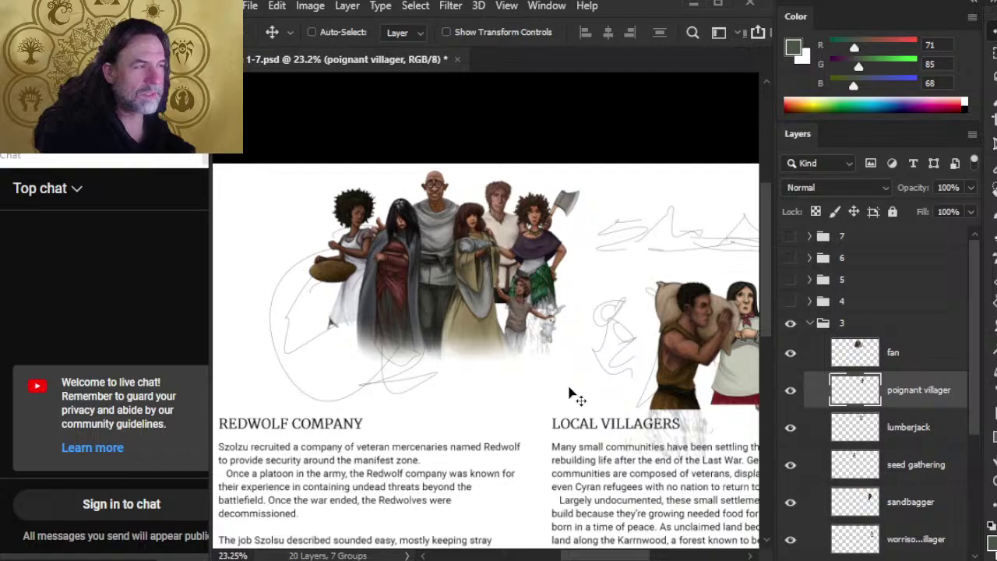
key("Down")
key("Down")
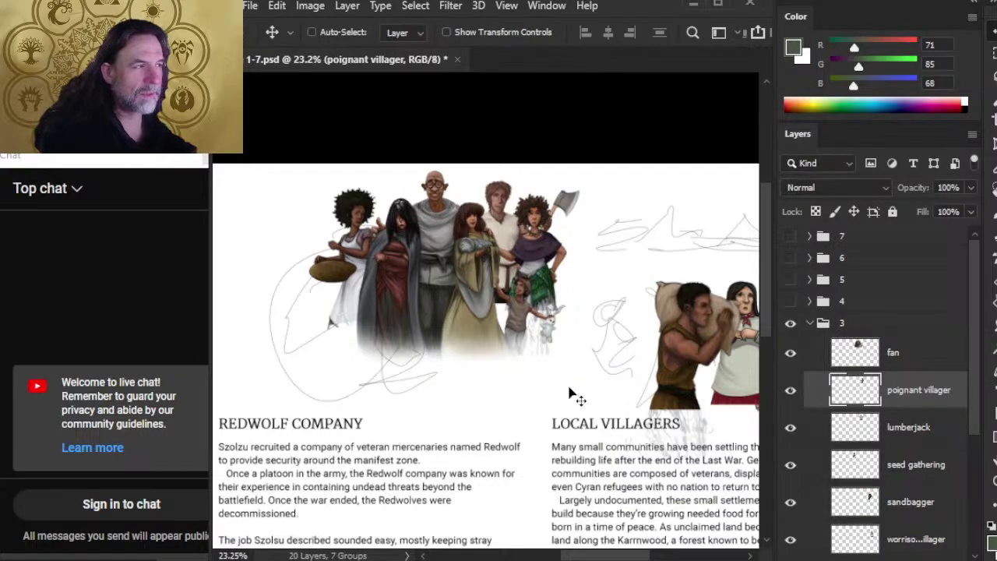
Reorder the worrisome villager layer directly beneath the poignant villager layer, in front of the sandbagger.
key("l")
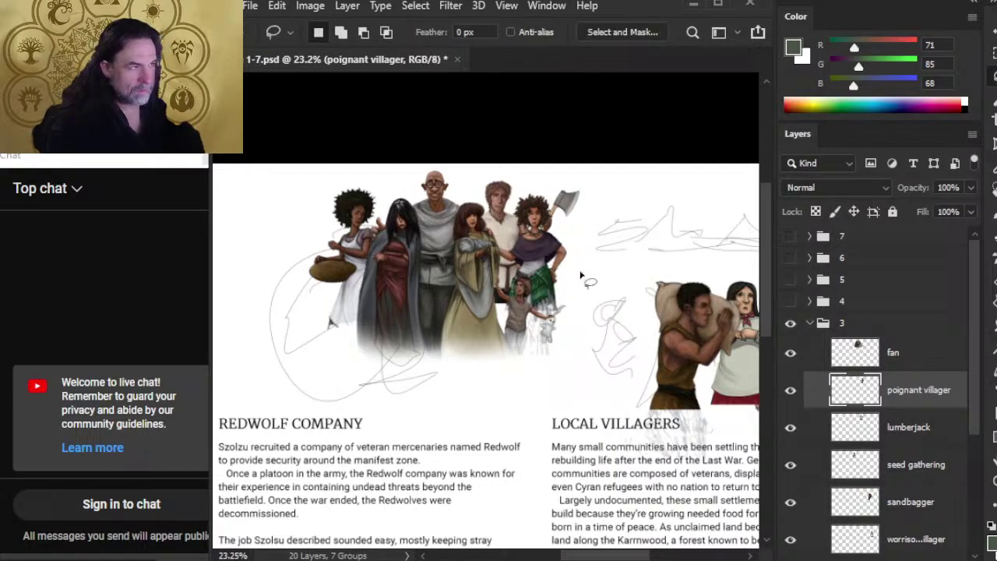
left_click_drag(658, 381, 565, 340)
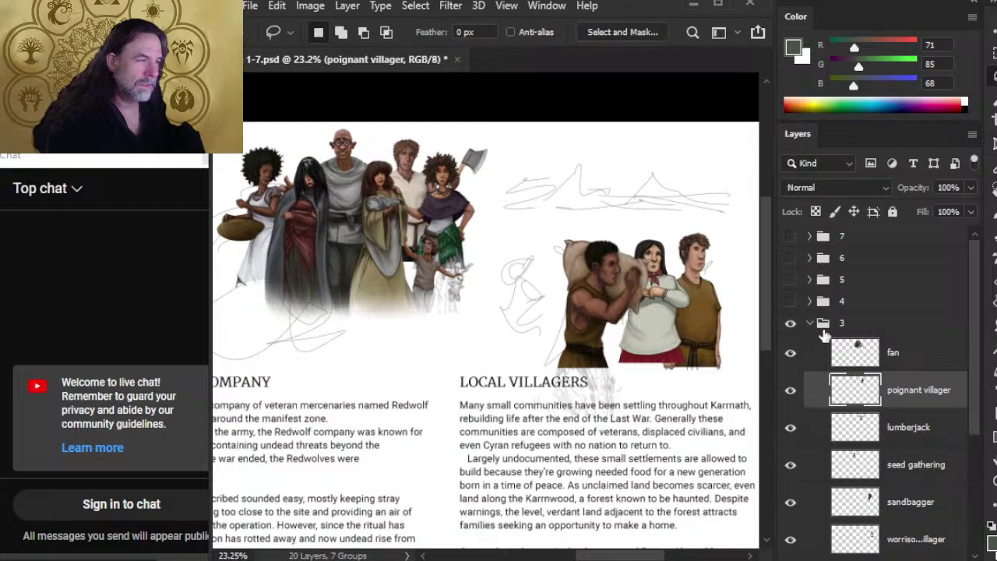
scroll(921, 418, "down", 1)
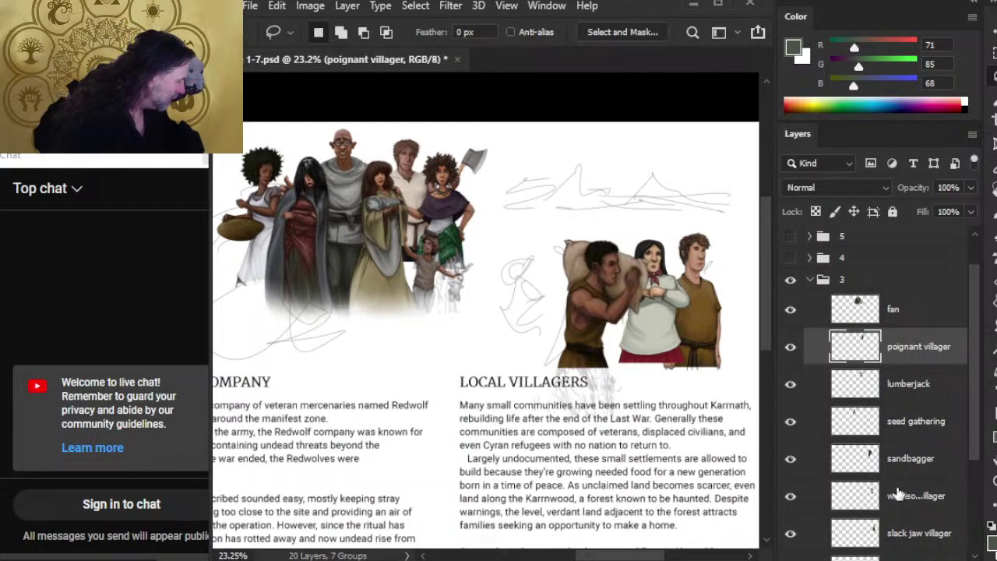
scroll(903, 459, "down", 1)
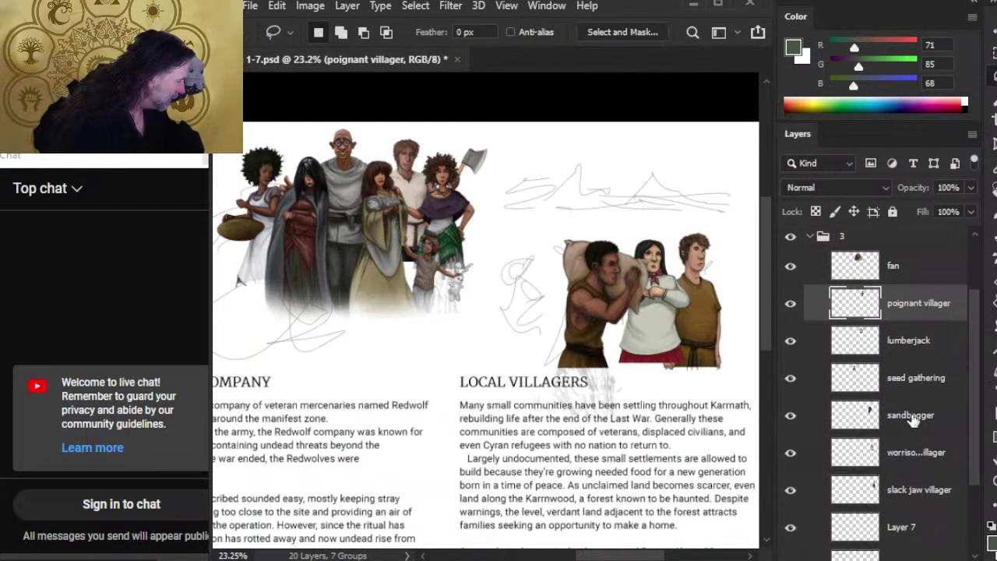
left_click(907, 464)
scroll(911, 483, "up", 1)
left_click_drag(917, 502, 893, 361)
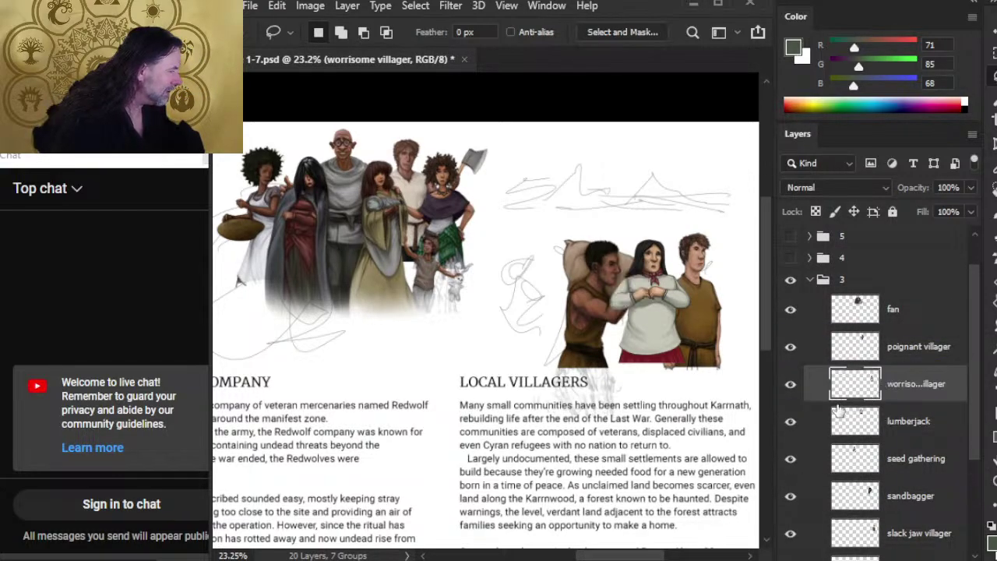
Hide the lumberjack layer and move the worrisome villager into his place between the mother and the poignant villager.
left_click(790, 422)
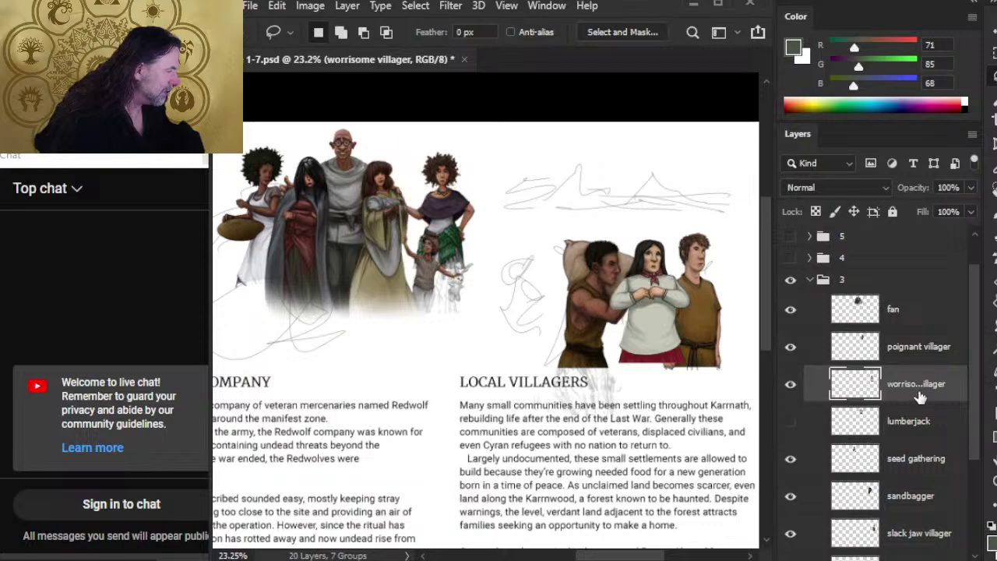
key("v")
left_click_drag(642, 367, 455, 292)
left_click_drag(459, 187, 402, 165)
Scale the worrisome villager proportionally down to 94.55%.
key("l")
right_click(439, 169)
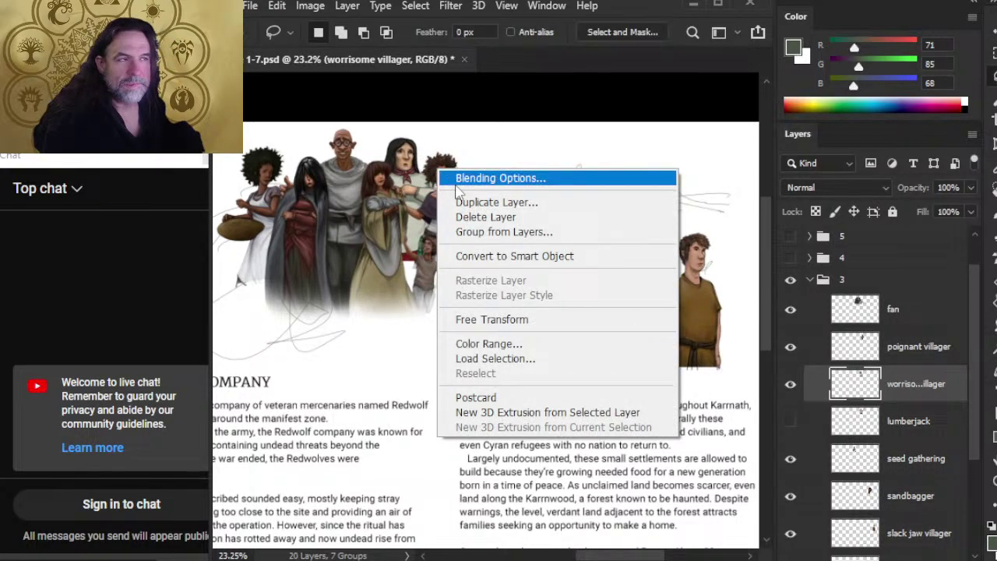
left_click(536, 320)
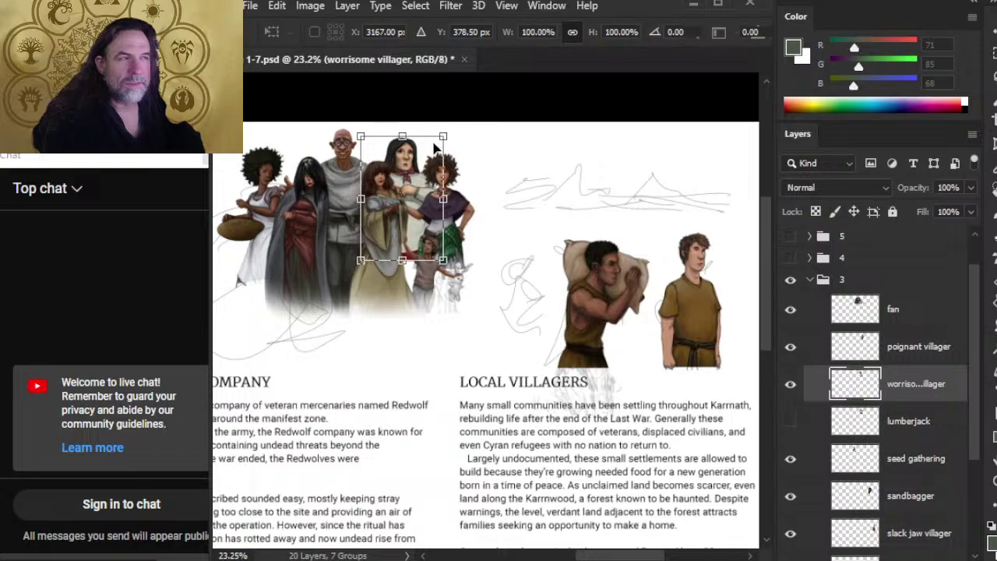
left_click_drag(447, 127, 437, 135)
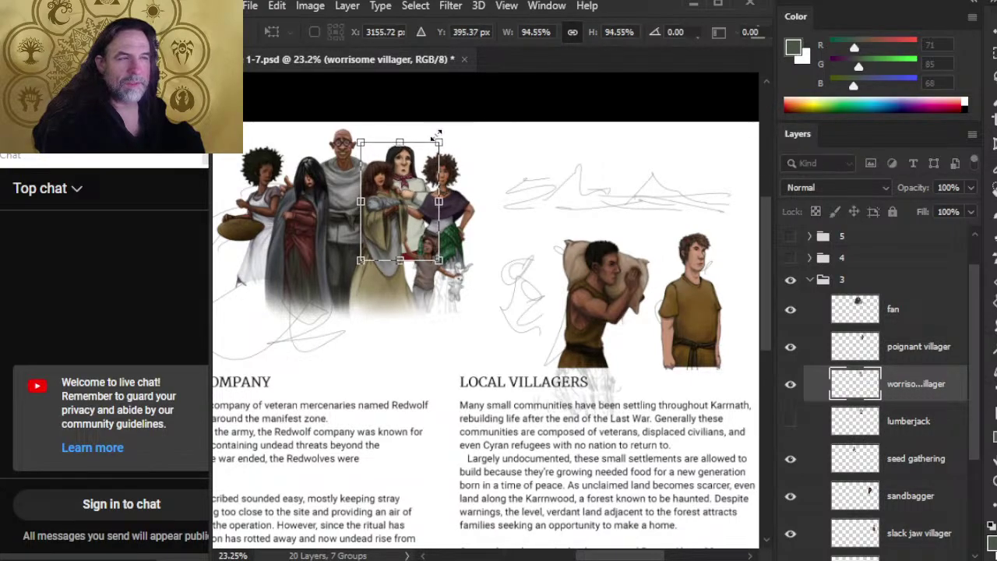
key("Return")
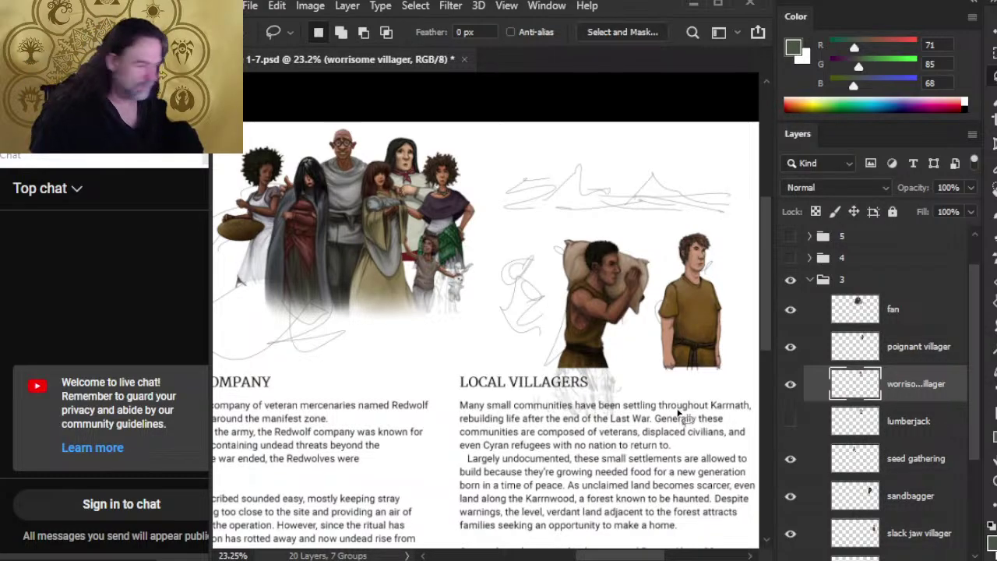
Show the lumberjack layer again and hide the worrisome villager, sandbagger and slack jaw villager layers.
left_click(788, 385)
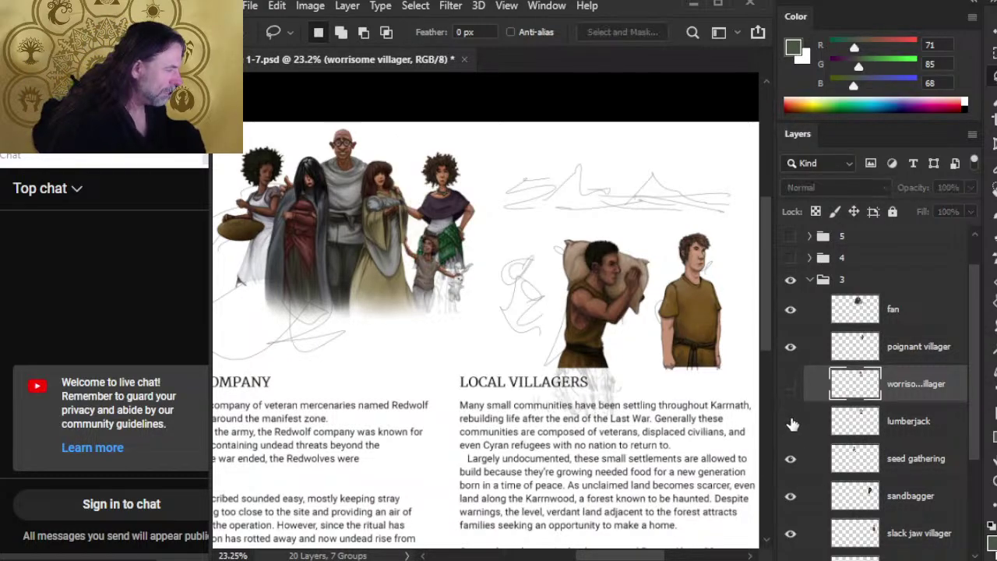
left_click(791, 421)
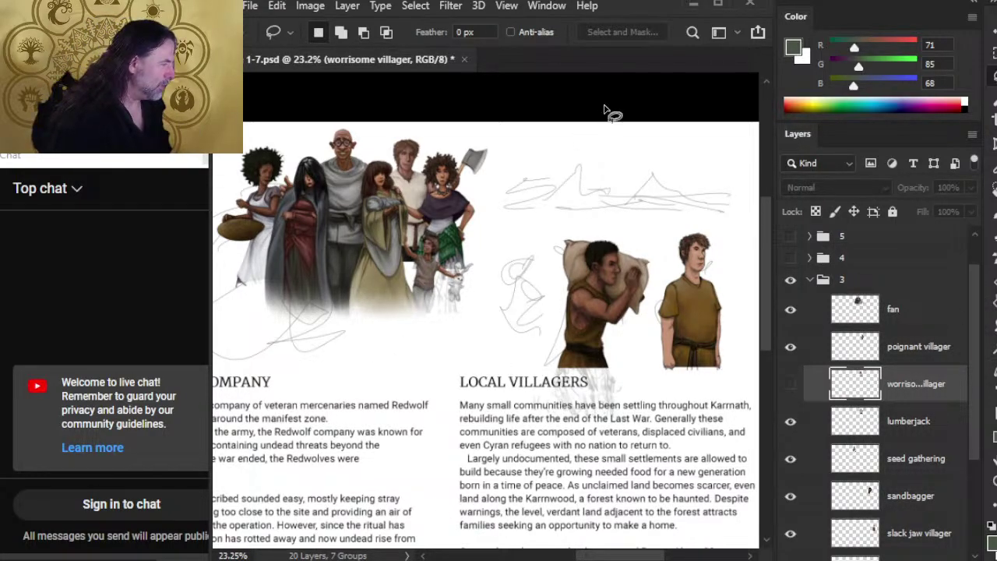
scroll(697, 289, "down", 1)
scroll(924, 254, "down", 3)
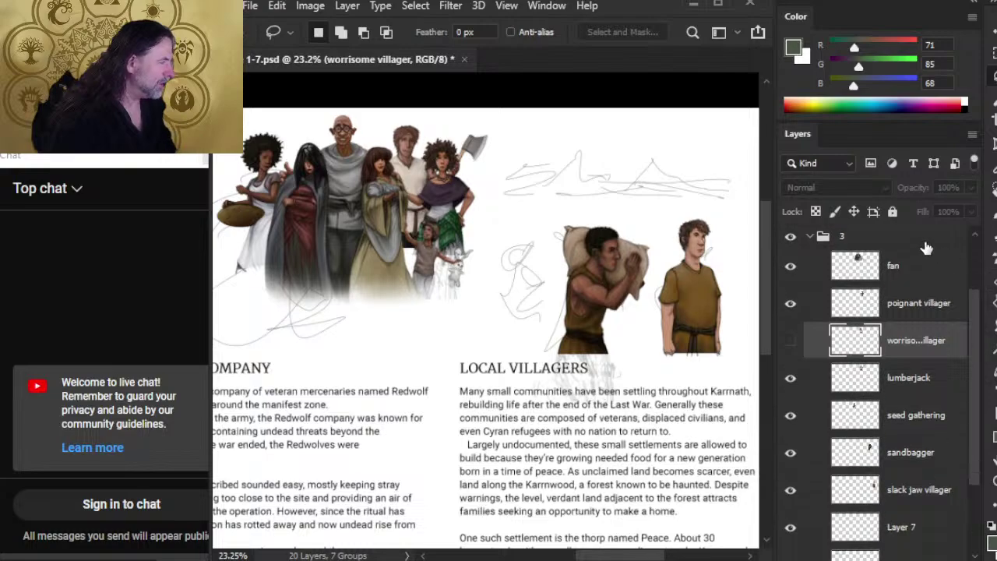
scroll(926, 289, "down", 2)
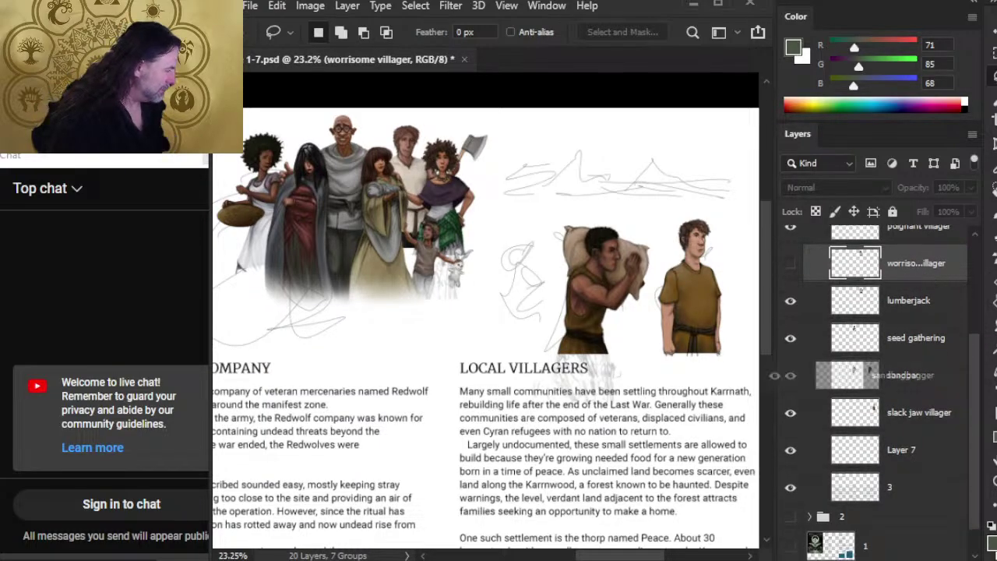
left_click(864, 335)
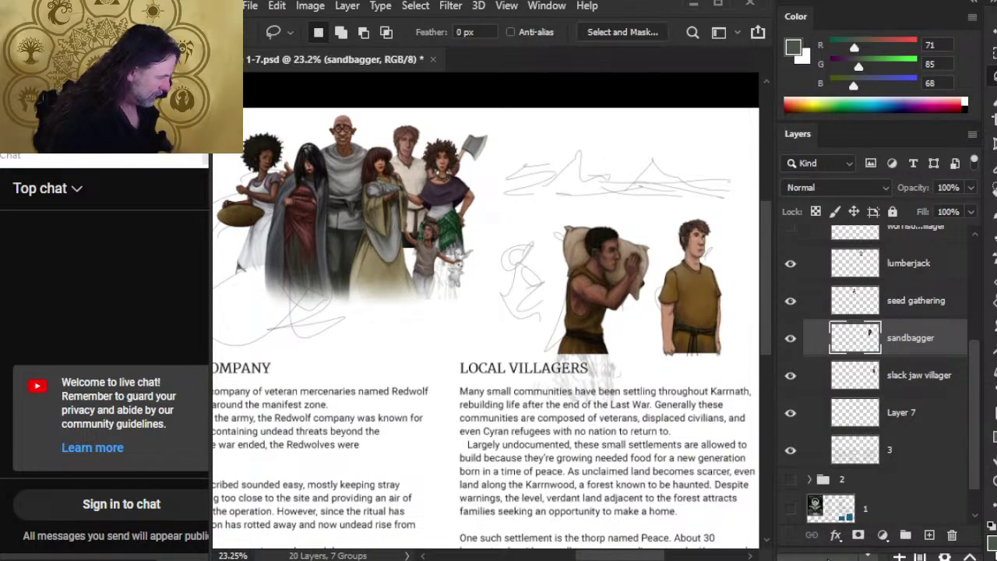
left_click_drag(834, 547, 835, 560)
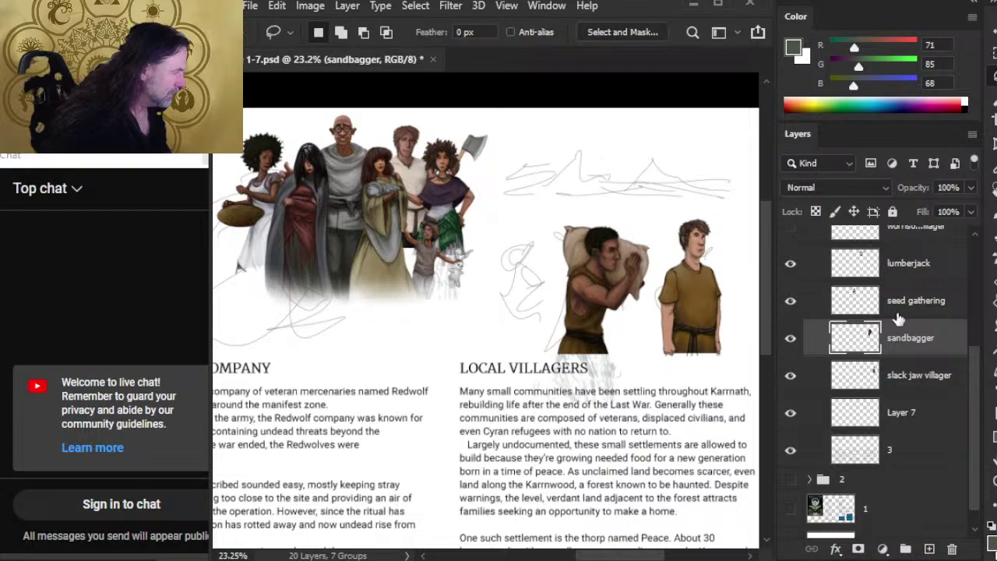
left_click(790, 340)
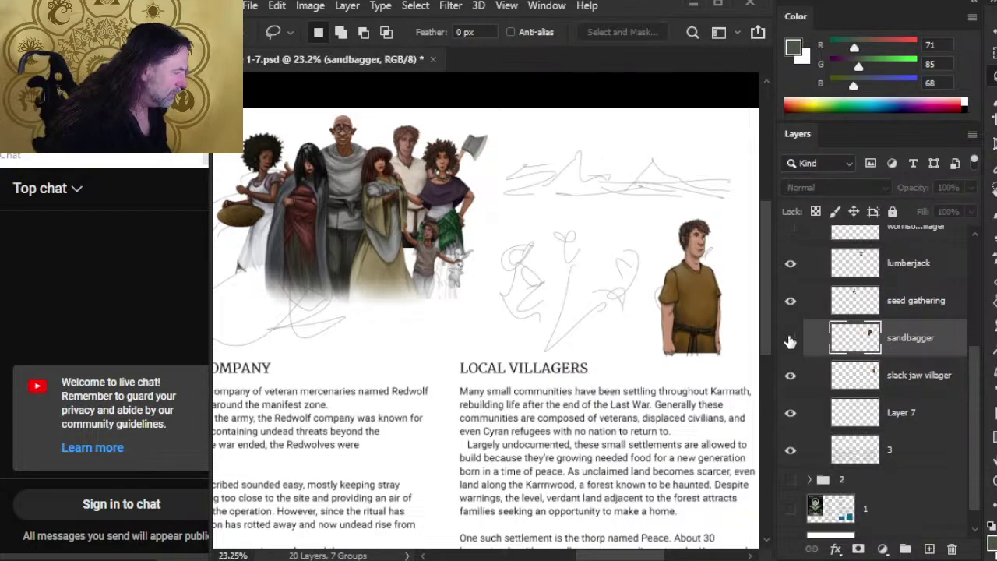
left_click(790, 375)
Reorder the worrisome villager layer beneath seed gathering, directly above the sandbagger layer.
scroll(841, 307, "up", 1)
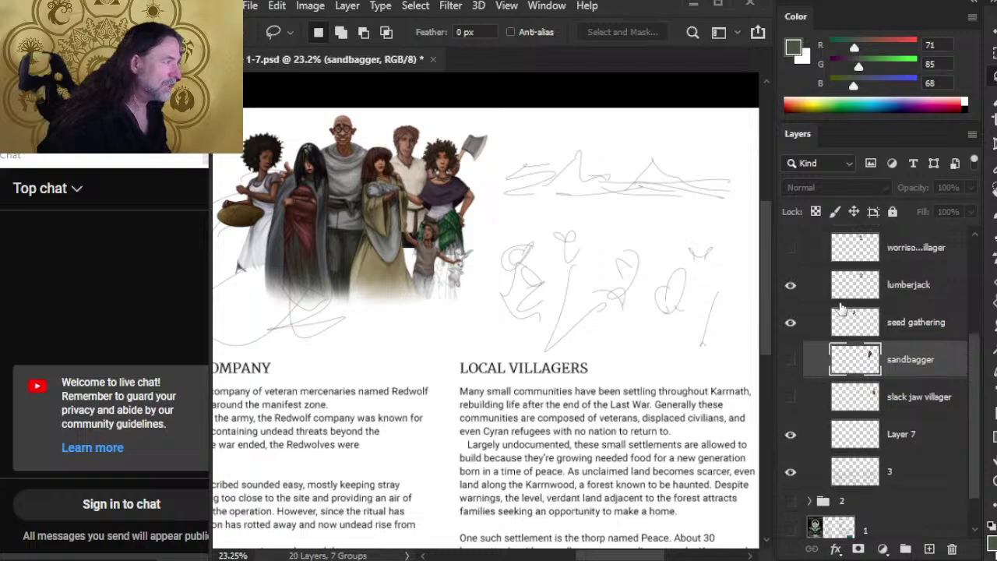
left_click_drag(903, 248, 913, 352)
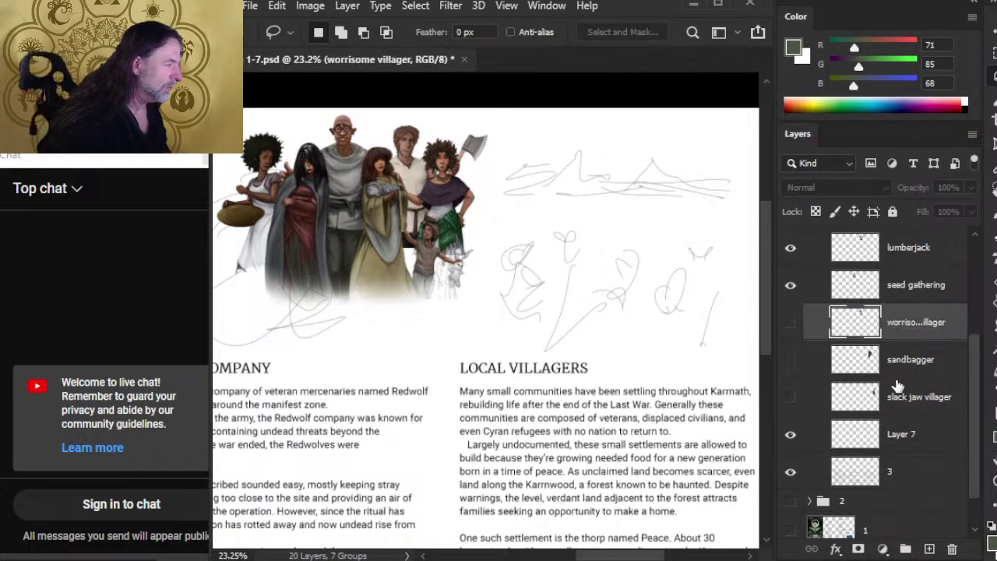
scroll(854, 373, "up", 1)
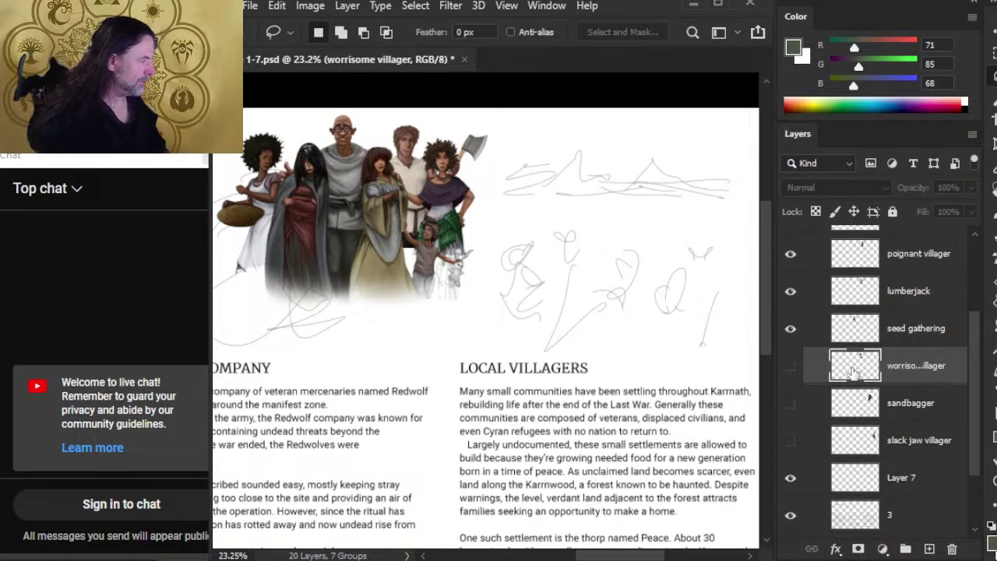
Select the layers from seed gathering up to fan and move the villager group above the LOCAL VILLAGERS heading.
scroll(888, 358, "up", 1)
left_click(908, 349)
scroll(909, 352, "up", 2)
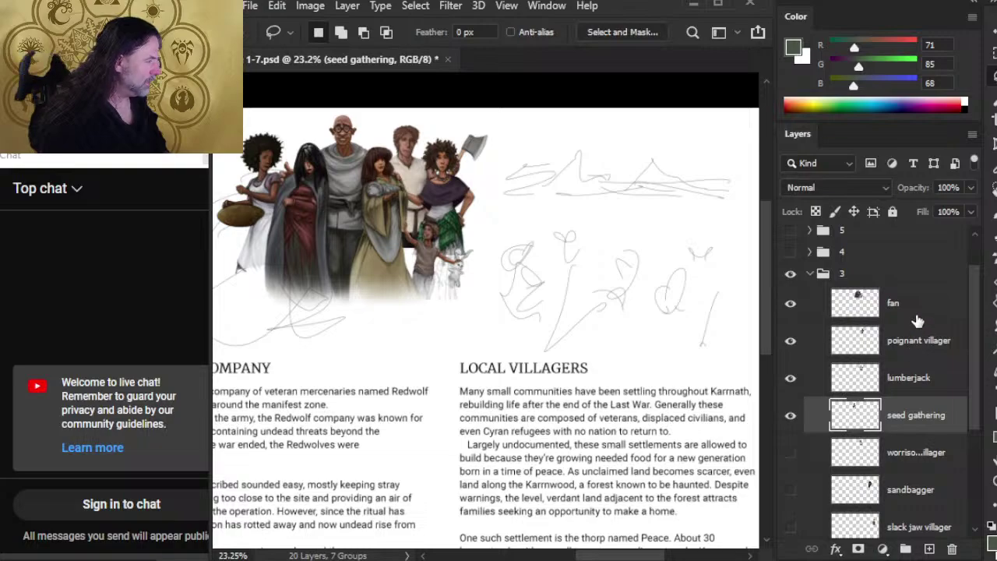
left_click(918, 321, "shift")
key("z")
mouse_move(457, 367)
left_mouse_down()
mouse_move(407, 374)
mouse_move(445, 358)
mouse_move(551, 382)
left_mouse_up()
key("v")
Scale the selected villager group to 101.23% and shift it slightly left and down so its base meets the LOCAL VILLAGERS heading.
key("l")
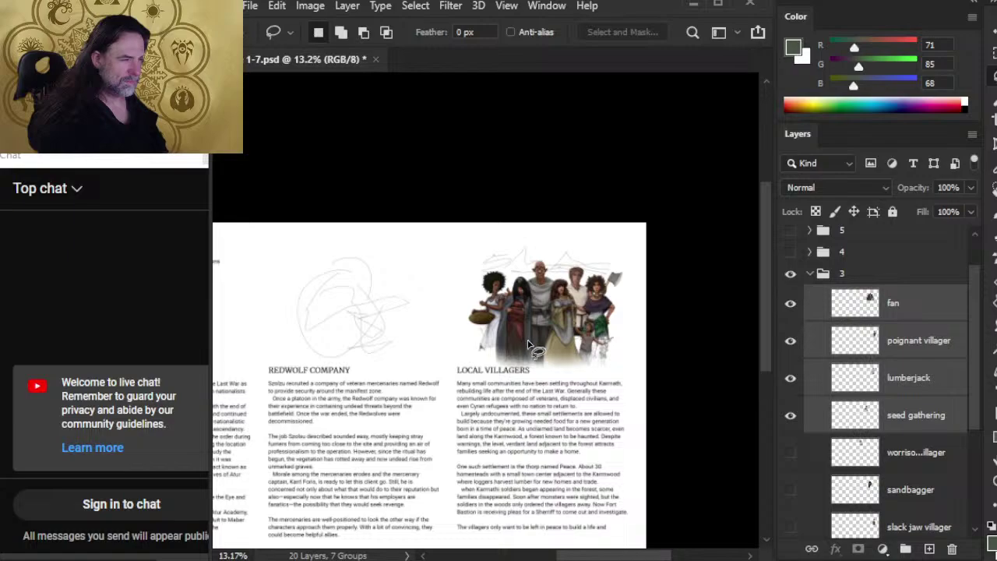
right_click(523, 335)
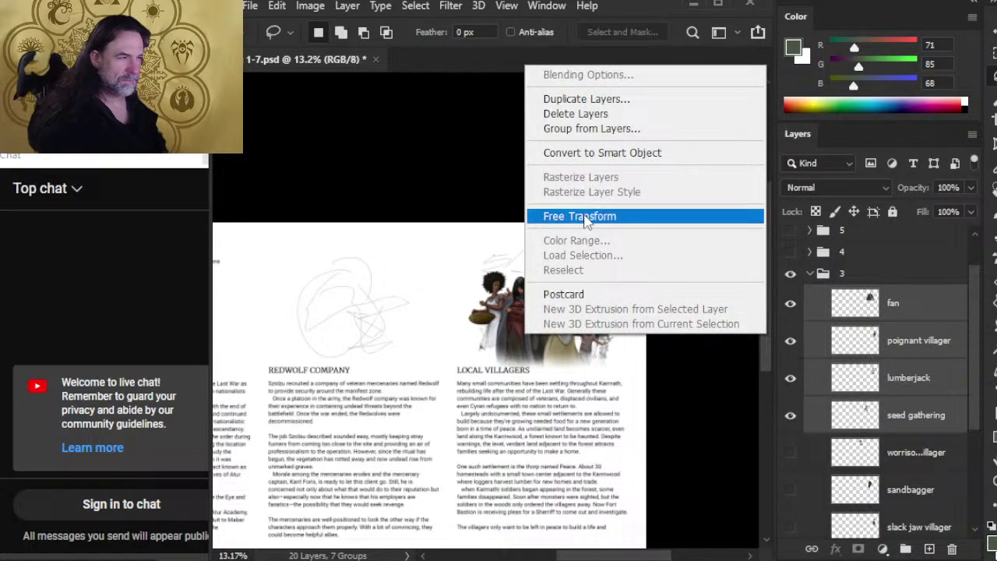
left_click(580, 217)
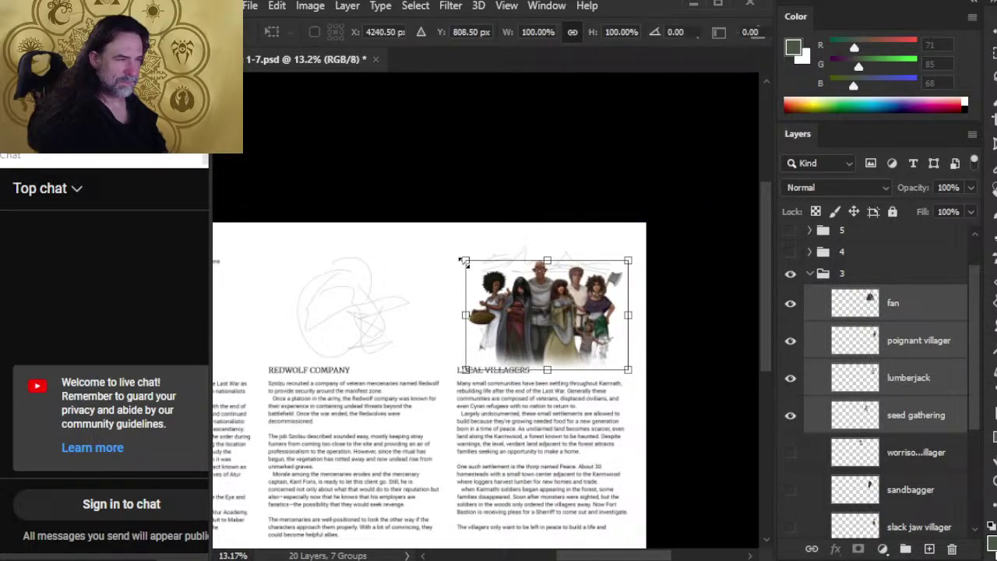
left_click_drag(463, 260, 463, 258)
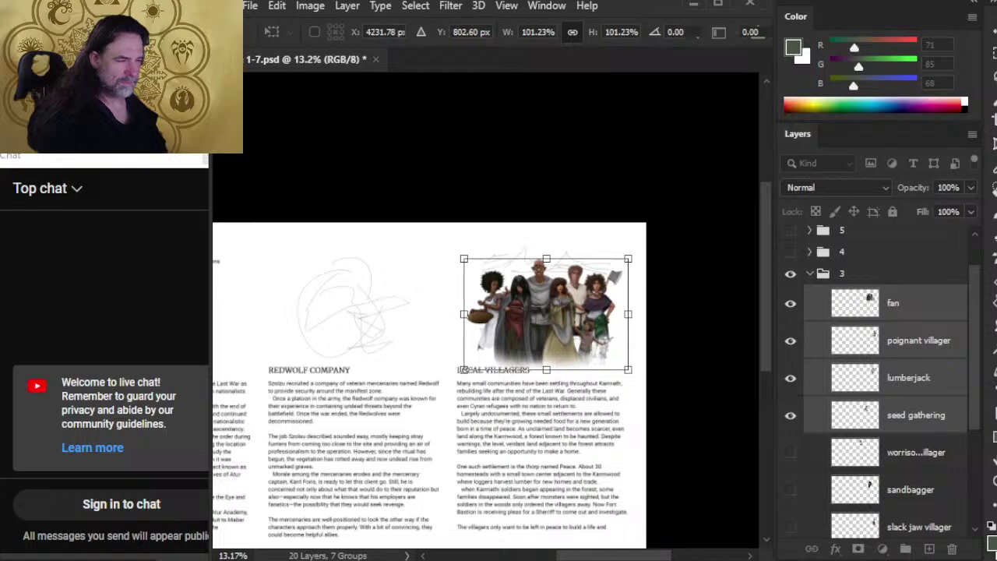
key("Return")
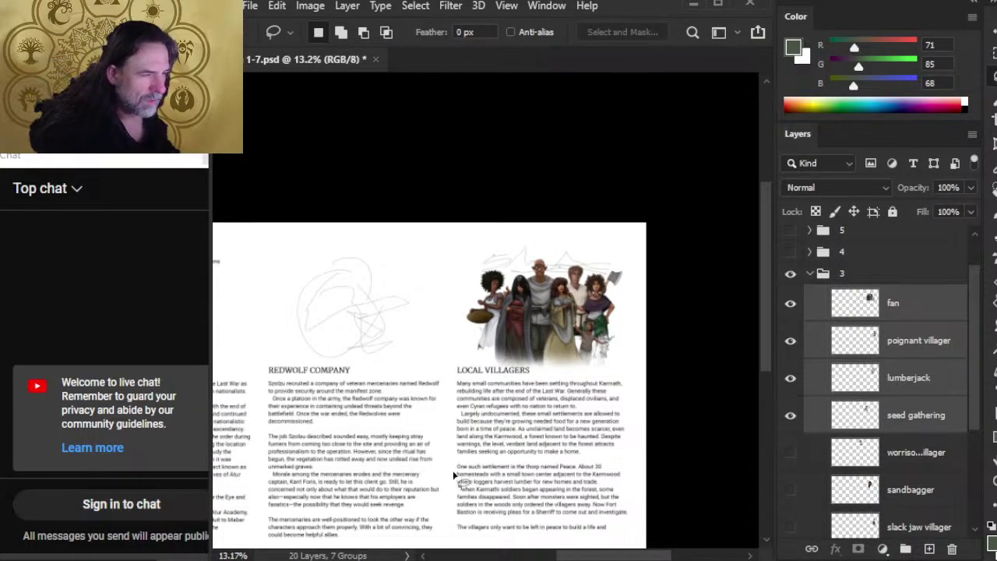
key("v")
left_click_drag(535, 395, 548, 417)
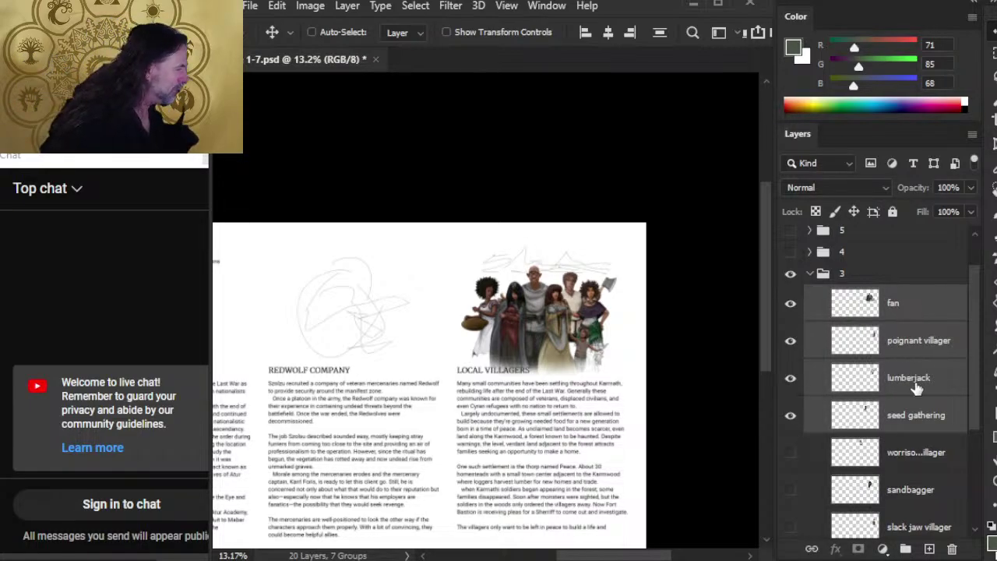
On the seed gathering layer, smudge the woman's white apron and dark skirt hem downward with a 30 px brush at 80% strength.
left_click(927, 417)
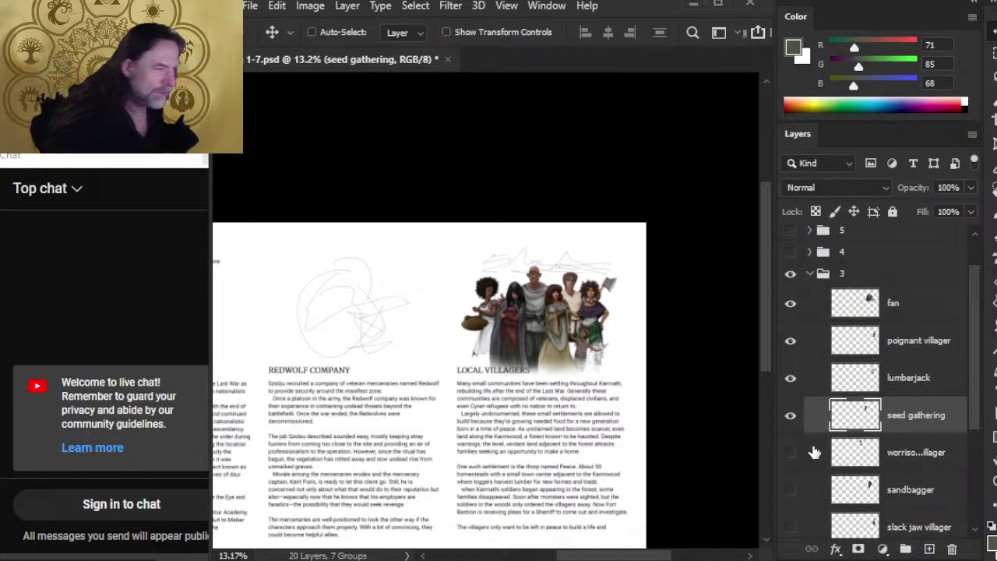
key("z")
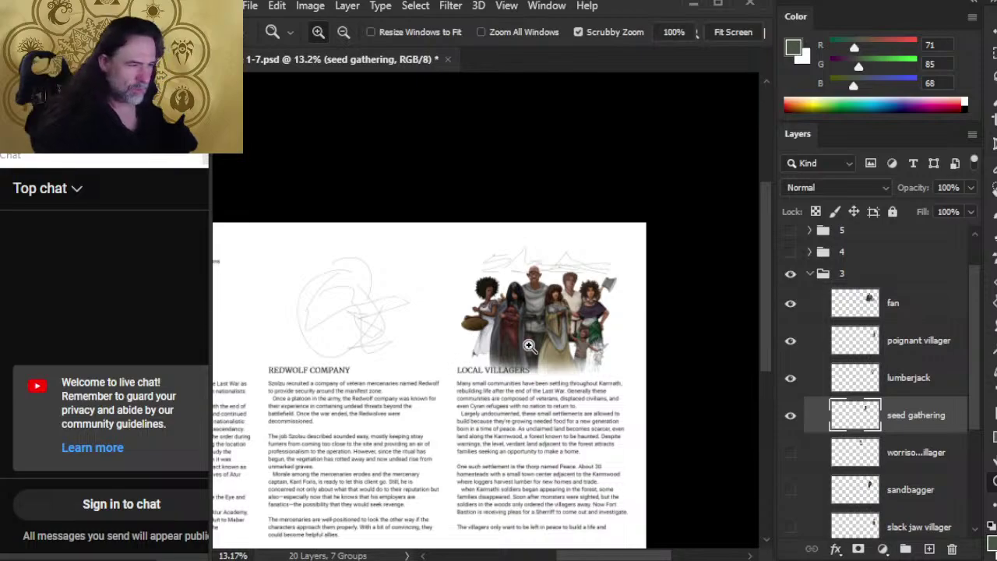
left_click_drag(473, 343, 526, 378)
key("r")
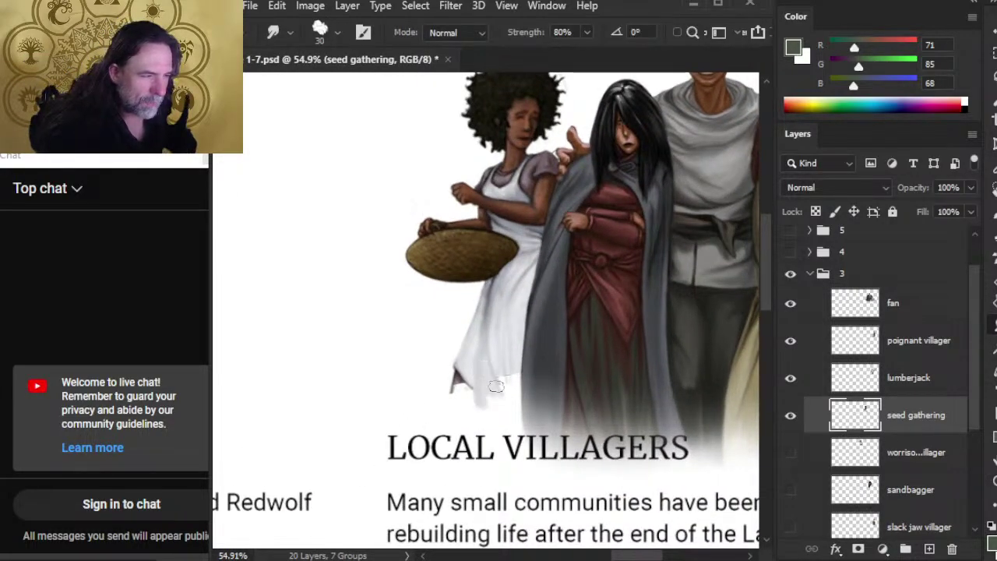
left_click_drag(514, 382, 517, 371)
left_click_drag(460, 391, 472, 402)
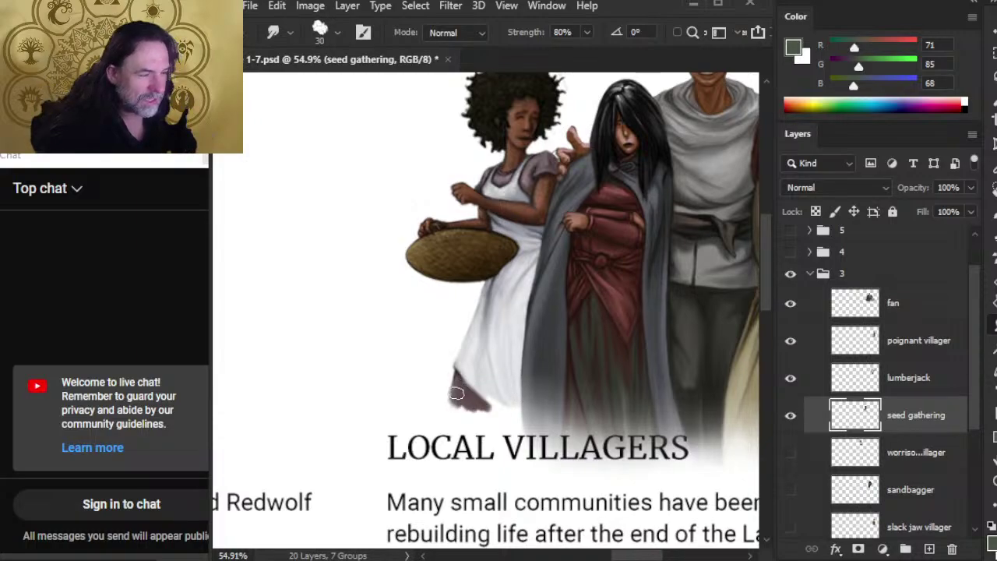
Extend and shape the seed gatherer's dark skirt hem beneath the apron using a 15 px Smudge brush.
mouse_move(457, 394)
left_mouse_down()
mouse_move(489, 404)
mouse_move(465, 386)
left_mouse_up()
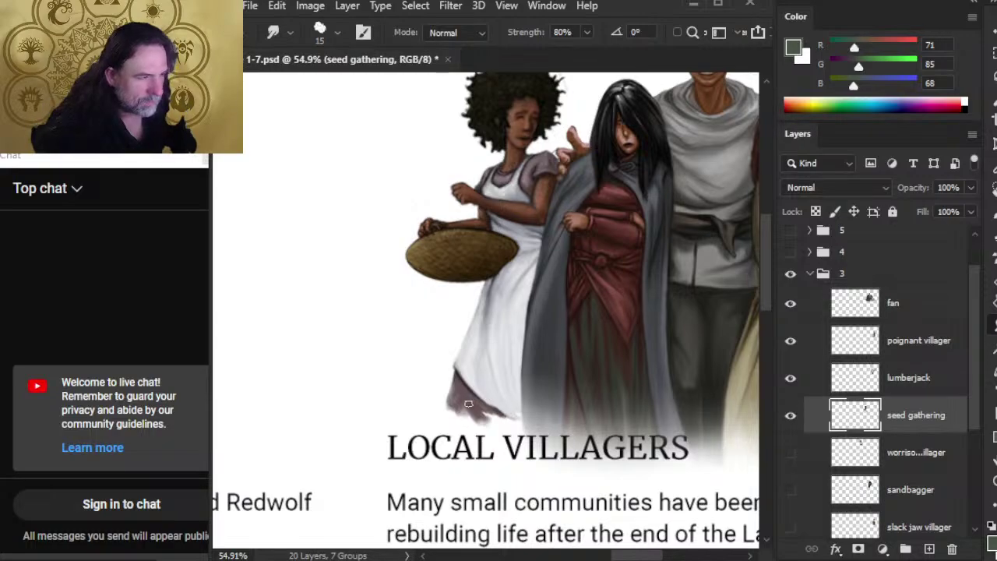
left_click_drag(472, 398, 514, 421)
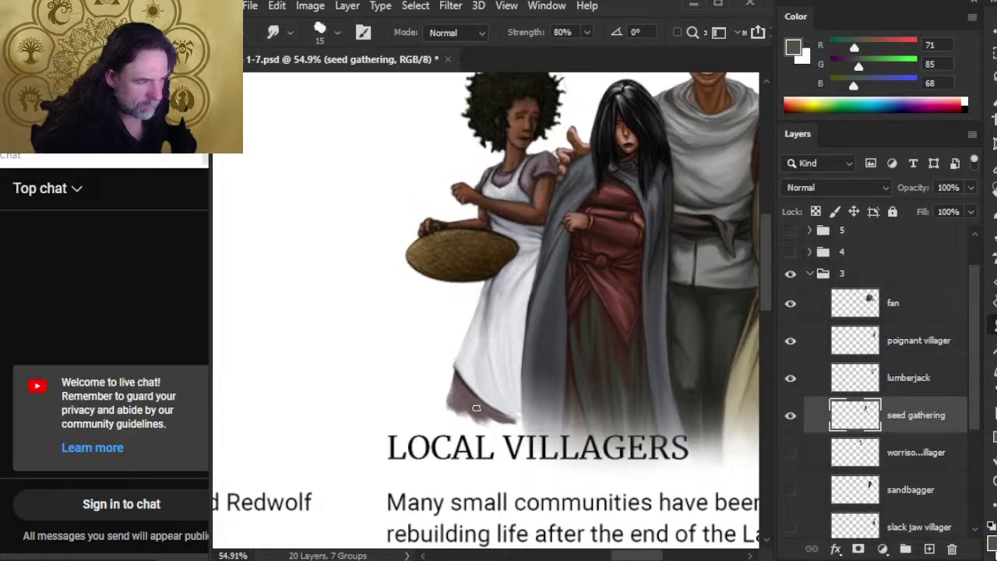
mouse_move(462, 394)
left_mouse_down()
mouse_move(515, 423)
mouse_move(480, 408)
left_mouse_up()
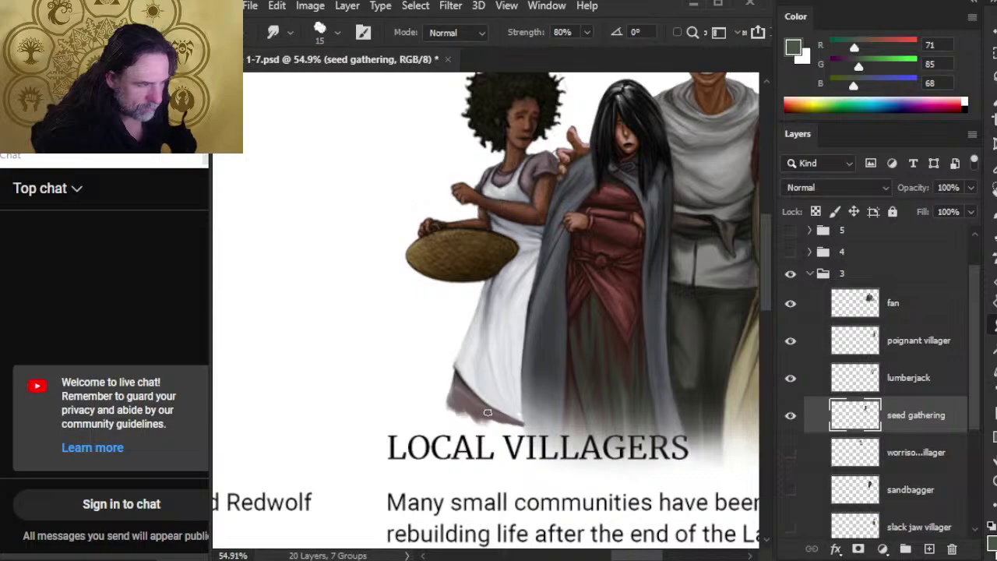
Soften the lower edge of the seed gatherer's skirt with a 25 px Smudge brush at 30% strength.
key("4")
key("bracketright")
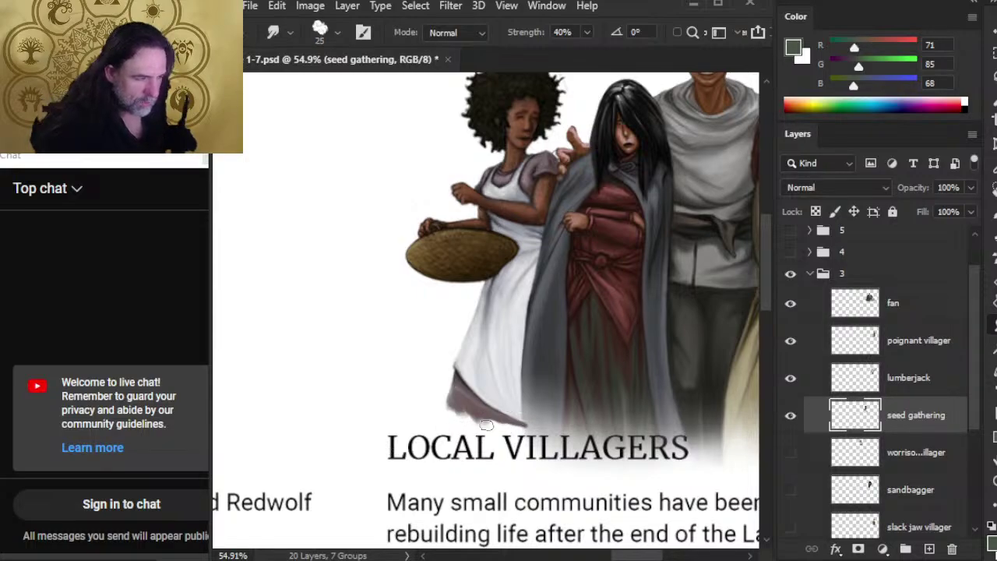
key("3")
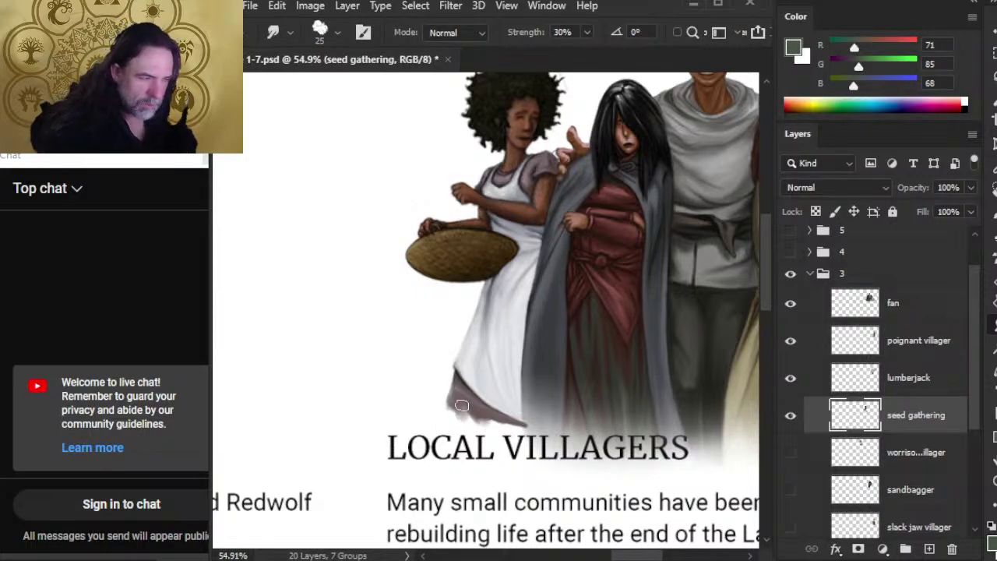
mouse_move(462, 405)
left_mouse_down()
mouse_move(466, 418)
mouse_move(457, 392)
mouse_move(475, 385)
left_mouse_up()
key("z")
left_click(452, 389, "alt")
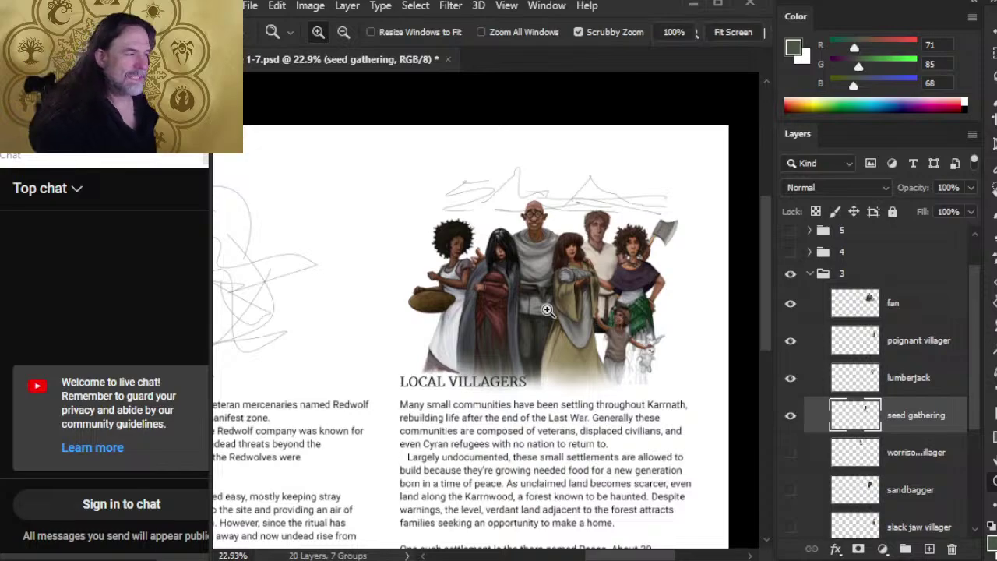
left_click(427, 347)
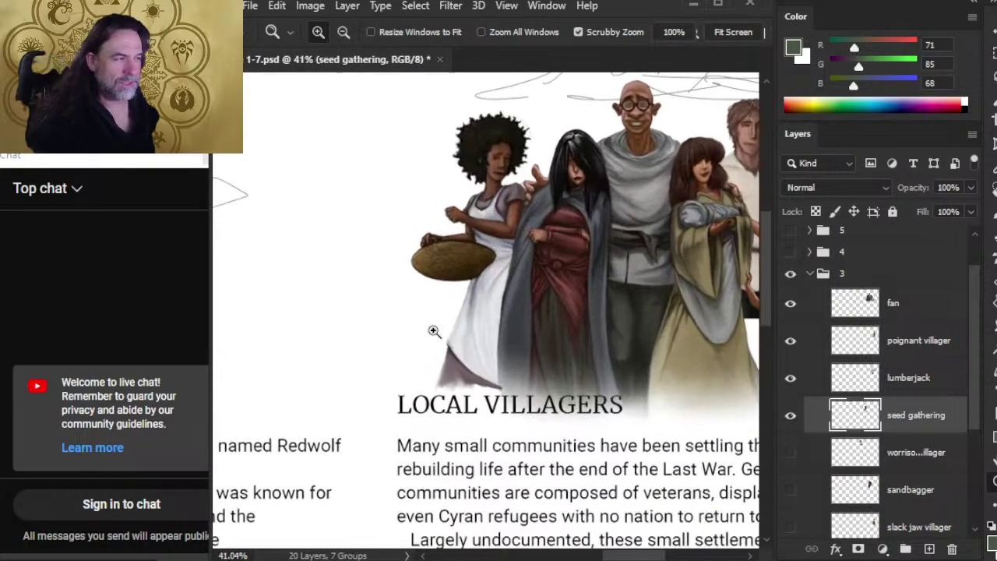
key("r")
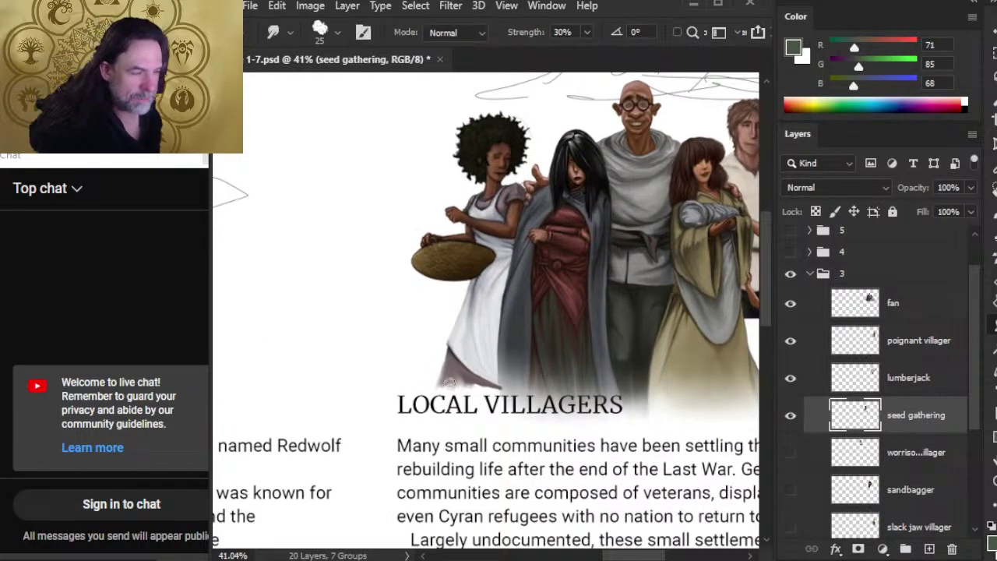
left_click_drag(451, 374, 466, 374)
left_click_drag(589, 355, 500, 386)
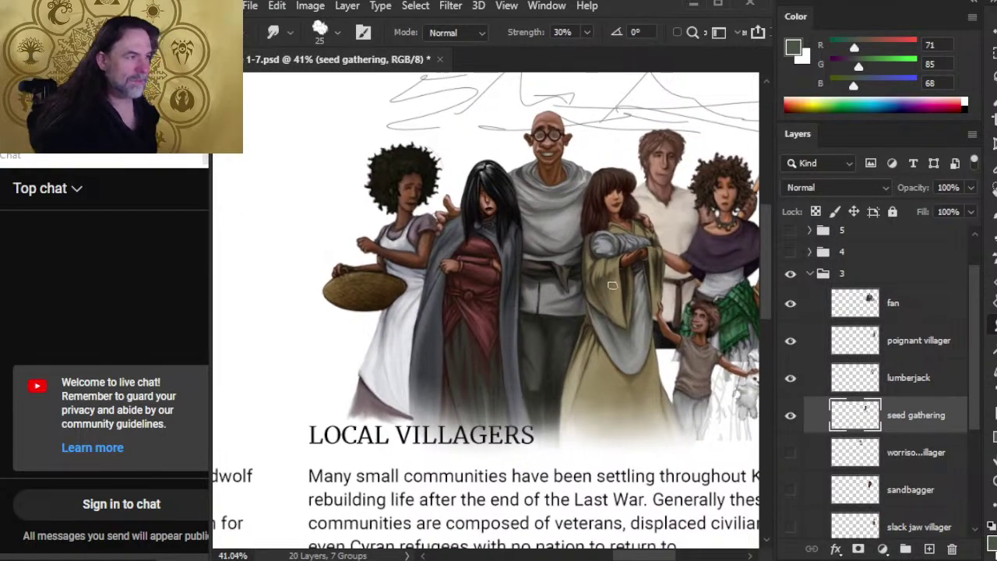
left_click_drag(377, 429, 428, 370)
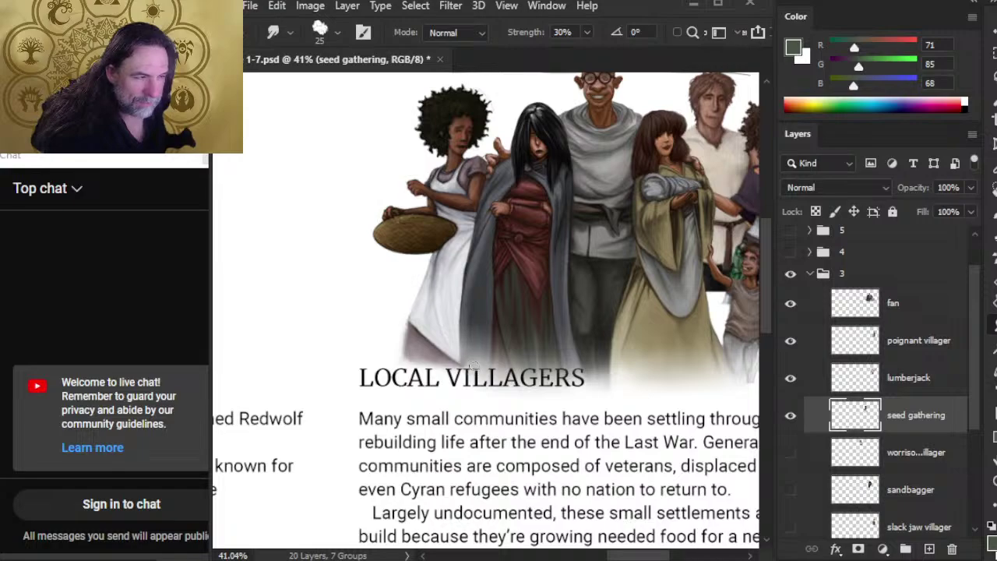
key("e")
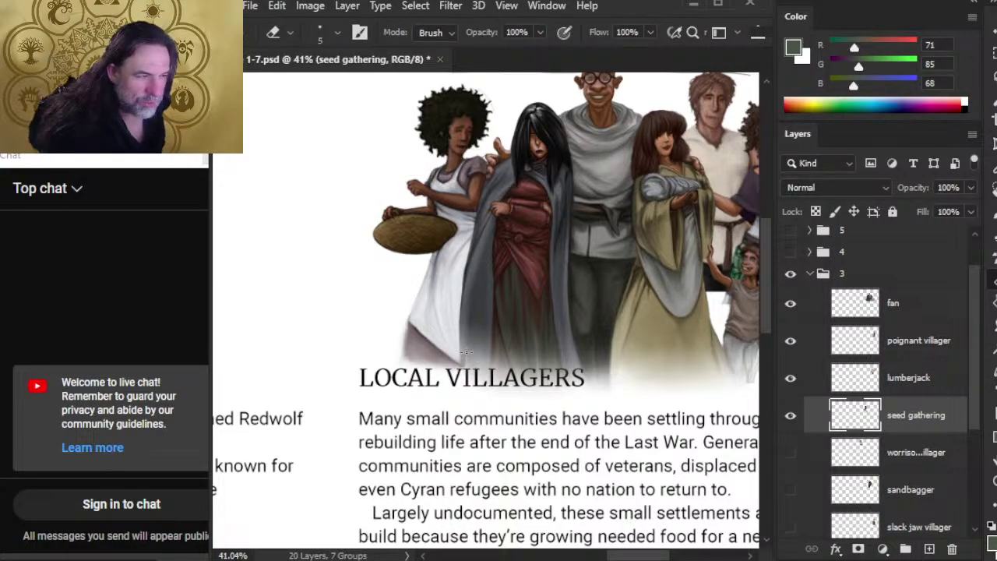
key("r")
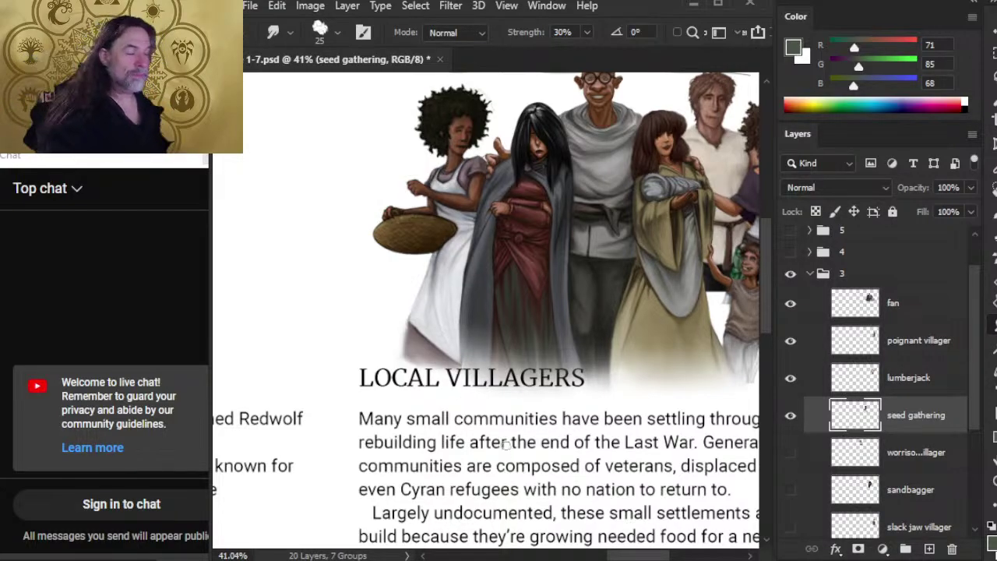
Hide the fan layer and smudge the lumberjack's dark trousers downward on his layer with a 40 px brush at 30% strength.
left_click_drag(533, 456, 388, 345)
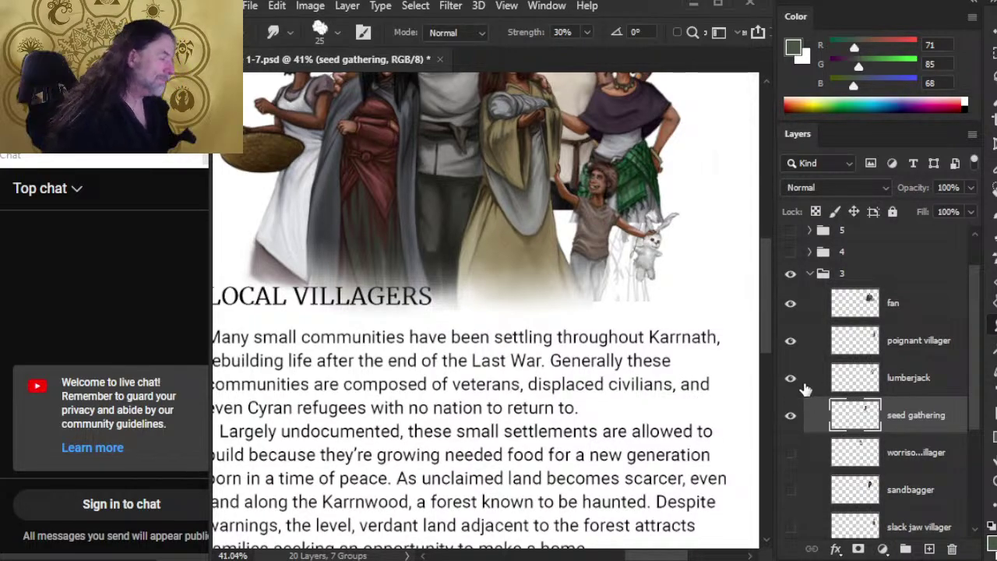
left_click(885, 394)
left_click(790, 303)
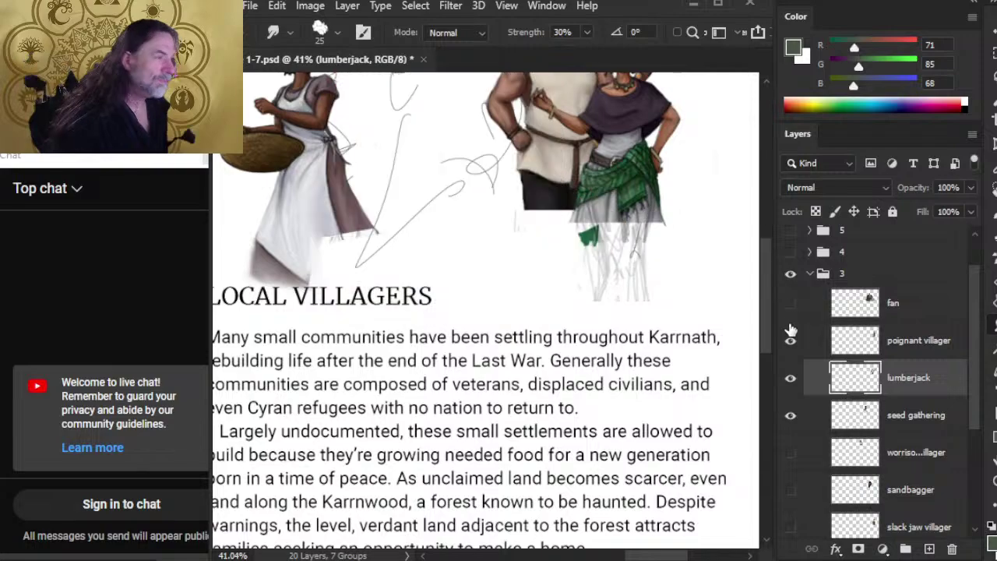
left_click(917, 341)
left_click(923, 382)
key("bracketright")
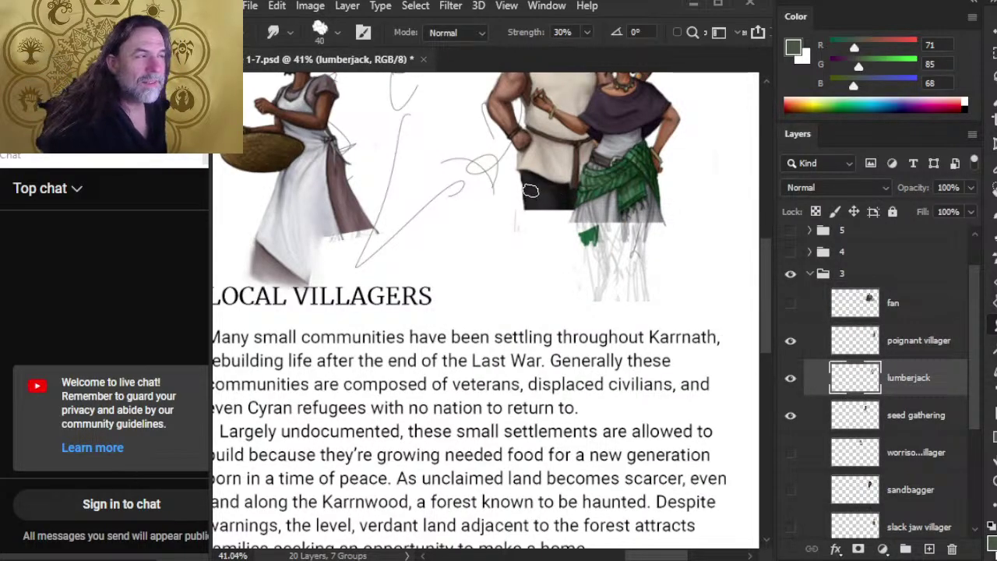
mouse_move(536, 187)
left_mouse_down()
mouse_move(536, 271)
mouse_move(547, 230)
mouse_move(541, 267)
mouse_move(551, 260)
left_mouse_up()
mouse_move(550, 201)
left_mouse_down()
mouse_move(553, 257)
mouse_move(562, 243)
mouse_move(569, 254)
left_mouse_up()
mouse_move(574, 196)
left_mouse_down()
mouse_move(576, 254)
mouse_move(559, 259)
left_mouse_up()
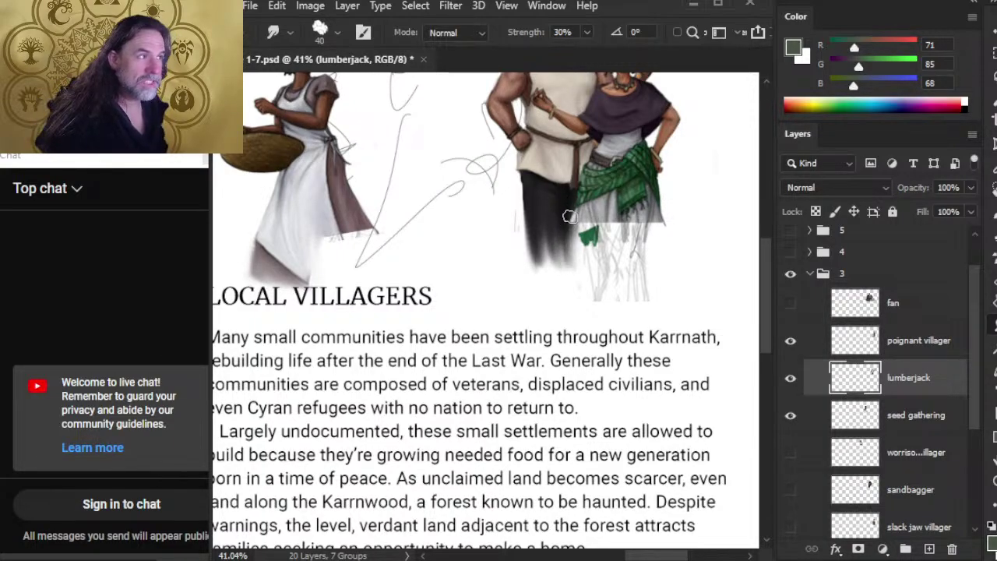
Lengthen the lumberjack's trouser legs toward the text and smooth them into a soft fade with the Smudge tool.
left_click_drag(574, 204, 574, 257)
left_click_drag(543, 195, 546, 271)
mouse_move(548, 213)
left_mouse_down()
mouse_move(549, 274)
mouse_move(539, 260)
mouse_move(525, 263)
left_mouse_up()
mouse_move(519, 208)
left_mouse_down()
mouse_move(536, 236)
mouse_move(543, 214)
mouse_move(551, 265)
mouse_move(539, 207)
mouse_move(548, 208)
mouse_move(540, 220)
mouse_move(536, 195)
mouse_move(548, 241)
mouse_move(549, 211)
mouse_move(558, 244)
mouse_move(549, 218)
mouse_move(560, 243)
mouse_move(553, 223)
mouse_move(564, 217)
mouse_move(570, 232)
mouse_move(569, 211)
mouse_move(566, 220)
mouse_move(476, 235)
mouse_move(566, 228)
mouse_move(572, 202)
mouse_move(556, 261)
mouse_move(573, 215)
mouse_move(568, 208)
mouse_move(568, 235)
mouse_move(550, 205)
mouse_move(588, 242)
mouse_move(561, 222)
mouse_move(585, 233)
mouse_move(545, 190)
mouse_move(587, 237)
left_mouse_up()
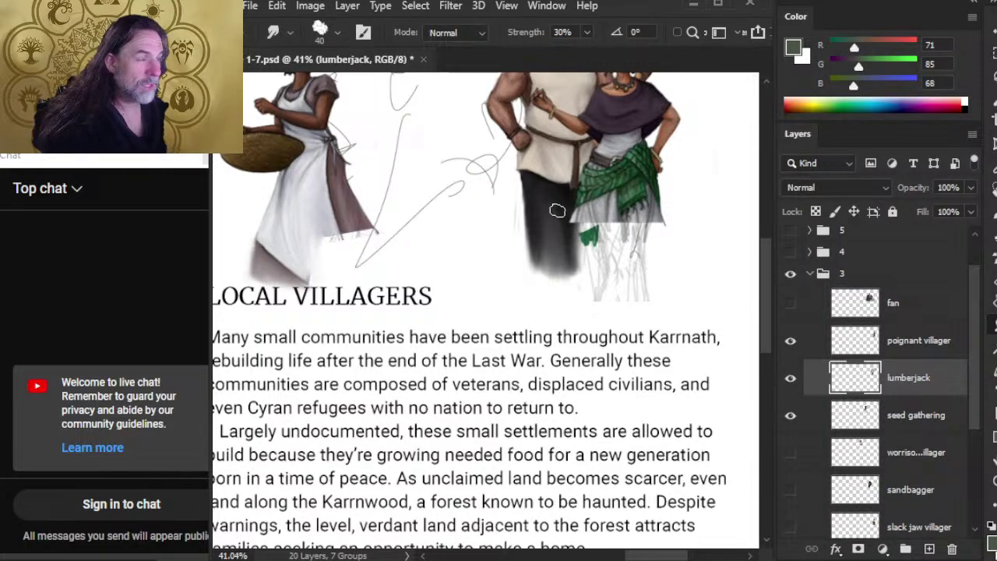
mouse_move(557, 211)
left_mouse_down()
mouse_move(577, 241)
mouse_move(576, 303)
mouse_move(539, 280)
left_mouse_up()
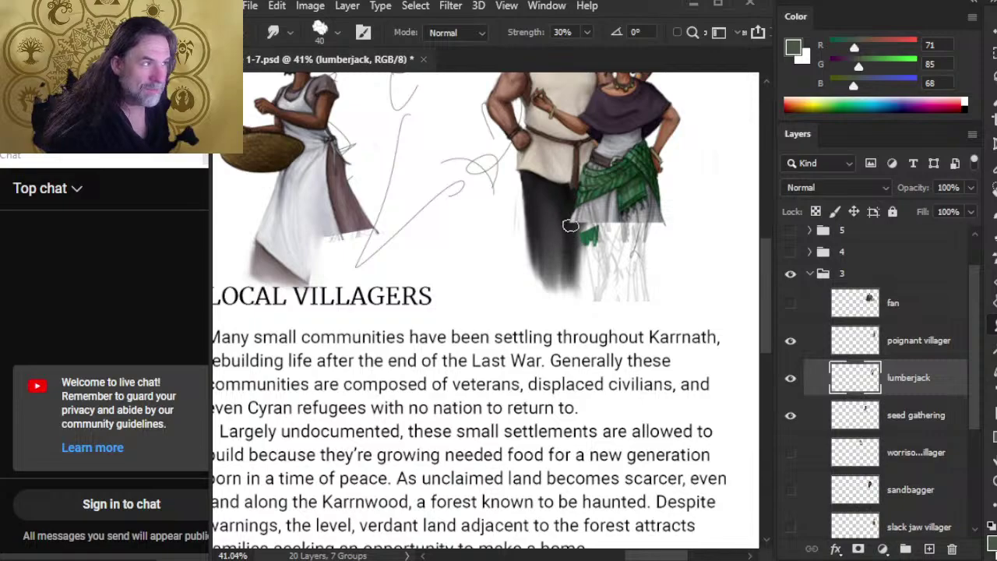
mouse_move(571, 248)
left_mouse_down()
mouse_move(577, 210)
mouse_move(574, 249)
mouse_move(552, 224)
mouse_move(556, 261)
mouse_move(548, 213)
mouse_move(534, 270)
mouse_move(544, 209)
mouse_move(543, 271)
mouse_move(550, 245)
mouse_move(555, 252)
mouse_move(559, 205)
mouse_move(560, 257)
mouse_move(557, 207)
mouse_move(551, 246)
mouse_move(545, 221)
mouse_move(549, 242)
mouse_move(552, 201)
mouse_move(557, 271)
mouse_move(567, 261)
mouse_move(580, 274)
mouse_move(560, 232)
mouse_move(571, 254)
mouse_move(574, 218)
mouse_move(582, 293)
mouse_move(538, 226)
left_mouse_up()
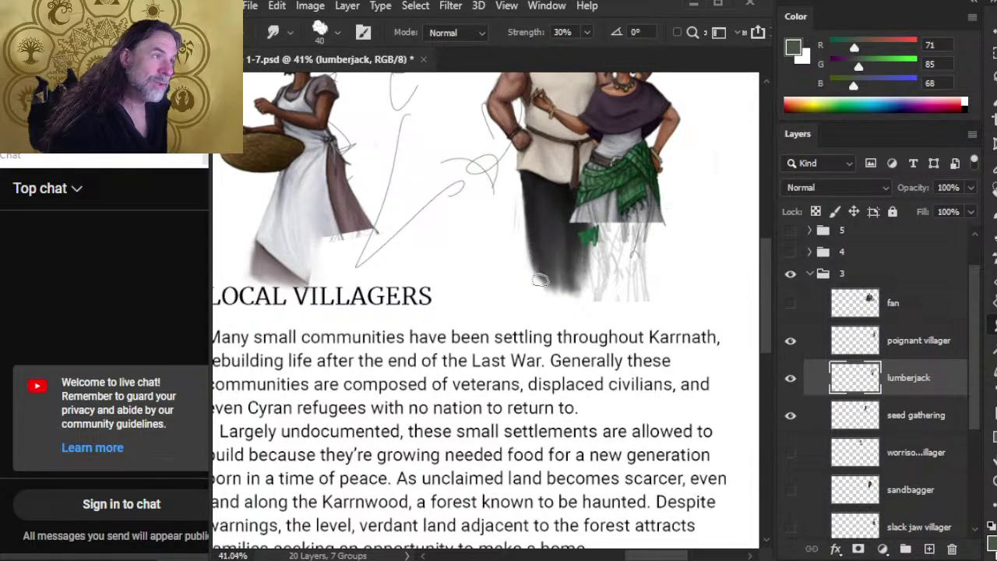
Show the fan layer, erase the lumberjack's trousers showing through the tan skirt with a 20 px eraser, and smudge the remaining edge.
left_click(790, 303)
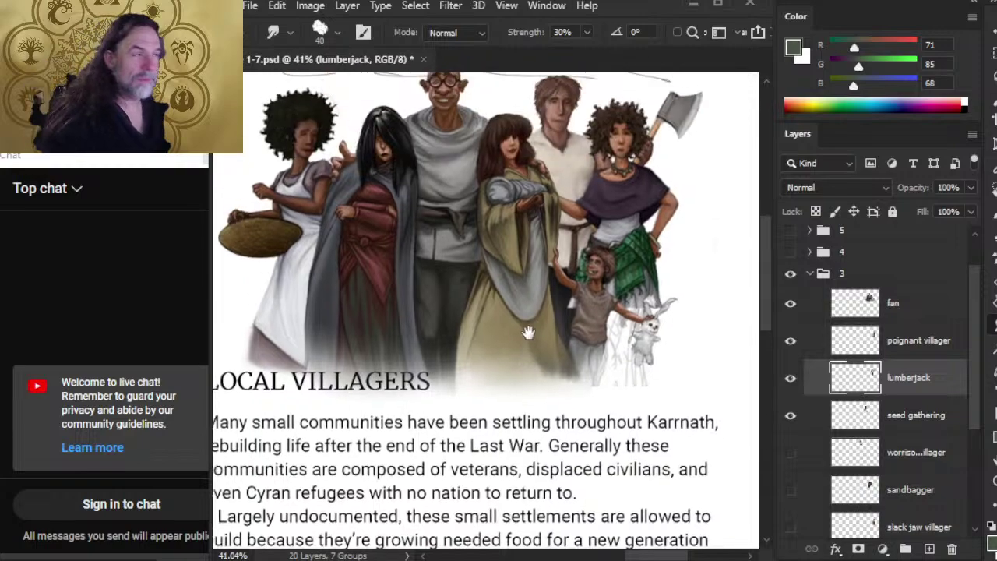
scroll(530, 257, "up", 3)
key("e")
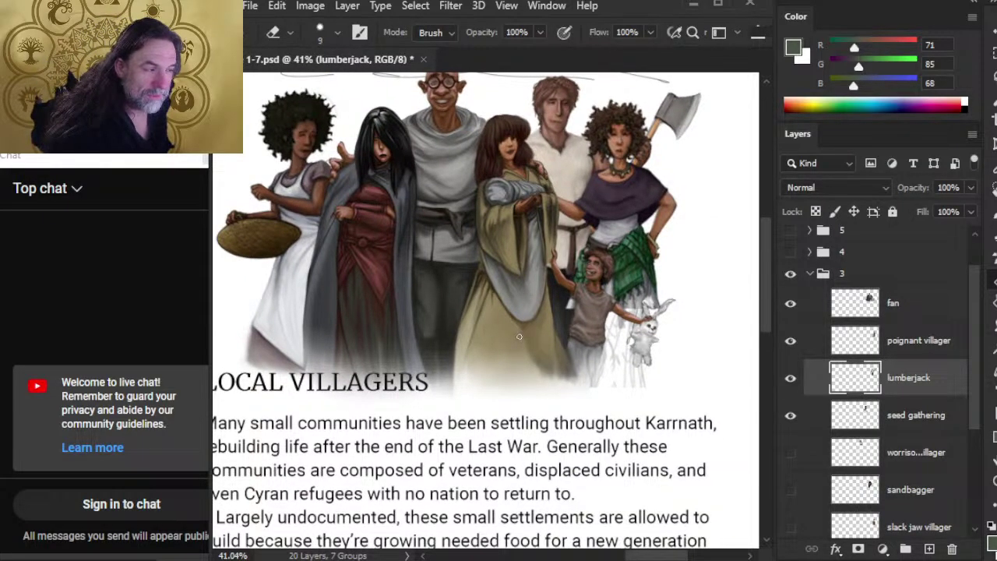
key("bracketright")
key("bracketright")
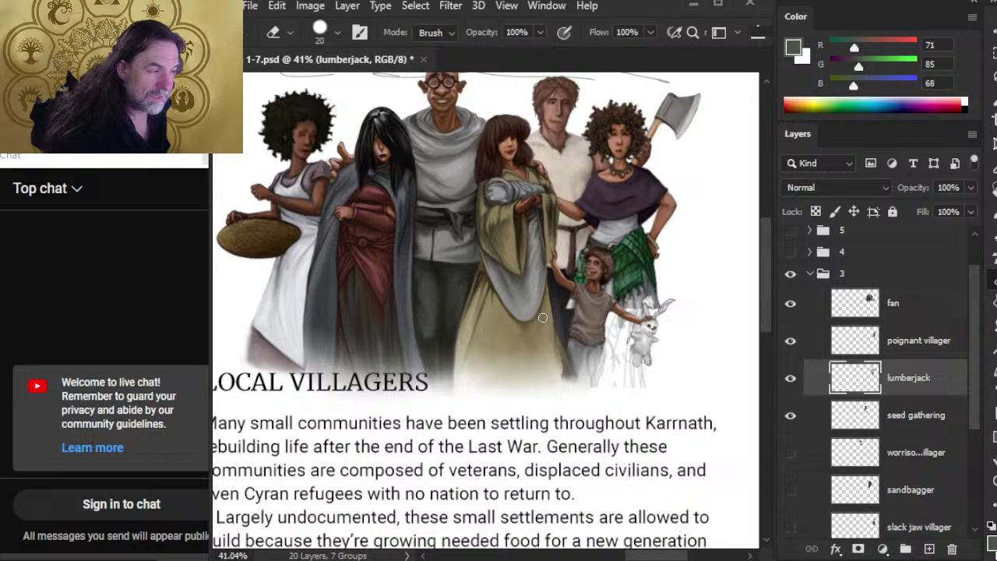
left_click_drag(558, 331, 567, 377)
key("r")
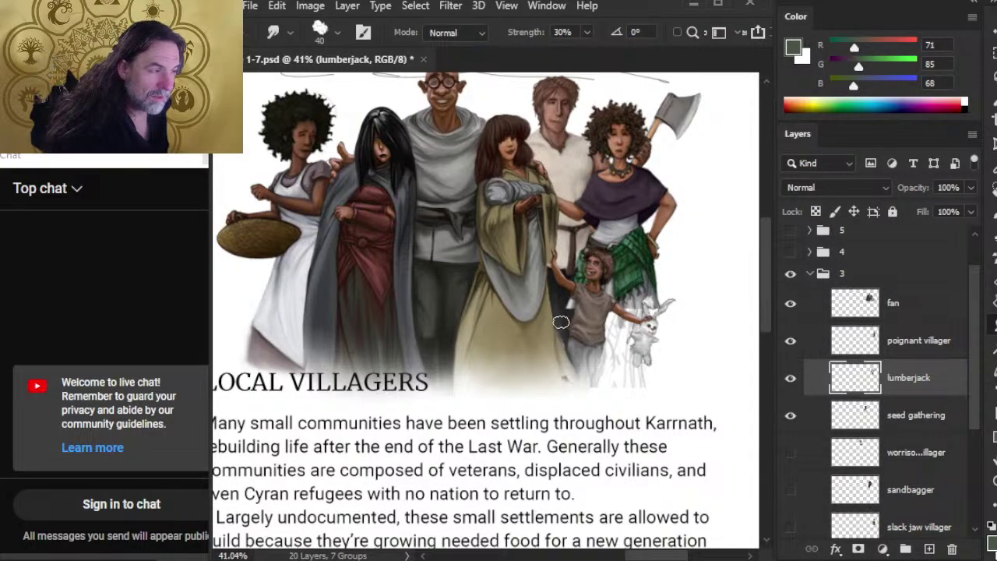
mouse_move(559, 356)
left_mouse_down()
mouse_move(575, 377)
mouse_move(552, 328)
mouse_move(566, 329)
mouse_move(572, 348)
mouse_move(585, 352)
mouse_move(567, 331)
mouse_move(589, 342)
mouse_move(575, 364)
mouse_move(583, 354)
mouse_move(602, 409)
mouse_move(580, 422)
mouse_move(591, 422)
mouse_move(569, 355)
mouse_move(591, 396)
mouse_move(583, 359)
left_mouse_up()
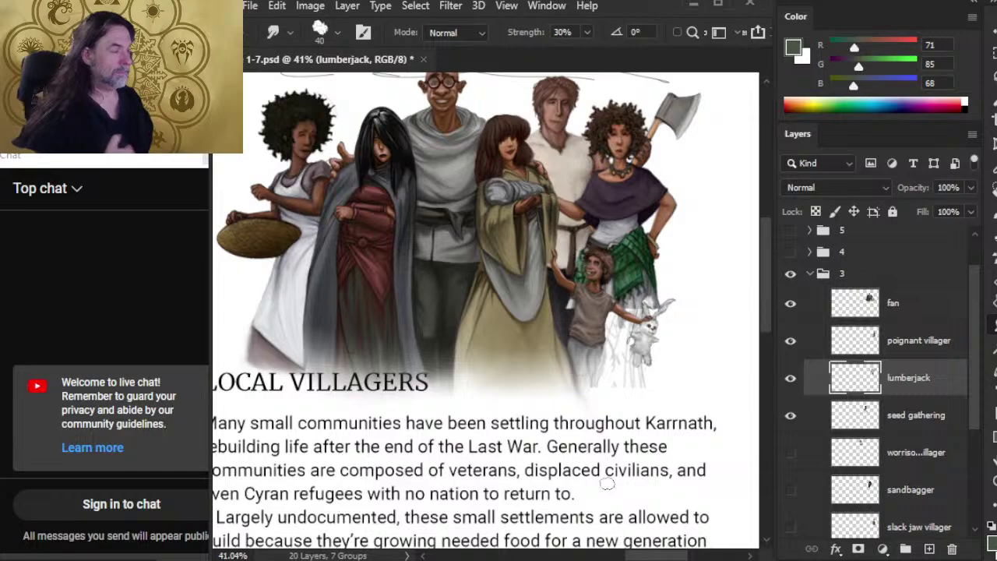
Hide the fan layer and smudge the poignant villager's pale skirt downward over the sketch lines with 40 px and 30 px brushes.
left_click(791, 304)
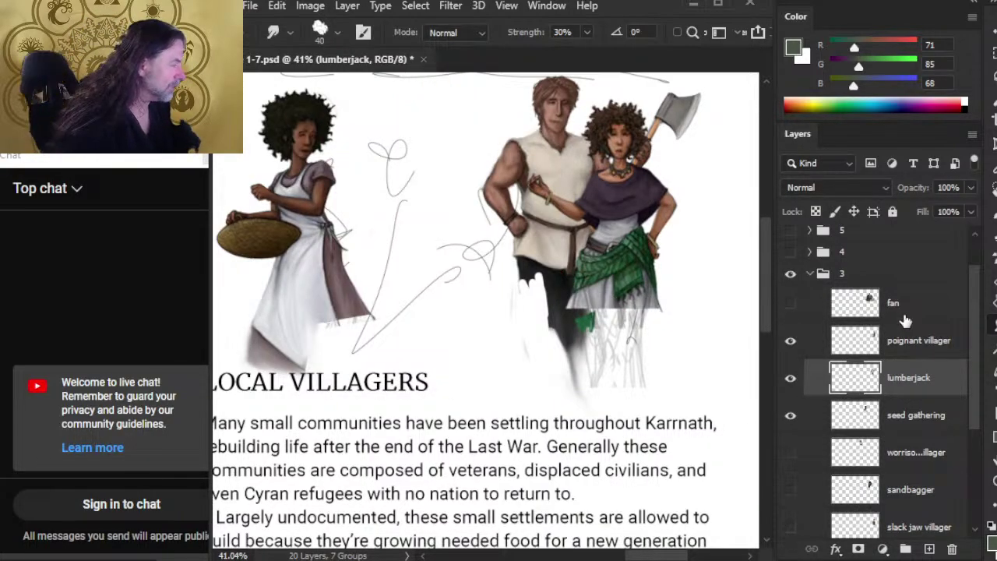
left_click(911, 341)
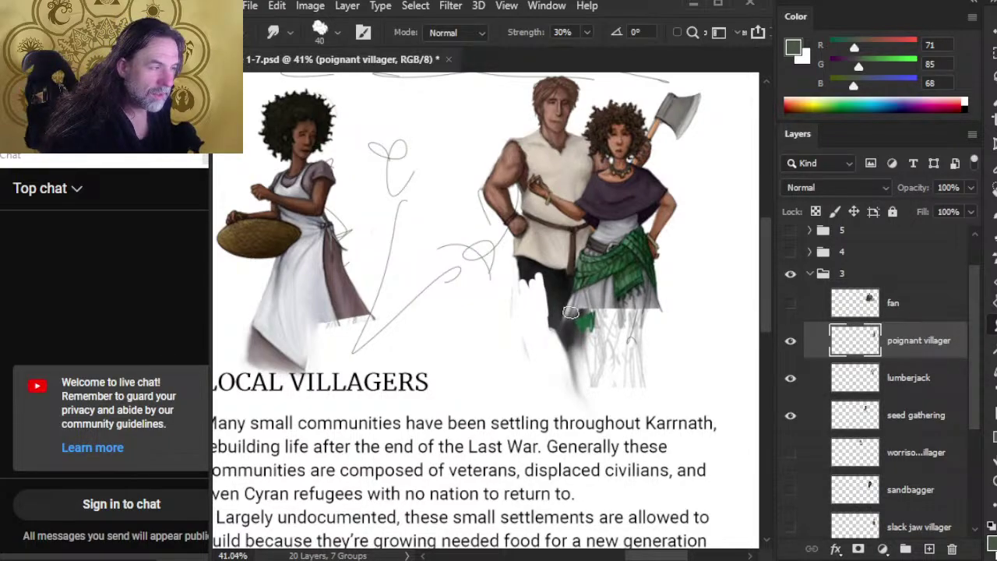
left_click_drag(571, 312, 557, 332)
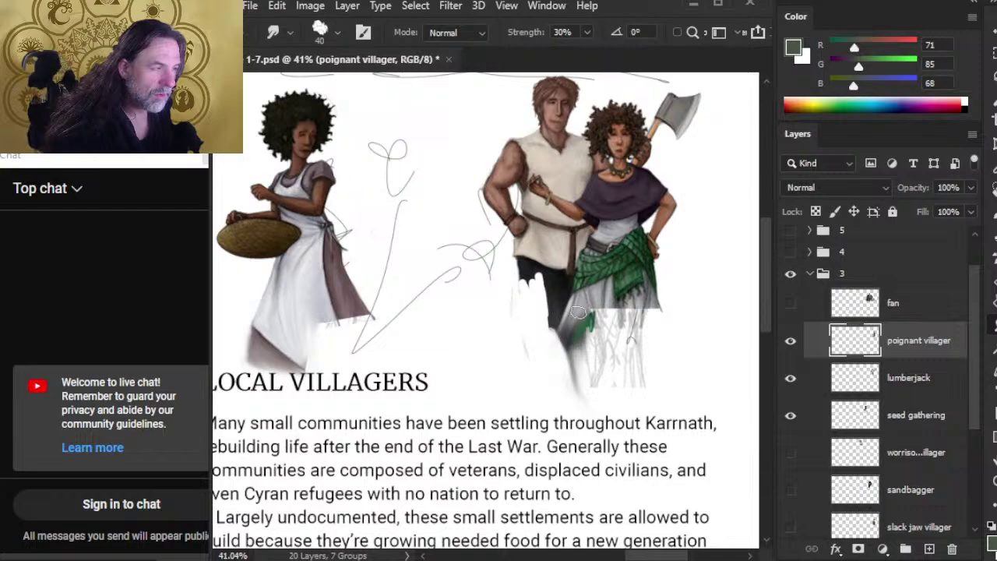
mouse_move(577, 312)
left_mouse_down()
mouse_move(591, 341)
mouse_move(594, 310)
left_mouse_up()
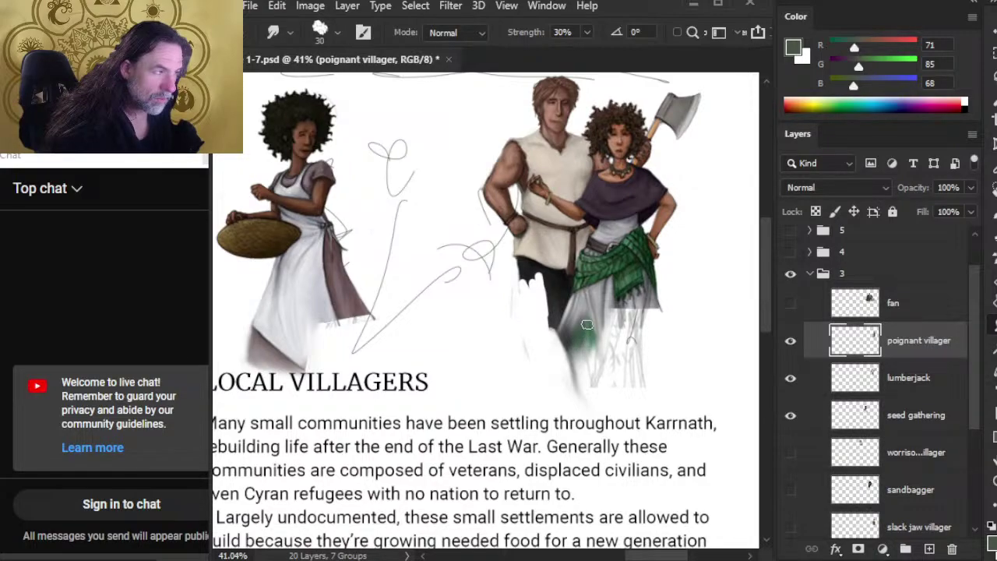
key("bracketleft")
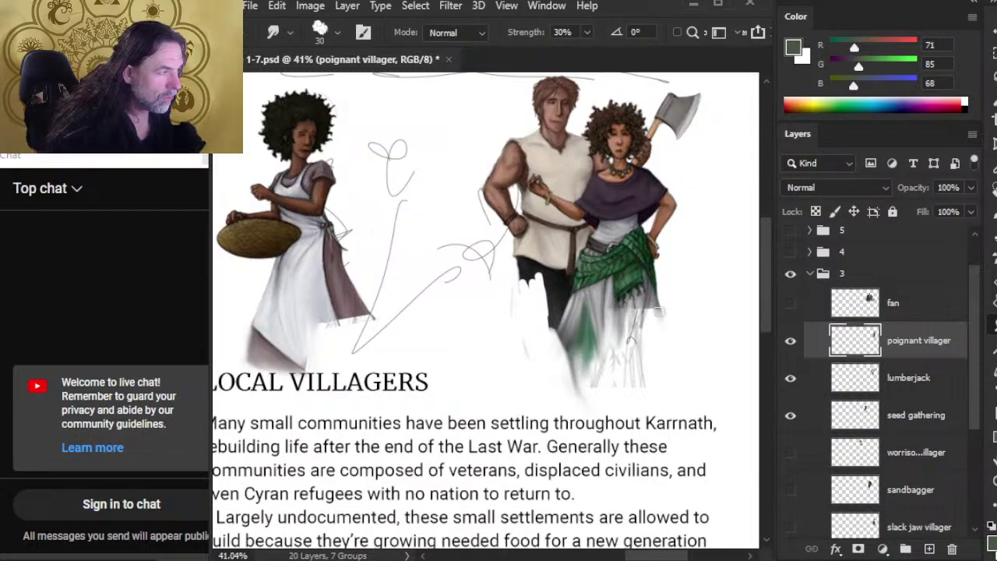
Show the fan layer and extend the poignant villager's skirt behind the child and toy rabbit, smudging at 35 px and 50% strength.
left_click(791, 303)
key("bracketright")
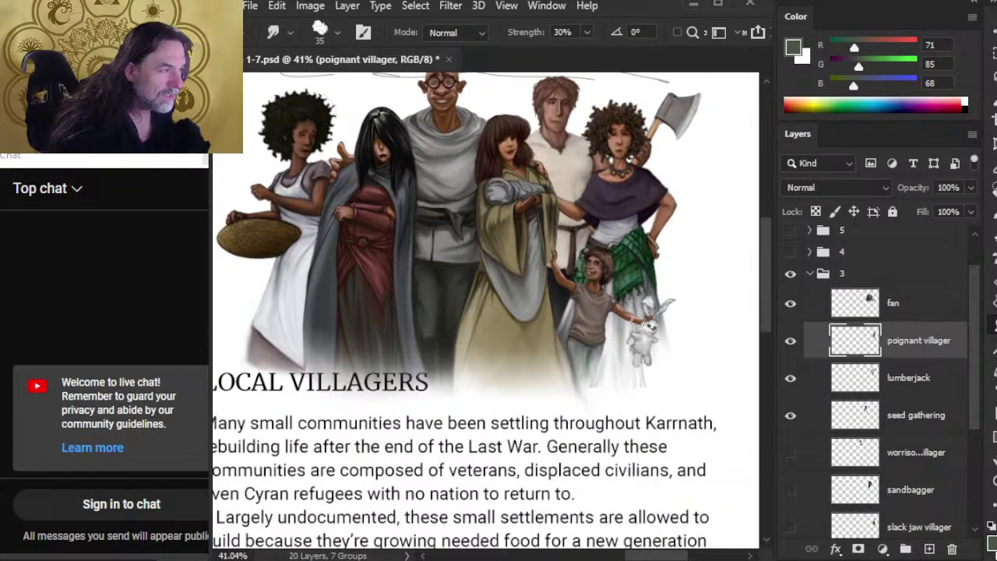
key("5")
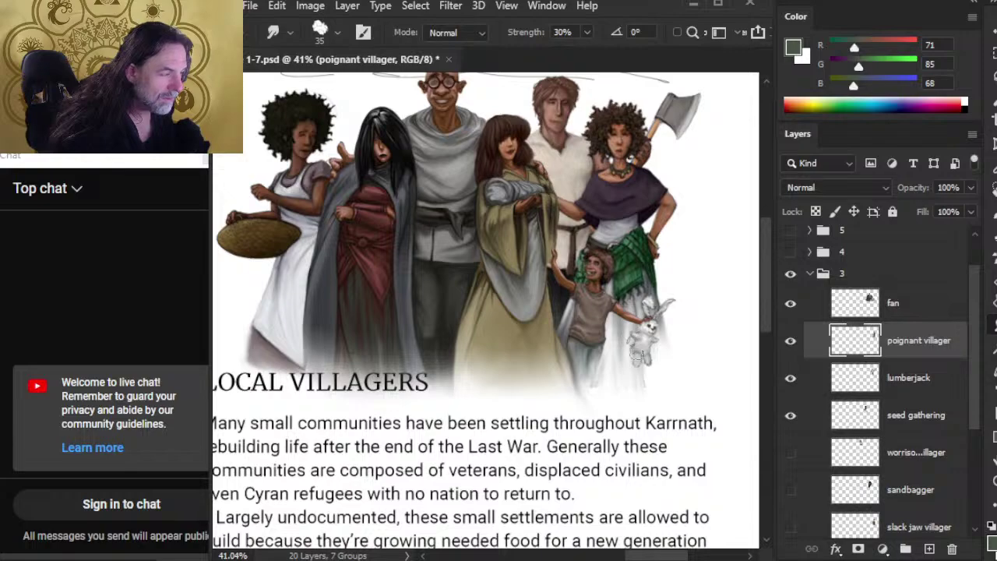
mouse_move(645, 321)
left_mouse_down()
mouse_move(663, 371)
mouse_move(640, 328)
mouse_move(634, 340)
mouse_move(624, 334)
mouse_move(626, 319)
mouse_move(616, 340)
mouse_move(604, 320)
mouse_move(602, 347)
mouse_move(610, 309)
mouse_move(608, 381)
mouse_move(607, 314)
left_mouse_up()
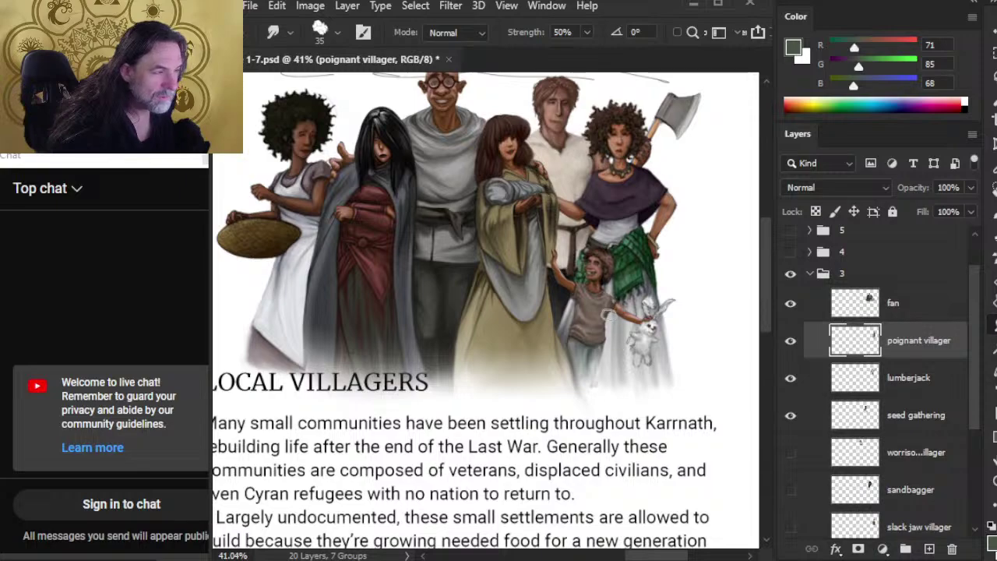
mouse_move(602, 366)
left_mouse_down()
mouse_move(604, 320)
mouse_move(597, 378)
left_mouse_up()
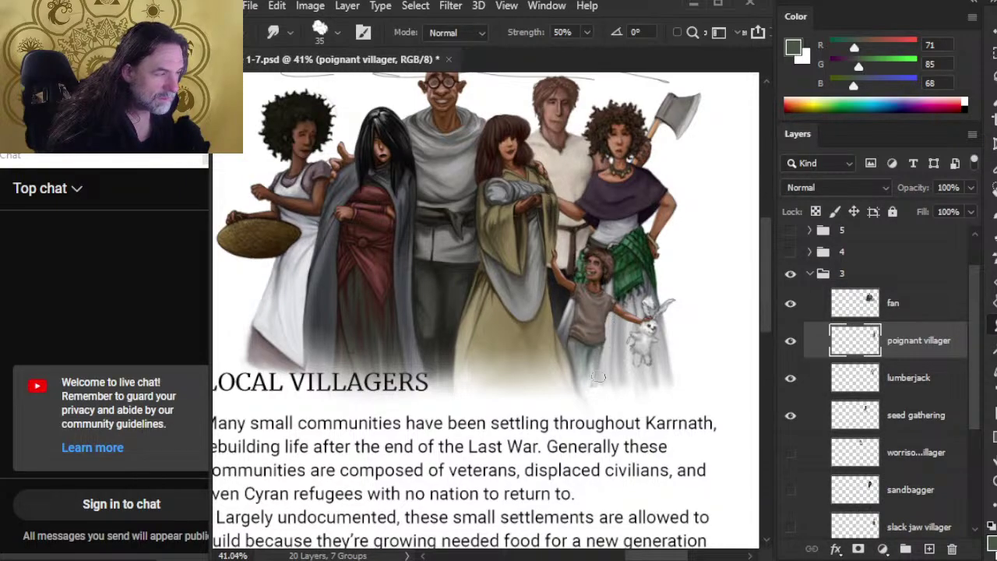
mouse_move(606, 340)
left_mouse_down()
mouse_move(601, 384)
mouse_move(608, 343)
mouse_move(602, 376)
mouse_move(614, 348)
mouse_move(613, 400)
mouse_move(624, 344)
mouse_move(646, 397)
mouse_move(645, 368)
mouse_move(654, 376)
mouse_move(633, 395)
mouse_move(602, 372)
left_mouse_up()
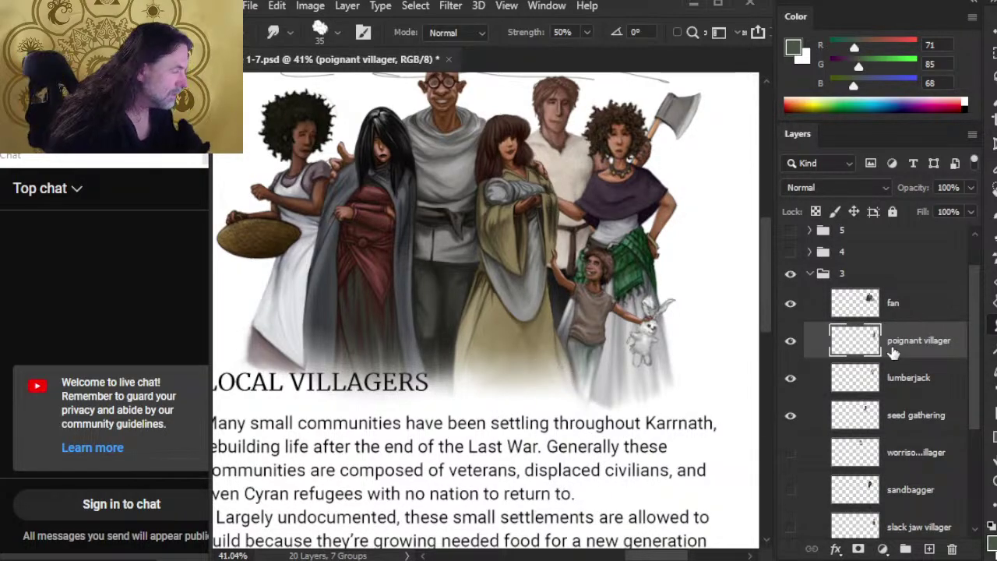
On the lumberjack layer, paint a sampled dark trouser colour into the gap beside the tan skirt and blend it with the Smudge tool.
left_click(852, 394)
key("b")
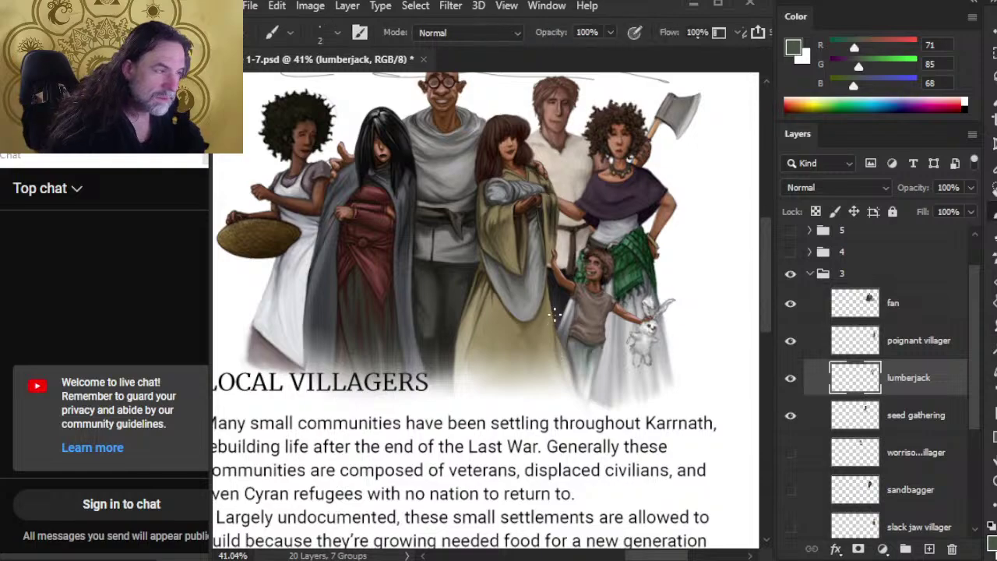
left_click(562, 352, "alt")
left_click_drag(572, 368, 590, 401)
key("r")
mouse_move(553, 348)
left_mouse_down()
mouse_move(598, 404)
mouse_move(592, 397)
mouse_move(588, 407)
mouse_move(569, 355)
mouse_move(588, 395)
mouse_move(562, 352)
mouse_move(582, 391)
mouse_move(547, 349)
left_mouse_up()
key("b")
key("r")
key("b")
key("r")
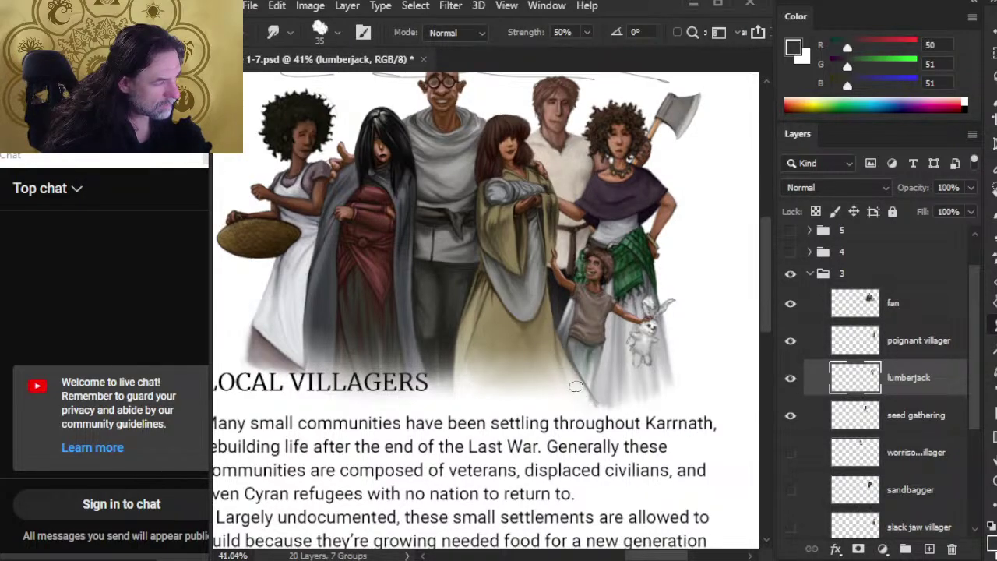
Refine the dark trouser sliver between the tan skirt and the child by alternating a fine brush with a 35 px Smudge brush.
key("b")
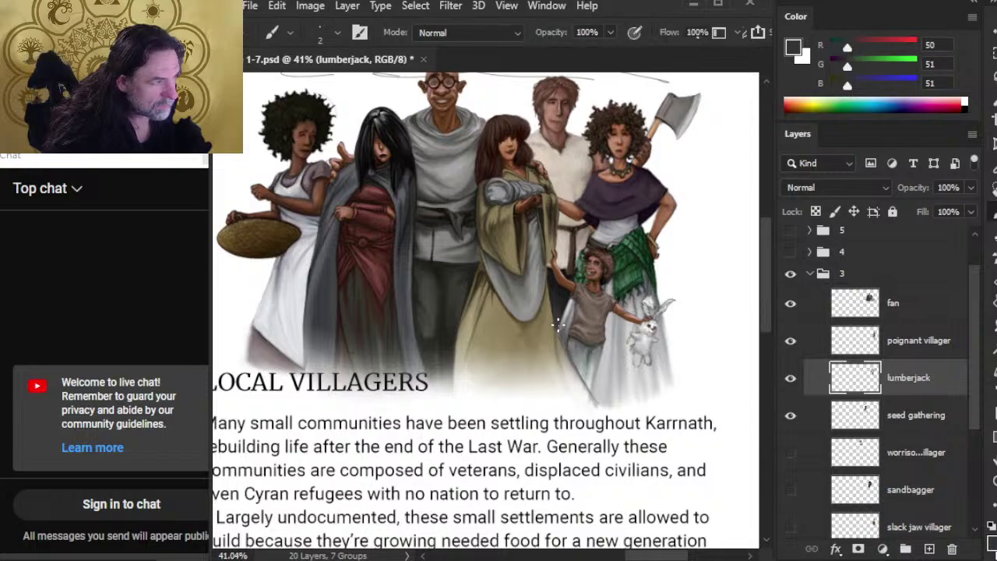
key("r")
key("b")
key("r")
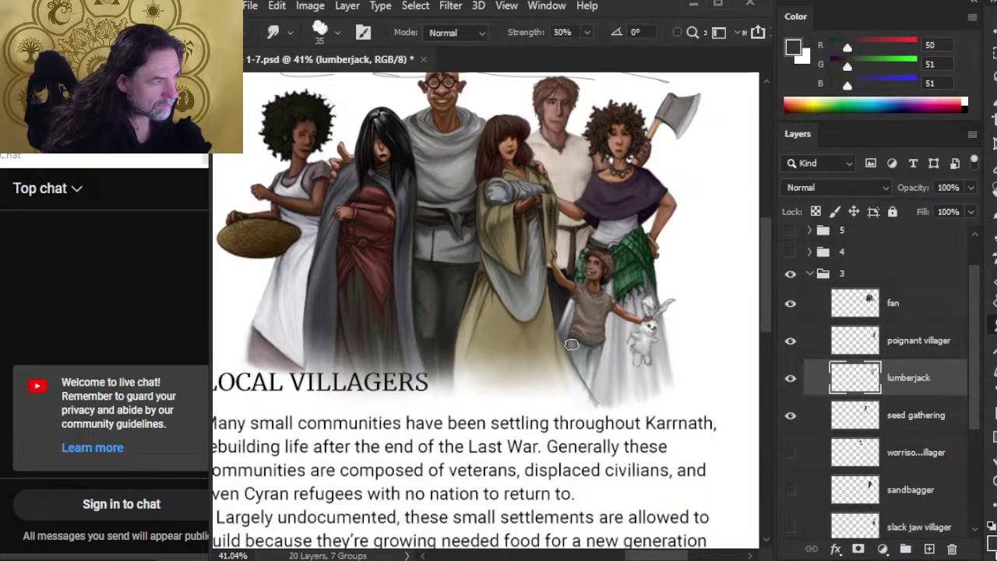
key("b")
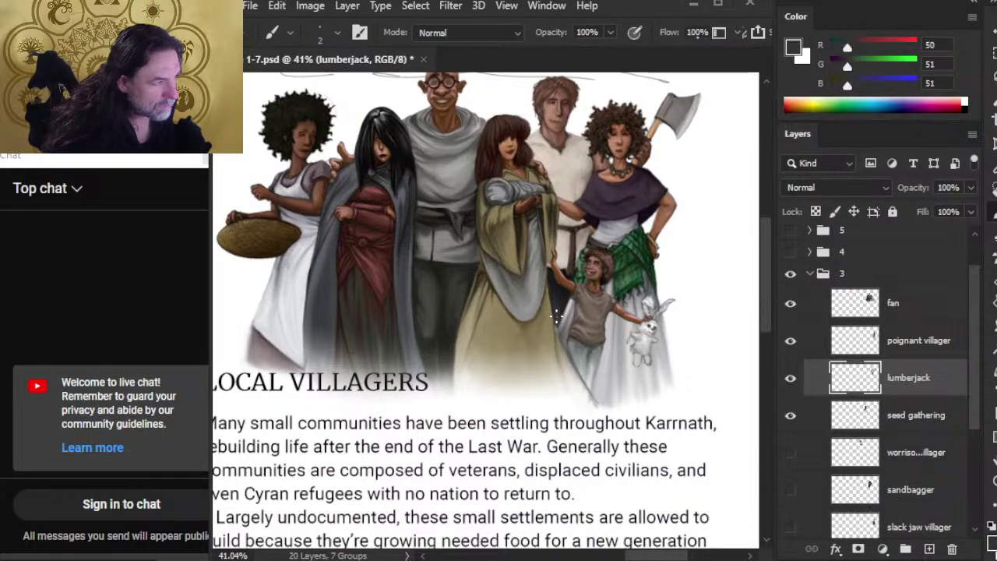
key("r")
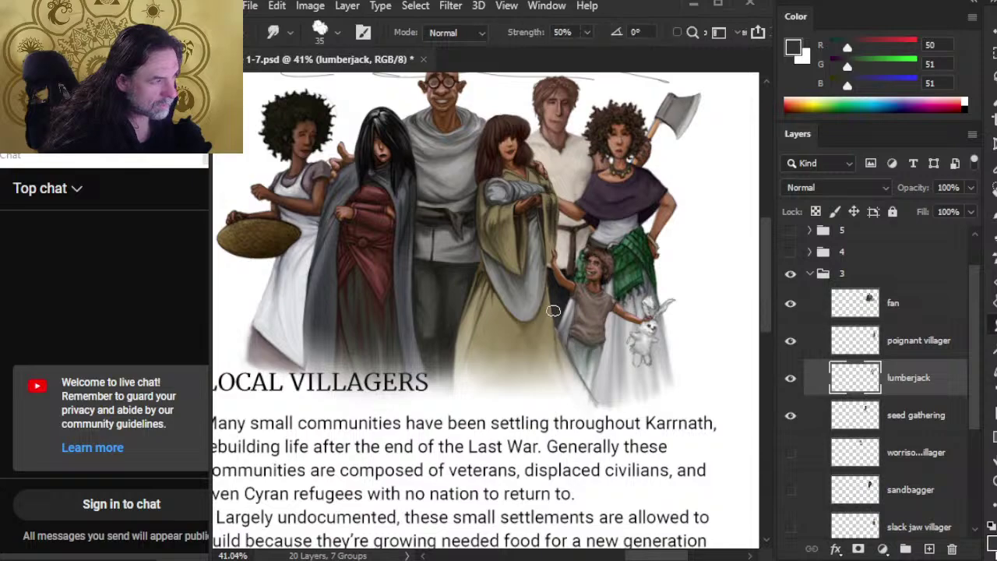
key("b")
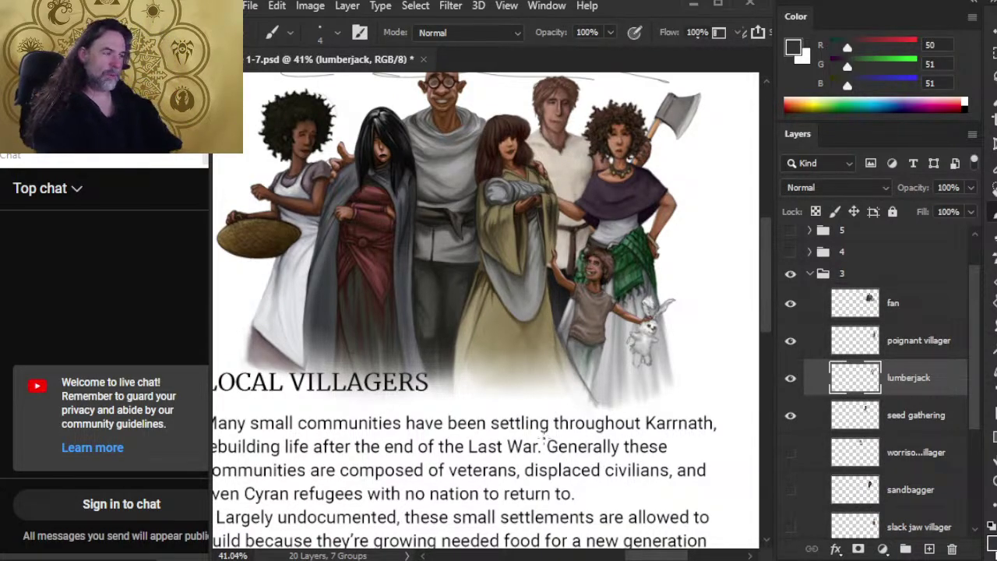
On the poignant villager layer, soften the pale skirt's lower edge behind the child, smudging with a 35 px brush at 30% strength.
key("z")
left_click_drag(518, 356, 463, 382)
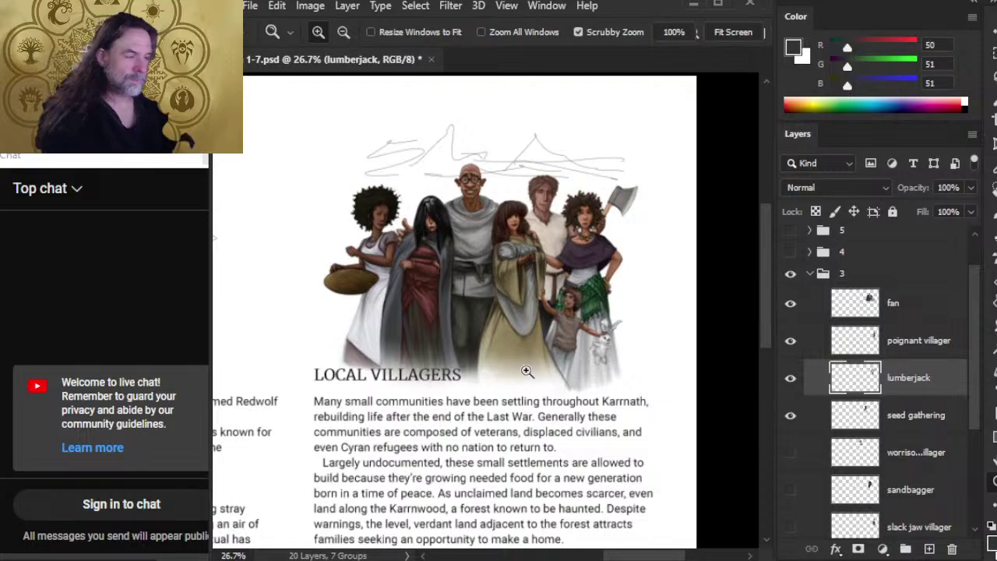
left_click_drag(528, 372, 549, 377)
key("r")
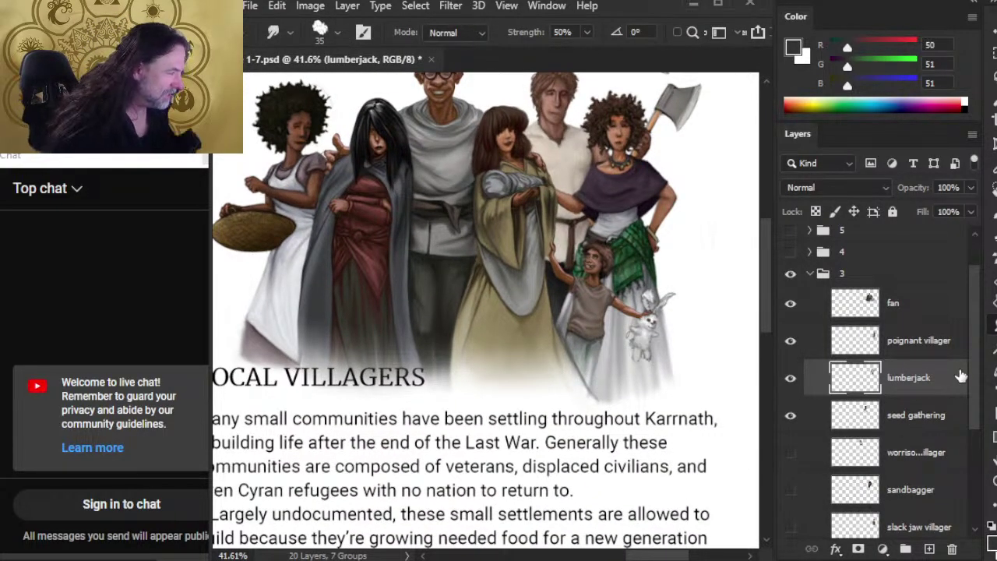
left_click(947, 346)
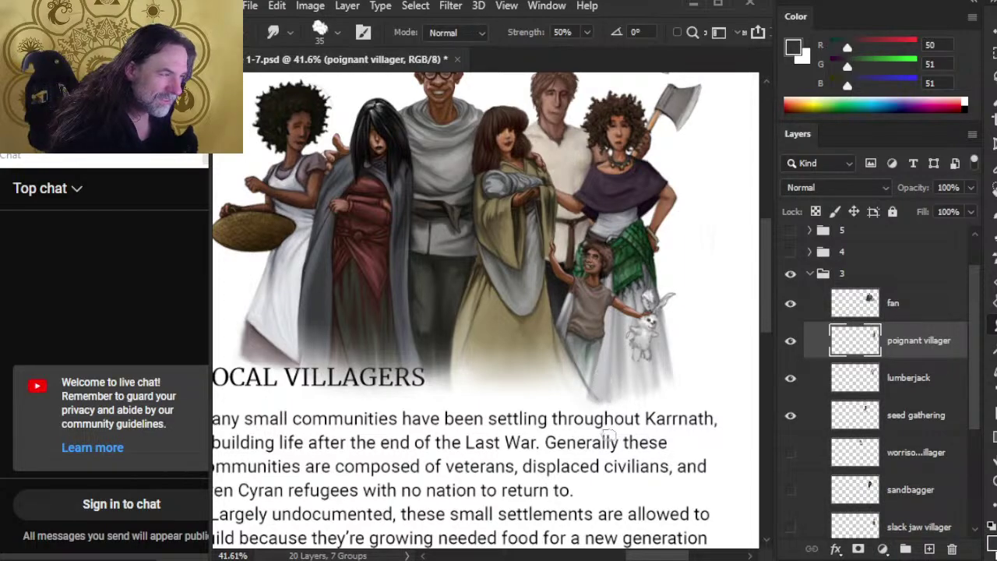
key("e")
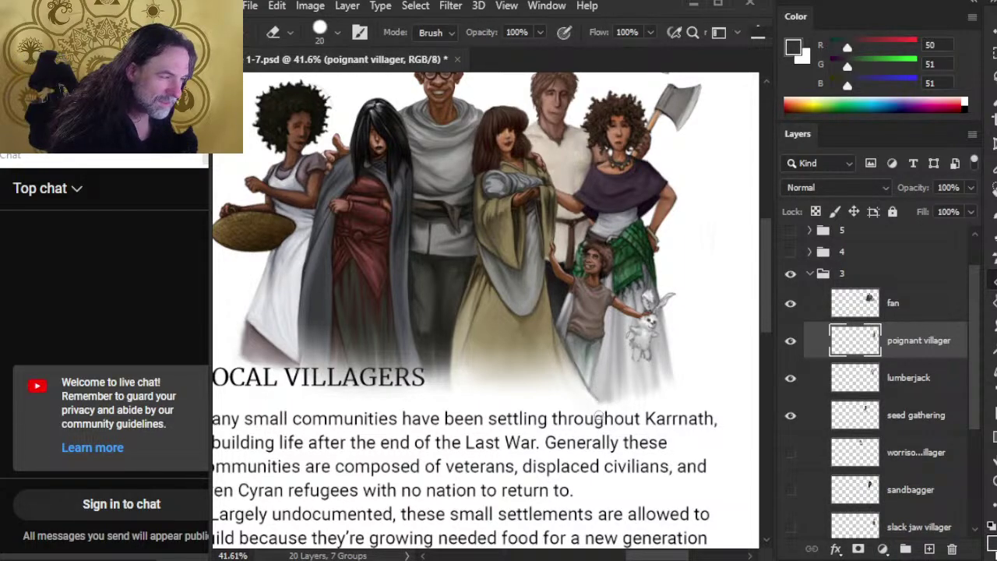
key("r")
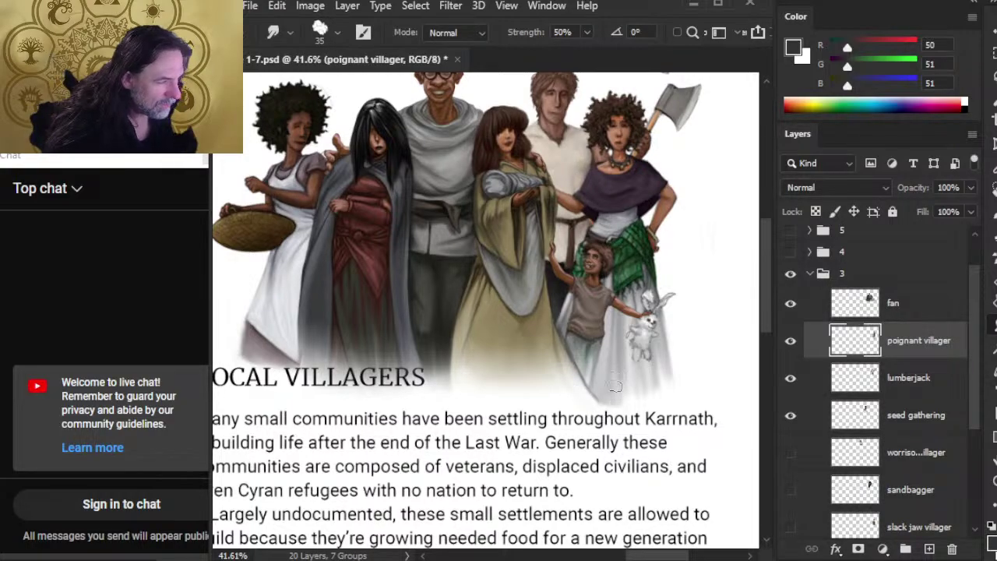
key("3")
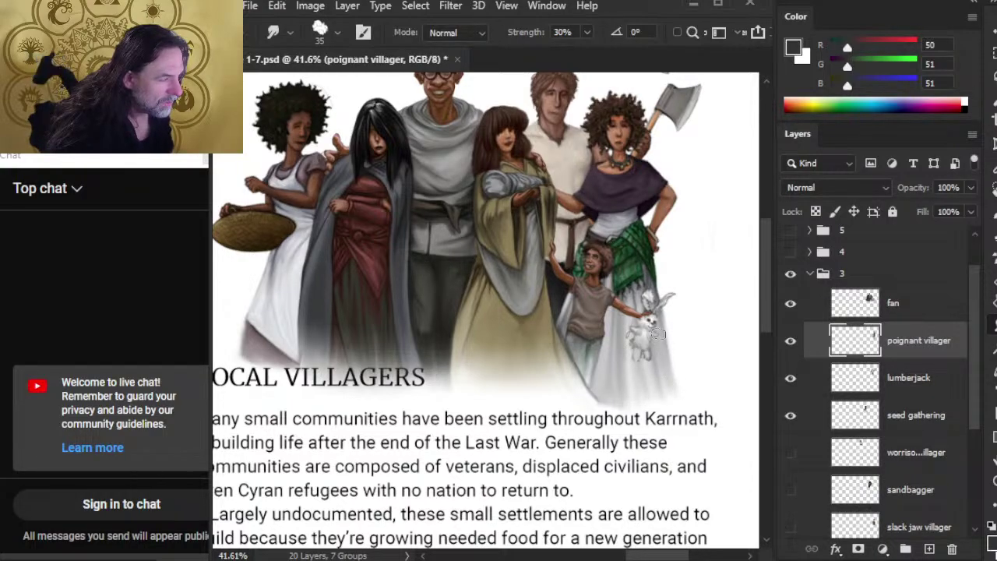
key("z")
left_click_drag(659, 424, 612, 462)
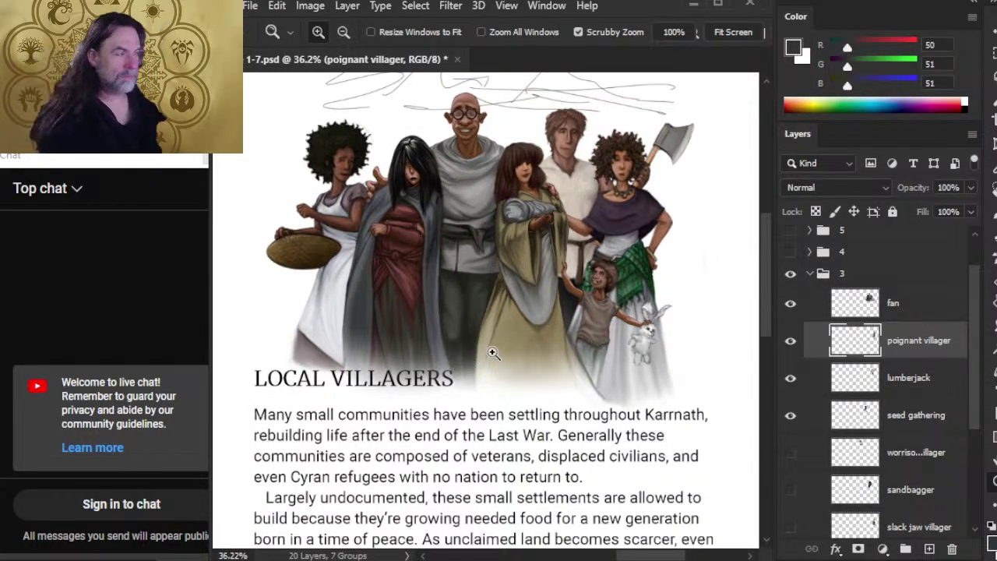
Delete the rough sketch layer, Layer 7, from group 3.
left_click_drag(583, 345, 491, 296)
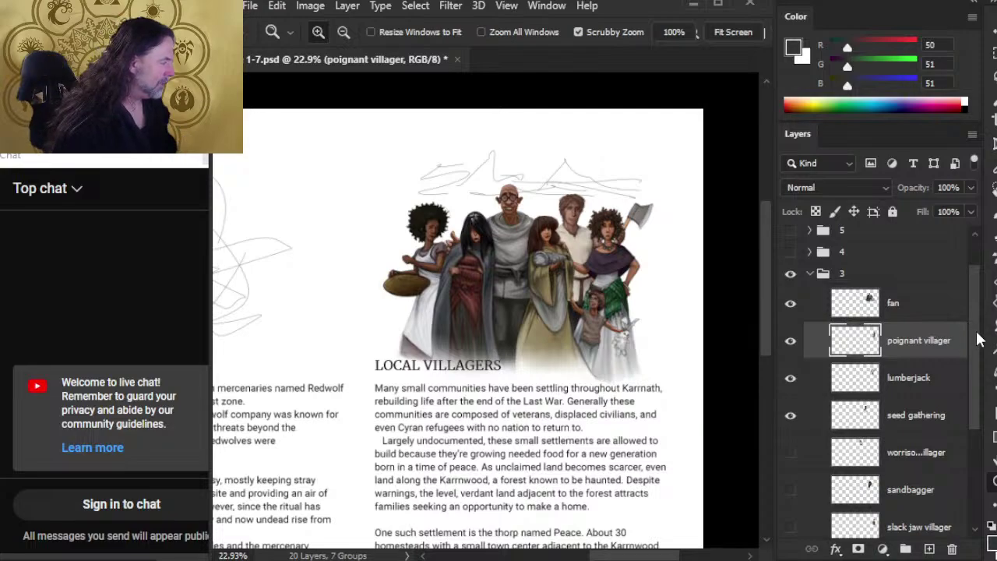
scroll(966, 343, "down", 5)
left_click(922, 435)
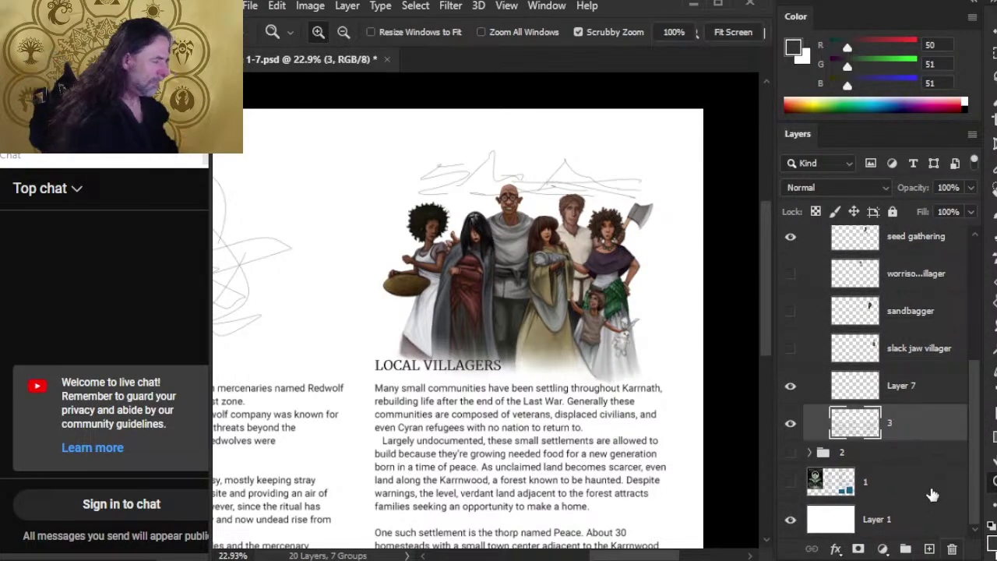
left_click(934, 392)
key("Delete")
Check what the text layer 3 contains by toggling its visibility, and fully lock that layer.
left_click(789, 435)
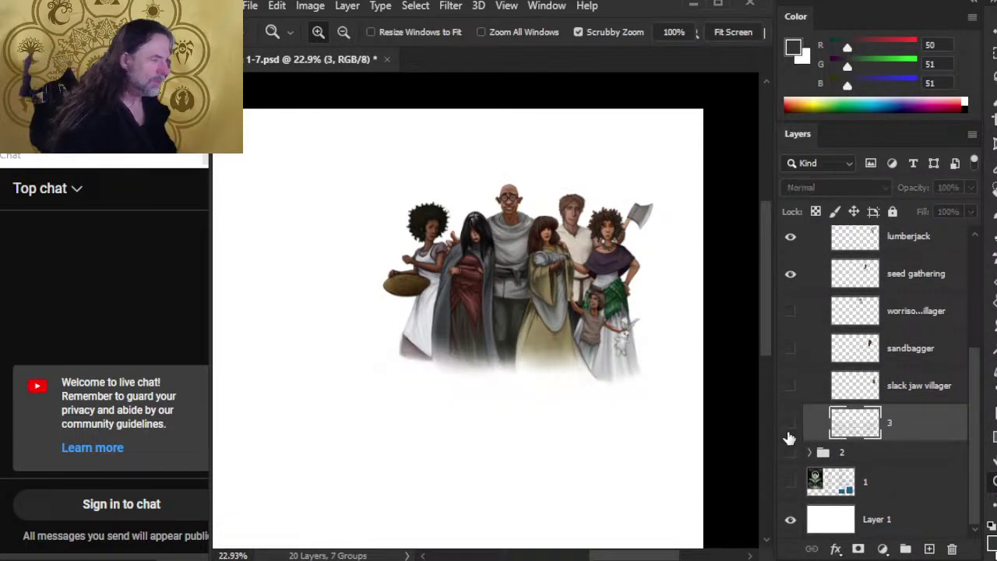
left_click(790, 437)
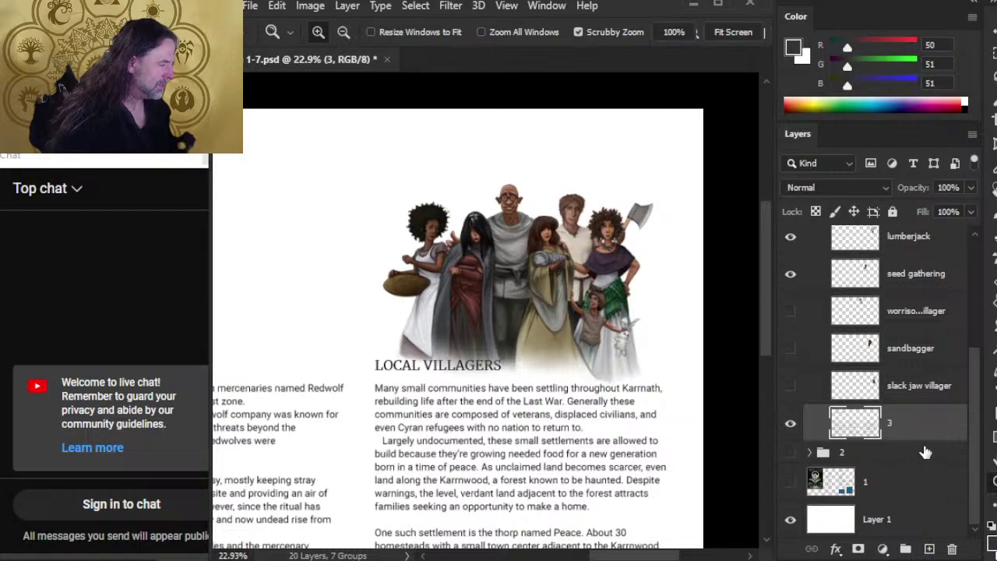
left_click(892, 211)
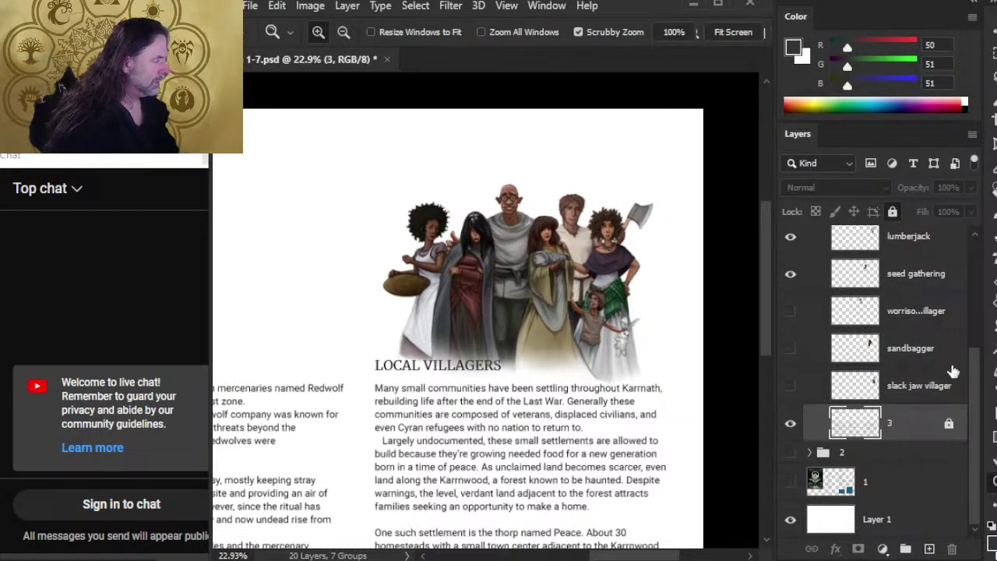
Delete the three hidden layers worrisome villager, sandbagger and slack jaw villager from group 3.
left_click(913, 324)
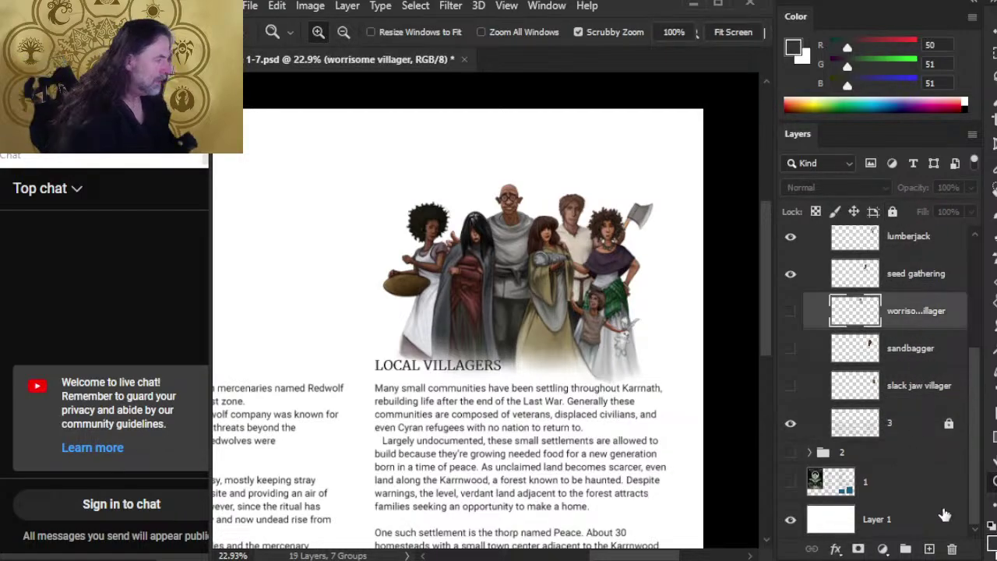
key("Delete")
key("Delete")
key("Delete")
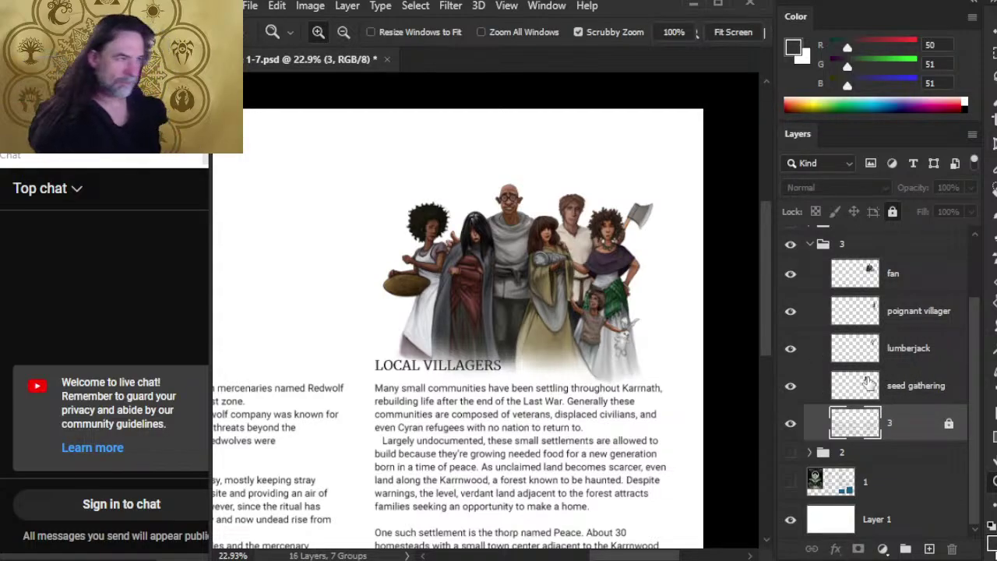
Group the four layers from seed gathering to fan as "foks" and add a new empty layer directly beneath that group.
left_click(915, 386)
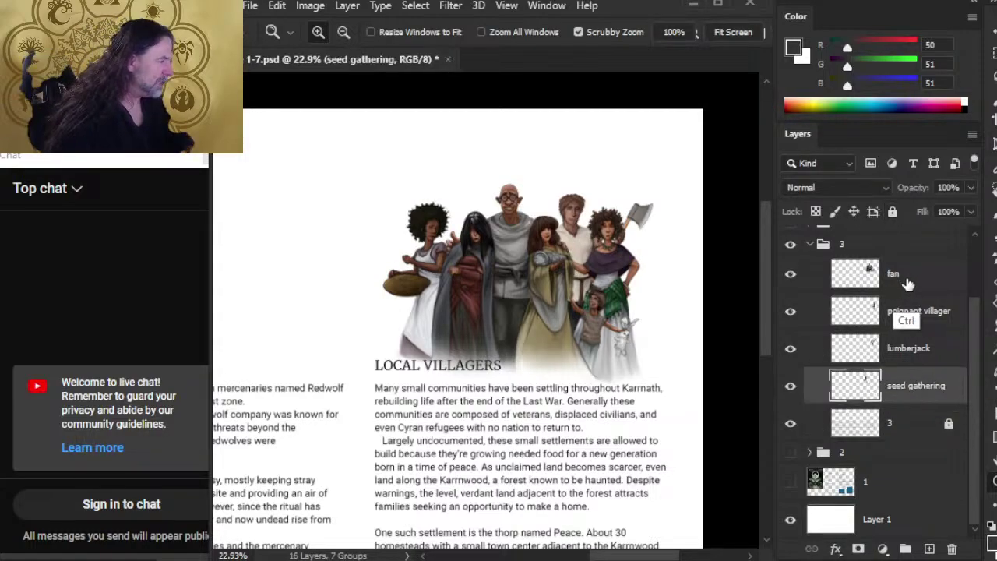
left_click(905, 279, "shift")
key("ctrl+g")
key("ctrl+f")
double_click(878, 346)
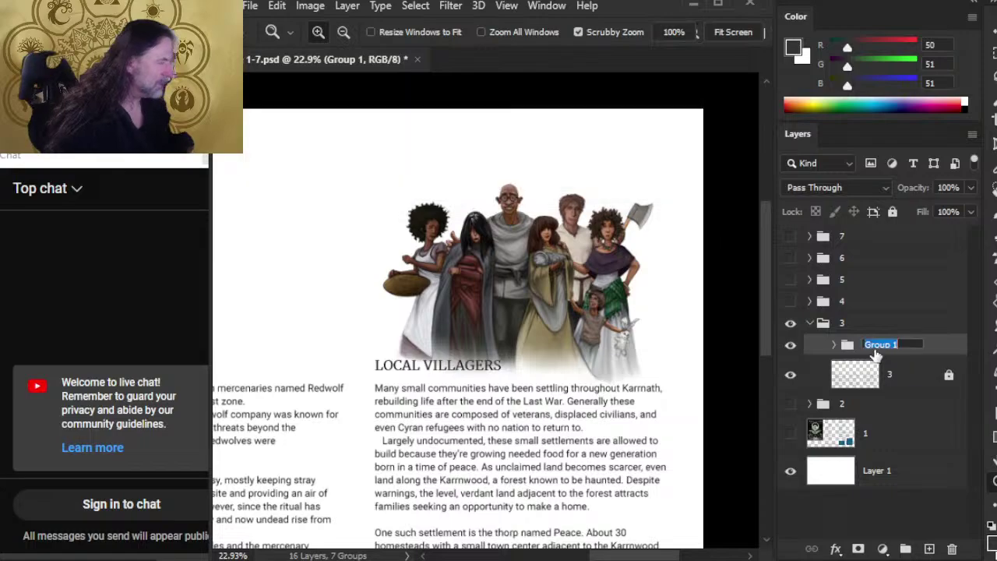
type("foks")
key("Return")
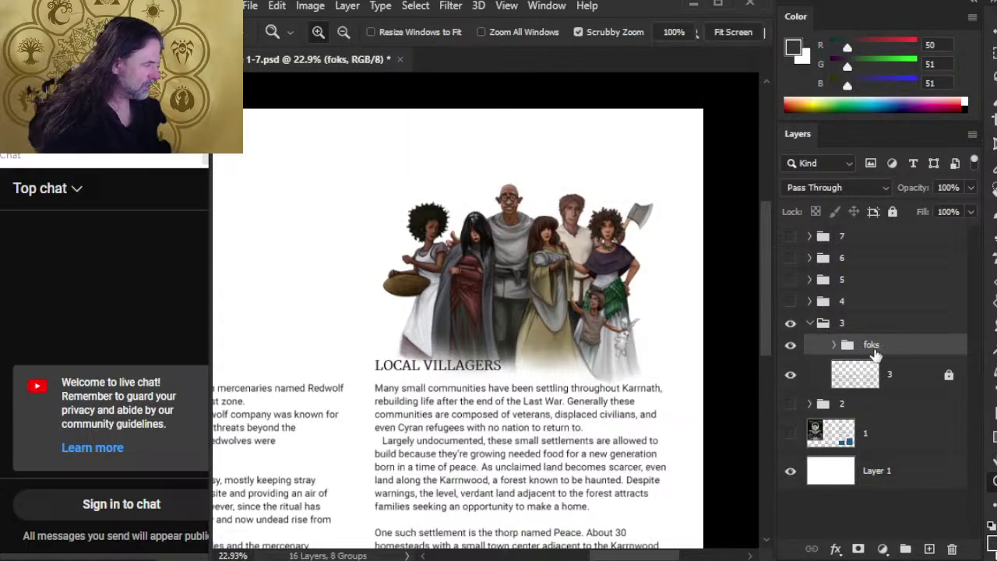
left_click(928, 549)
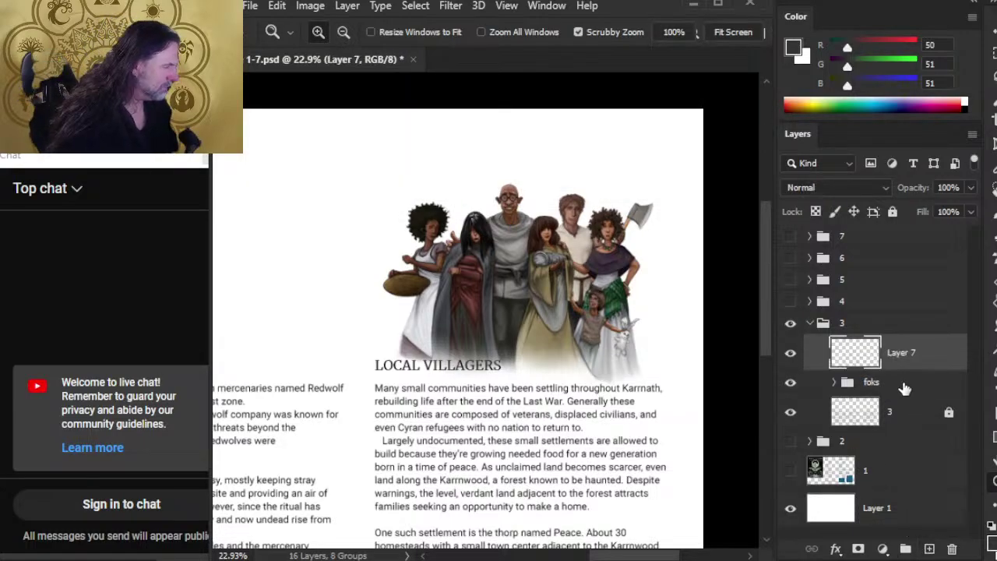
left_click_drag(900, 354, 902, 398)
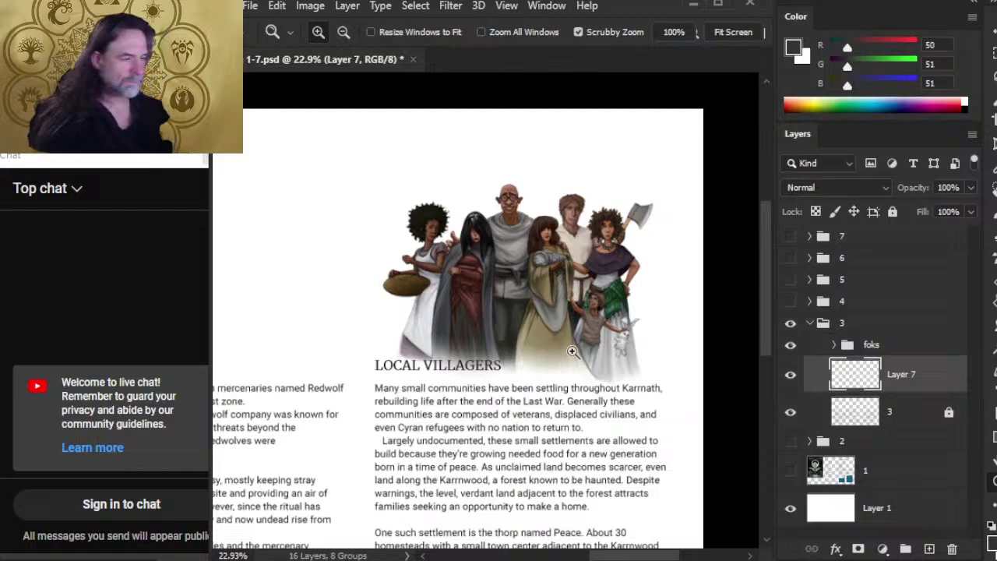
Reposition the foks group slightly over the LOCAL VILLAGERS column, judging its placement against the whole spread.
left_click(856, 349)
key("v")
left_click_drag(632, 427, 657, 401)
key("z")
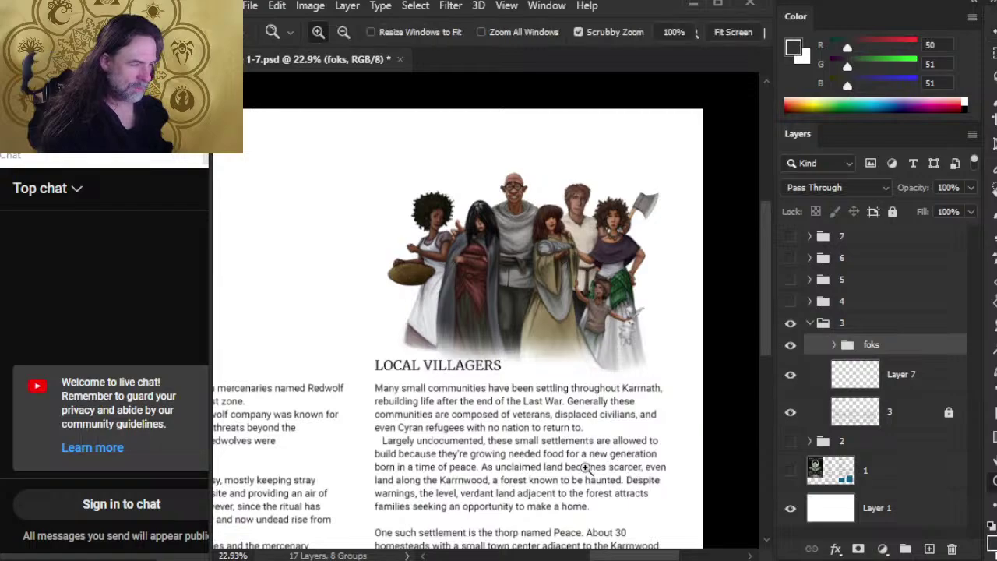
left_click_drag(662, 473, 517, 472)
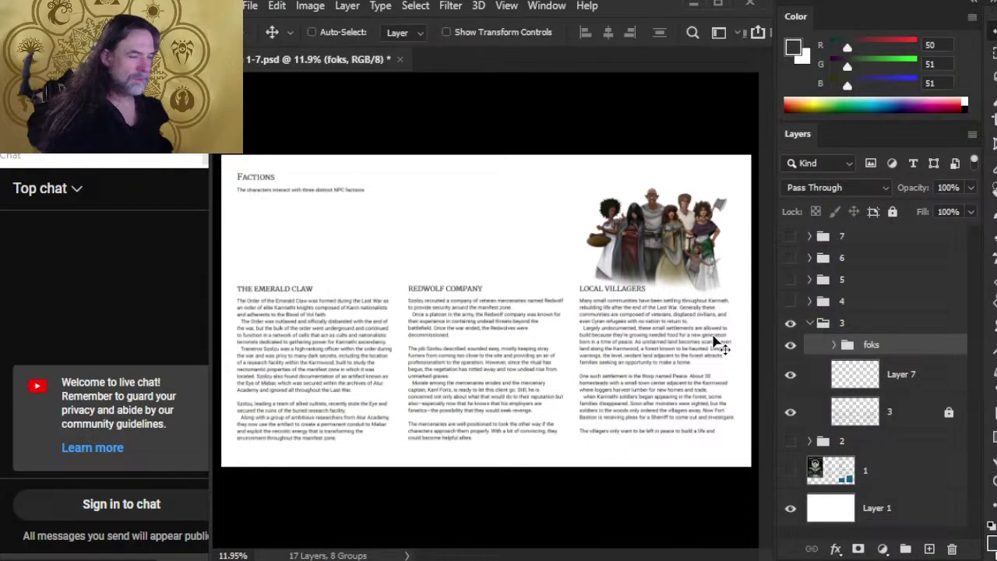
mouse_move(713, 337)
left_mouse_down()
mouse_move(717, 276)
mouse_move(713, 333)
left_mouse_up()
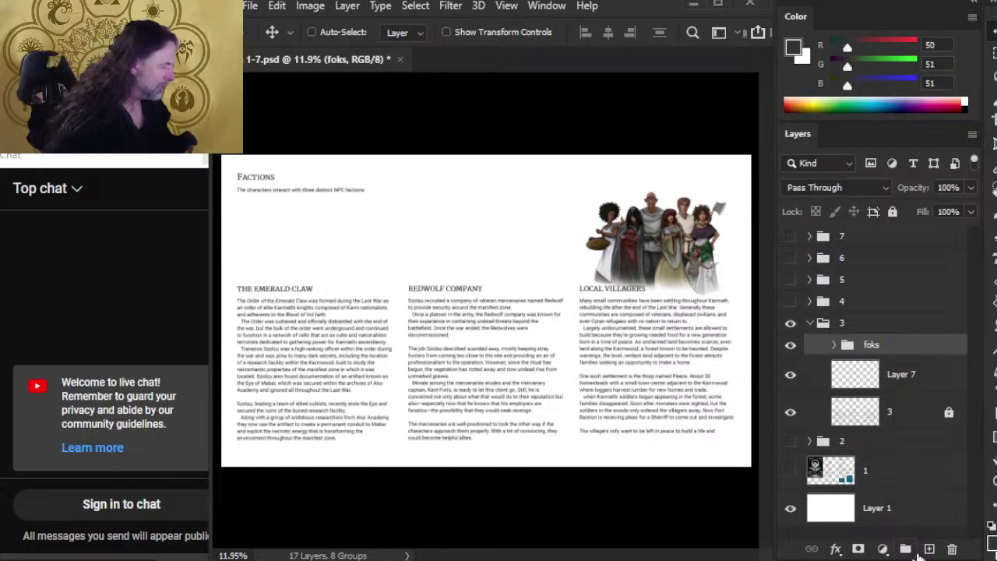
Add a layer mask to the foks group and paint a straight black 100 px stroke hiding the artwork behind the LOCAL VILLAGERS heading.
left_click(857, 549)
key("z")
mouse_move(677, 335)
left_mouse_down()
mouse_move(707, 289)
mouse_move(545, 289)
left_mouse_up()
key("b")
key("bracketright")
key("bracketright")
key("bracketright")
key("bracketright")
key("bracketright")
key("bracketright")
key("bracketright")
key("bracketright")
key("bracketright")
key("bracketright")
key("bracketright")
key("bracketright")
key("bracketright")
key("bracketright")
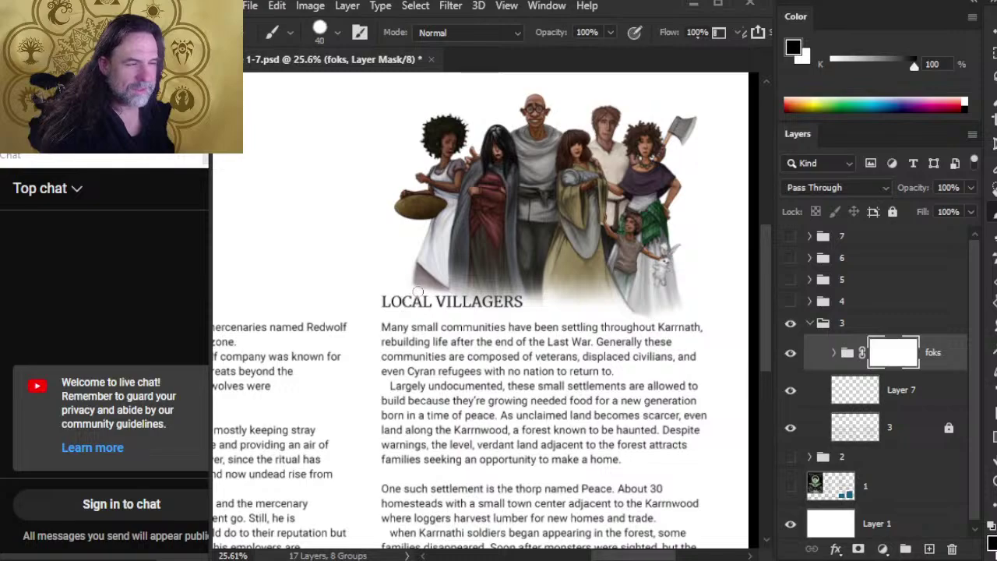
key("shift")
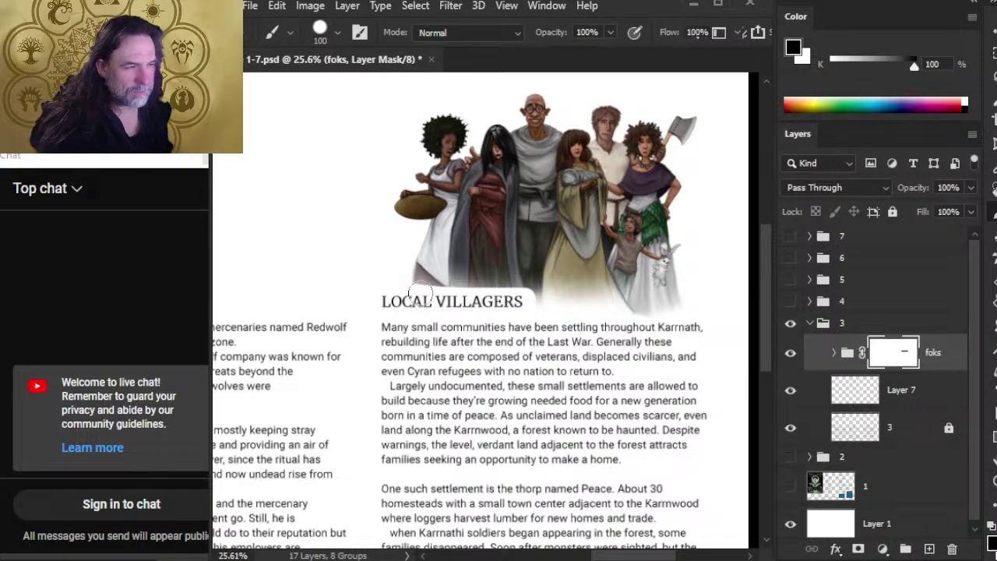
key("e")
key("bracketright")
key("bracketright")
key("bracketright")
key("bracketright")
key("bracketright")
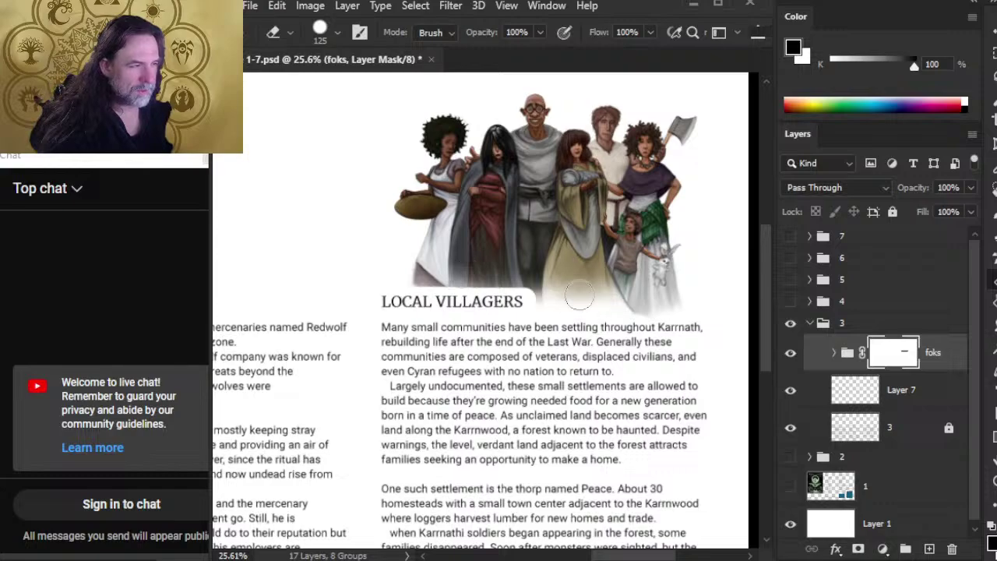
Soften the foks mask's hard edge above the heading with the Smudge tool, at 45 px and 34% strength, then 50 px and 40%.
key("r")
key("b")
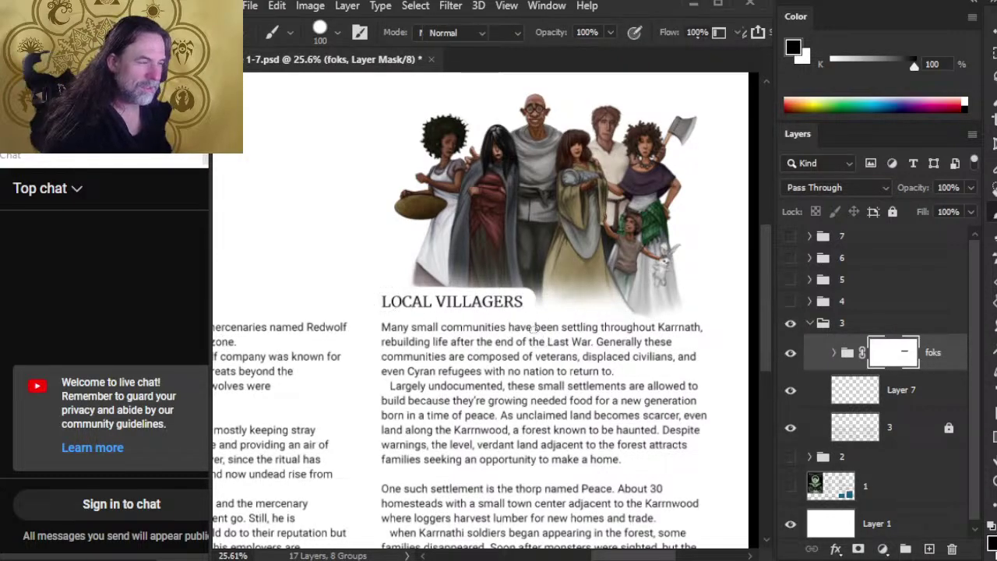
key("r")
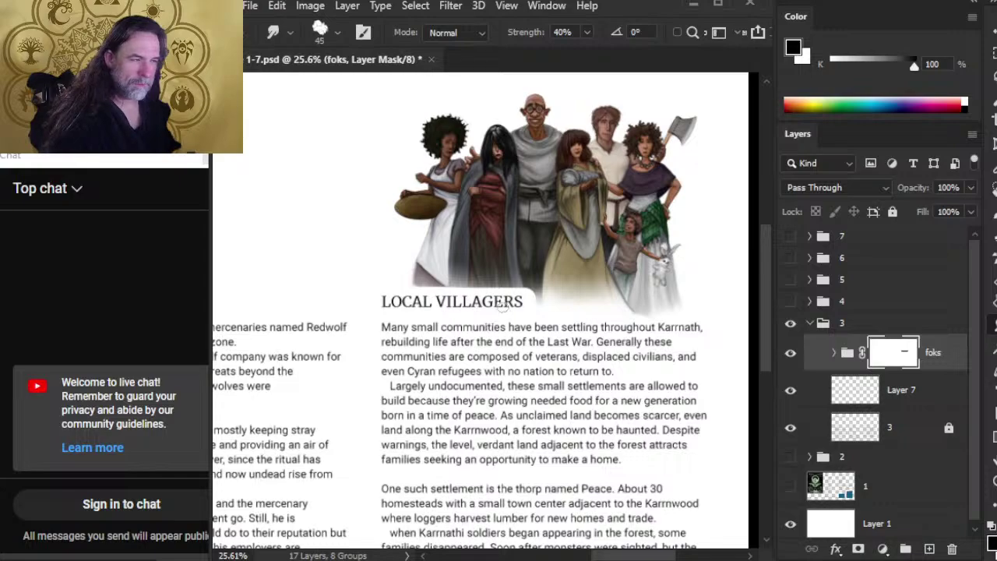
key("3")
key("4")
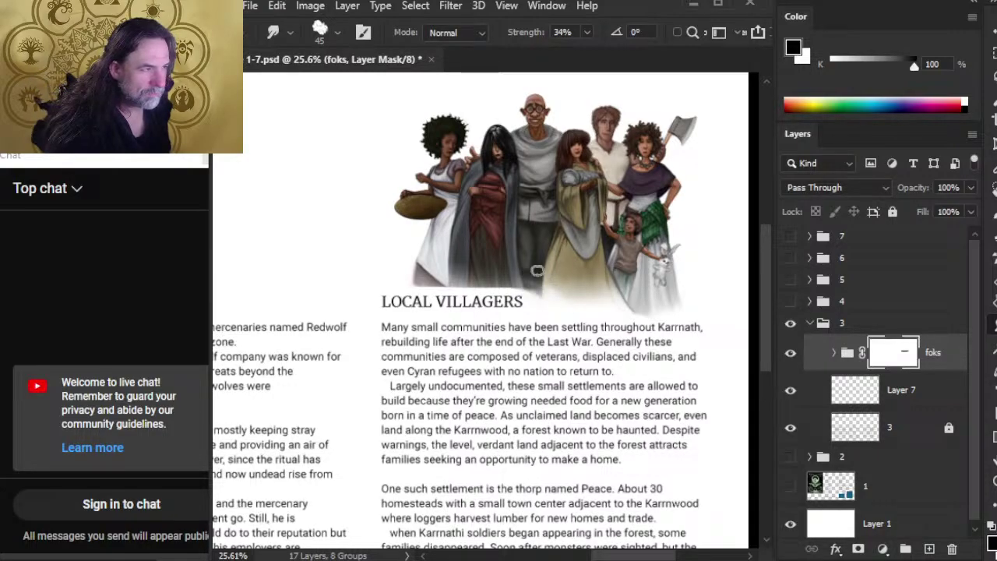
key("4")
key("bracketright")
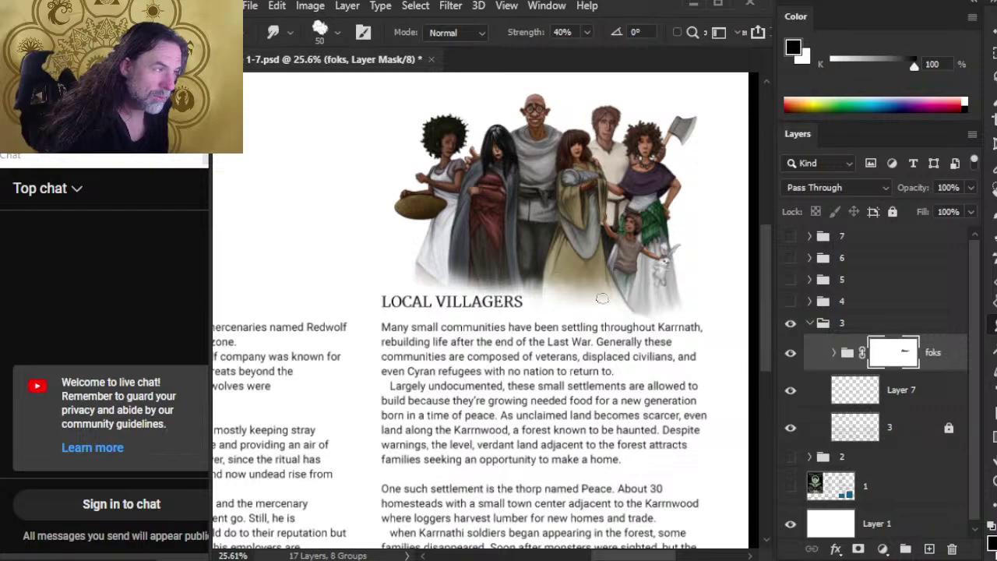
Mask the skirts' lower edge above the body text with a straight 100 px brush stroke and smudge it at 50 px and 40% strength.
key("b")
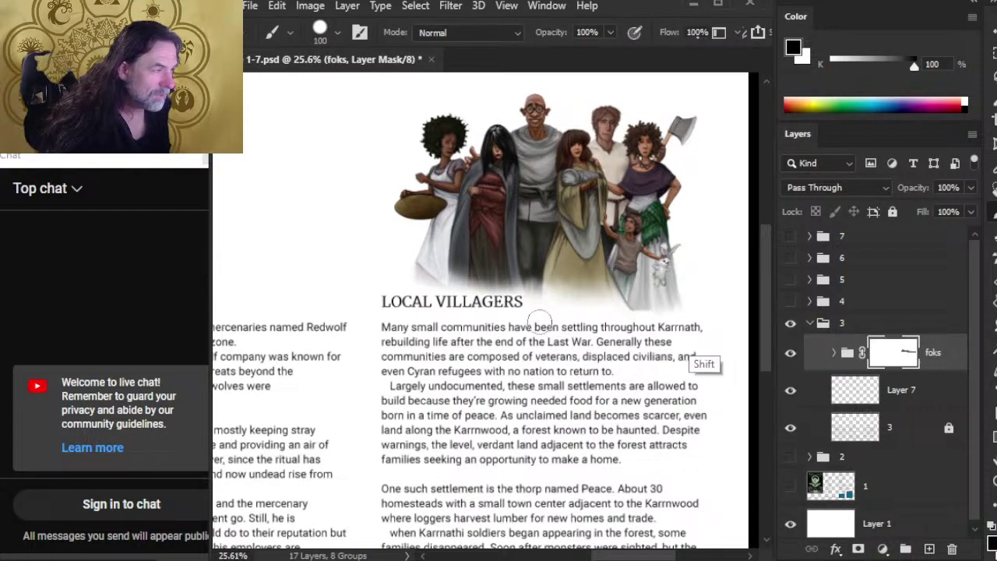
left_click_drag(534, 316, 607, 338)
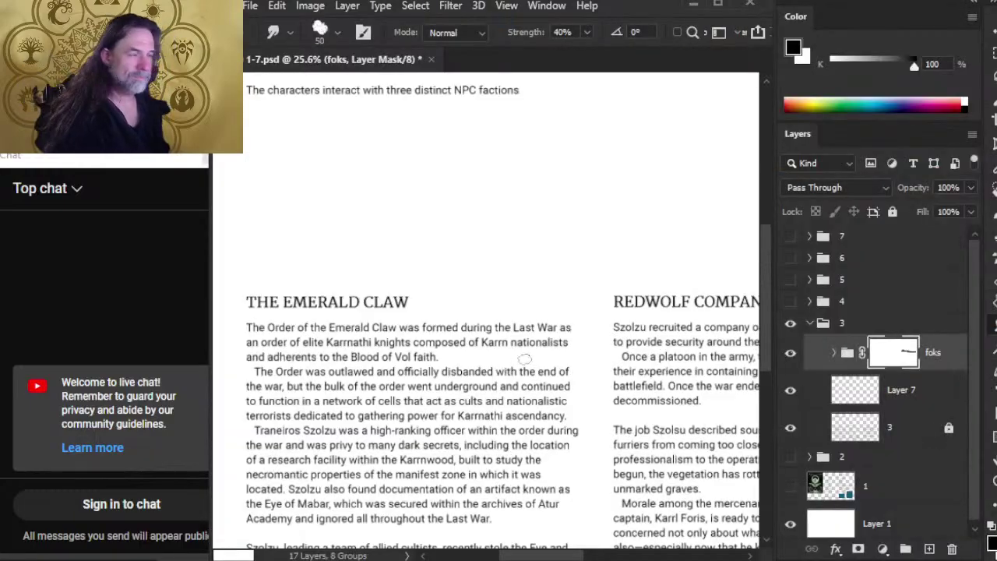
scroll(631, 336, "right", 10)
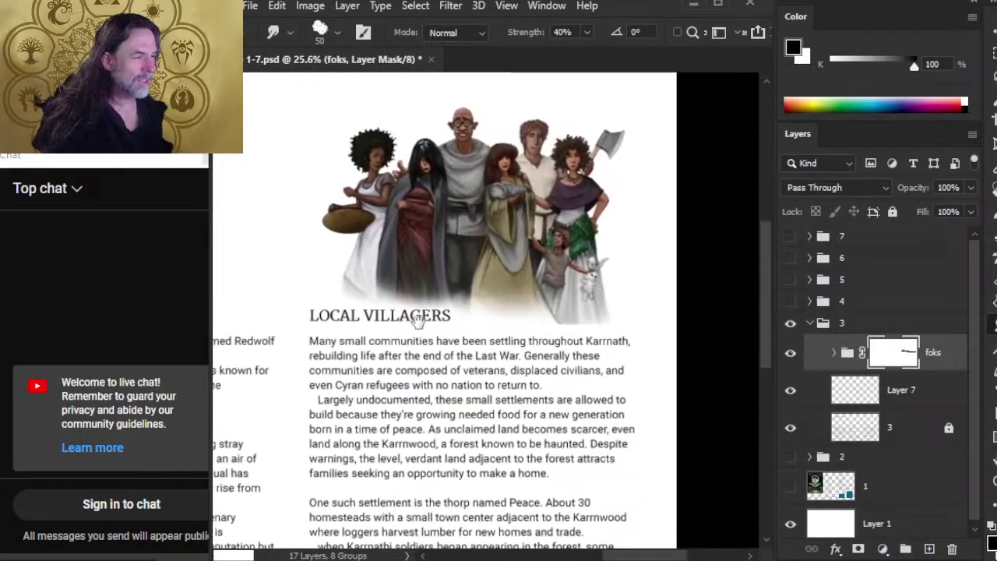
key("z")
left_click_drag(578, 313, 566, 327)
key("r")
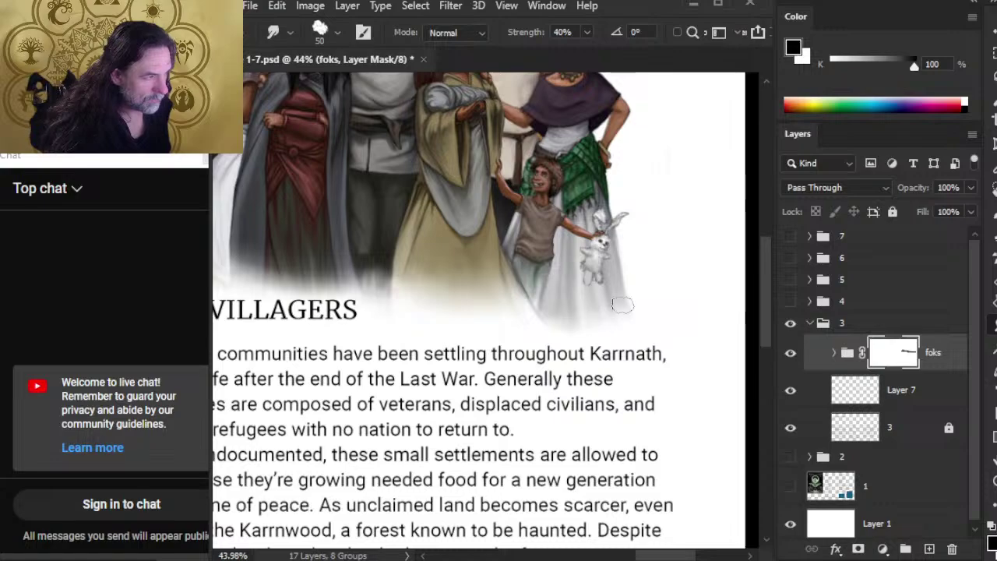
Examine the faded lower edges and overall blending of the villager group above the LOCAL VILLAGERS heading.
scroll(520, 393, "up", 3)
scroll(520, 392, "left", 5)
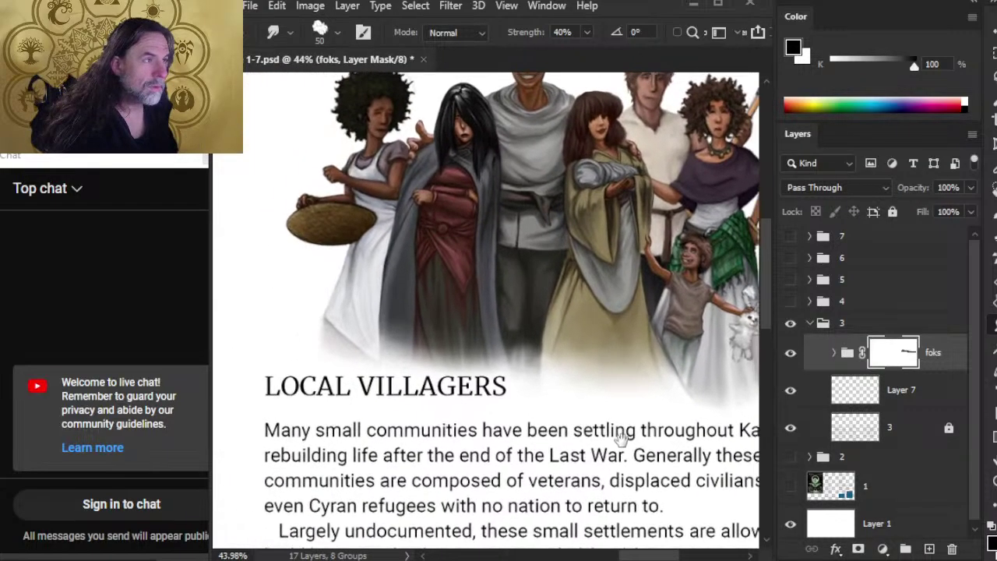
key("z")
left_click_drag(632, 297, 605, 356)
scroll(607, 338, "up", 1)
scroll(608, 338, "right", 1)
scroll(673, 357, "down", 1)
scroll(672, 357, "left", 1)
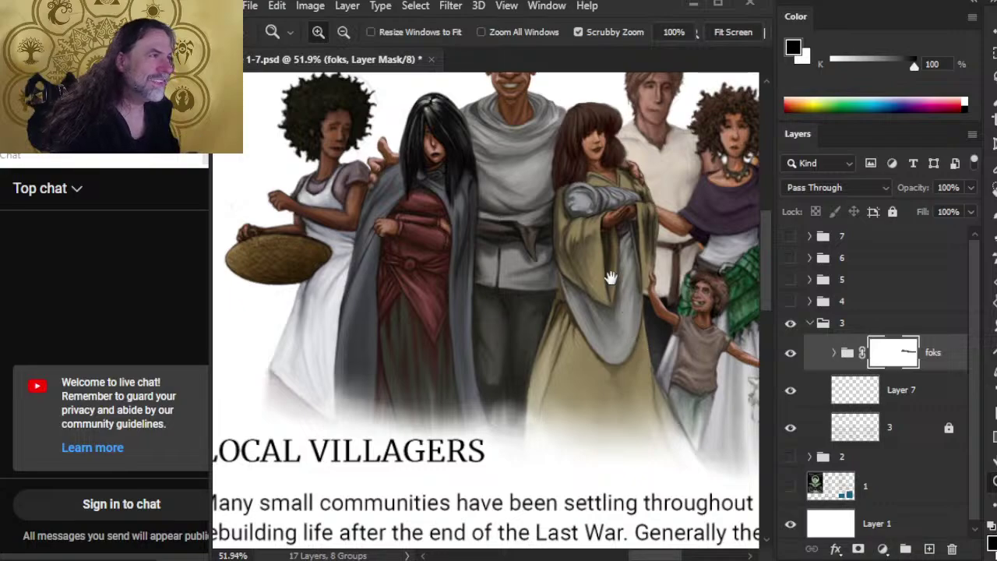
Examine the villager group's faded lower edge against the LOCAL VILLAGERS heading and body text, both up close and at page scale.
left_click_drag(607, 272, 577, 324)
scroll(632, 355, "down", 1)
scroll(576, 327, "down", 1)
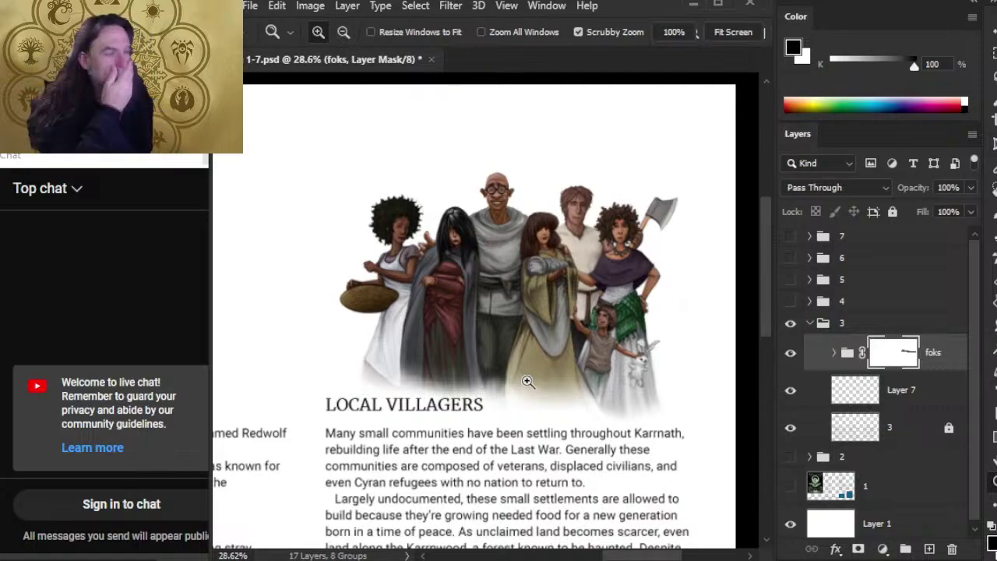
scroll(493, 325, "up", 3)
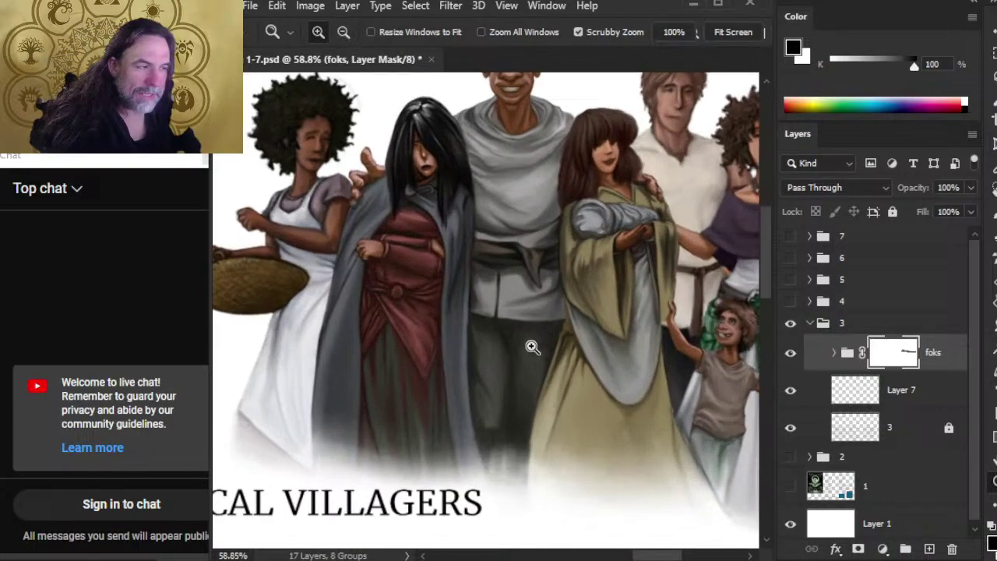
scroll(600, 386, "down", 3)
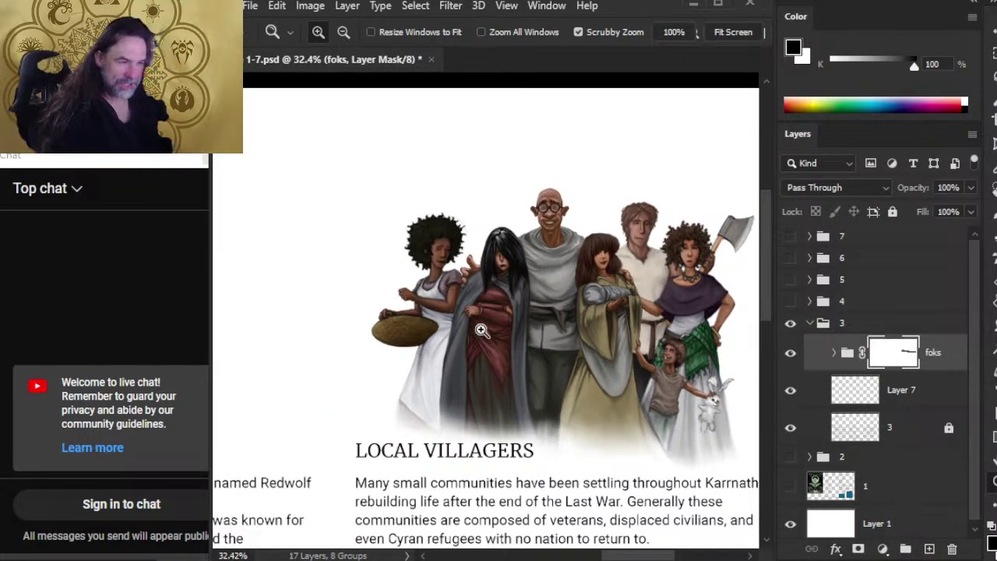
left_click_drag(608, 373, 521, 277)
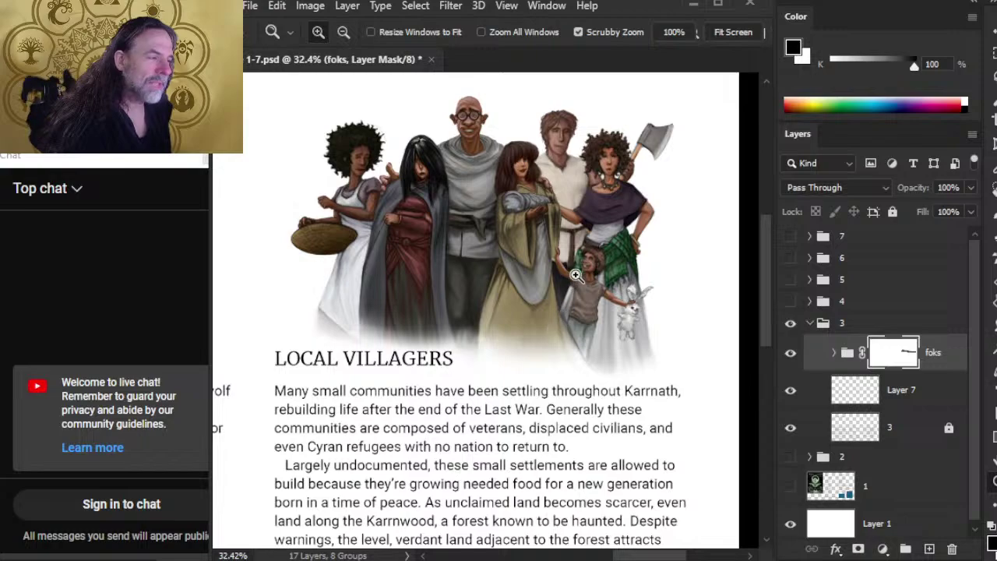
scroll(574, 280, "down", 2)
scroll(588, 366, "right", 2)
scroll(574, 342, "up", 1)
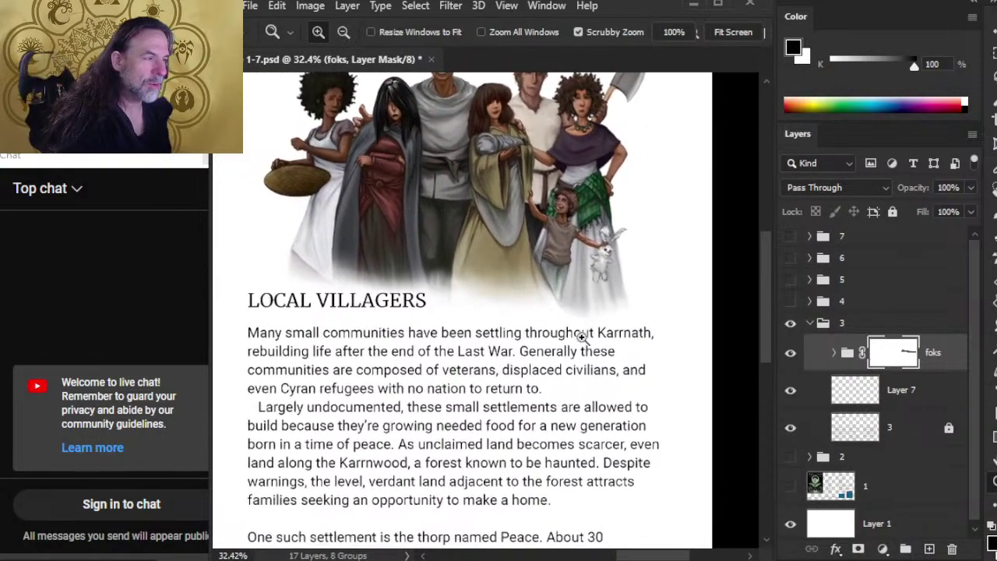
Soften the foks mask's lower edge further with the Smudge tool at 50 px, using 40% and then 30% strength.
key("r")
scroll(568, 327, "up", 1)
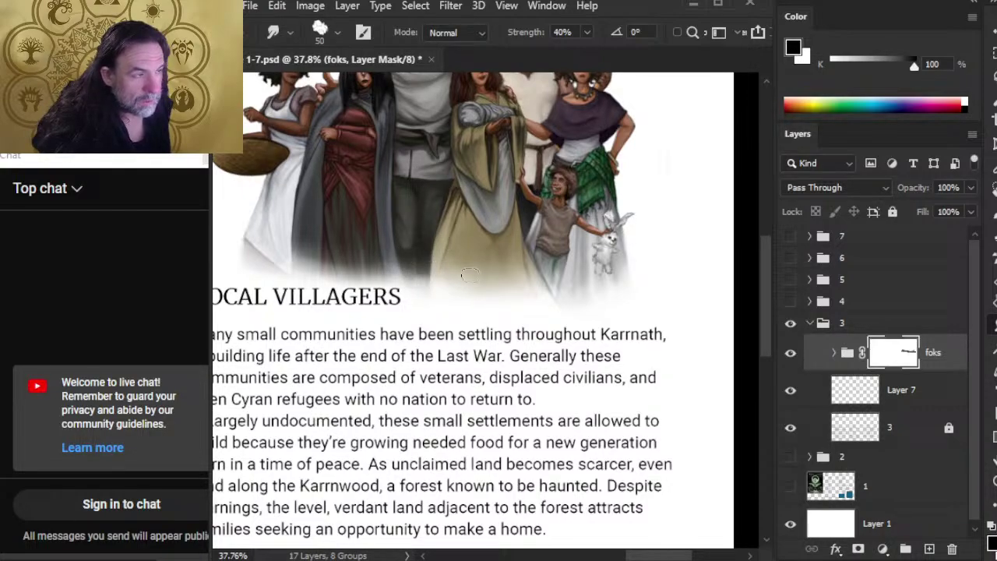
key("z")
left_click_drag(500, 319, 387, 332)
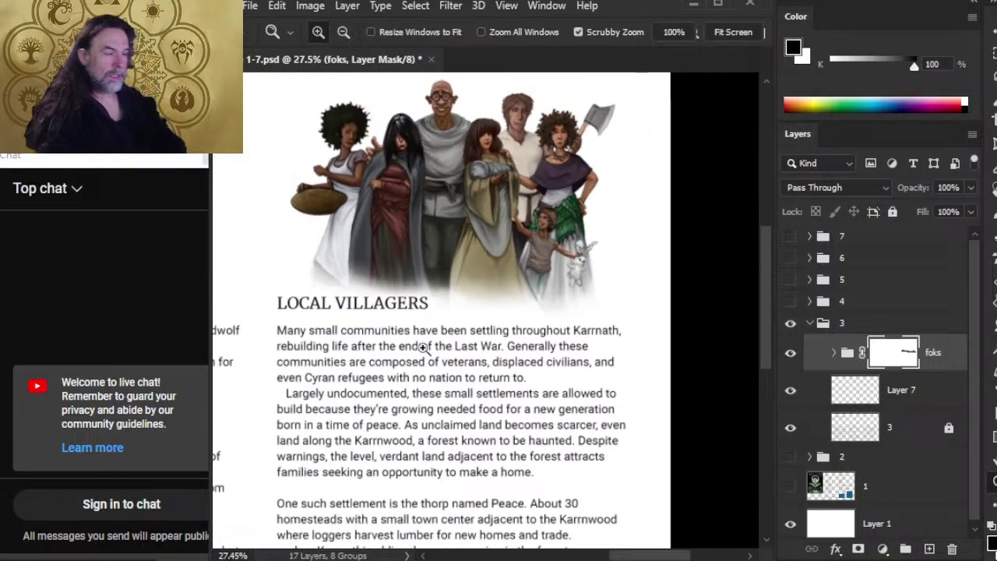
left_click_drag(352, 280, 425, 264)
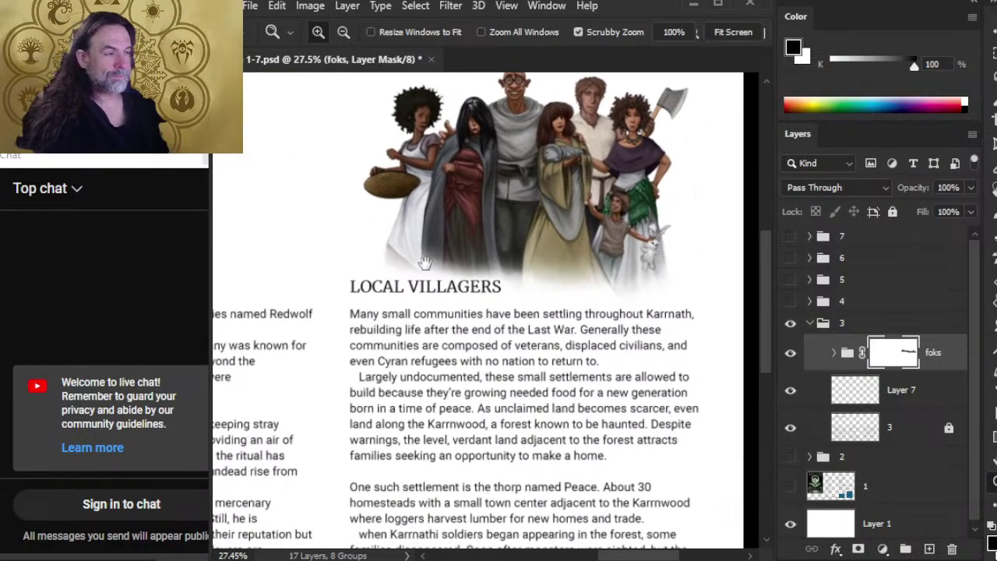
left_click_drag(542, 306, 465, 322)
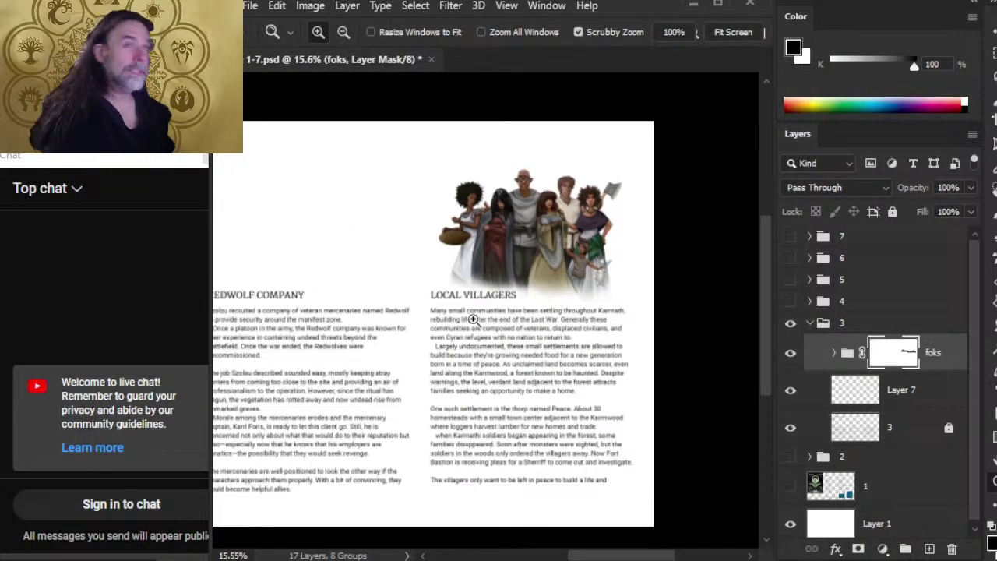
scroll(465, 295, "up", 4)
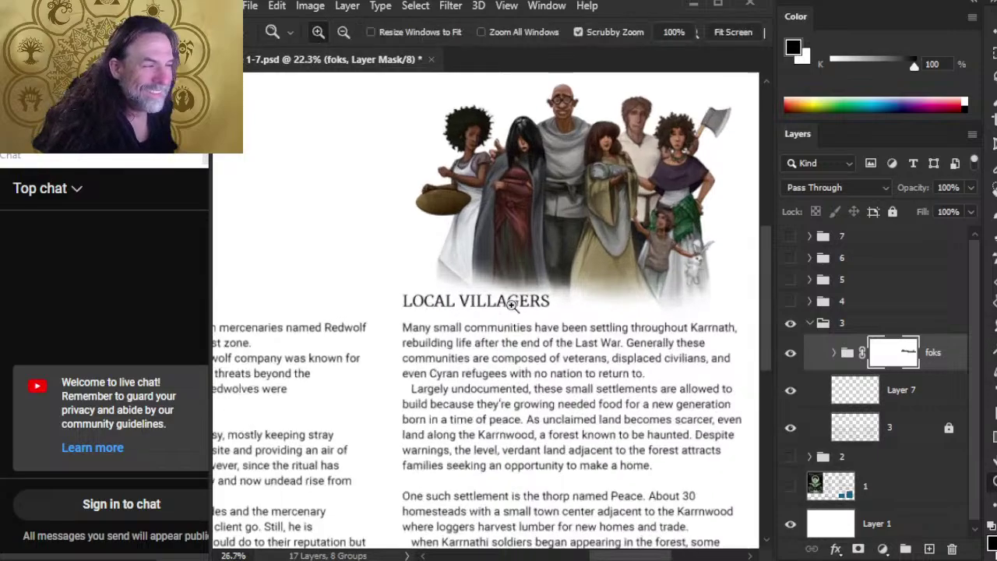
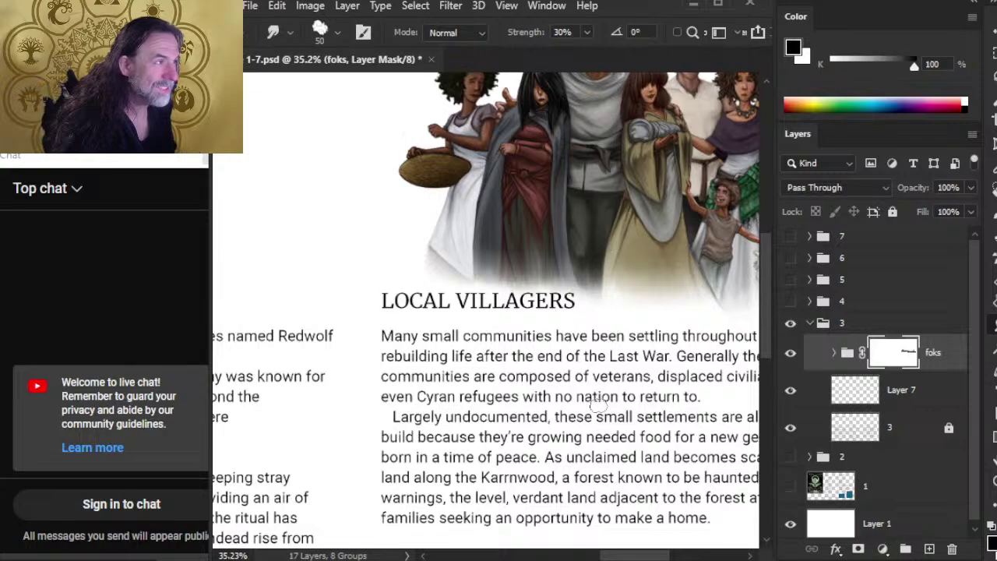
key("z")
left_click_drag(506, 377, 478, 373)
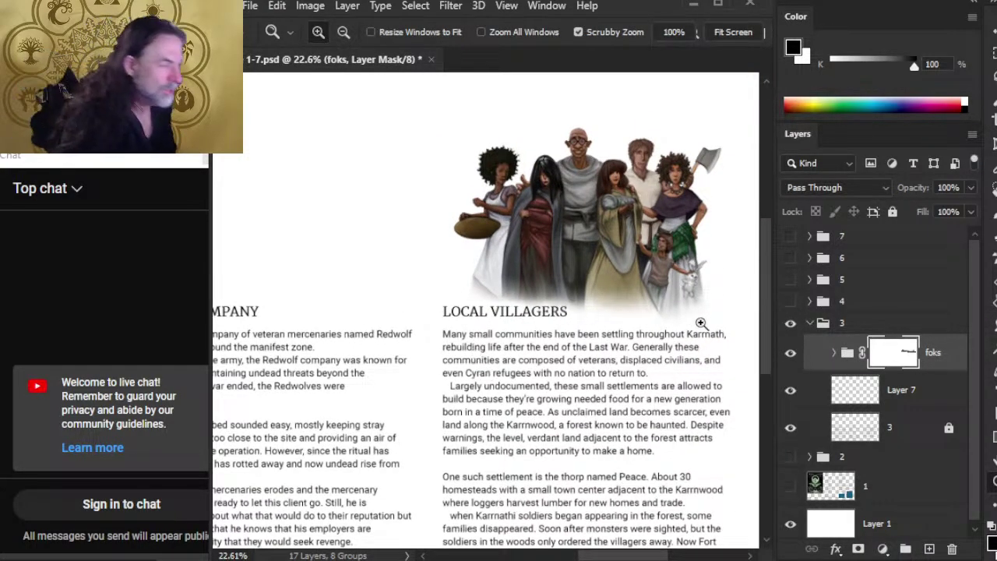
key("r")
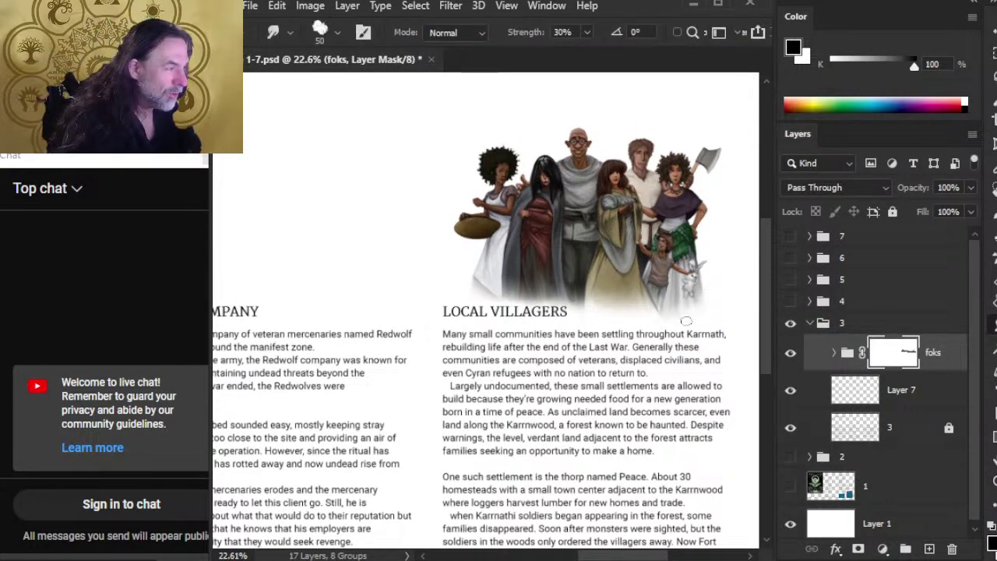
Unlink the layer mask from the foks group and make the group itself active instead of its mask.
left_click(861, 352)
left_click(945, 361)
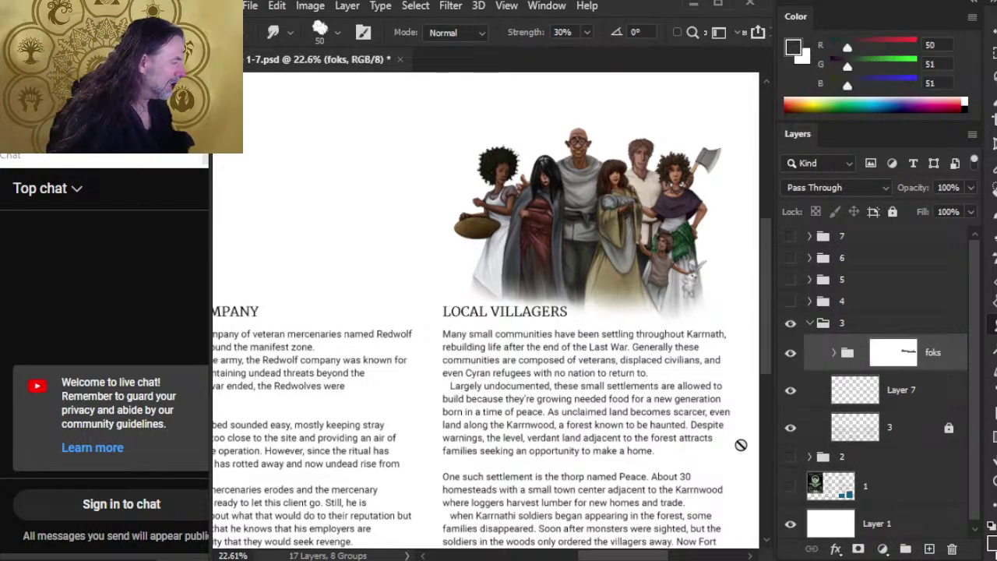
key("v")
left_click_drag(670, 372, 667, 367)
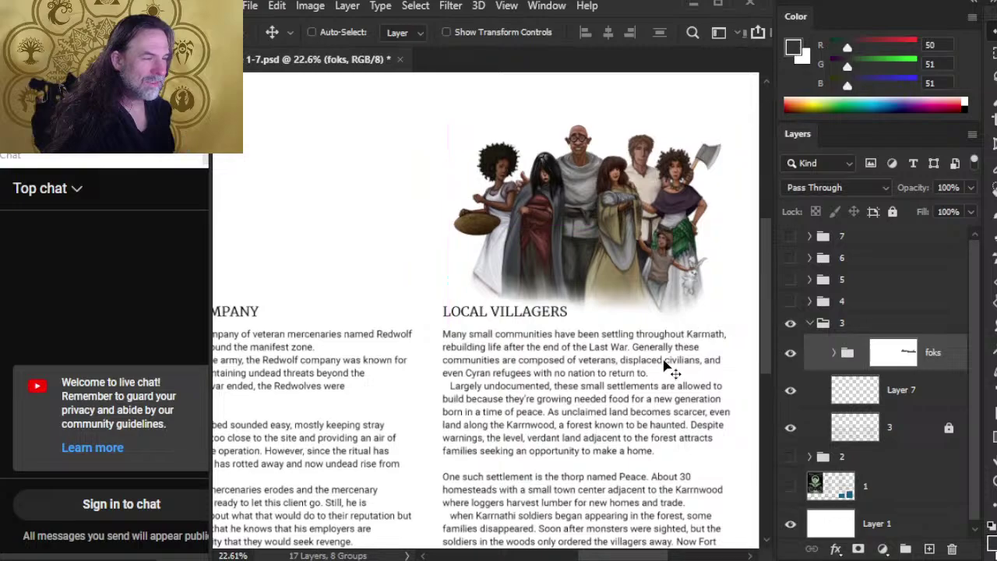
key("ctrl+z")
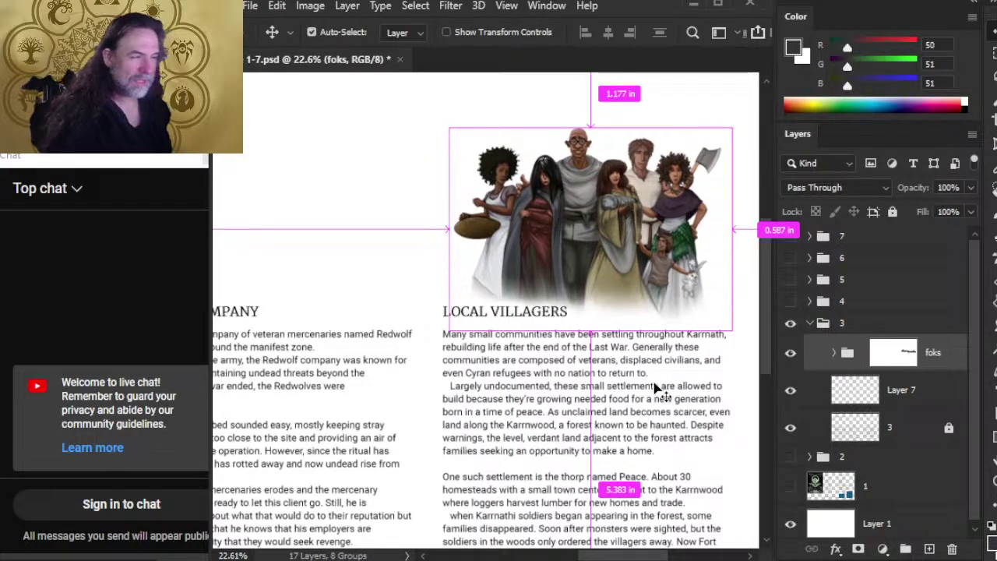
Cut the raised axe from the lumberjack layer onto its own layer with a lasso selection, and hide that new layer.
key("z")
left_click(651, 391, "alt")
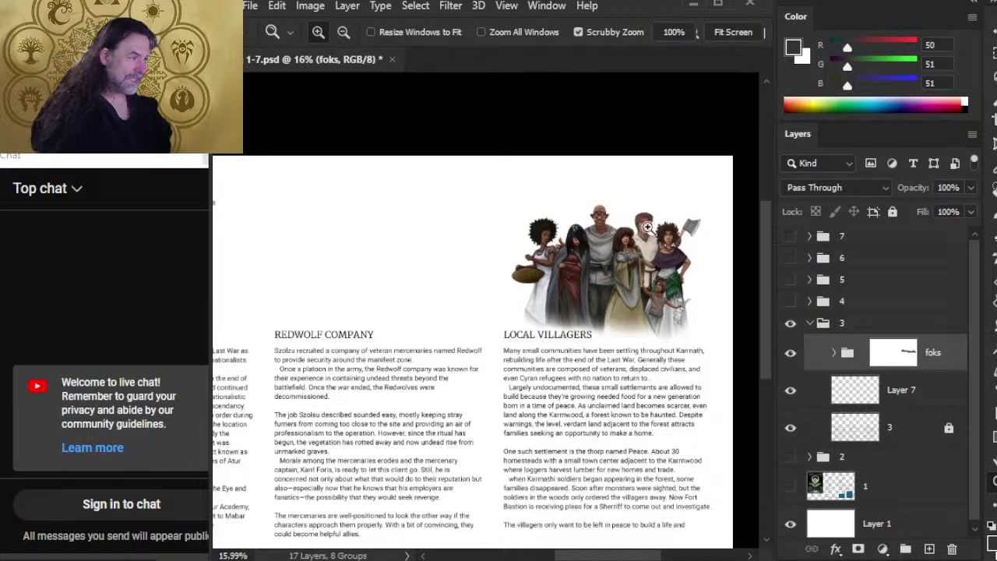
left_click(833, 354)
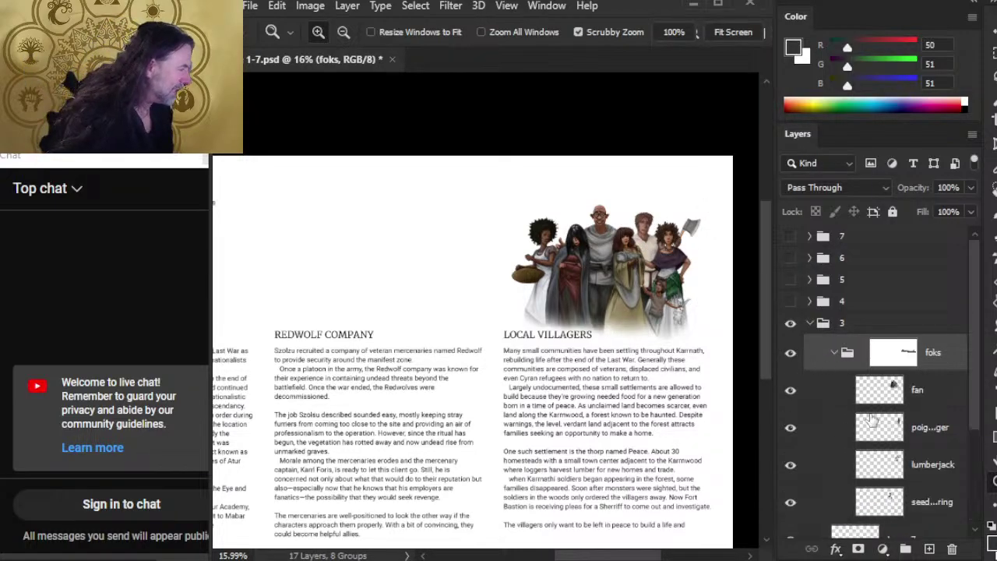
scroll(979, 401, "down", 1)
left_click(883, 438)
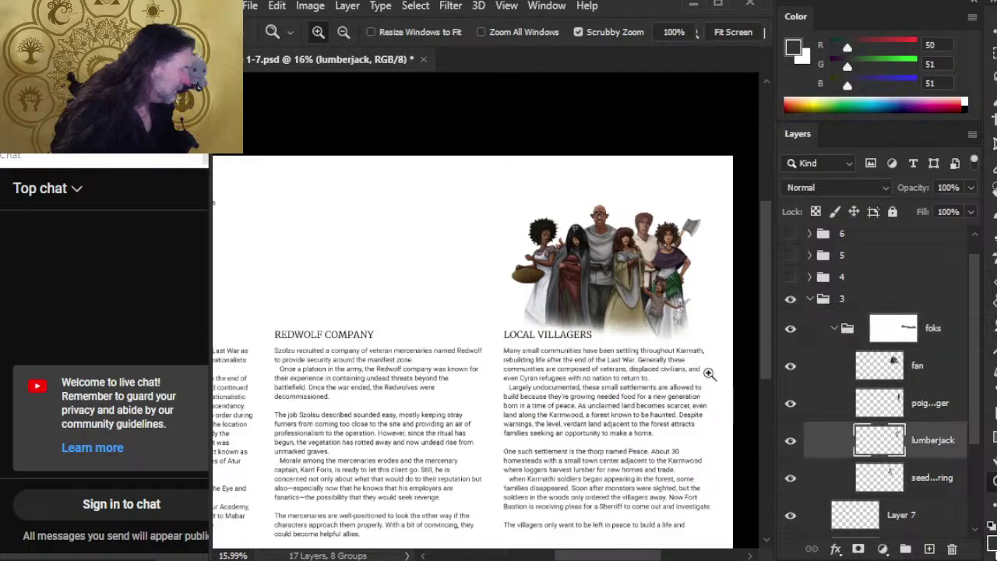
key("l")
mouse_move(679, 208)
left_mouse_down()
mouse_move(698, 209)
mouse_move(676, 218)
left_mouse_up()
key("ctrl+j")
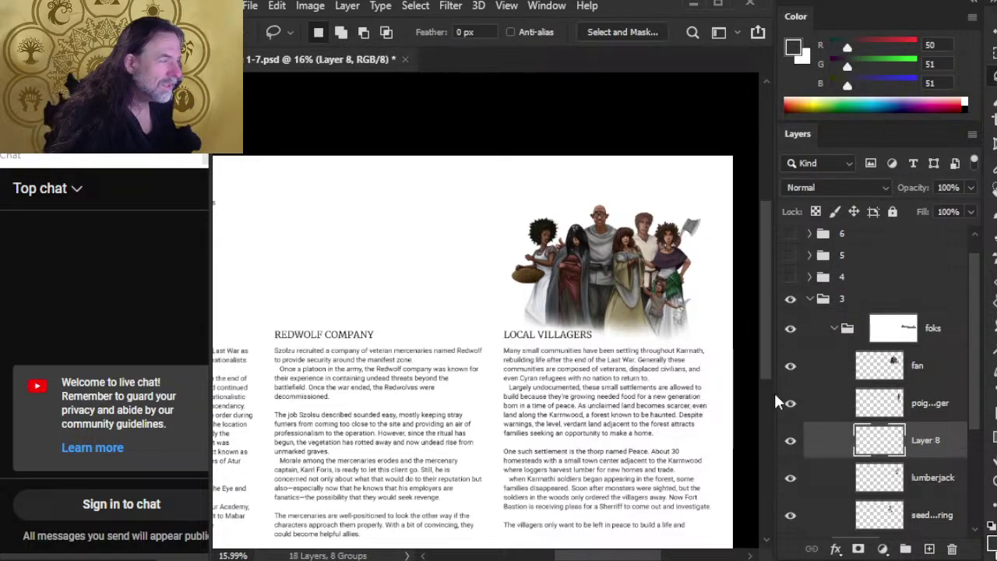
left_click(789, 441)
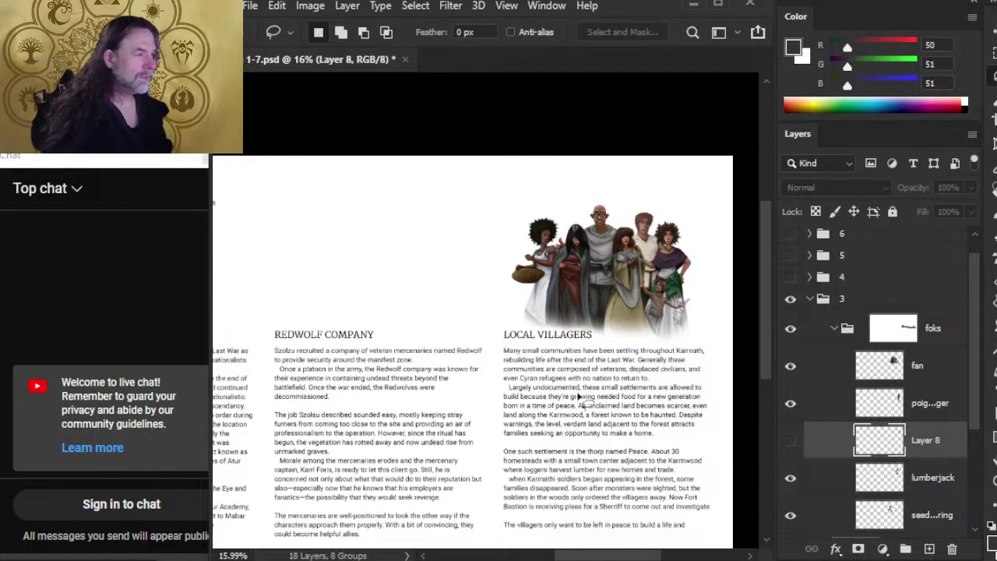
Shift the foks group's villagers slightly right over the LOCAL VILLAGERS column without moving the mask, and collapse the group.
left_click(958, 343)
left_click(819, 339)
key("v")
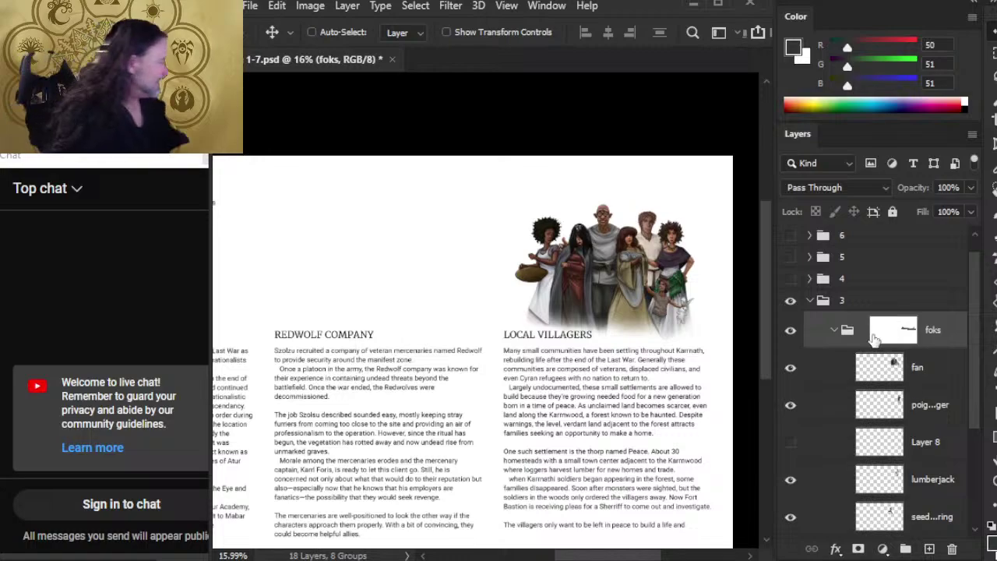
left_click(892, 335)
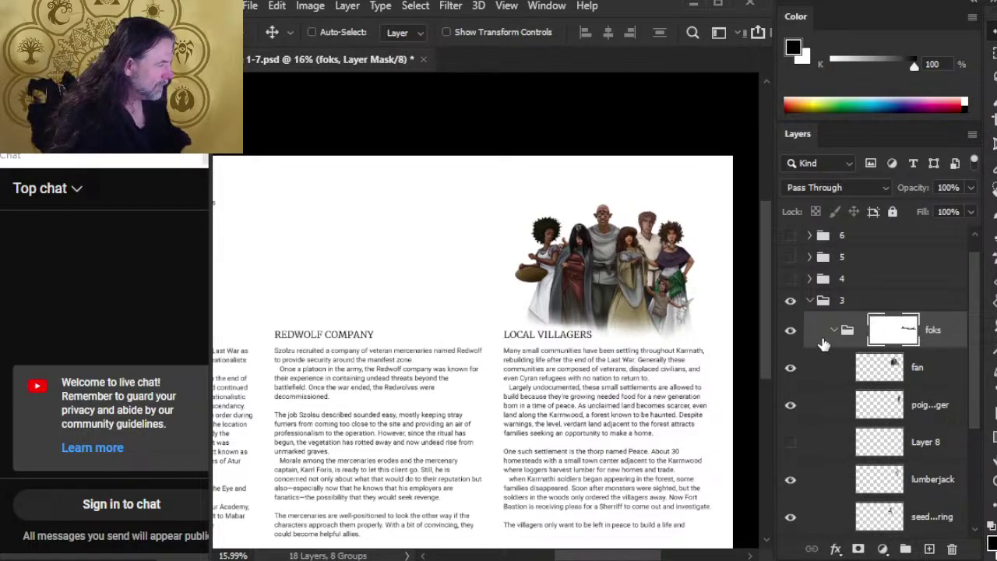
left_click(820, 347)
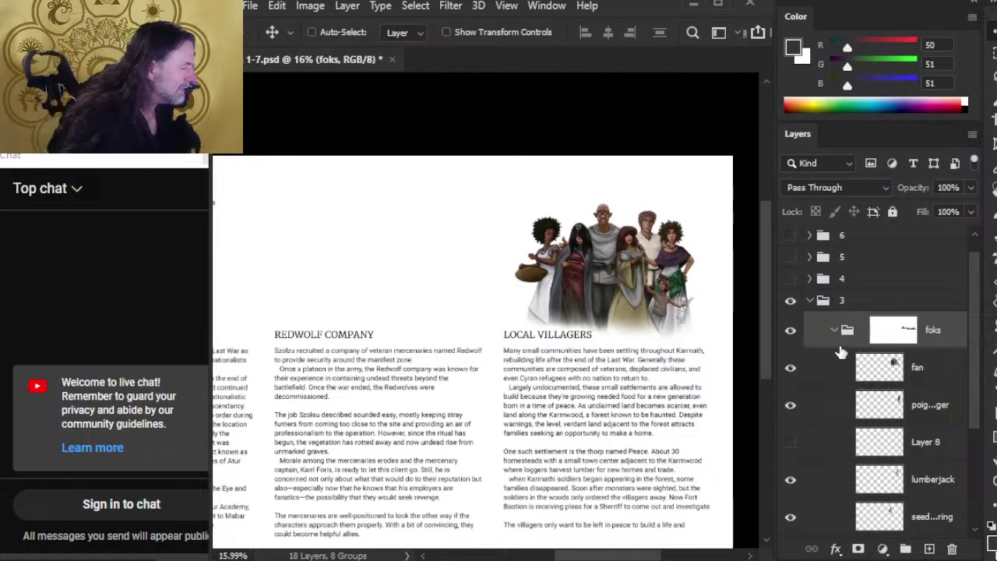
left_click(834, 330)
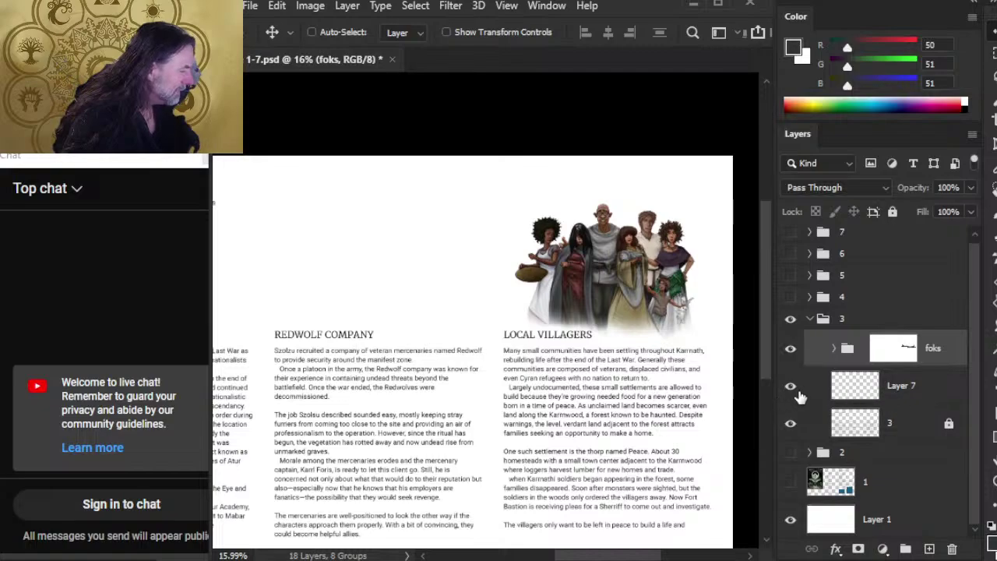
Sketch a jagged black skyline behind the villagers' heads on Layer 7 with a fine brush reduced to 5 px.
left_click(790, 385)
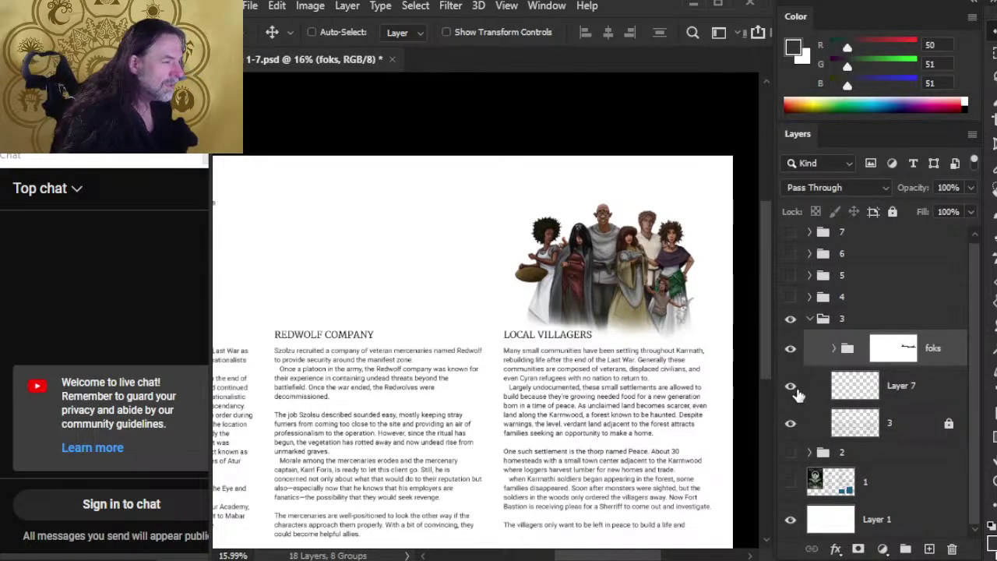
key("z")
left_click_drag(635, 380, 583, 385)
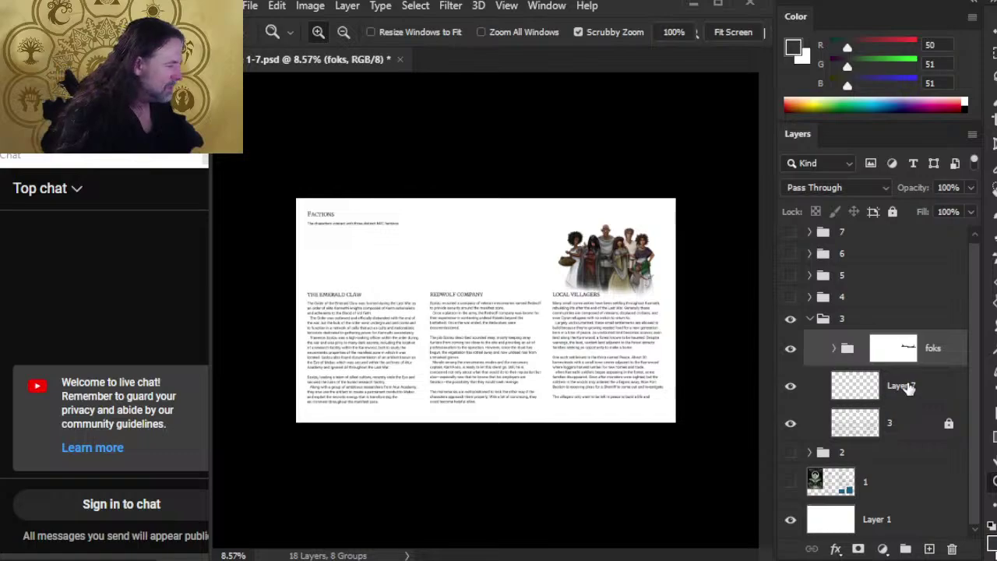
left_click(904, 386)
left_click_drag(588, 234, 574, 310)
key("b")
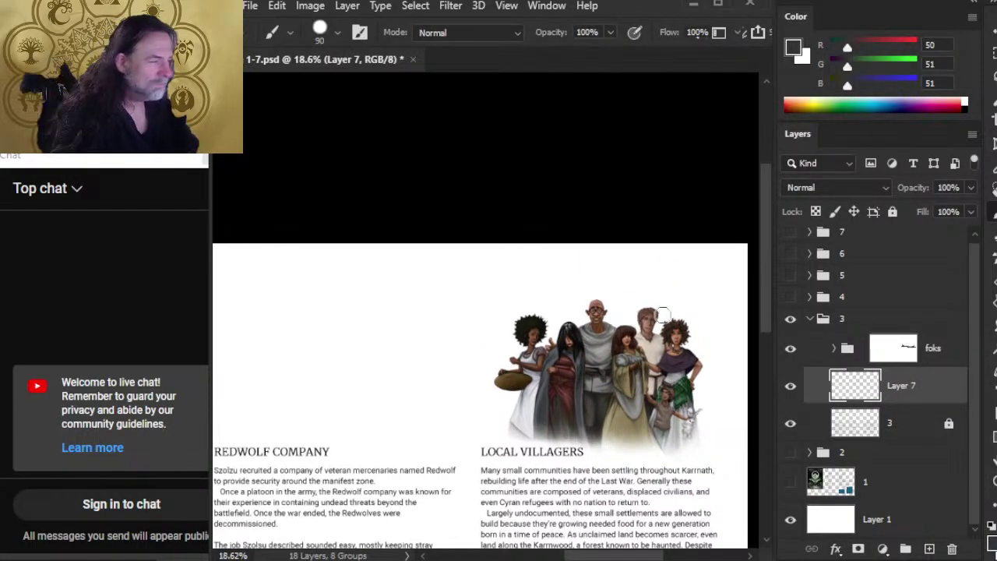
left_click(992, 534)
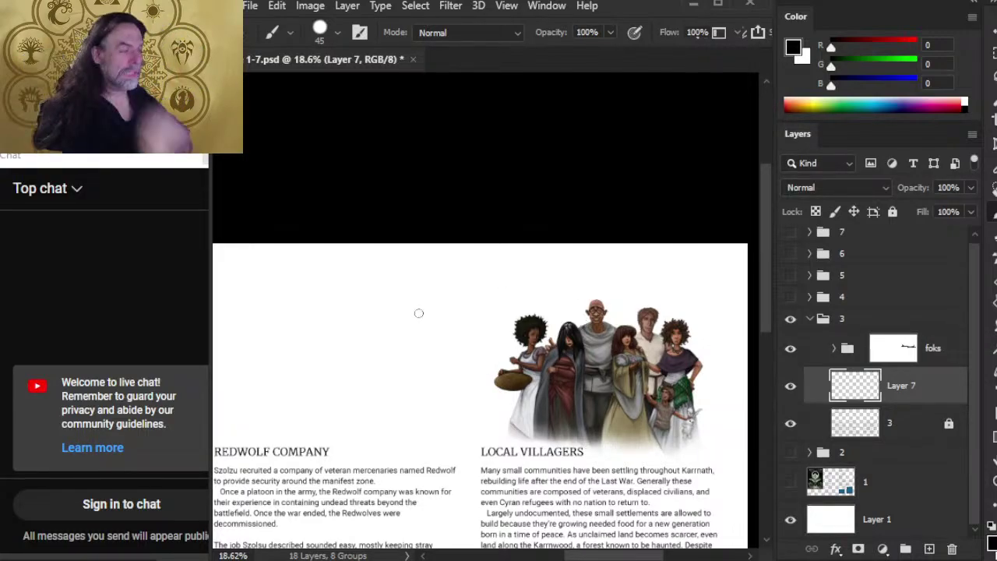
key("bracketleft")
key("bracketleft")
key("bracketleft")
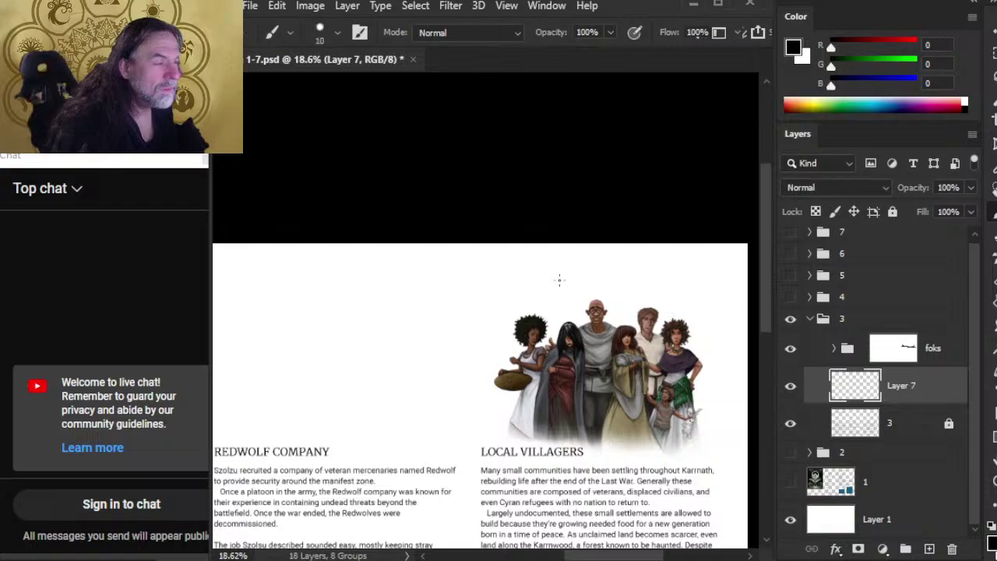
key("ctrl+z")
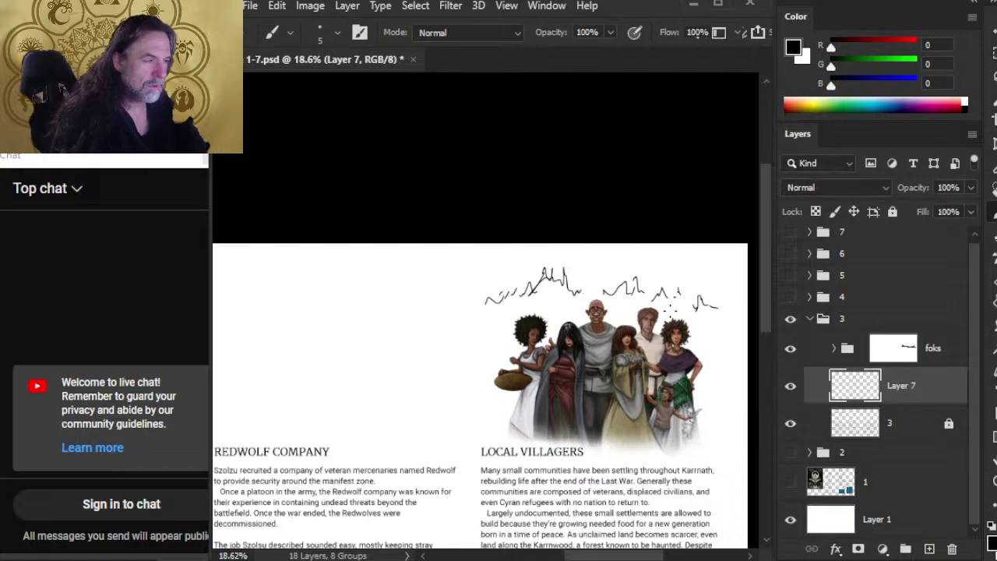
Clean up and extend the end of the sketched treeline beyond the villager farthest from the Redwolf Company column.
key("e")
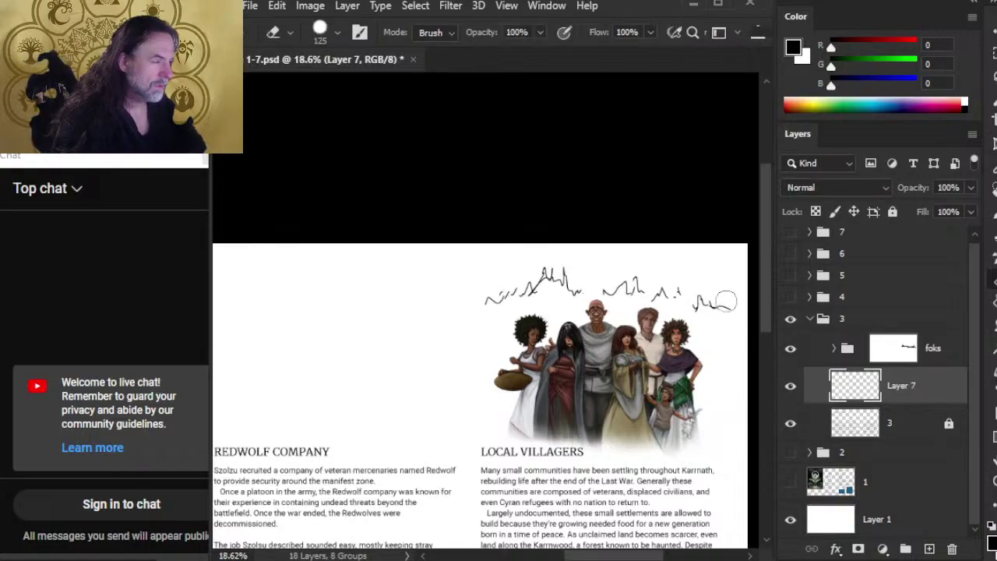
left_click_drag(735, 310, 717, 303)
key("b")
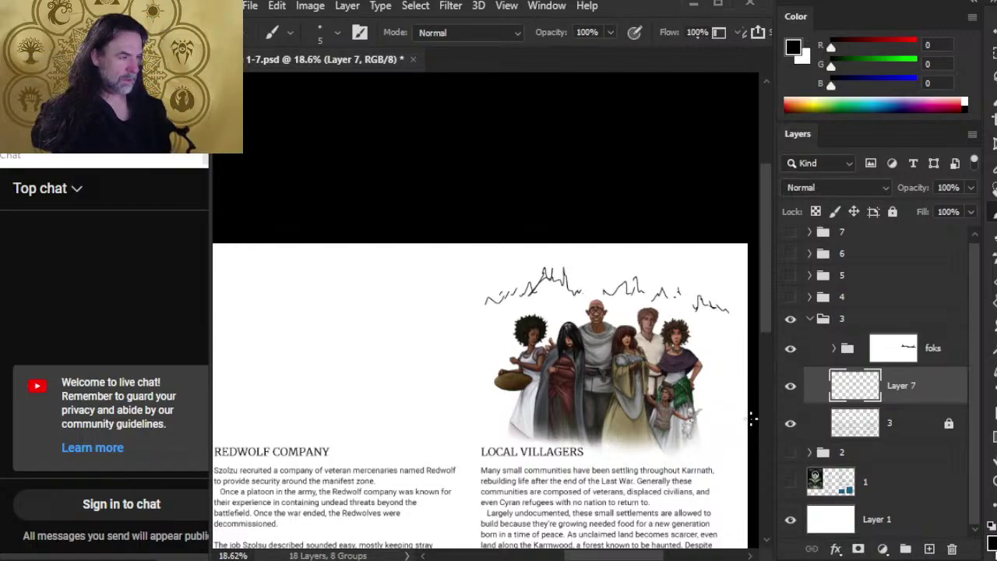
Move the sketched treeline on Layer 7 slightly down, closer to the villagers' heads.
key("z")
left_click_drag(557, 347, 512, 358)
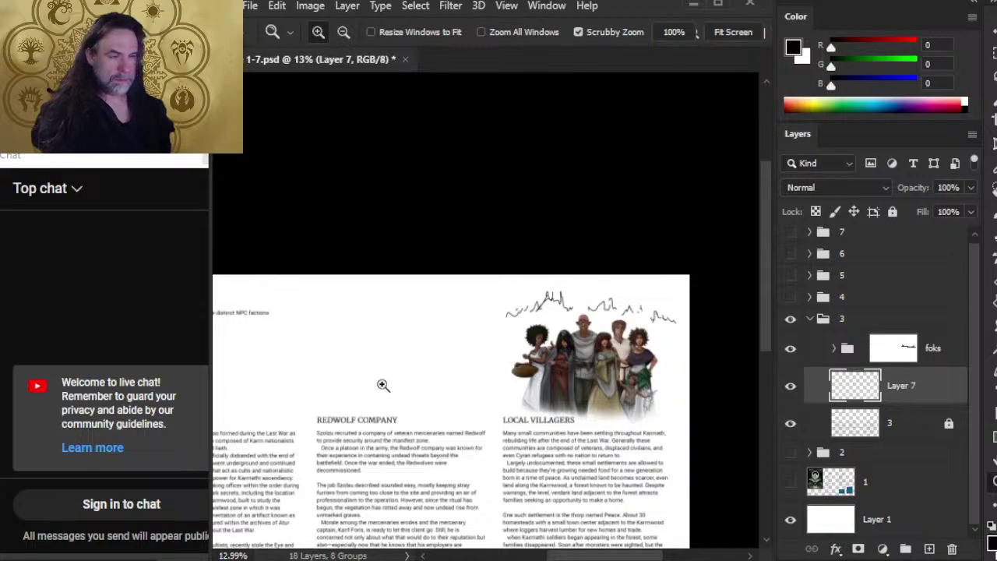
mouse_move(390, 359)
left_mouse_down()
mouse_move(540, 342)
mouse_move(514, 325)
left_mouse_up()
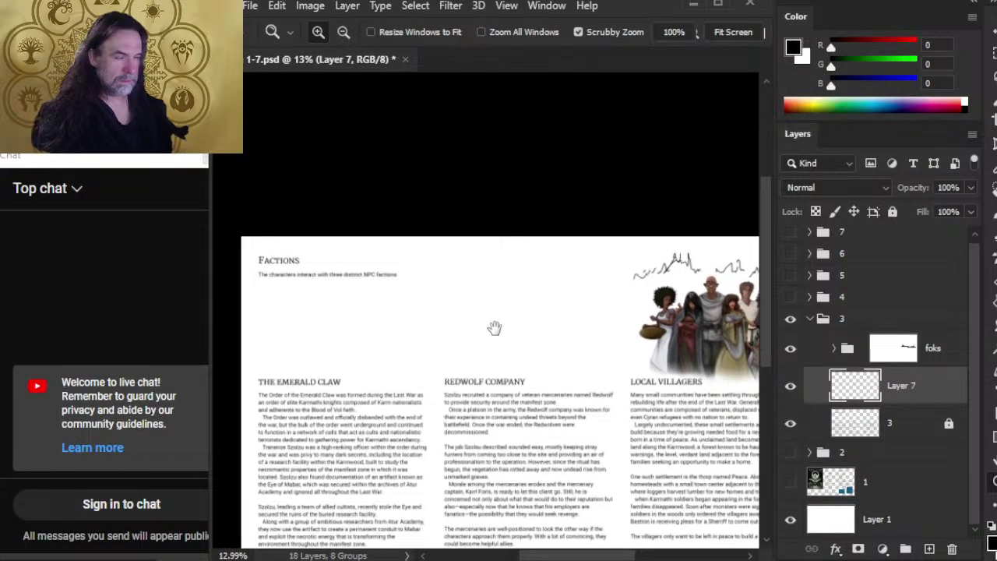
key("b")
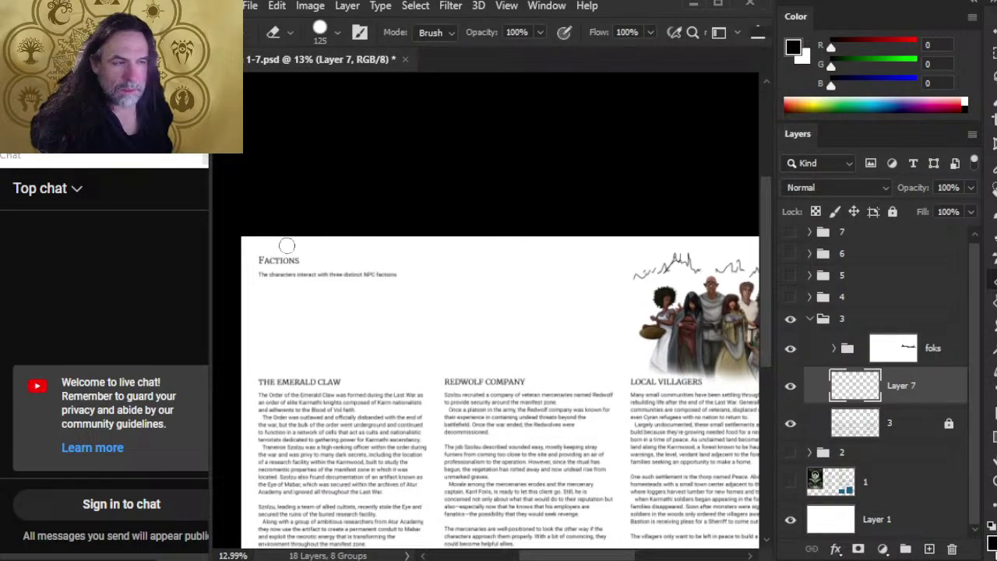
key("bracketright")
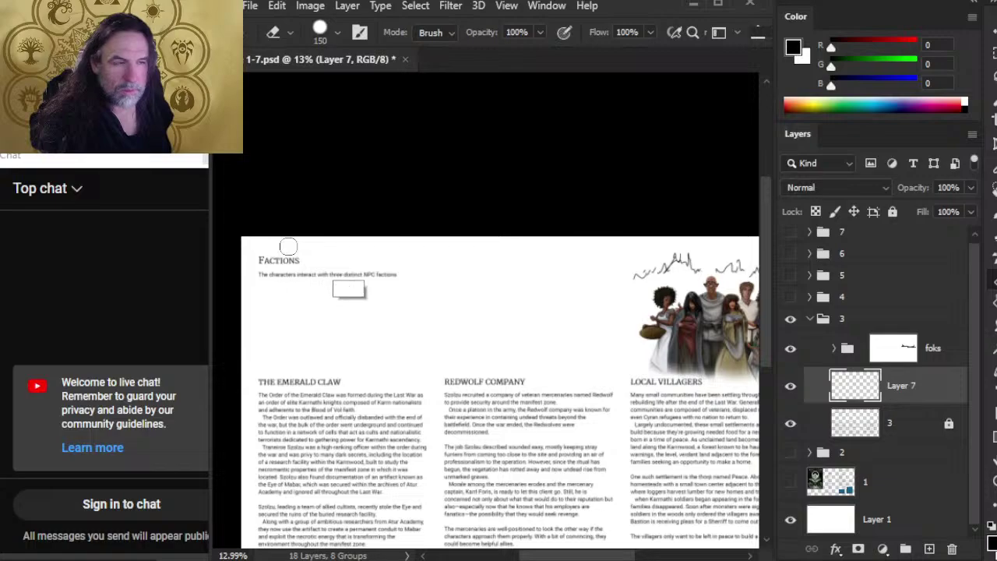
scroll(288, 246, "right", 3)
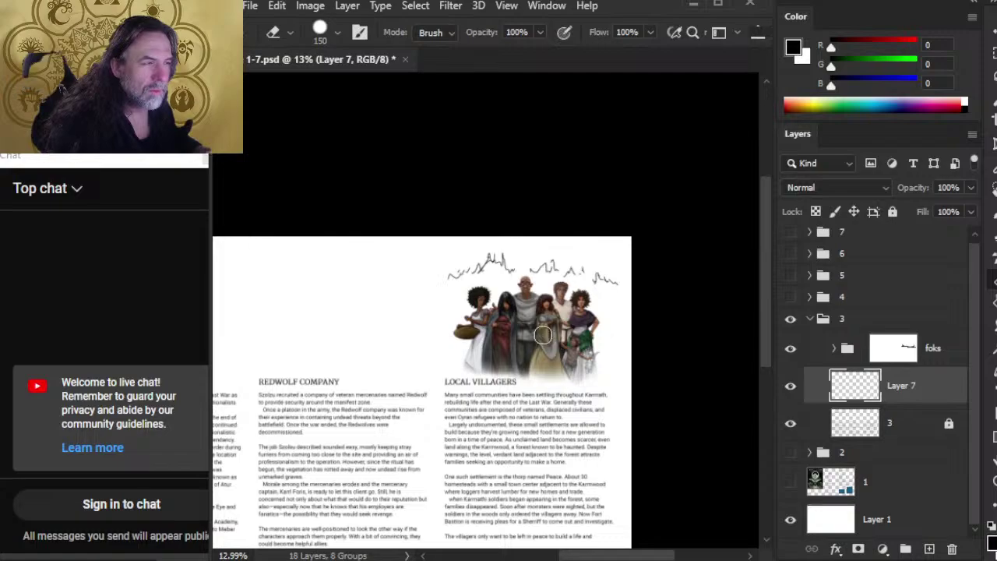
key("v")
left_click_drag(543, 335, 547, 343)
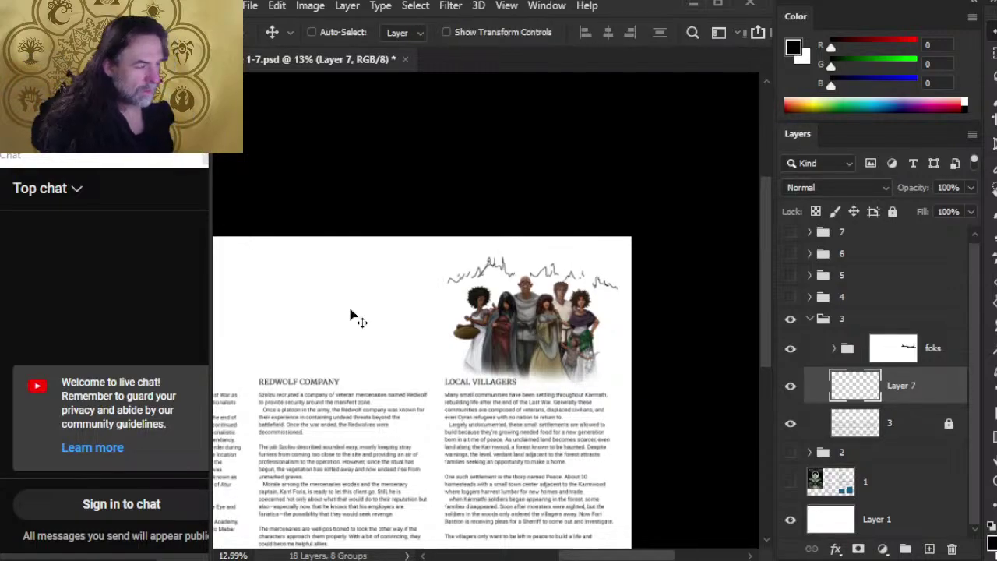
Try a straight horizontal line from just above the Factions heading toward the villagers' artwork, and undo it.
key("z")
left_click_drag(425, 304, 391, 346)
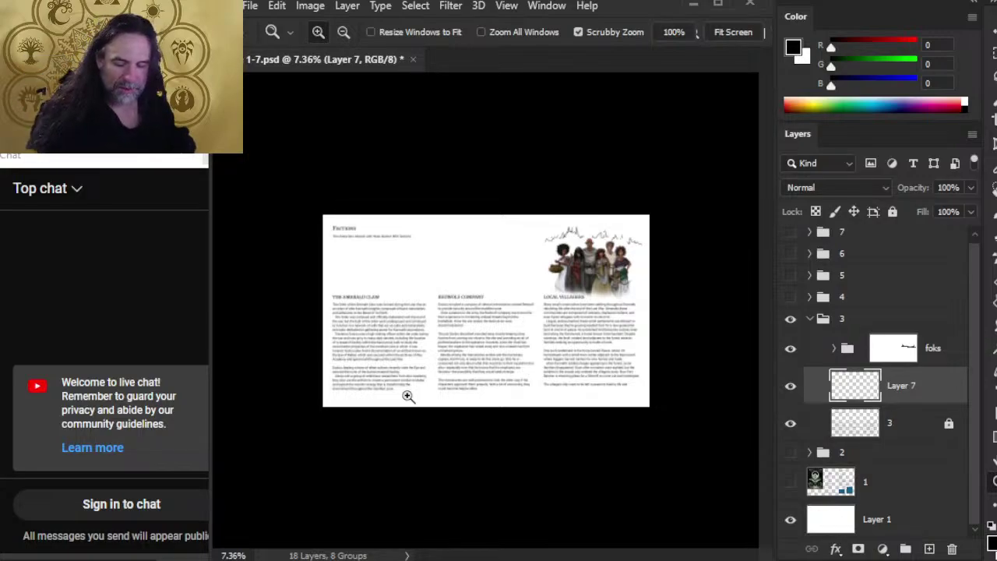
left_click_drag(342, 229, 391, 237)
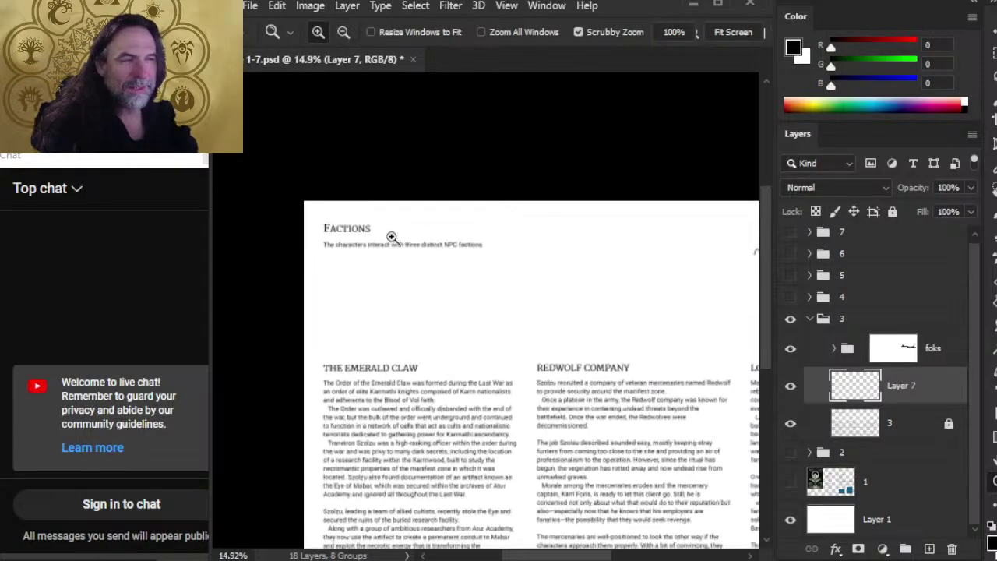
key("b")
left_click(319, 219, "shift")
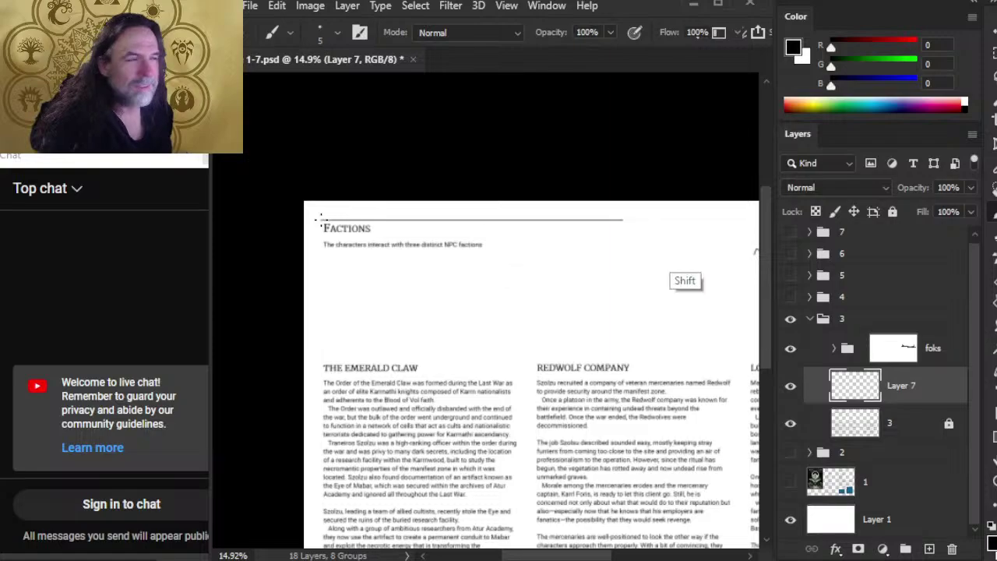
scroll(580, 312, "right", 5)
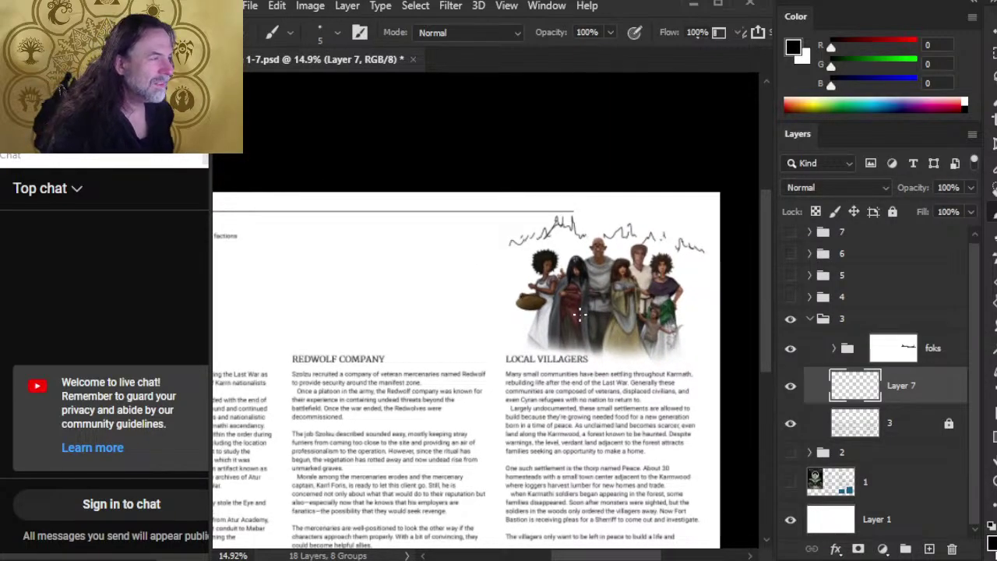
key("ctrl+z")
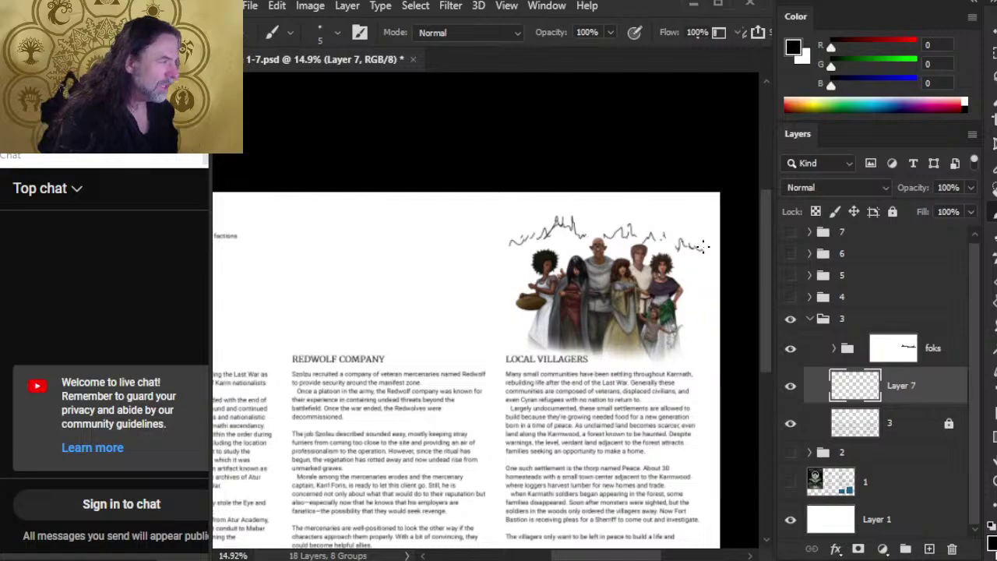
key("z")
left_click_drag(681, 367, 610, 343)
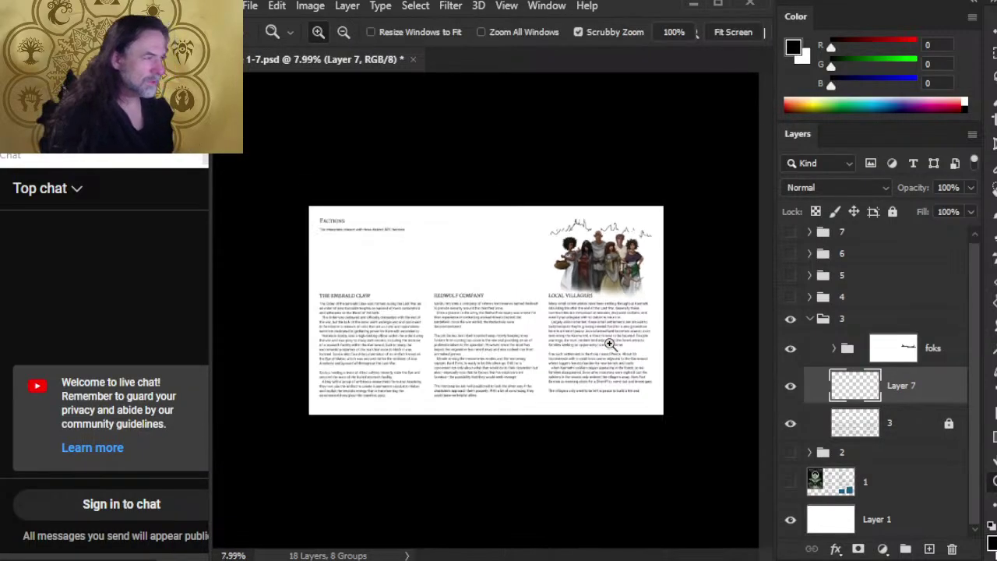
left_click_drag(615, 236, 629, 347)
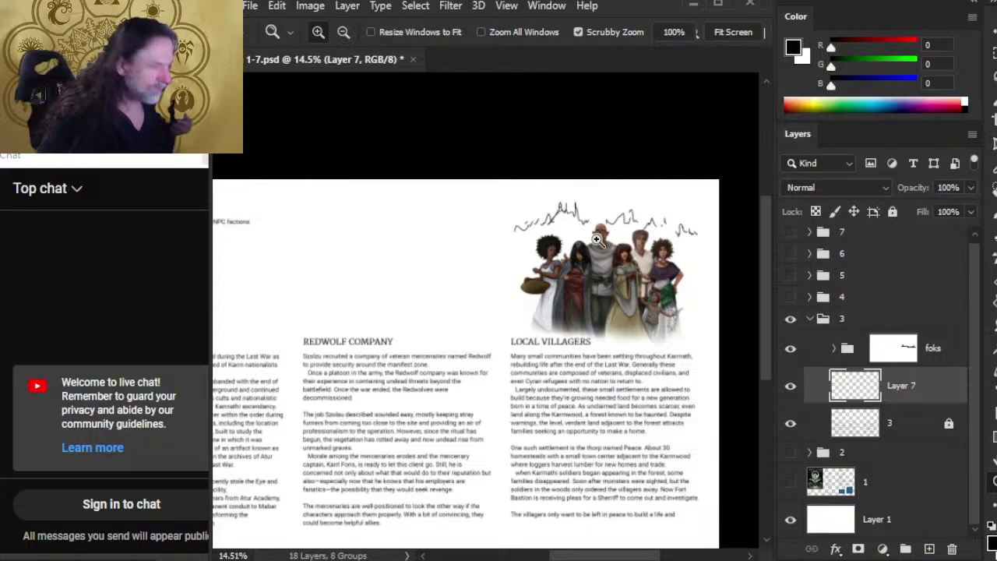
Switch to the YouTube live stream in the browser, toggle the video's sound, and return to Photoshop.
key("alt+Tab")
key("alt+Tab")
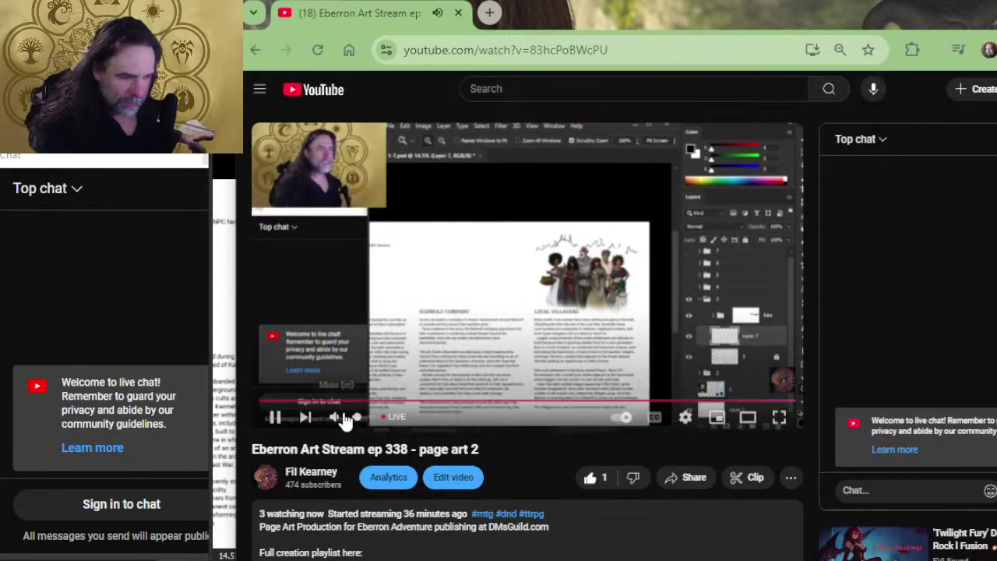
left_click(343, 419)
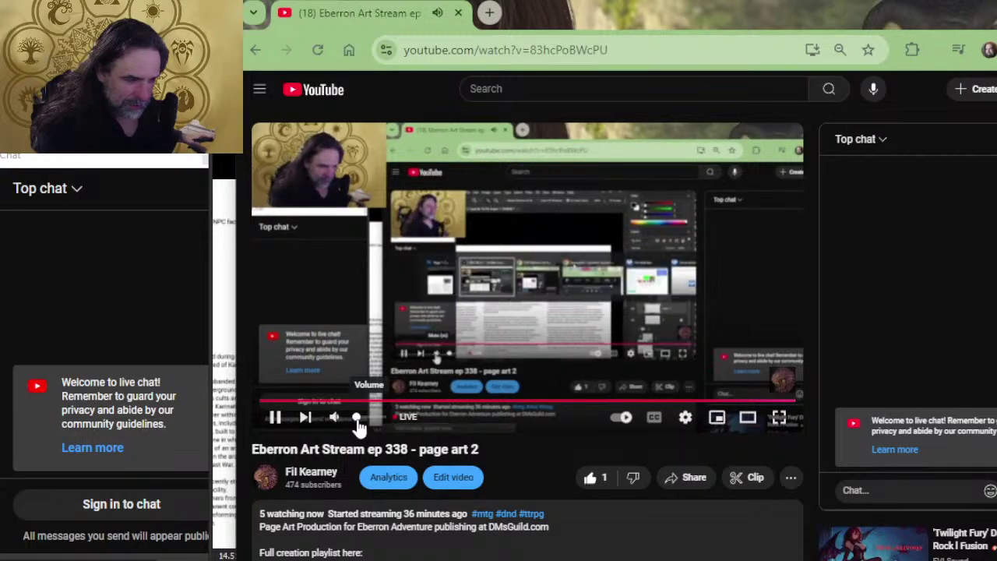
left_click(335, 418)
key("alt+Tab")
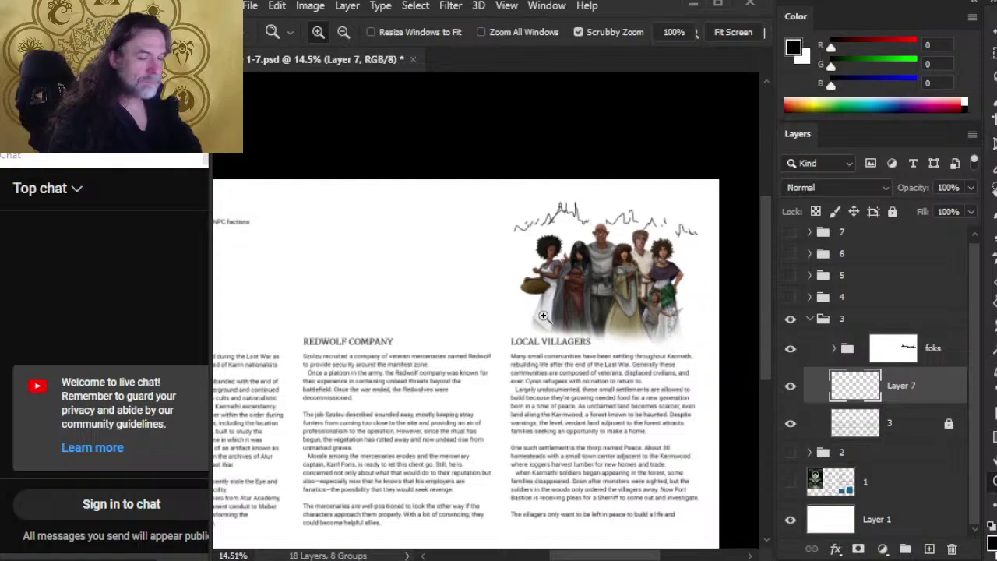
Lower the opacity of the treeline sketch on Layer 7 to 34% and add a new layer above it.
left_click_drag(638, 267, 658, 277)
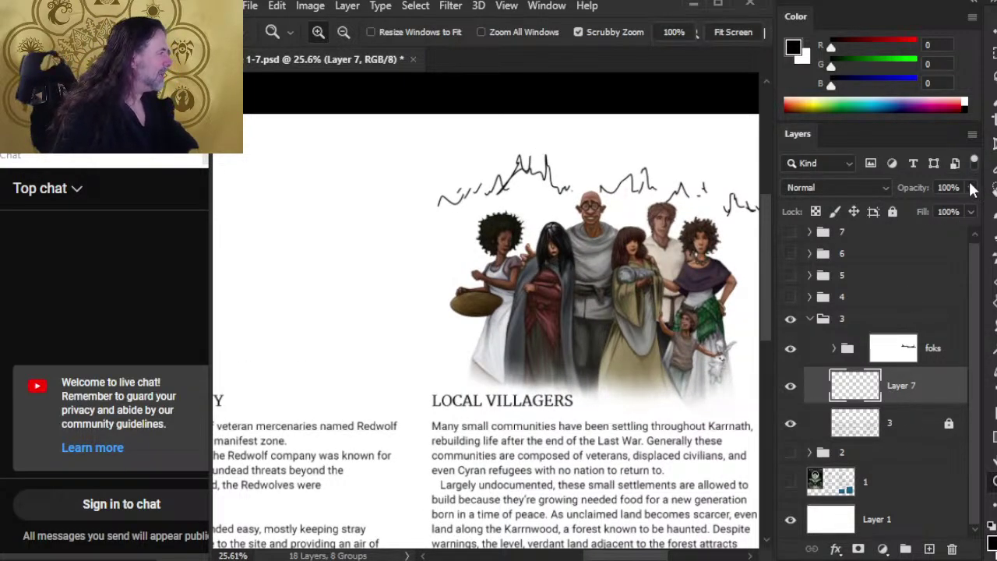
left_click(970, 187)
mouse_move(974, 208)
left_mouse_down()
mouse_move(933, 240)
mouse_move(916, 209)
left_mouse_up()
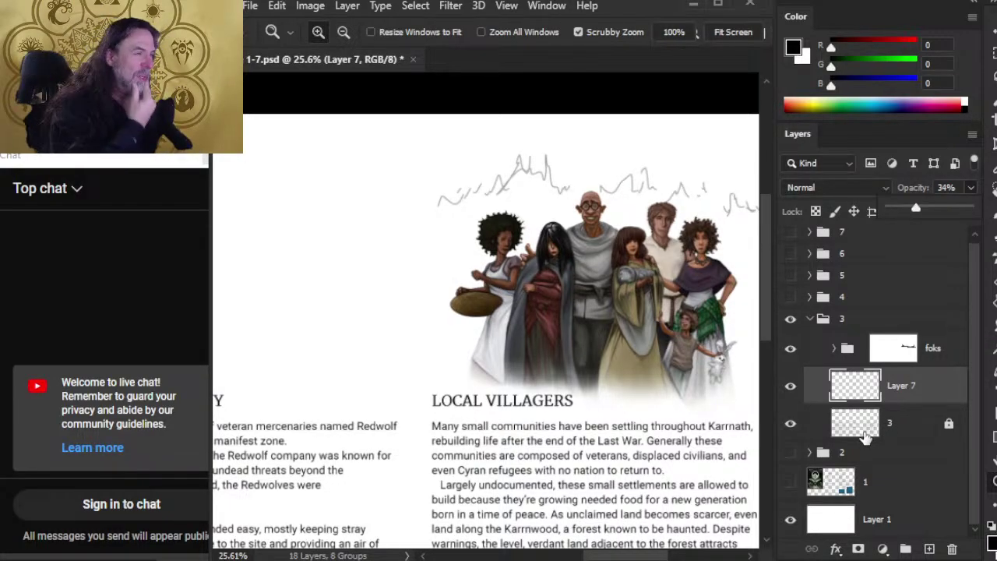
left_click(926, 550)
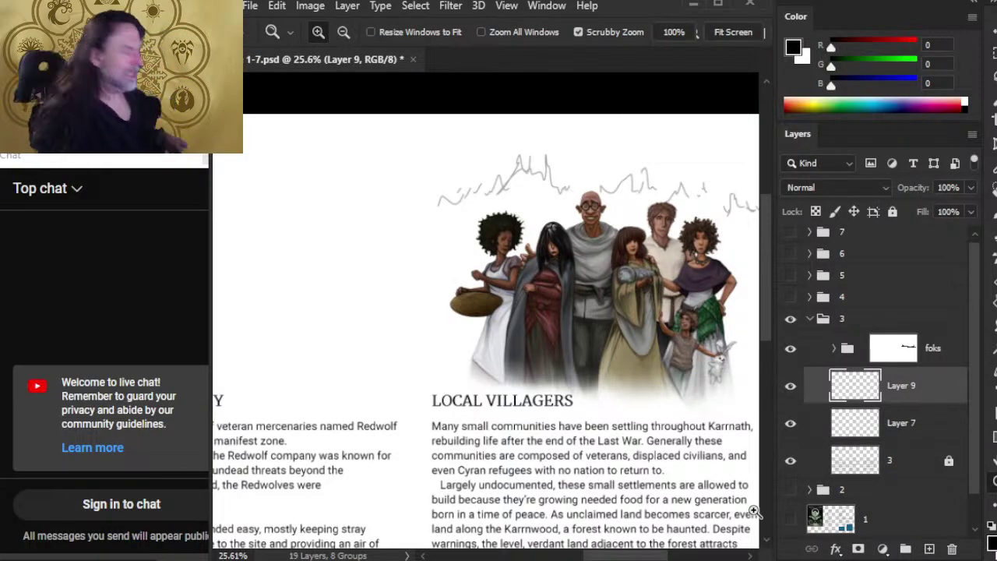
key("alt+Tab")
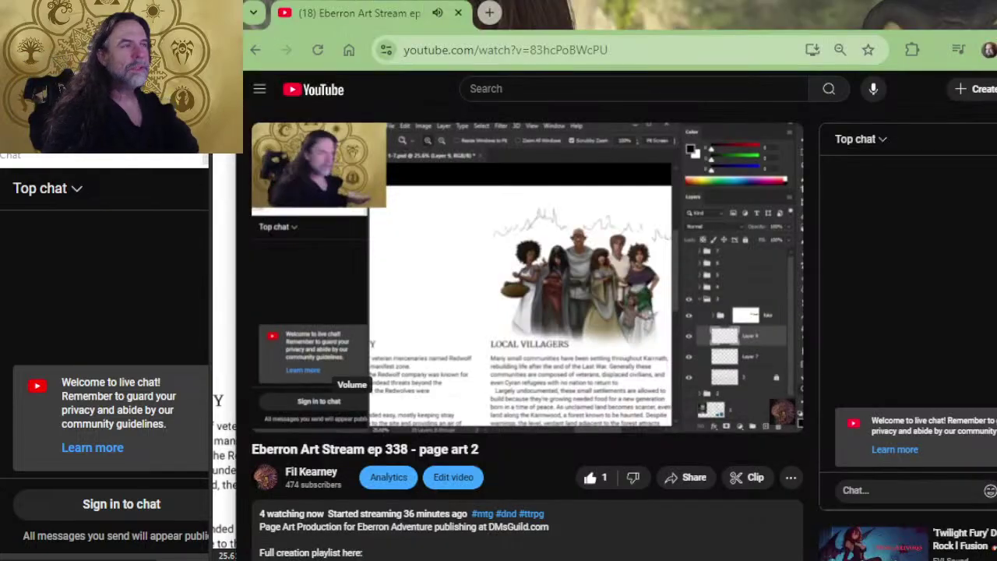
left_click(492, 12)
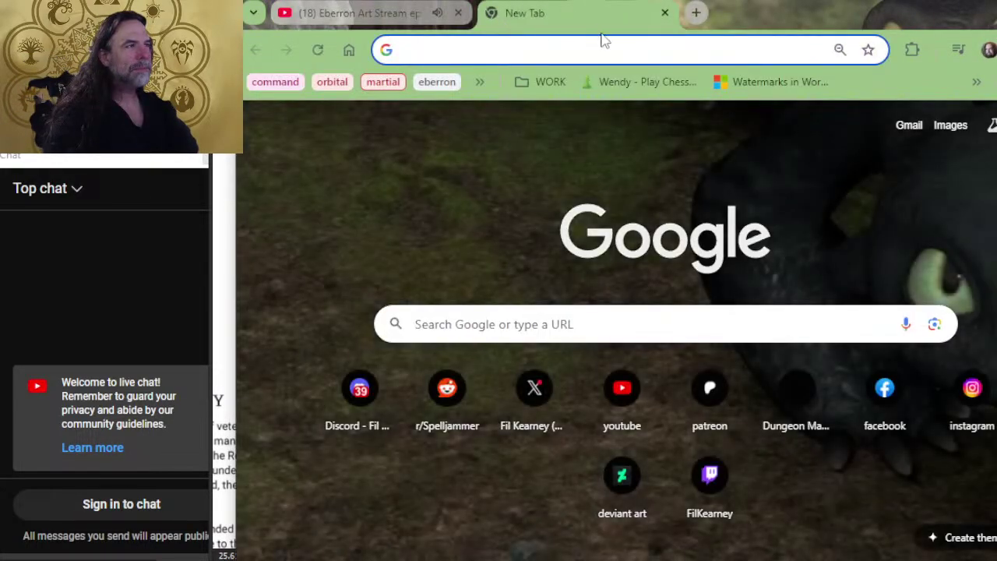
left_click(664, 14)
key("alt+Tab")
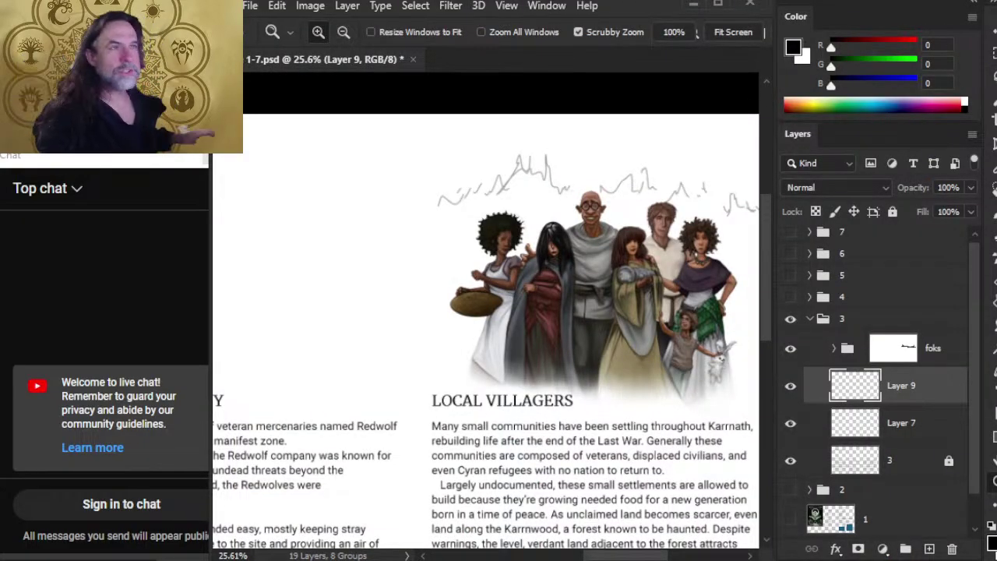
Open the Photoshop file Act 1 Region 2 Optional 1 - Up a Tree from the ART folder's ACT 1 Region 2 subfolder.
left_click(250, 6)
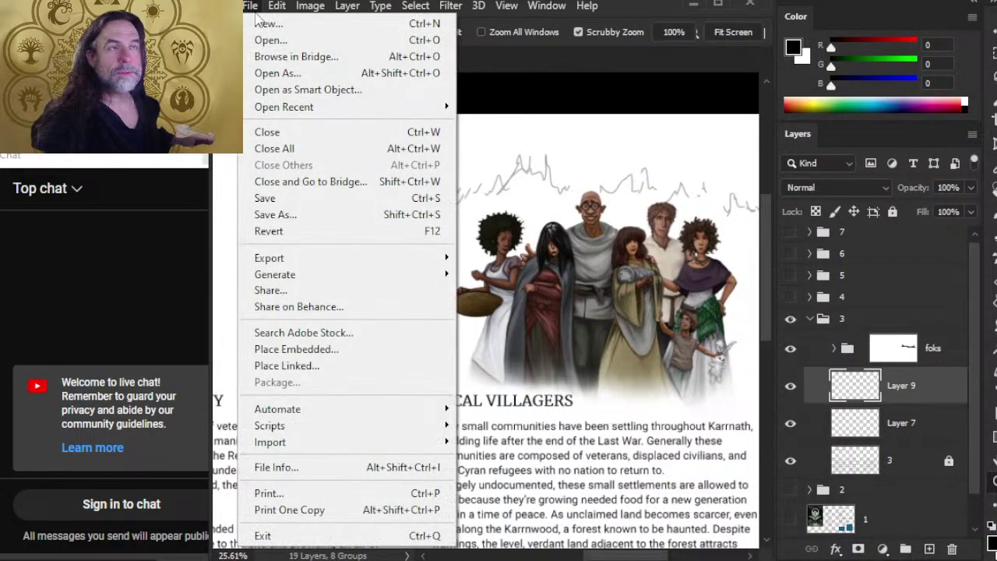
left_click(270, 41)
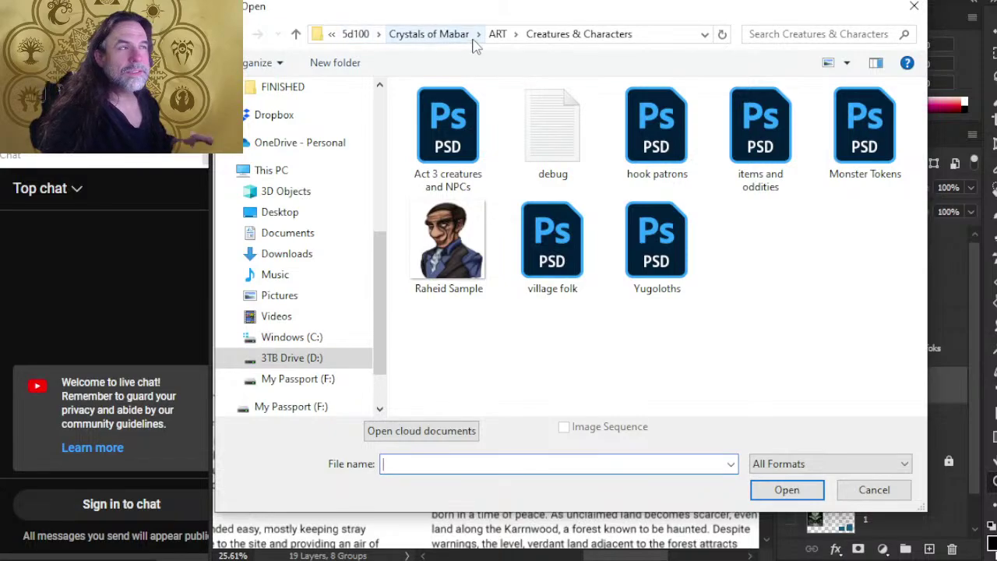
left_click(496, 35)
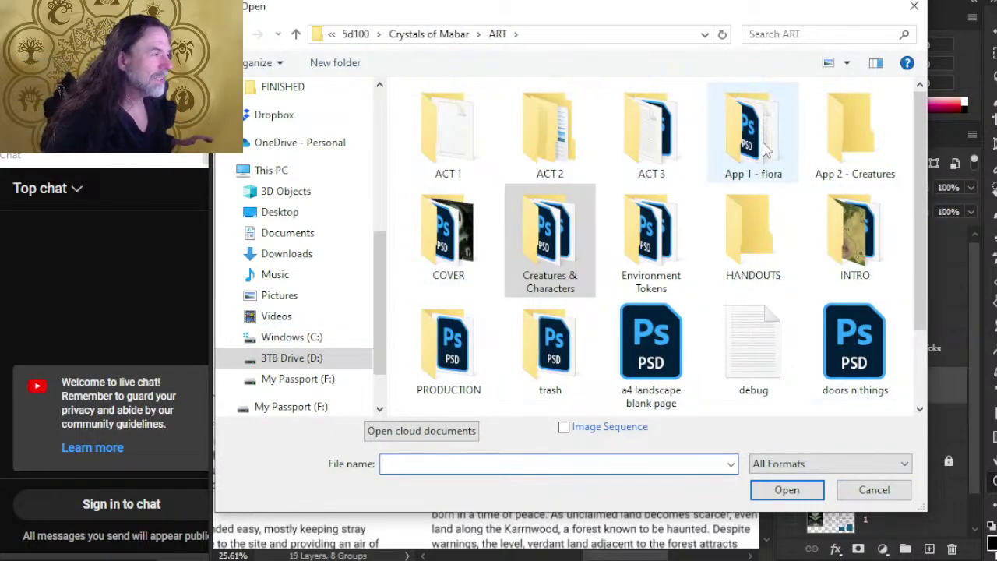
double_click(448, 132)
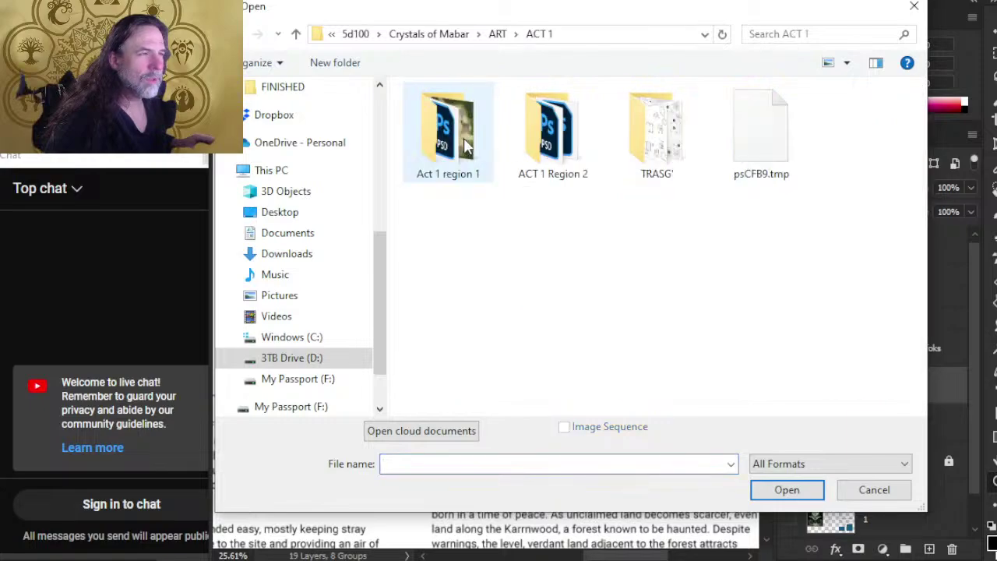
double_click(573, 173)
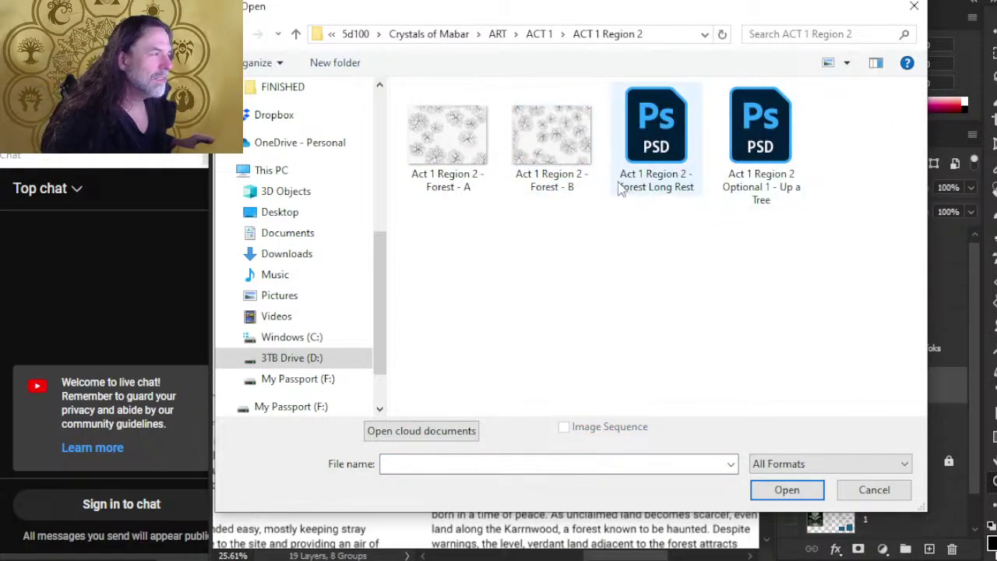
double_click(761, 178)
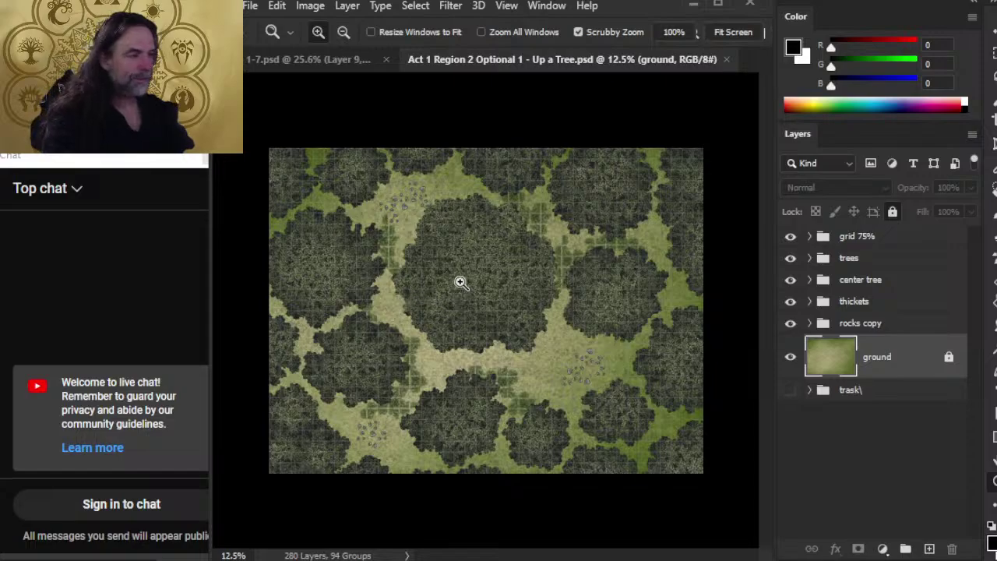
Sample the canopy's near-black shade as the foreground colour and its olive green as the background colour.
mouse_move(459, 280)
left_mouse_down()
mouse_move(418, 283)
mouse_move(505, 296)
mouse_move(436, 285)
mouse_move(644, 403)
left_mouse_up()
key("b")
key("alt")
left_click_drag(446, 174, 429, 213)
key("x")
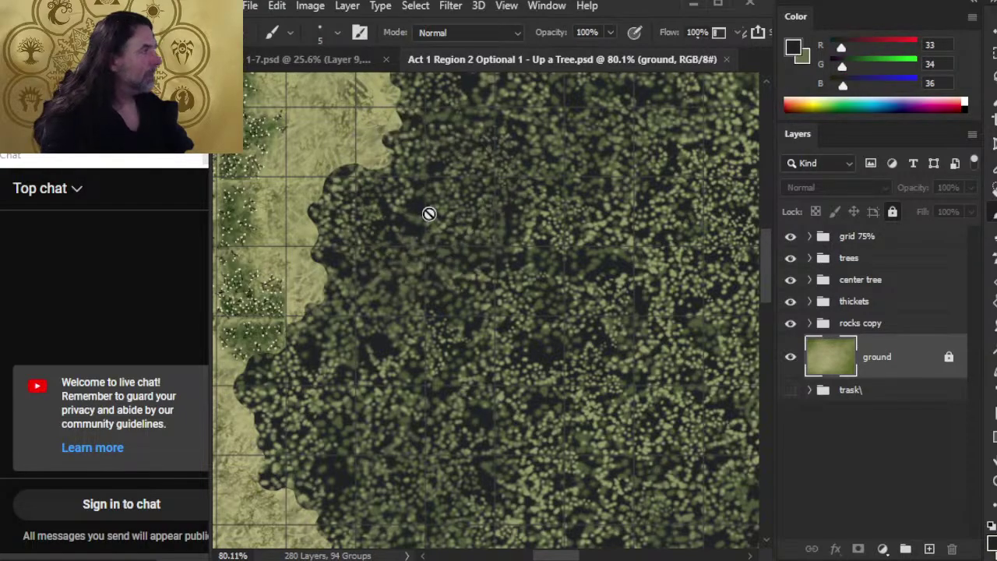
Paint near-black and olive green colour swatches on Layer 9 of 1-7.psd beside the villagers, enlarging the brush to 60.
left_click(350, 60)
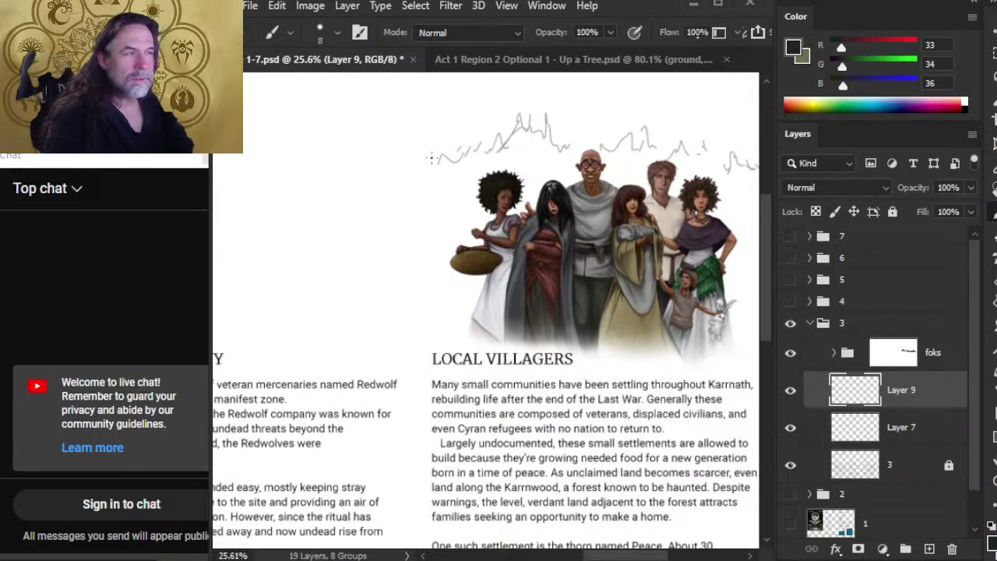
key("bracketright")
key("bracketright")
key("bracketright")
key("bracketright")
key("bracketright")
key("bracketright")
key("bracketright")
mouse_move(380, 146)
left_mouse_down()
mouse_move(355, 212)
mouse_move(372, 209)
mouse_move(363, 225)
left_mouse_up()
left_click(635, 304, "alt")
key("bracketright")
key("bracketright")
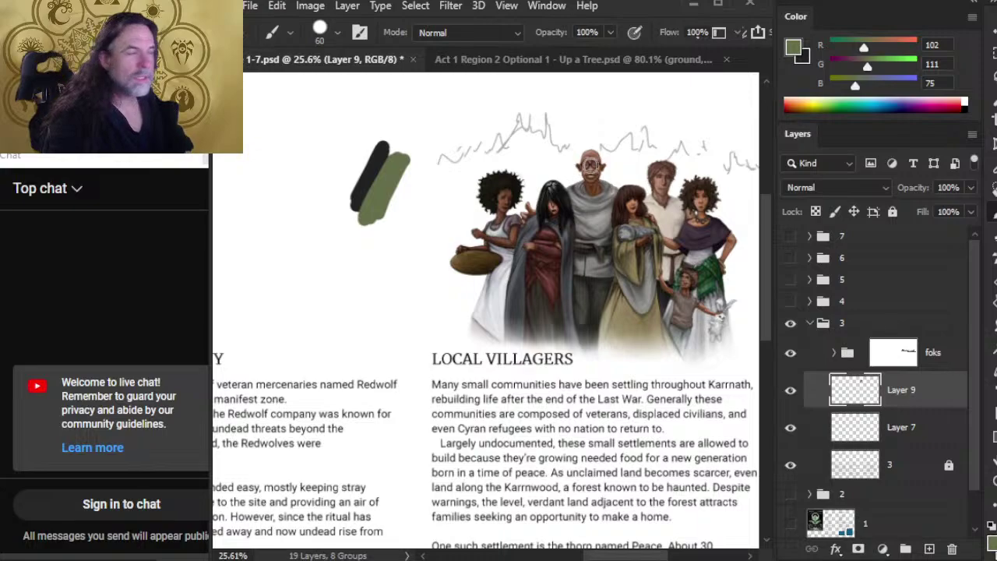
Try a greyer olive sampled from the tree map's canopy as a third swatch beside the green one on Layer 9.
left_click(578, 62)
left_click(561, 183, "alt")
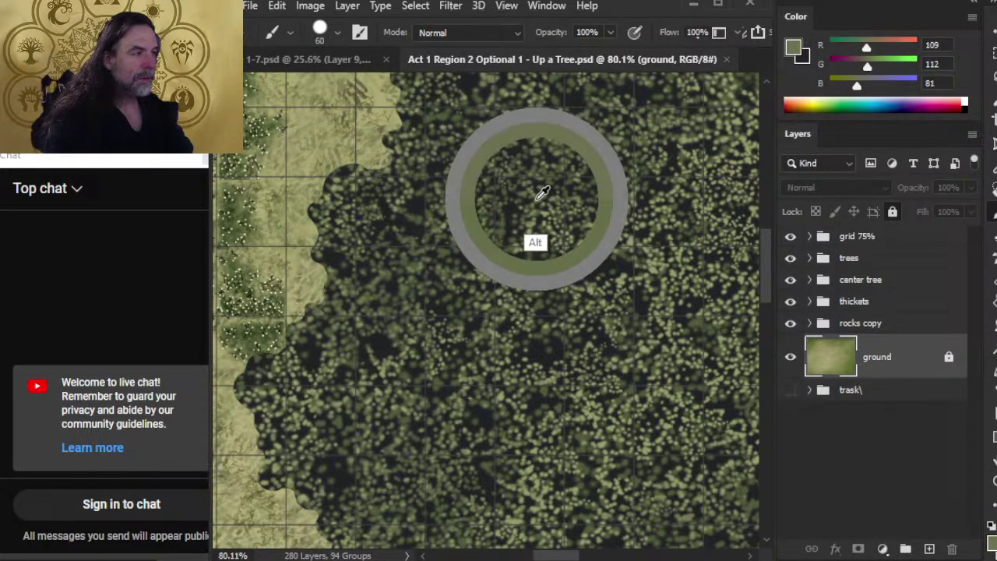
left_click(357, 64)
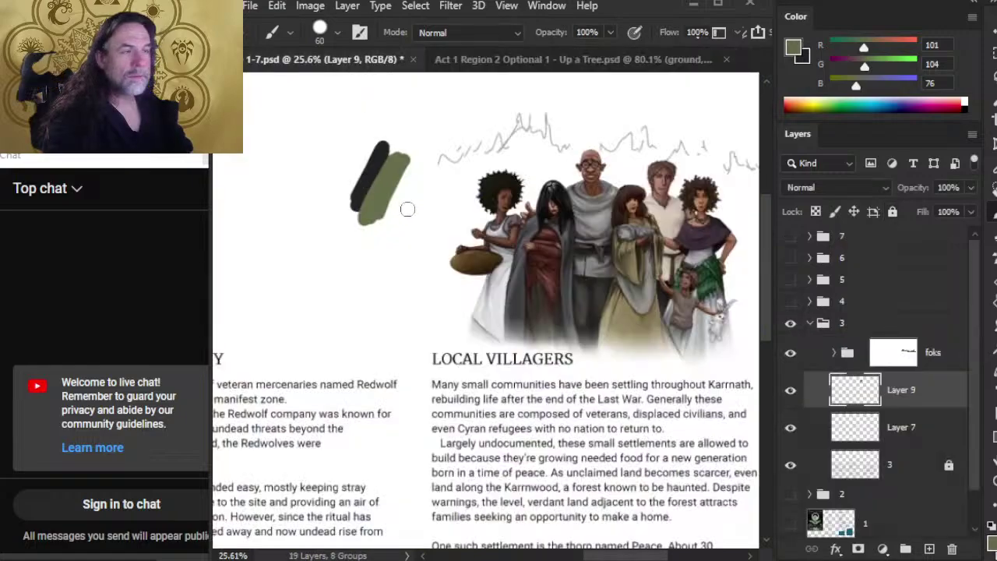
mouse_move(406, 208)
left_mouse_down()
mouse_move(385, 234)
mouse_move(409, 175)
left_mouse_up()
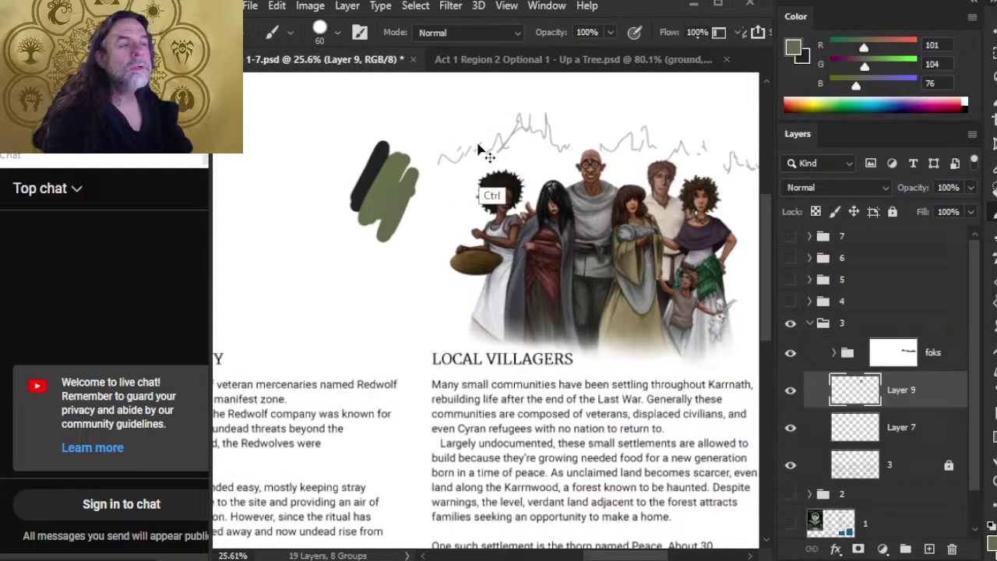
Sample a darker mid-green from the tree map's canopy and paint it between the near-black and olive swatches in 1-7.psd.
left_click(534, 61)
left_click(461, 219, "alt")
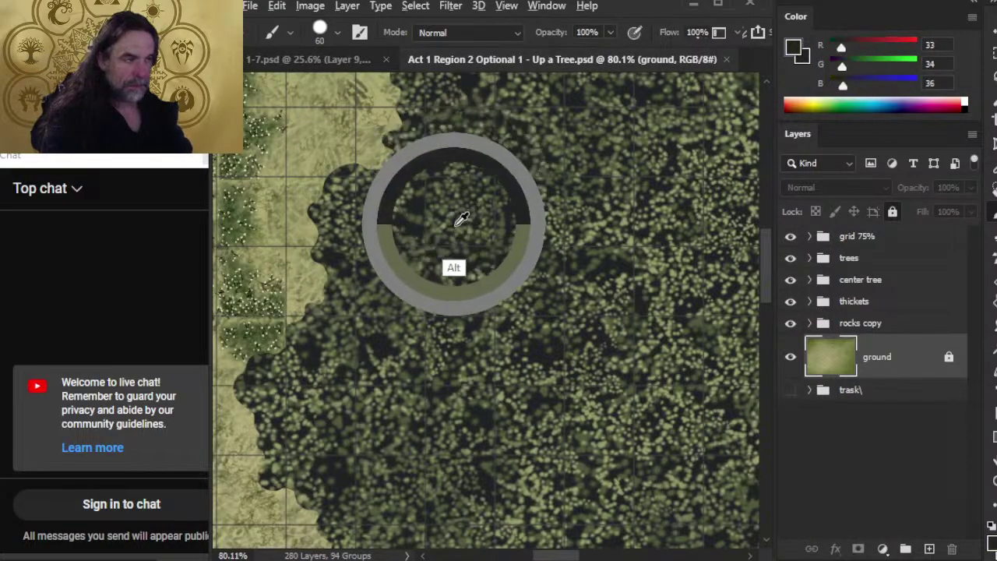
left_click_drag(461, 220, 429, 218)
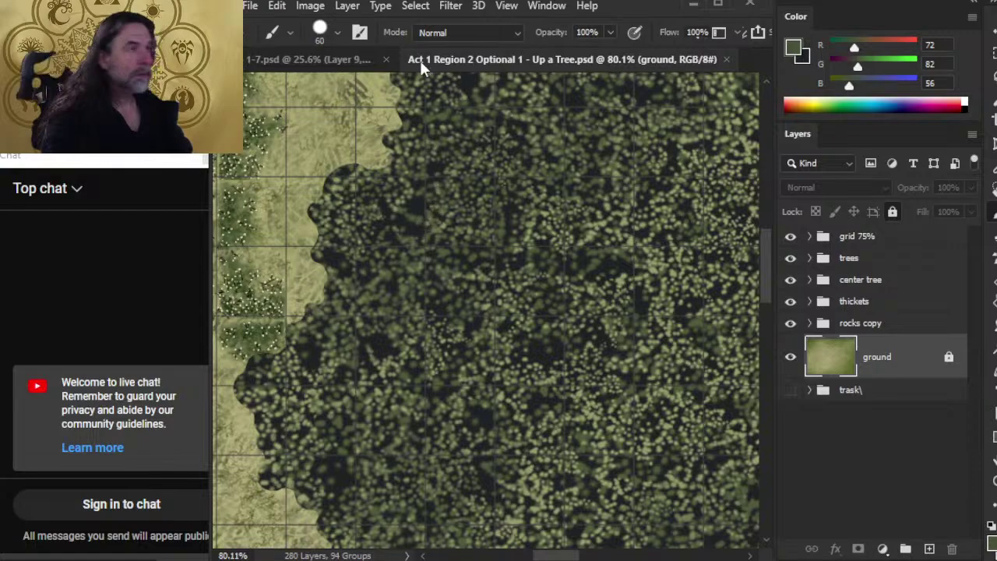
left_click(367, 60)
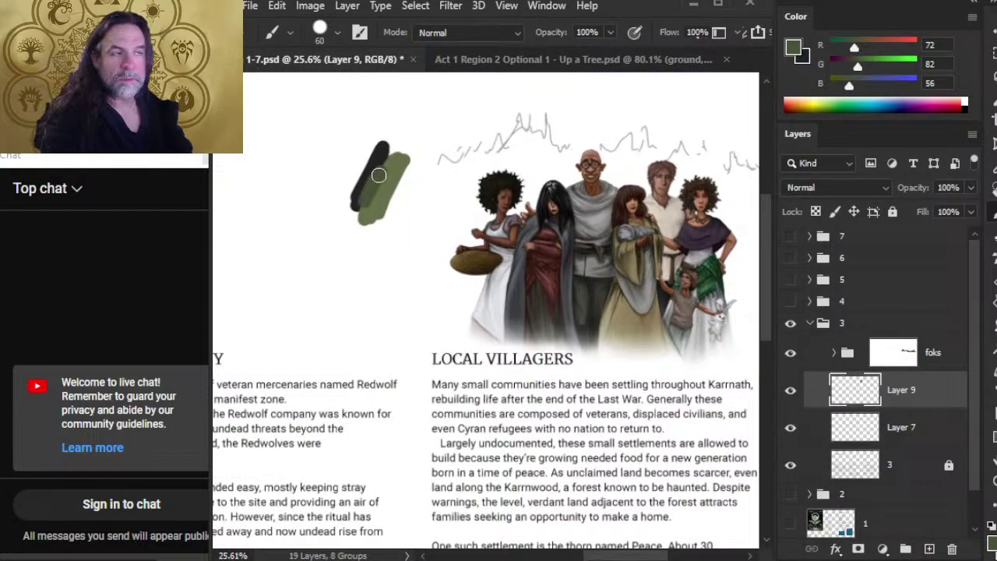
Widen the near-black, mid-green and olive swatches with extra strokes in their own sampled colours.
left_click(383, 148, "alt")
left_click(392, 160, "alt")
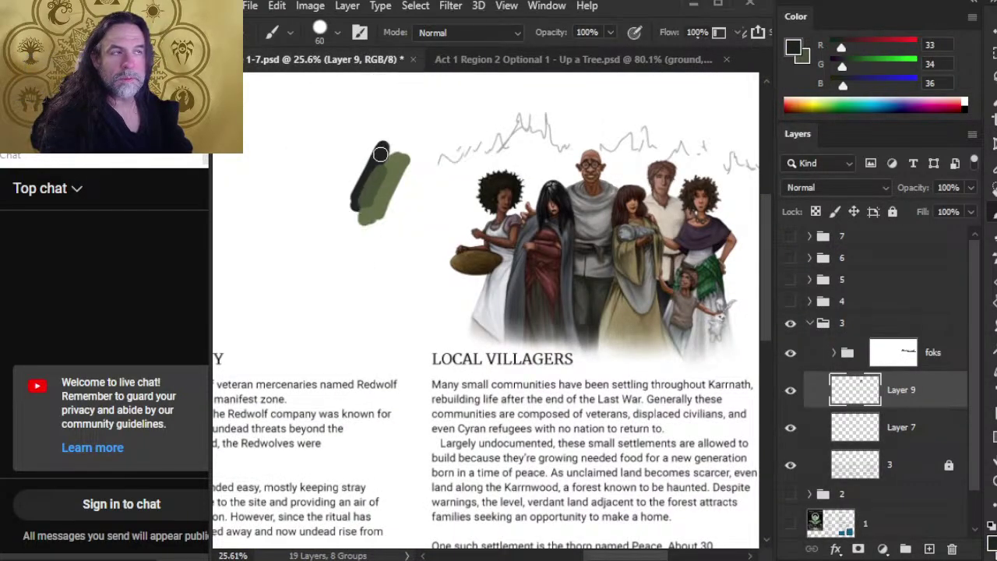
mouse_move(386, 148)
left_mouse_down()
mouse_move(371, 224)
mouse_move(395, 144)
mouse_move(354, 183)
mouse_move(380, 136)
mouse_move(339, 204)
left_mouse_up()
left_click(380, 156, "alt")
left_click(401, 181, "alt")
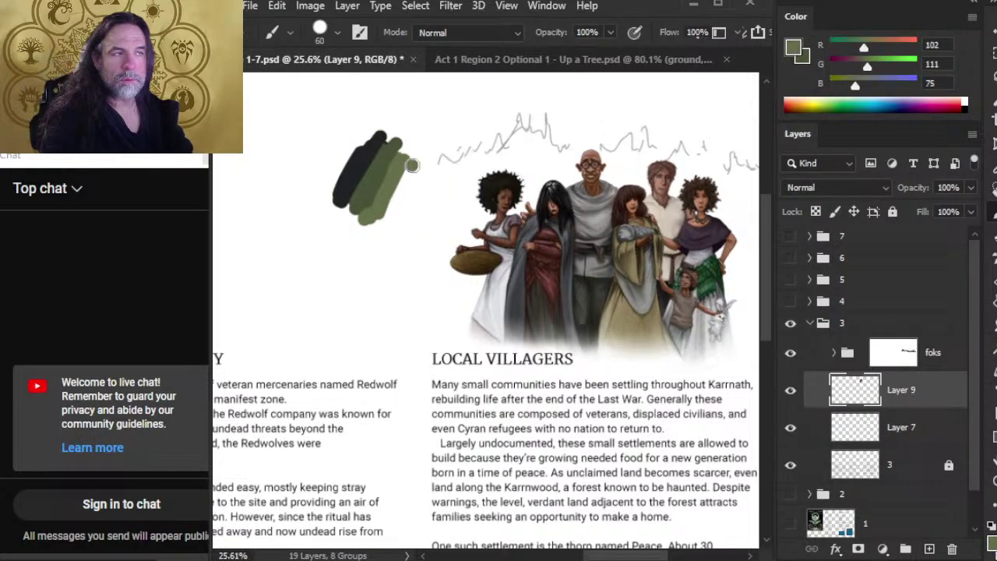
left_click_drag(413, 152, 399, 226)
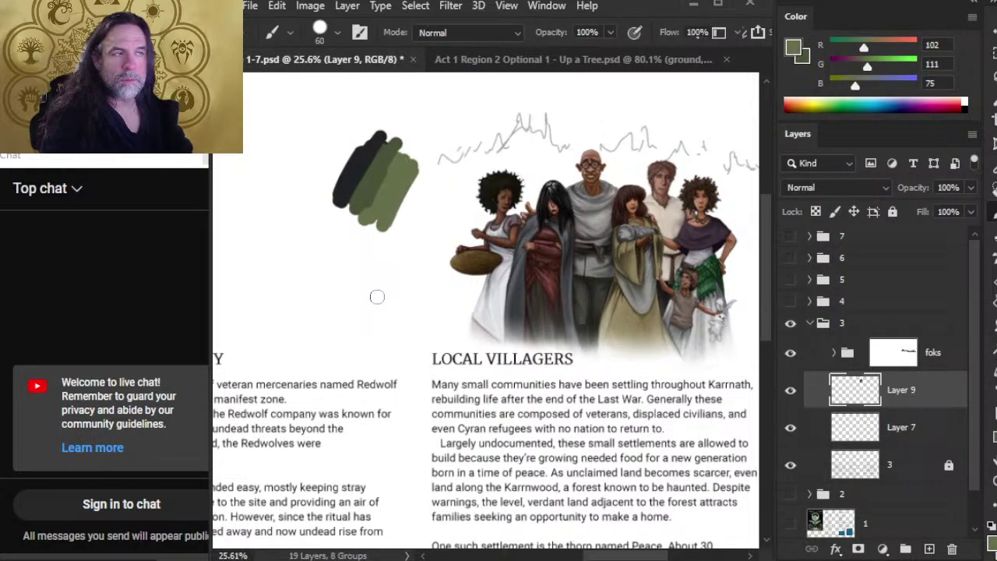
Examine the forest on the Up a Tree map, checking the visibility and contents of its grid and trees groups.
left_click(555, 61)
left_click_drag(421, 244, 572, 434)
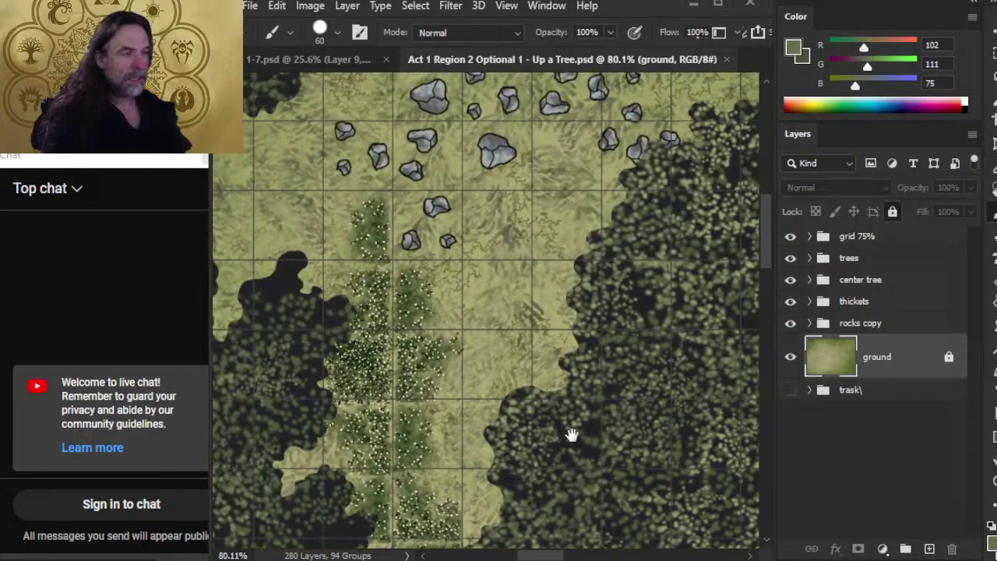
key("z")
scroll(559, 330, "down", 3)
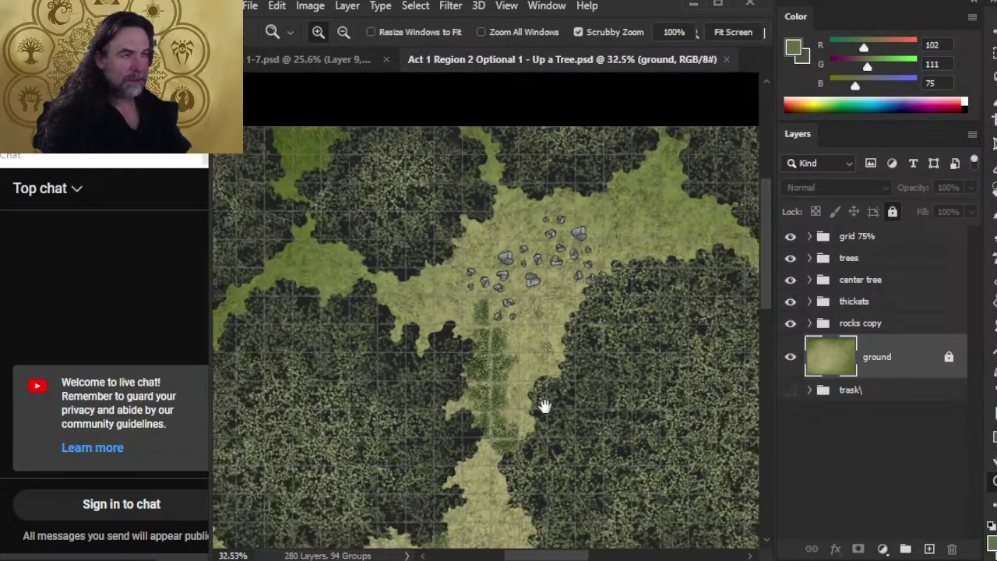
scroll(451, 319, "down", 1)
scroll(433, 341, "down", 2)
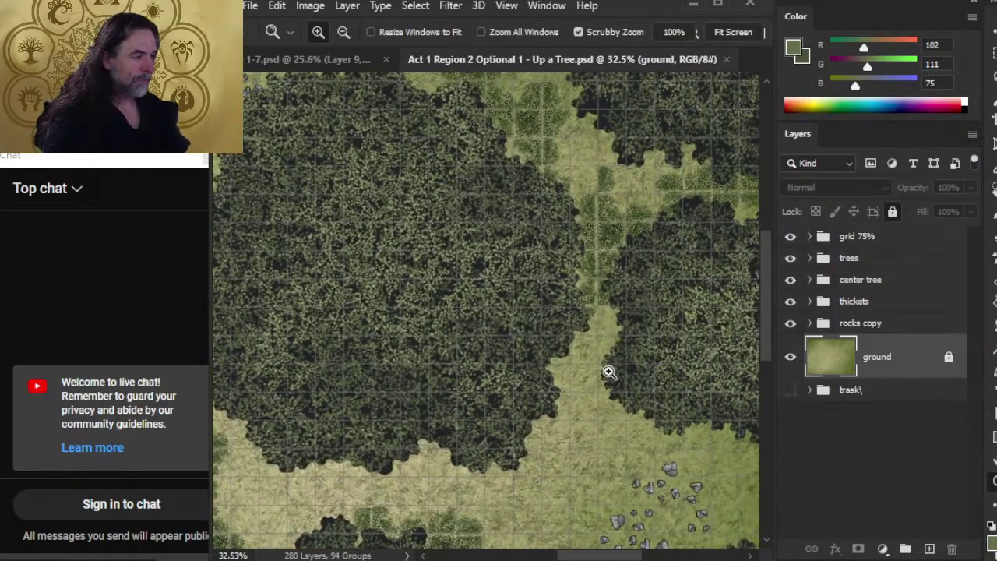
scroll(598, 381, "down", 1)
left_click(790, 259)
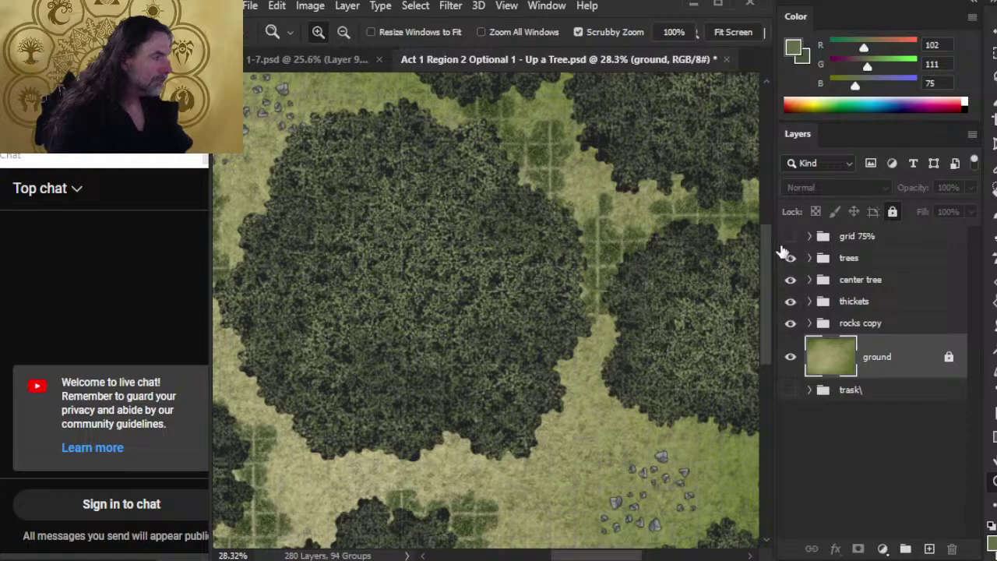
left_click(789, 261)
left_click(790, 260)
left_click(790, 260)
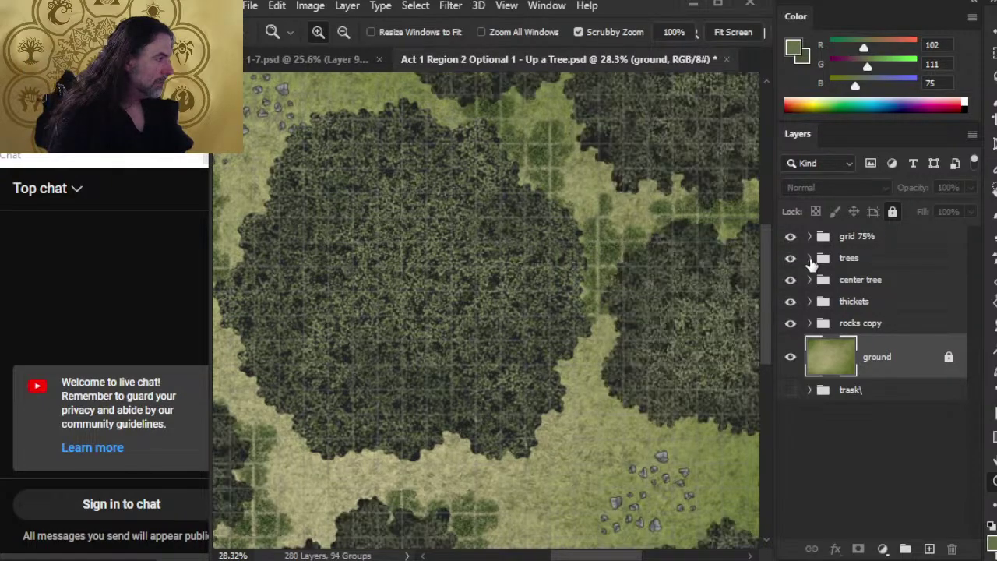
left_click(810, 258)
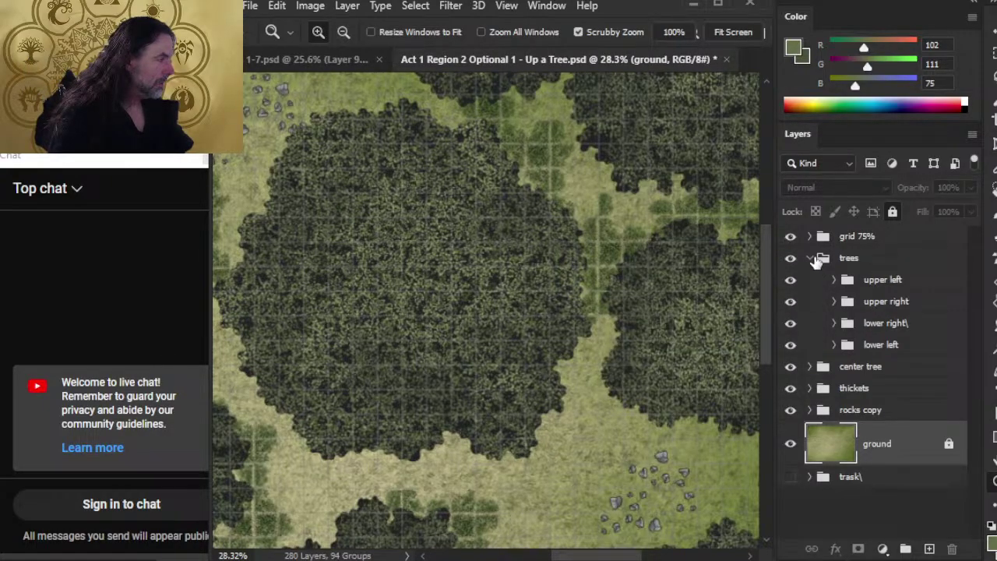
left_click(812, 258)
left_click_drag(703, 375, 652, 369)
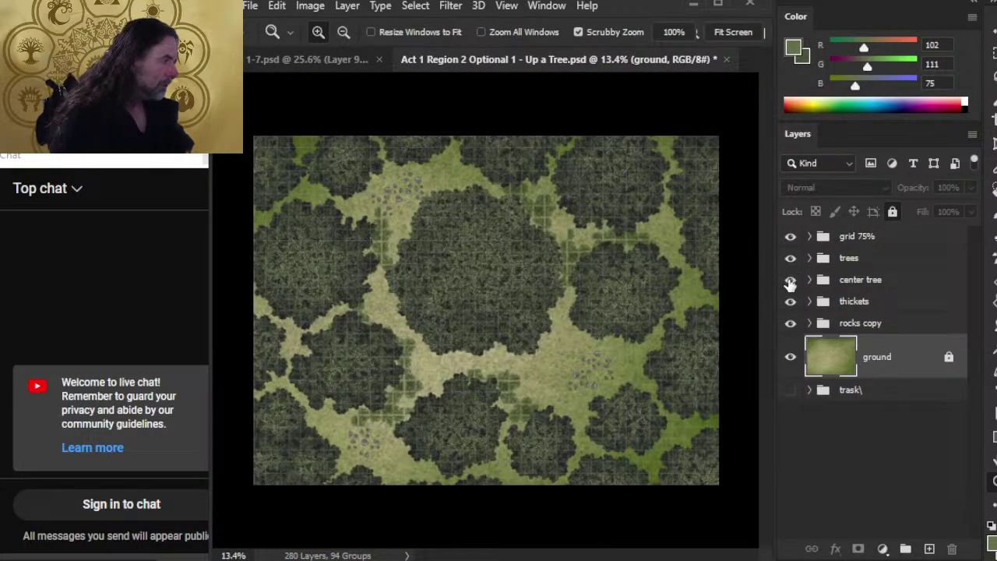
Examine how the center tree is built by hiding and reshowing its color group and Layers 509, 514 and 515.
left_click(790, 281)
left_click(791, 282)
left_click(809, 280)
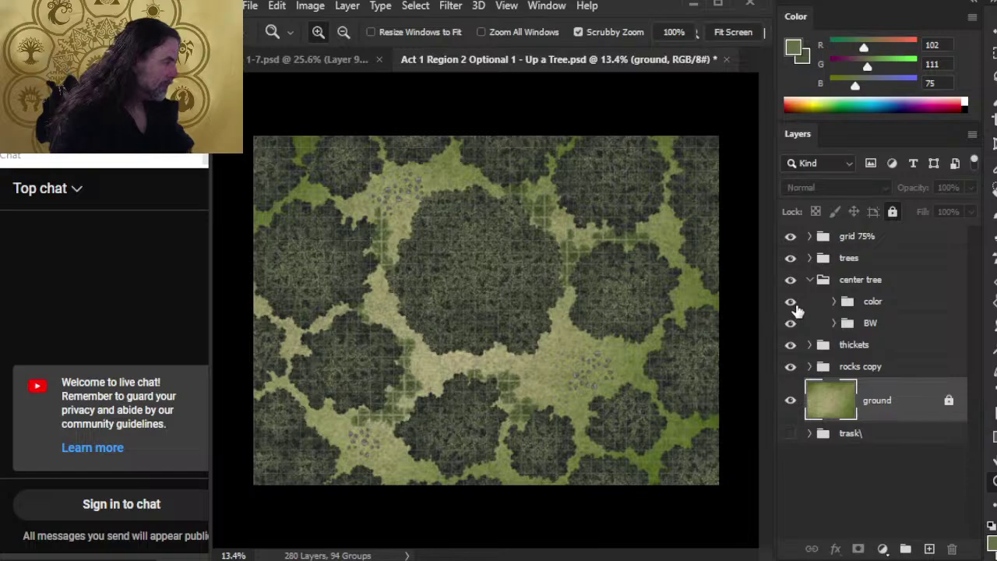
left_click(791, 303)
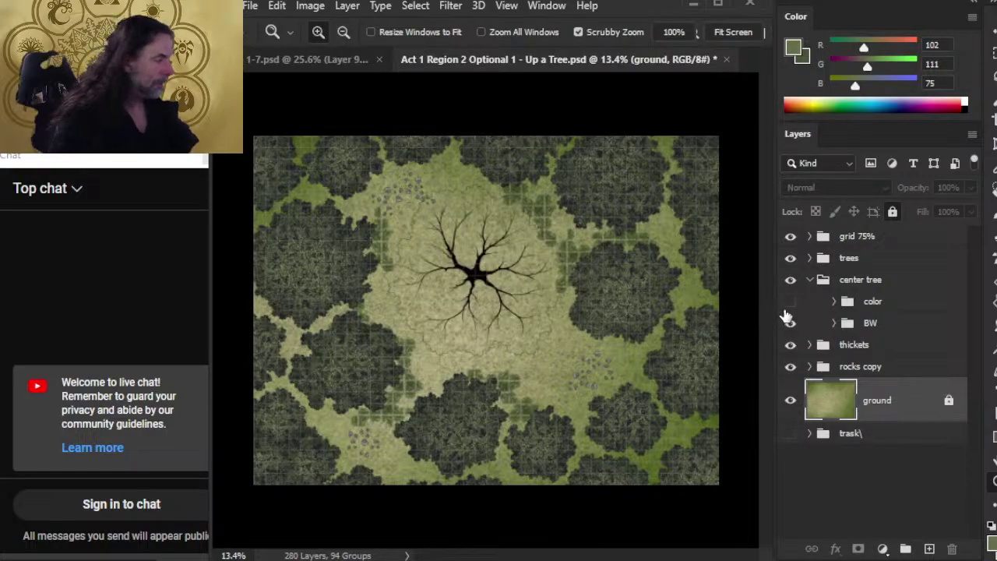
left_click(791, 302)
left_click(834, 301)
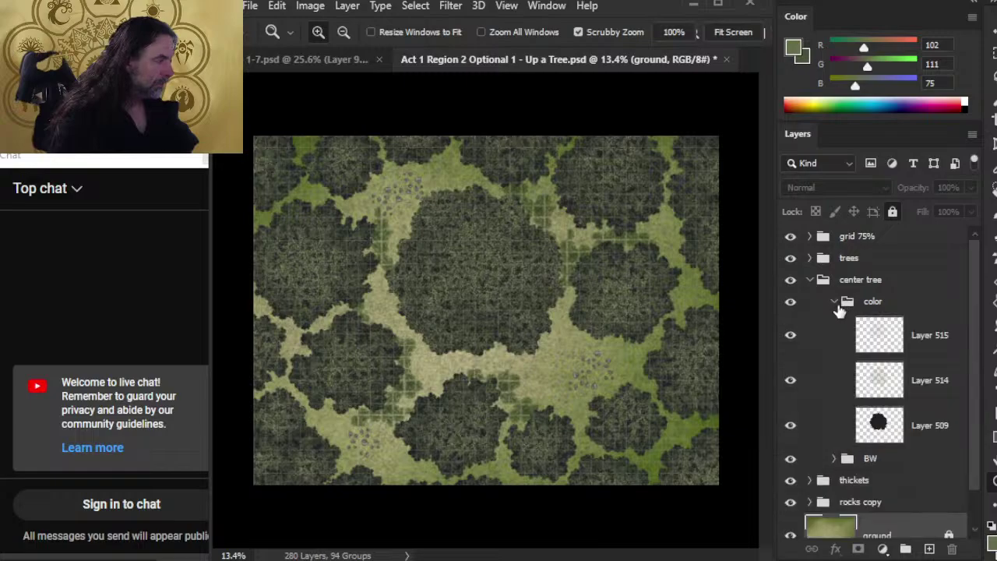
left_click(790, 425)
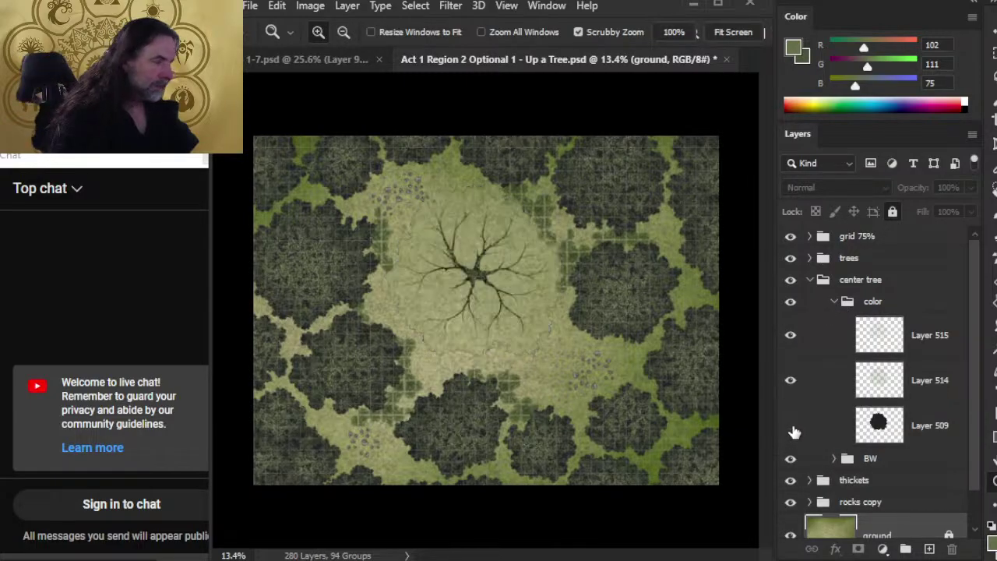
left_click(790, 381)
left_click(792, 339)
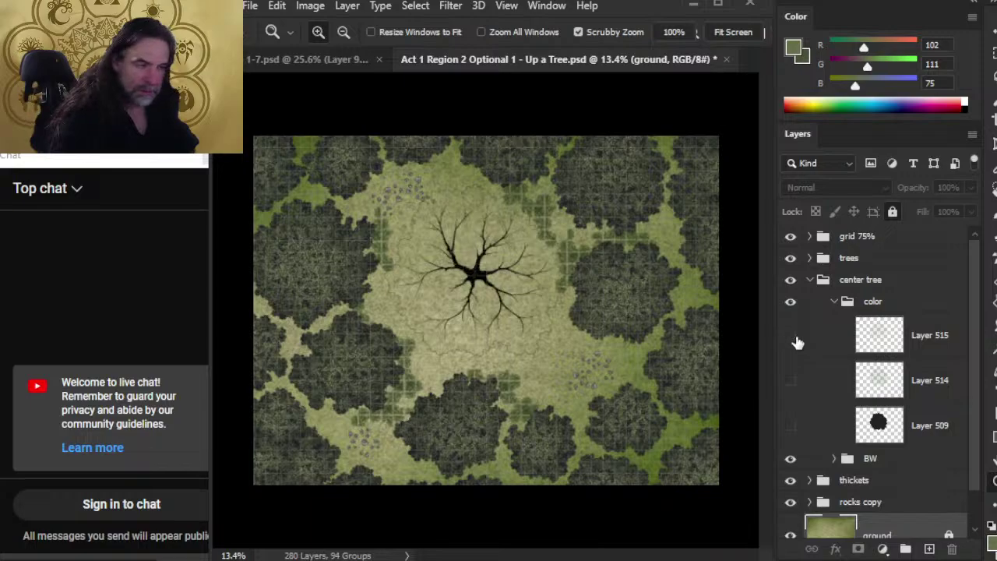
left_click(792, 340)
left_click(790, 343)
left_click(790, 353)
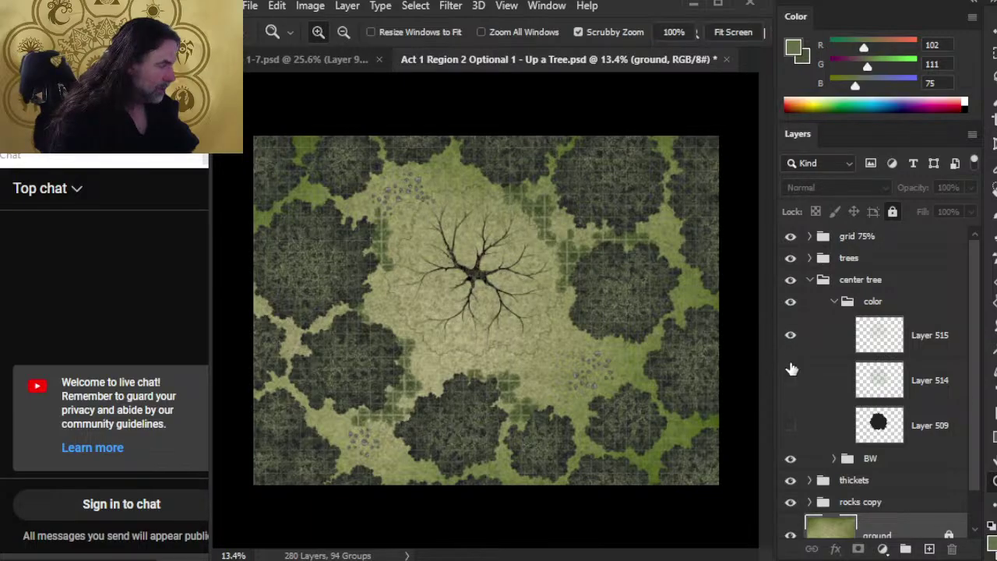
left_click(791, 381)
left_click(792, 422)
Compare the center tree's black branch drawing with its coloured canopy, and close the tree map without saving changes.
left_click(834, 302)
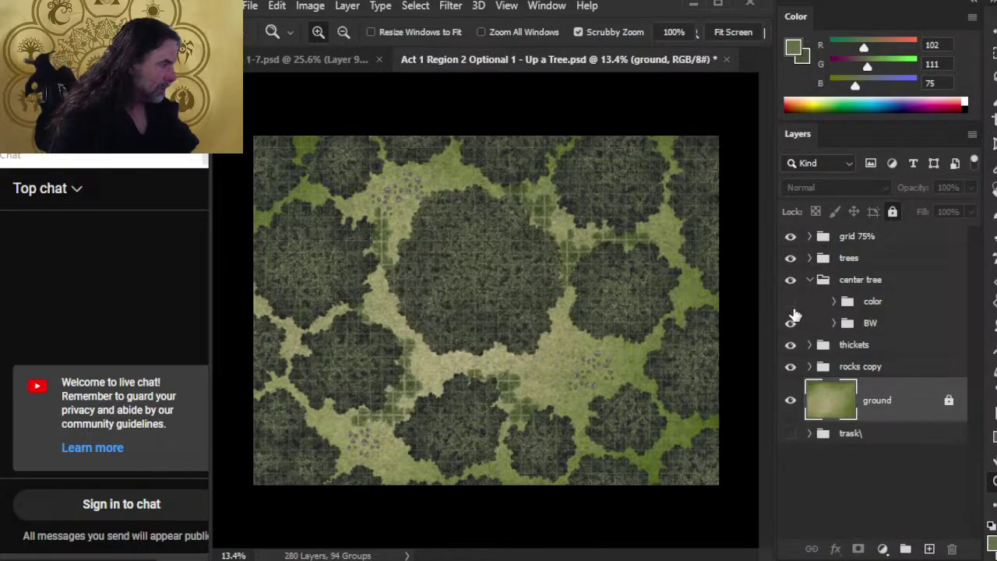
left_click(791, 303)
left_click_drag(451, 340, 529, 338)
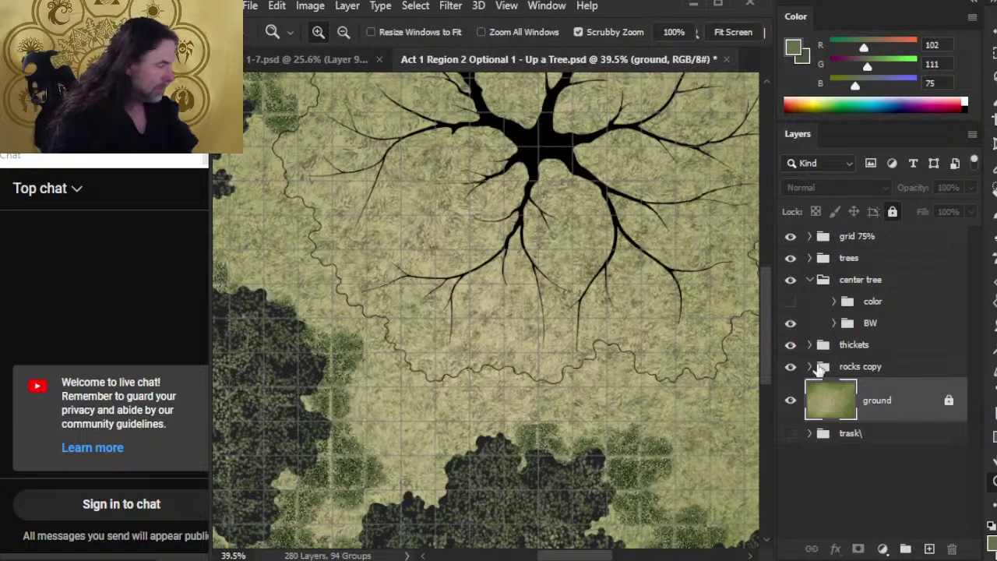
left_click_drag(548, 352, 515, 351)
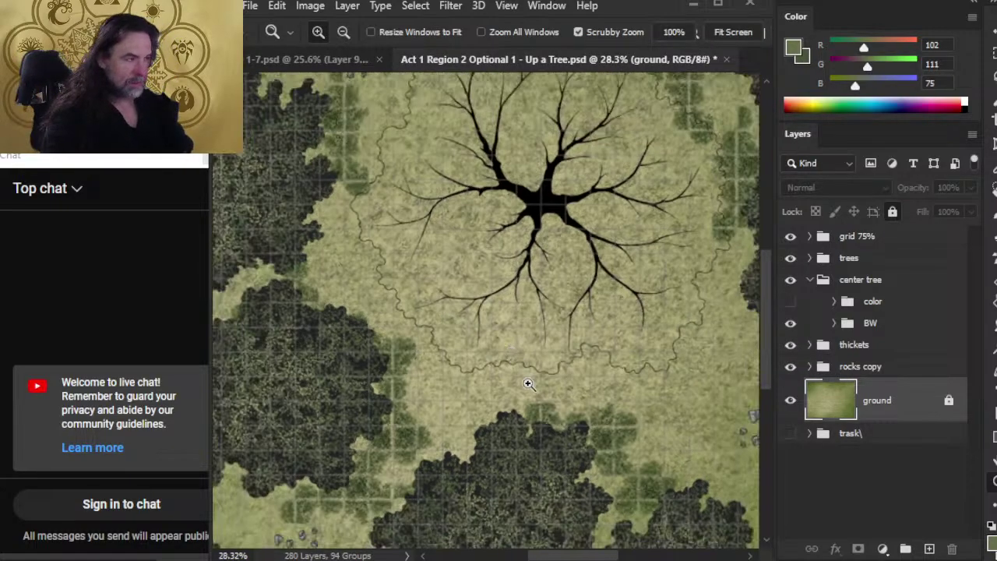
left_click(791, 303)
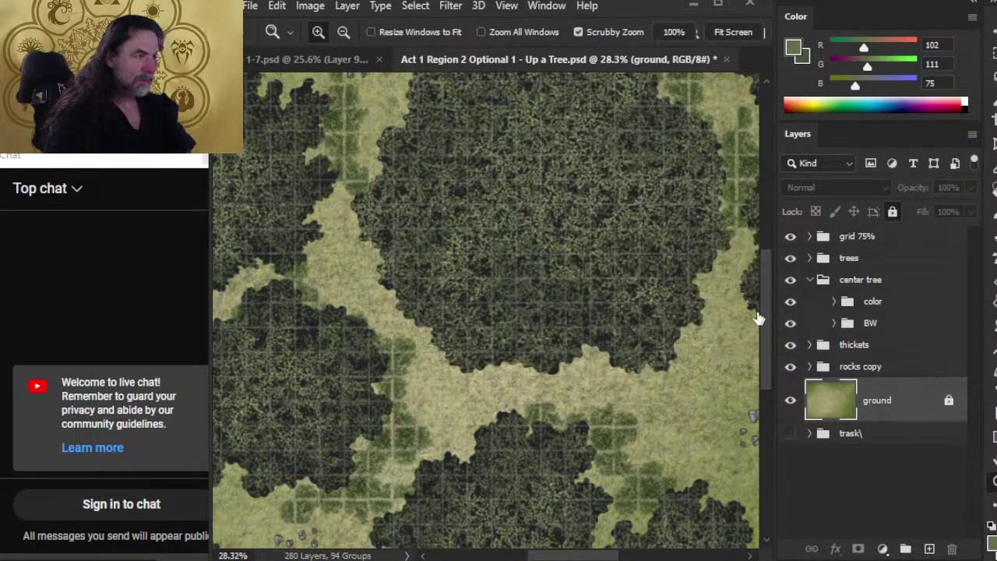
left_click(726, 60)
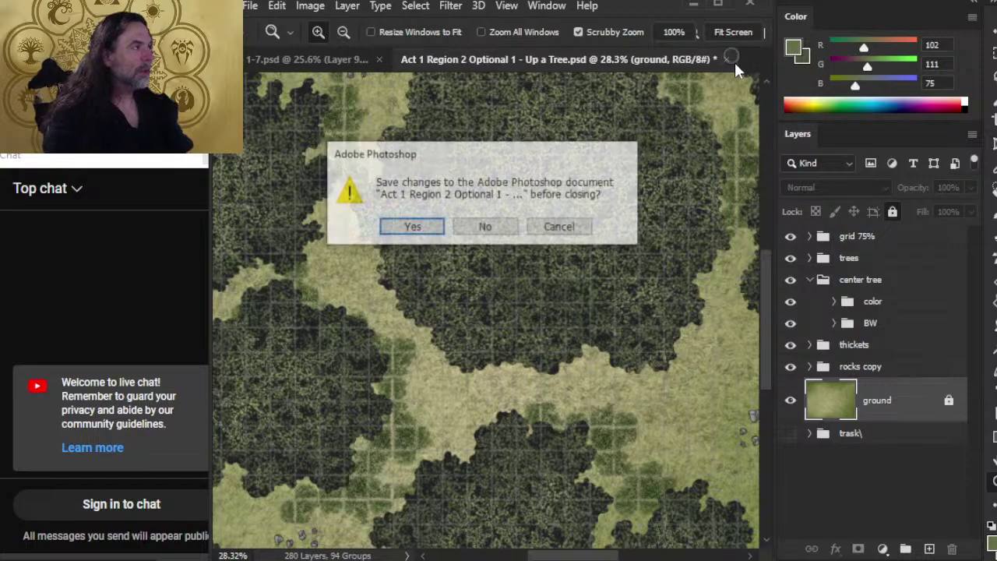
left_click(480, 229)
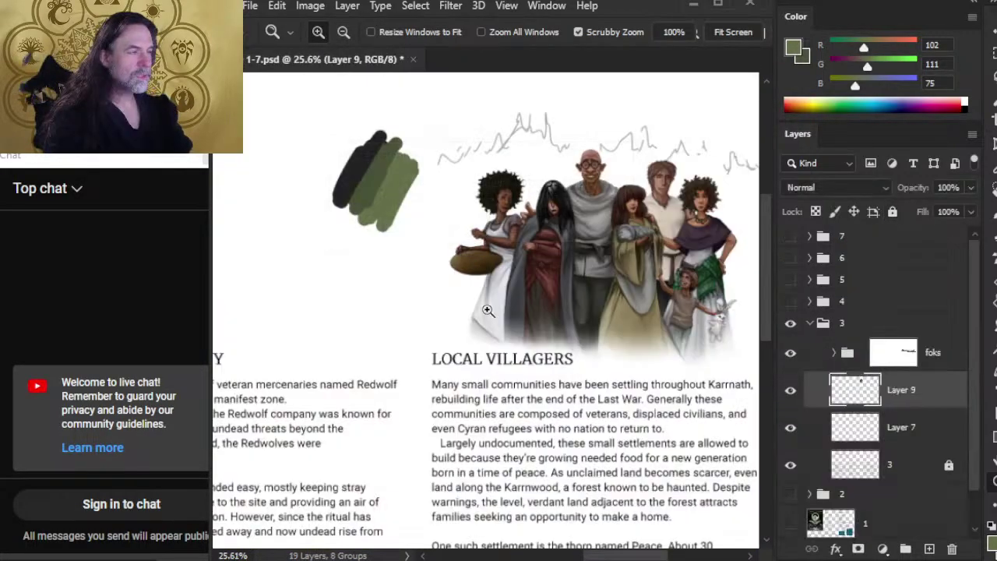
Lower the opacity of the treeline sketch on Layer 7 to 23% and add a new layer directly above it.
left_click(918, 436)
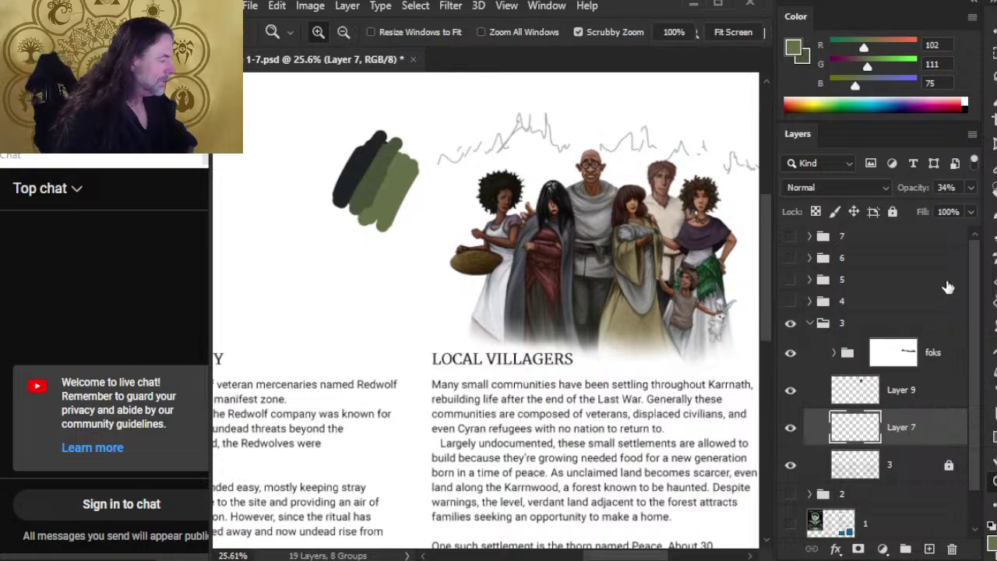
left_click(970, 188)
left_click_drag(917, 214, 908, 212)
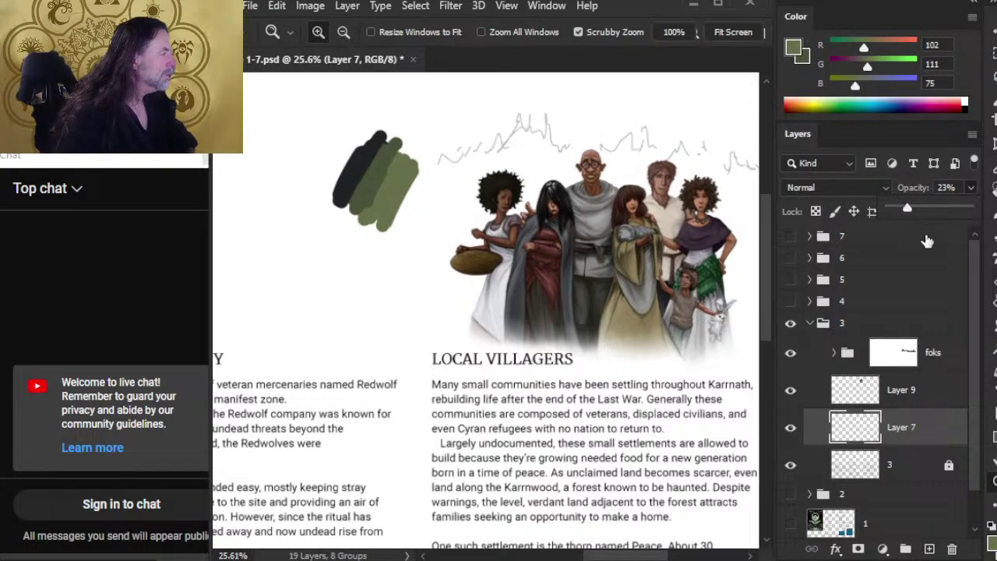
left_click(929, 549)
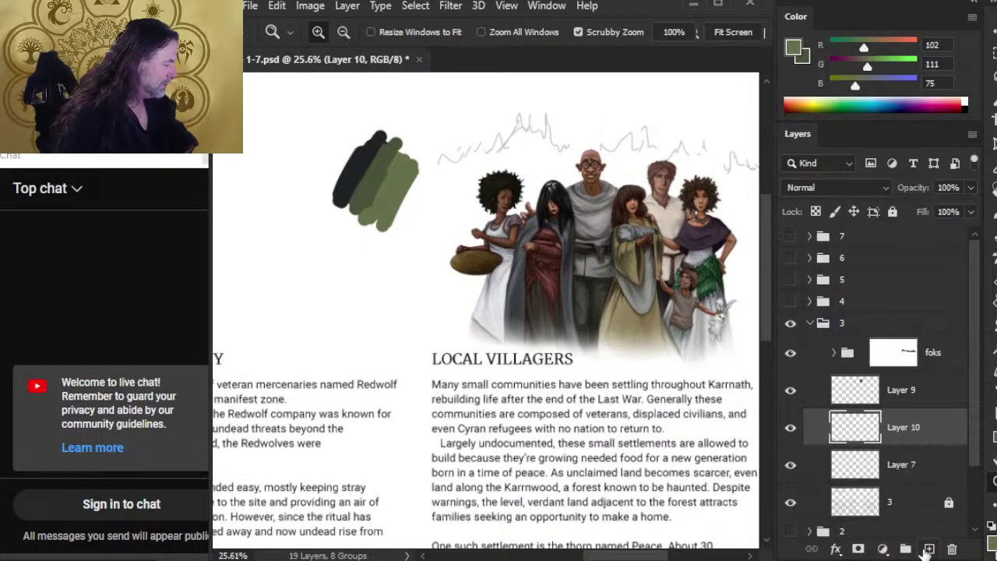
Sample the near-black swatch for the Brush, reduce the brush size to 2, and undo the test stroke drawn with it.
key("b")
left_click(364, 166, "alt")
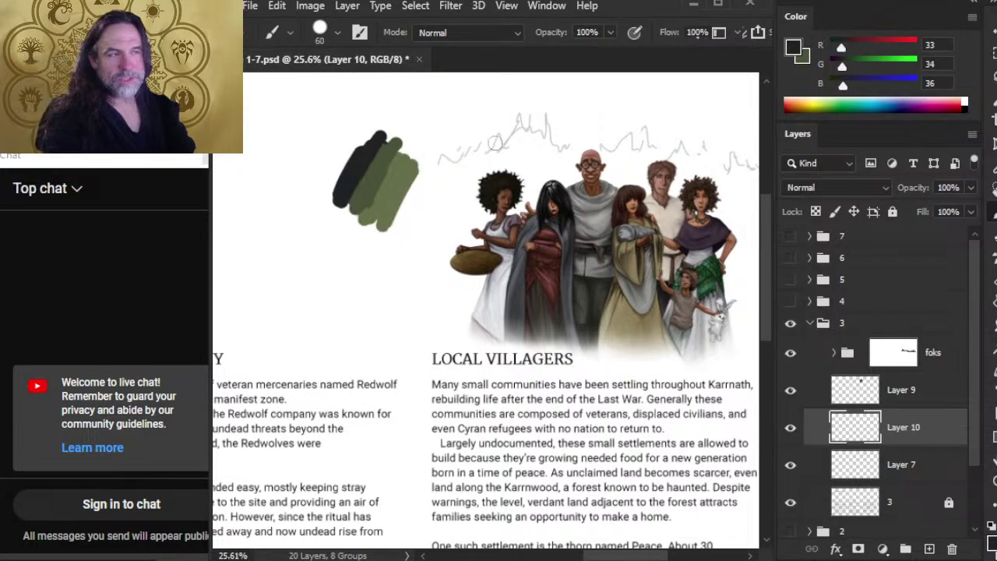
key("bracketleft")
key("bracketleft")
key("bracketleft")
key("bracketleft")
key("bracketleft")
key("bracketleft")
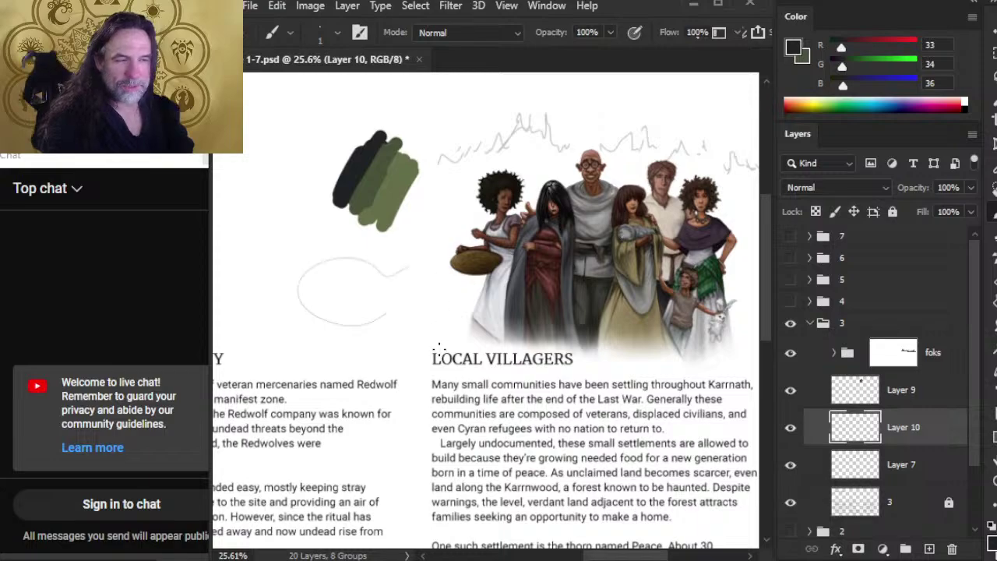
left_click_drag(375, 262, 307, 284)
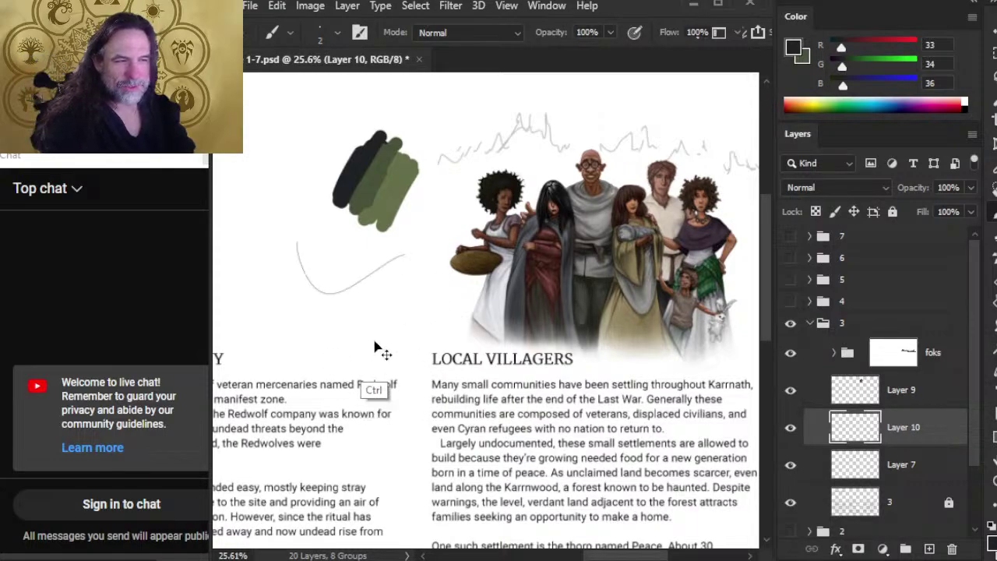
key("ctrl+z")
Draw two vertical trunk lines on Layer 10 beneath the highest treeline peaks and trim the top of the first one.
left_click_drag(544, 124, 548, 176)
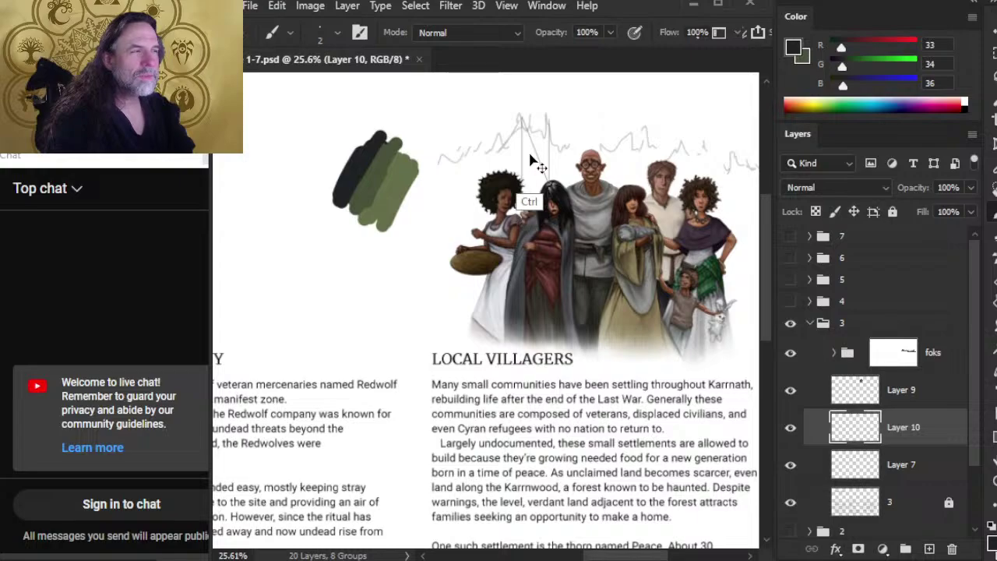
key("shift")
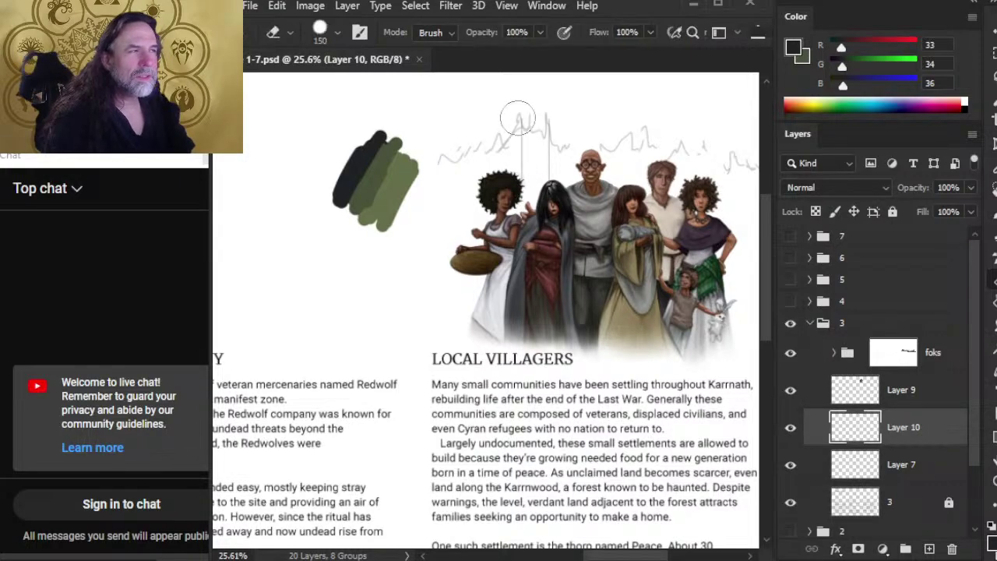
left_click_drag(517, 115, 514, 136)
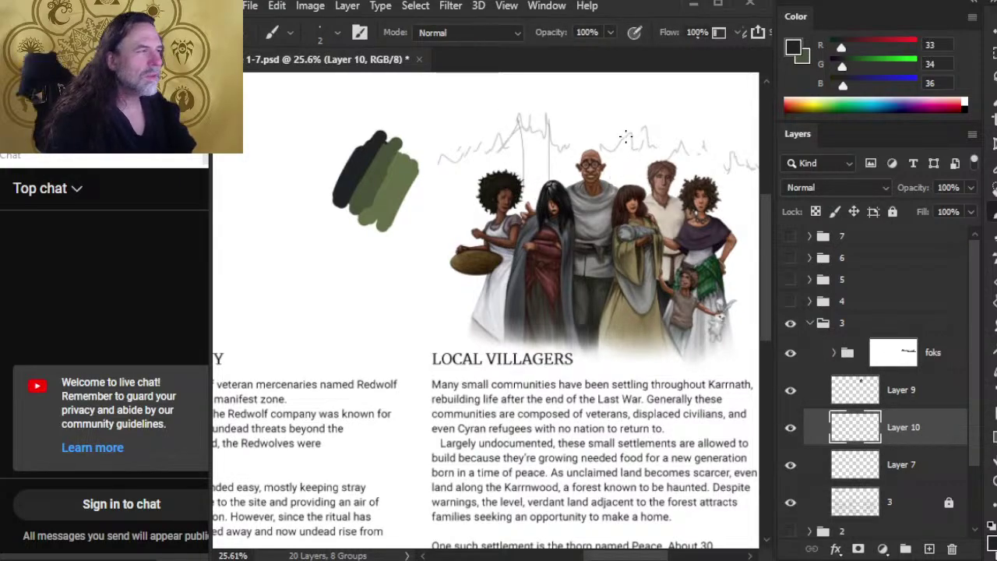
Lower the opacity of the Layer 7 treeline sketch to 13% and make Layer 10 active again.
left_click(901, 464)
left_click(971, 187)
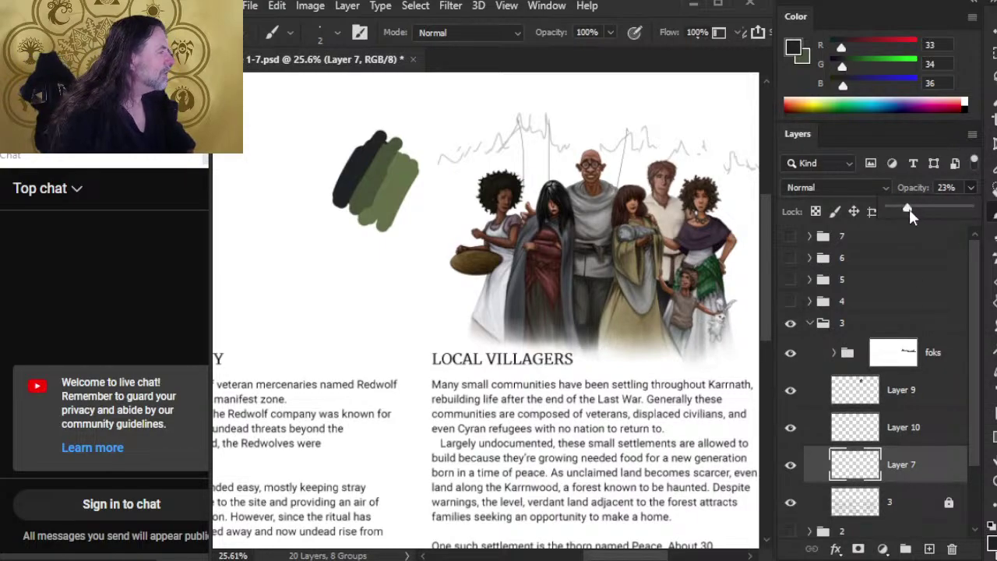
left_click_drag(909, 208, 899, 212)
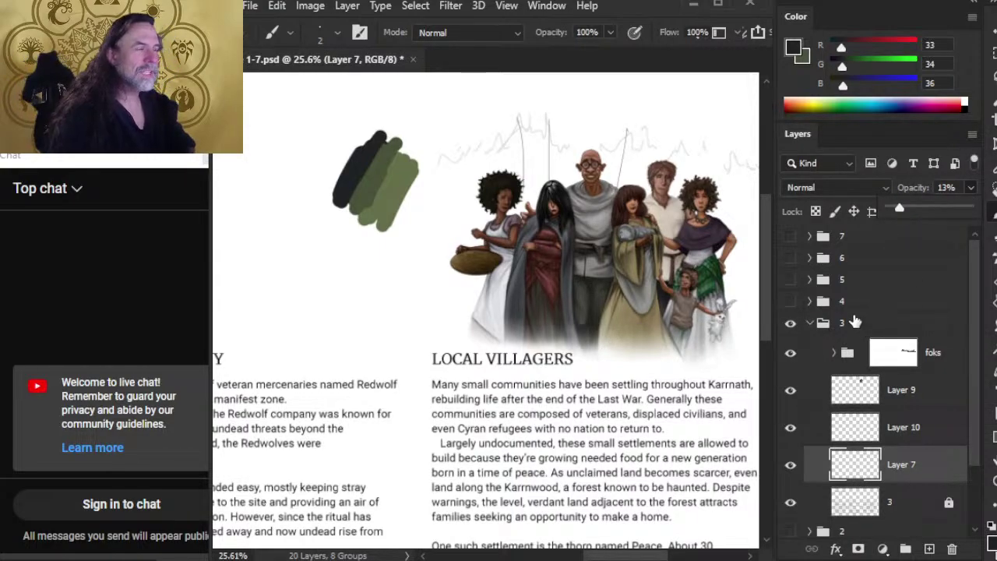
left_click(937, 441)
left_click(903, 426)
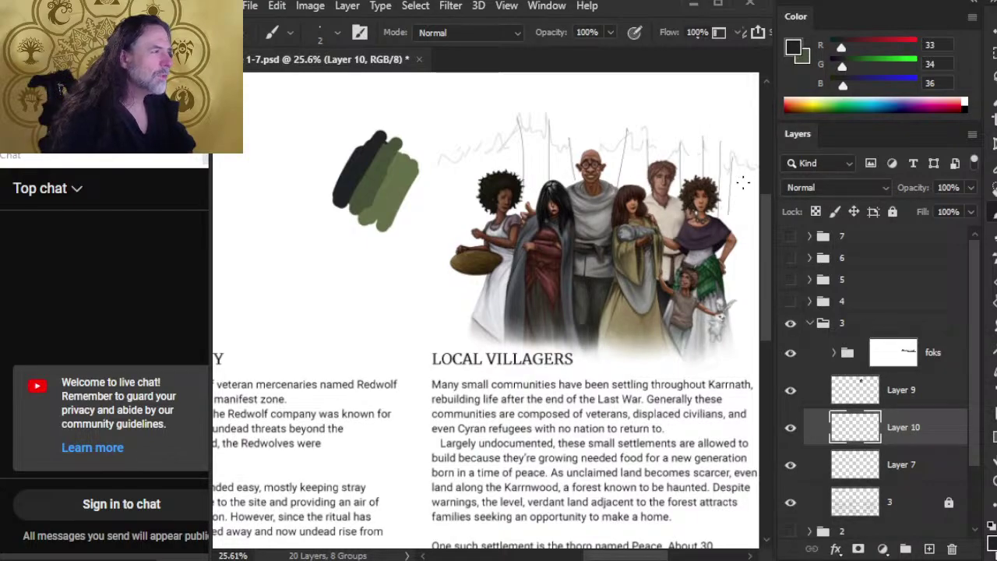
Extend the row of thin trunk lines on Layer 10 to both outer ends of the villager group.
left_click_drag(678, 271, 589, 274)
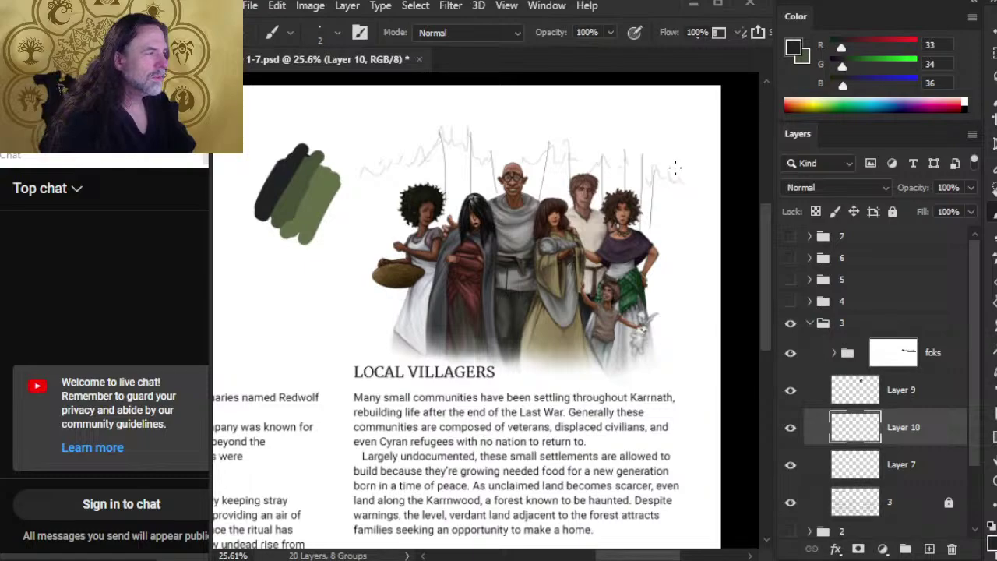
left_click_drag(676, 167, 668, 246)
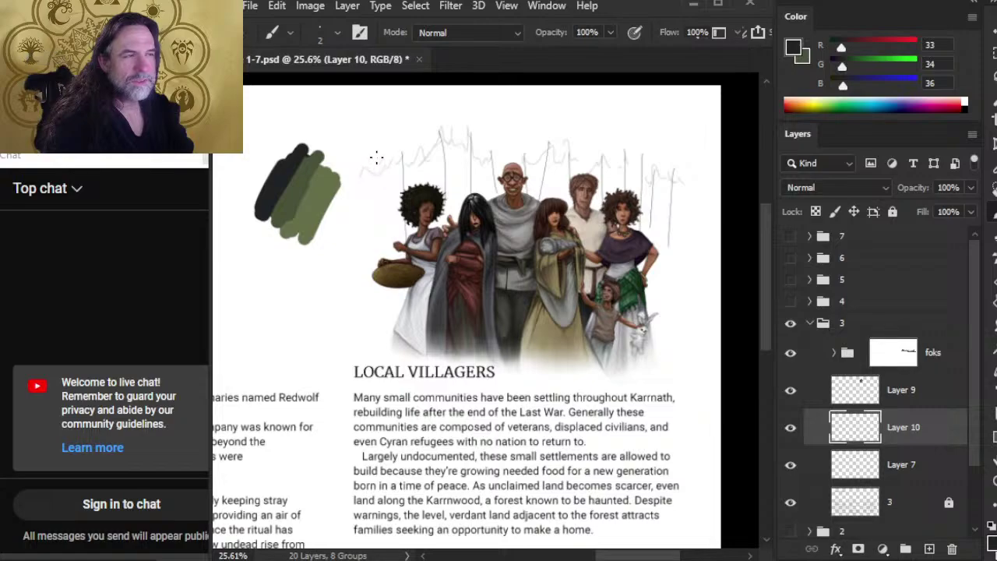
left_click_drag(376, 157, 382, 258)
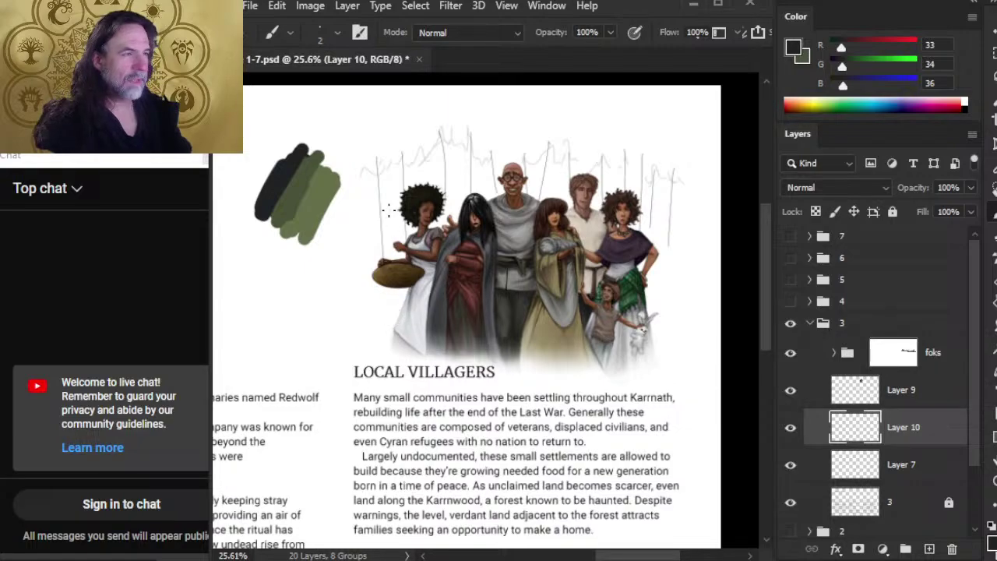
Check the half stroke down tip in the Brush preset list and dismiss the list.
key("z")
left_click(406, 218)
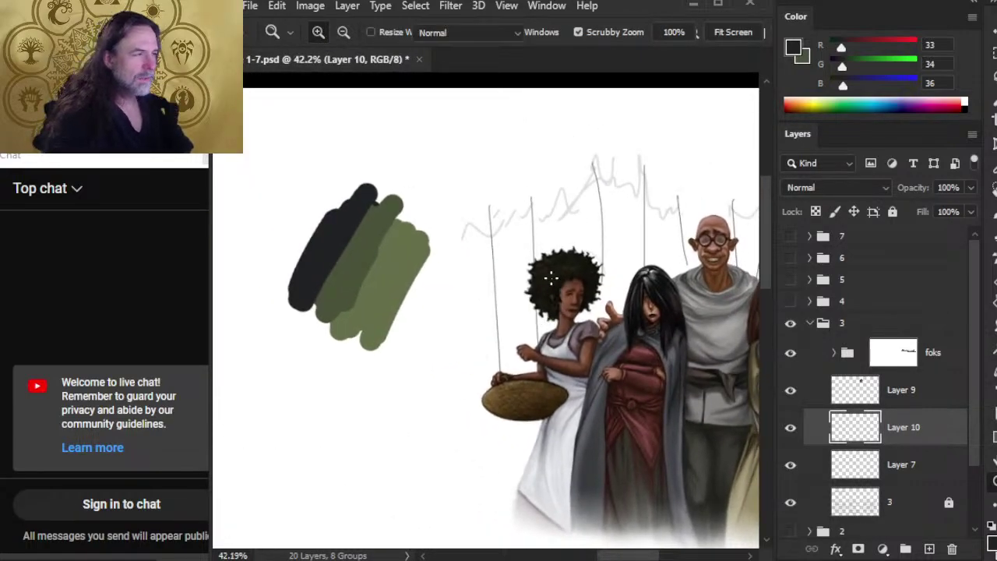
key("b")
right_click(561, 278)
left_click(668, 392)
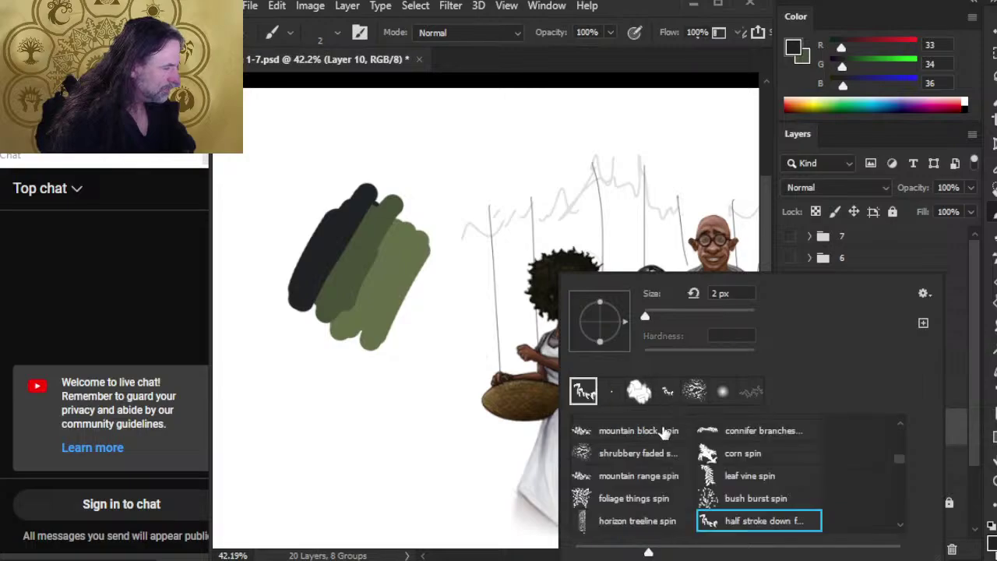
left_click(643, 8)
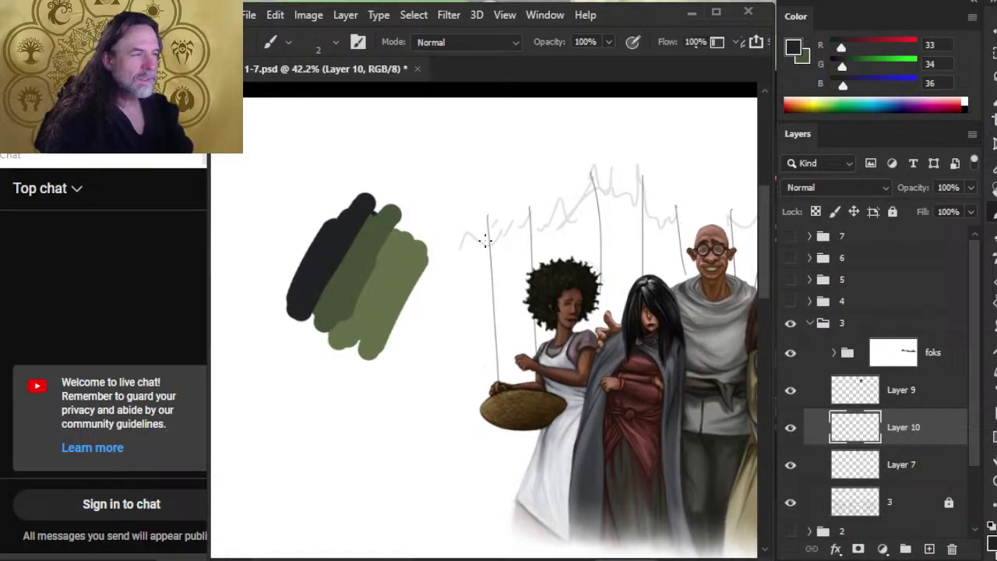
Stamp a size 700 test mark of the half-stroke brush beneath the colour swatches and undo it.
key("bracketright")
key("bracketright")
key("bracketright")
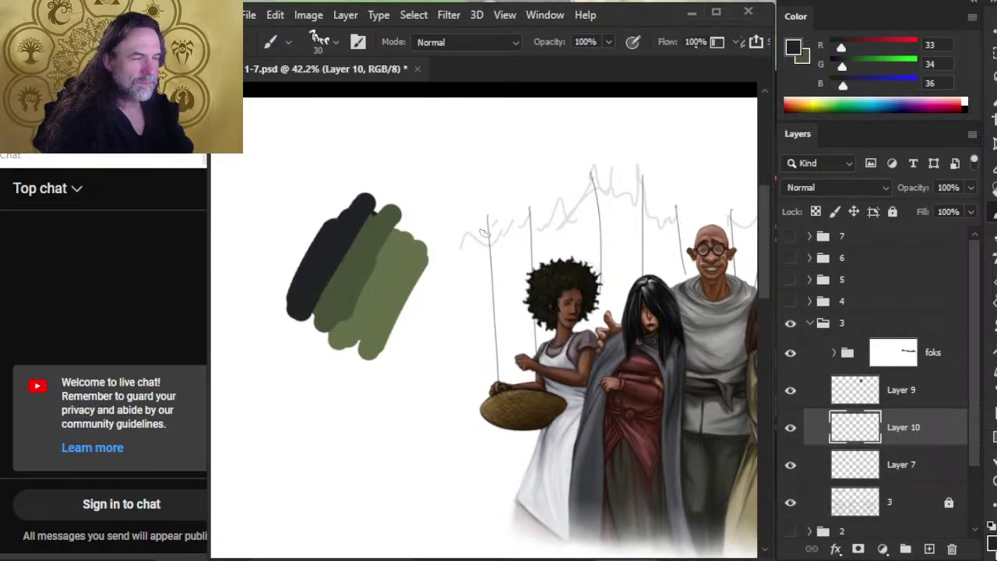
key("bracketright")
key("bracketright")
key("bracketright")
key("bracketright")
key("bracketright")
key("bracketright")
key("bracketright")
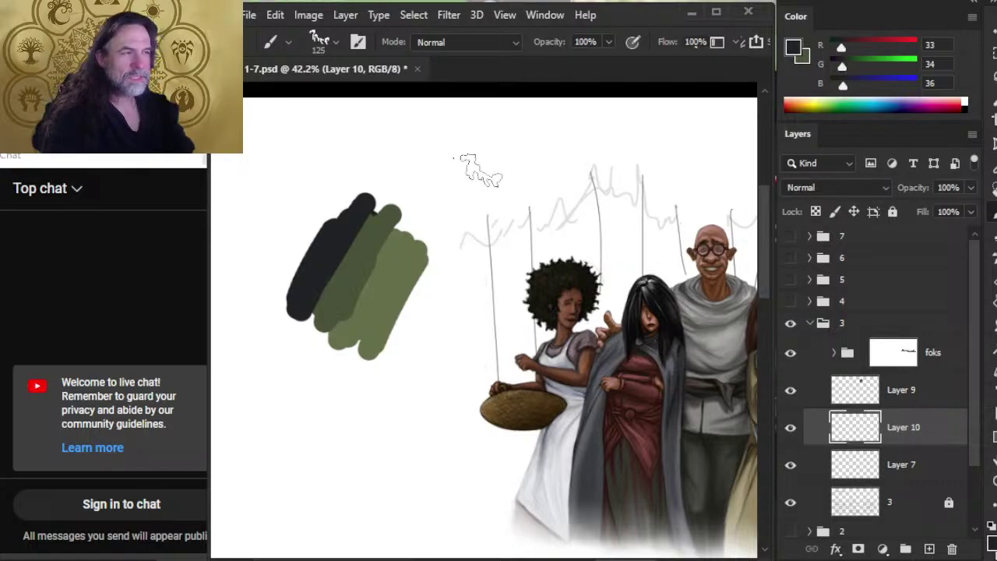
key("bracketright")
key("bracketright")
key("bracketright")
key("bracketright")
key("bracketright")
key("bracketright")
key("bracketright")
key("bracketright")
left_click(374, 436)
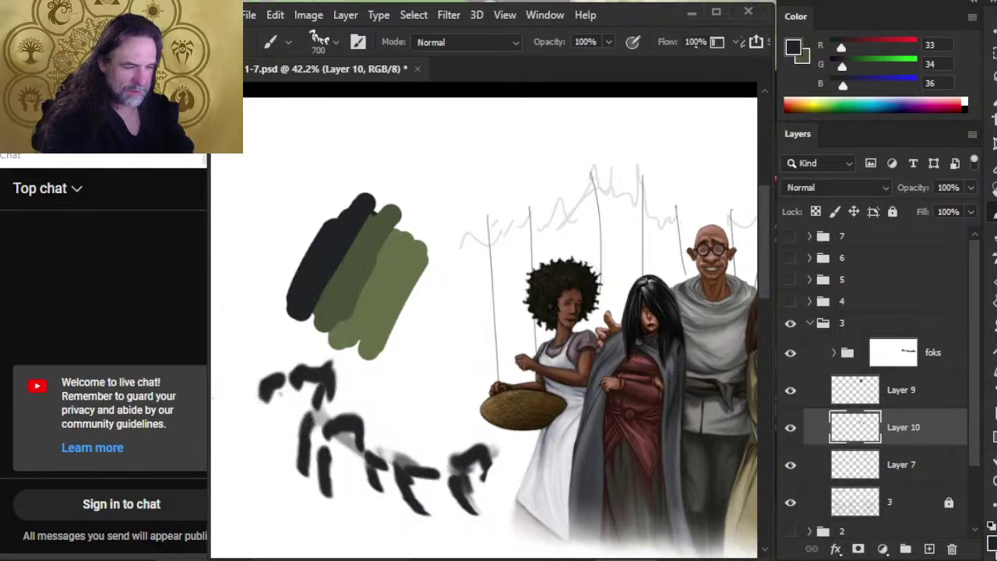
key("z")
left_click(605, 380, "alt")
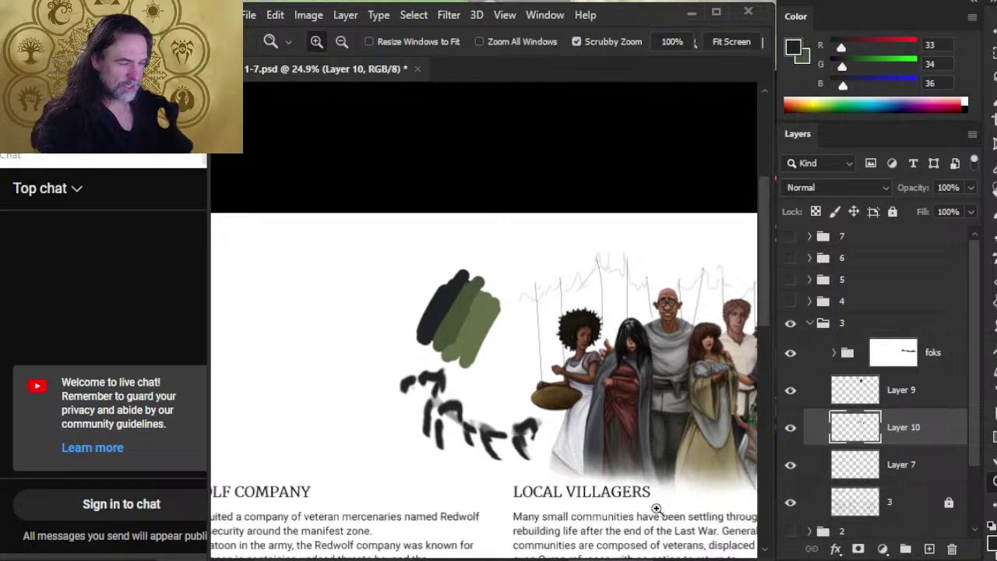
key("ctrl+z")
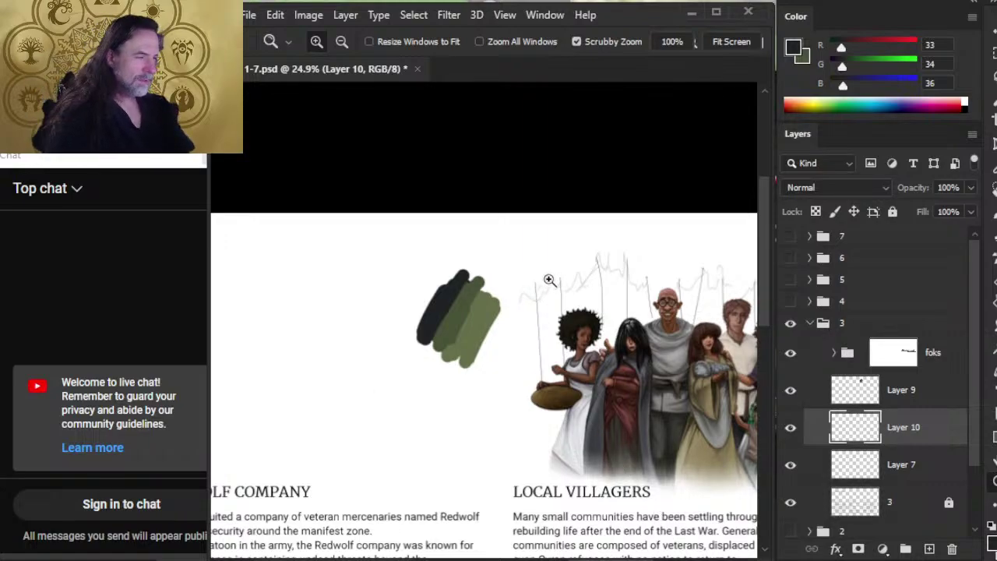
Reduce the Eraser size to 40 and trim the tip of the slanted trunk beside the bald man.
key("b")
key("z")
left_click_drag(521, 278, 594, 285)
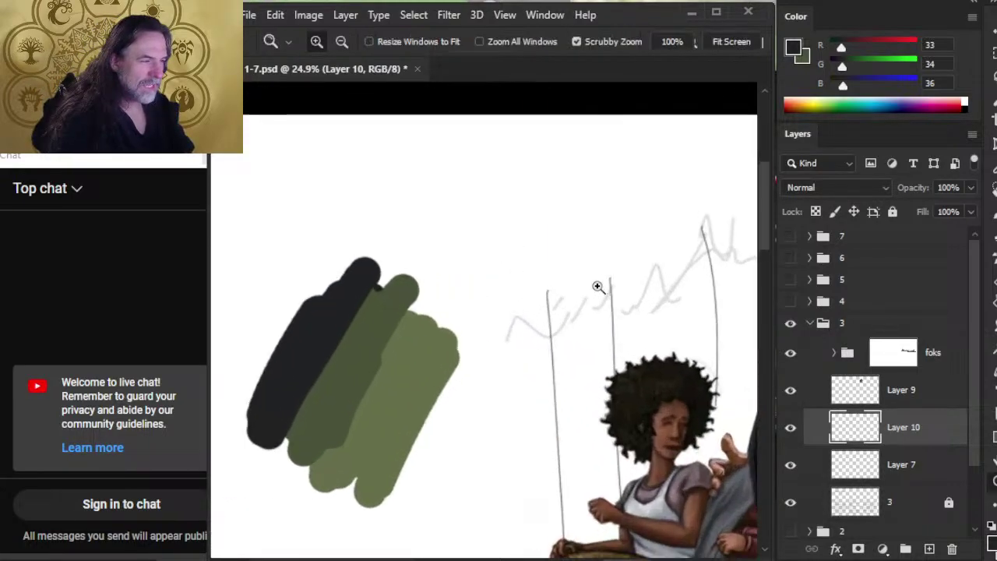
left_click_drag(607, 341, 396, 330)
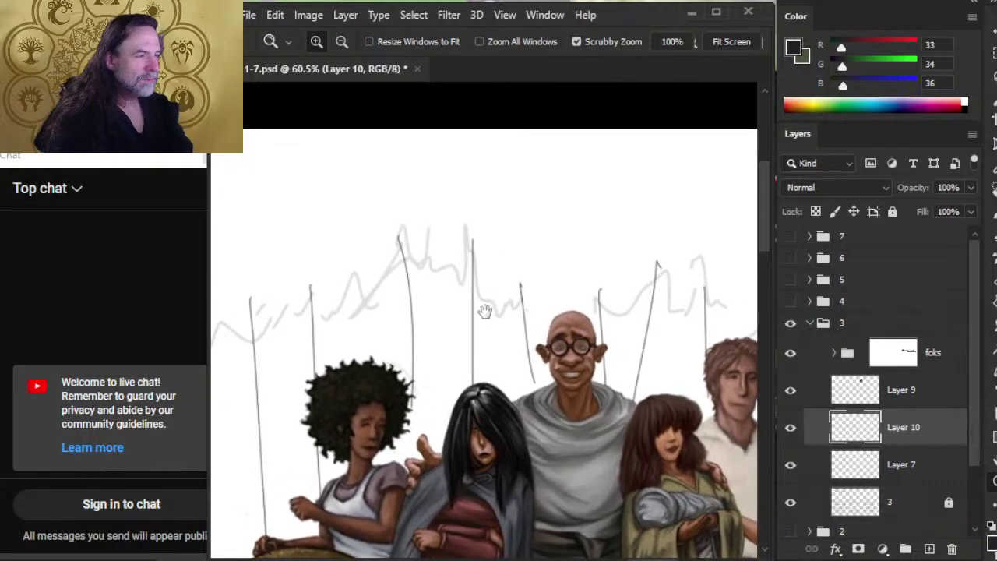
key("b")
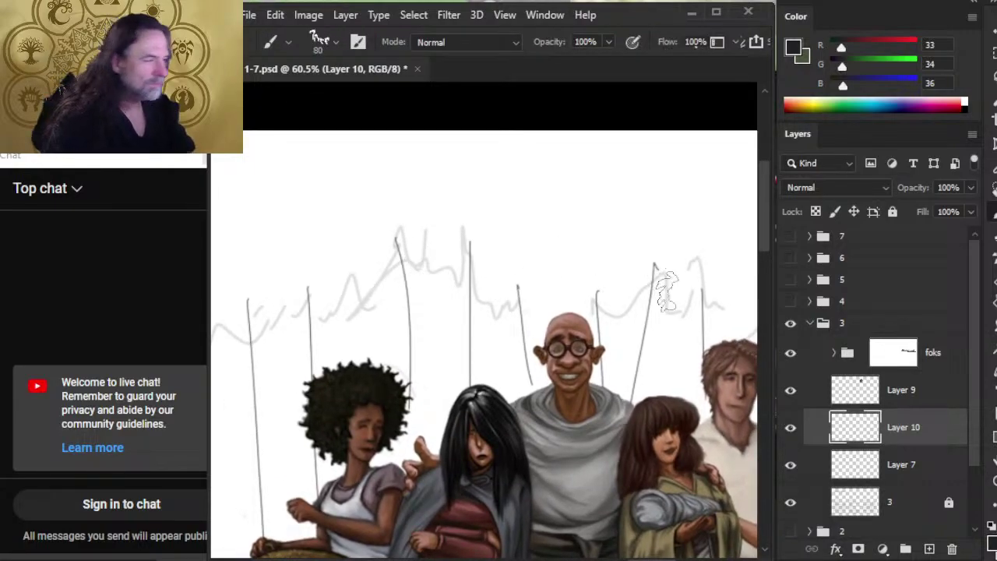
key("e")
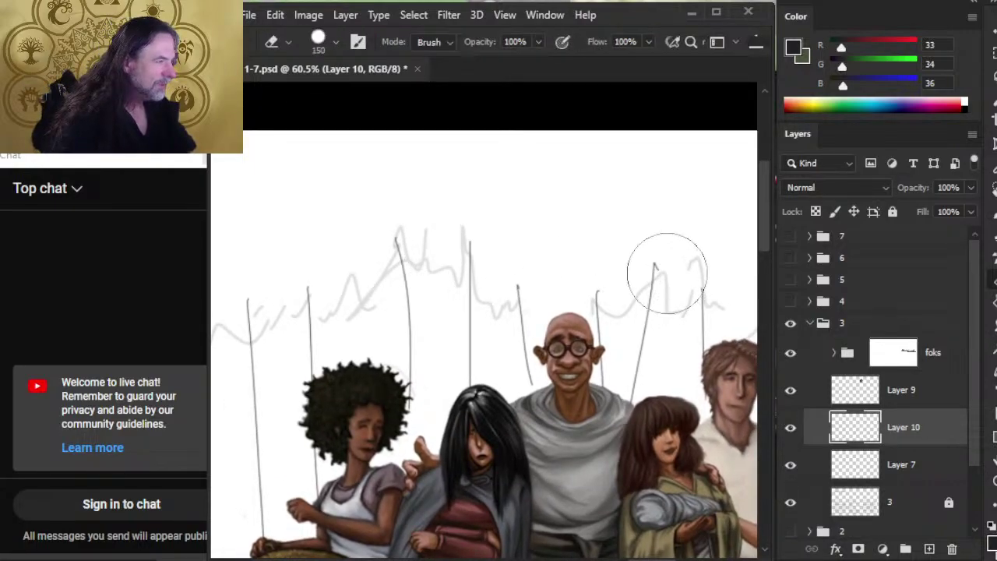
key("bracketleft")
key("bracketleft")
key("bracketleft")
key("bracketleft")
key("bracketleft")
key("bracketleft")
key("bracketleft")
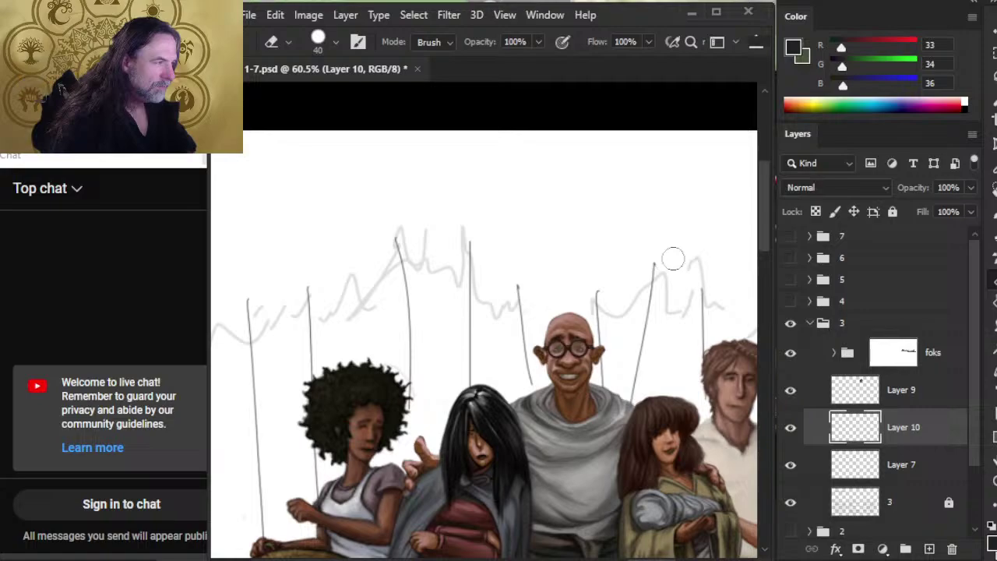
Roughen the three trunks around the bald man with the foliage brush at size 30 and trim their tips with the Eraser.
key("b")
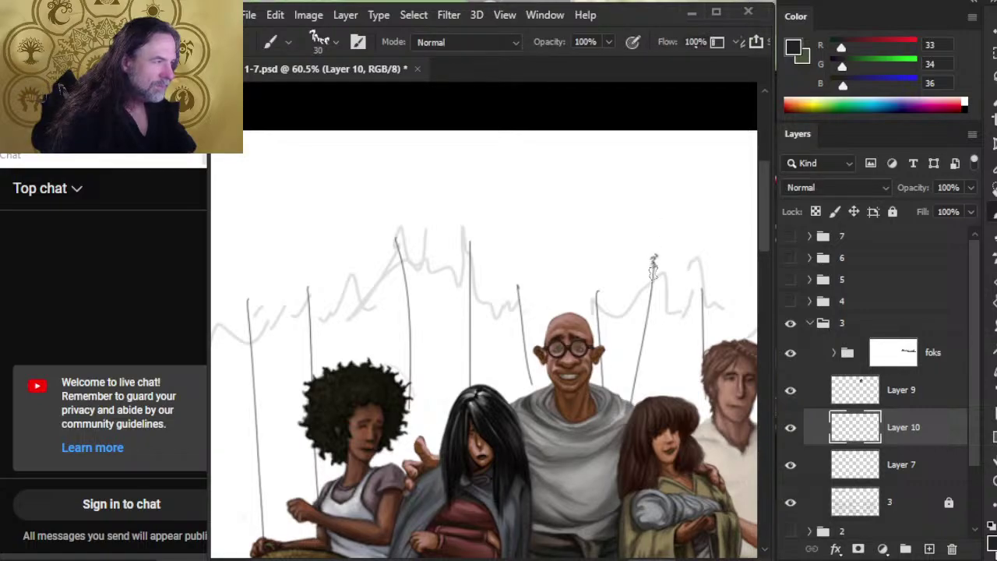
left_click_drag(651, 305, 654, 273)
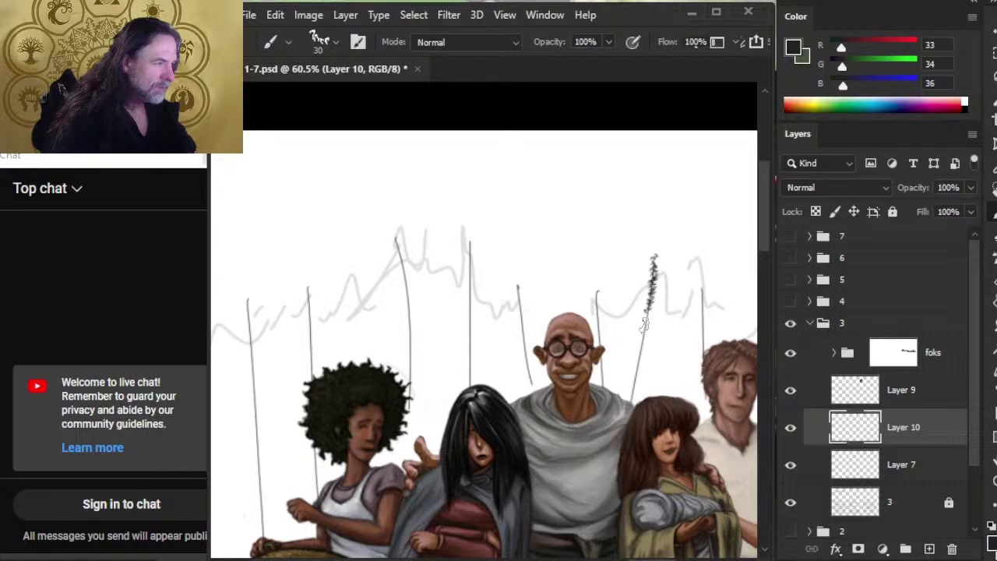
mouse_move(644, 324)
left_mouse_down()
mouse_move(641, 341)
mouse_move(648, 313)
left_mouse_up()
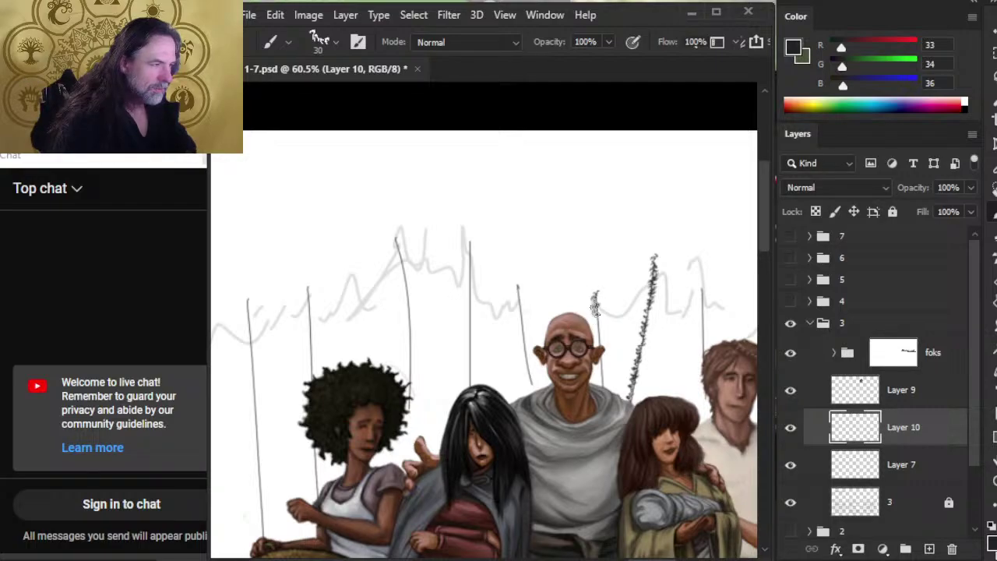
left_click_drag(595, 319, 600, 408)
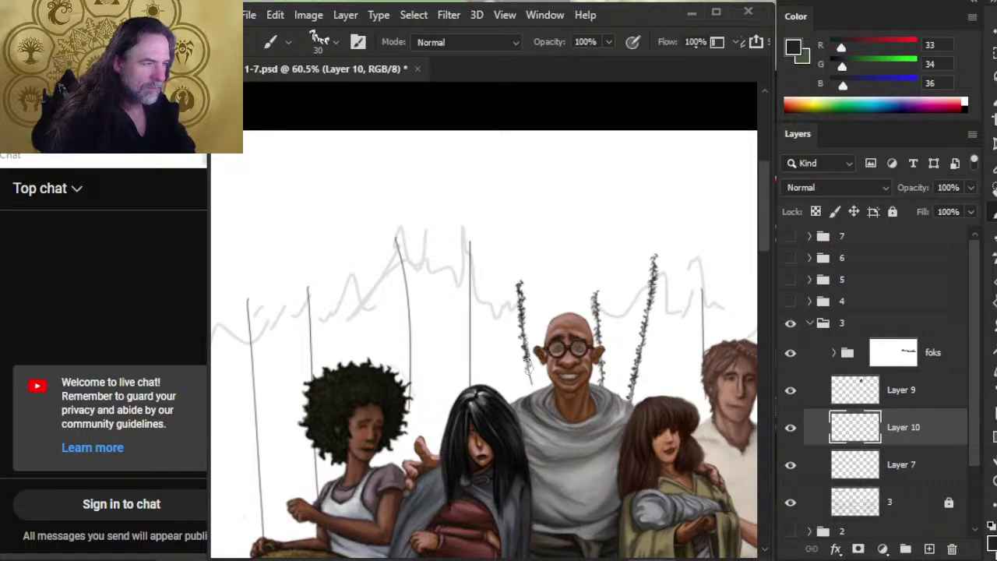
left_click_drag(528, 373, 533, 393)
key("e")
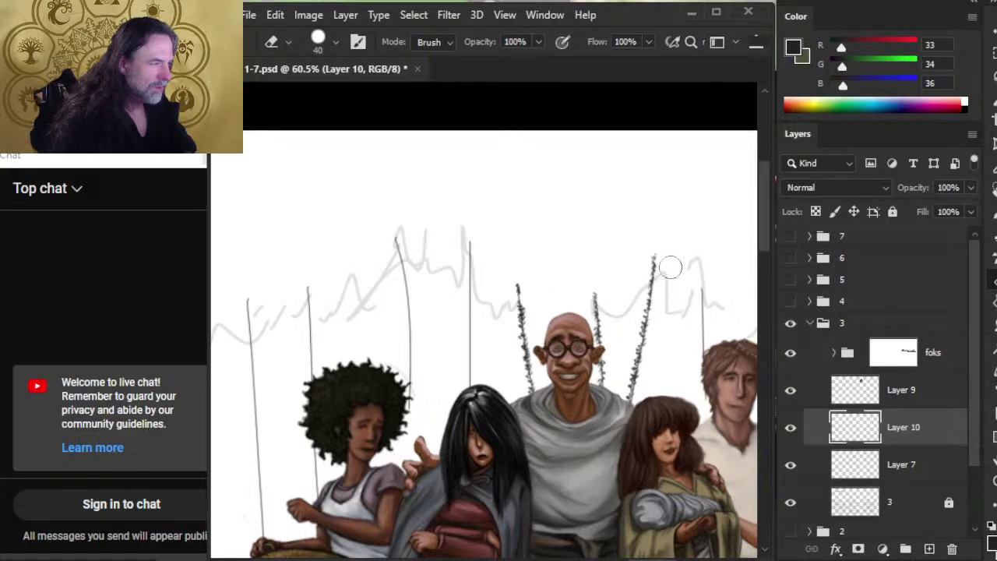
Paint dense conifer branches on the slanted trunk beside the bald man, widening the brush from 30 to 60 toward the base.
key("b")
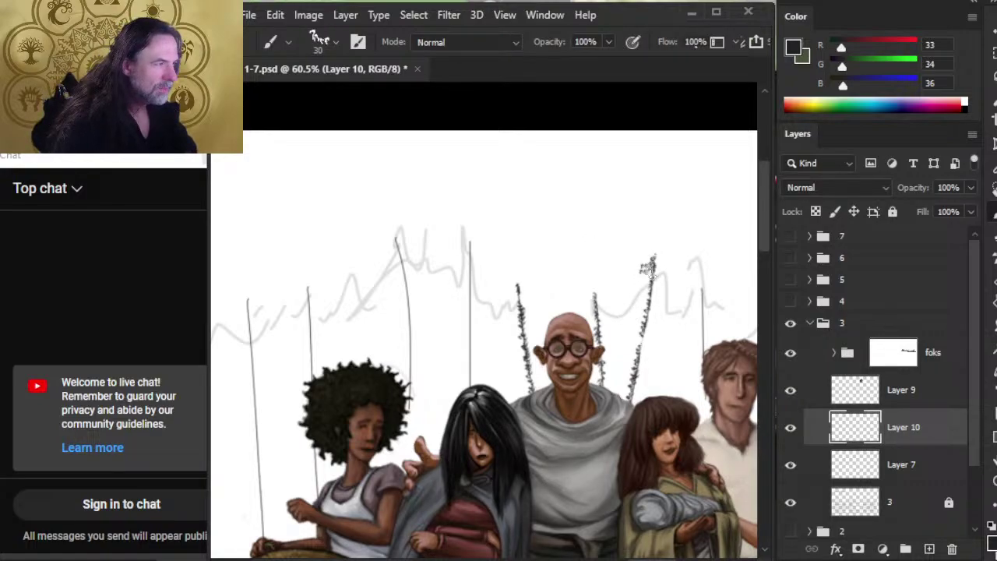
key("e")
key("b")
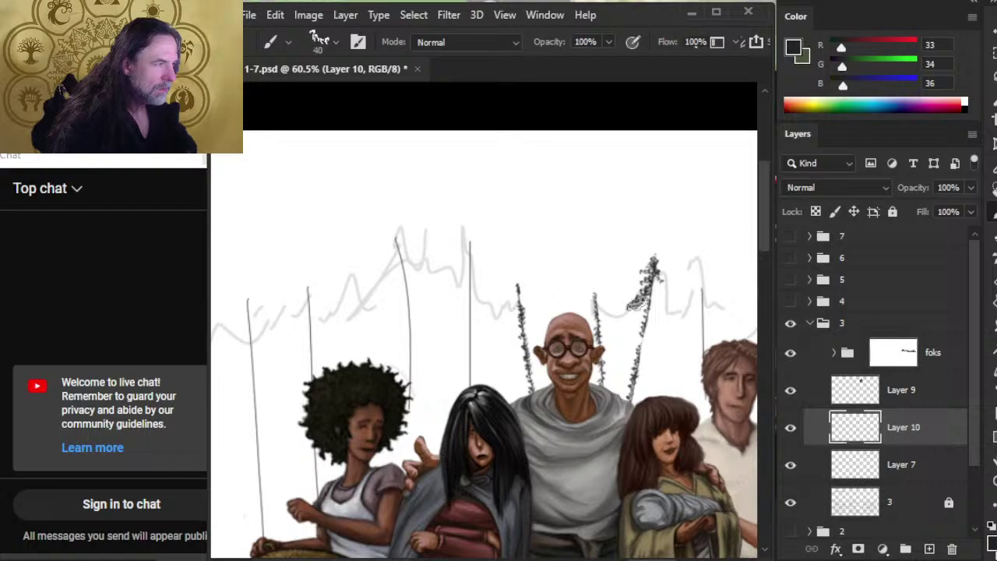
key("bracketleft")
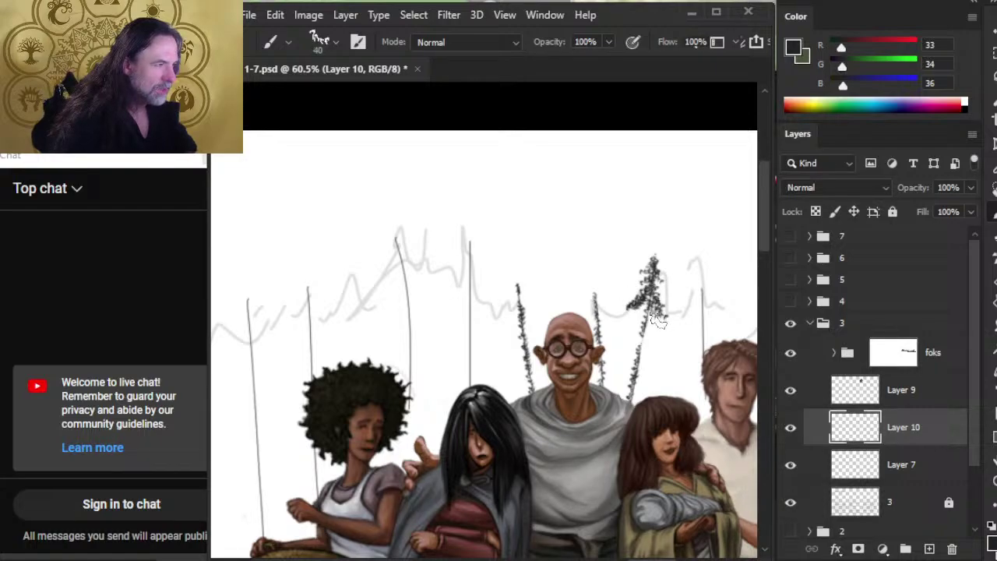
key("bracketright")
mouse_move(666, 329)
left_mouse_down()
mouse_move(634, 314)
mouse_move(634, 295)
mouse_move(630, 315)
mouse_move(642, 311)
mouse_move(626, 305)
mouse_move(642, 311)
mouse_move(624, 327)
mouse_move(648, 319)
mouse_move(639, 340)
mouse_move(643, 320)
mouse_move(656, 348)
mouse_move(617, 330)
mouse_move(629, 331)
mouse_move(619, 345)
mouse_move(640, 352)
mouse_move(631, 346)
mouse_move(641, 373)
mouse_move(647, 361)
mouse_move(616, 358)
mouse_move(634, 363)
mouse_move(636, 376)
mouse_move(624, 379)
mouse_move(650, 389)
mouse_move(655, 367)
mouse_move(653, 378)
mouse_move(665, 381)
mouse_move(663, 360)
mouse_move(673, 370)
mouse_move(610, 392)
mouse_move(640, 388)
mouse_move(666, 401)
mouse_move(600, 393)
mouse_move(607, 383)
mouse_move(640, 394)
mouse_move(660, 413)
mouse_move(646, 412)
mouse_move(631, 368)
mouse_move(653, 356)
mouse_move(658, 370)
mouse_move(623, 383)
left_mouse_up()
key("bracketleft")
key("bracketright")
key("bracketright")
key("bracketright")
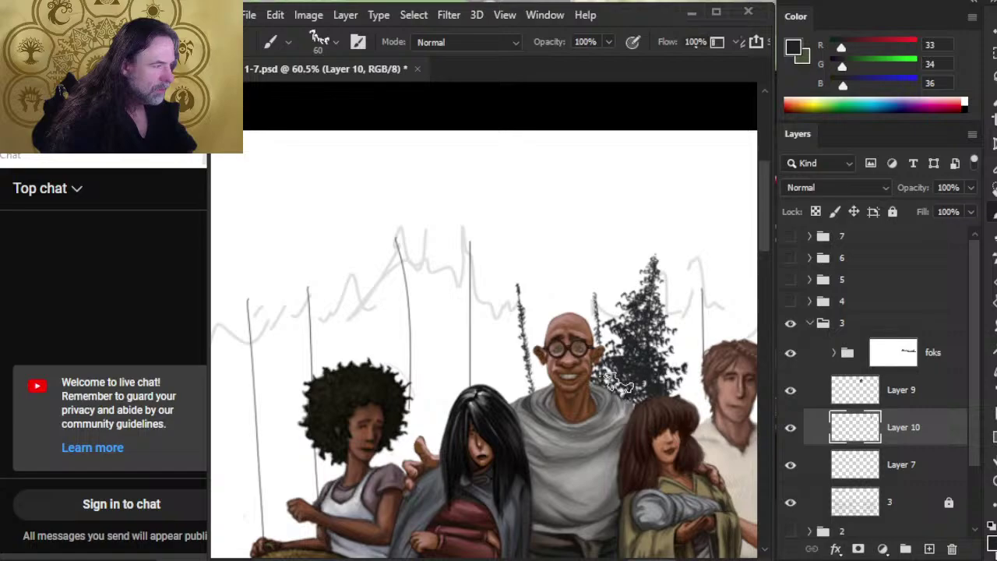
Reduce the foliage brush to 35 and roughen the straight trunk above the tousle-haired man in the cream shirt.
key("[")
left_click_drag(678, 448, 580, 455)
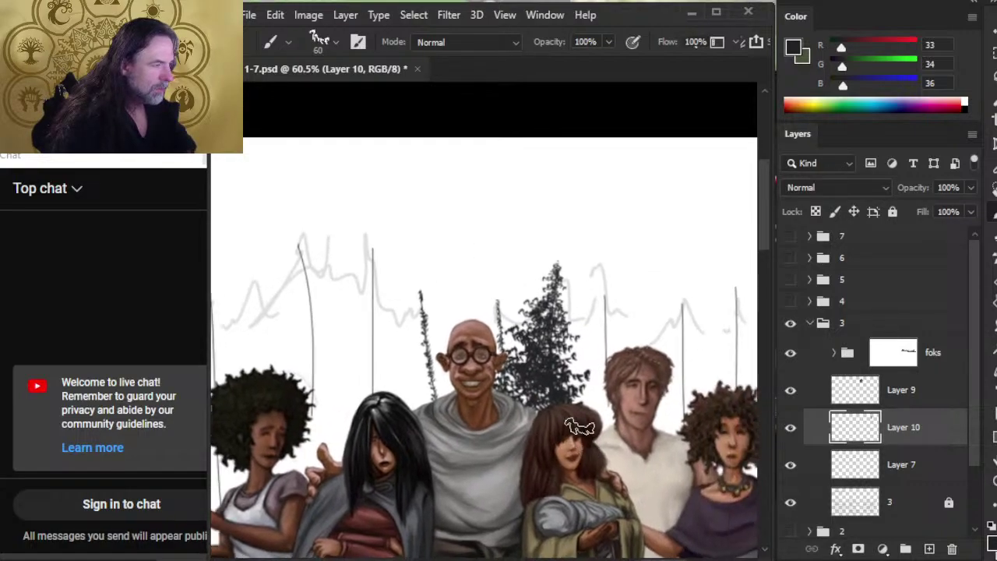
key("[")
key("[")
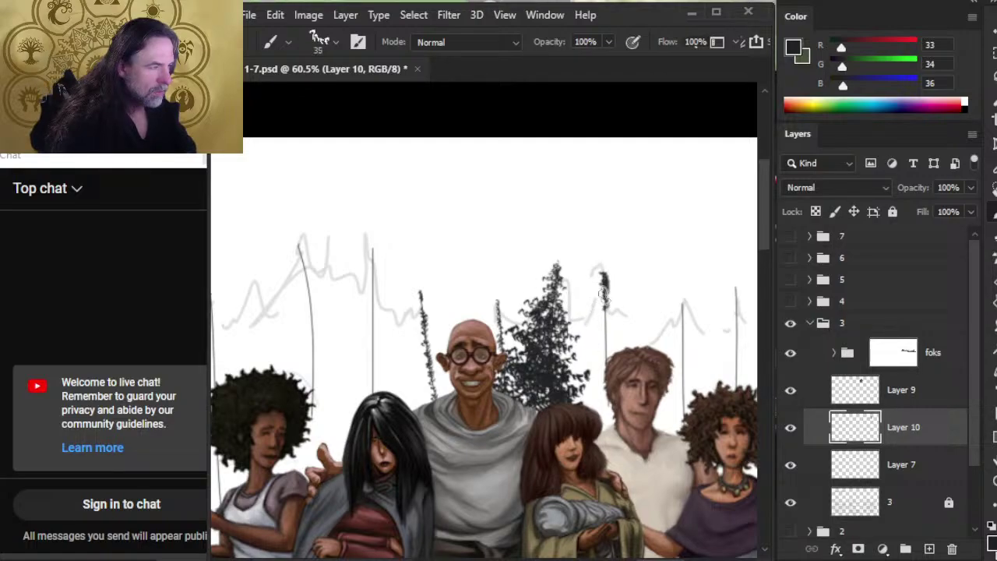
left_click_drag(602, 294, 609, 420)
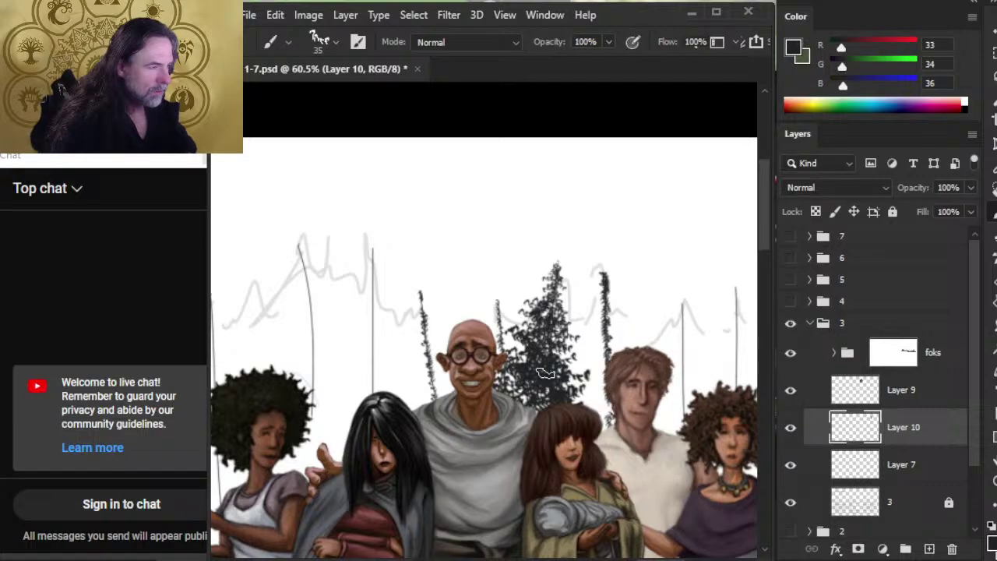
key("bracketright")
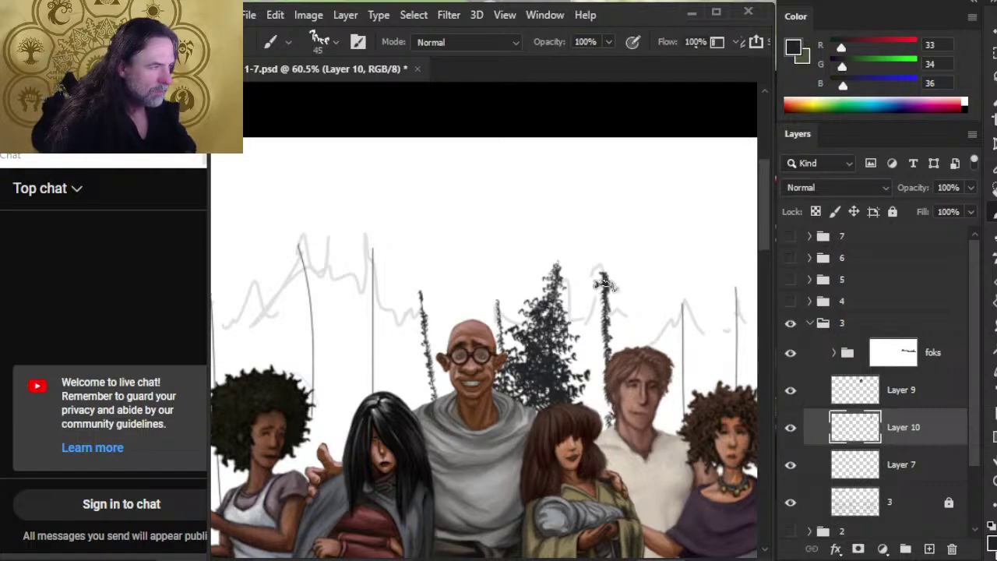
mouse_move(603, 282)
left_mouse_down()
mouse_move(630, 284)
mouse_move(599, 297)
left_mouse_up()
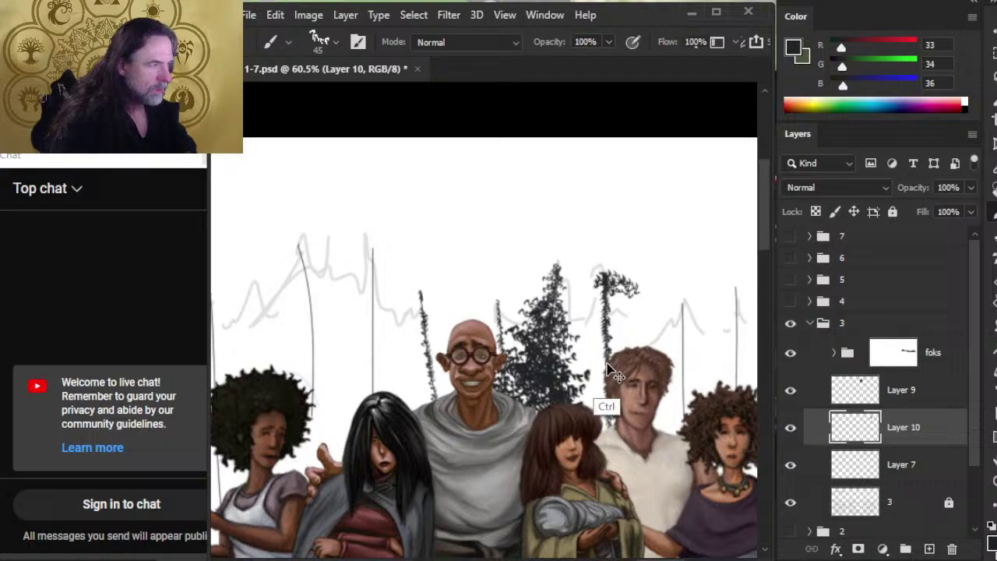
key("ctrl+z")
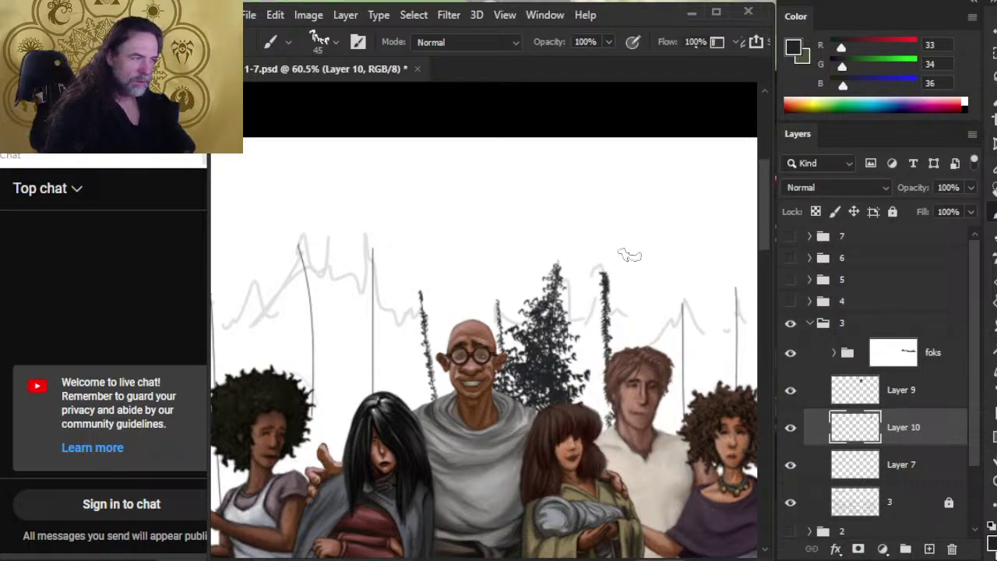
Copy the lassoed trunk above the tousle-haired man to a new layer and paint foliage around its tip at size 45.
key("l")
mouse_move(629, 235)
left_mouse_down()
mouse_move(588, 312)
mouse_move(598, 467)
mouse_move(630, 235)
left_mouse_up()
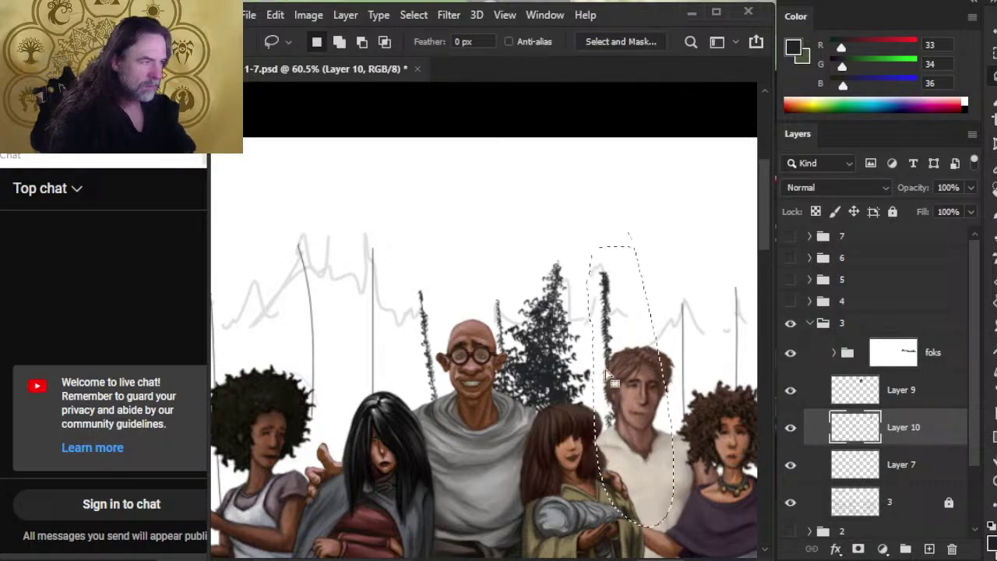
key("ctrl+j")
key("b")
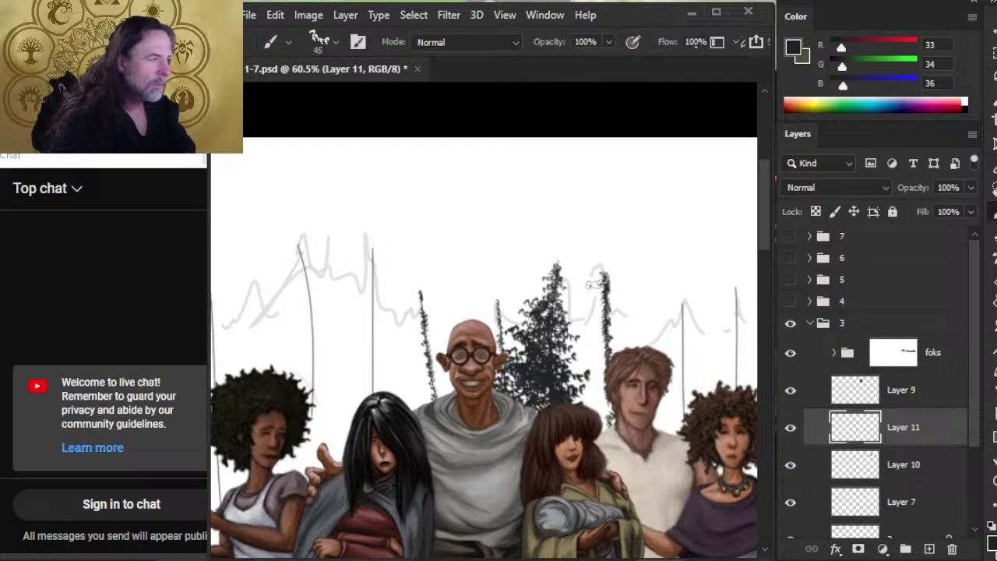
mouse_move(596, 278)
left_mouse_down()
mouse_move(608, 306)
mouse_move(602, 290)
mouse_move(623, 288)
mouse_move(616, 295)
mouse_move(625, 275)
mouse_move(627, 289)
mouse_move(607, 283)
mouse_move(577, 304)
left_mouse_up()
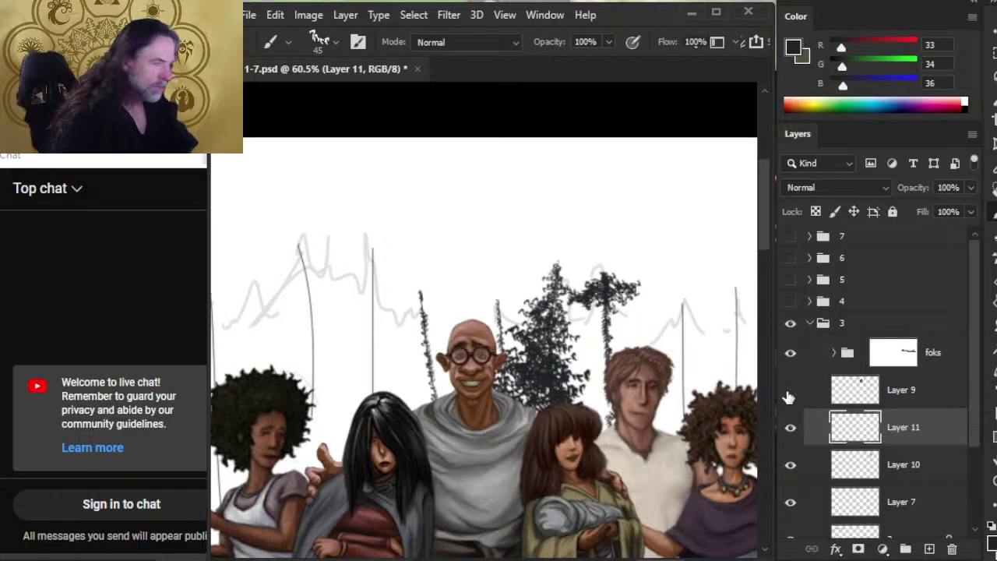
Move Layer 11 beneath Layer 10 and hide Layer 10.
left_click_drag(913, 433, 901, 503)
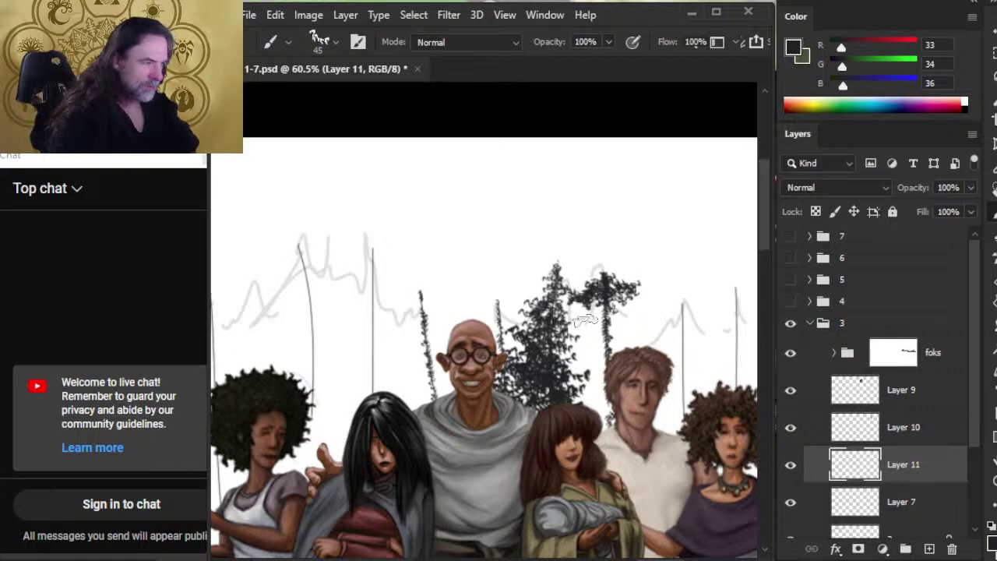
left_click(791, 430)
Clear the copied trunk below its foliage and extend the foliage as a sloping band past the curly-haired woman at size 45.
mouse_move(585, 301)
left_mouse_down()
mouse_move(545, 295)
mouse_move(554, 310)
mouse_move(640, 297)
mouse_move(648, 310)
mouse_move(614, 331)
mouse_move(611, 424)
mouse_move(609, 335)
left_mouse_up()
key("e")
key("b")
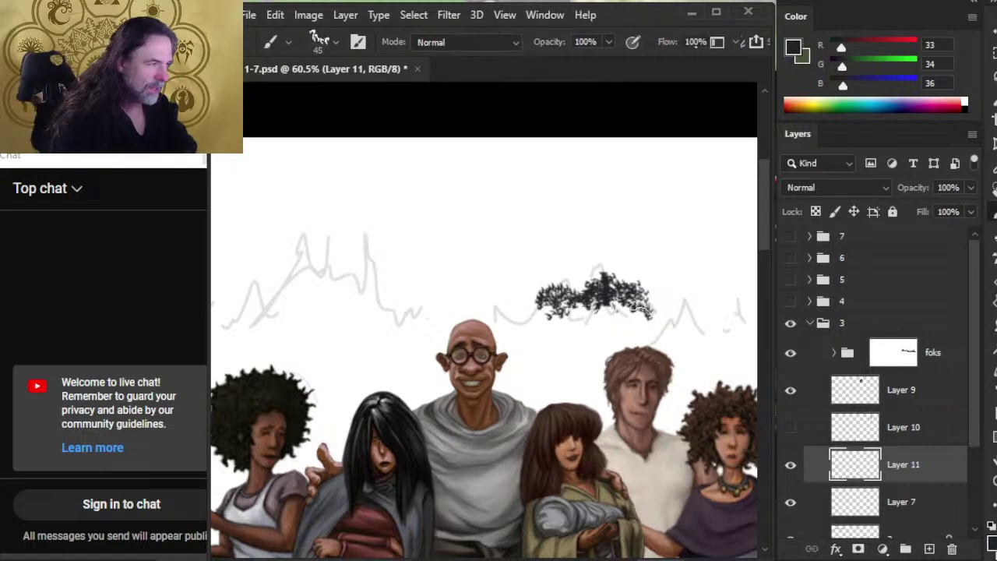
mouse_move(637, 296)
left_mouse_down()
mouse_move(653, 314)
mouse_move(707, 304)
mouse_move(705, 326)
mouse_move(722, 322)
mouse_move(650, 305)
mouse_move(682, 300)
mouse_move(584, 300)
mouse_move(609, 314)
mouse_move(626, 304)
mouse_move(634, 319)
mouse_move(637, 302)
mouse_move(643, 320)
mouse_move(663, 327)
mouse_move(655, 317)
mouse_move(658, 340)
mouse_move(681, 336)
mouse_move(736, 363)
mouse_move(651, 319)
left_mouse_up()
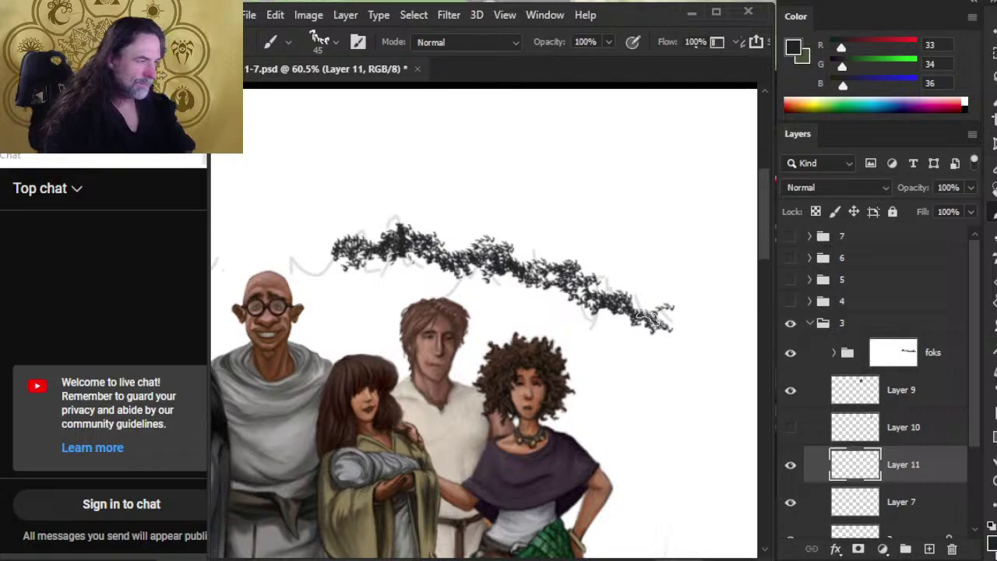
Extend the near-black foliage band over the bald man toward the hooded woman and build up its clumps at size 45.
key("z")
left_click_drag(586, 385, 384, 405)
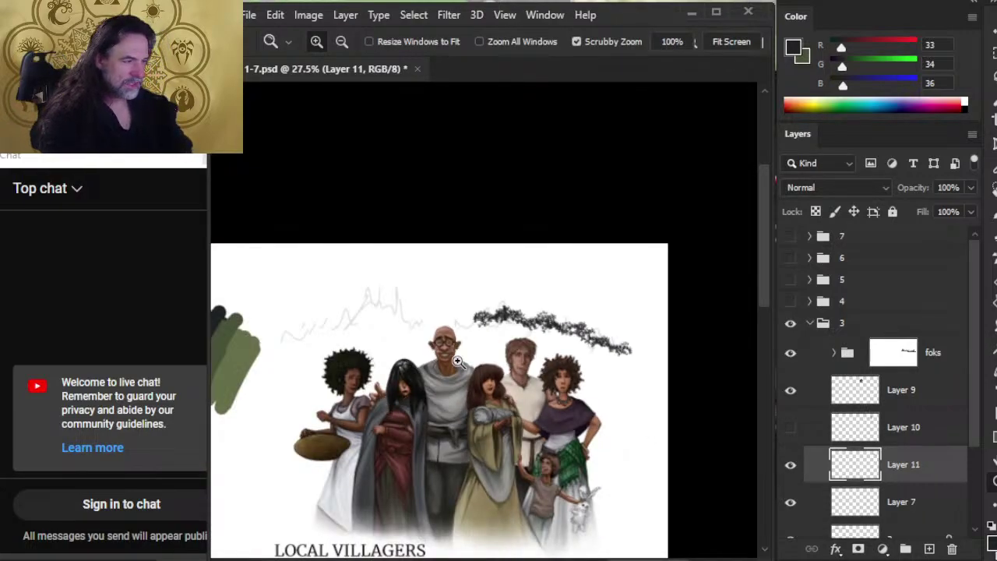
left_click_drag(447, 360, 466, 338)
key("b")
left_click_drag(491, 306, 452, 312)
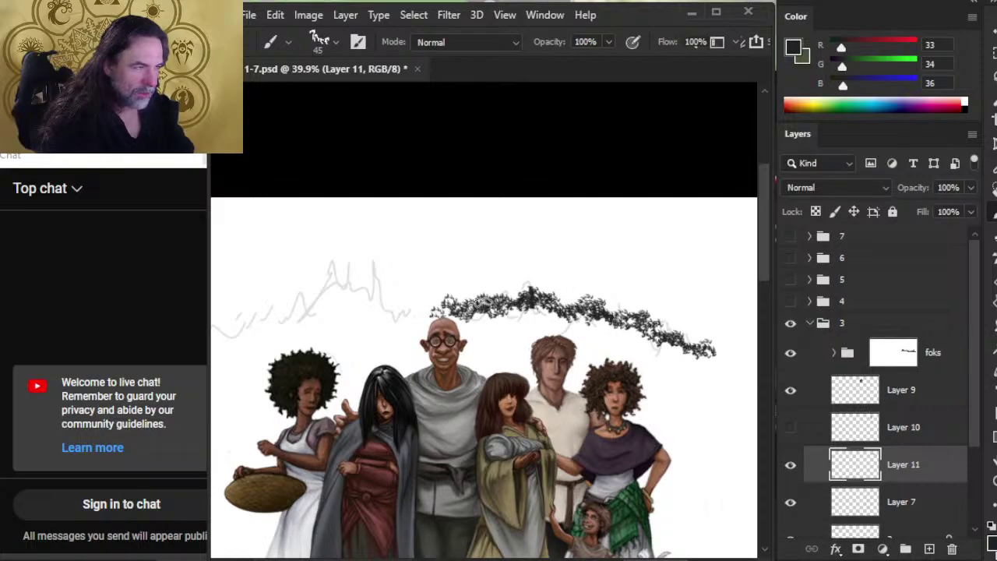
left_click_drag(526, 309, 518, 290)
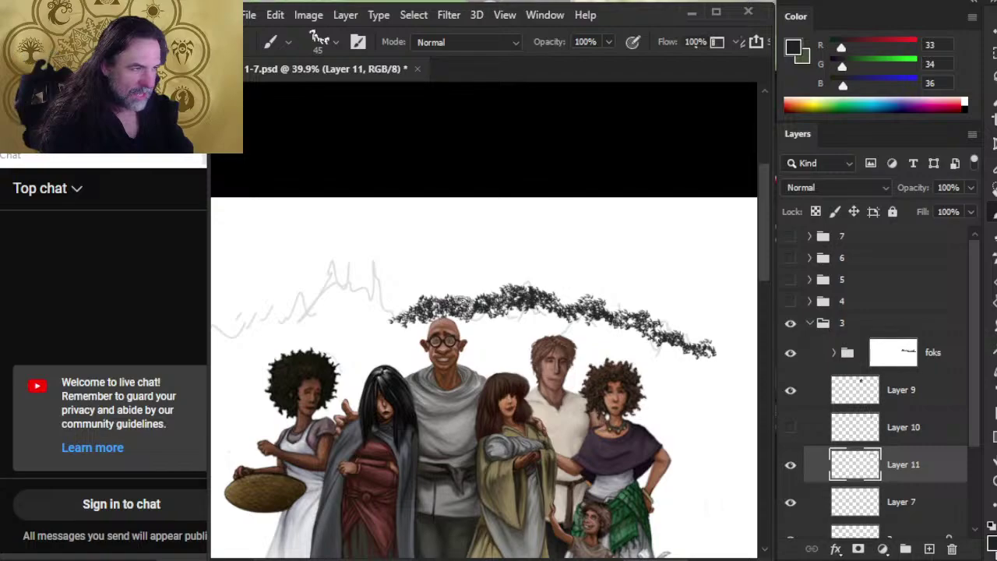
left_click_drag(465, 296, 486, 301)
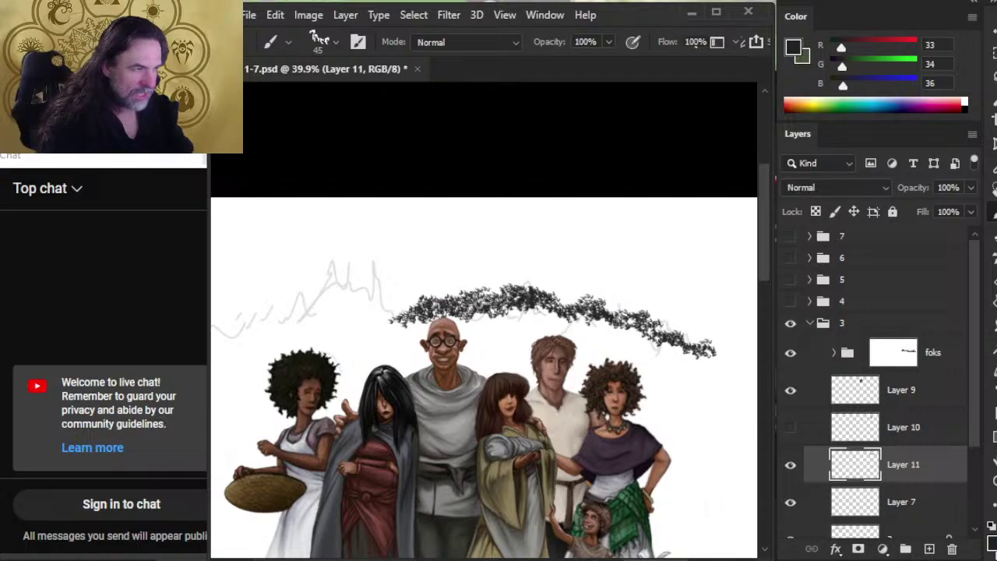
left_click_drag(417, 312, 377, 305)
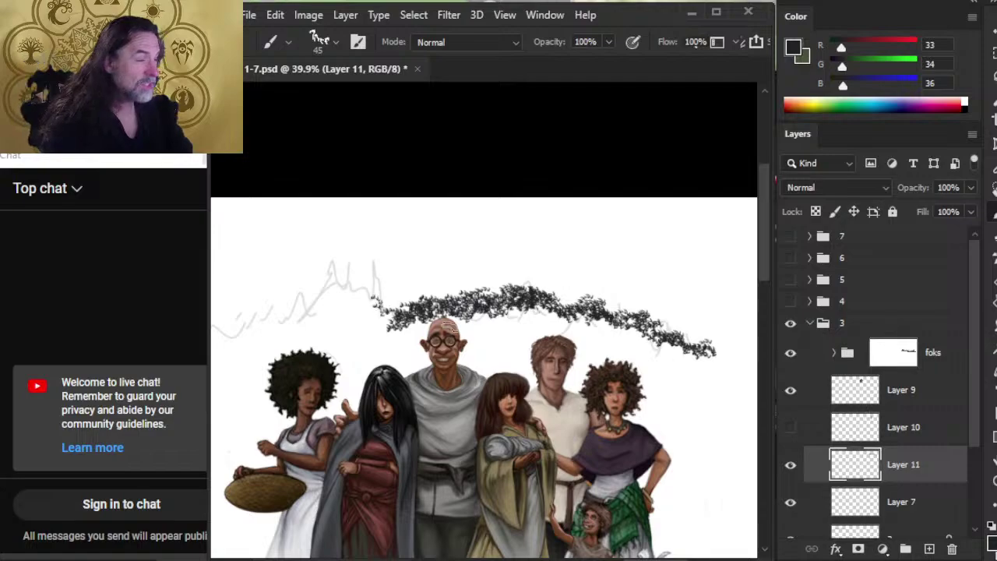
mouse_move(479, 321)
left_mouse_down()
mouse_move(548, 311)
mouse_move(538, 300)
mouse_move(545, 289)
mouse_move(520, 285)
mouse_move(494, 303)
left_mouse_up()
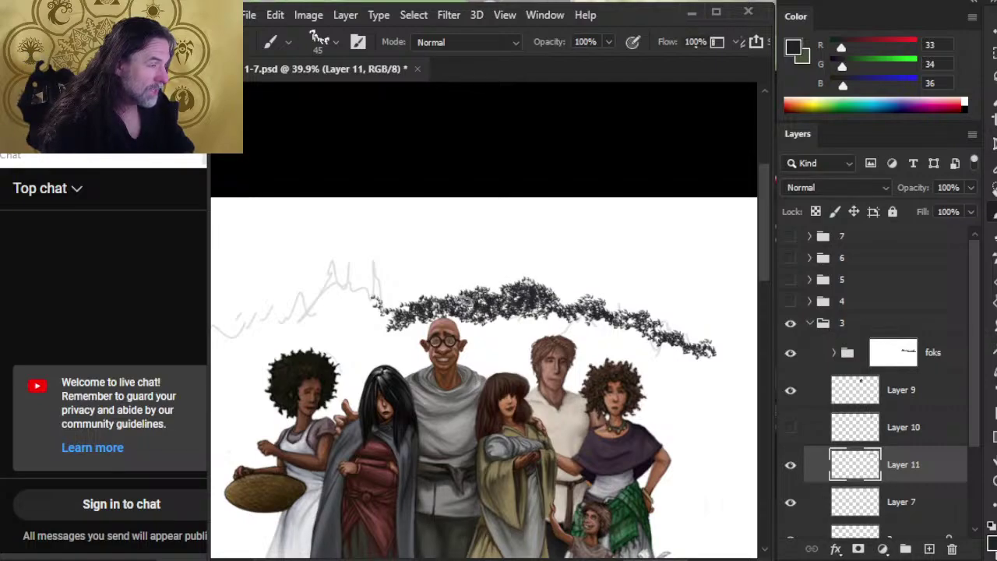
mouse_move(487, 289)
left_mouse_down()
mouse_move(461, 303)
mouse_move(469, 293)
mouse_move(502, 312)
mouse_move(506, 330)
mouse_move(493, 324)
mouse_move(509, 307)
mouse_move(517, 314)
mouse_move(479, 310)
mouse_move(503, 328)
mouse_move(508, 305)
mouse_move(529, 327)
mouse_move(510, 322)
mouse_move(558, 319)
left_mouse_up()
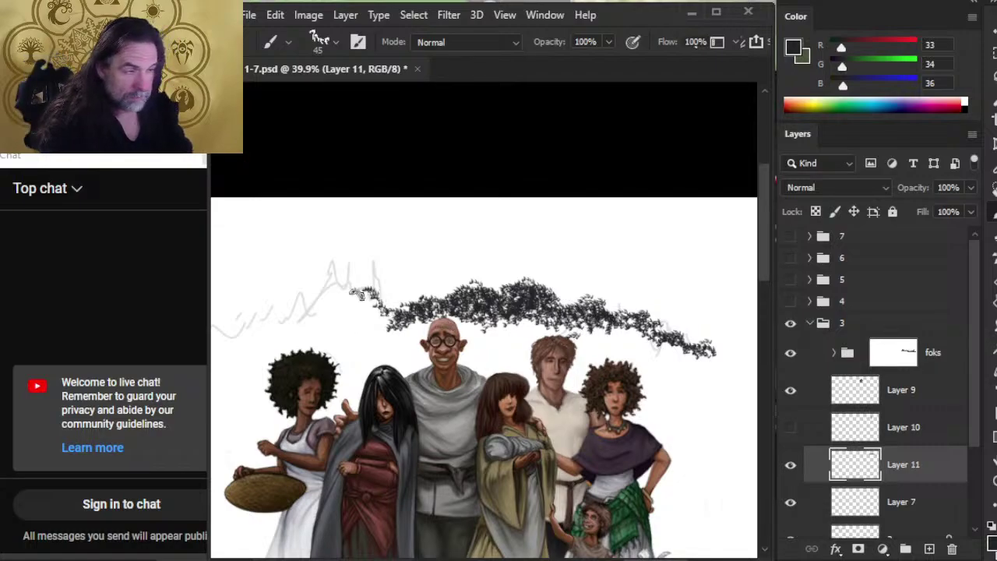
mouse_move(360, 294)
left_mouse_down()
mouse_move(399, 305)
mouse_move(391, 302)
left_mouse_up()
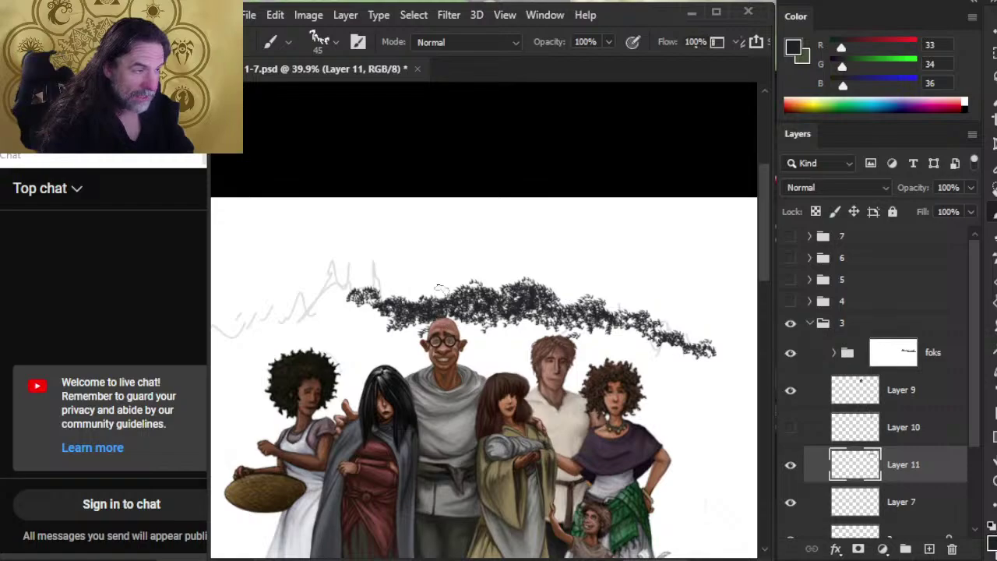
left_click_drag(427, 241, 429, 286)
key("e")
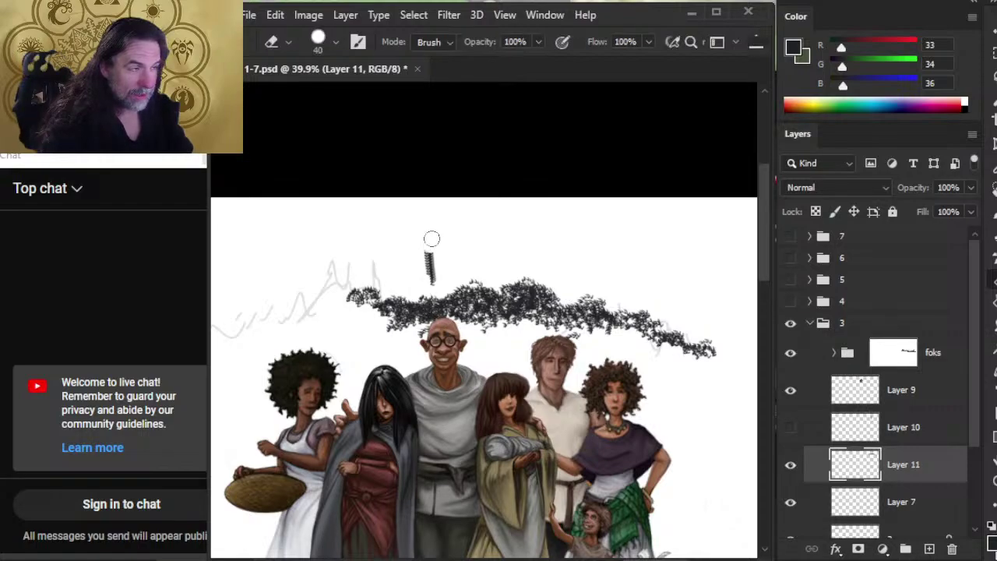
left_click_drag(430, 237, 433, 279)
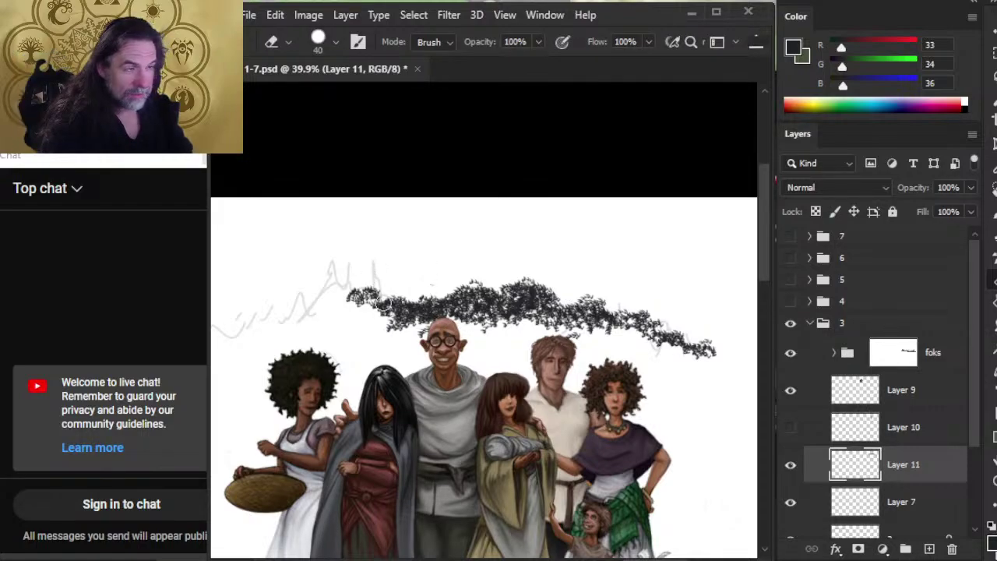
key("b")
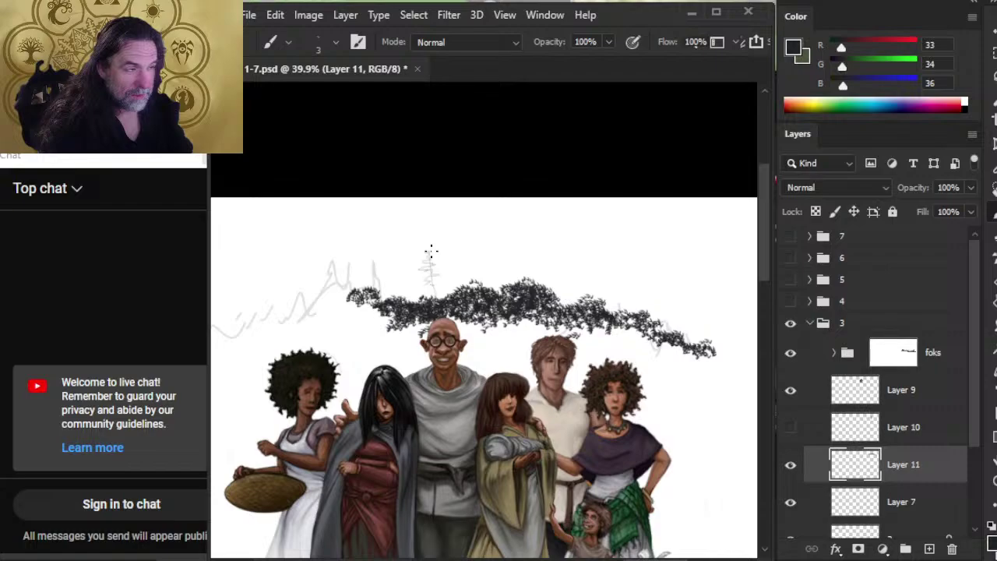
key("e")
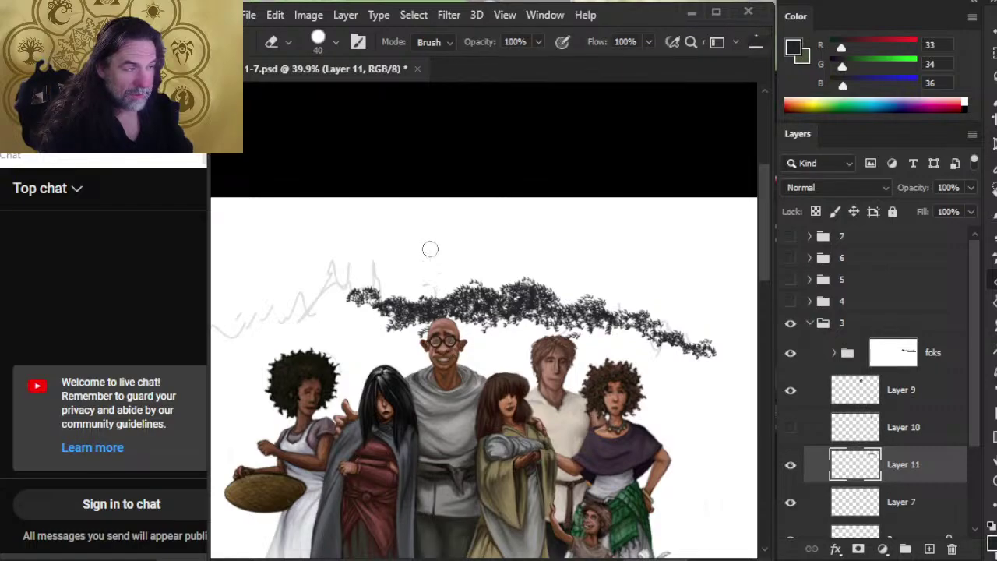
Continue the near-black foliage band above the woman with the basket using the foliage brush at size 50.
scroll(446, 285, "left", 3)
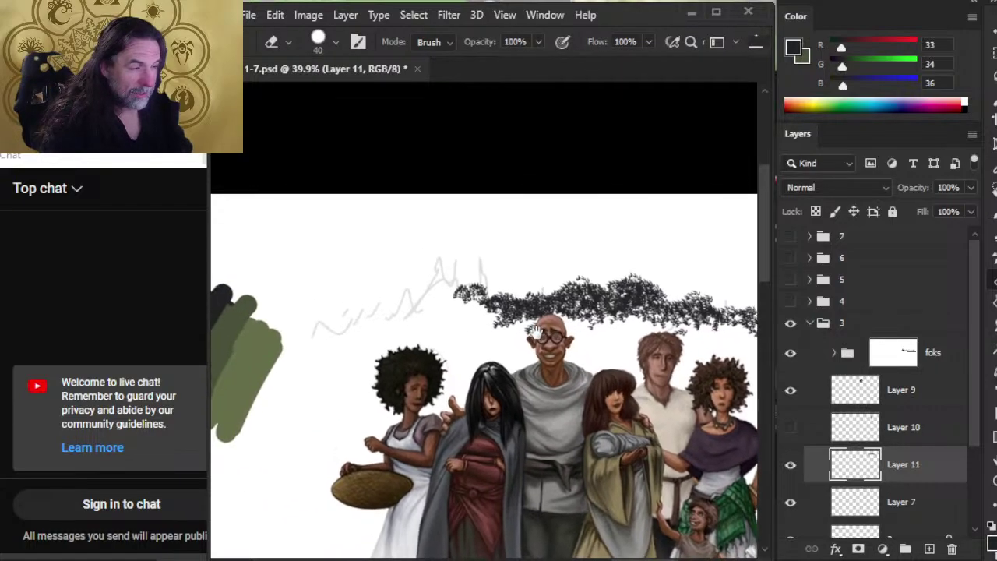
key("b")
key("bracketright")
key("bracketright")
key("bracketright")
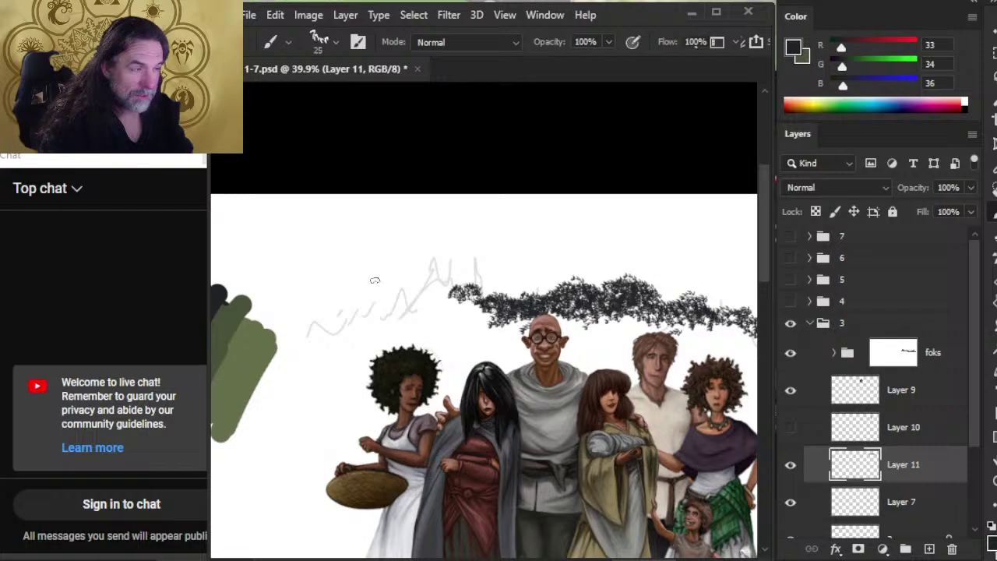
key("bracketright")
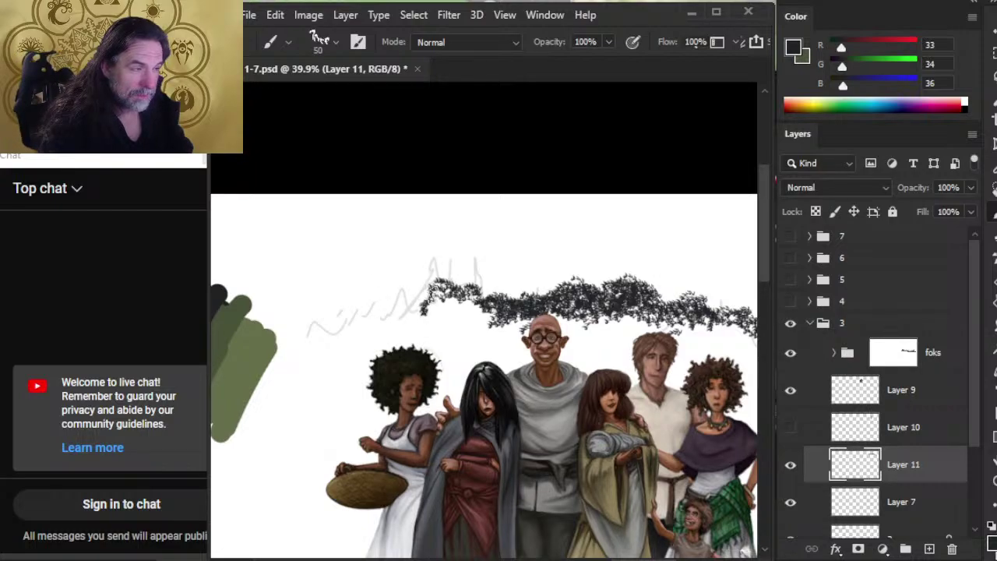
mouse_move(394, 315)
left_mouse_down()
mouse_move(463, 304)
mouse_move(379, 310)
mouse_move(432, 309)
mouse_move(416, 304)
mouse_move(436, 289)
mouse_move(425, 294)
mouse_move(462, 289)
mouse_move(479, 302)
mouse_move(426, 308)
mouse_move(447, 295)
mouse_move(463, 318)
mouse_move(485, 322)
mouse_move(502, 310)
mouse_move(475, 316)
mouse_move(479, 331)
mouse_move(485, 317)
mouse_move(545, 326)
mouse_move(509, 305)
mouse_move(584, 310)
left_mouse_up()
Sample the dark green with RGB 72, 82, 56 and create a new layer between Layer 11 and Layer 7.
left_click(554, 336, "alt")
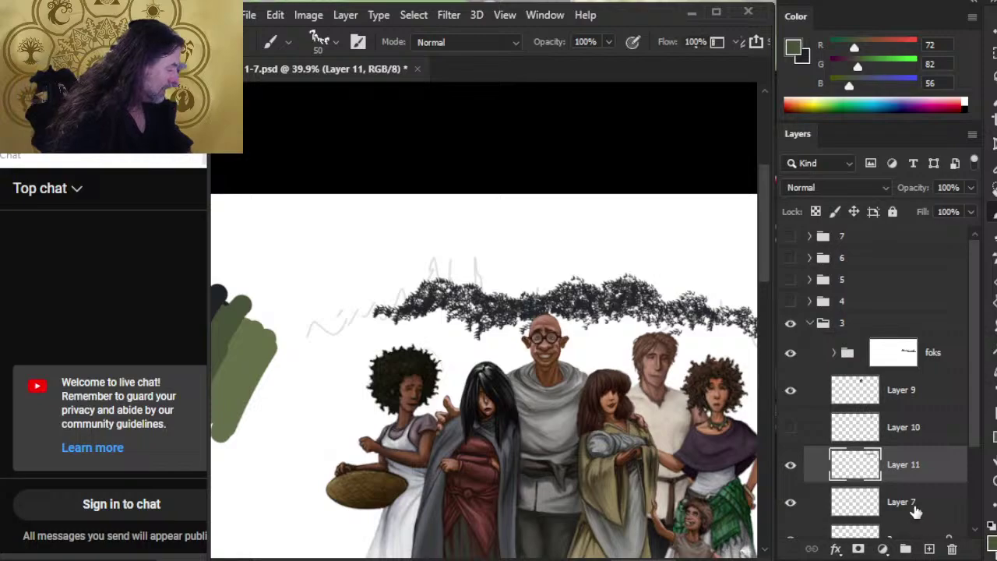
left_click(915, 510)
left_click(791, 505)
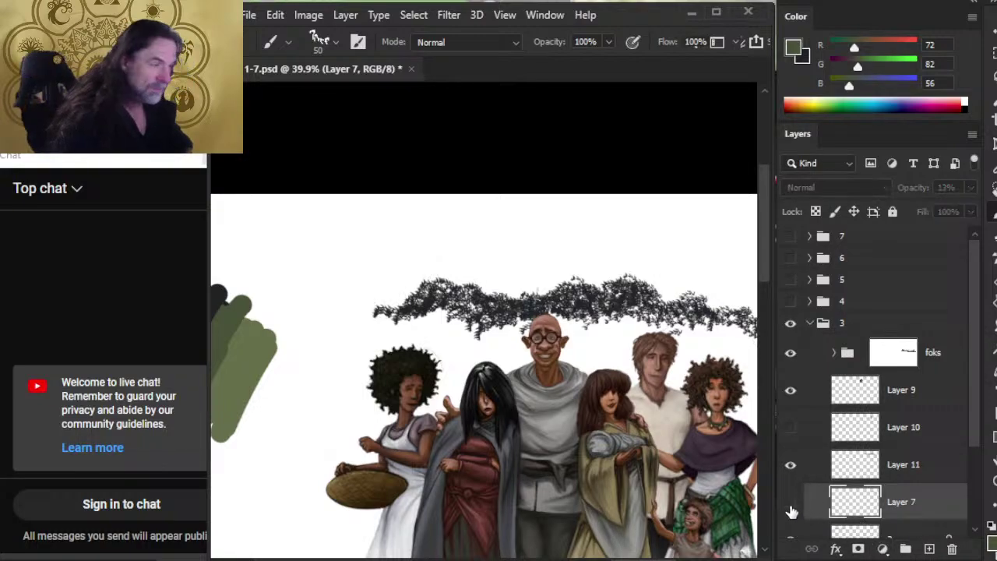
left_click(792, 505)
left_click(925, 549)
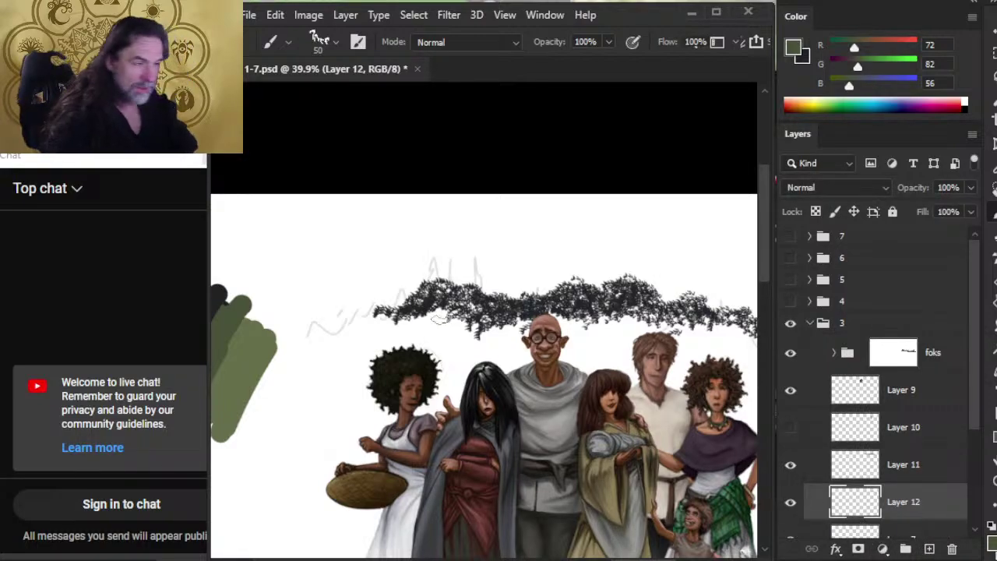
Fill the area behind the villagers beneath the dark foliage band with green on Layer 12, widening the brush to 150.
mouse_move(440, 318)
left_mouse_down()
mouse_move(417, 351)
mouse_move(401, 346)
mouse_move(443, 303)
mouse_move(405, 331)
mouse_move(459, 336)
mouse_move(467, 327)
mouse_move(487, 343)
mouse_move(577, 323)
mouse_move(600, 304)
mouse_move(623, 327)
mouse_move(669, 343)
left_mouse_up()
key("bracketright")
key("bracketright")
key("bracketright")
key("bracketright")
key("bracketright")
key("bracketright")
key("bracketright")
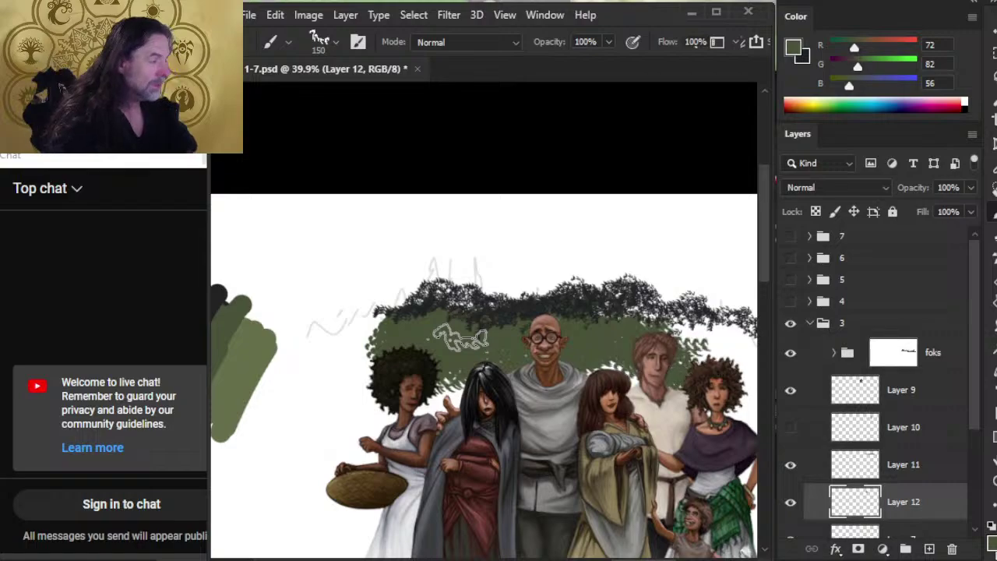
mouse_move(459, 339)
left_mouse_down()
mouse_move(333, 292)
mouse_move(271, 296)
left_mouse_up()
mouse_move(489, 290)
left_mouse_down()
mouse_move(549, 312)
mouse_move(592, 342)
mouse_move(490, 288)
mouse_move(557, 362)
mouse_move(607, 335)
mouse_move(576, 421)
left_mouse_up()
Smudge the green mass at 30% strength, softening its outer edge at size 80 and its upper fringe along the treetops at size 60.
key("r")
key("bracketright")
mouse_move(598, 352)
left_mouse_down()
mouse_move(563, 334)
mouse_move(590, 326)
mouse_move(540, 308)
mouse_move(532, 327)
mouse_move(536, 300)
mouse_move(564, 321)
mouse_move(585, 317)
mouse_move(605, 334)
left_mouse_up()
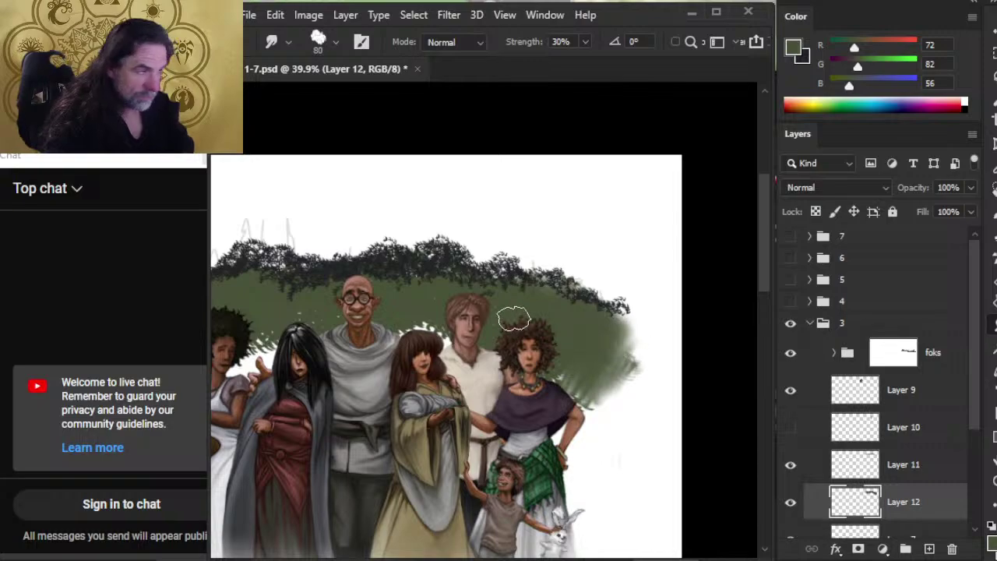
mouse_move(514, 317)
left_mouse_down()
mouse_move(452, 291)
mouse_move(449, 269)
mouse_move(458, 291)
mouse_move(480, 296)
mouse_move(448, 268)
mouse_move(448, 285)
mouse_move(452, 262)
mouse_move(442, 267)
mouse_move(445, 256)
mouse_move(441, 271)
mouse_move(432, 257)
mouse_move(478, 297)
mouse_move(468, 291)
mouse_move(494, 300)
left_mouse_up()
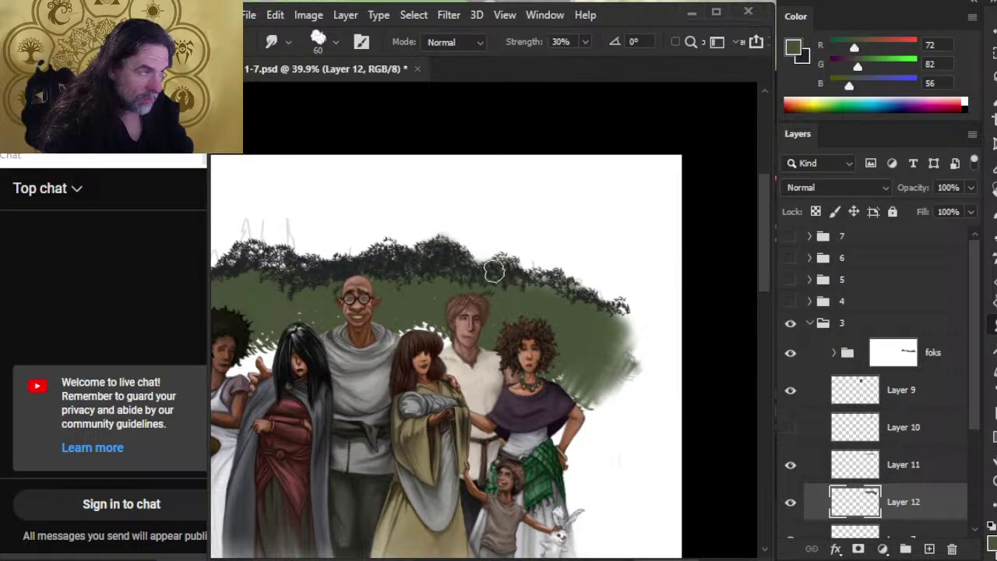
mouse_move(494, 271)
left_mouse_down()
mouse_move(482, 235)
mouse_move(505, 252)
mouse_move(472, 232)
left_mouse_up()
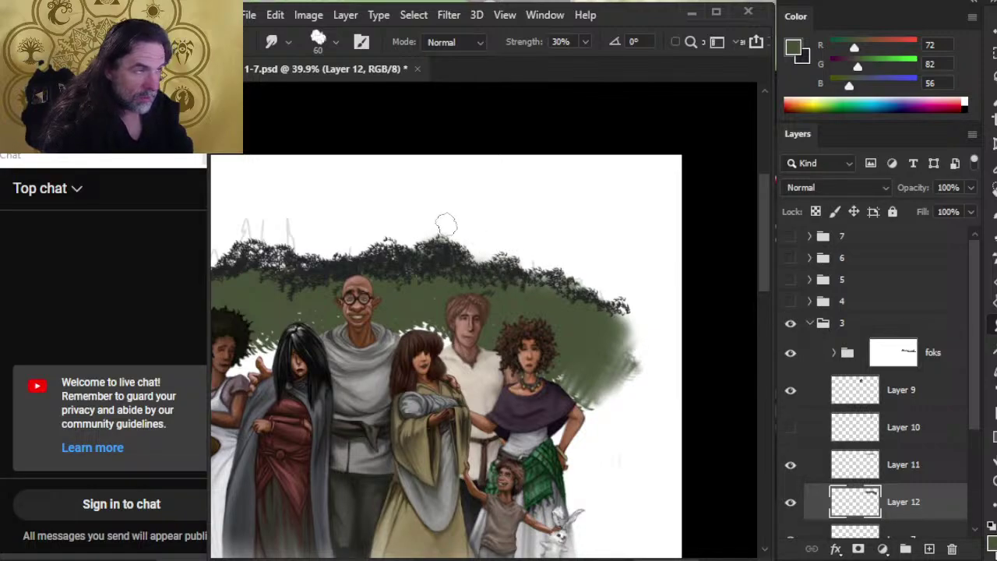
left_click_drag(399, 270, 391, 272)
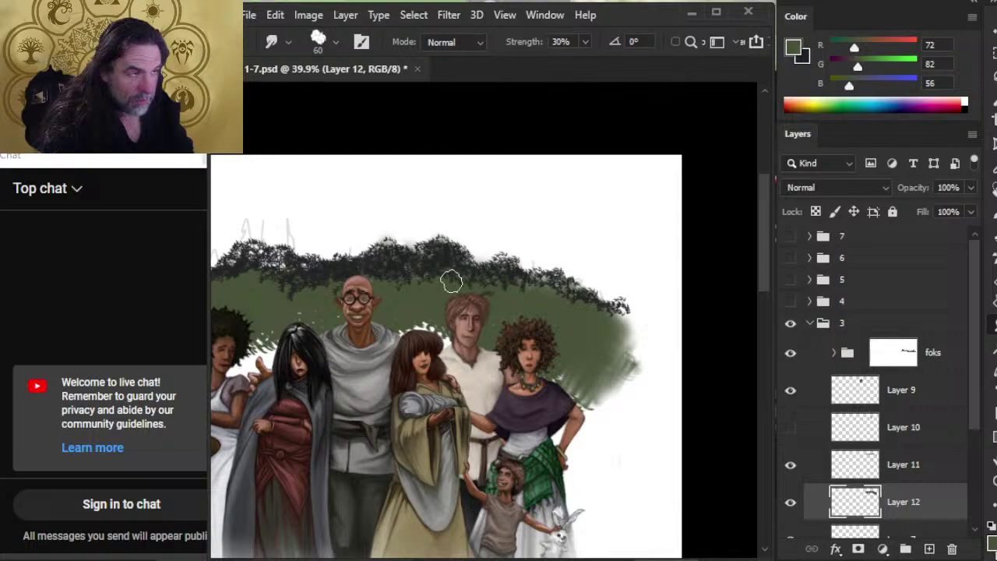
Smudge the green backdrop beside and above the woman in the purple shawl at size 90 and 65% strength.
key("bracketright")
key("bracketright")
key("6")
key("5")
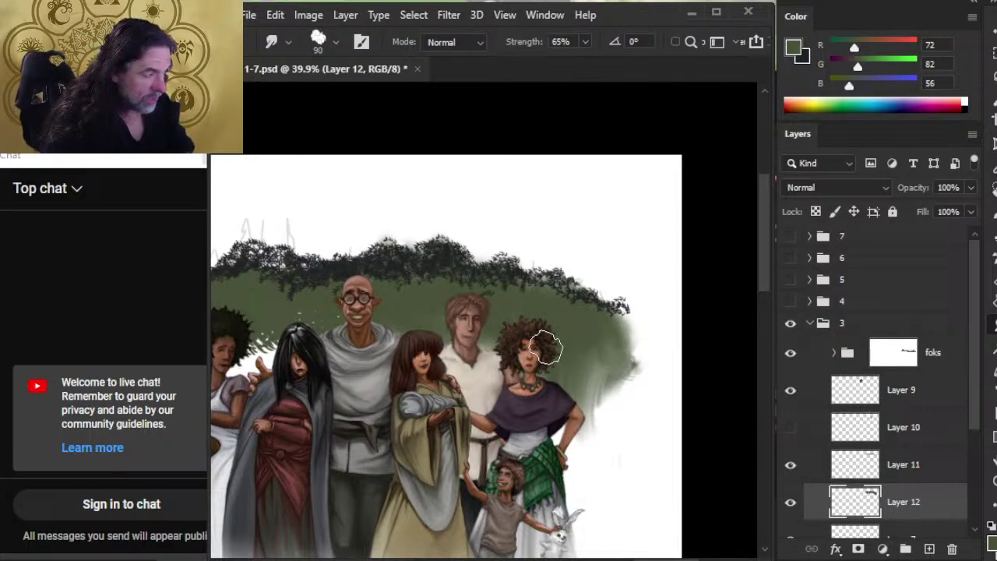
mouse_move(605, 330)
left_mouse_down()
mouse_move(588, 386)
mouse_move(647, 336)
mouse_move(596, 377)
mouse_move(605, 338)
mouse_move(611, 370)
mouse_move(614, 332)
mouse_move(529, 350)
mouse_move(757, 373)
left_mouse_up()
mouse_move(539, 308)
left_mouse_down()
mouse_move(552, 334)
mouse_move(554, 312)
mouse_move(463, 319)
mouse_move(498, 289)
mouse_move(601, 311)
mouse_move(529, 257)
mouse_move(584, 346)
mouse_move(511, 305)
mouse_move(532, 330)
mouse_move(583, 269)
mouse_move(630, 291)
mouse_move(600, 296)
mouse_move(526, 357)
mouse_move(475, 358)
mouse_move(464, 320)
mouse_move(514, 326)
mouse_move(536, 395)
mouse_move(490, 232)
left_mouse_up()
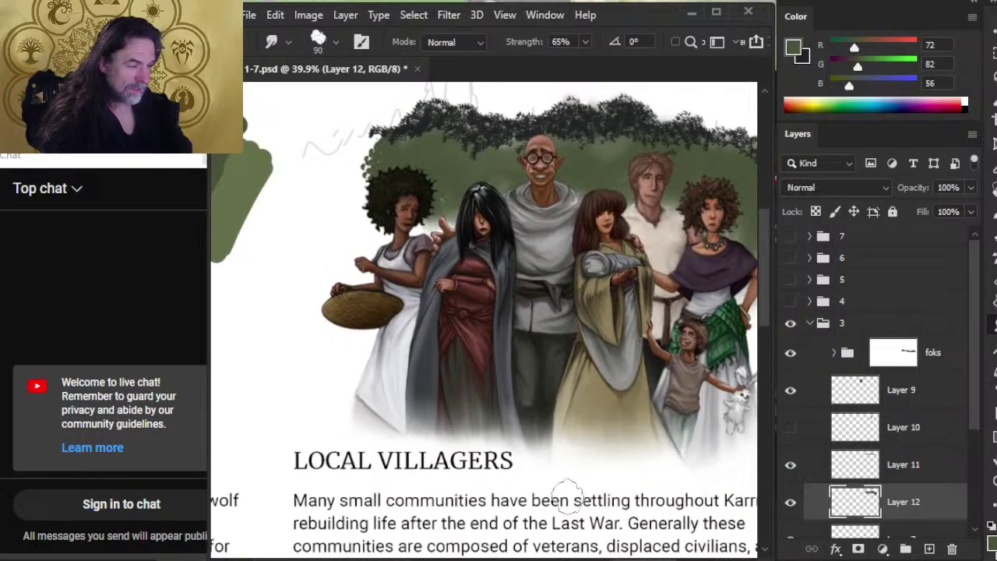
Blend the green's upper fringe into the dark treeline above the bald man, smudging at size 70 and 65% strength.
left_click_drag(437, 277, 486, 359)
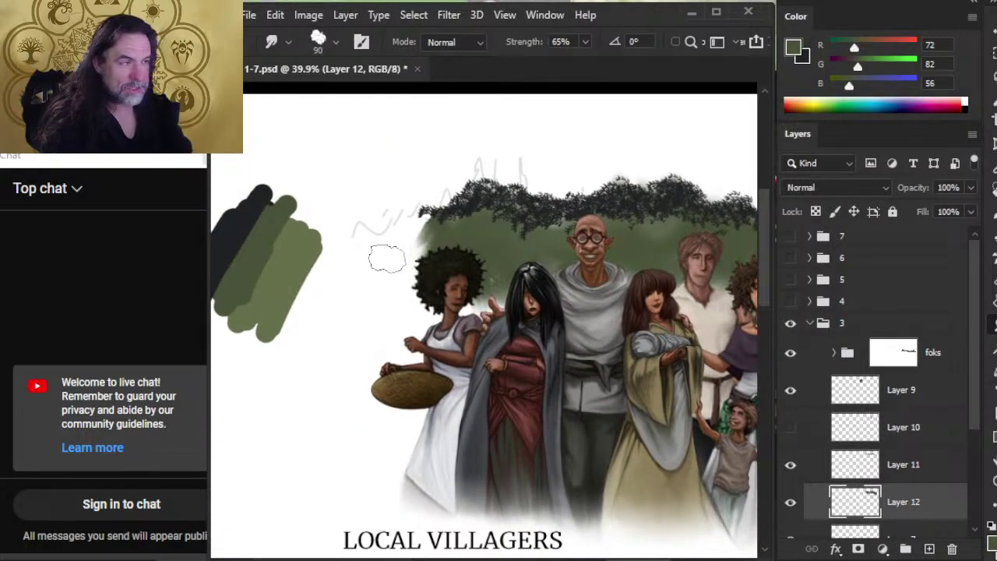
mouse_move(466, 231)
left_mouse_down()
mouse_move(505, 213)
mouse_move(636, 241)
mouse_move(671, 224)
mouse_move(630, 253)
mouse_move(549, 243)
mouse_move(615, 232)
mouse_move(638, 212)
mouse_move(619, 207)
mouse_move(627, 189)
mouse_move(644, 183)
mouse_move(679, 212)
left_mouse_up()
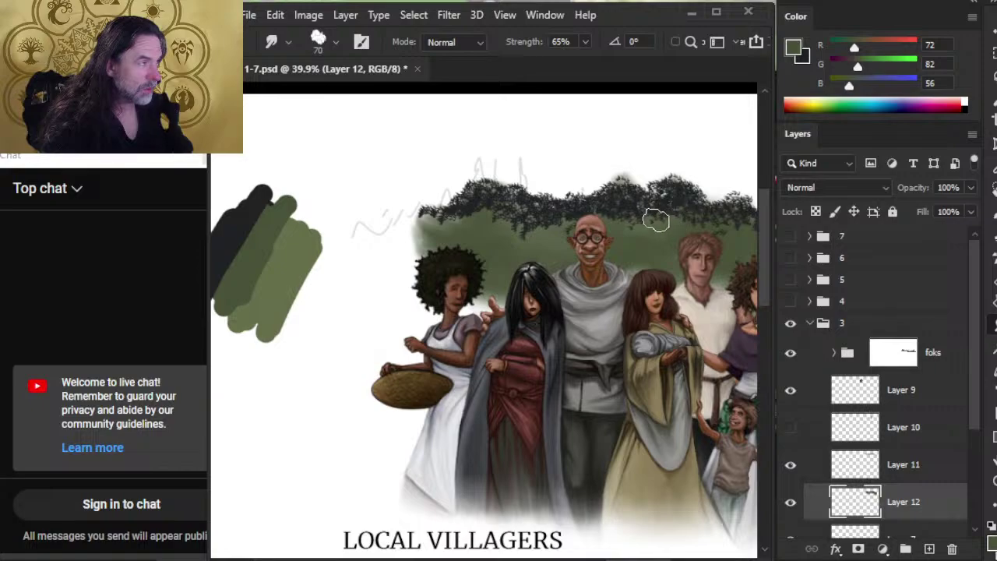
left_click_drag(661, 178, 689, 213)
mouse_move(624, 242)
left_mouse_down()
mouse_move(620, 185)
mouse_move(633, 162)
mouse_move(617, 152)
mouse_move(614, 181)
mouse_move(613, 158)
mouse_move(636, 202)
mouse_move(624, 158)
mouse_move(669, 232)
mouse_move(646, 215)
mouse_move(638, 184)
mouse_move(666, 230)
mouse_move(626, 204)
mouse_move(554, 213)
mouse_move(609, 186)
mouse_move(601, 170)
mouse_move(546, 204)
mouse_move(616, 222)
mouse_move(544, 244)
left_mouse_up()
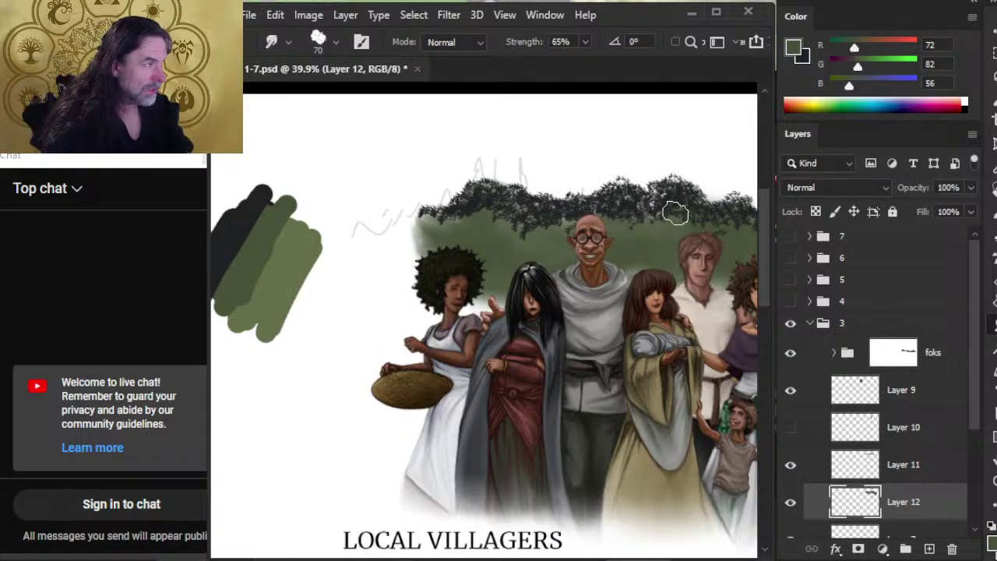
mouse_move(675, 213)
left_mouse_down()
mouse_move(675, 168)
mouse_move(727, 231)
mouse_move(644, 259)
left_mouse_up()
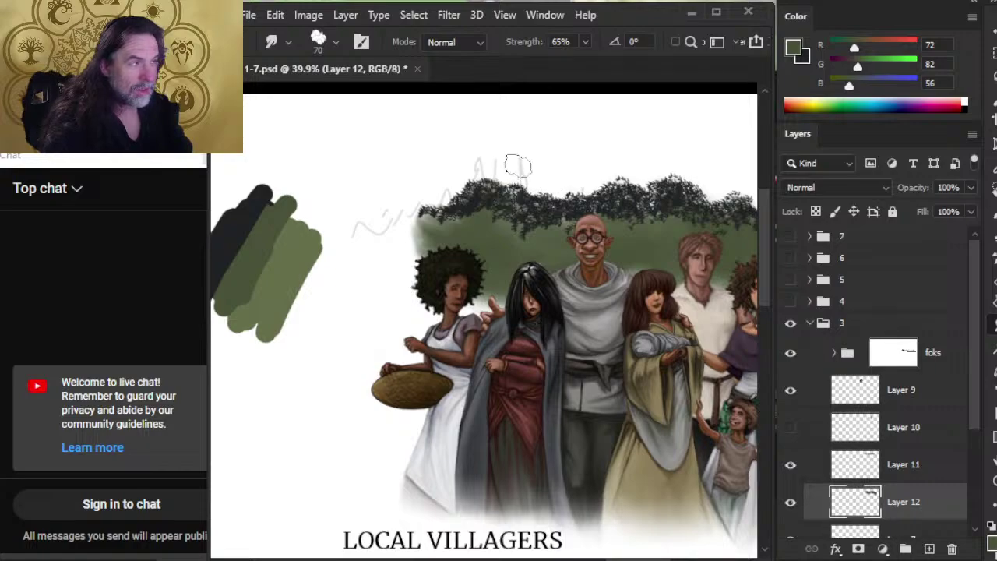
mouse_move(496, 167)
left_mouse_down()
mouse_move(448, 195)
mouse_move(460, 213)
mouse_move(455, 233)
mouse_move(434, 192)
mouse_move(483, 235)
mouse_move(553, 235)
left_mouse_up()
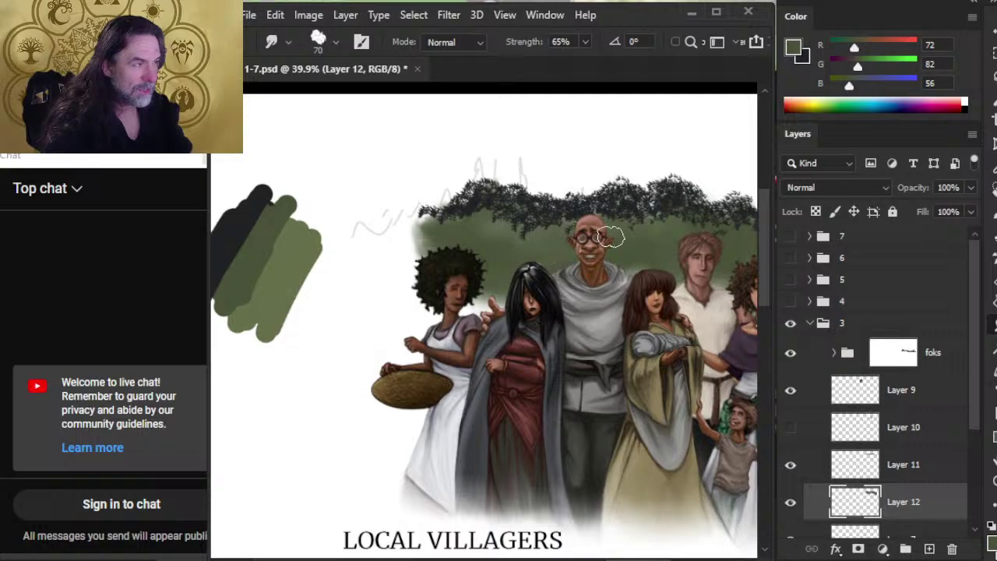
Smudge the outer end of the green around the hair of the woman with the basket at 65% strength.
mouse_move(425, 222)
left_mouse_down()
mouse_move(406, 245)
mouse_move(417, 225)
mouse_move(432, 230)
mouse_move(412, 251)
mouse_move(456, 216)
mouse_move(485, 220)
mouse_move(430, 213)
mouse_move(430, 235)
mouse_move(467, 223)
mouse_move(520, 244)
left_mouse_up()
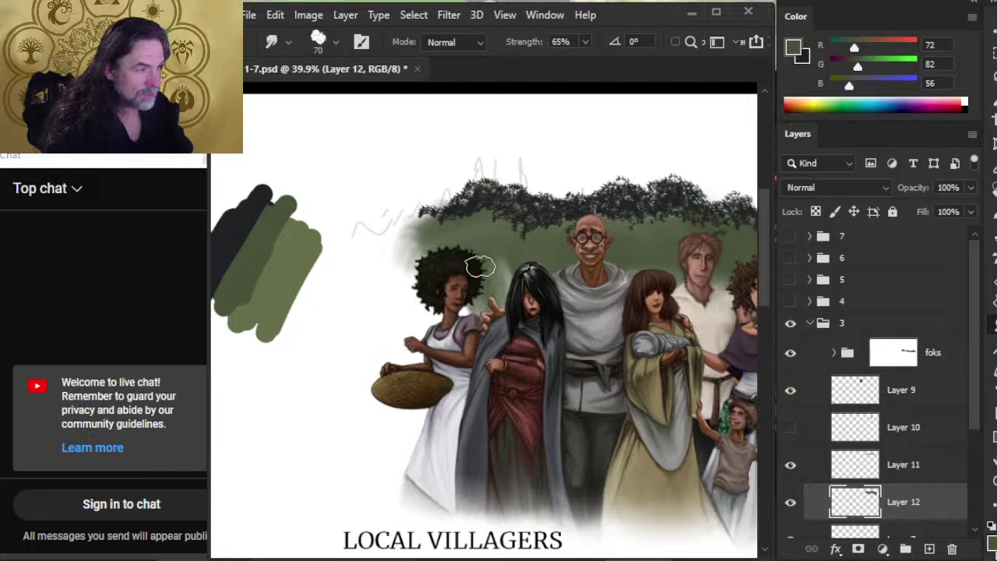
mouse_move(480, 266)
left_mouse_down()
mouse_move(439, 245)
mouse_move(467, 268)
mouse_move(575, 251)
mouse_move(541, 257)
left_mouse_up()
mouse_move(475, 262)
left_mouse_down()
mouse_move(397, 262)
mouse_move(450, 243)
left_mouse_up()
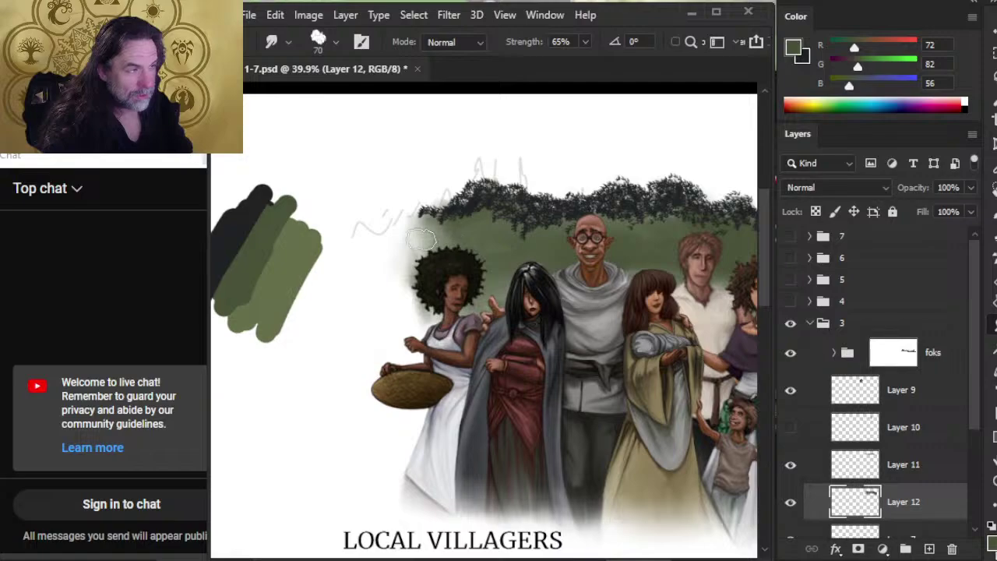
key("w")
left_click(430, 263)
key("ctrl+d")
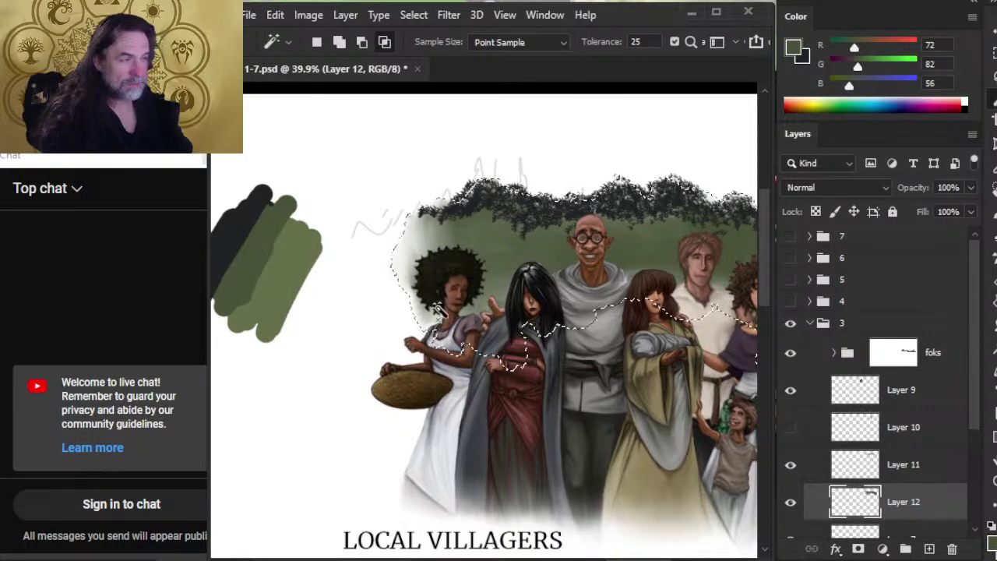
Soften the green above and behind the woman with the basket by smudging at 30% strength and size 70.
key("r")
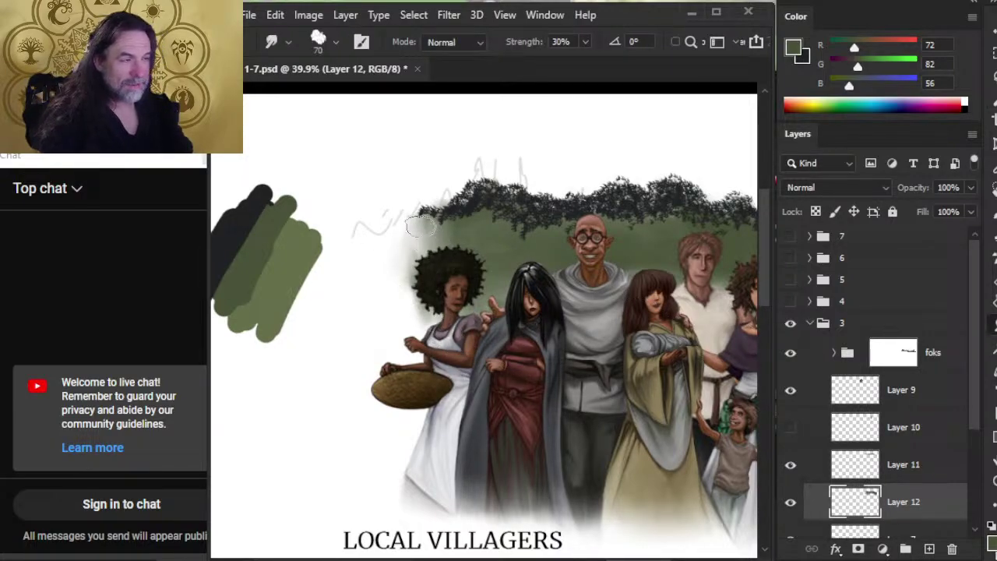
mouse_move(421, 226)
left_mouse_down()
mouse_move(430, 294)
mouse_move(413, 284)
mouse_move(402, 239)
mouse_move(435, 256)
mouse_move(459, 240)
left_mouse_up()
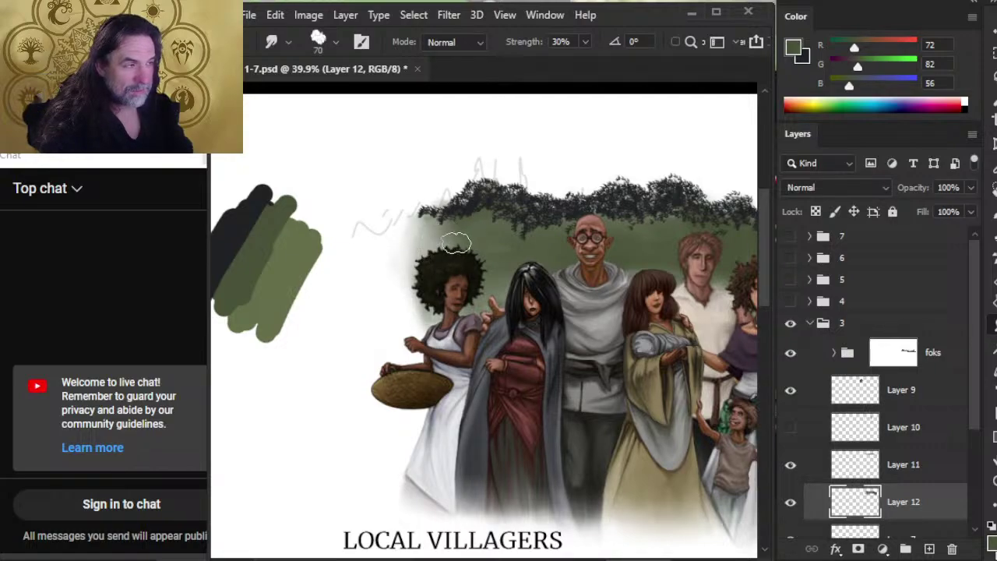
mouse_move(556, 234)
left_mouse_down()
mouse_move(539, 207)
mouse_move(511, 196)
mouse_move(436, 218)
mouse_move(467, 175)
mouse_move(525, 224)
mouse_move(465, 239)
mouse_move(481, 219)
mouse_move(509, 231)
mouse_move(493, 219)
mouse_move(465, 246)
mouse_move(483, 204)
mouse_move(503, 205)
mouse_move(482, 232)
left_mouse_up()
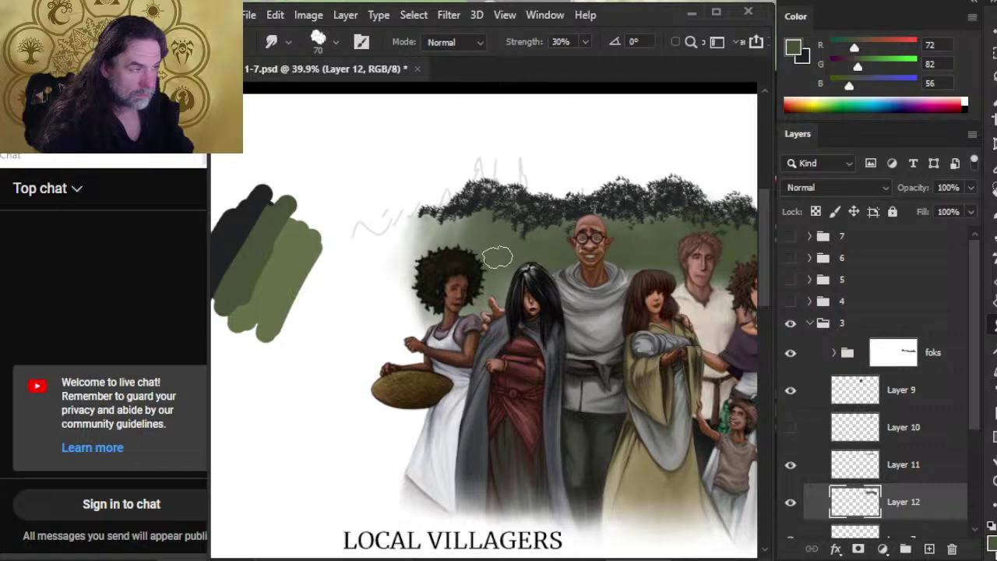
mouse_move(460, 308)
left_mouse_down()
mouse_move(438, 327)
mouse_move(424, 294)
left_mouse_up()
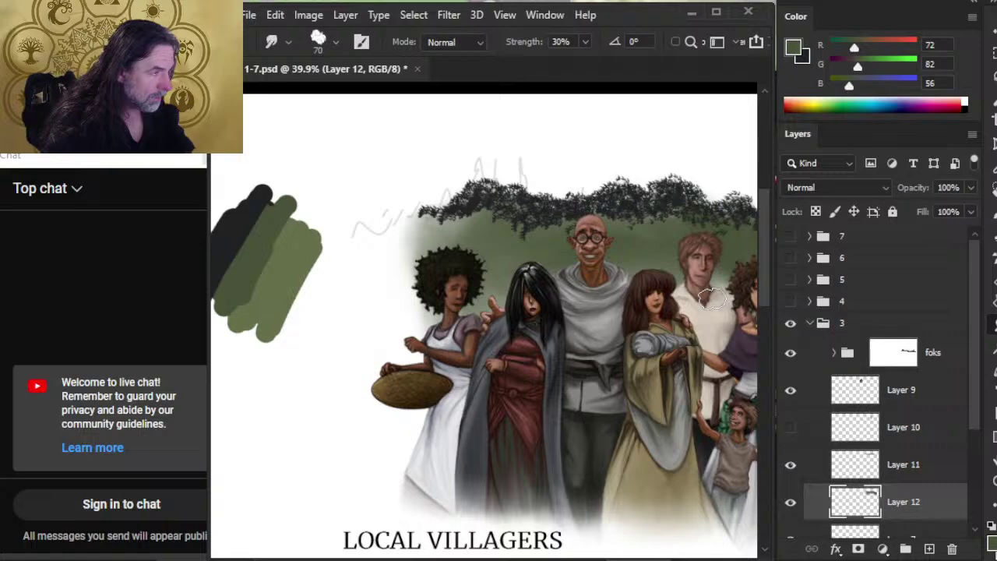
Smudge the green down and outward beside the woman in the purple shawl at 60% strength, fading it into the white.
scroll(643, 319, "right", 5)
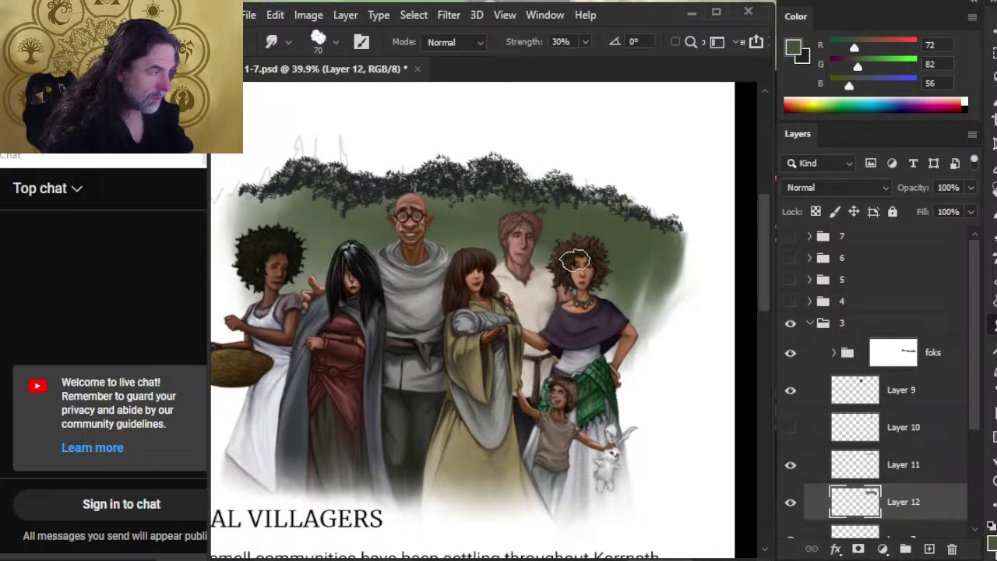
key("6")
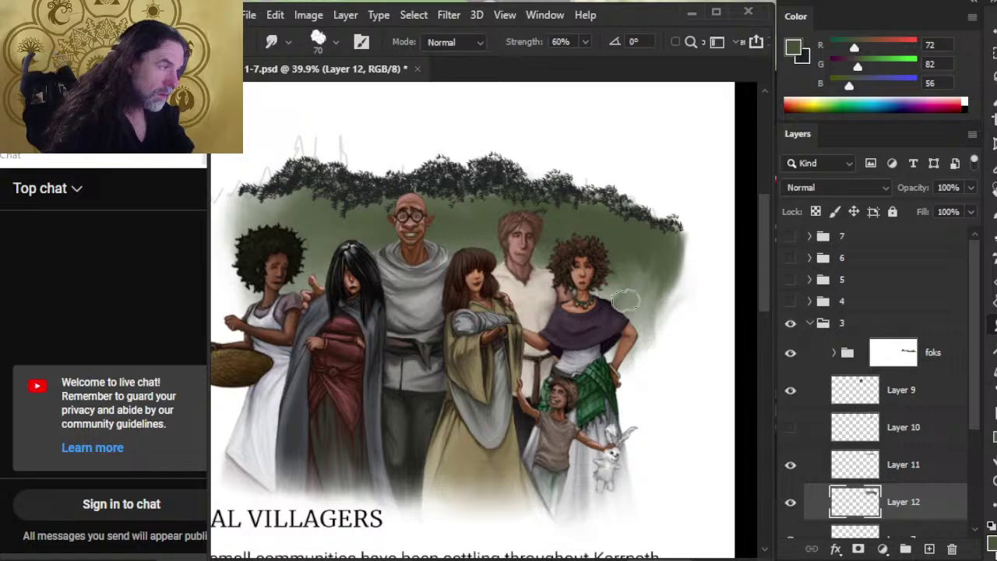
mouse_move(625, 299)
left_mouse_down()
mouse_move(623, 284)
mouse_move(644, 279)
mouse_move(619, 280)
mouse_move(656, 271)
mouse_move(598, 271)
mouse_move(643, 307)
mouse_move(694, 270)
mouse_move(650, 320)
mouse_move(707, 238)
mouse_move(623, 374)
mouse_move(691, 276)
mouse_move(646, 323)
mouse_move(673, 269)
left_mouse_up()
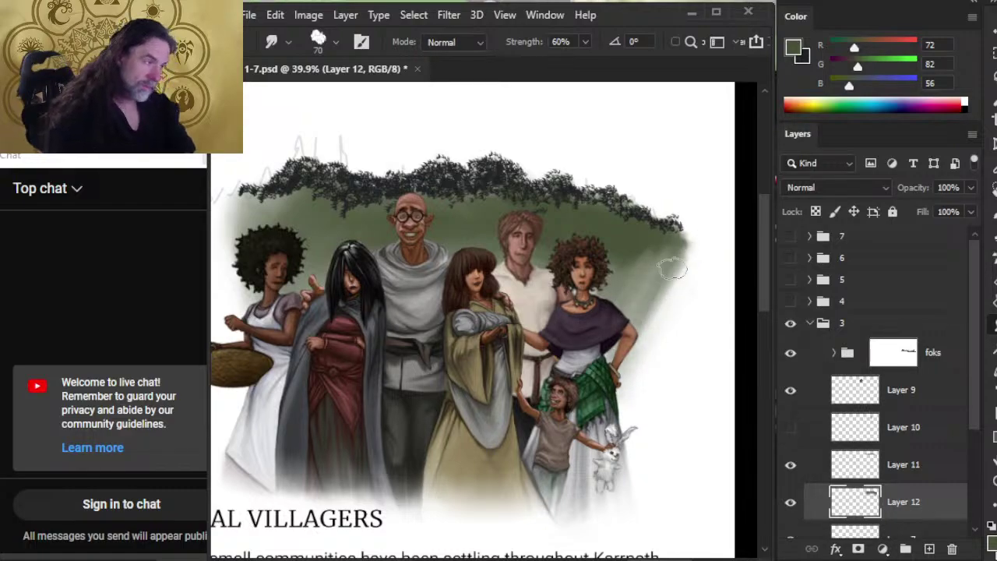
mouse_move(648, 305)
left_mouse_down()
mouse_move(629, 265)
mouse_move(620, 280)
mouse_move(660, 311)
mouse_move(698, 262)
mouse_move(642, 302)
mouse_move(679, 276)
mouse_move(653, 261)
mouse_move(607, 284)
mouse_move(604, 256)
mouse_move(658, 263)
mouse_move(629, 273)
mouse_move(605, 238)
mouse_move(627, 279)
mouse_move(641, 272)
mouse_move(612, 312)
mouse_move(634, 265)
mouse_move(545, 246)
mouse_move(581, 257)
mouse_move(639, 243)
mouse_move(613, 269)
mouse_move(656, 333)
mouse_move(638, 366)
mouse_move(656, 320)
mouse_move(658, 354)
mouse_move(633, 389)
mouse_move(642, 327)
mouse_move(595, 384)
mouse_move(646, 390)
mouse_move(638, 327)
mouse_move(650, 319)
mouse_move(658, 366)
left_mouse_up()
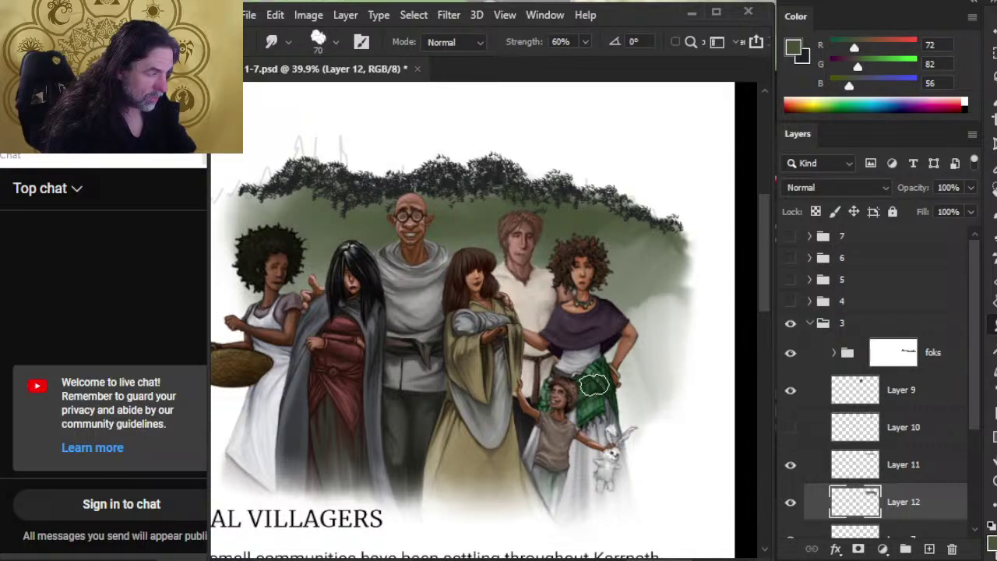
left_click_drag(593, 384, 646, 397)
mouse_move(650, 312)
left_mouse_down()
mouse_move(673, 269)
mouse_move(654, 351)
mouse_move(670, 343)
mouse_move(677, 288)
mouse_move(639, 280)
mouse_move(650, 269)
left_mouse_up()
mouse_move(663, 304)
left_mouse_down()
mouse_move(592, 253)
mouse_move(641, 249)
left_mouse_up()
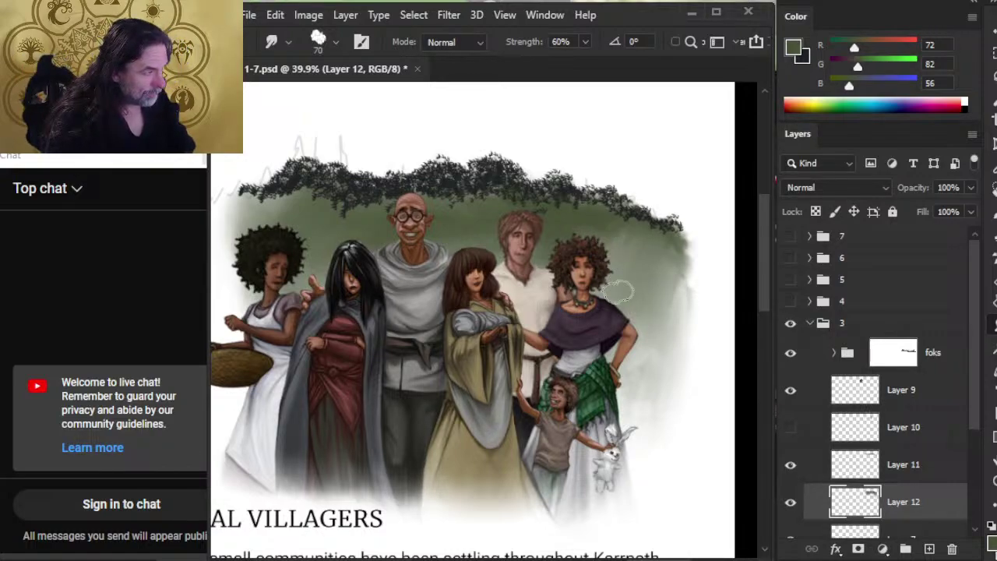
Smooth the faded green haze beside the woman in the purple shawl by smudging at 34% strength.
key("3")
key("4")
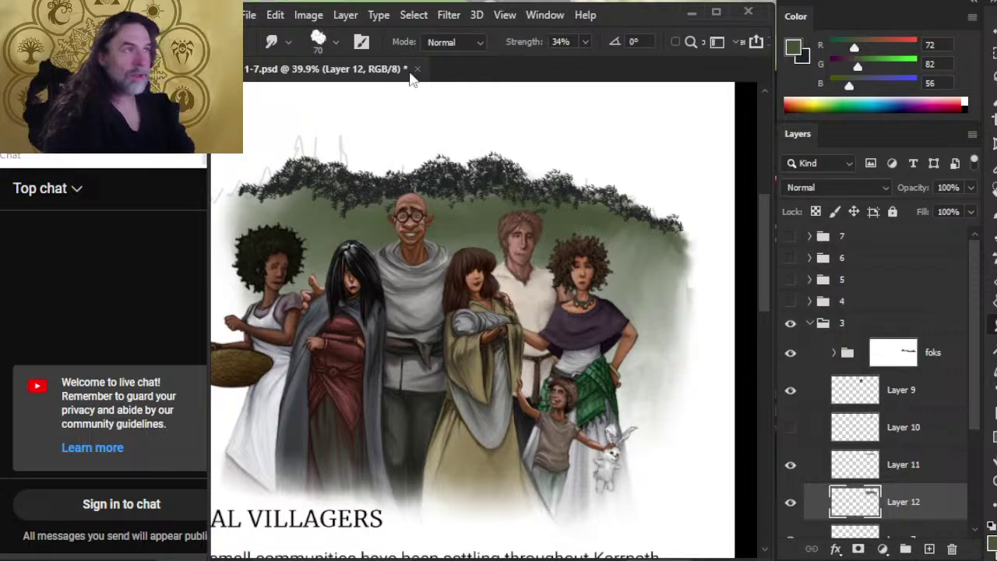
mouse_move(654, 270)
left_mouse_down()
mouse_move(631, 286)
mouse_move(644, 319)
mouse_move(668, 287)
mouse_move(695, 313)
mouse_move(684, 291)
mouse_move(701, 272)
mouse_move(681, 298)
mouse_move(690, 320)
mouse_move(655, 325)
mouse_move(693, 270)
mouse_move(683, 275)
mouse_move(694, 295)
mouse_move(707, 251)
mouse_move(658, 346)
mouse_move(691, 281)
mouse_move(670, 294)
mouse_move(694, 277)
mouse_move(667, 309)
mouse_move(636, 289)
mouse_move(652, 328)
left_mouse_up()
mouse_move(698, 274)
left_mouse_down()
mouse_move(674, 372)
mouse_move(703, 384)
mouse_move(614, 350)
mouse_move(695, 322)
mouse_move(678, 389)
mouse_move(688, 329)
mouse_move(663, 285)
mouse_move(656, 281)
mouse_move(677, 318)
mouse_move(613, 294)
mouse_move(622, 330)
mouse_move(669, 295)
mouse_move(681, 267)
mouse_move(712, 259)
mouse_move(694, 299)
mouse_move(631, 369)
mouse_move(675, 285)
mouse_move(667, 301)
mouse_move(658, 280)
mouse_move(683, 294)
mouse_move(681, 246)
mouse_move(661, 289)
mouse_move(698, 228)
mouse_move(715, 291)
mouse_move(695, 238)
mouse_move(640, 253)
mouse_move(678, 239)
mouse_move(691, 302)
mouse_move(678, 196)
mouse_move(694, 197)
mouse_move(696, 256)
mouse_move(666, 277)
mouse_move(696, 238)
mouse_move(681, 336)
mouse_move(666, 298)
mouse_move(679, 243)
mouse_move(662, 262)
mouse_move(693, 259)
mouse_move(639, 354)
mouse_move(708, 260)
mouse_move(708, 282)
mouse_move(664, 263)
mouse_move(611, 267)
left_mouse_up()
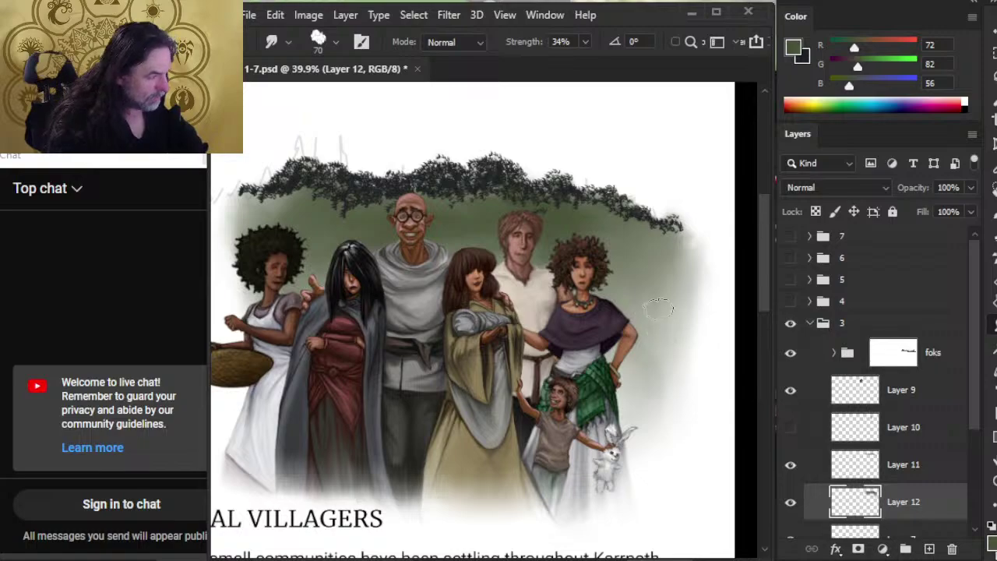
Extend the green haze outward past the woman with the basket by smudging at 34% strength.
key("z")
left_click_drag(658, 309, 392, 449)
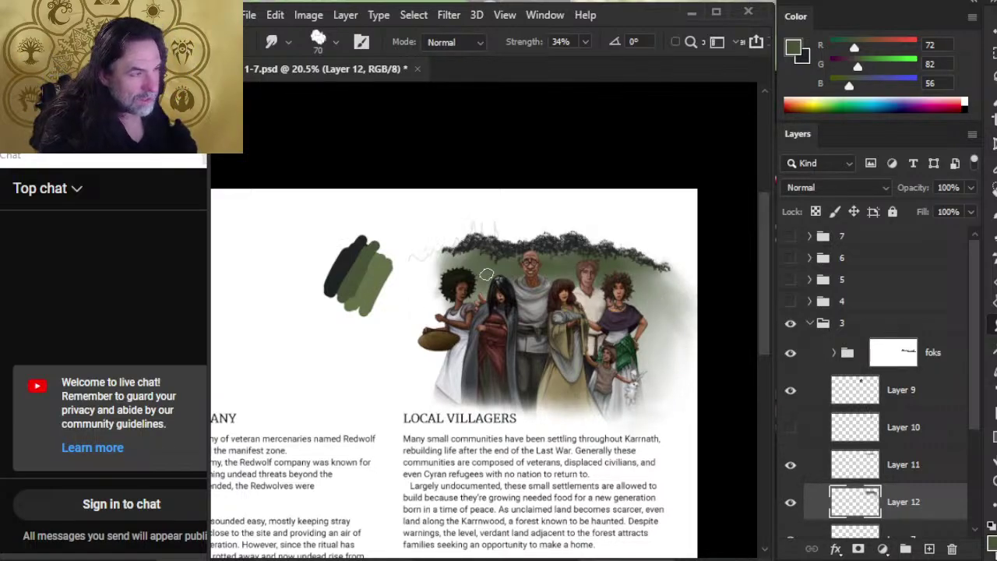
mouse_move(486, 274)
left_mouse_down()
mouse_move(436, 273)
mouse_move(478, 254)
mouse_move(440, 274)
mouse_move(469, 253)
mouse_move(461, 251)
mouse_move(452, 266)
mouse_move(482, 257)
mouse_move(465, 253)
left_mouse_up()
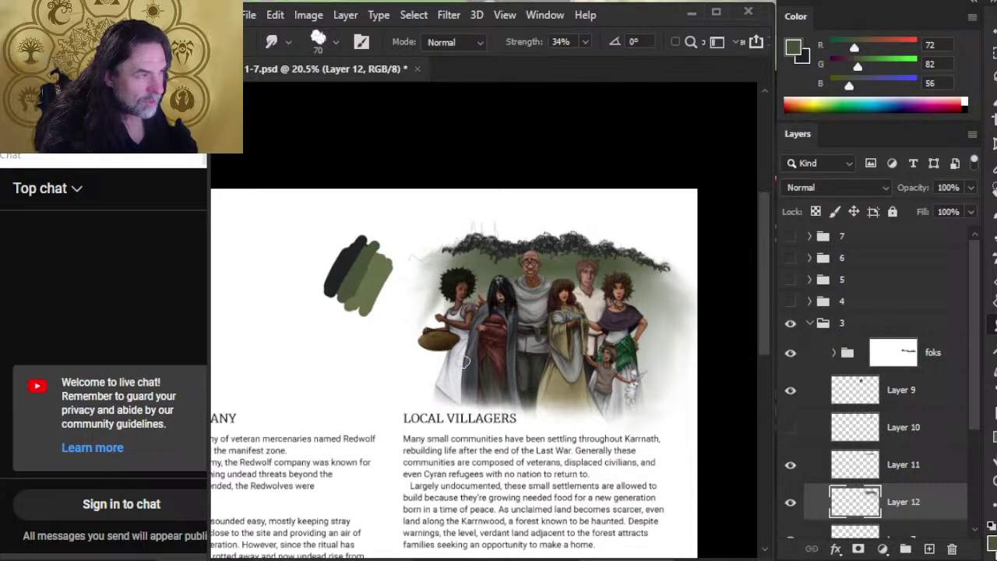
Toggle Layer 12 off and on to compare the green haze, and hide the near-black foliage on Layer 11.
left_click(791, 504)
left_click(791, 504)
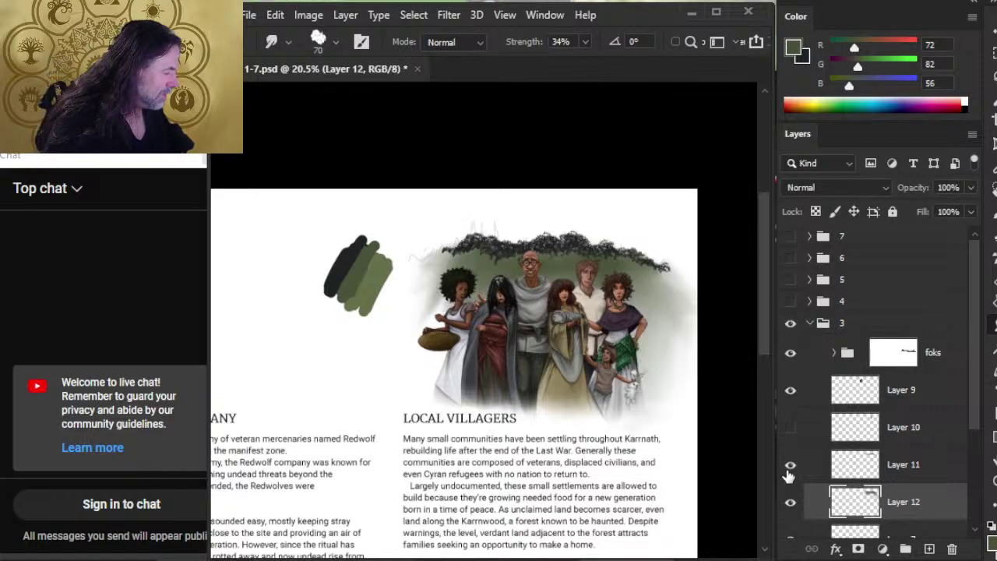
left_click(791, 465)
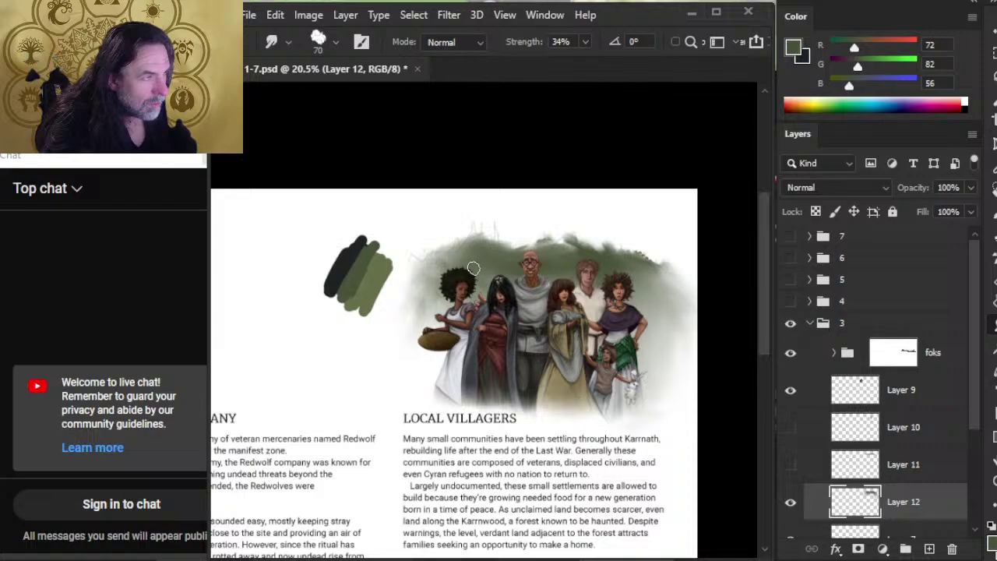
Examine the green backdrop without the dark foliage, both close up and in the context of the whole Factions page.
key("z")
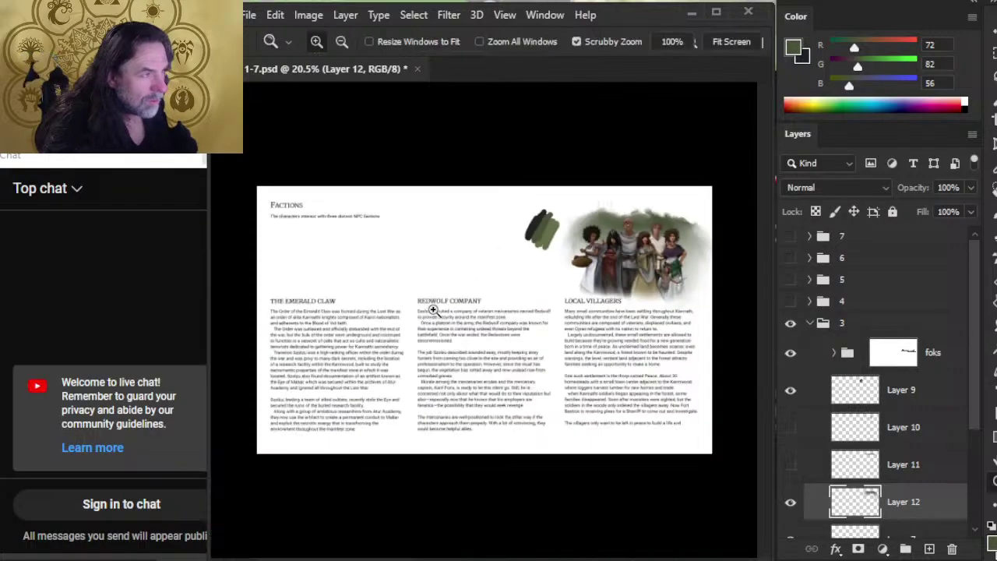
left_click_drag(467, 280, 404, 309)
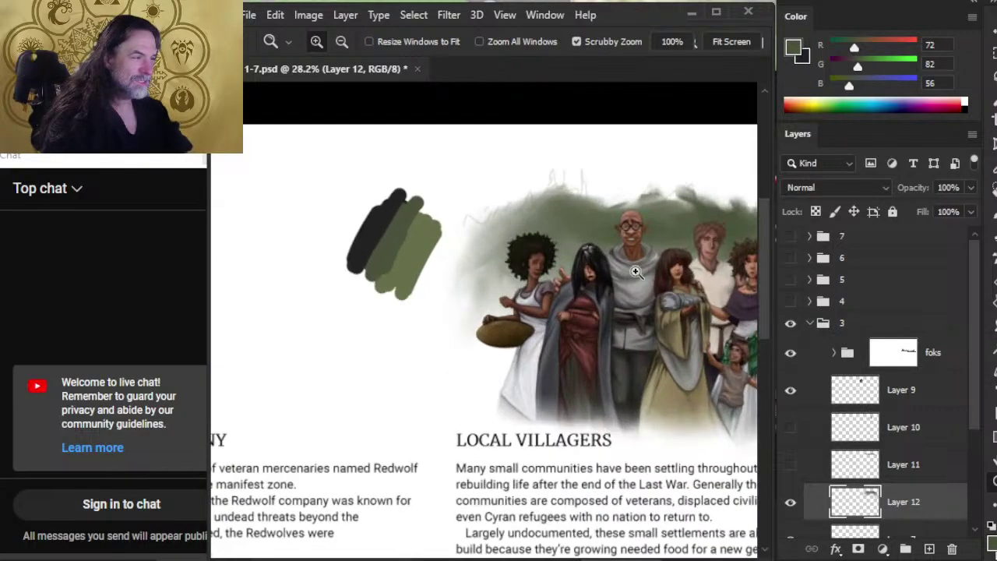
left_click_drag(592, 238, 616, 238)
key("r")
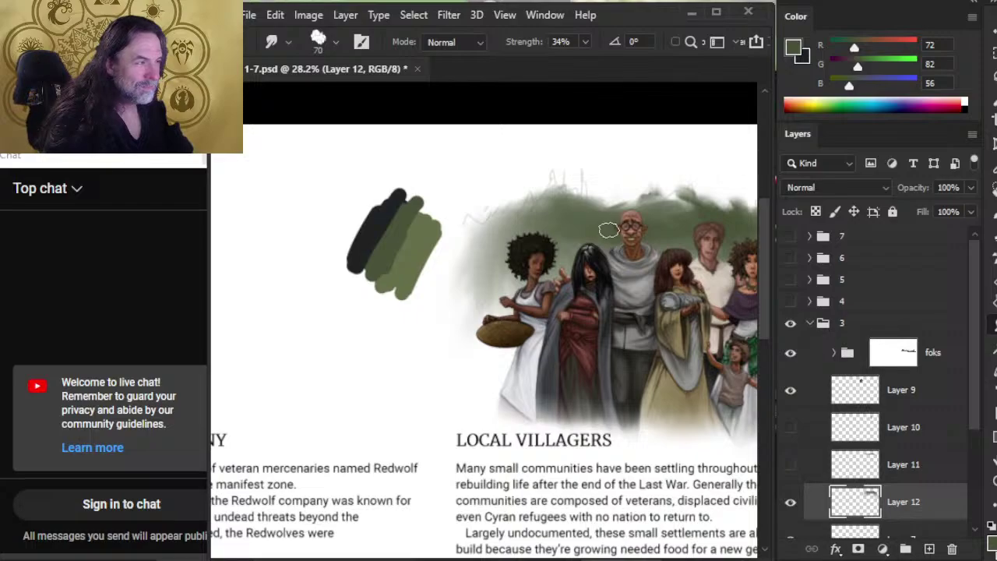
key("z")
left_click_drag(608, 230, 545, 238)
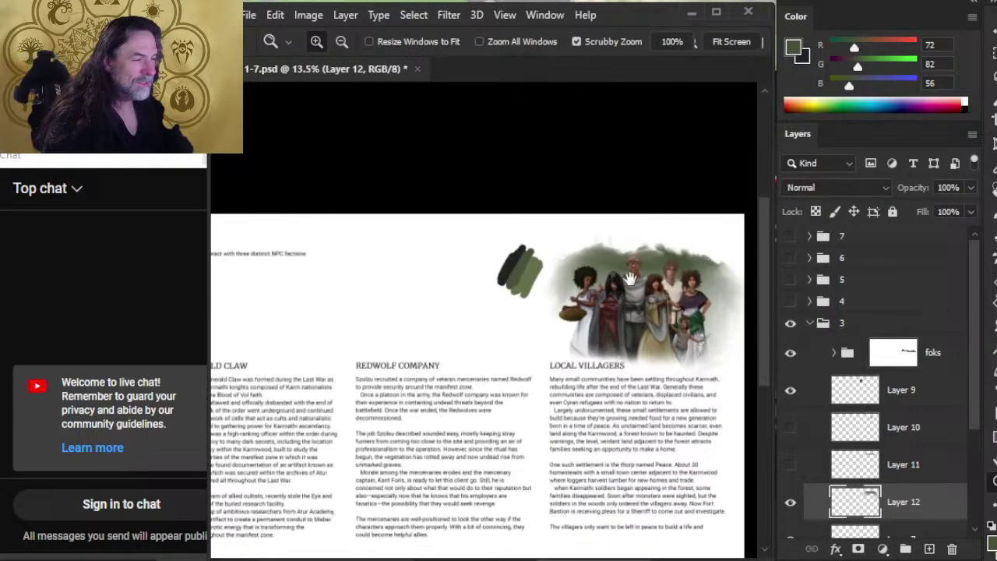
mouse_move(696, 331)
left_mouse_down()
mouse_move(697, 362)
mouse_move(600, 288)
mouse_move(556, 287)
left_mouse_up()
left_click_drag(496, 356, 436, 351)
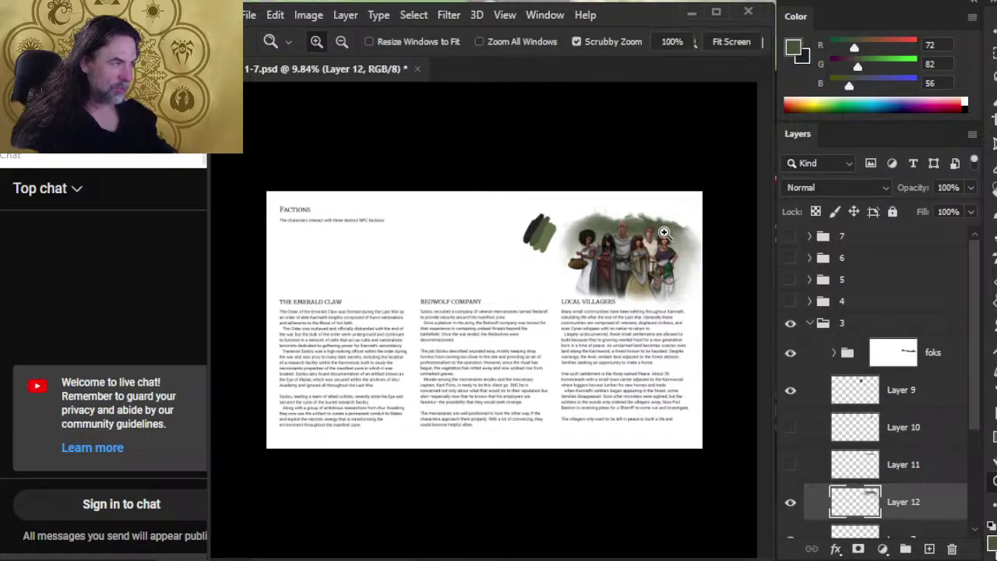
Smudge the green haze on Layer 12 farther out around the woman with the basket at 32% strength.
left_click(605, 253)
key("r")
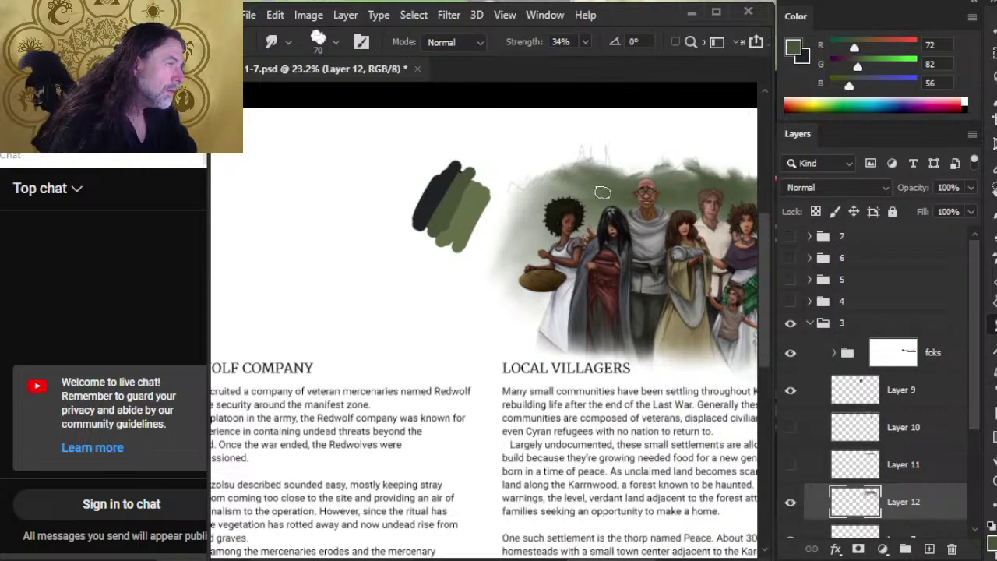
key("3")
key("2")
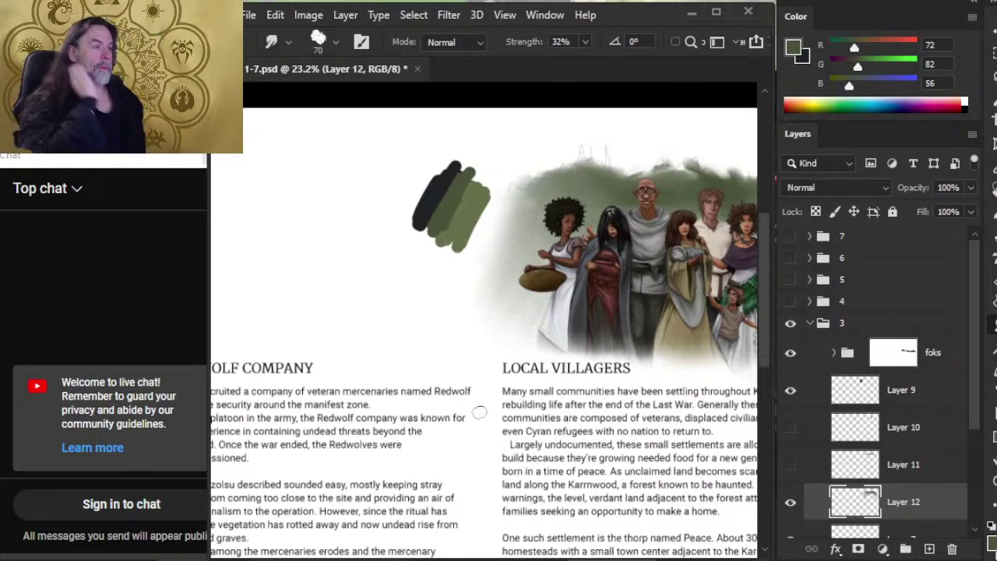
Hide Layer 9 with the colour swatches and set the Smudge tool's strength to 30%.
left_click(790, 389)
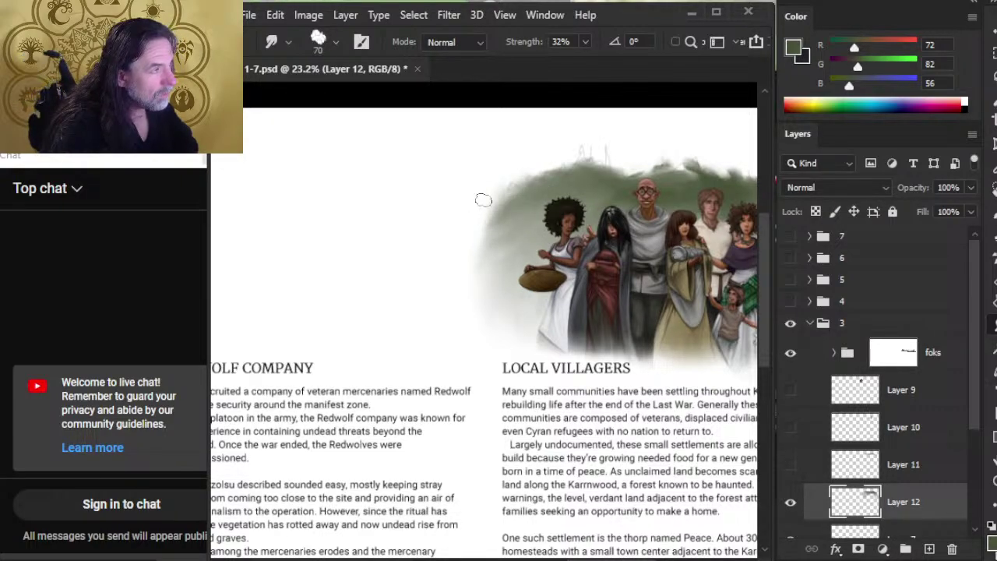
key("w")
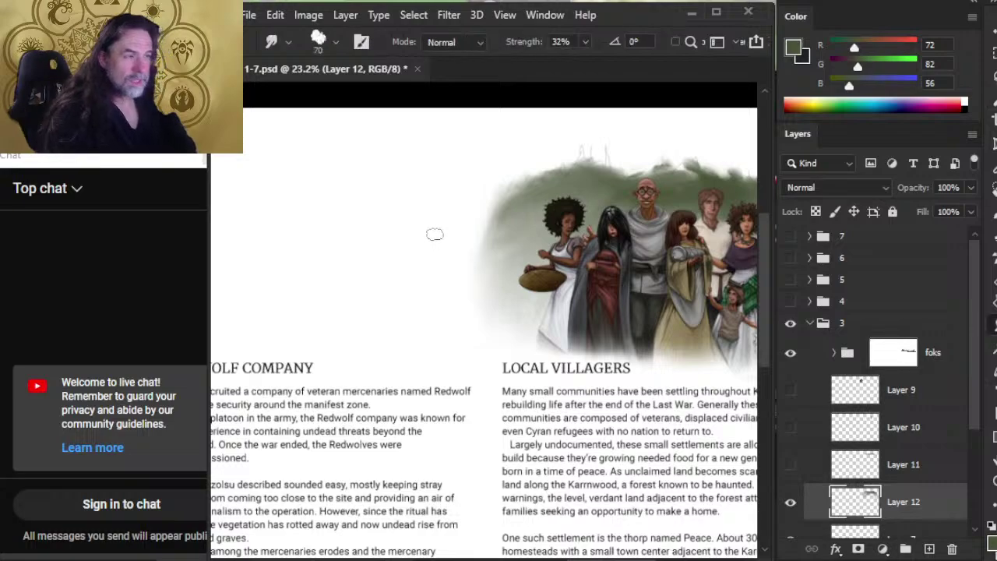
key("3")
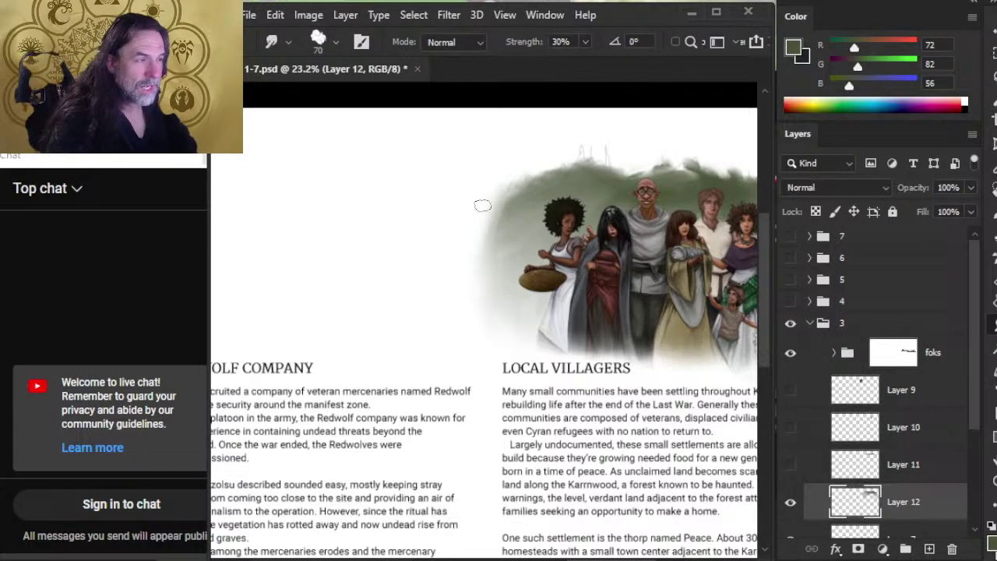
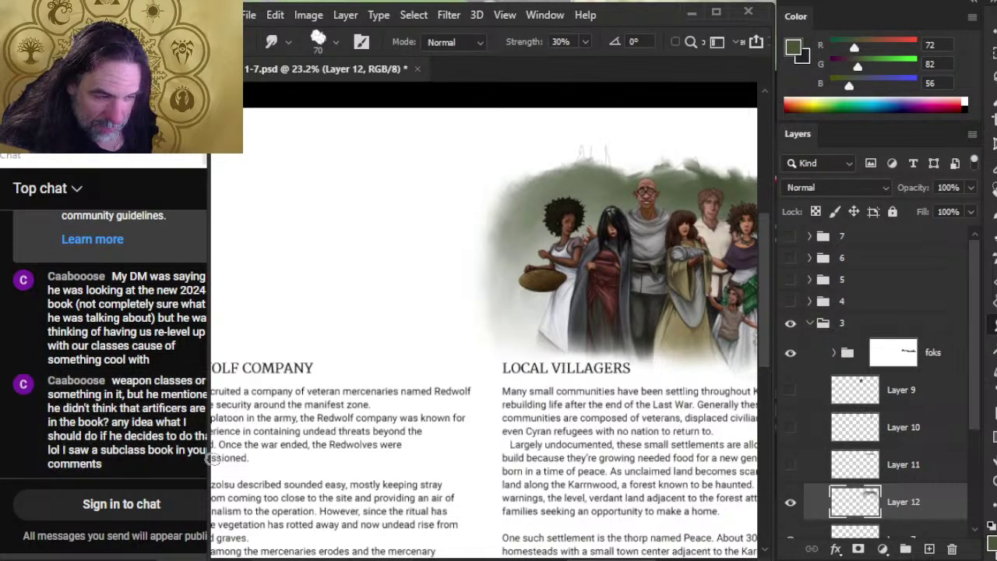
Narrow the Photoshop window slightly so the live chat beside it is uncovered, and bring the whole Local Villagers artwork into view.
left_click_drag(204, 455, 211, 457)
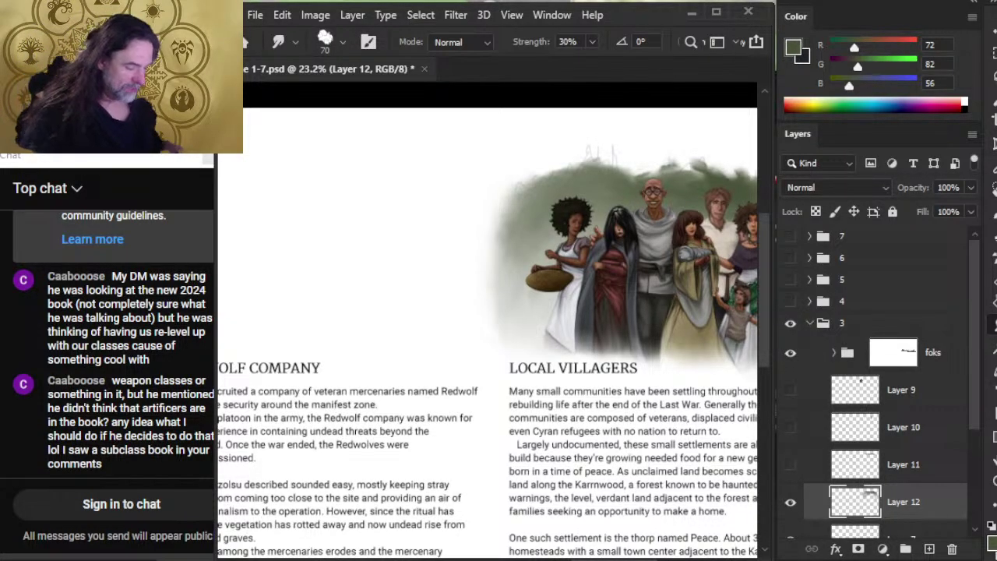
key("Return")
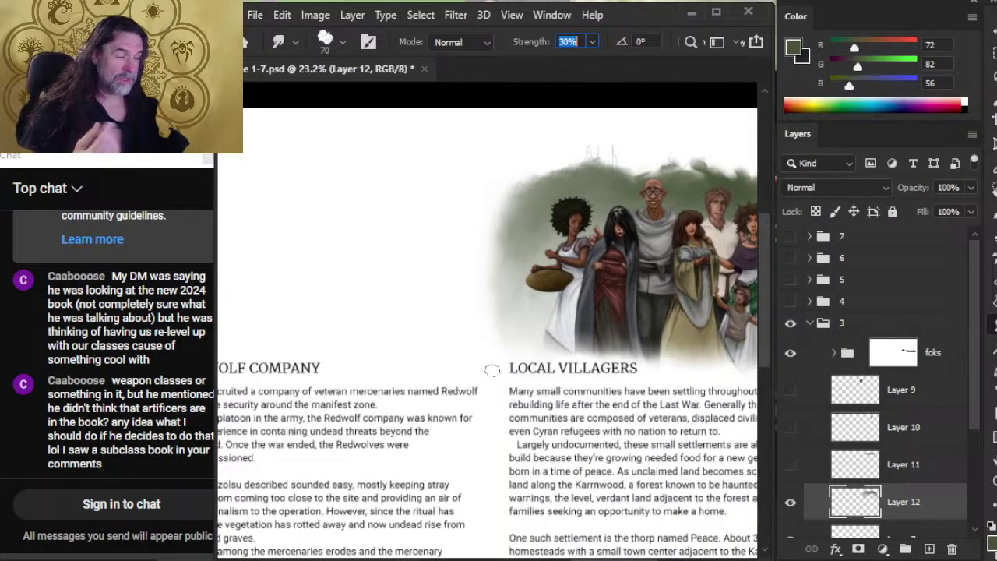
left_click(504, 298)
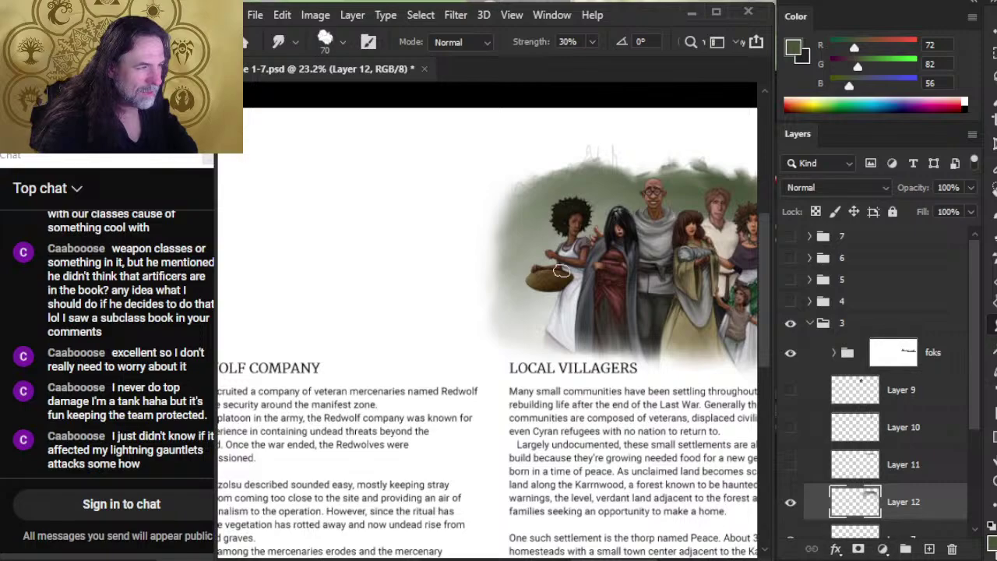
left_click_drag(619, 319, 492, 313)
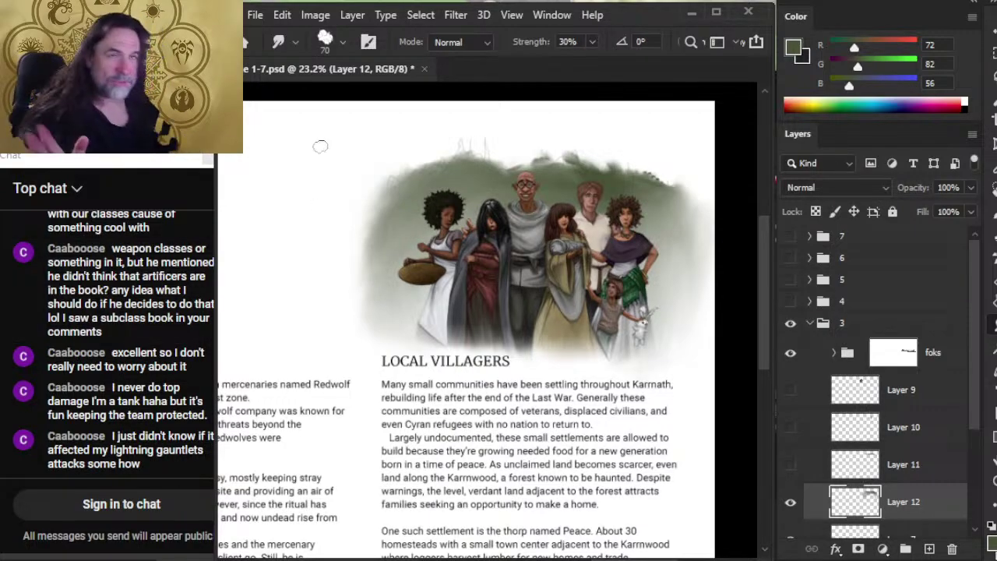
Switch to YouTube in the browser and look through the description links of Eberron Art Stream ep 338.
key("alt+Tab")
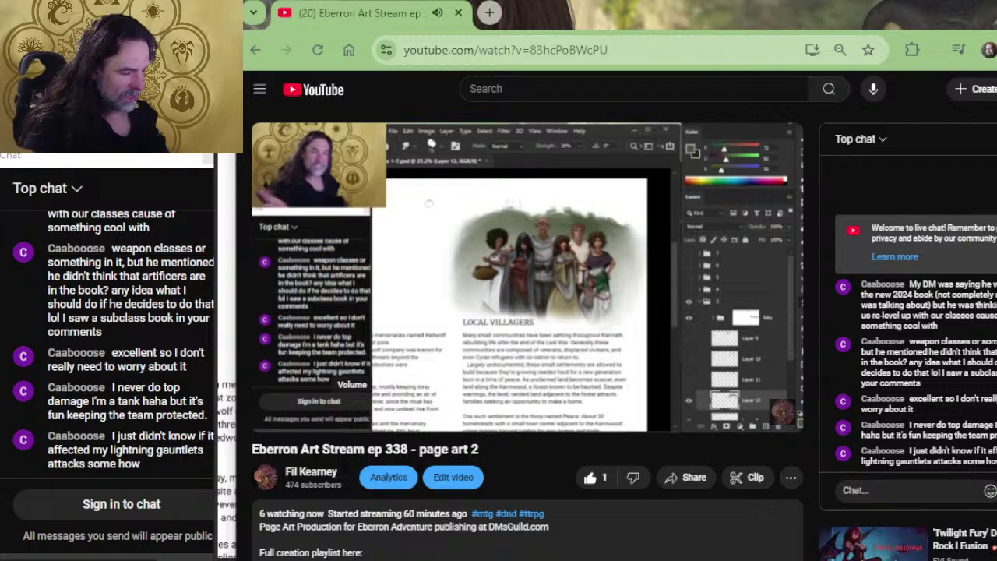
scroll(589, 372, "down", 6)
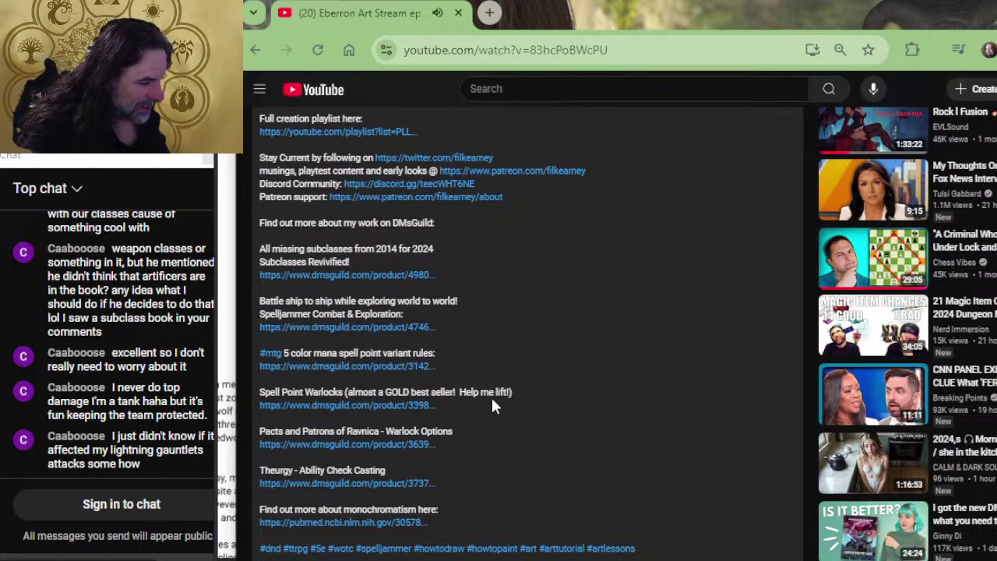
scroll(501, 374, "down", 2)
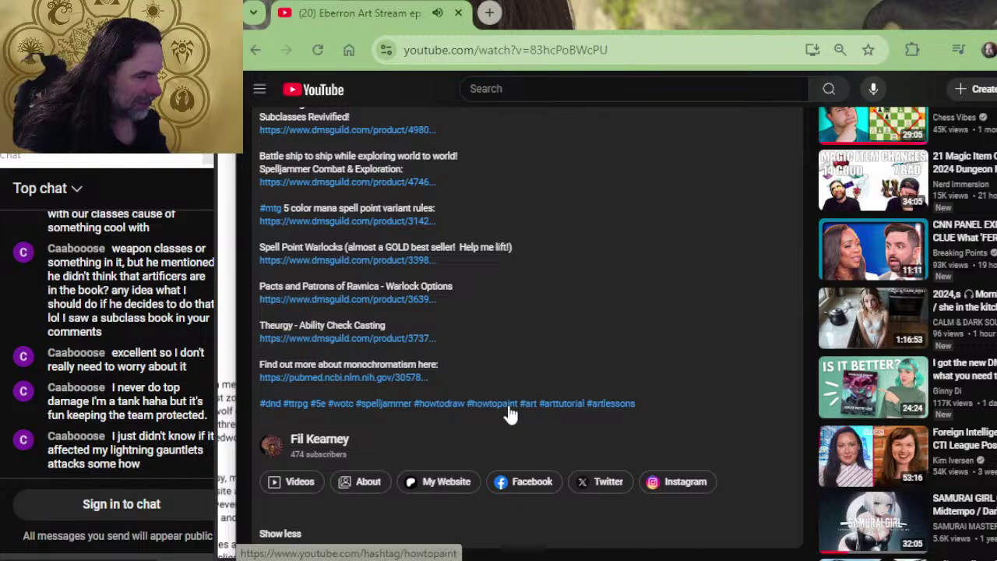
scroll(499, 390, "up", 2)
scroll(475, 336, "up", 1)
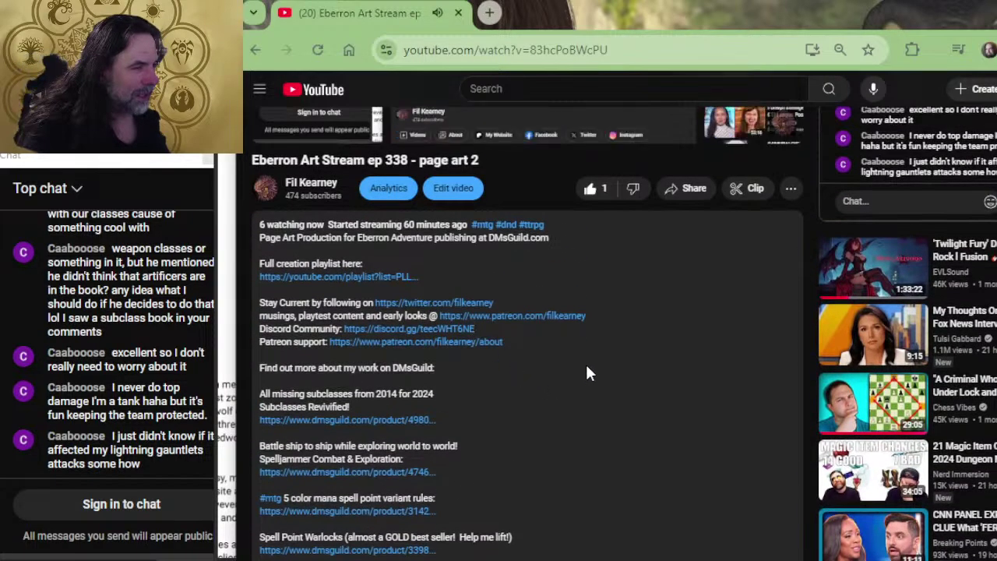
Open the streamer's channel in a new browser tab and show its list of live streams.
right_click(294, 193)
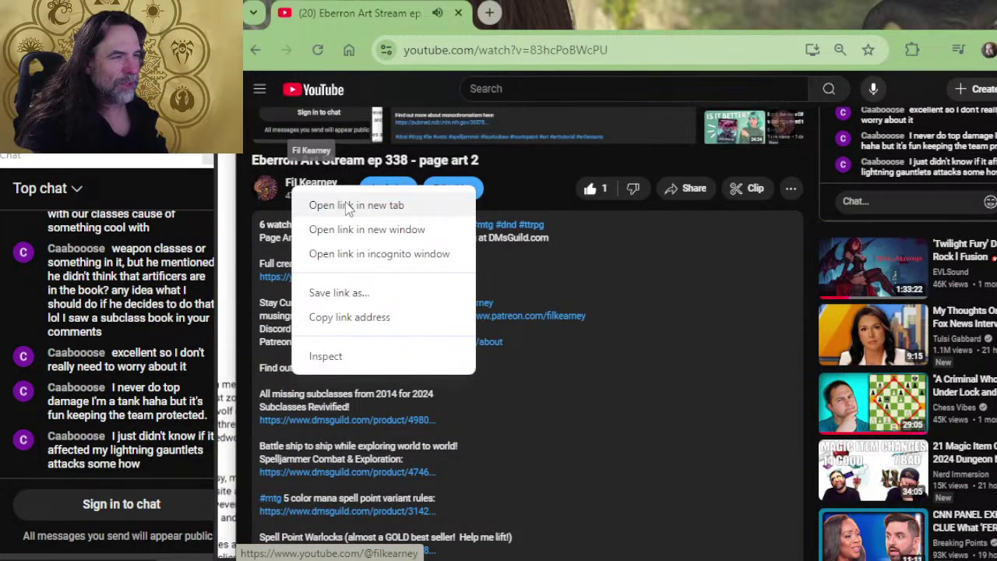
left_click(343, 201)
left_click(586, 11)
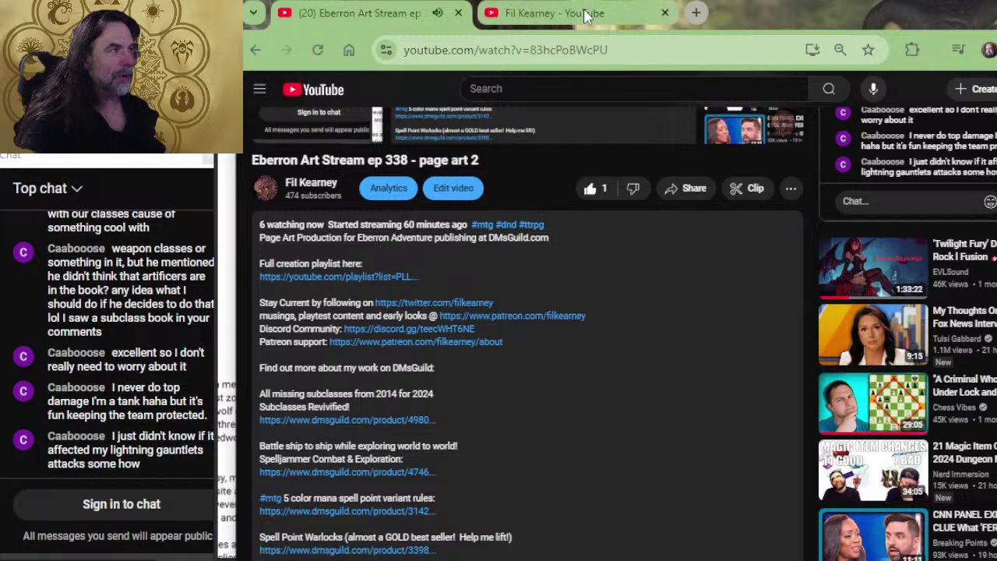
scroll(427, 378, "down", 3)
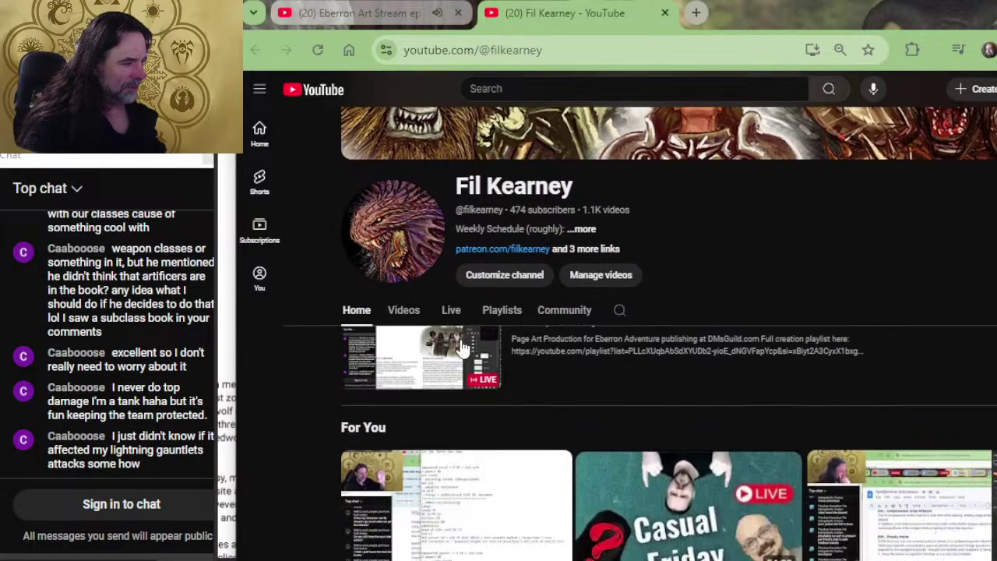
scroll(460, 231, "up", 1)
left_click(452, 225)
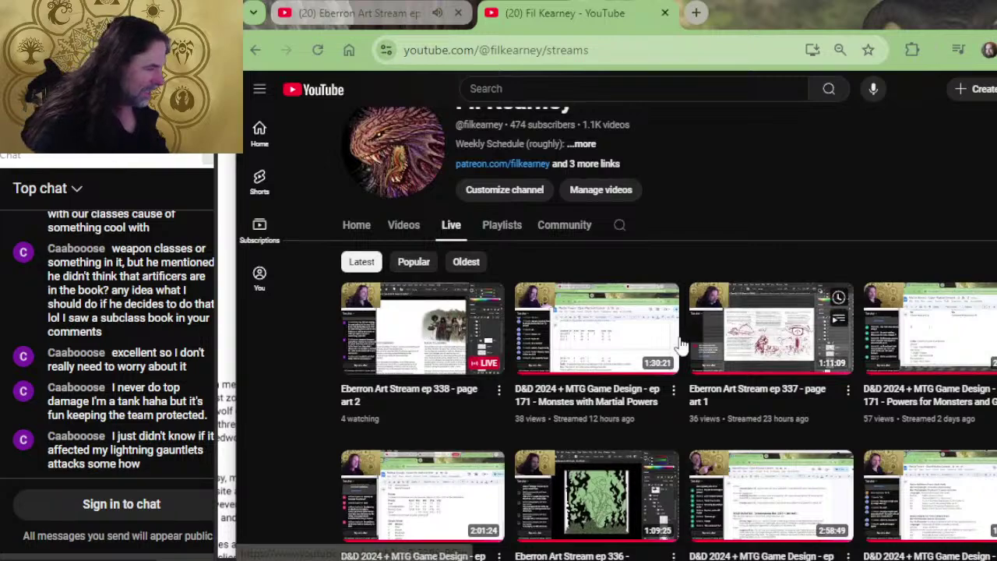
Open the stream "D&D 2024 + MTG Game Design - ep 171 - Monstes with Martial Powers" and expand its description.
left_click(571, 400)
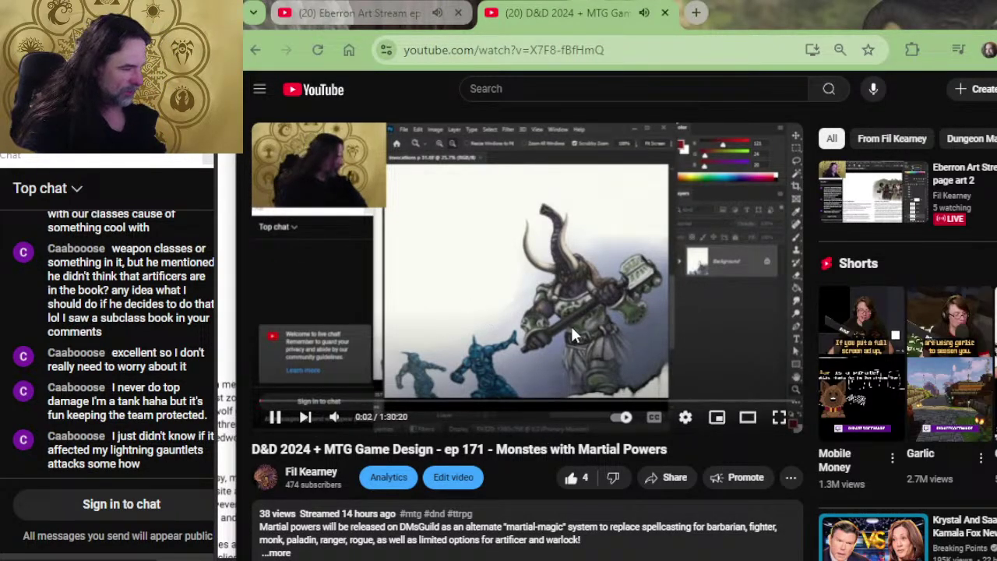
scroll(570, 324, "down", 2)
scroll(543, 339, "down", 2)
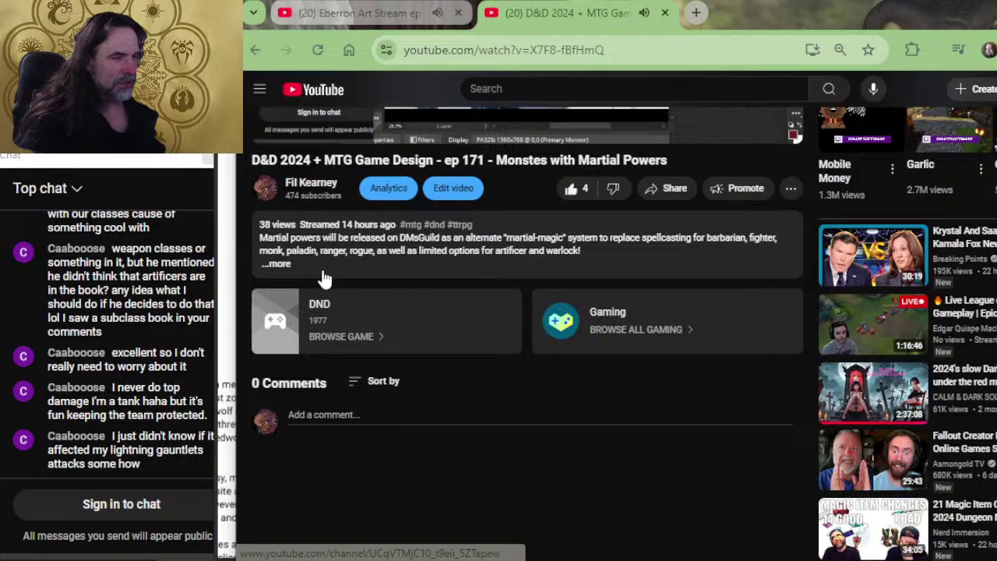
left_click(279, 265)
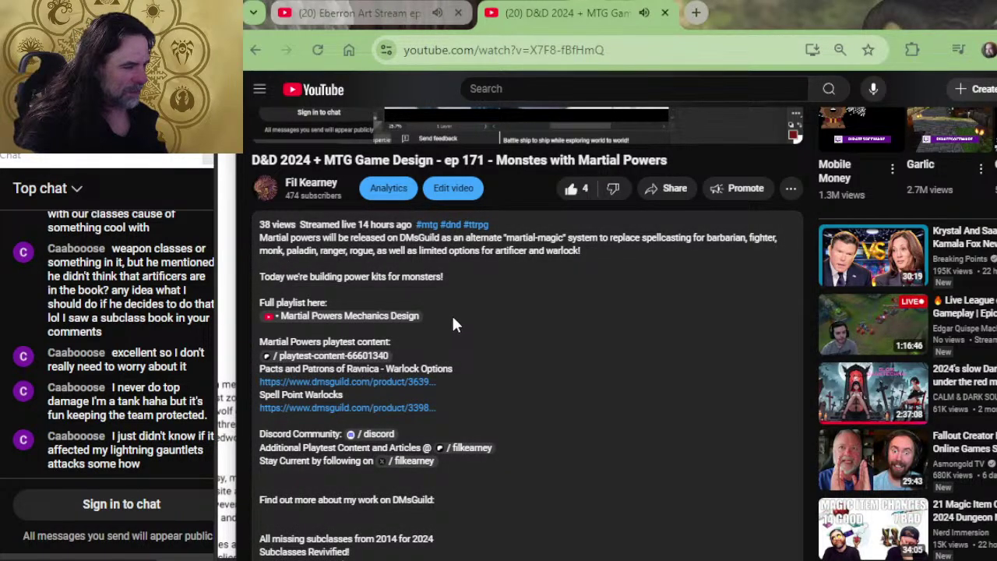
Open the linked Martial Powers playtest post on Patreon and its Google Docs document, and look through the list of classes and subclasses.
left_click(330, 359)
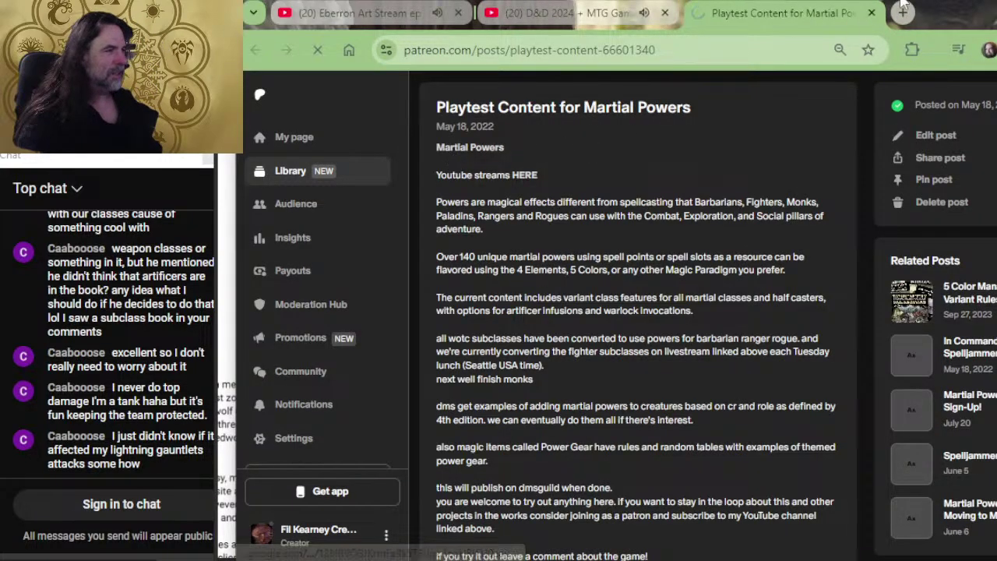
left_click(458, 149)
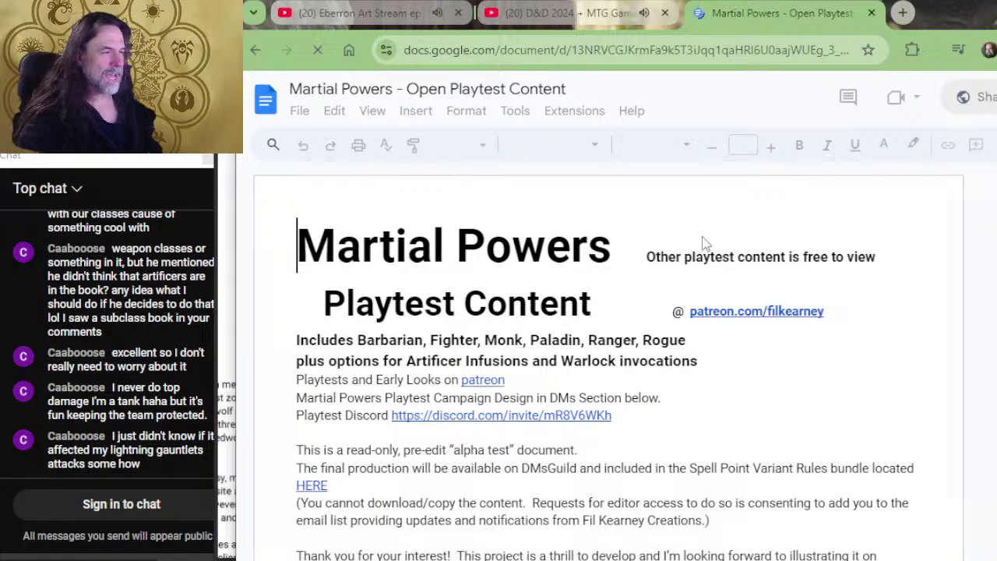
scroll(581, 373, "down", 5)
scroll(558, 396, "up", 10)
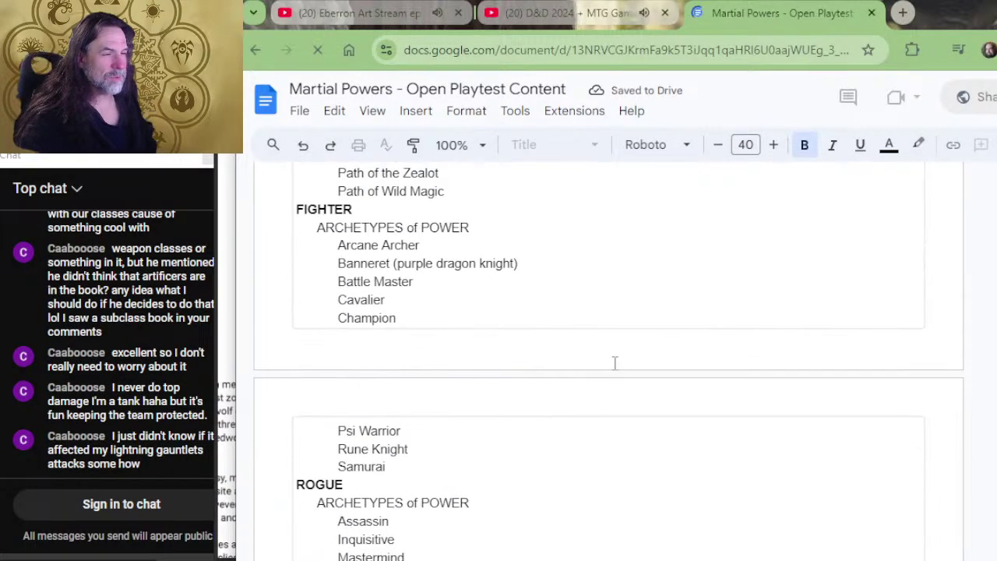
scroll(612, 364, "down", 20)
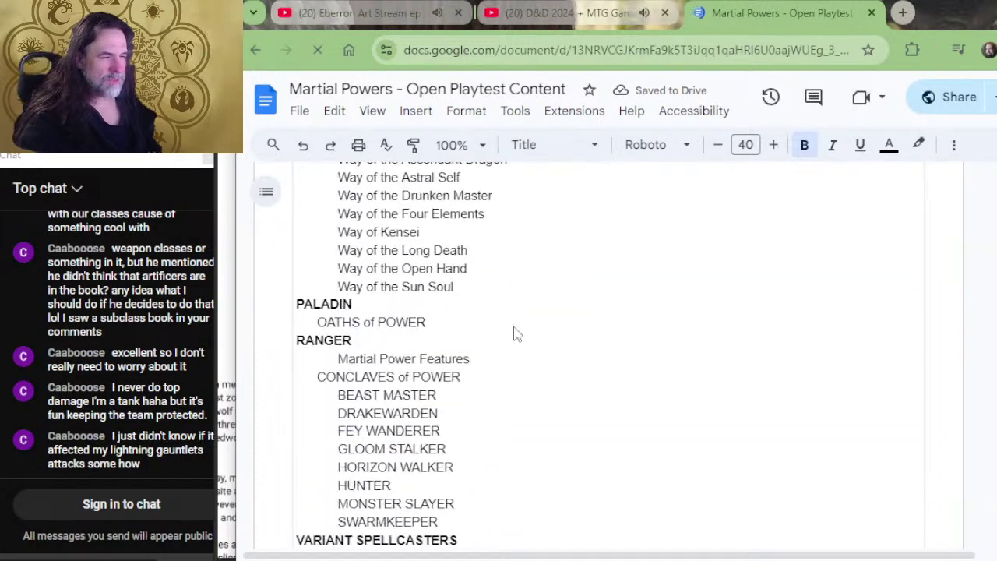
Look through the Martial Powers rules on mana and areas of effect, plus the descriptions of the exploits, strikes and sustained powers.
scroll(536, 302, "down", 20)
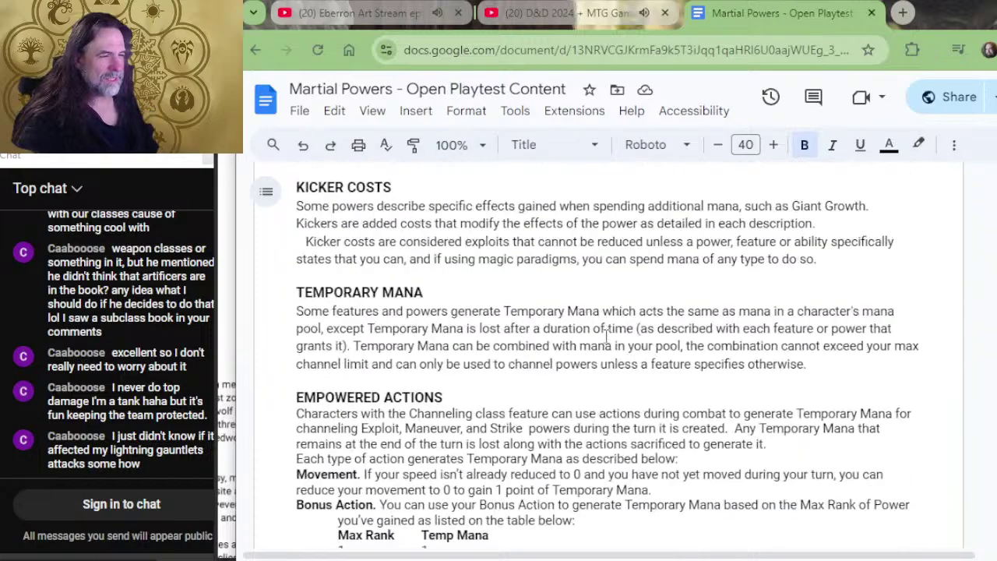
scroll(613, 302, "down", 20)
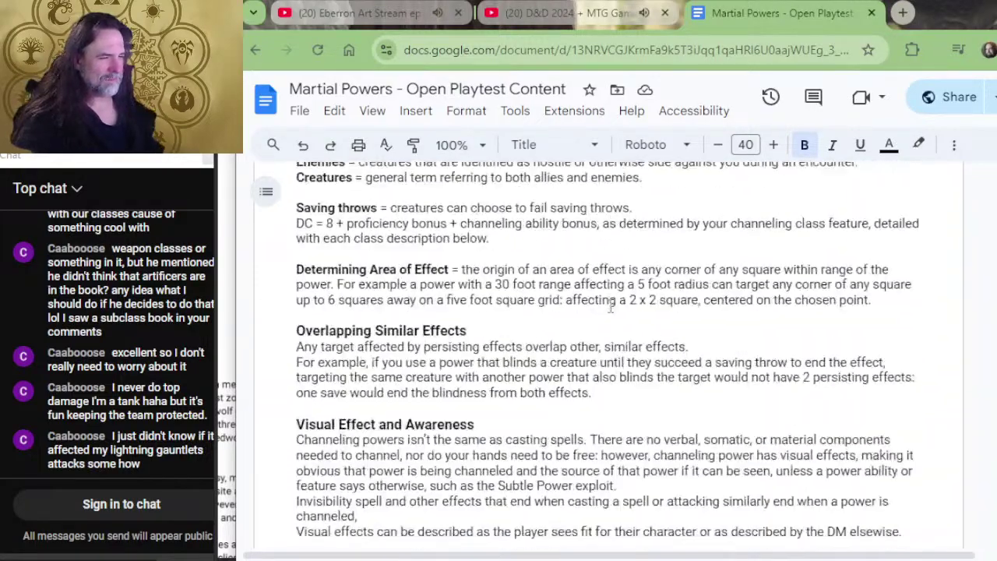
scroll(615, 302, "down", 10)
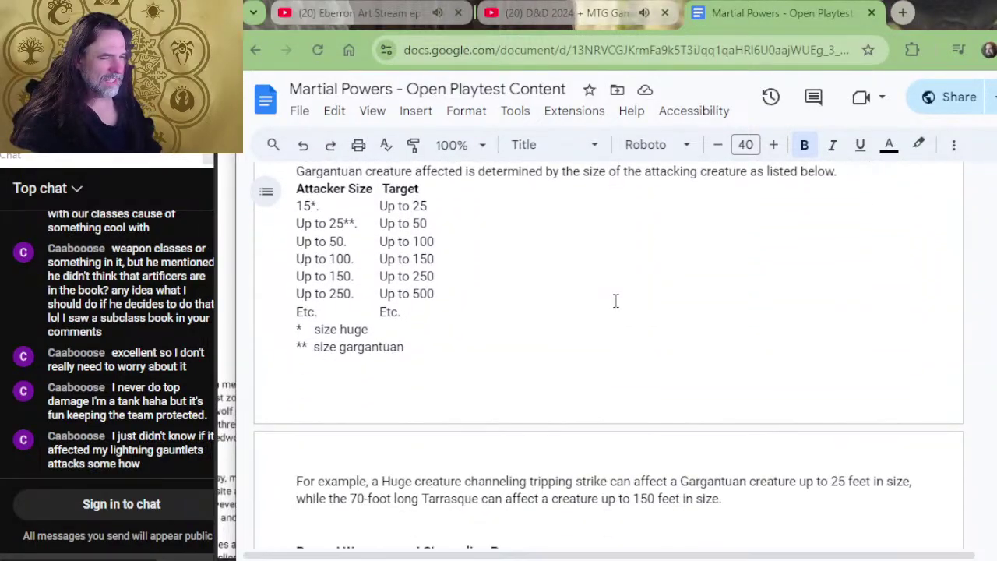
scroll(511, 290, "down", 20)
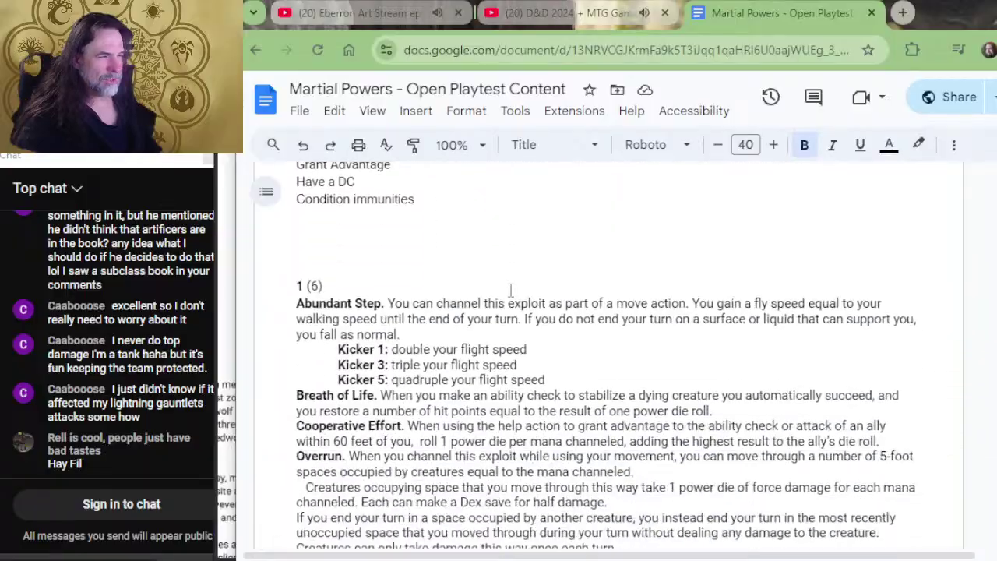
scroll(616, 274, "down", 20)
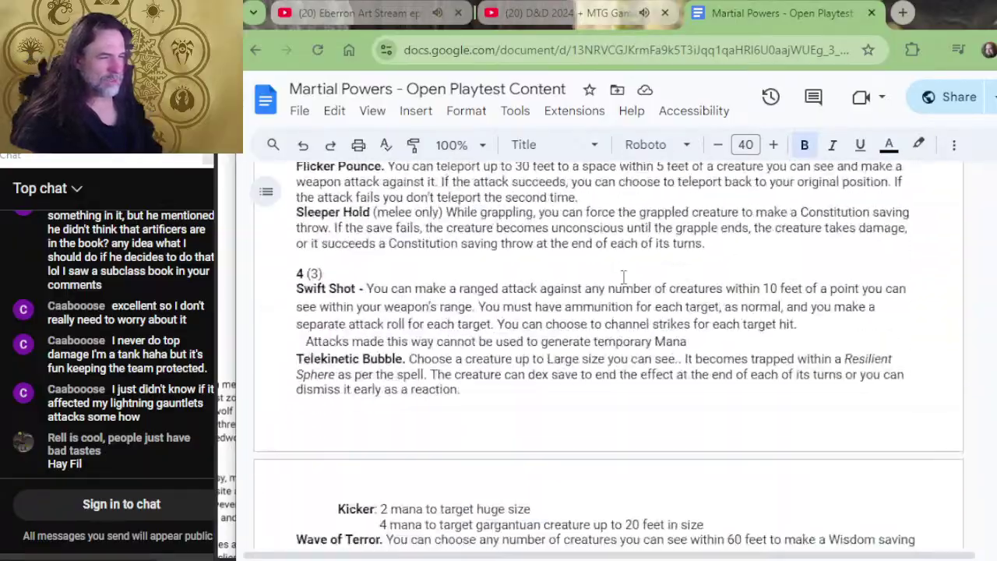
scroll(628, 285, "down", 20)
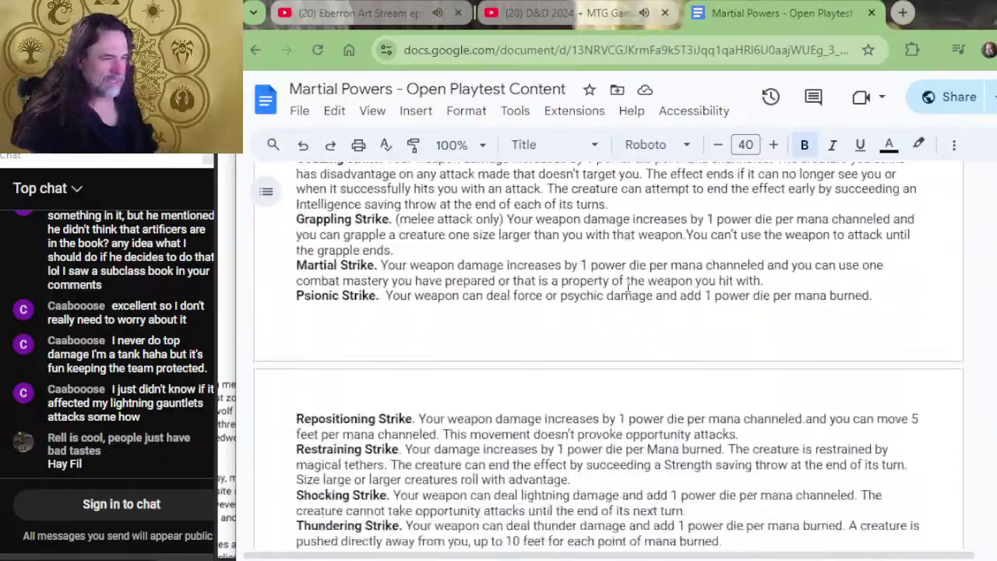
scroll(660, 312, "down", 20)
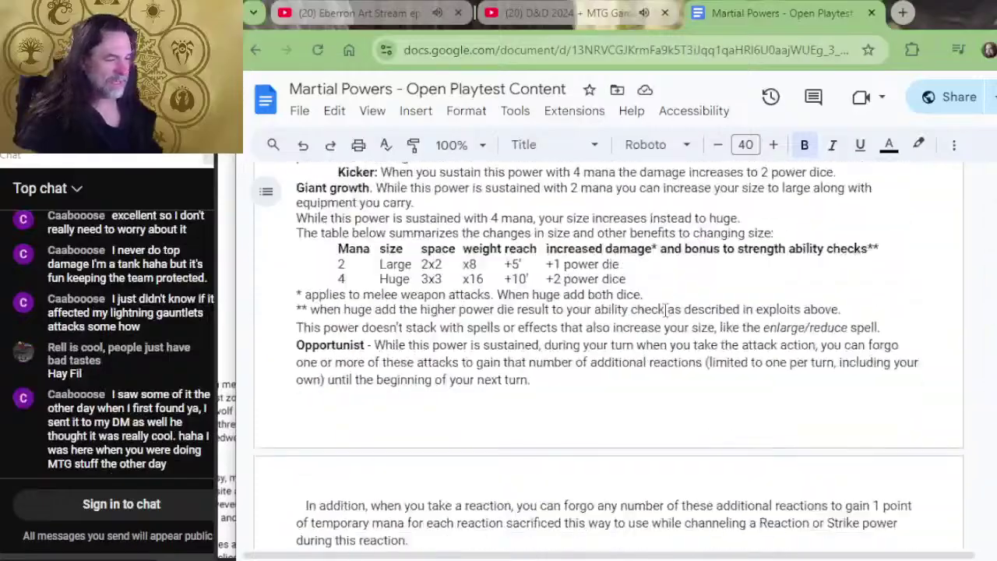
Look through the Power Characters section, including the fighter, monk and rogue class and subclass features.
scroll(559, 381, "down", 20)
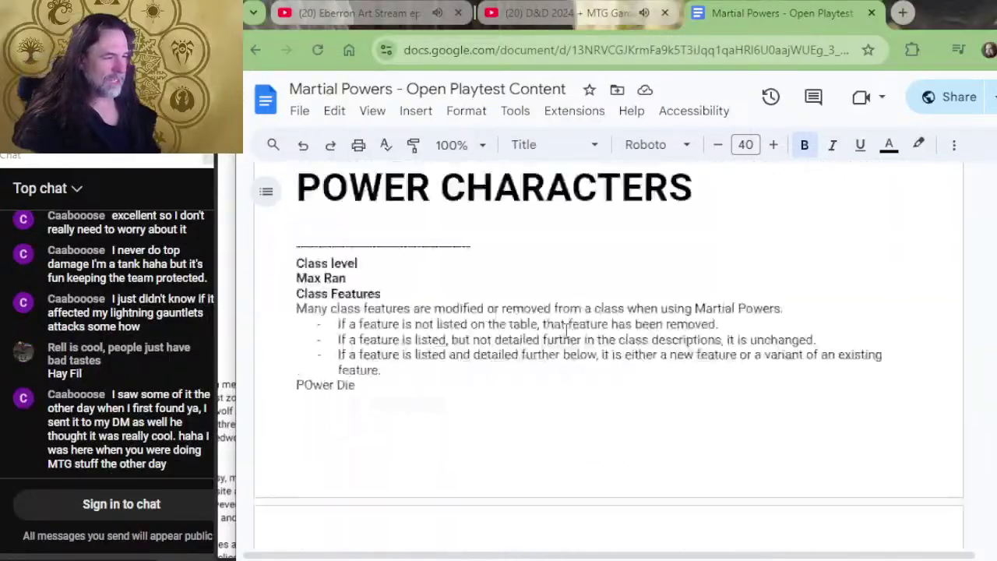
scroll(568, 246, "down", 20)
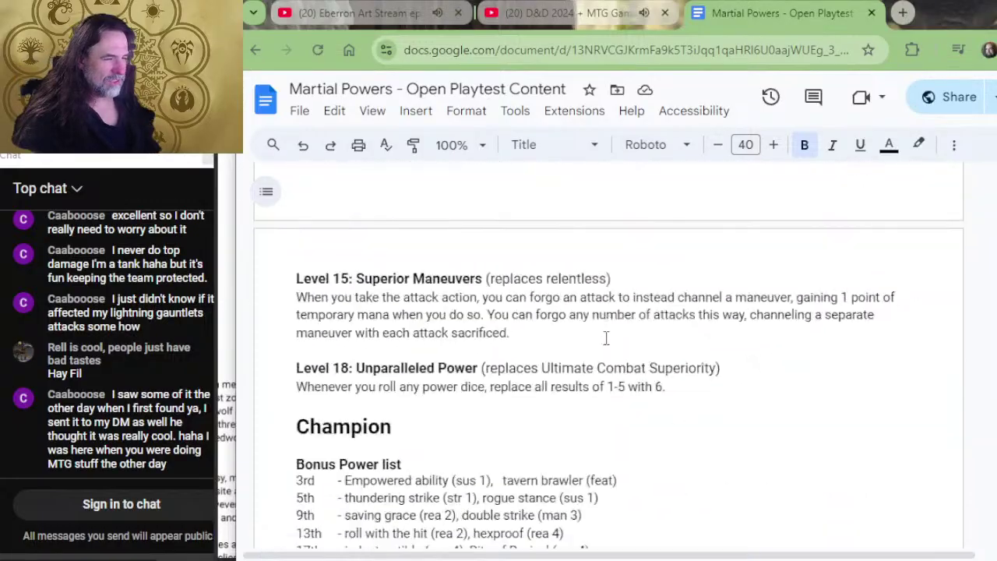
scroll(606, 338, "down", 15)
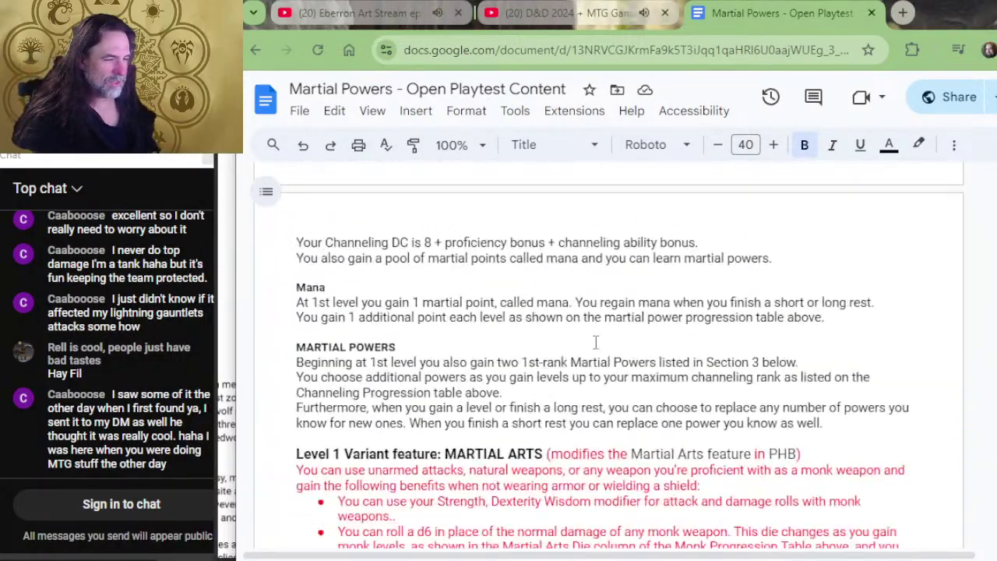
scroll(588, 338, "down", 20)
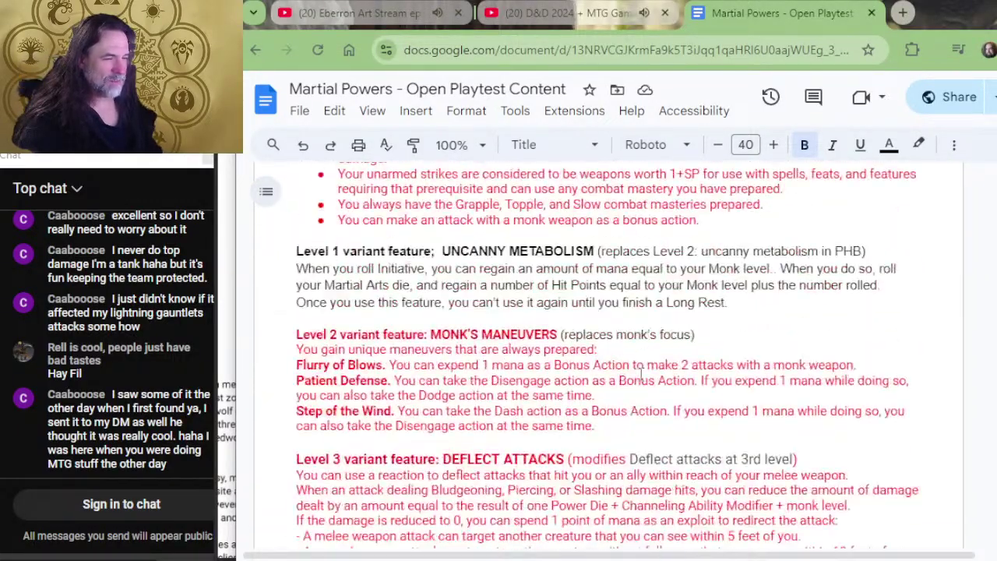
scroll(638, 365, "down", 20)
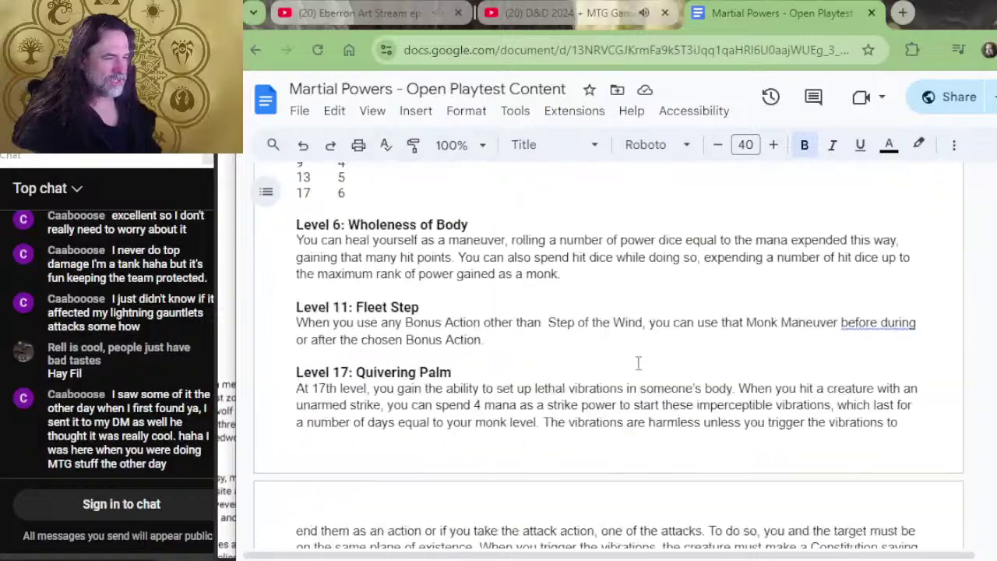
scroll(637, 357, "down", 20)
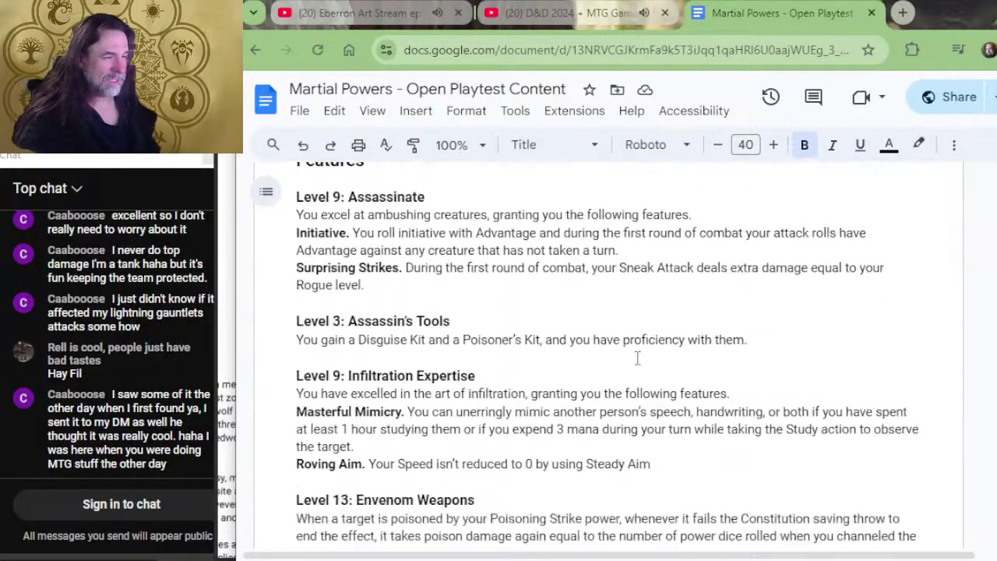
scroll(637, 357, "down", 20)
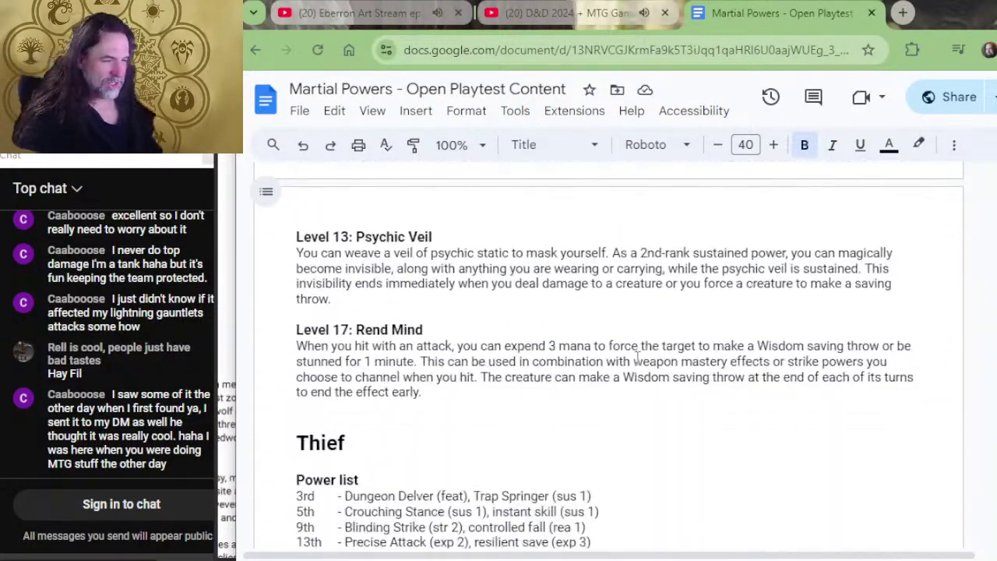
scroll(635, 356, "down", 10)
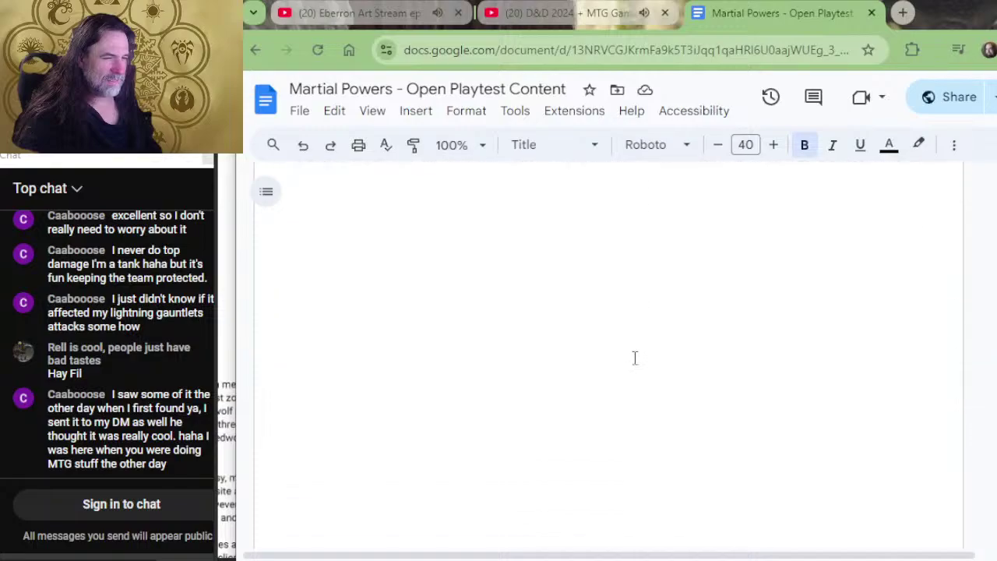
Look through the ranger progression table, ranger features and Conclaves of Power, continuing past the warlock table to the Artificer section.
scroll(631, 362, "down", 20)
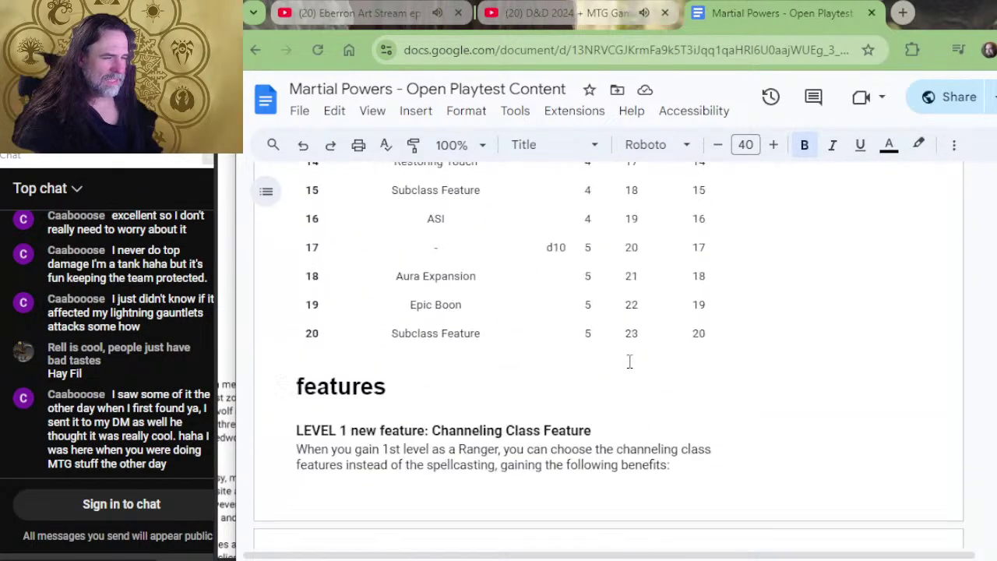
scroll(637, 379, "down", 20)
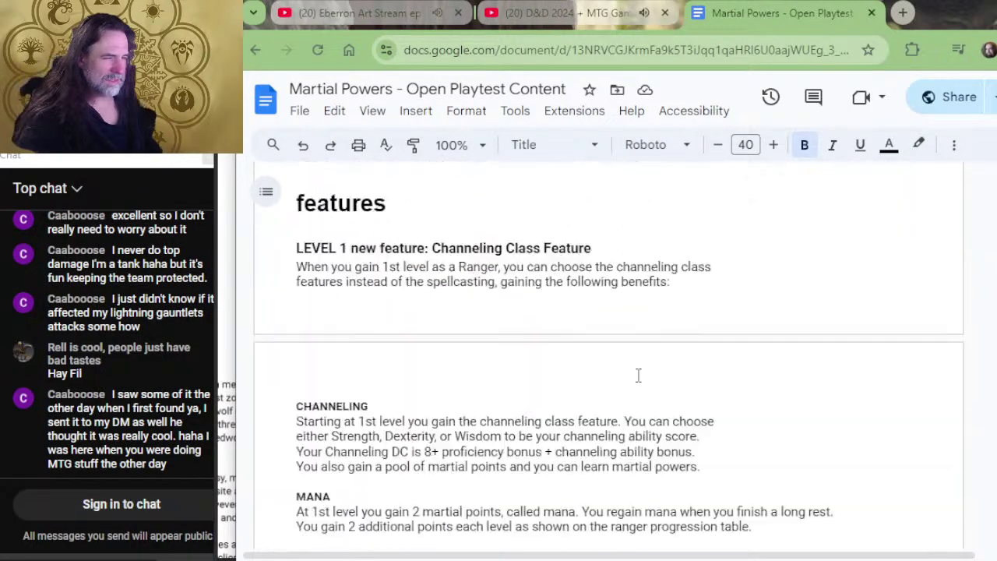
scroll(632, 351, "up", 5)
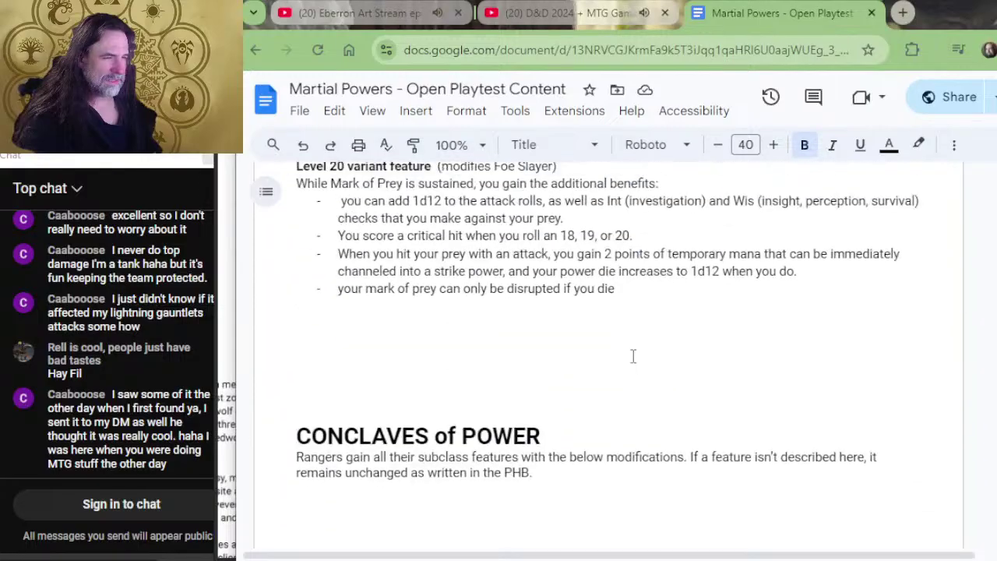
scroll(620, 334, "down", 15)
scroll(599, 325, "down", 20)
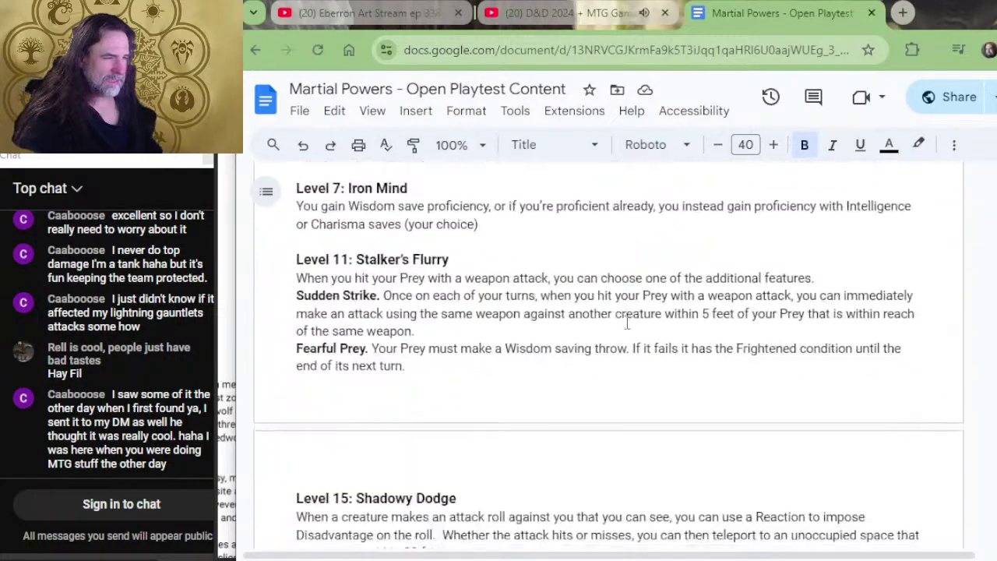
scroll(626, 320, "down", 15)
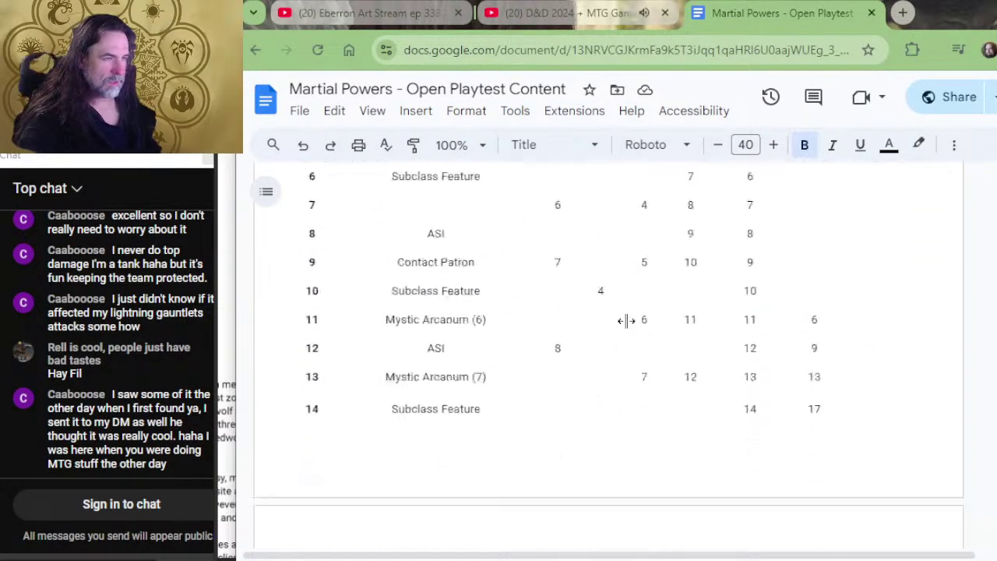
scroll(626, 320, "up", 5)
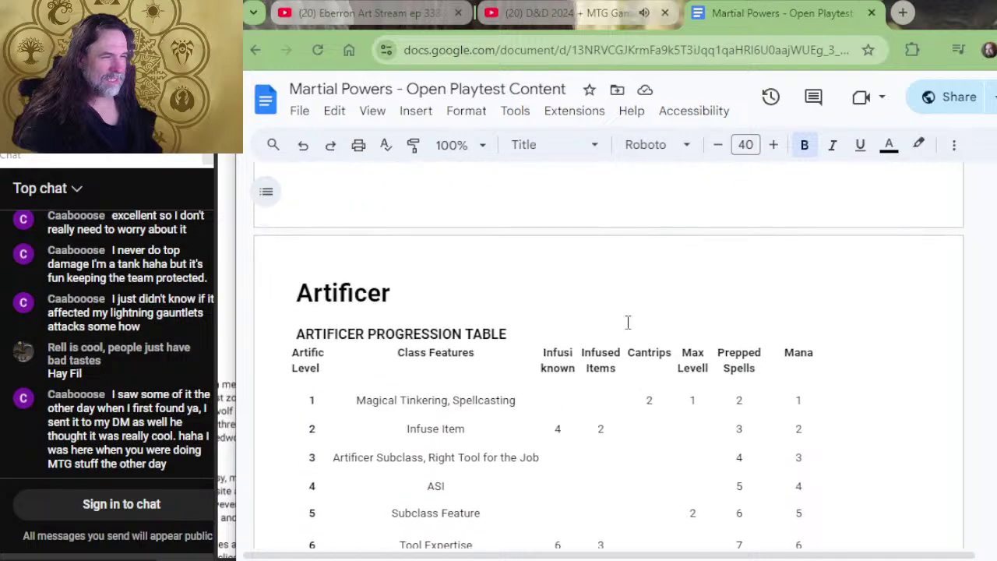
Examine the Artificer progression table and the opening of the Artificer Class Features, including the Level 2 Mana Crystals feature.
scroll(628, 322, "down", 2)
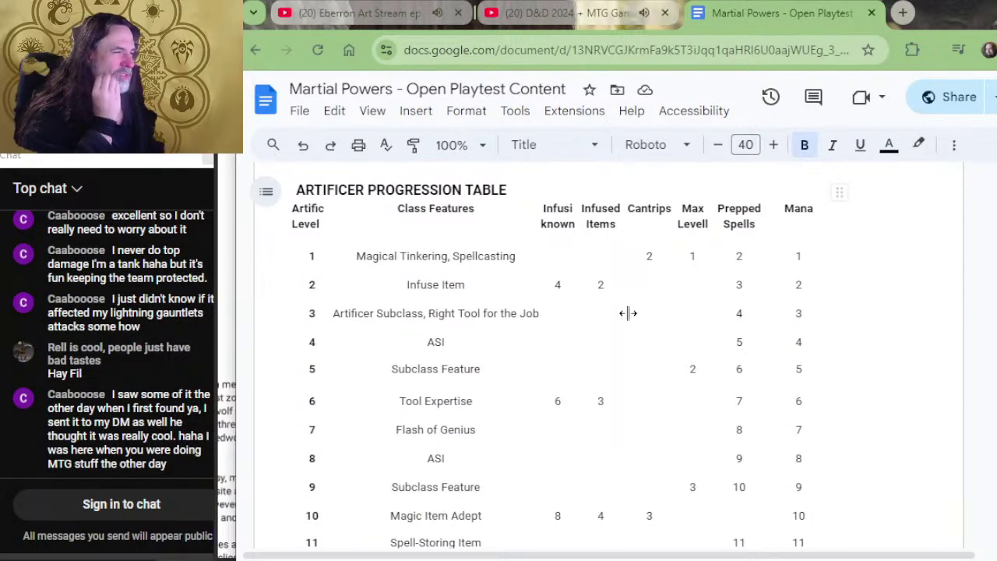
scroll(627, 313, "down", 10)
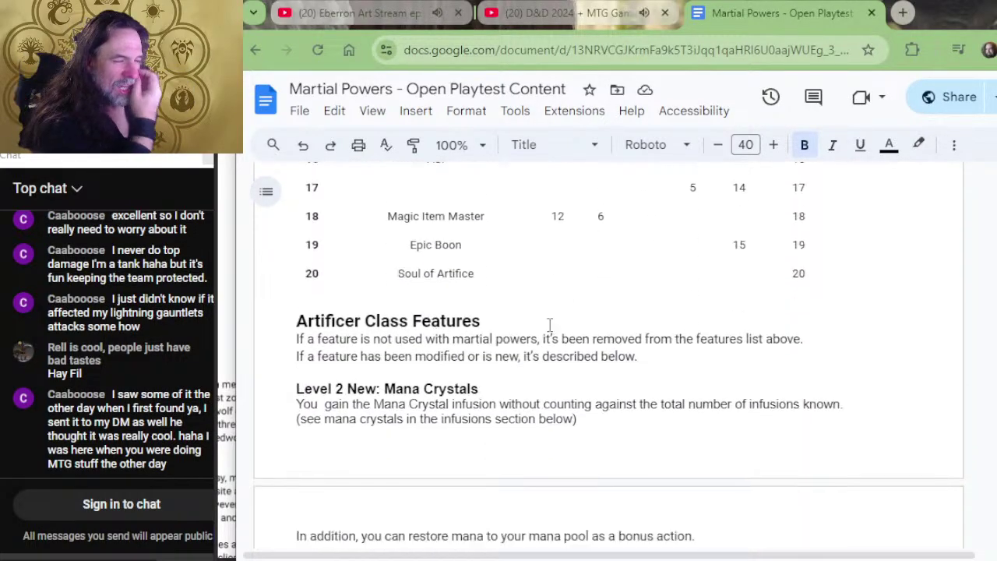
scroll(537, 333, "up", 2)
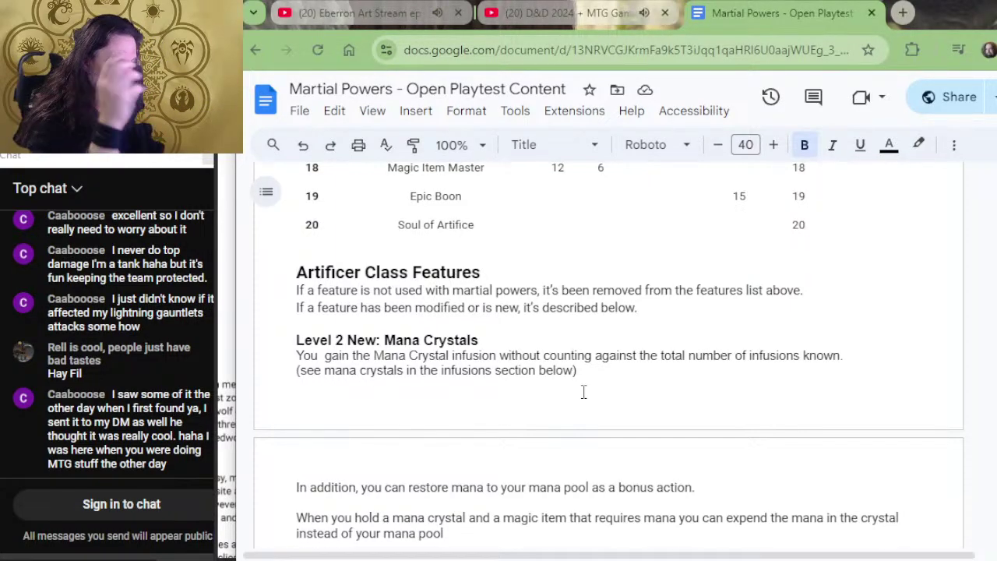
scroll(901, 206, "up", 4)
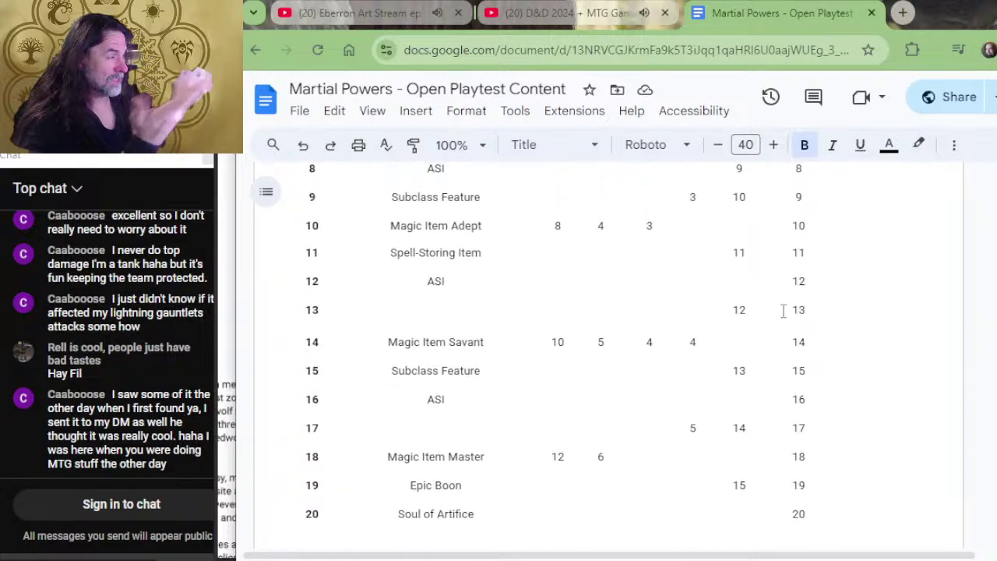
scroll(825, 299, "up", 3)
scroll(810, 274, "down", 5)
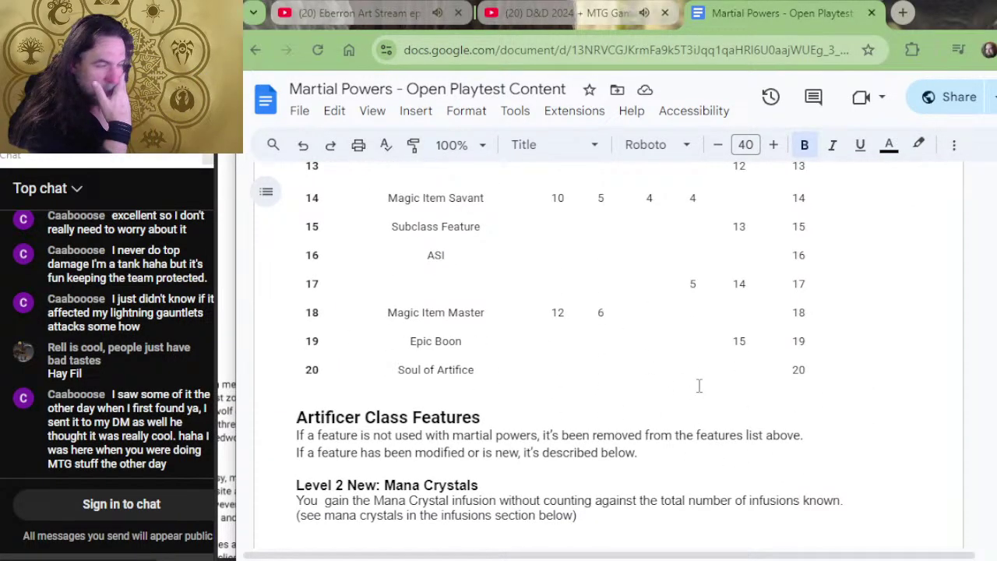
scroll(888, 442, "up", 6)
scroll(775, 311, "down", 8)
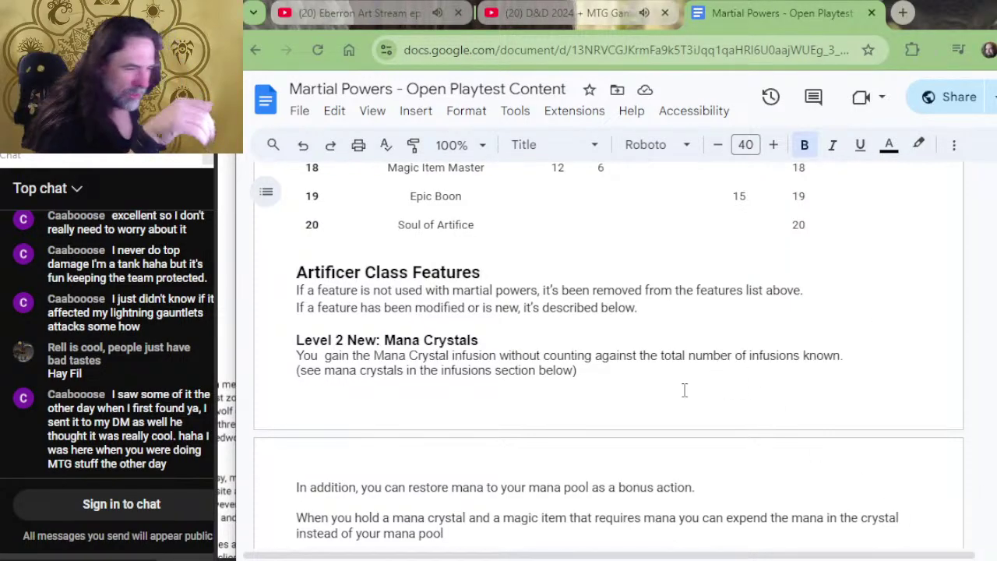
Look through the artificer feature variants and the subclass changes for Armor Model, Artillerist and Battlesmith.
scroll(514, 385, "down", 6)
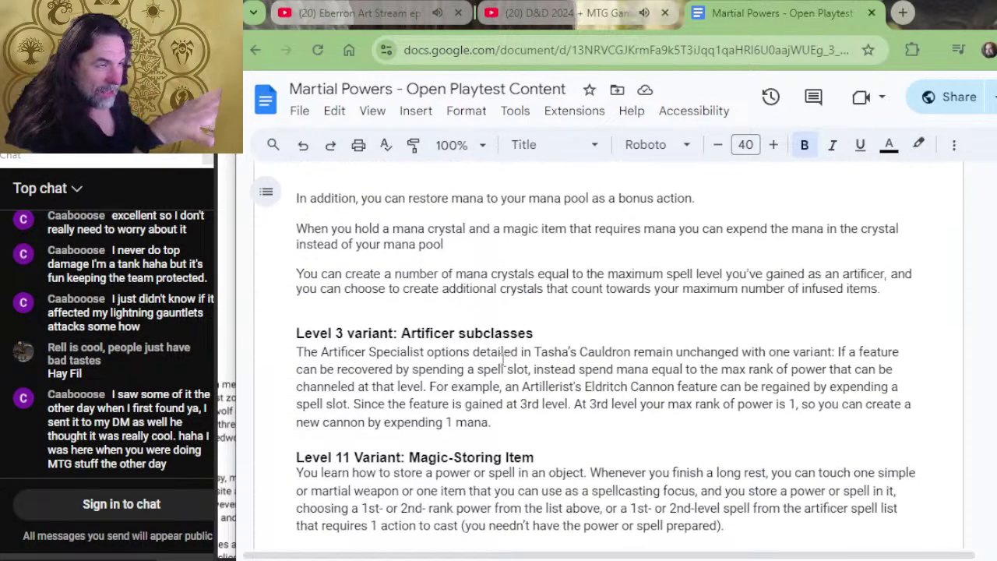
scroll(532, 384, "down", 10)
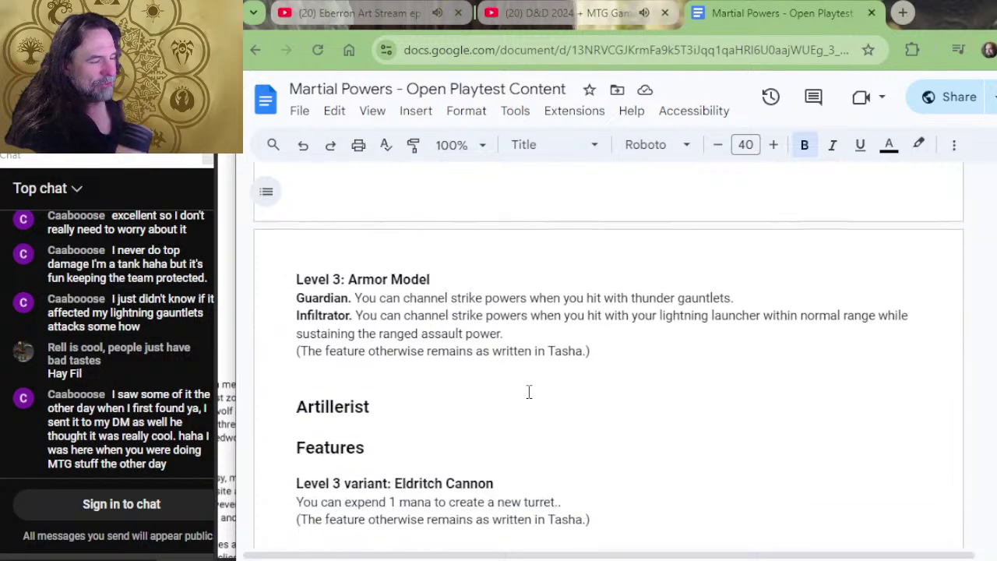
scroll(538, 393, "down", 3)
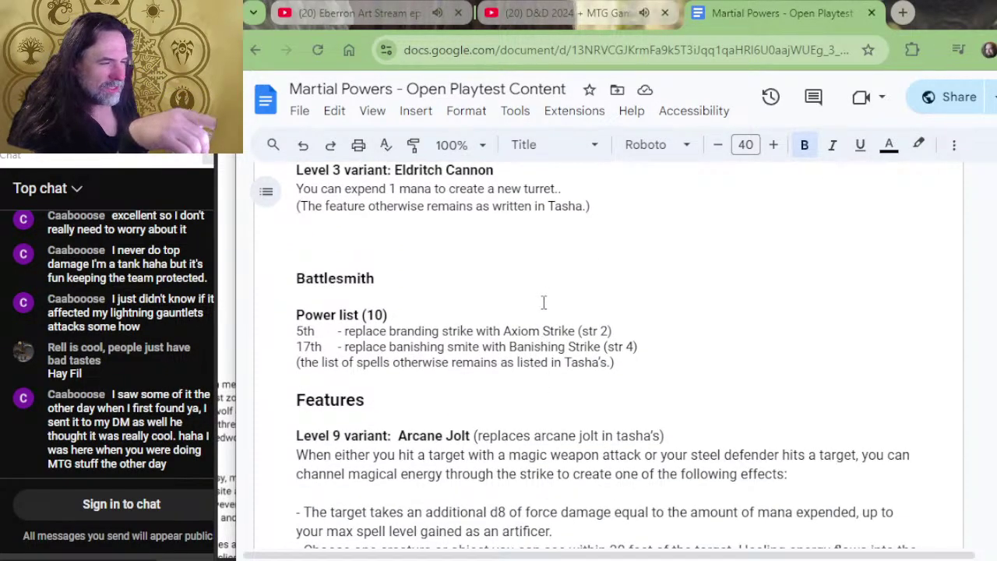
scroll(559, 318, "down", 3)
scroll(558, 318, "up", 1)
scroll(556, 317, "down", 2)
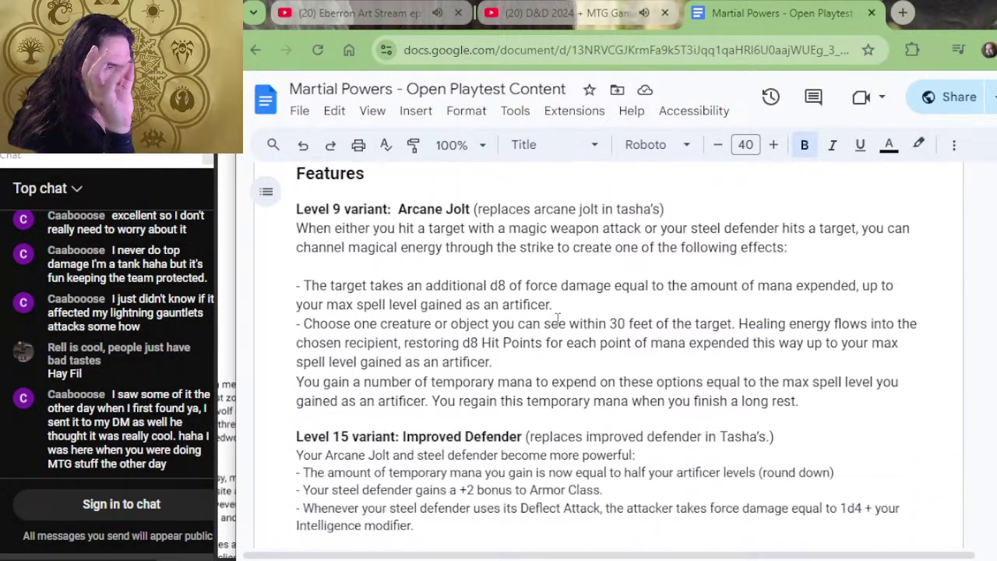
scroll(556, 314, "down", 2)
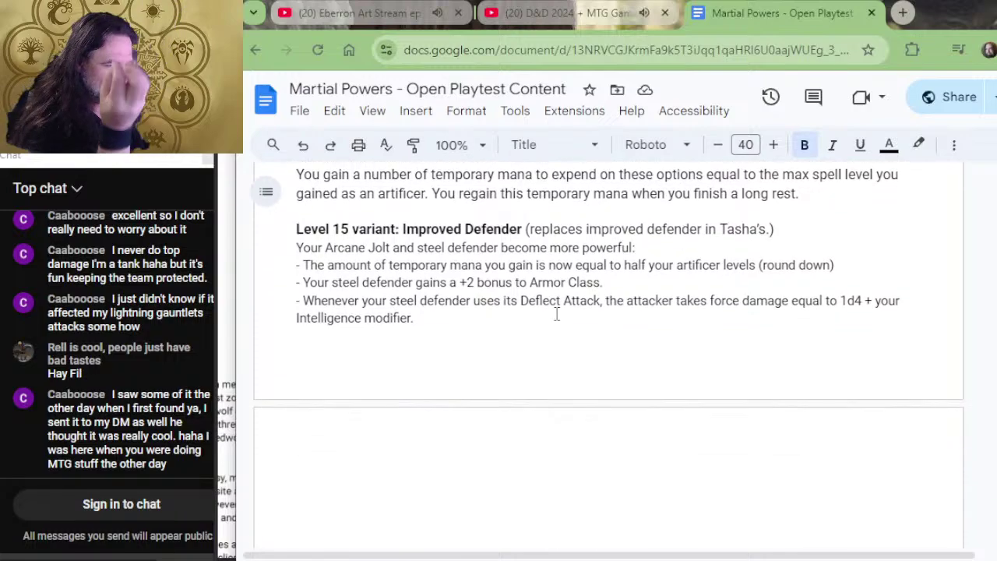
scroll(553, 320, "down", 5)
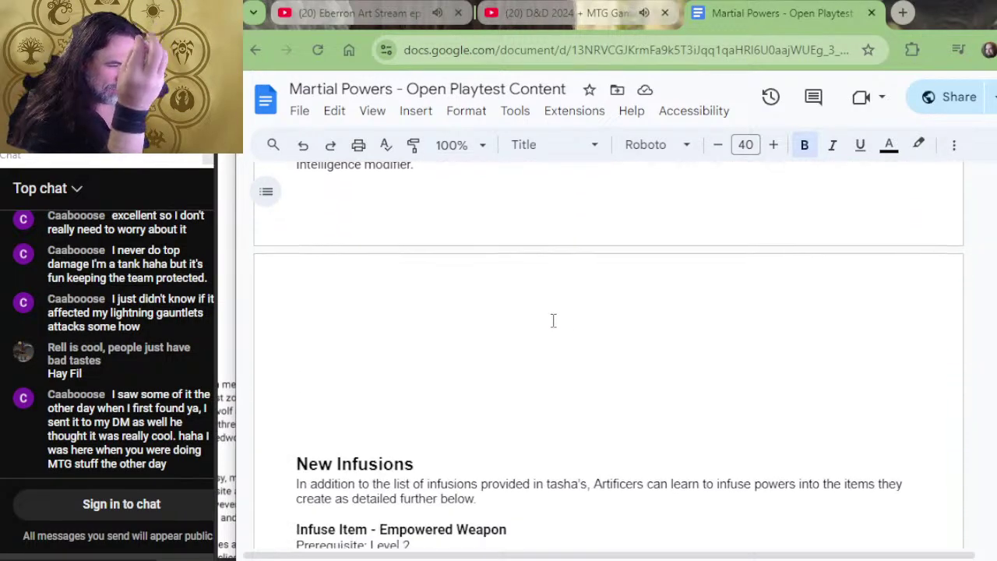
Examine the New Infusions section, covering the Empowered Weapon, Mana Crystal and Empowered Equipment infusions.
scroll(544, 335, "down", 2)
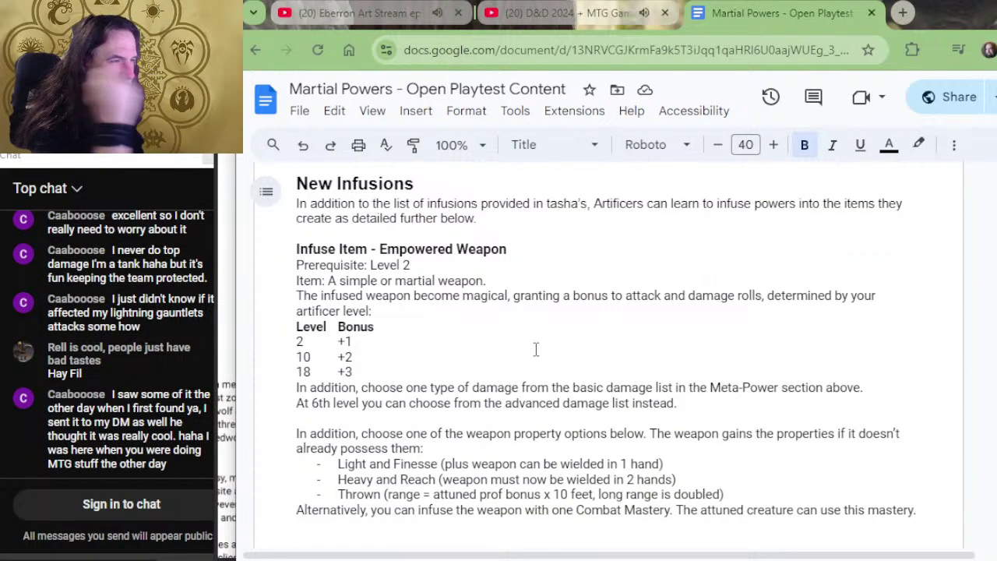
scroll(526, 325, "down", 4)
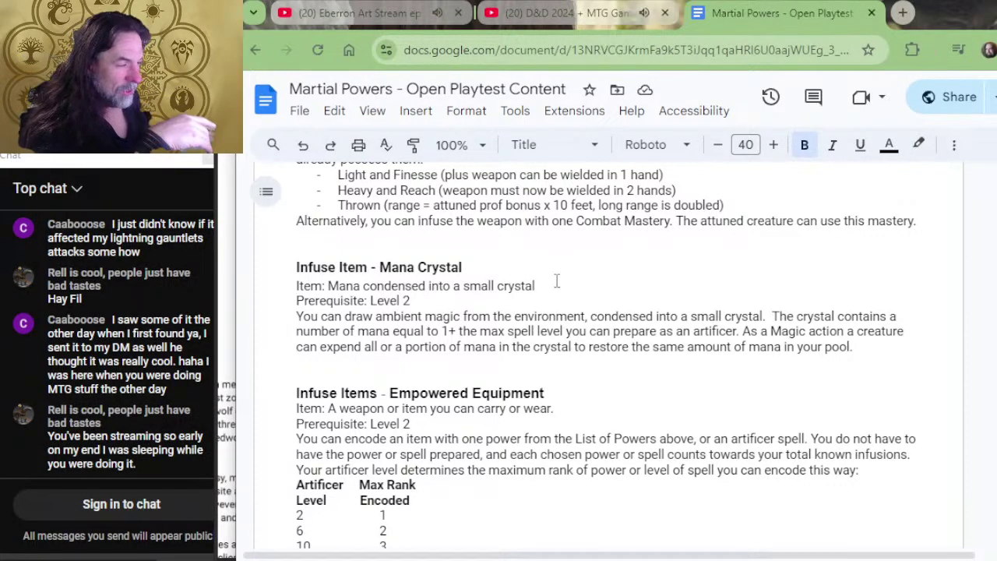
scroll(556, 285, "up", 4)
scroll(554, 330, "up", 2)
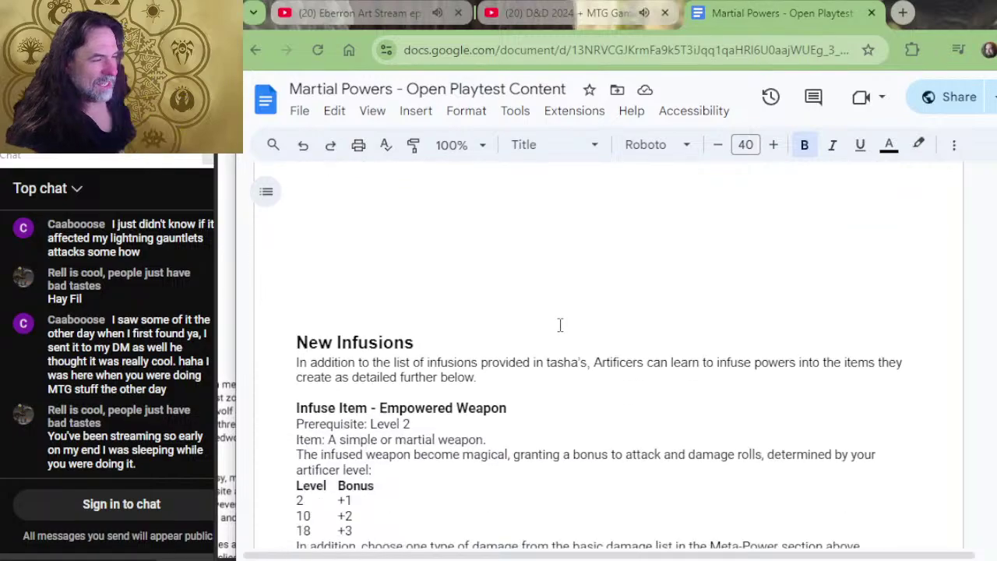
scroll(559, 323, "down", 1)
scroll(558, 322, "up", 1)
scroll(556, 341, "down", 3)
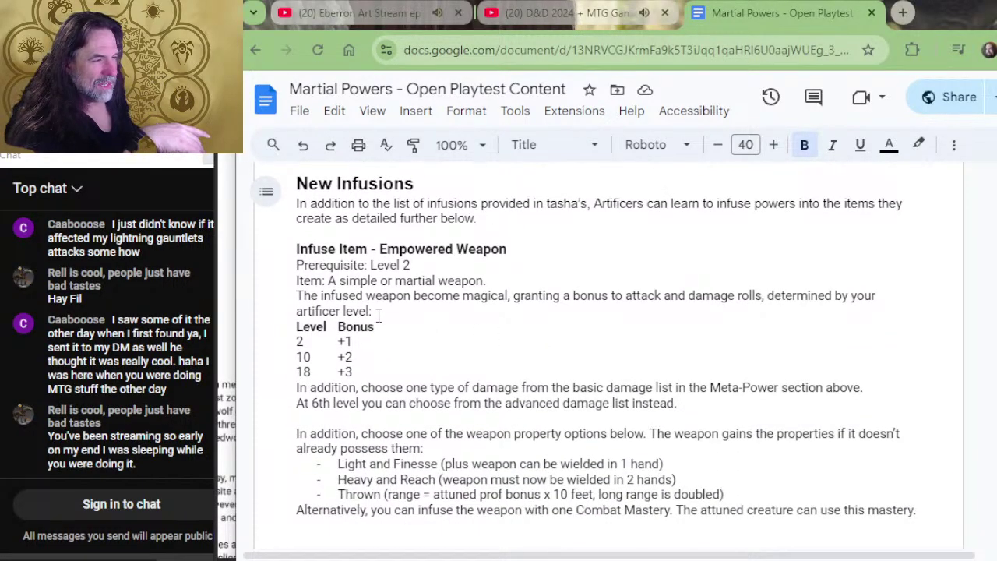
scroll(393, 335, "down", 3)
scroll(407, 274, "up", 3)
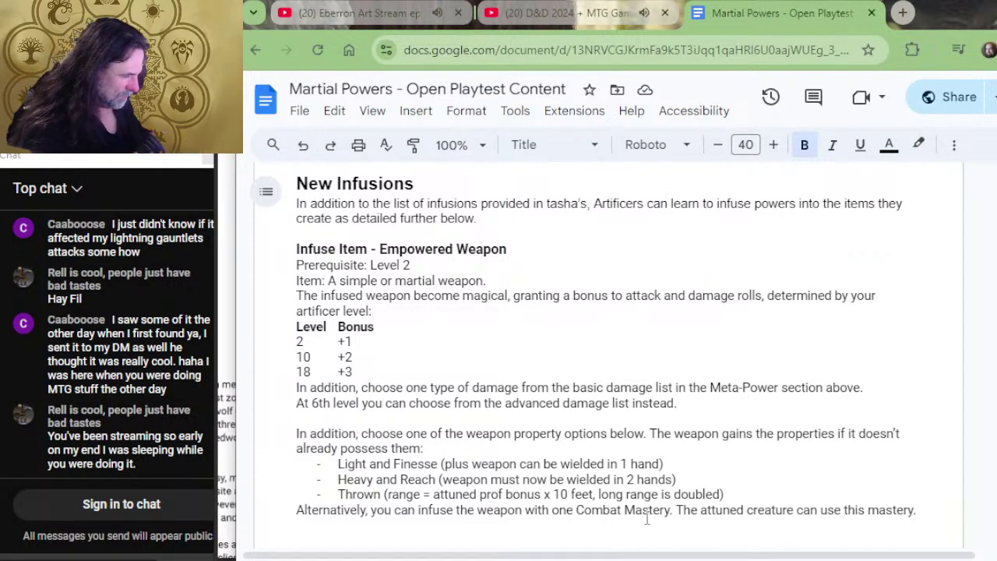
left_click_drag(679, 509, 318, 513)
left_click(391, 281)
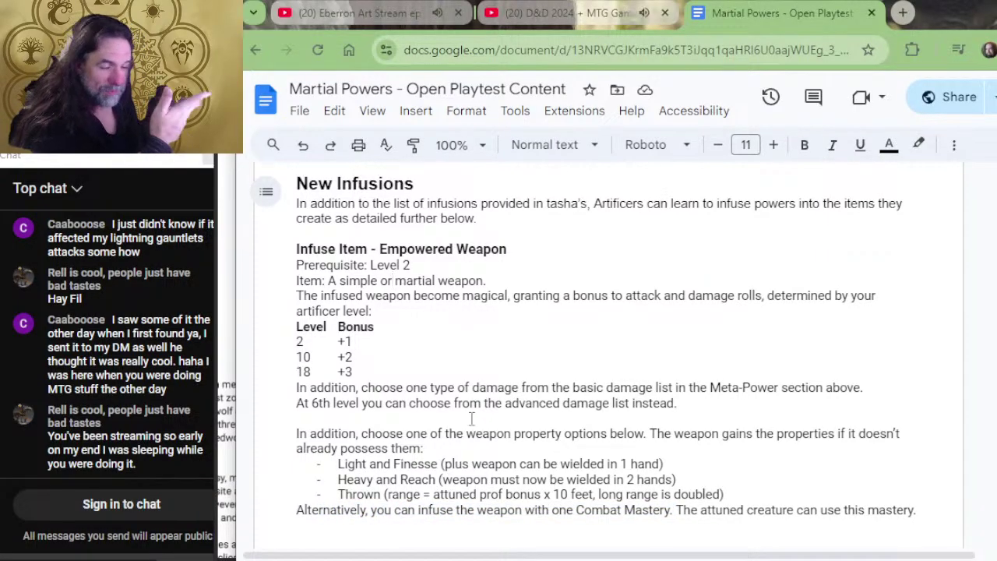
scroll(472, 419, "down", 3)
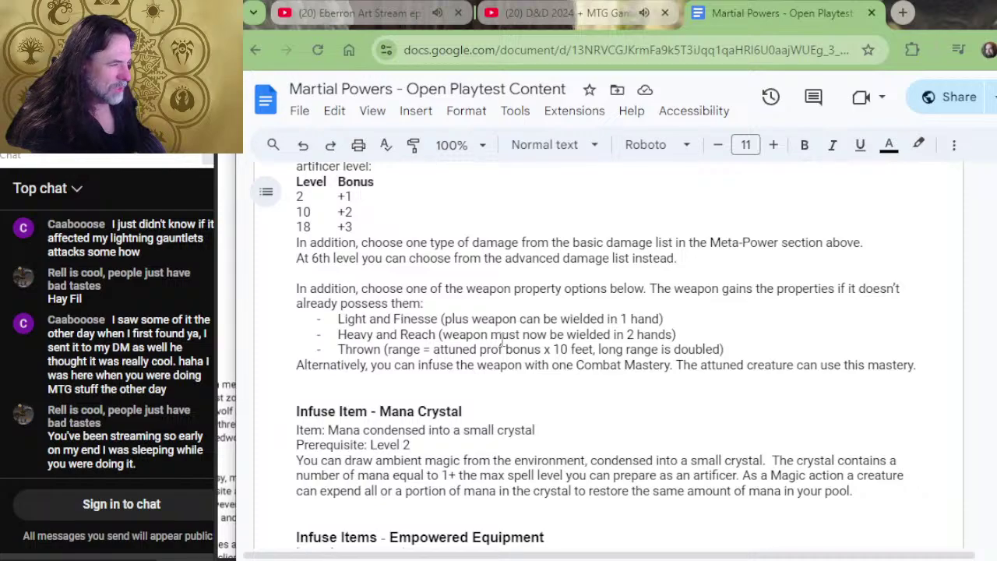
scroll(616, 311, "down", 4)
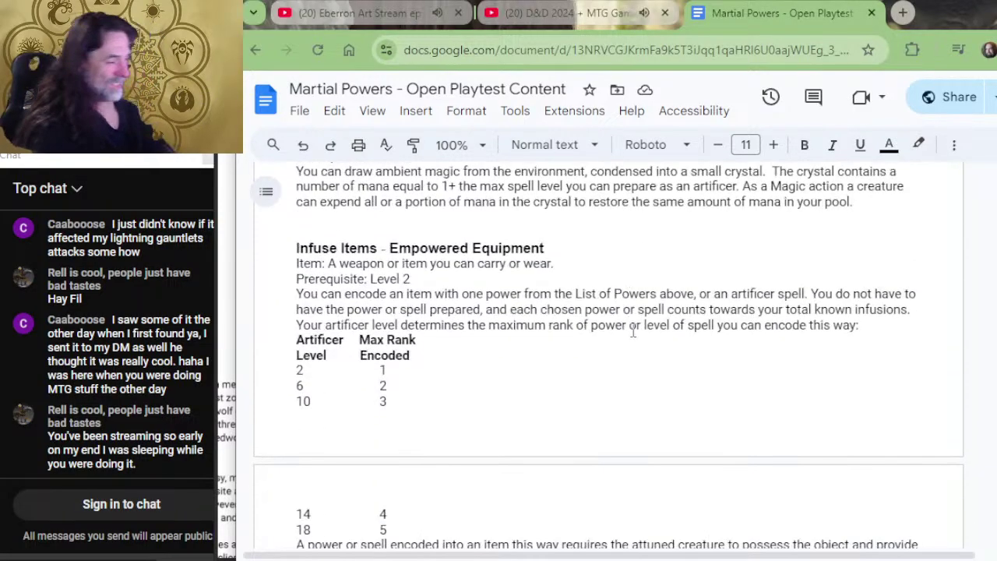
scroll(632, 331, "up", 4)
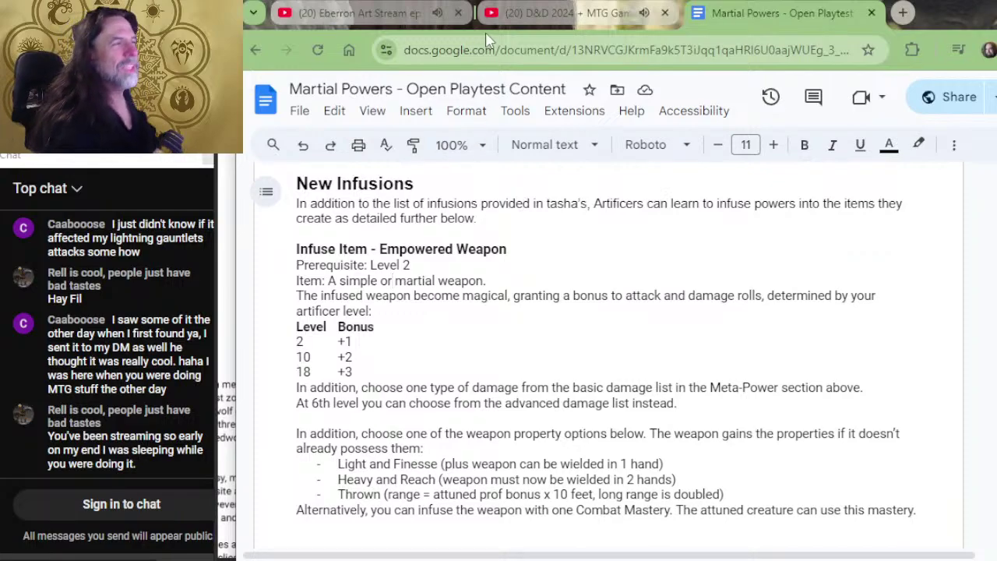
Close the playtest document and the YouTube stream pages, and return to the Local Villagers page artwork in Photoshop.
left_click(871, 13)
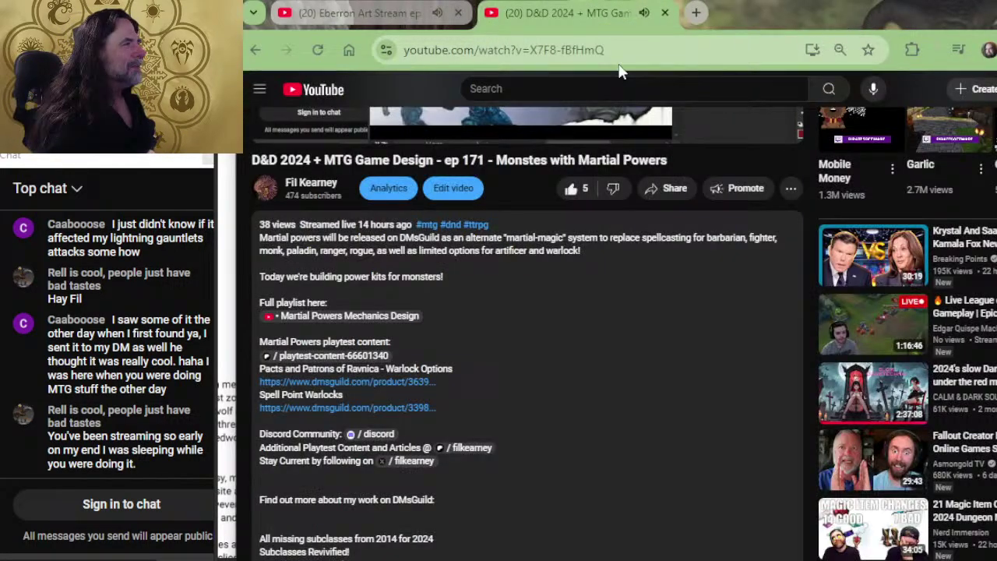
left_click(665, 13)
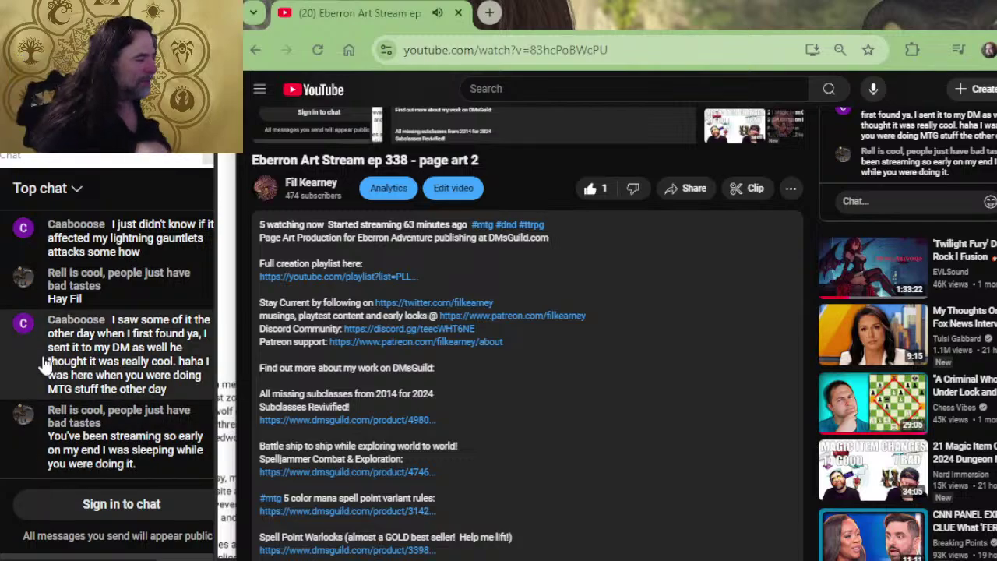
key("ctrl+w")
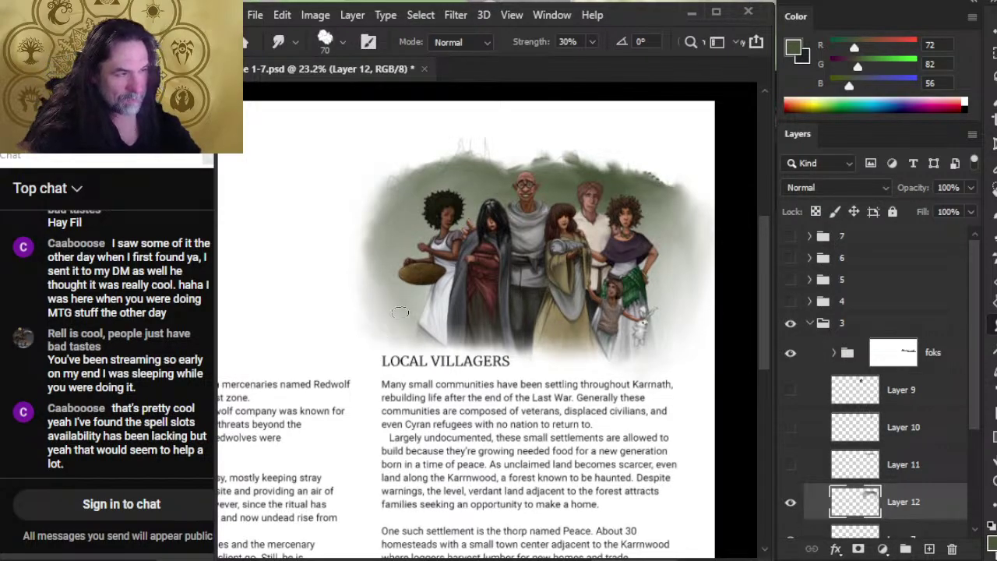
Smudge the green haze beside the basket-carrying villager on Layer 12 at 30% strength, and show Layer 11's foliage.
left_click_drag(399, 264, 398, 278)
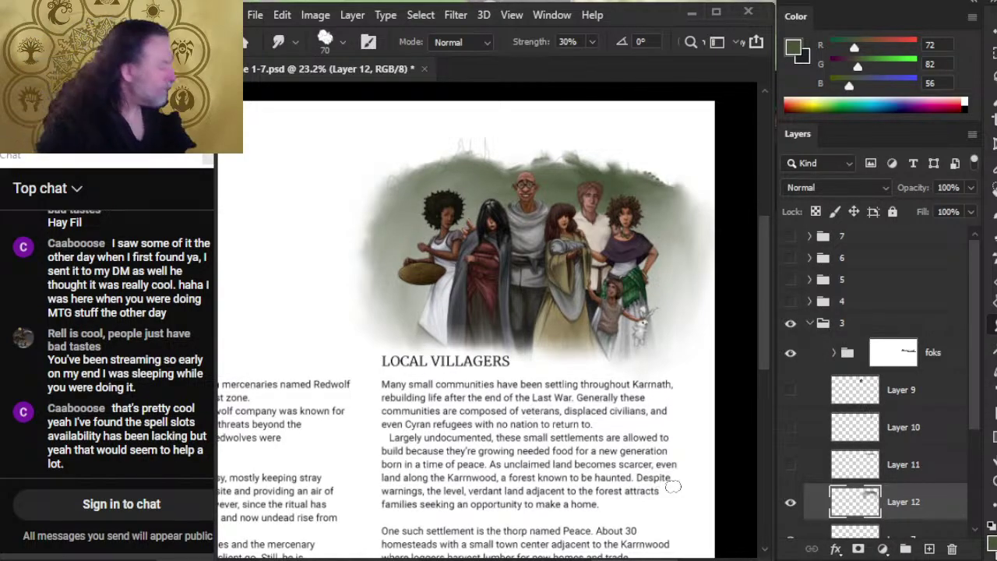
left_click(790, 464)
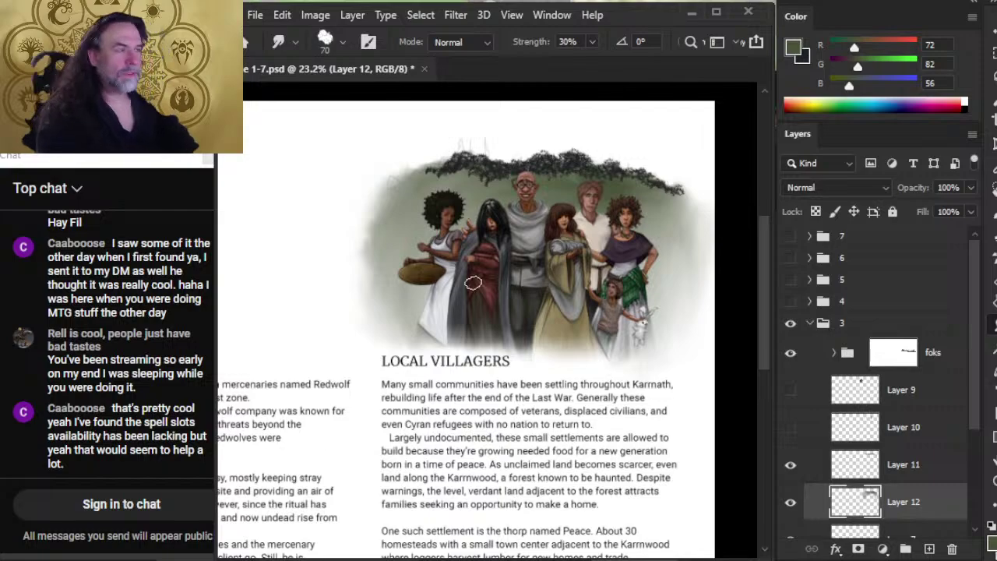
Paint dark leafy foliage on Layer 12 beneath the canopy behind the villagers, using a size 80 brush in sampled RGB 33, 34, 36.
key("b")
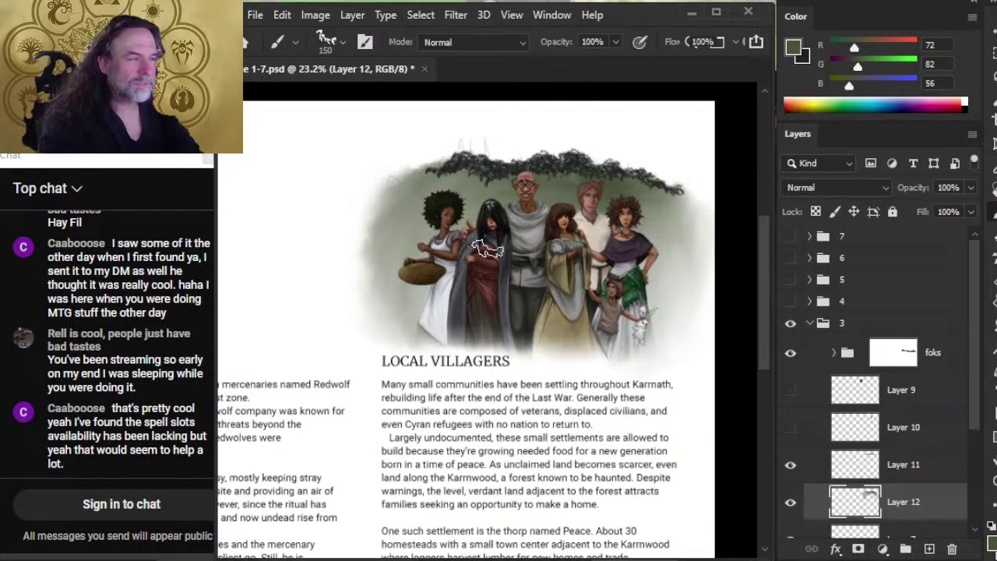
left_click(466, 313, "alt")
key("bracketleft")
key("bracketleft")
key("bracketleft")
key("bracketleft")
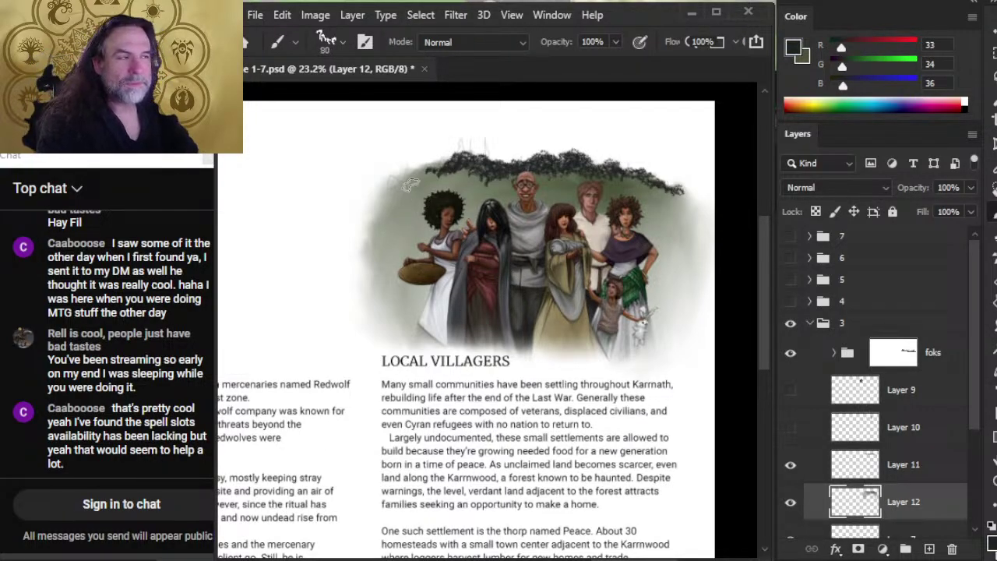
mouse_move(438, 168)
left_mouse_down()
mouse_move(389, 186)
mouse_move(430, 162)
mouse_move(416, 166)
mouse_move(414, 184)
mouse_move(450, 171)
mouse_move(455, 181)
mouse_move(432, 179)
mouse_move(458, 171)
mouse_move(475, 180)
mouse_move(449, 182)
mouse_move(514, 185)
mouse_move(436, 185)
mouse_move(498, 188)
mouse_move(502, 199)
mouse_move(470, 198)
mouse_move(485, 202)
mouse_move(463, 189)
mouse_move(443, 195)
mouse_move(425, 176)
mouse_move(452, 182)
mouse_move(435, 173)
mouse_move(397, 184)
mouse_move(395, 206)
mouse_move(396, 189)
mouse_move(380, 194)
mouse_move(440, 191)
mouse_move(442, 210)
mouse_move(507, 186)
left_mouse_up()
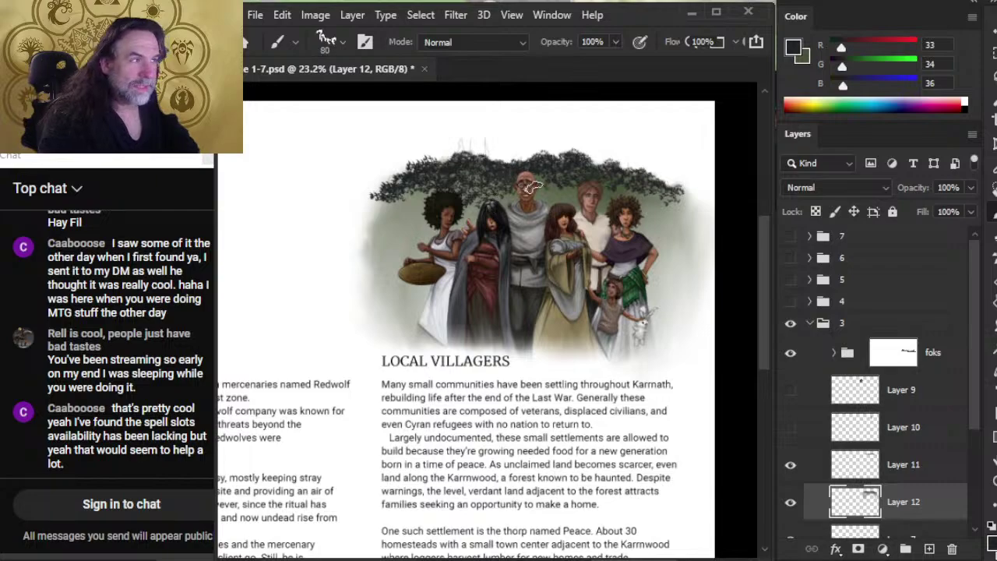
Set the eraser to the irregular leafy brush tip at size 125 for breaking up the foliage.
key("e")
right_click(500, 283)
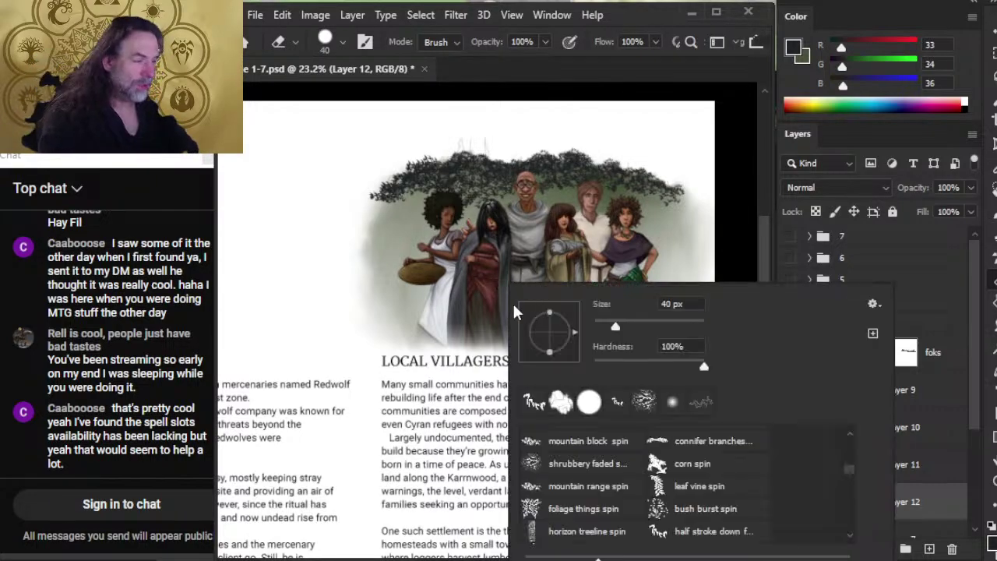
double_click(535, 401)
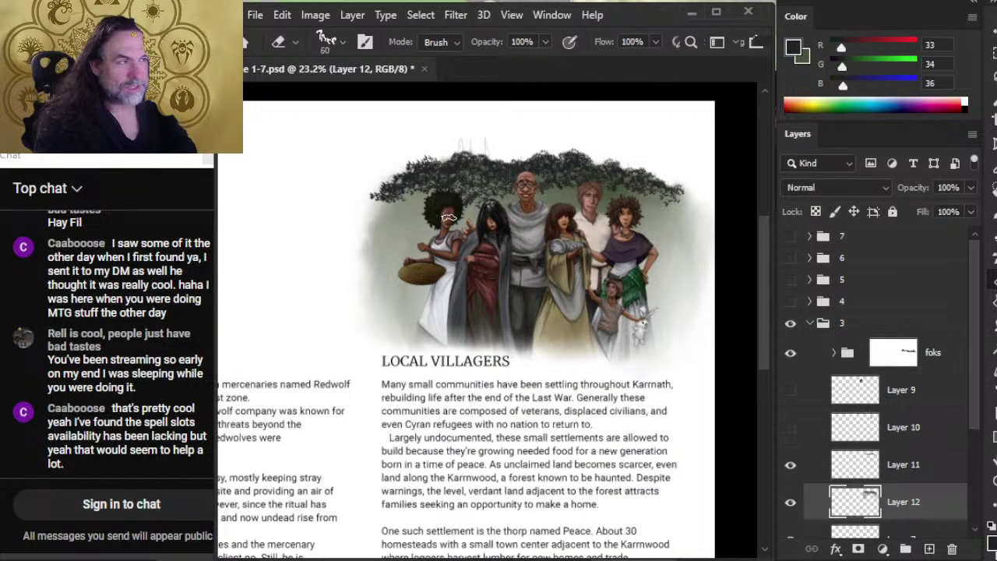
key("bracketright")
key("bracketright")
key("bracketright")
key("bracketright")
key("bracketright")
key("bracketright")
key("bracketright")
key("bracketright")
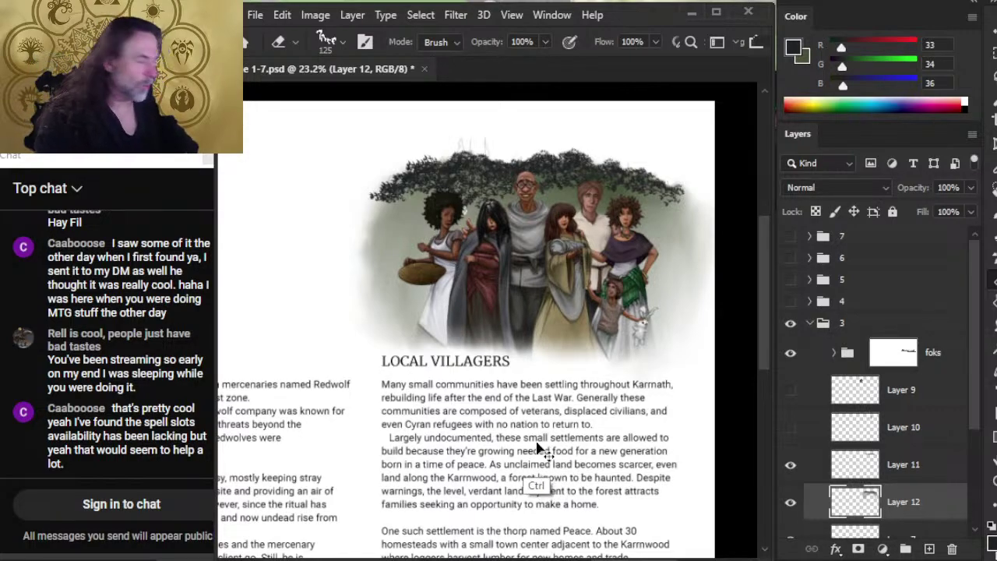
Toggle Layers 12 and 11 to check which one holds the foliage, and remove the dark leaves from Layer 12.
left_click(790, 505)
left_click(789, 505)
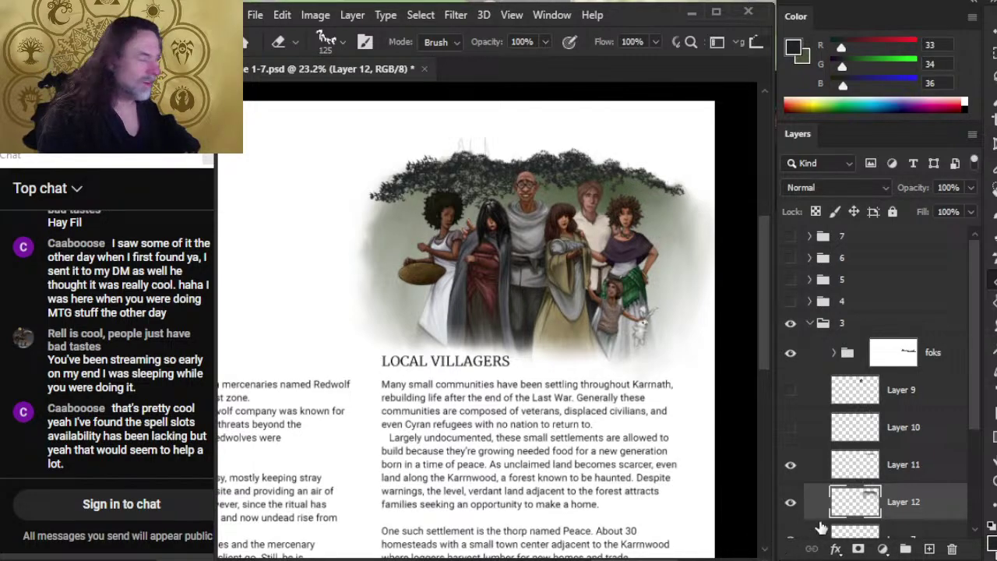
left_click(790, 464)
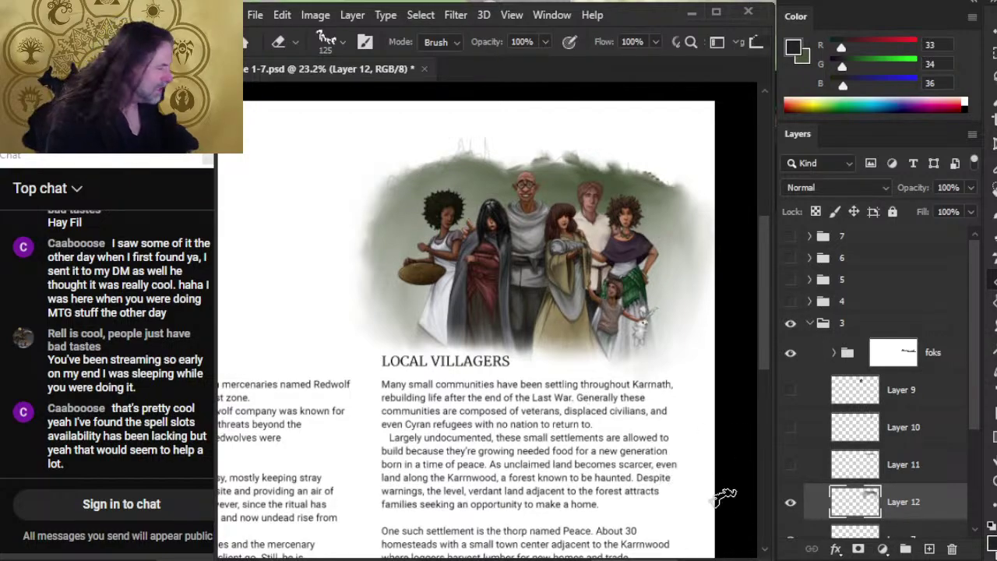
left_click(791, 465)
Repaint the dark leafy canopy above the villagers on Layer 11 with the size 80 foliage brush in RGB 33, 34, 36.
left_click(910, 471)
key("b")
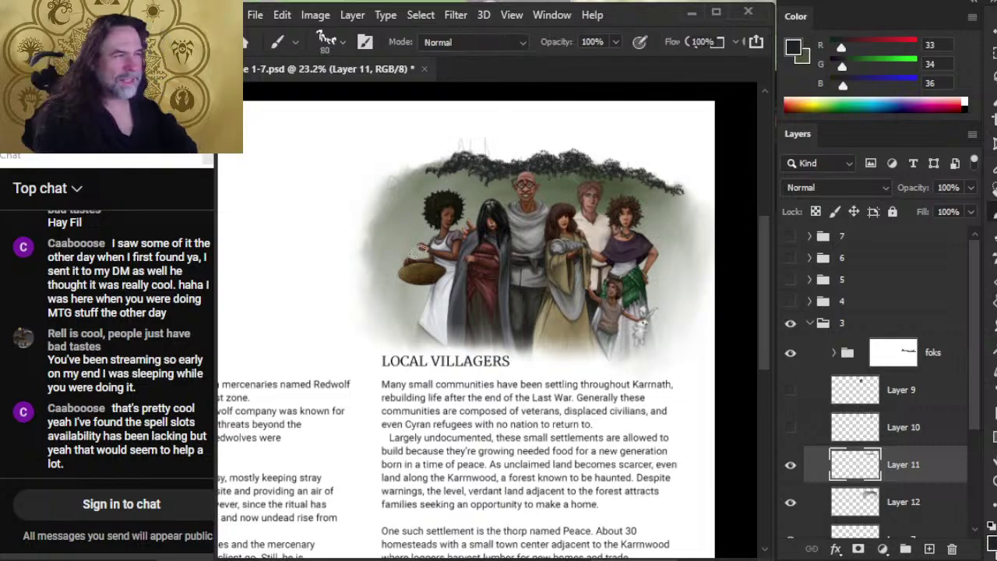
mouse_move(442, 162)
left_mouse_down()
mouse_move(423, 182)
mouse_move(406, 180)
mouse_move(436, 171)
mouse_move(422, 164)
mouse_move(396, 168)
mouse_move(393, 189)
mouse_move(384, 187)
mouse_move(412, 170)
mouse_move(386, 176)
mouse_move(435, 167)
mouse_move(419, 165)
mouse_move(476, 178)
mouse_move(430, 181)
mouse_move(481, 182)
mouse_move(441, 183)
mouse_move(460, 186)
mouse_move(529, 187)
mouse_move(522, 178)
mouse_move(534, 171)
mouse_move(565, 173)
mouse_move(544, 177)
mouse_move(576, 193)
mouse_move(570, 176)
mouse_move(597, 194)
mouse_move(560, 180)
mouse_move(624, 180)
left_mouse_up()
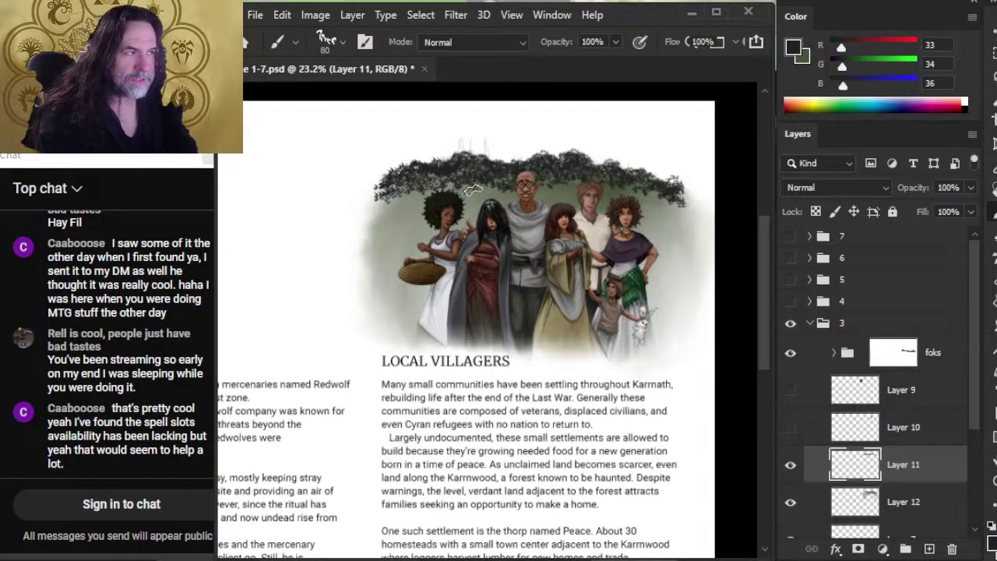
key("e")
key("b")
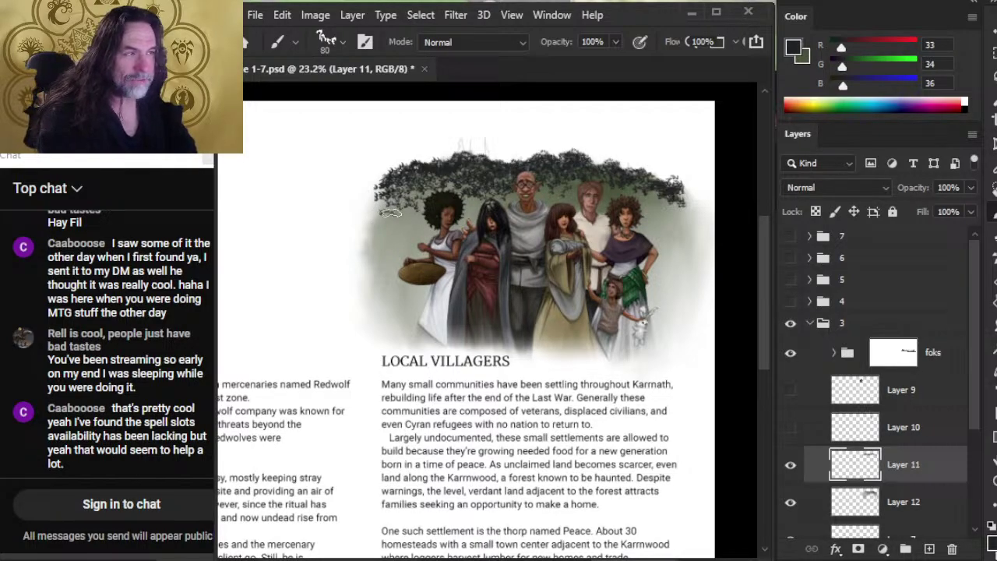
Alternately erase and repaint leaf clusters across the Layer 11 canopy, working from the basket carrier towards the woman in the purple shawl.
key("e")
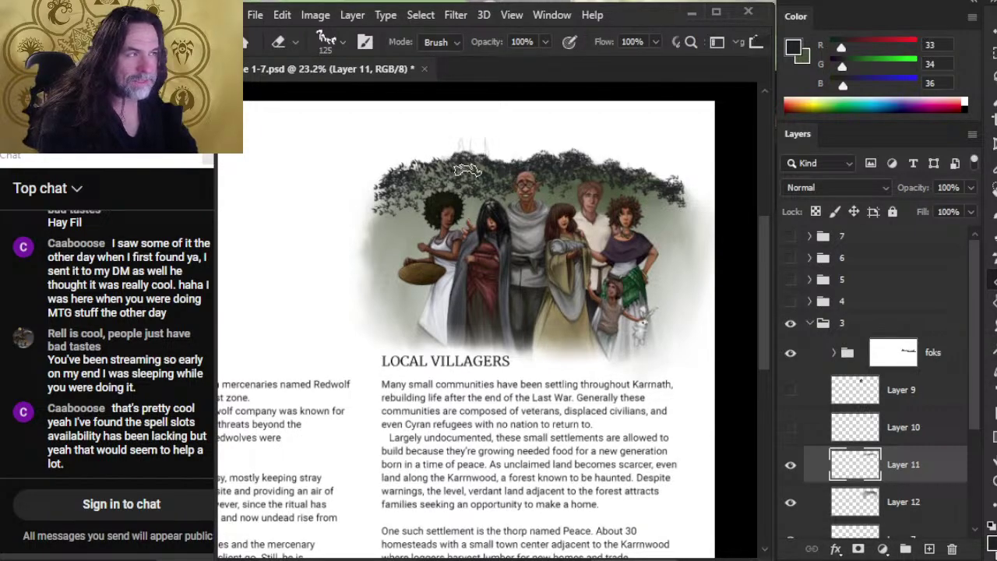
key("b")
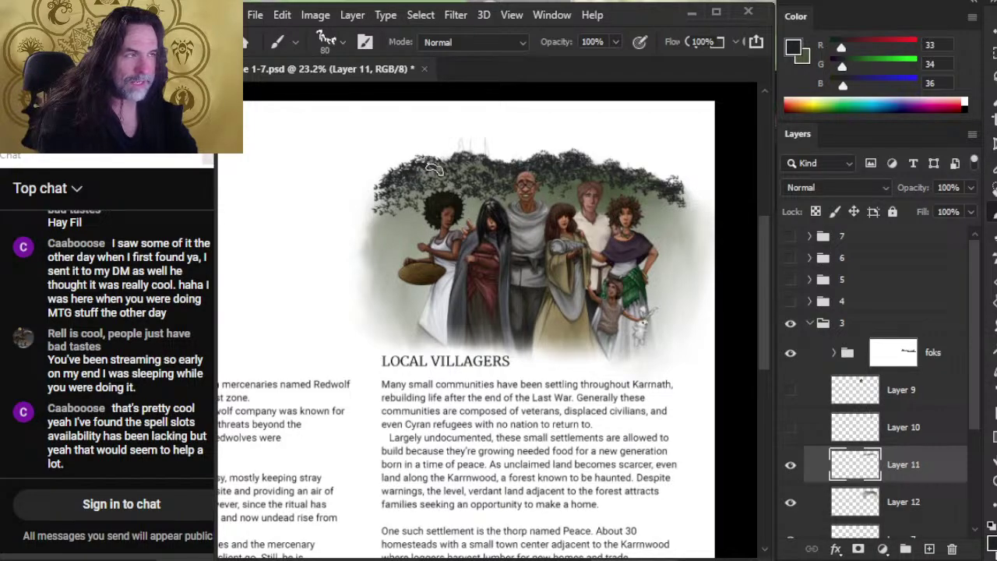
key("e")
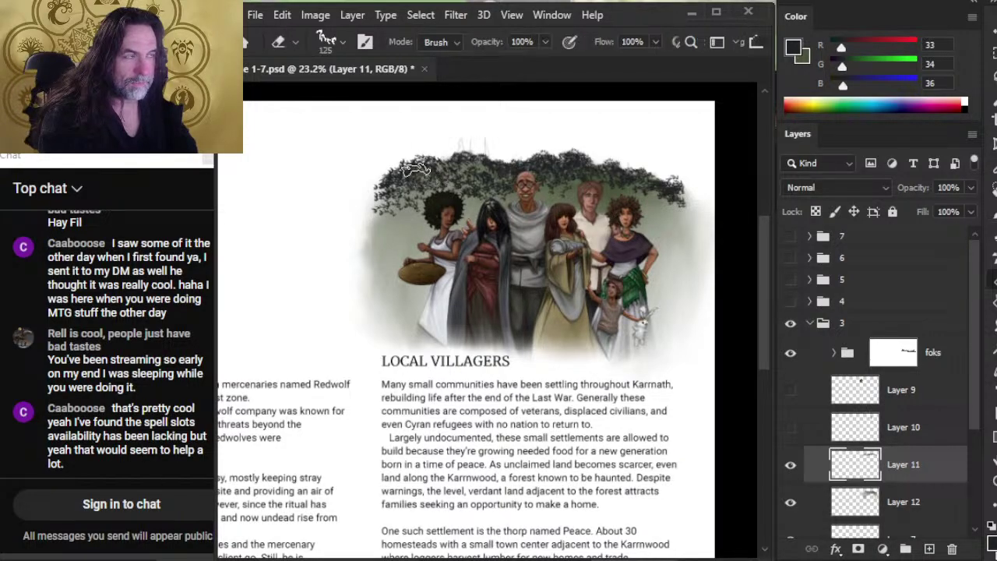
key("b")
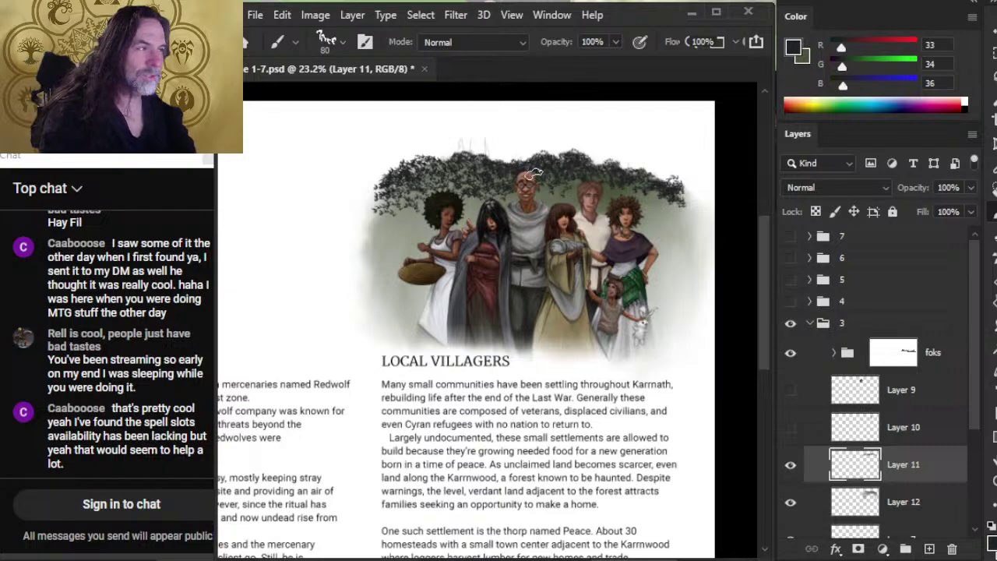
key("e")
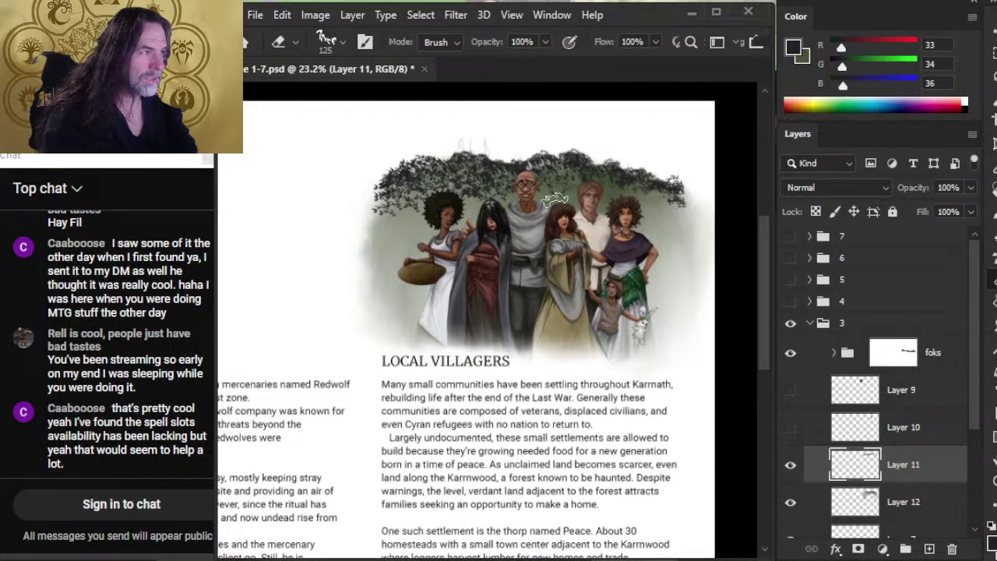
key("b")
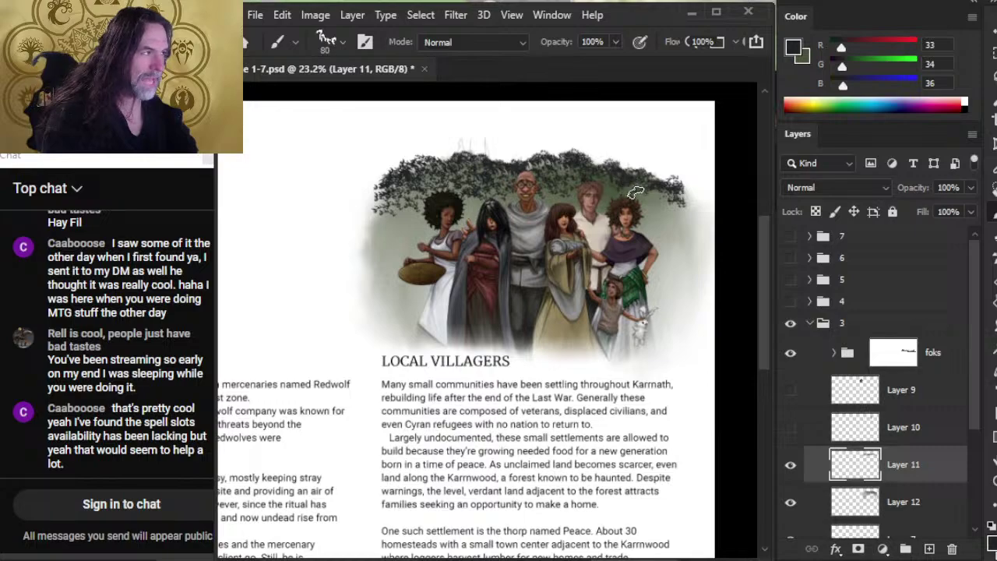
key("e")
key("b")
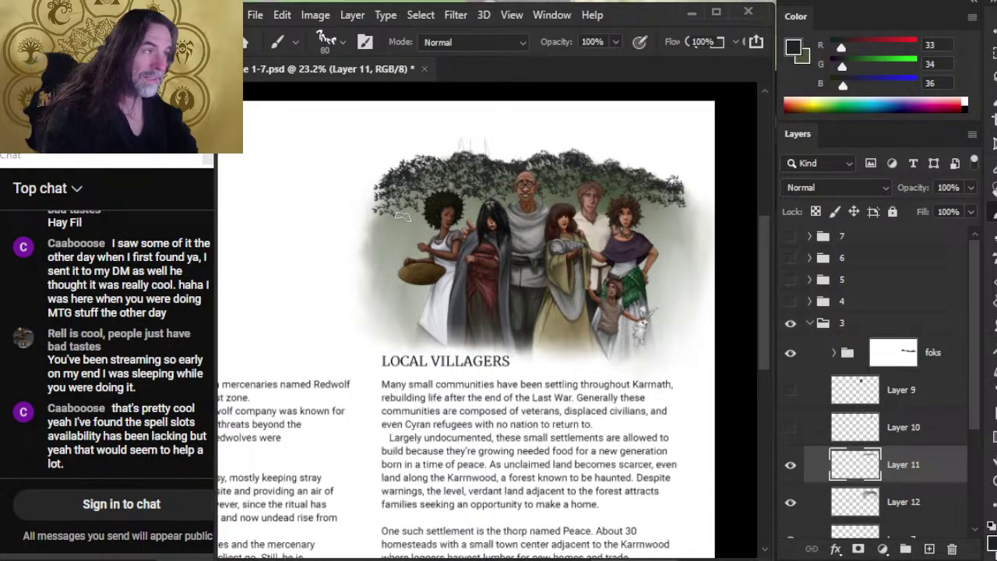
Refine the Layer 11 canopy between the basket carrier and the tall bald villager by alternating size 125 erasing with size 80 foliage strokes.
key("e")
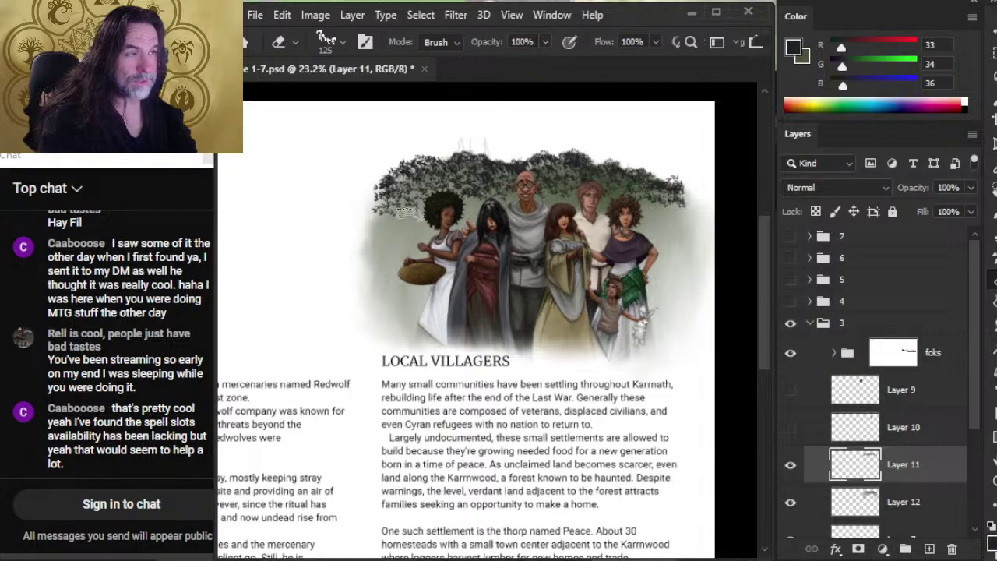
key("b")
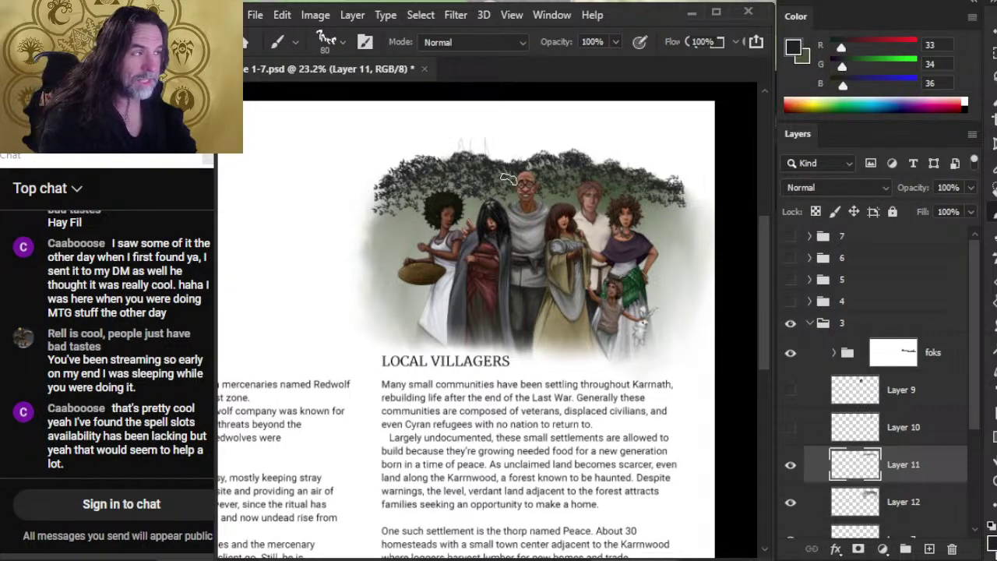
key("e")
key("b")
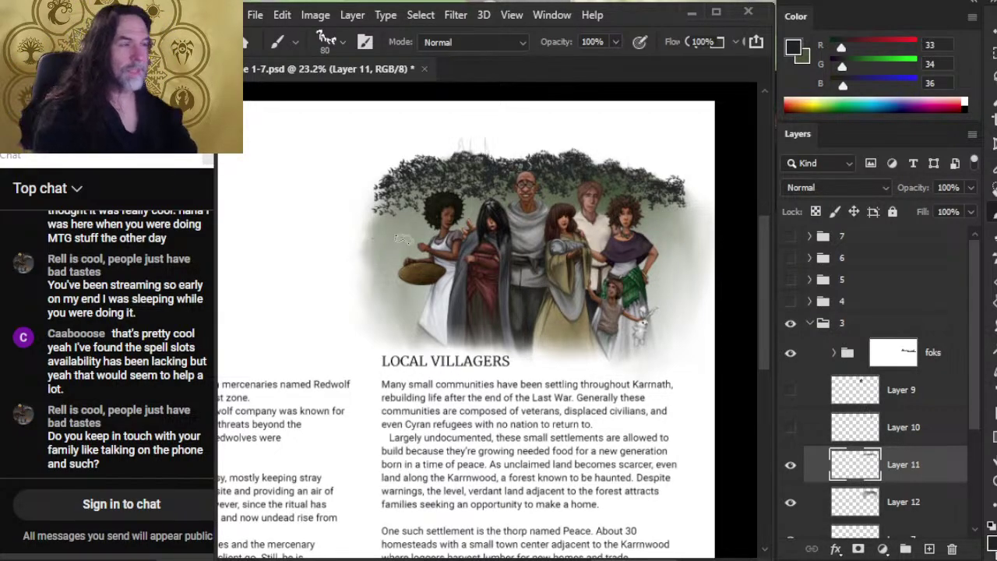
key("e")
key("b")
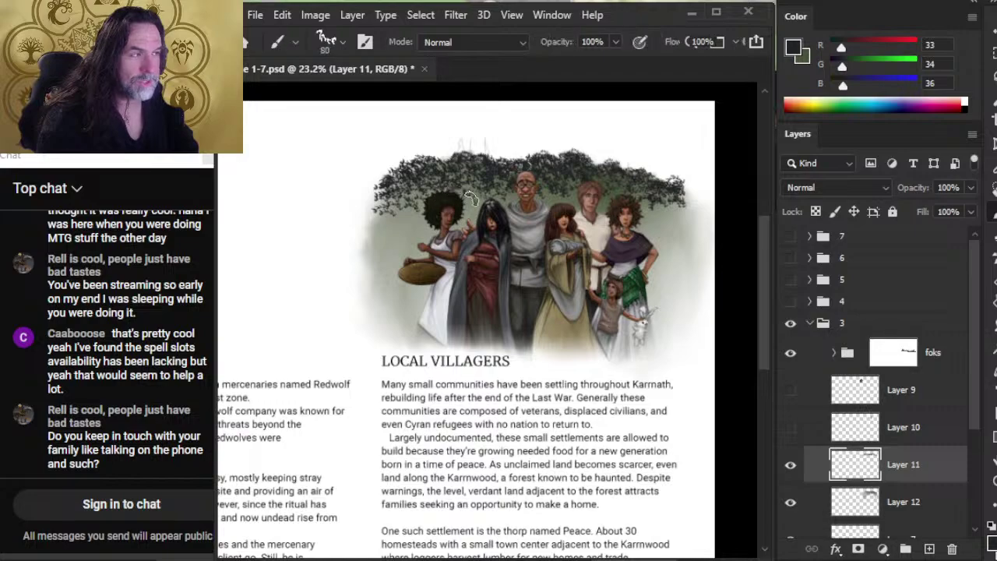
key("e")
key("b")
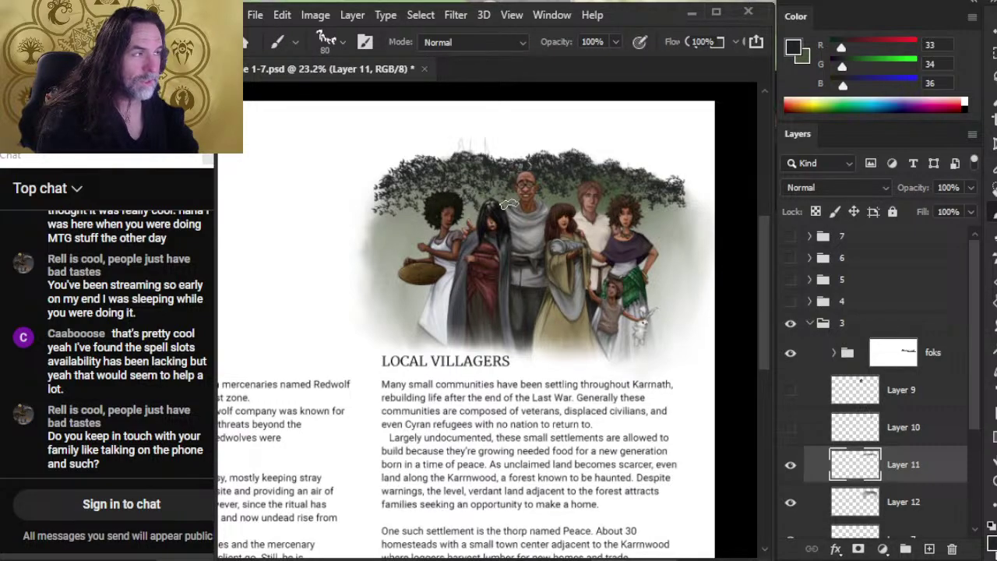
key("e")
key("b")
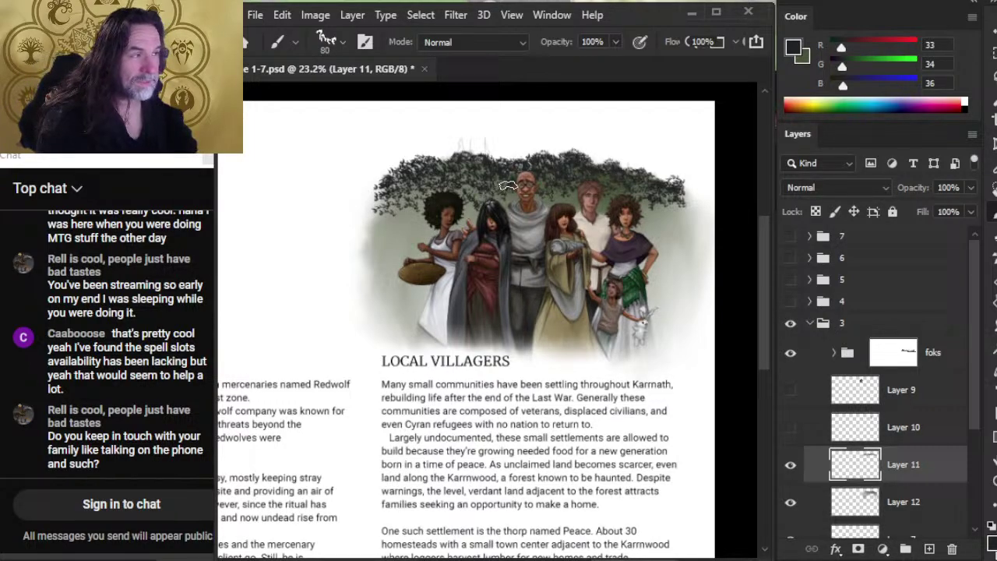
key("e")
key("b")
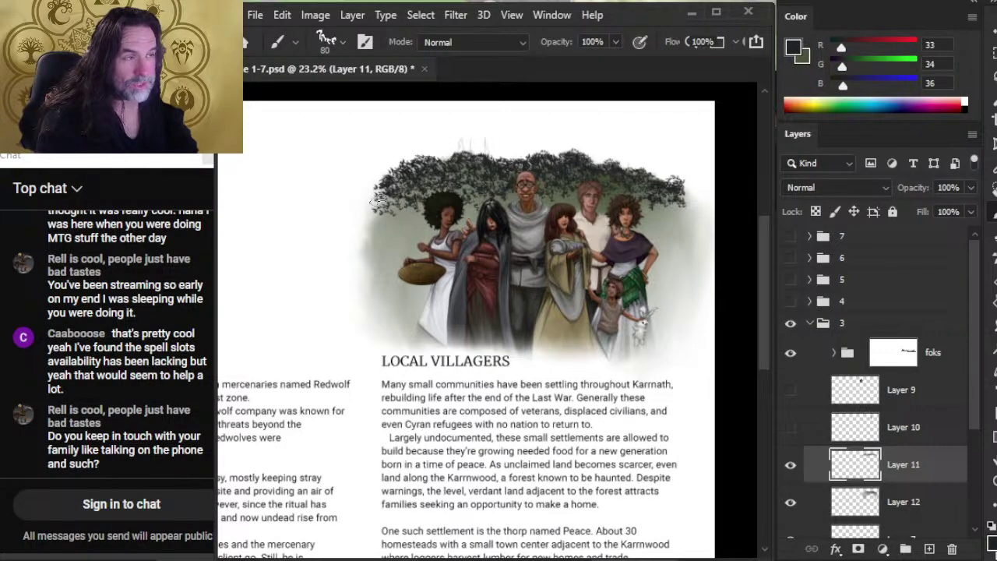
Extend the Layer 11 canopy outward at both ends with dark leaf clusters, reaching beyond the green haze on the basket carrier's side.
mouse_move(379, 197)
left_mouse_down()
mouse_move(358, 210)
mouse_move(365, 185)
mouse_move(379, 183)
mouse_move(357, 178)
mouse_move(379, 180)
mouse_move(350, 176)
mouse_move(354, 190)
mouse_move(339, 171)
mouse_move(340, 187)
mouse_move(371, 169)
mouse_move(387, 187)
left_mouse_up()
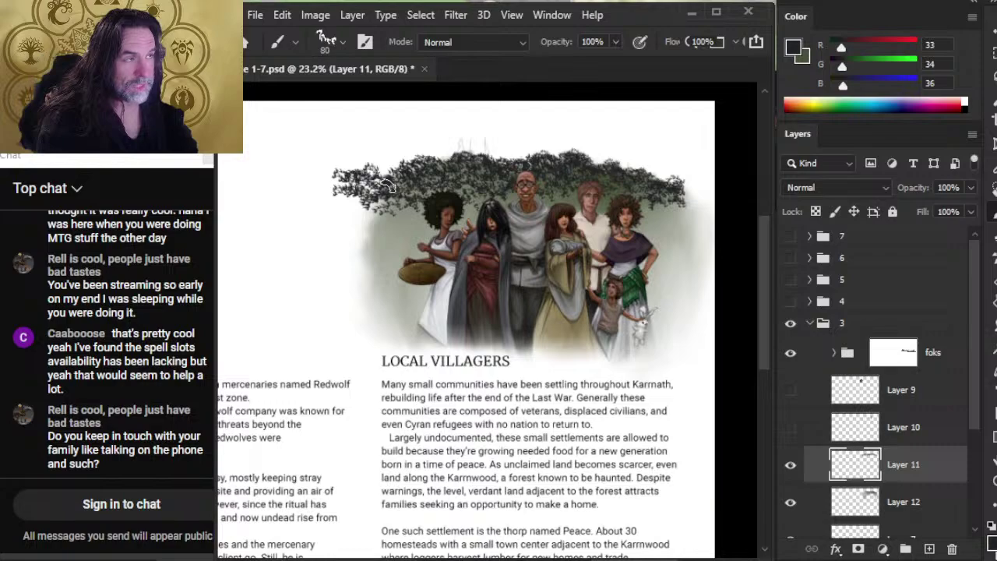
left_click_drag(671, 197, 689, 204)
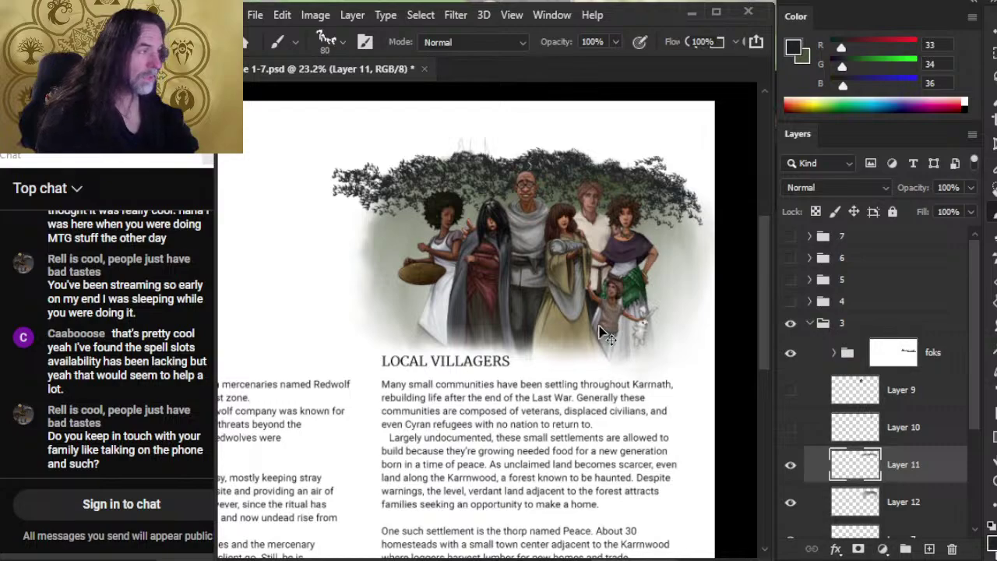
key("ctrl")
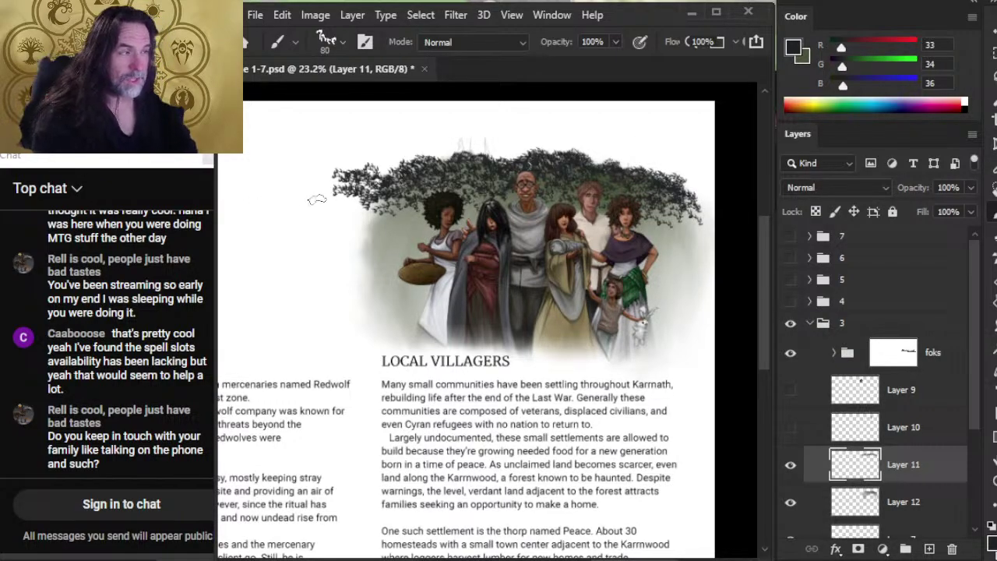
Paint drooping leaves at the canopy's outer end beside the basket carrier and a taller crown above the fair-haired villager on Layer 11.
key("e")
key("b")
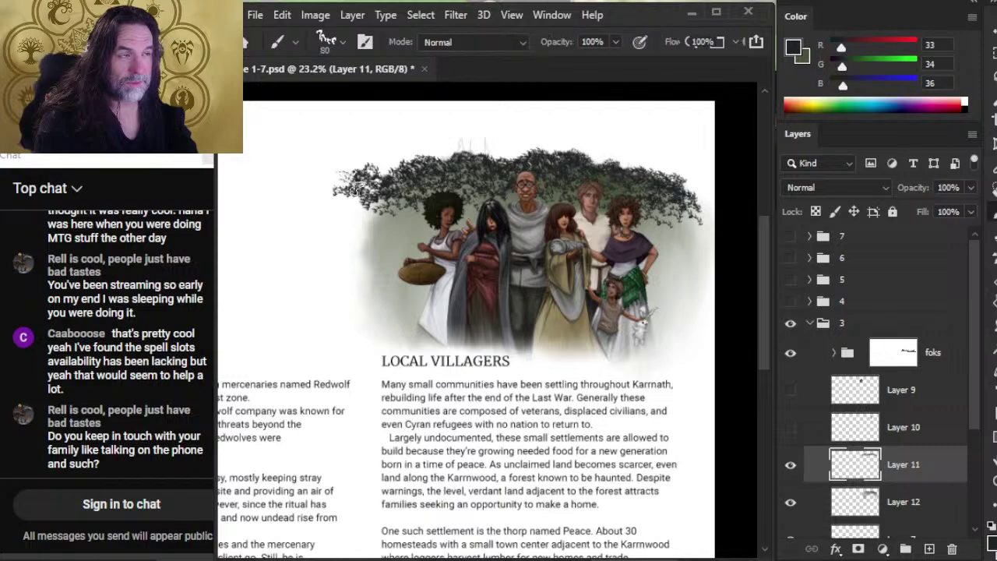
mouse_move(351, 201)
left_mouse_down()
mouse_move(373, 187)
mouse_move(370, 210)
mouse_move(387, 204)
mouse_move(368, 215)
mouse_move(401, 211)
mouse_move(373, 220)
mouse_move(370, 234)
mouse_move(403, 208)
mouse_move(377, 220)
left_mouse_up()
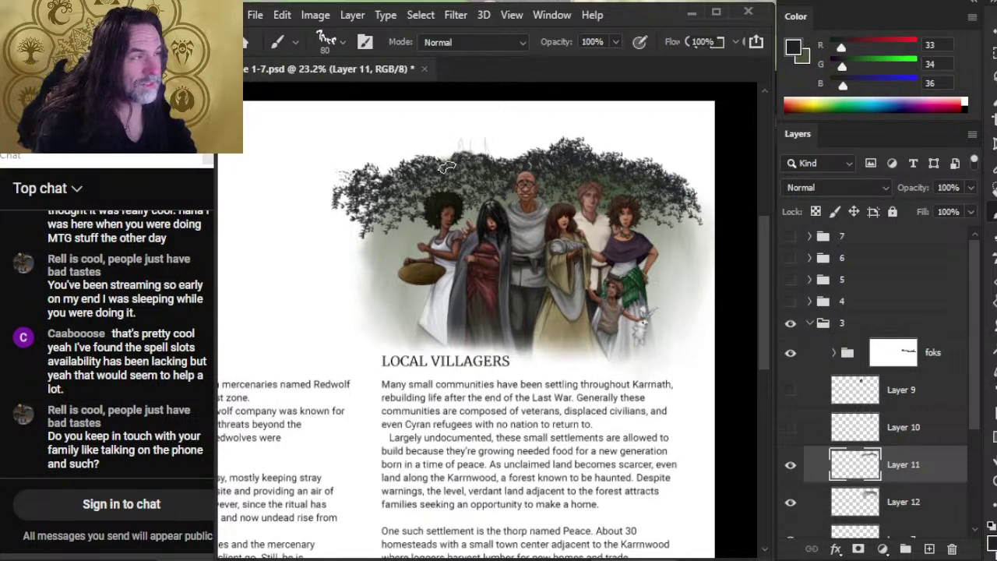
Nudge the Layer 11 canopy slightly downward with the Move tool.
key("v")
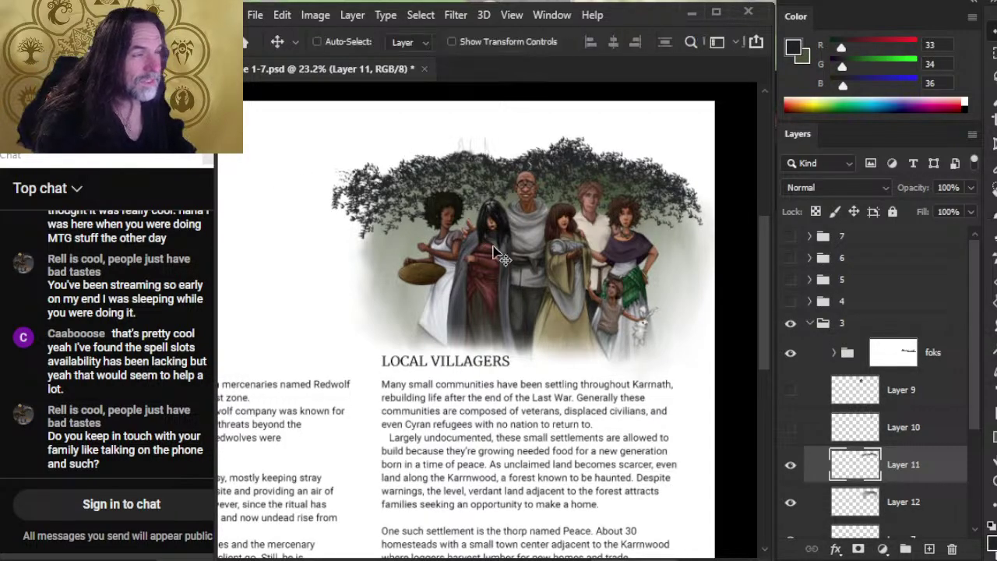
key("shift+Down")
key("shift+Down")
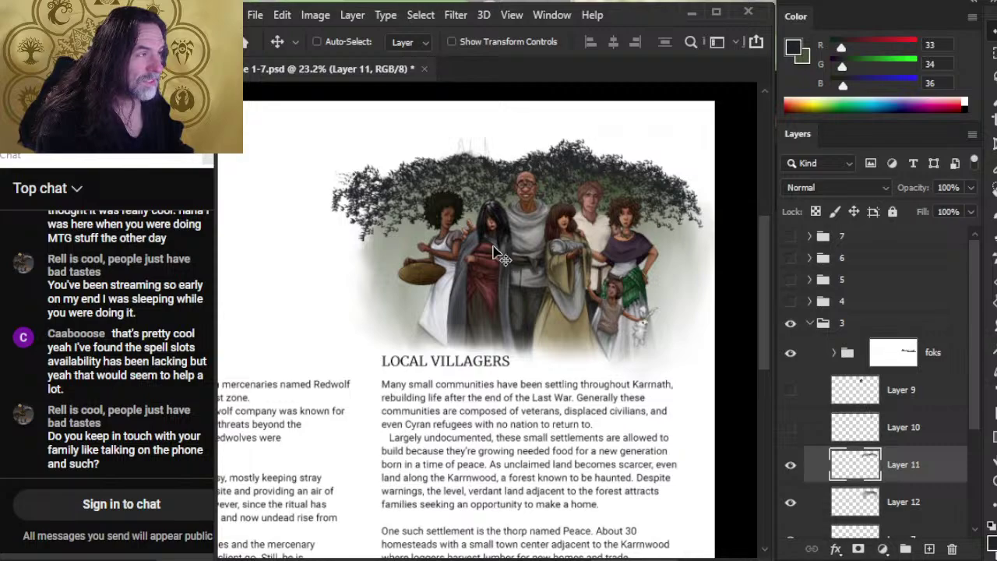
Break up the canopy's upper edge with the eraser and paint denser leaves hanging lower around both ends of the villager group on Layer 11.
key("b")
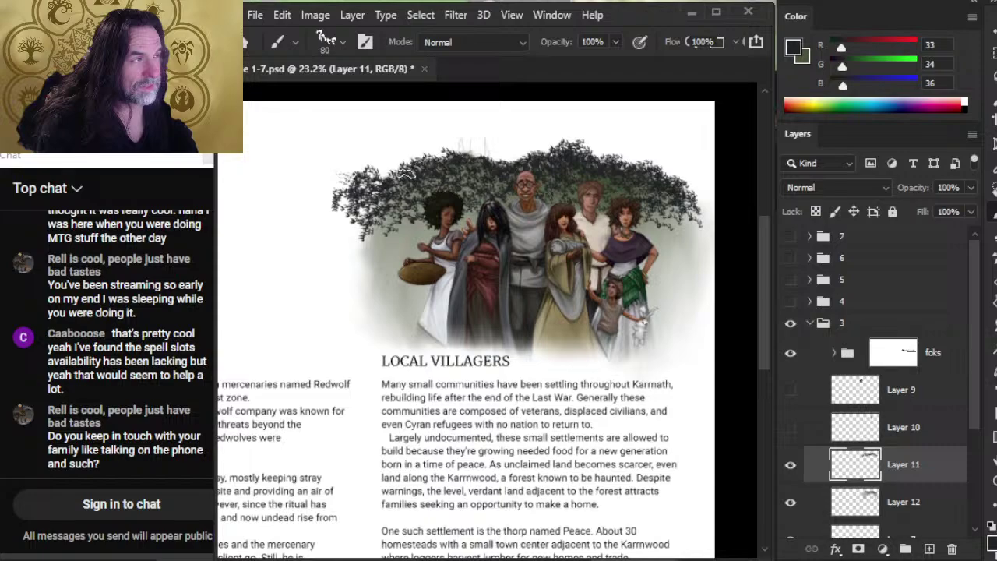
key("e")
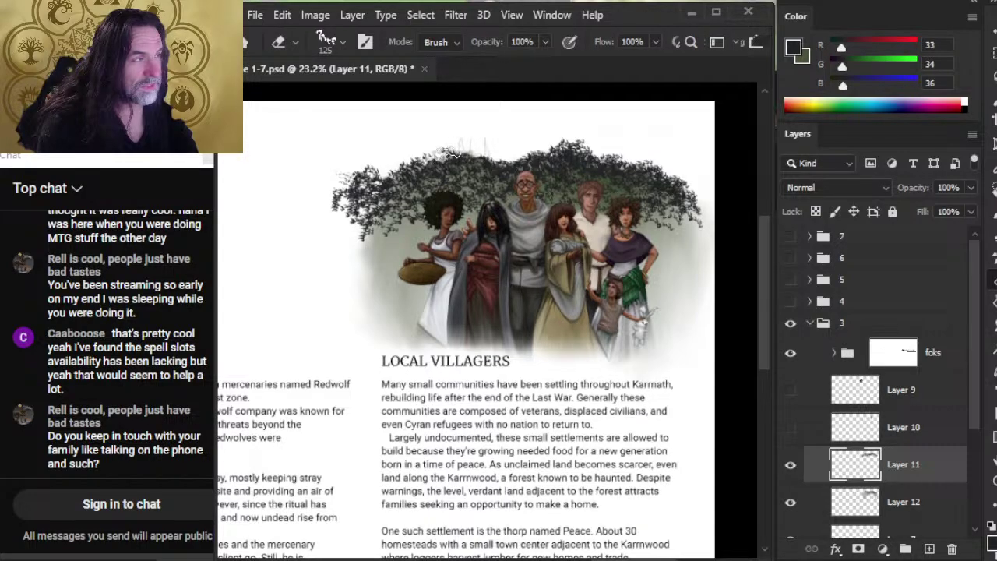
mouse_move(458, 147)
left_mouse_down()
mouse_move(483, 165)
mouse_move(433, 169)
left_mouse_up()
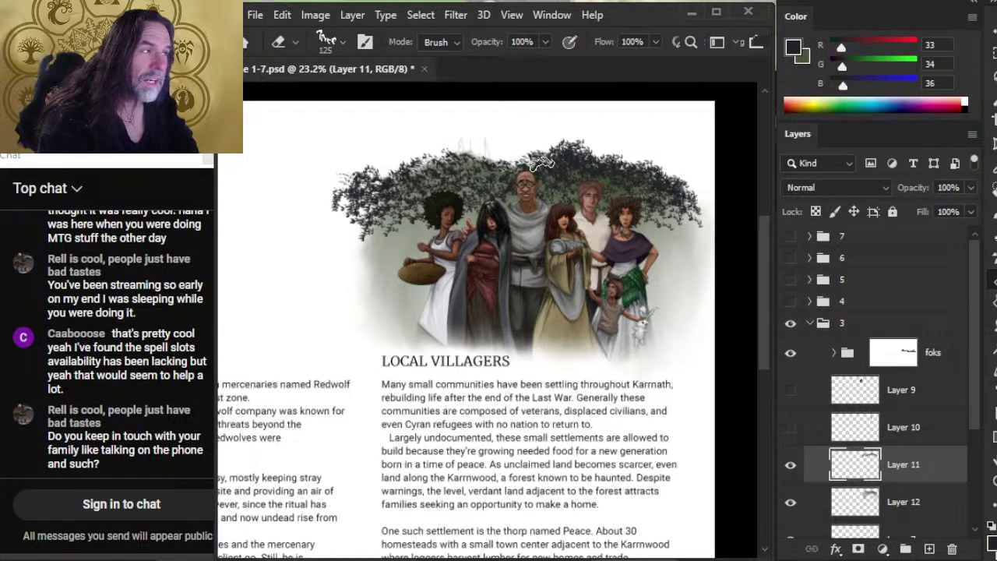
key("b")
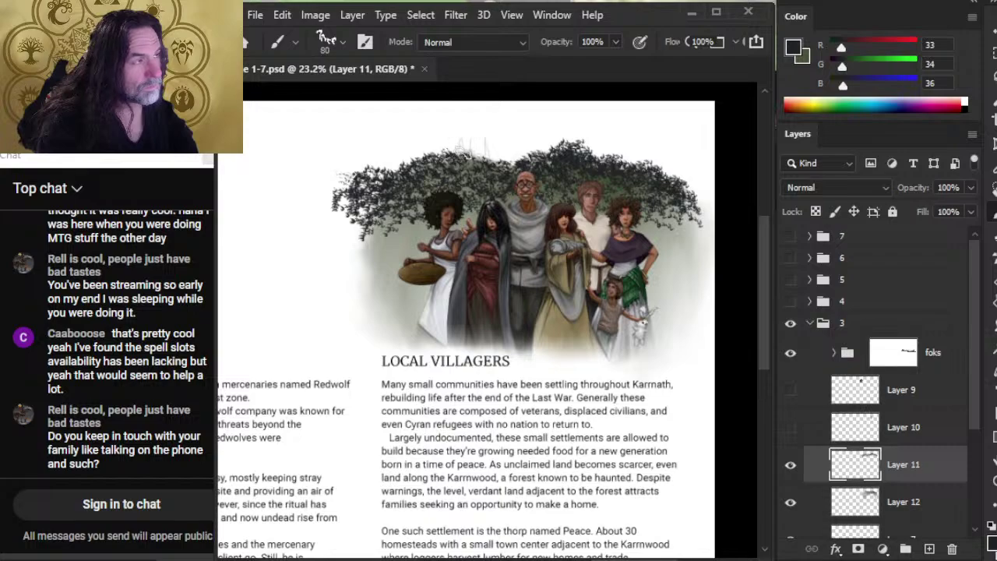
key("e")
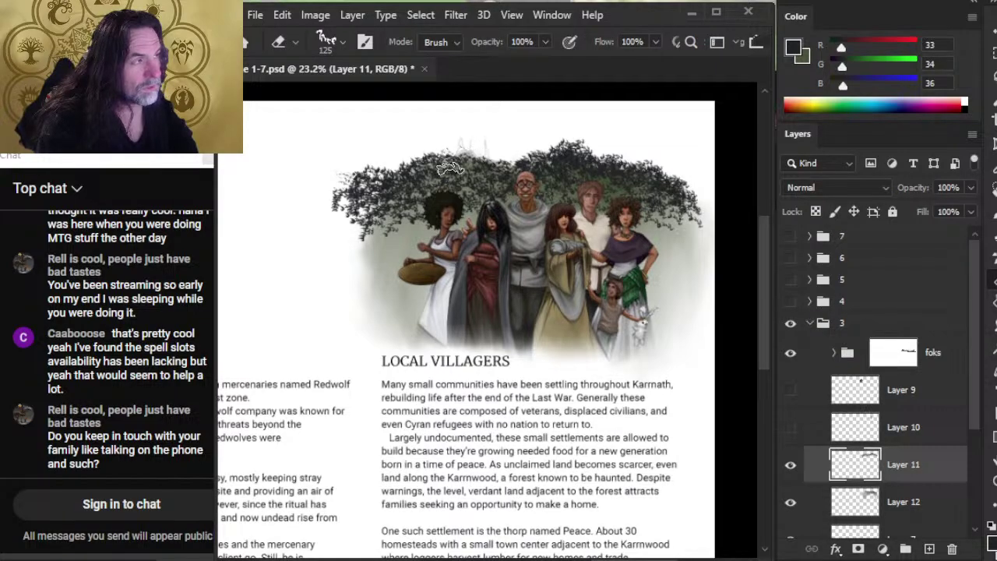
key("b")
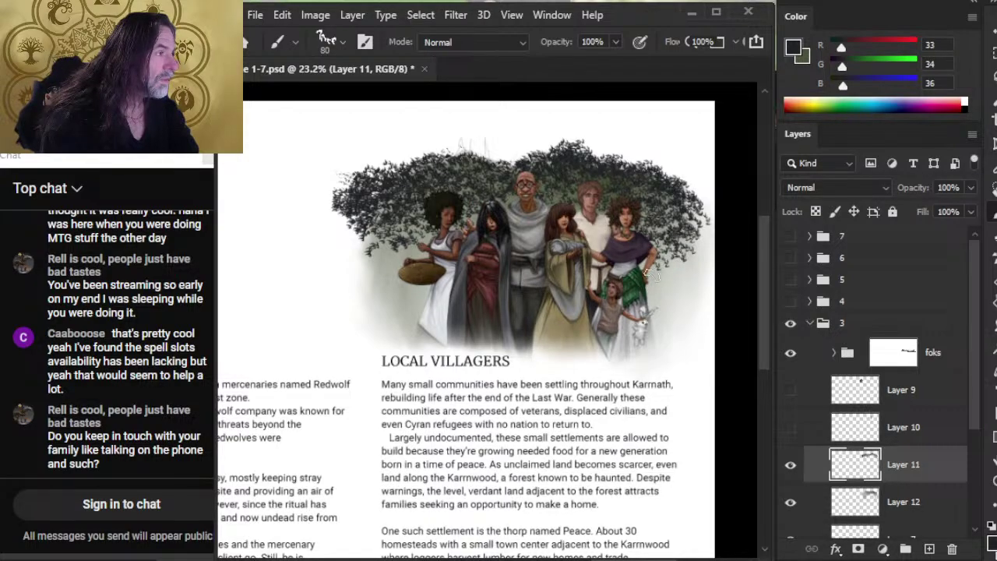
Lower Layer 11's opacity to 84% and add a new empty layer above it.
left_click(971, 188)
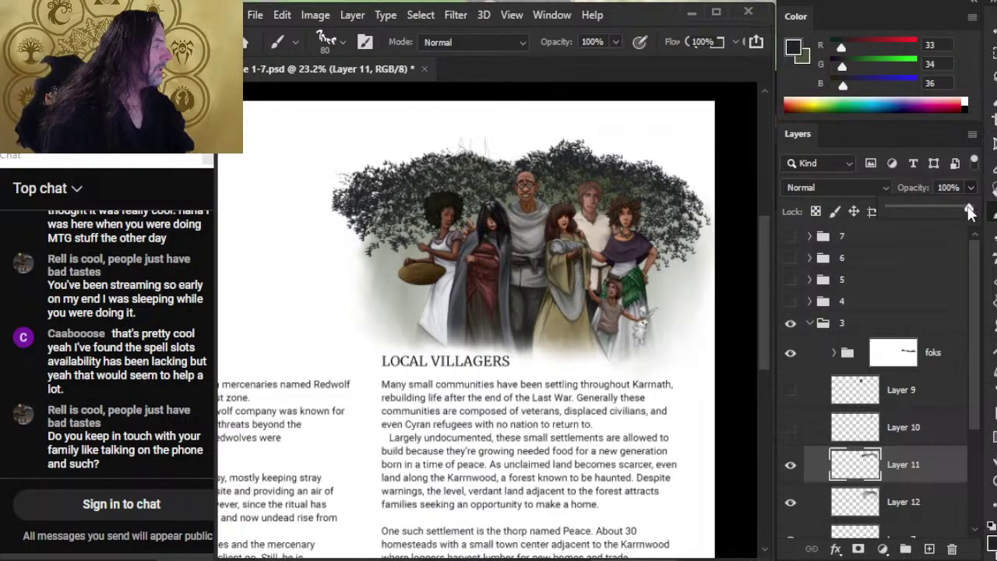
left_click_drag(970, 212, 957, 213)
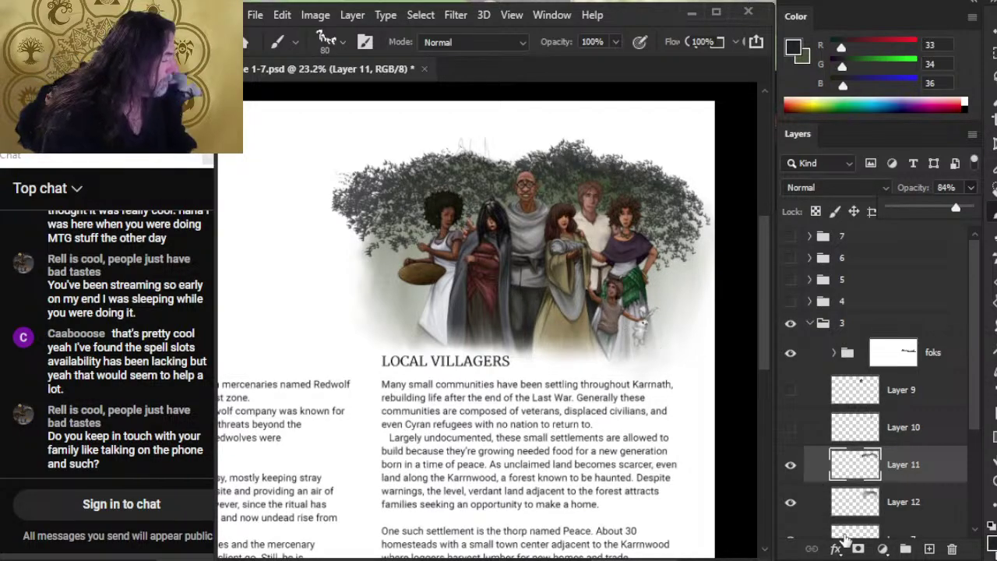
left_click(929, 549)
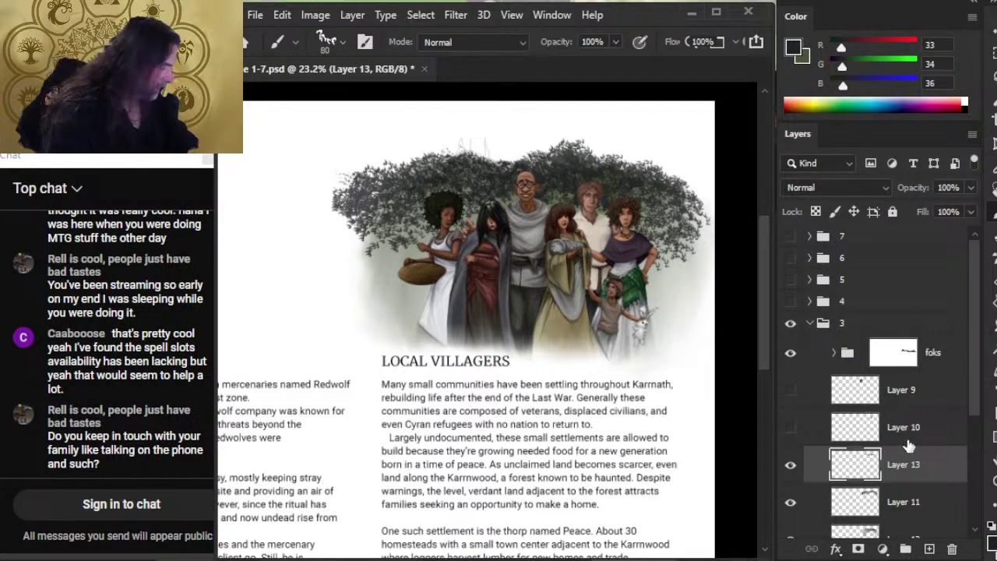
Group Layer 9 through Layer 12, including the new empty layer, into one group beneath the foks group.
scroll(977, 398, "down", 1)
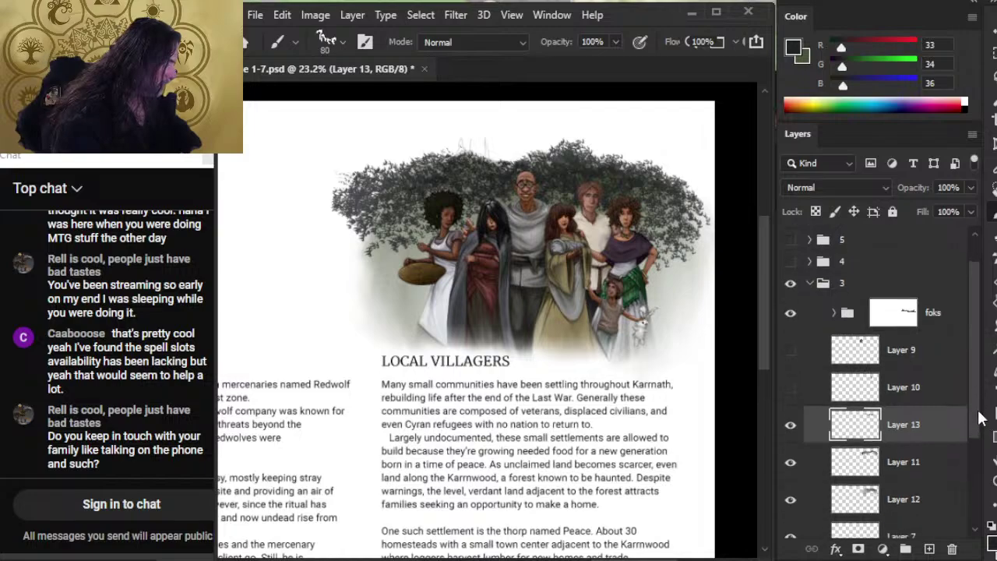
left_click(791, 355)
left_click(791, 356)
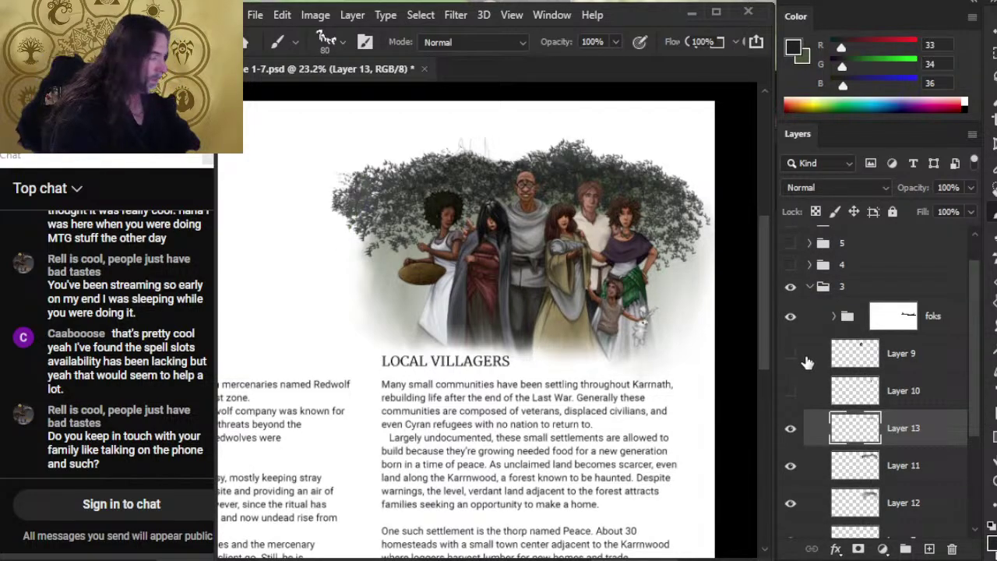
left_click(920, 370)
left_click_drag(978, 378, 972, 432)
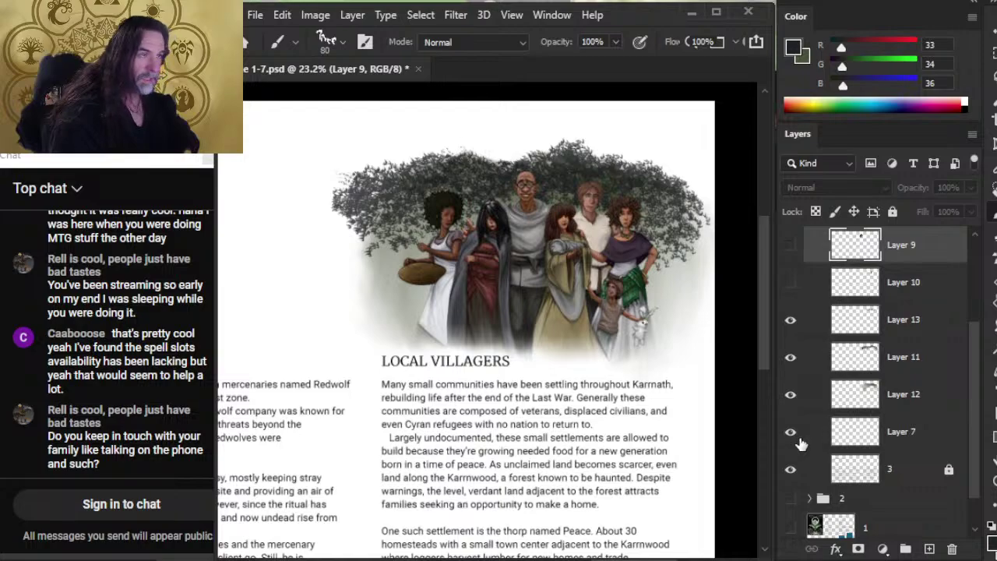
left_click(915, 396, "shift")
key("ctrl+g")
key("ctrl+t")
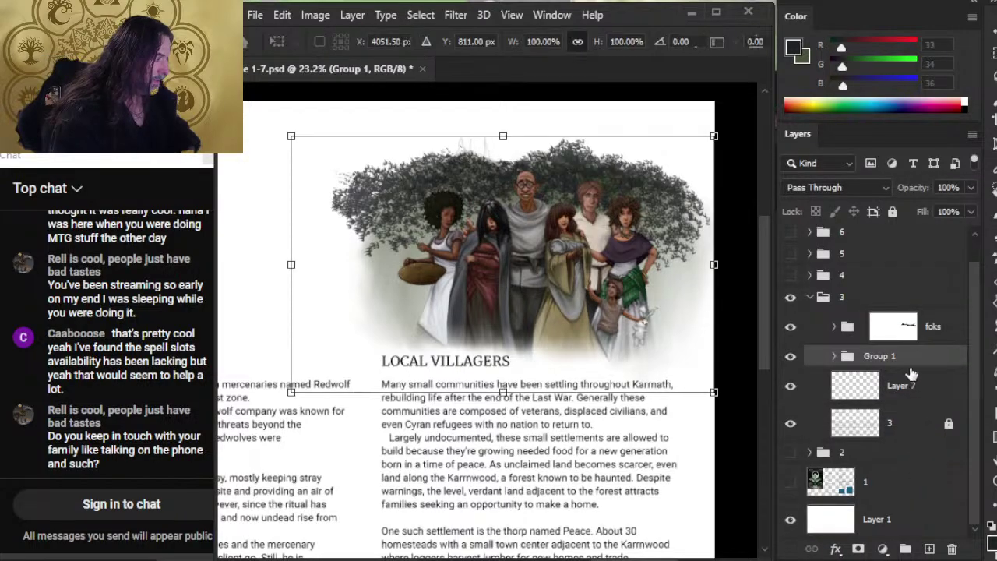
Reduce the opacity of the new background group to 49% so the canopy and haze fade behind the villagers.
left_click(971, 188)
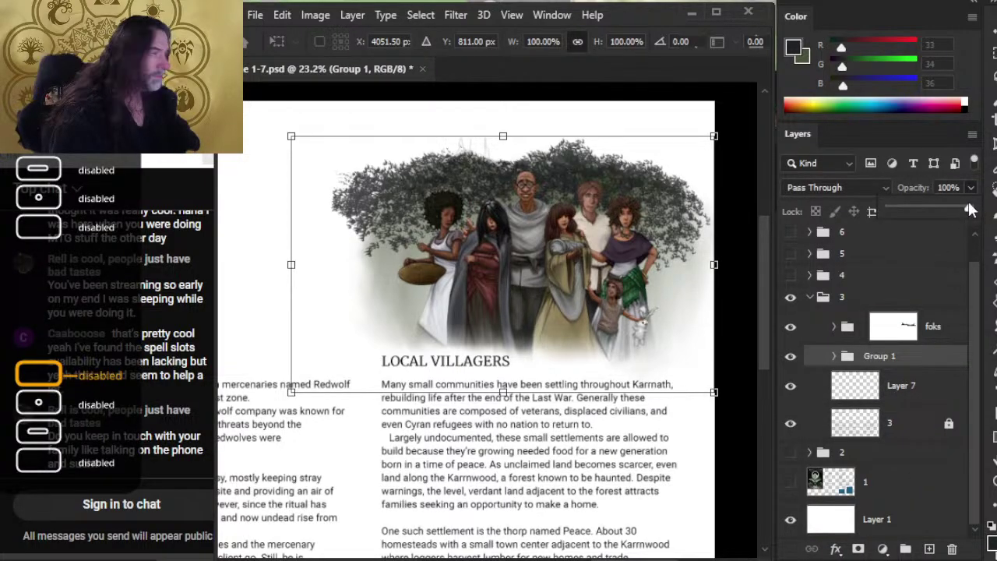
left_click_drag(962, 209, 955, 214)
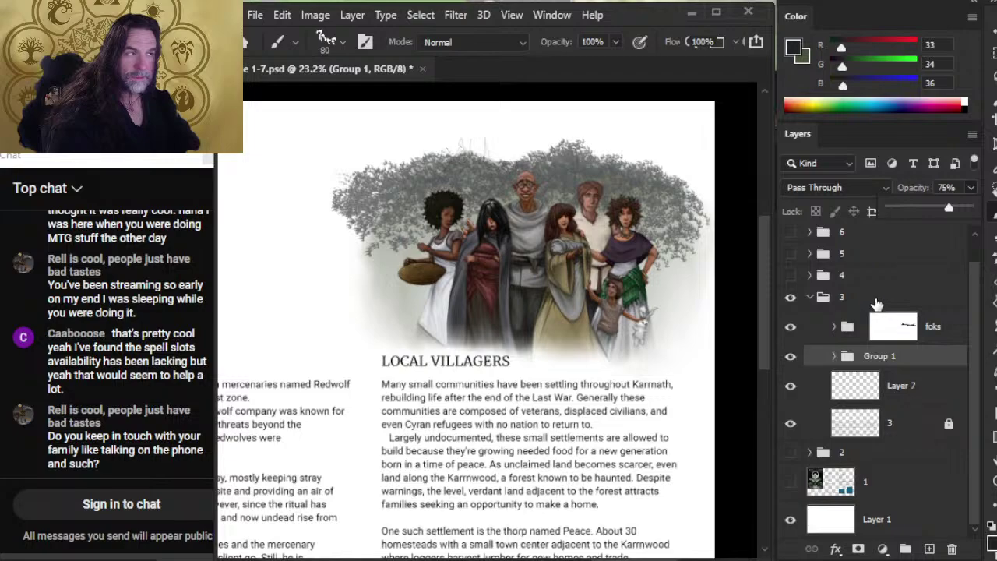
left_click_drag(945, 207, 938, 207)
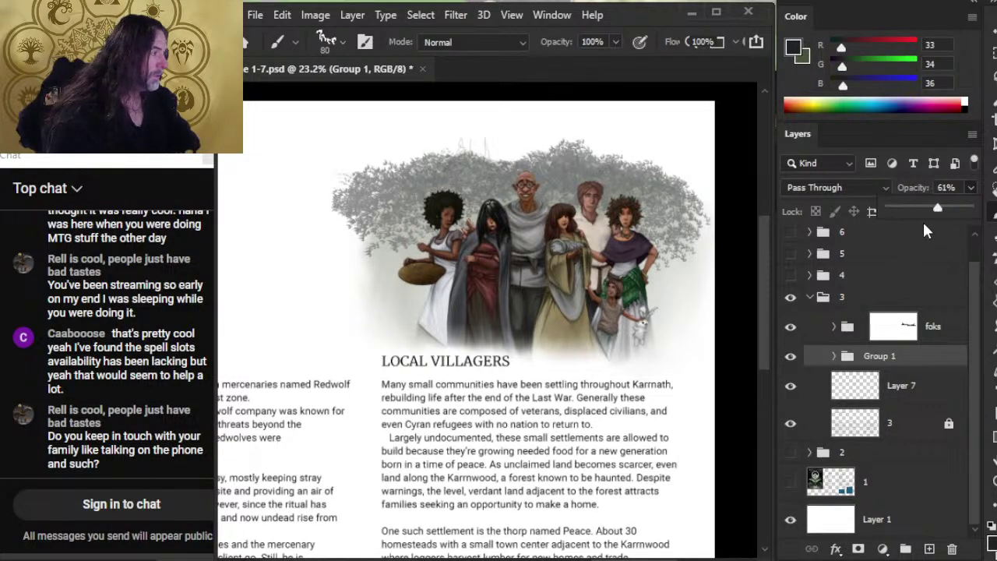
left_click_drag(937, 205, 927, 208)
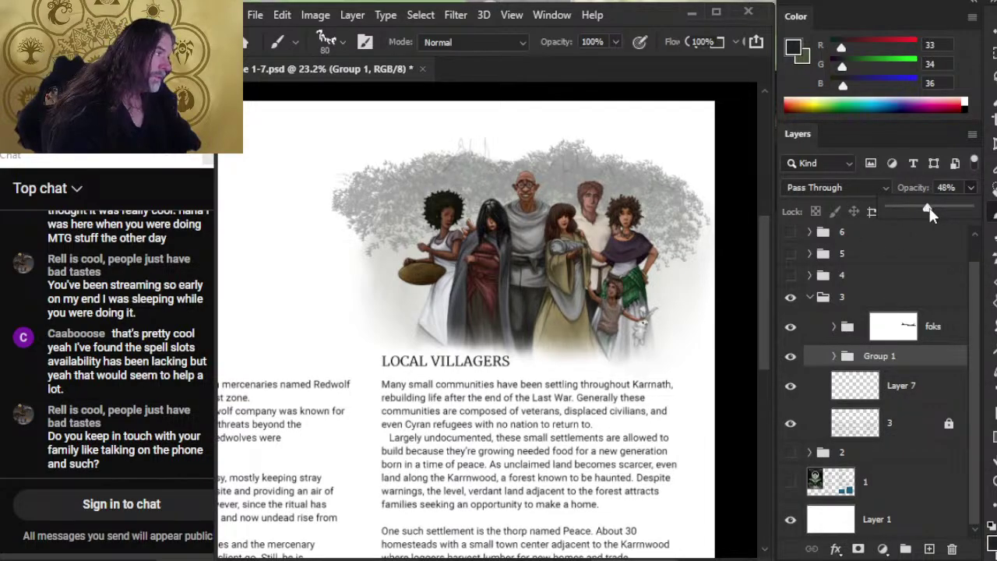
left_click_drag(931, 214, 924, 210)
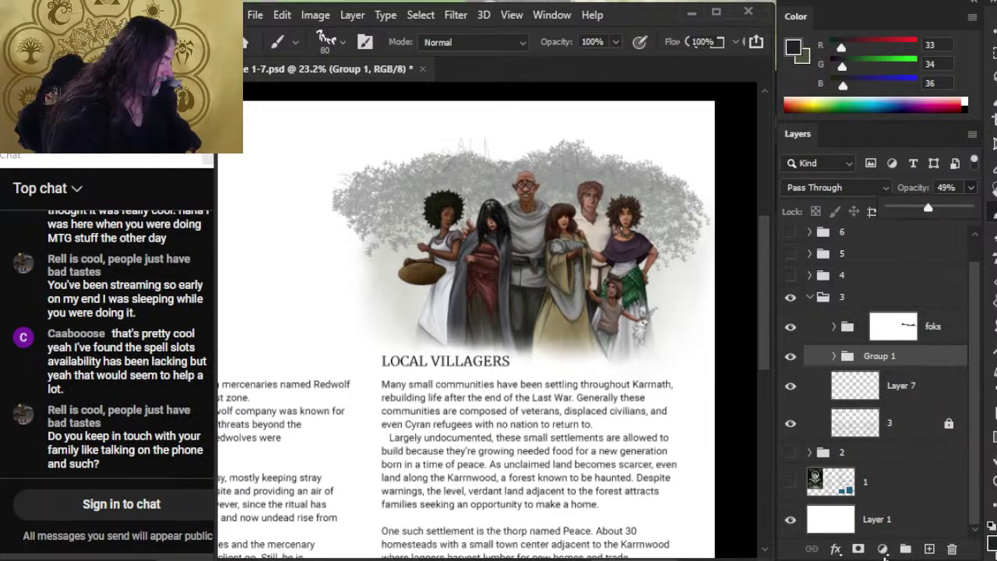
Add a layer mask to Group 1 and paint black with a 300 px brush to hide the canopy's outer edges at both ends.
left_click(857, 550)
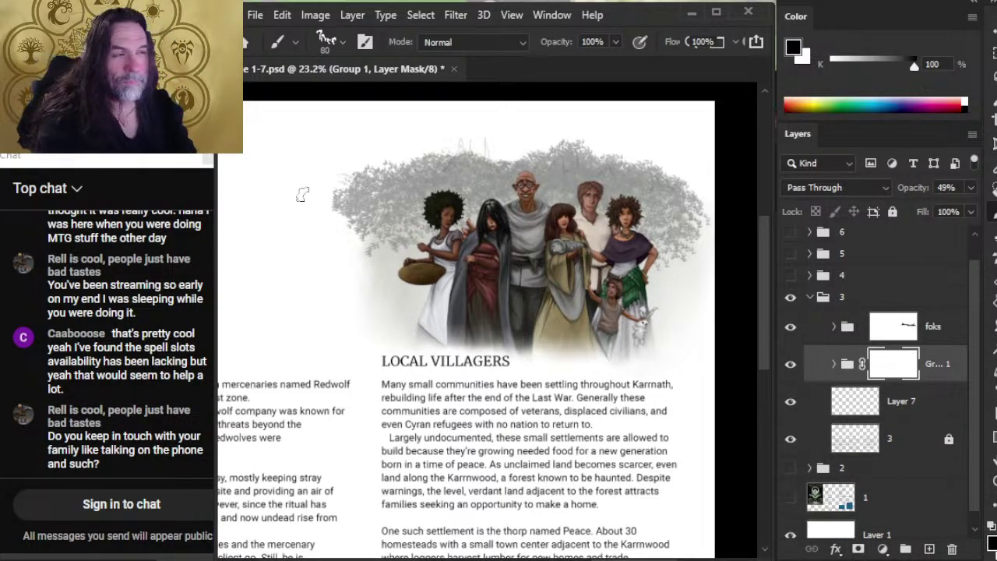
key("bracketright")
key("bracketright")
key("bracketright")
key("bracketright")
key("bracketright")
key("bracketright")
key("bracketright")
key("bracketright")
left_click(323, 183)
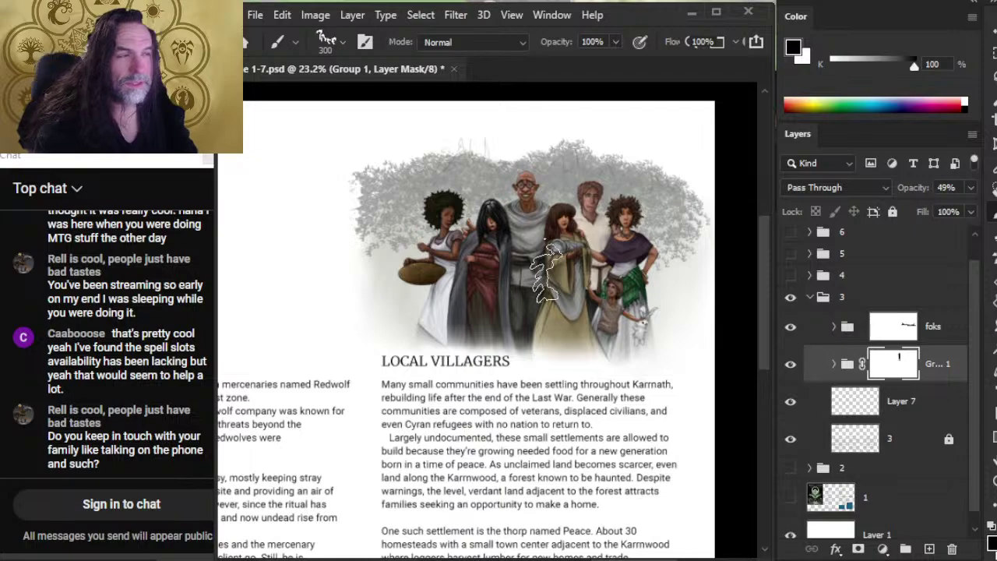
left_click_drag(713, 179, 676, 335)
Soften the masked canopy ends on Group 1's mask with the Smudge tool, raising its strength to 60%.
key("r")
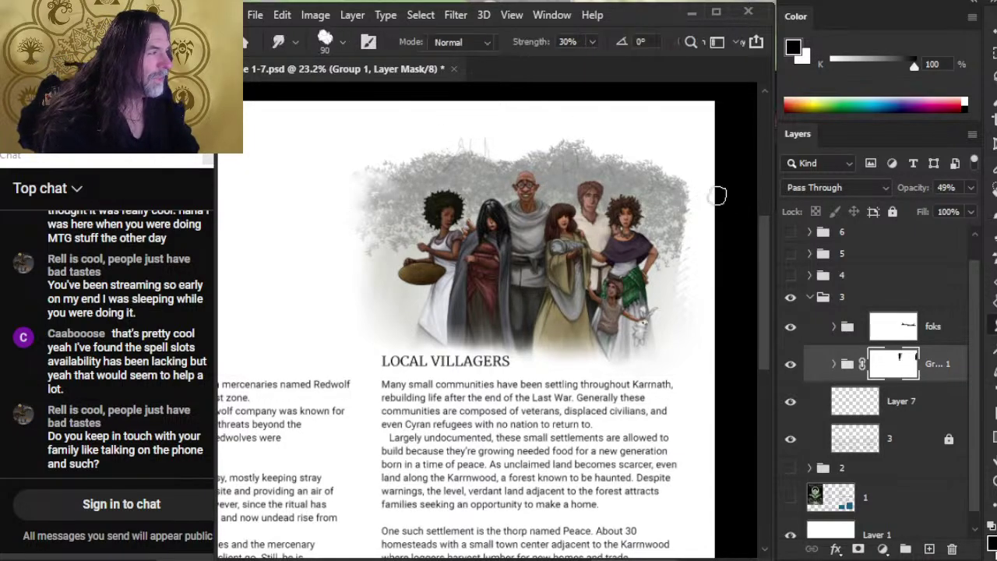
left_click_drag(700, 201, 682, 211)
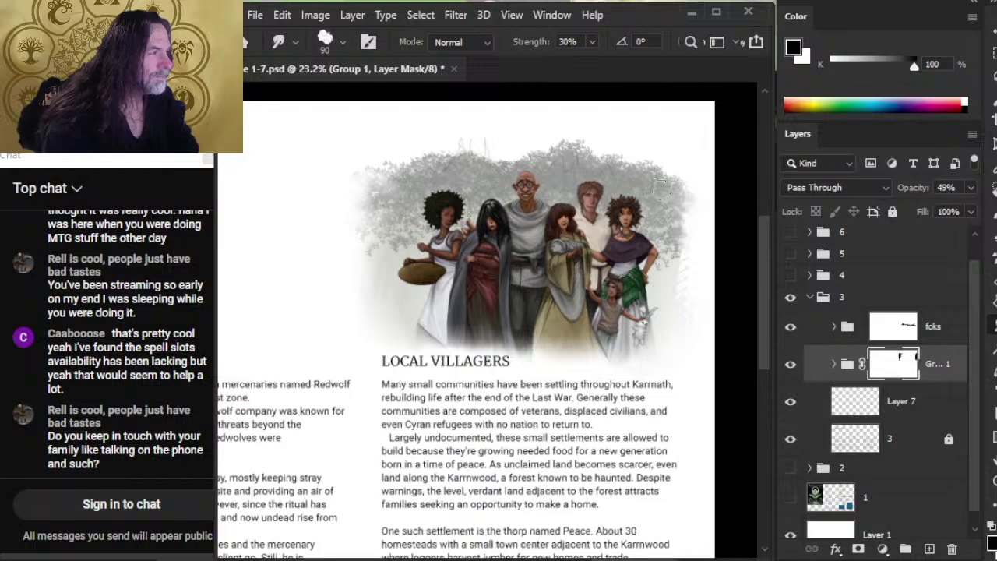
key("6")
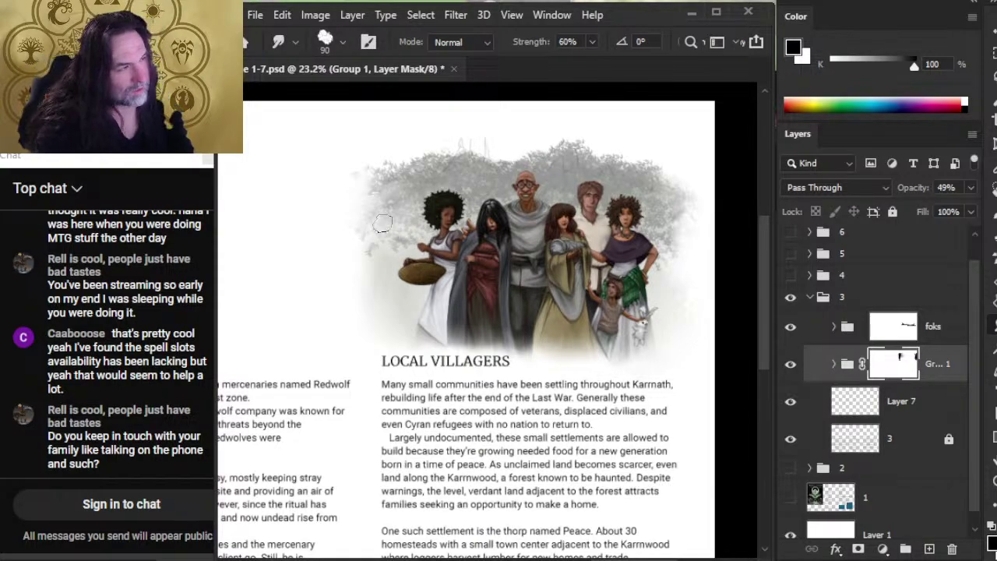
left_click_drag(423, 174, 375, 227)
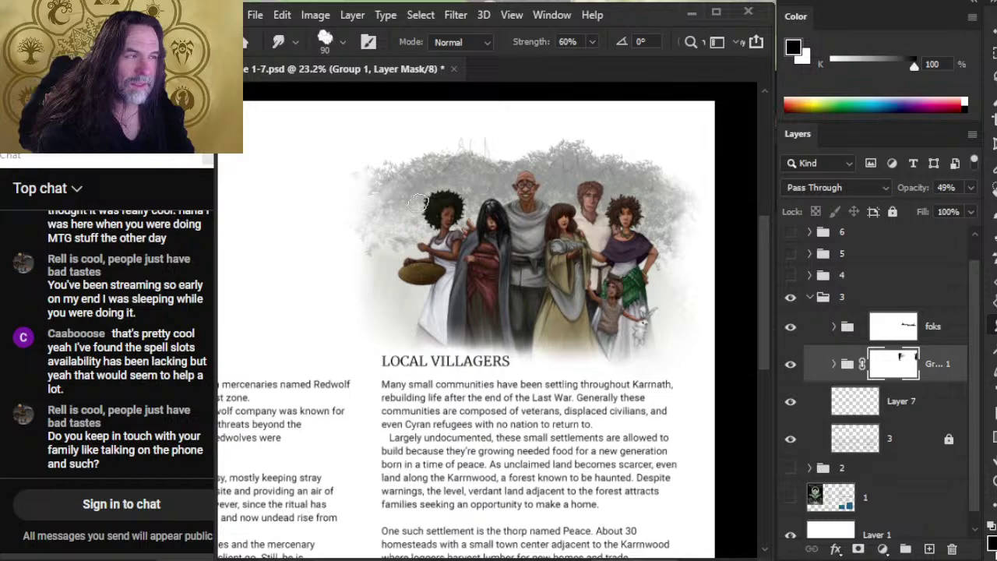
left_click_drag(418, 202, 414, 216)
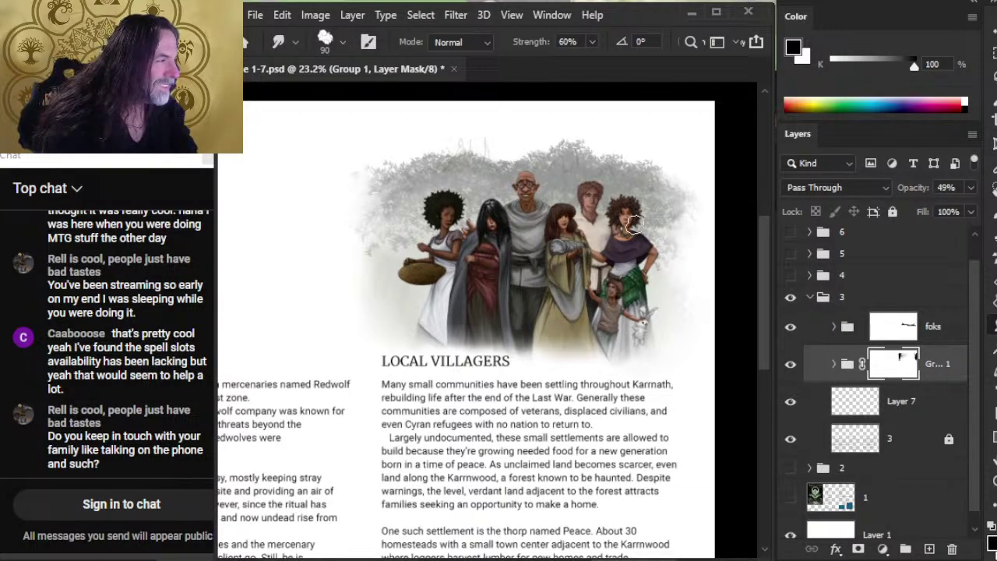
Mask out more of the foliage and haze around the villagers on Group 1's mask and blend the strokes with the Smudge tool.
key("b")
left_click_drag(577, 289, 579, 264)
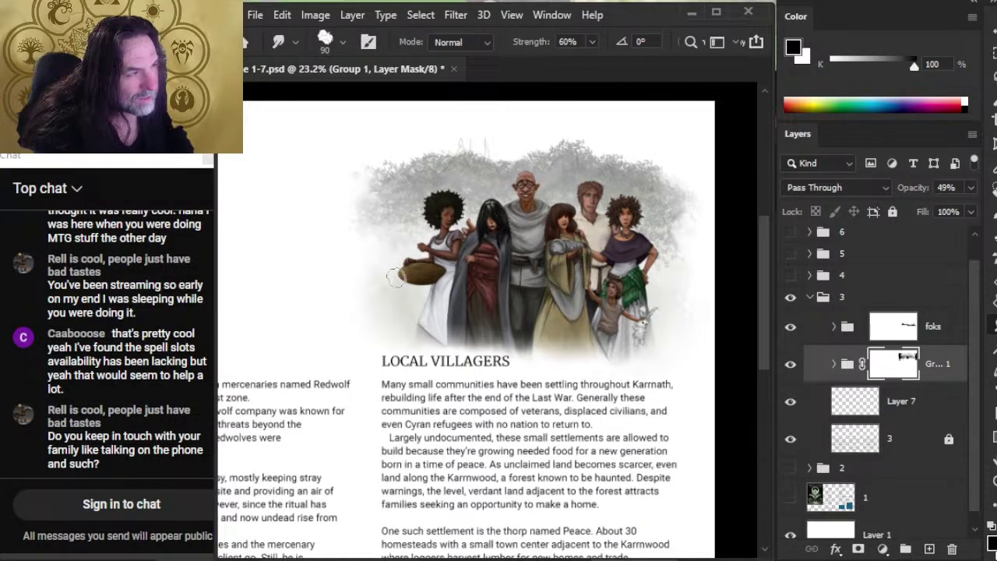
key("b")
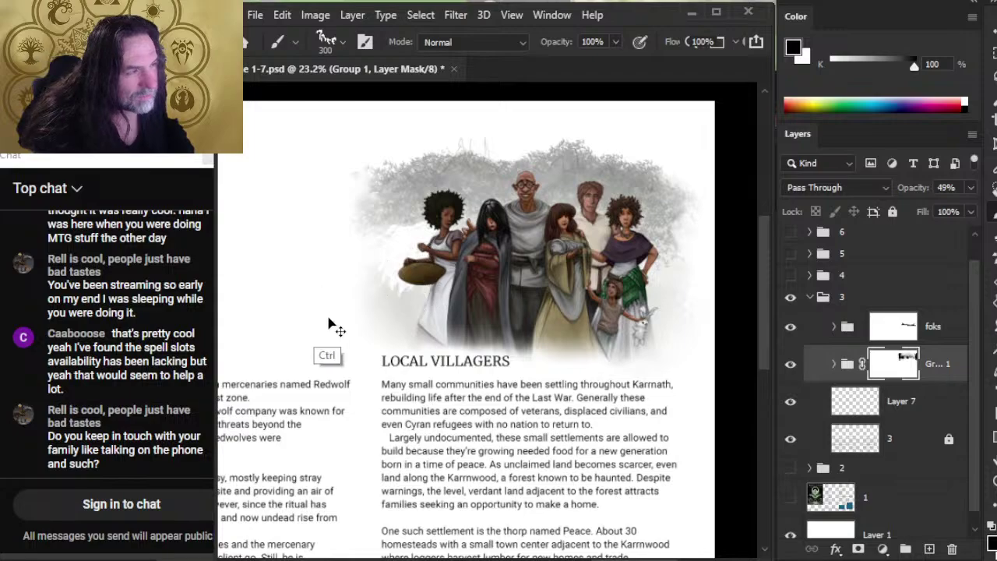
key("r")
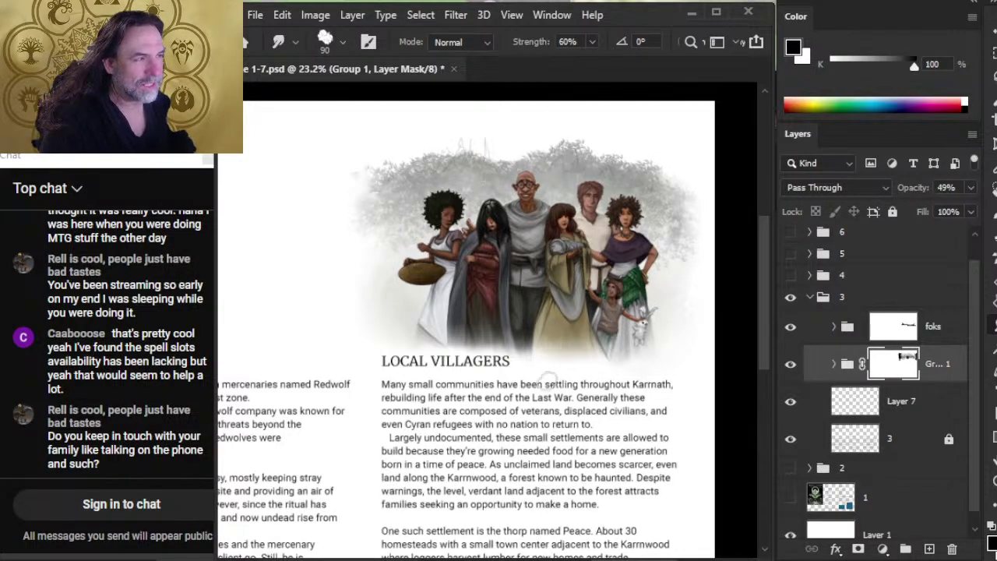
Smudge Group 1's mask at 60% strength along the haze's outer edge and beneath the basket carrier.
key("z")
left_click_drag(548, 381, 481, 418)
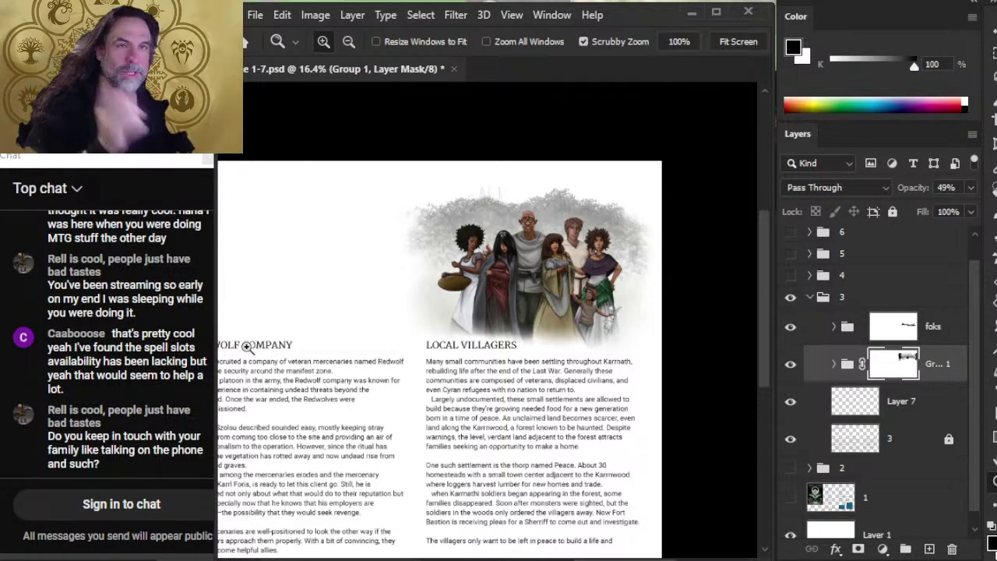
key("r")
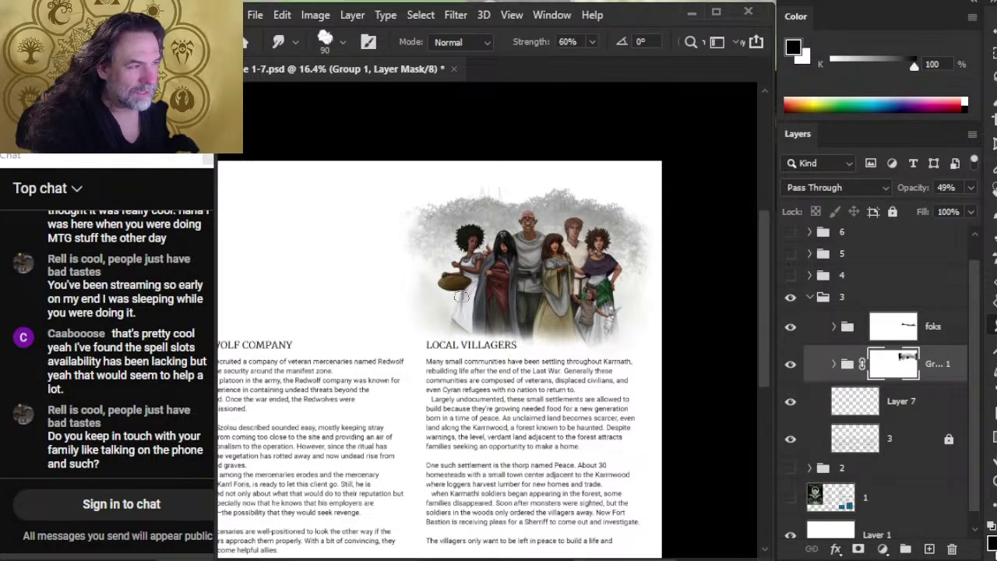
mouse_move(417, 284)
left_mouse_down()
mouse_move(381, 291)
mouse_move(403, 308)
left_mouse_up()
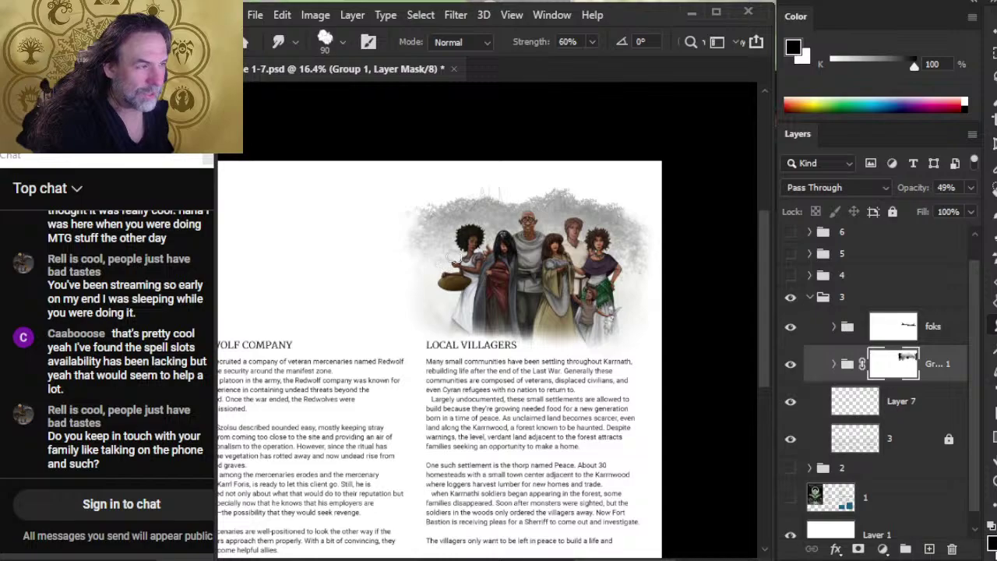
left_click_drag(451, 286, 454, 330)
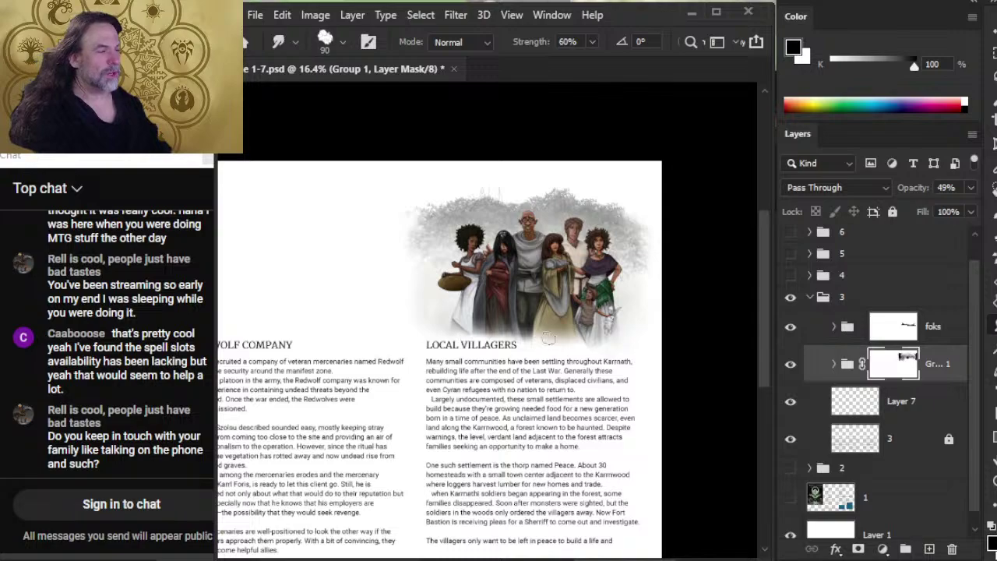
Examine the whole Factions spread and the Local Villagers artwork at several zoom levels to judge the faded background against the page.
key("z")
left_click_drag(548, 336, 492, 364)
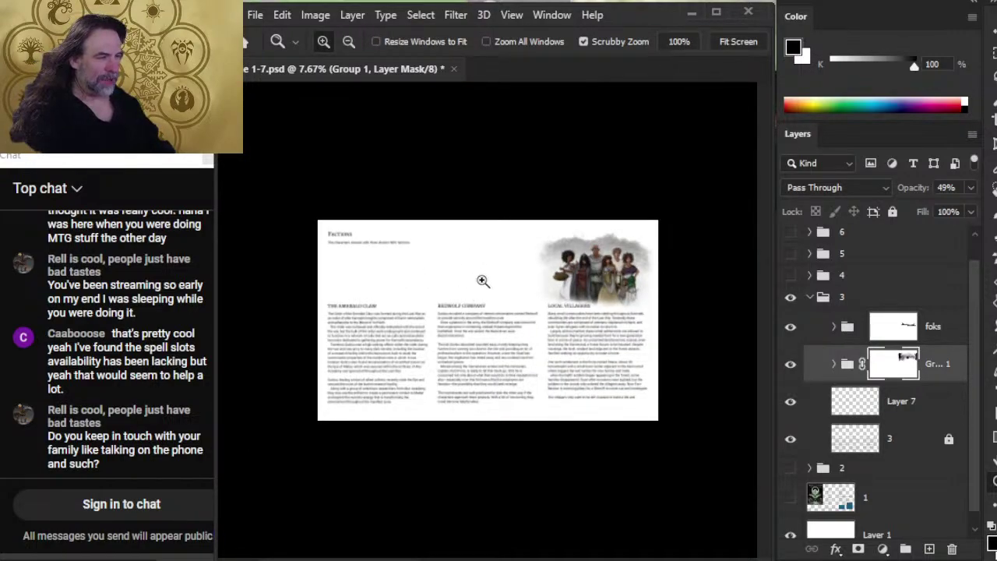
left_click(482, 281)
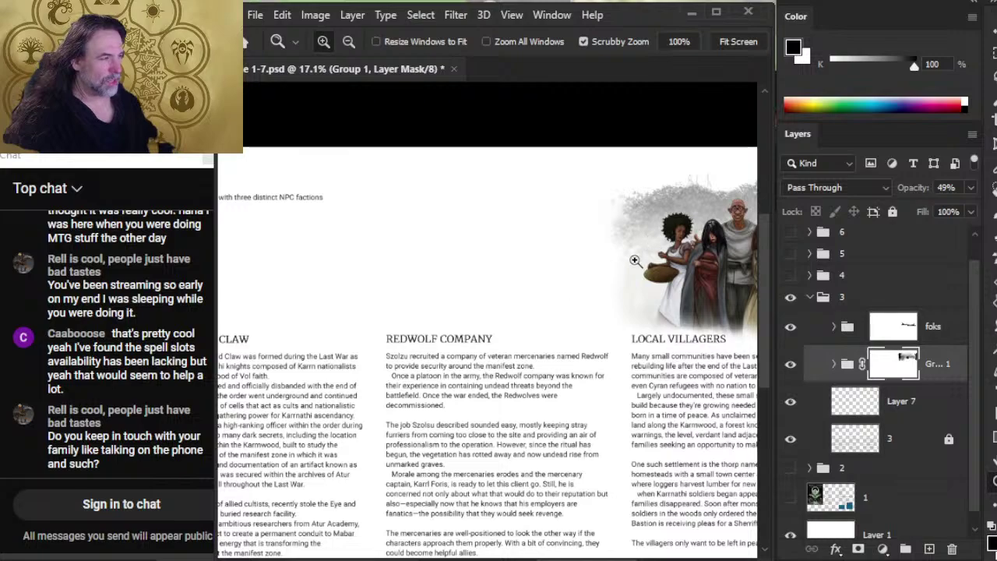
left_click_drag(449, 313, 565, 332)
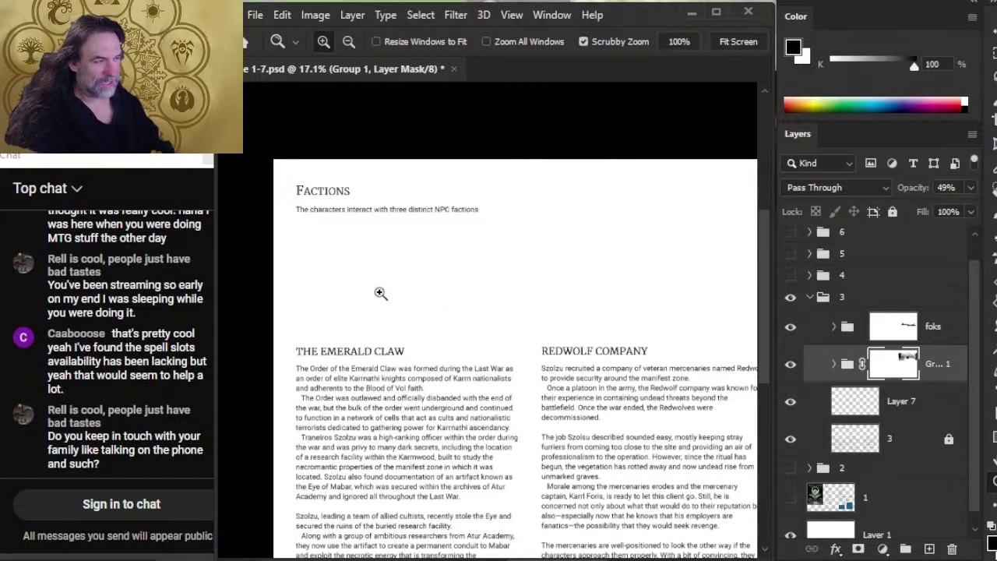
scroll(550, 302, "right", 3)
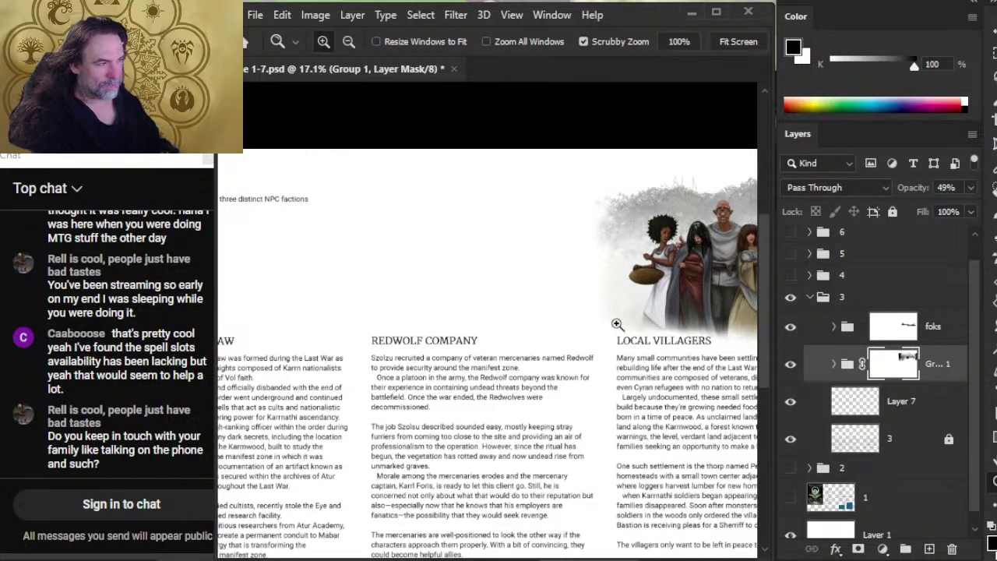
scroll(686, 296, "right", 3)
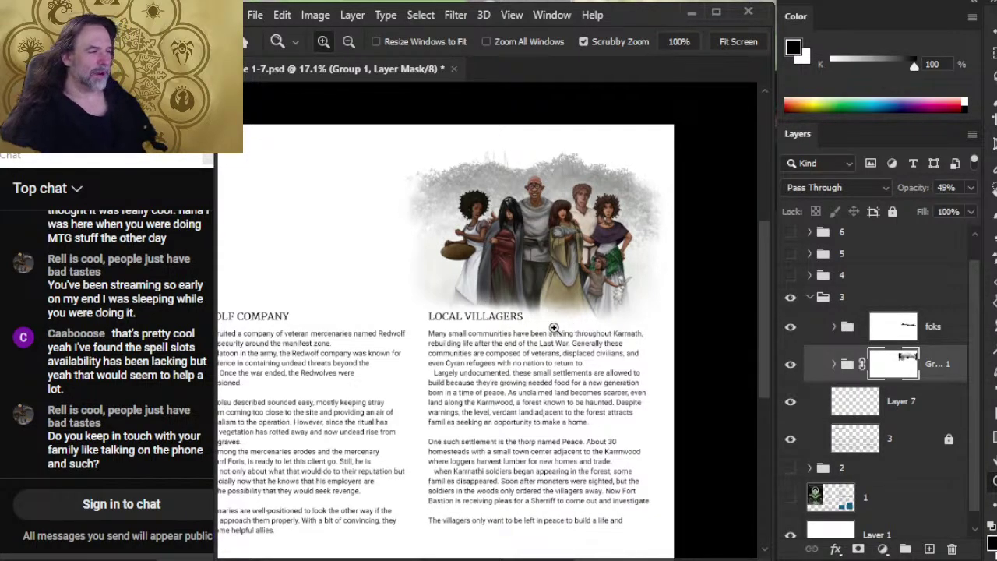
left_click_drag(556, 330, 488, 371)
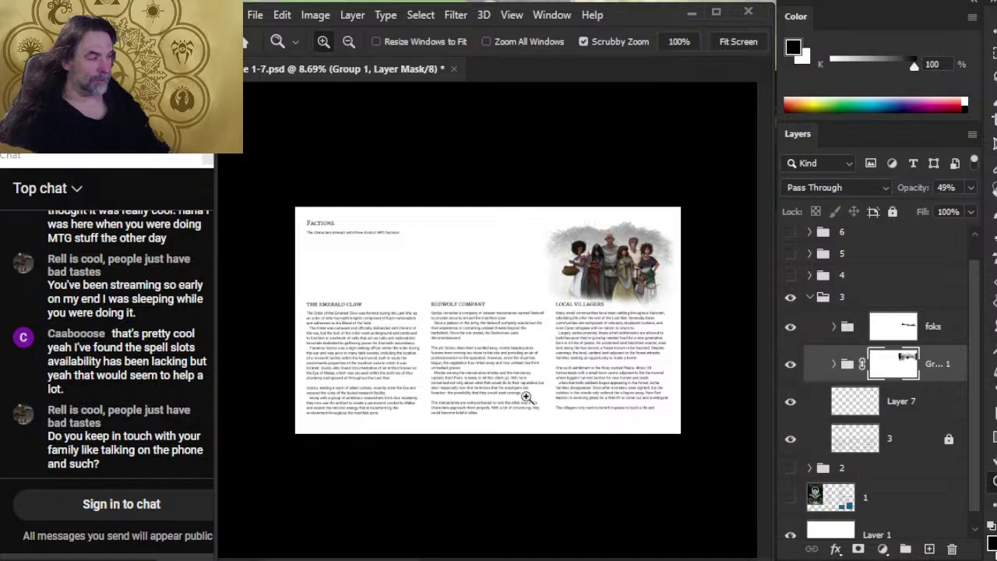
left_click_drag(647, 270, 673, 225)
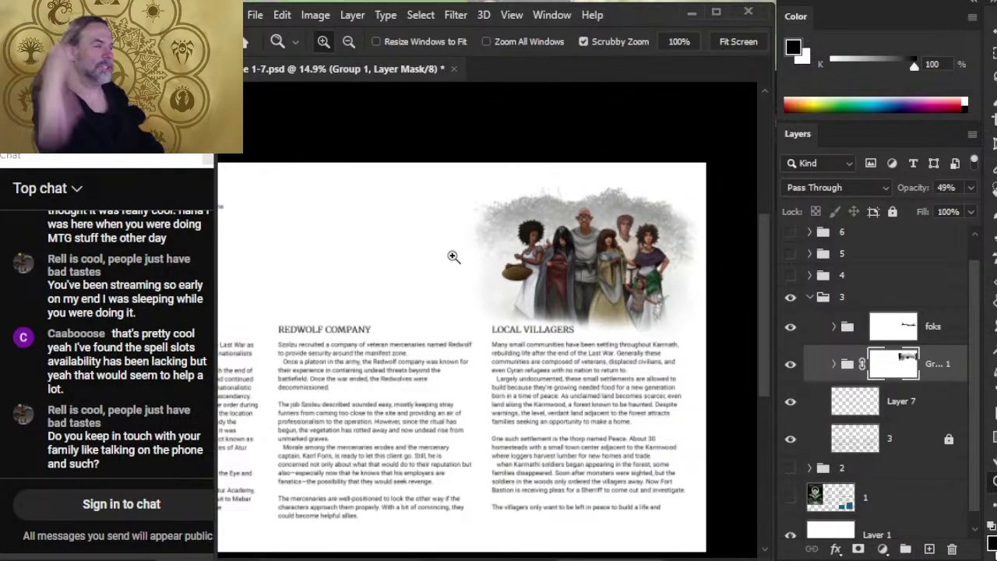
left_click_drag(513, 335, 473, 339)
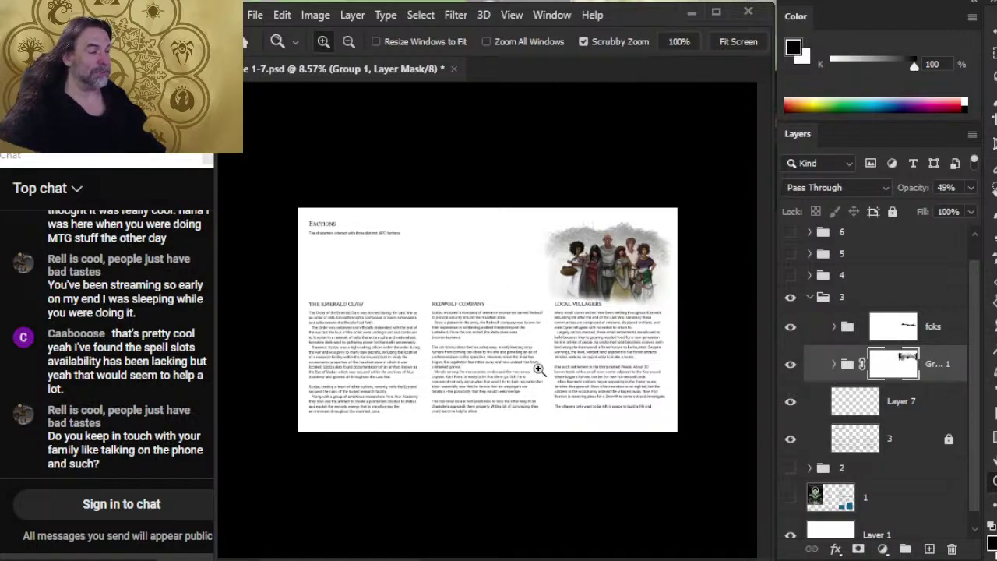
left_click_drag(594, 313, 645, 309)
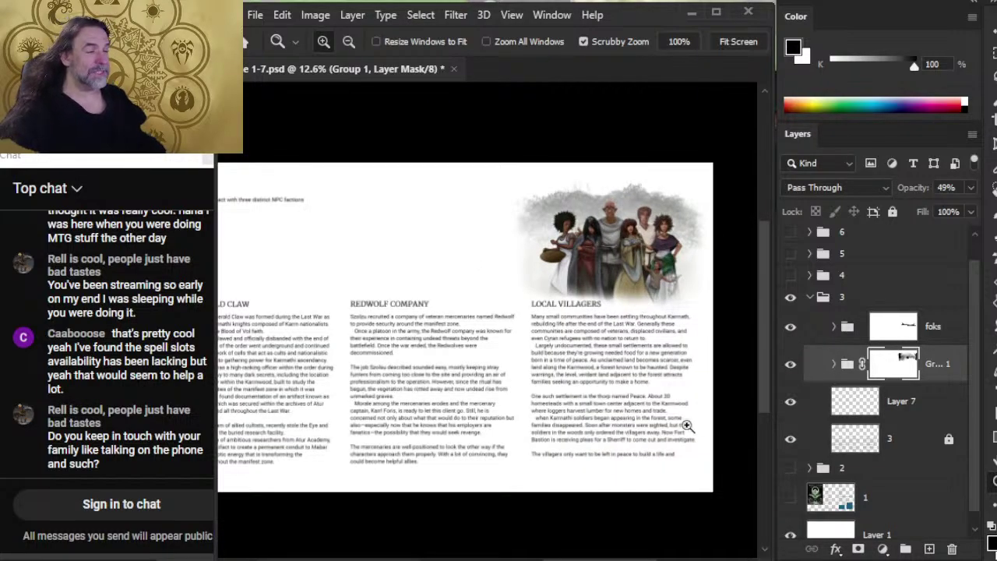
Examine the Factions spread from the Local Villagers artwork across to the Redwolf Company and Emerald Claw columns at several zoom levels.
left_click_drag(690, 426, 624, 410)
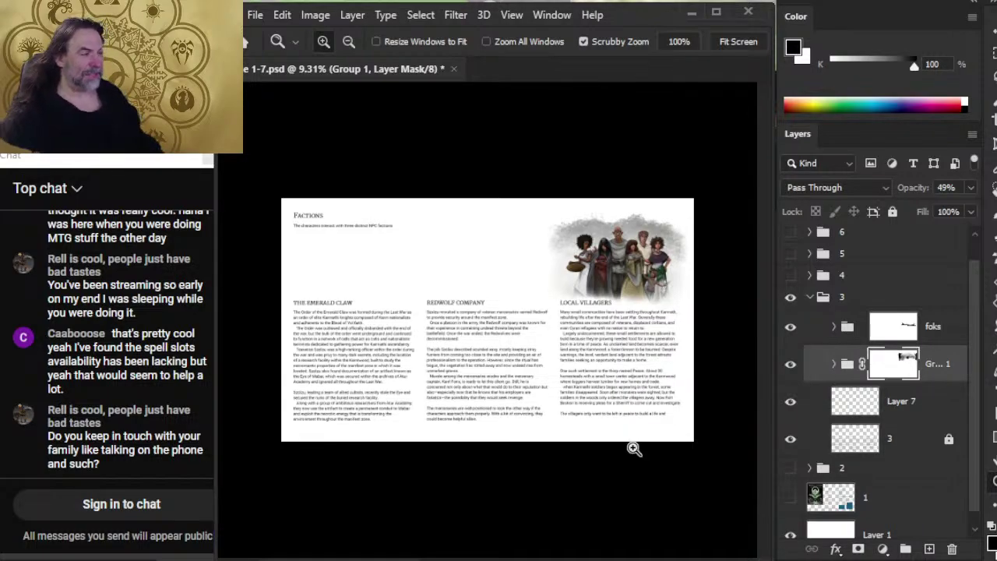
left_click_drag(645, 352, 693, 339)
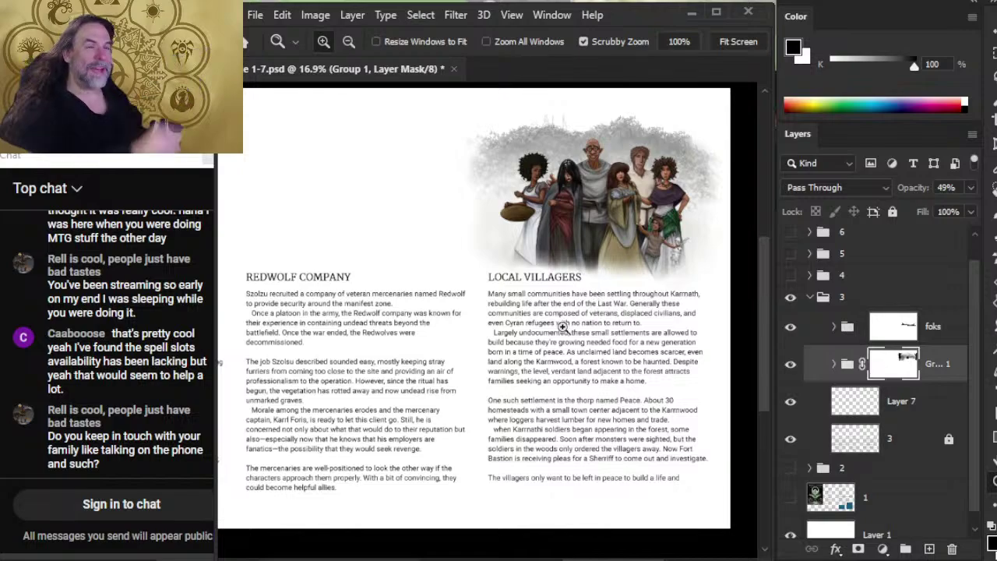
left_click_drag(576, 184, 504, 197)
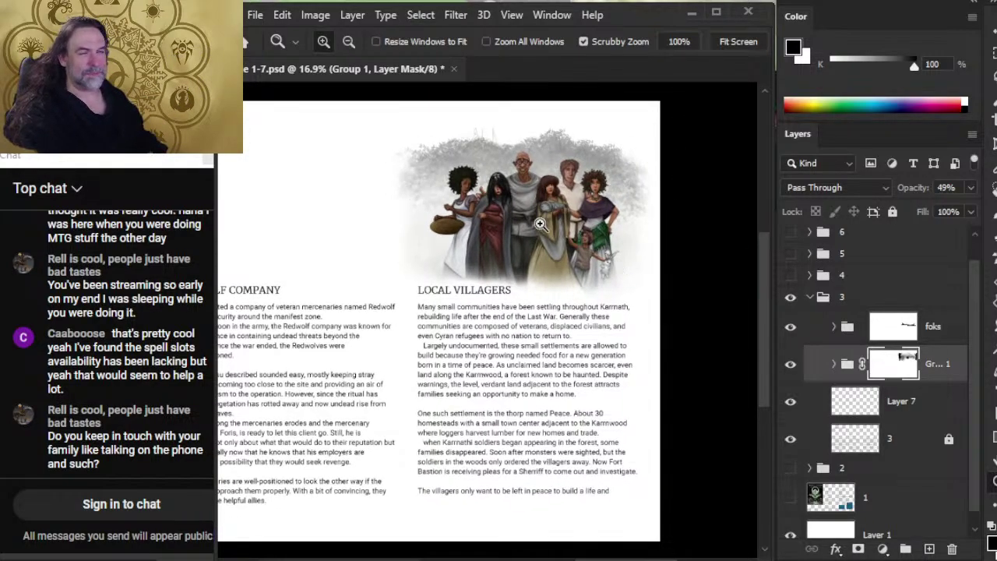
left_click_drag(611, 244, 588, 293)
scroll(576, 312, "down", 2)
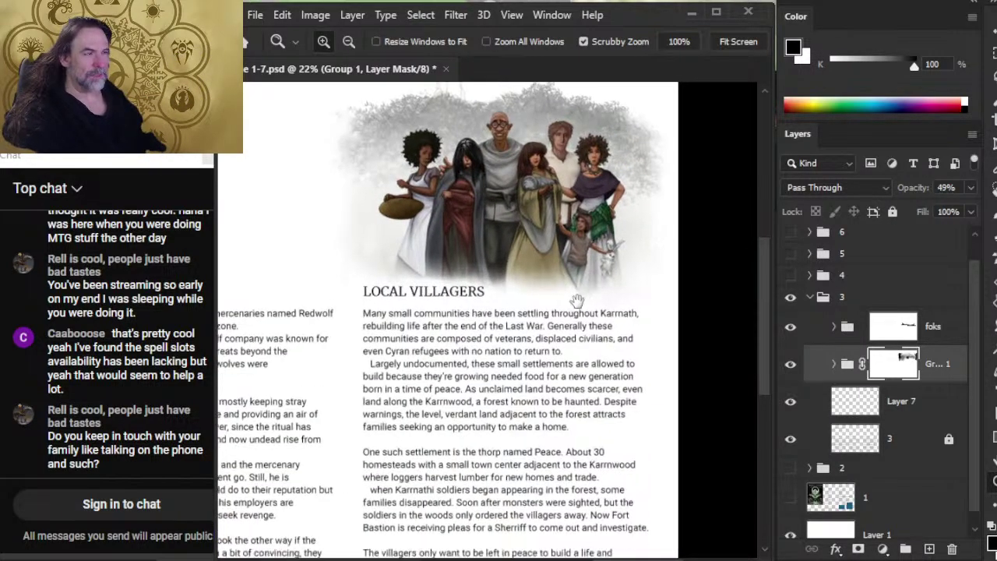
scroll(571, 321, "down", 3)
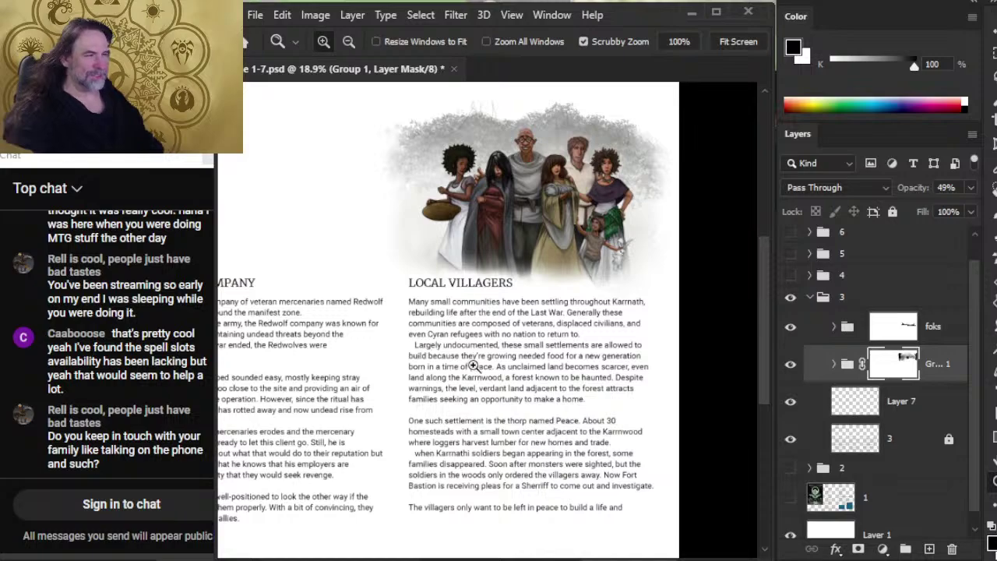
scroll(473, 365, "left", 3)
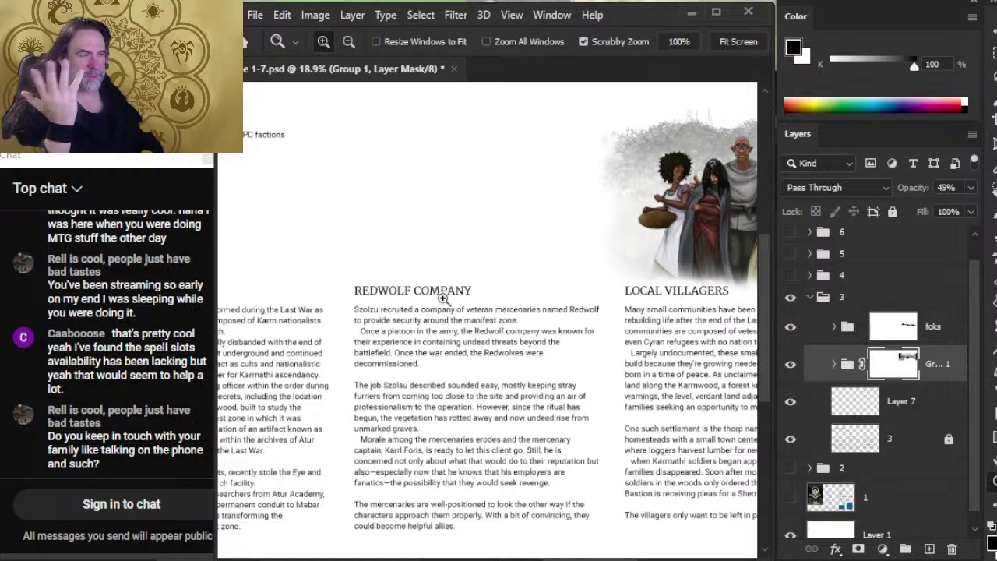
left_click_drag(373, 335, 610, 302)
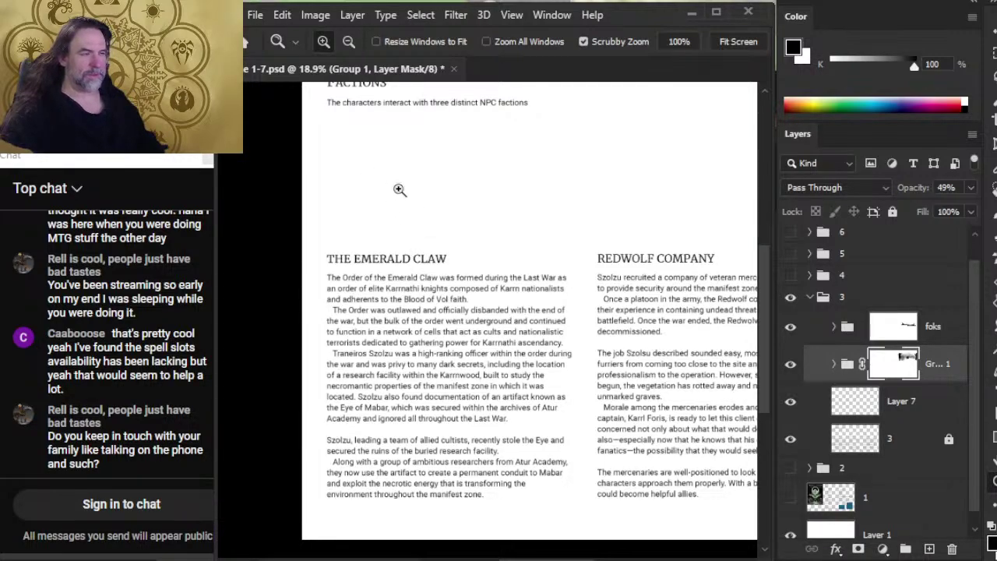
left_click_drag(512, 288, 496, 278)
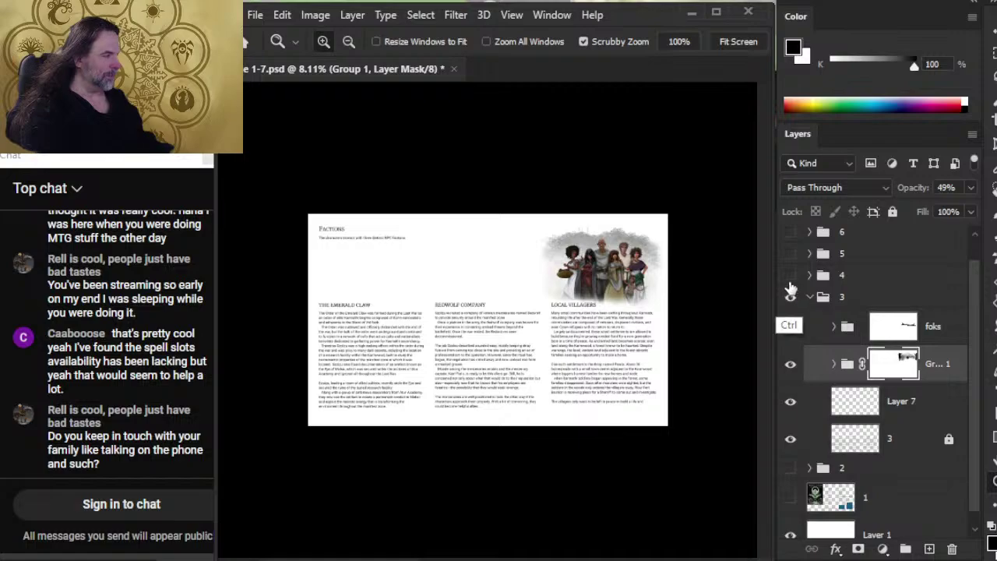
Review group 4's Locations spread in place of group 3, followed by group 5's Plot Hooks spread, with only one group visible at once.
left_click(791, 275)
left_click(791, 296)
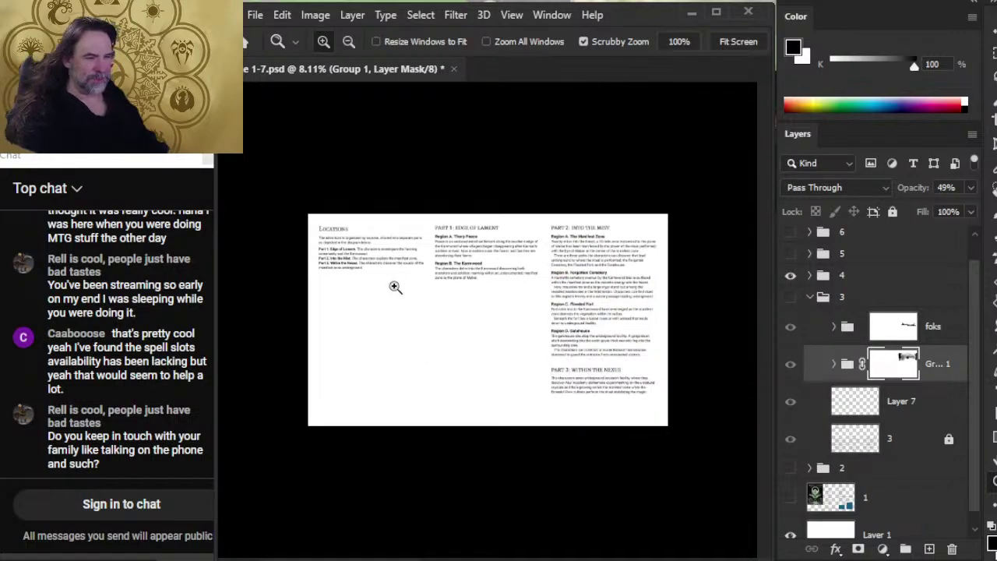
left_click_drag(413, 297, 456, 314)
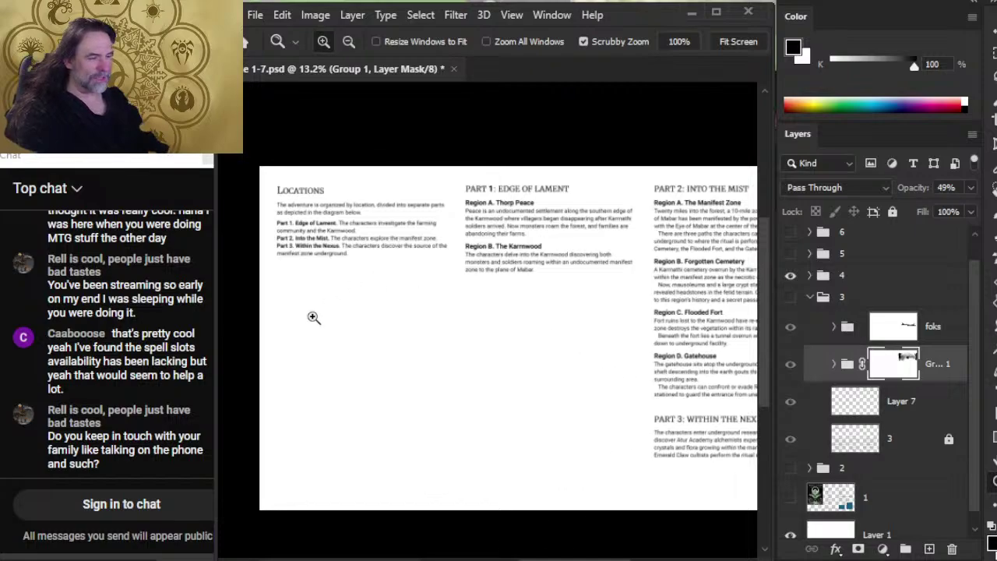
left_click(791, 274)
left_click(790, 253)
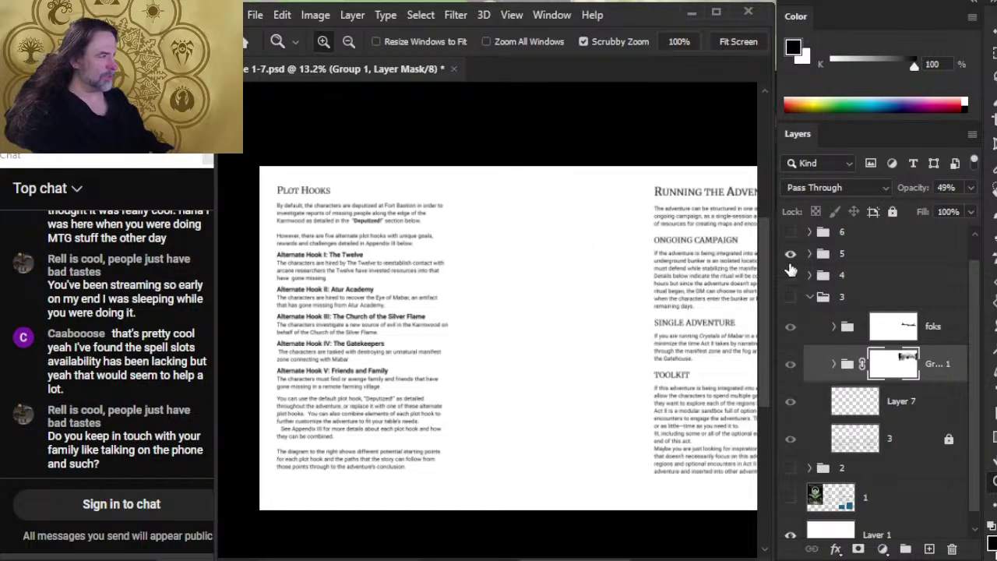
scroll(911, 250, "up", 1)
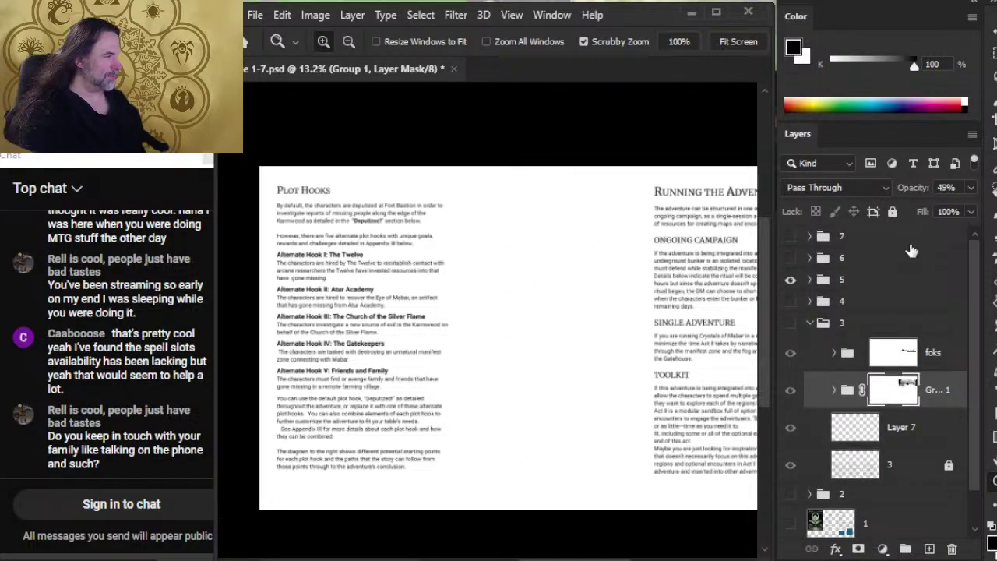
Show group 6 in place of group 5 and examine its Weather, Visibility and Conditions and Terrain sections up close.
left_click(790, 278)
left_click(790, 257)
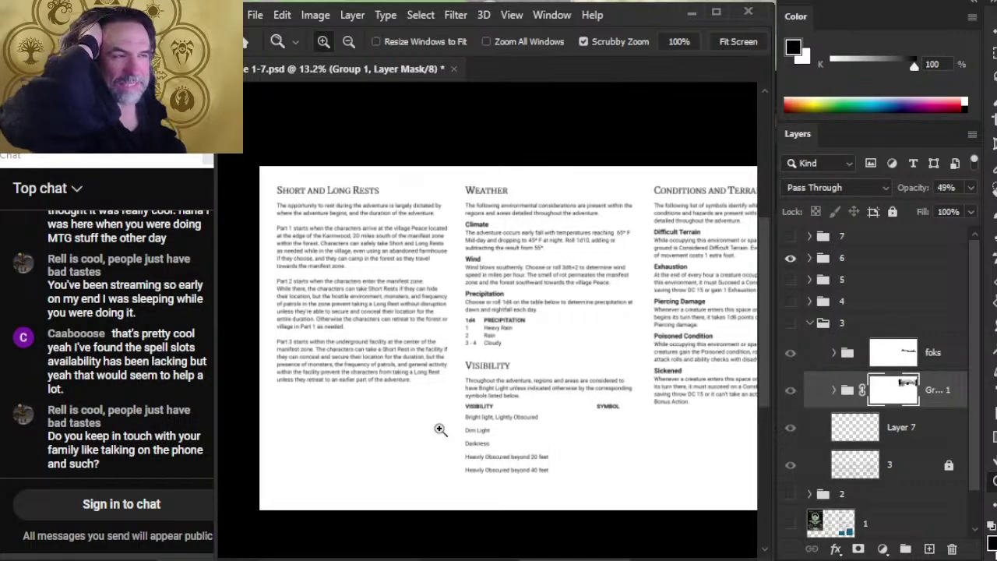
left_click_drag(408, 421, 340, 434)
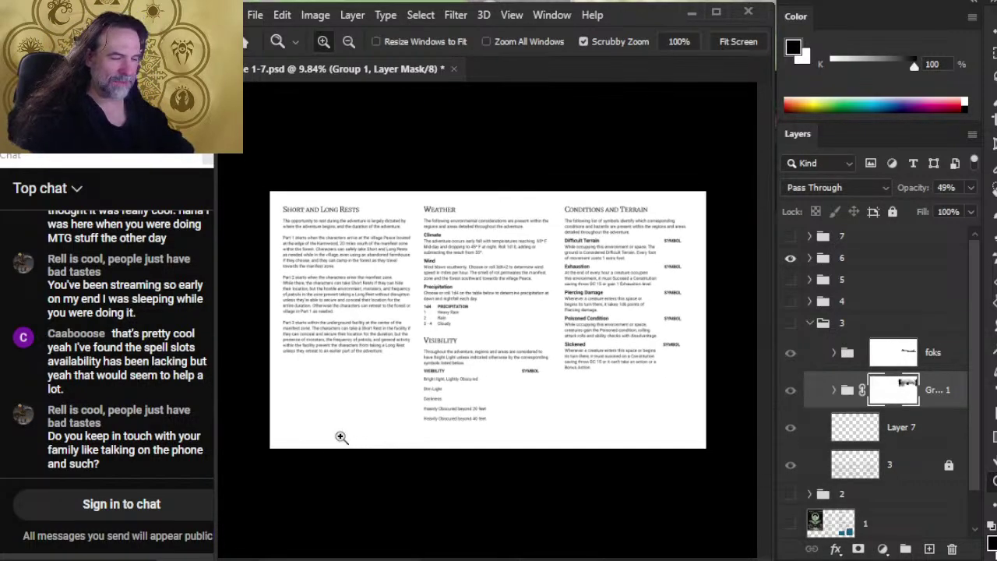
left_click_drag(517, 388, 554, 396)
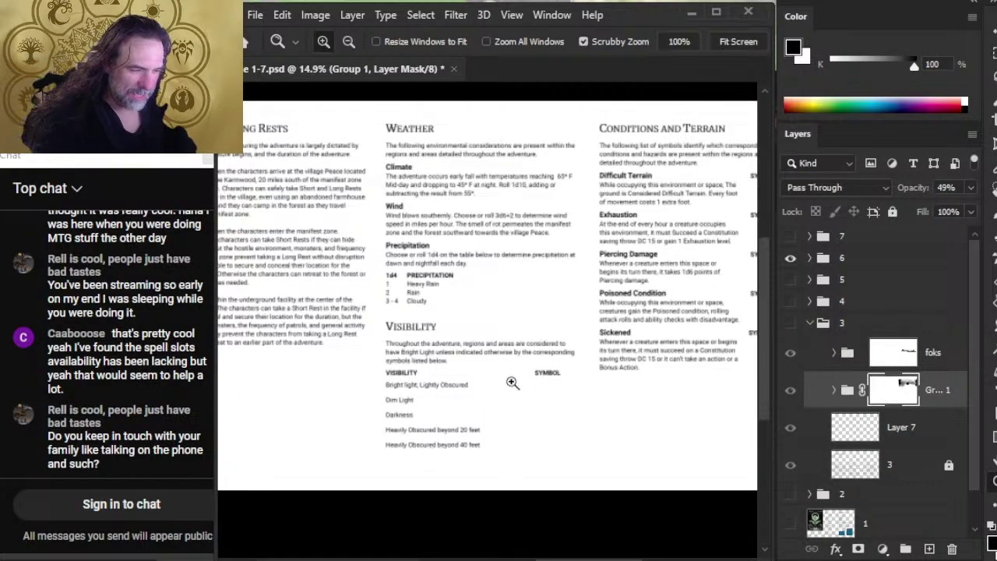
left_click_drag(447, 418, 516, 441)
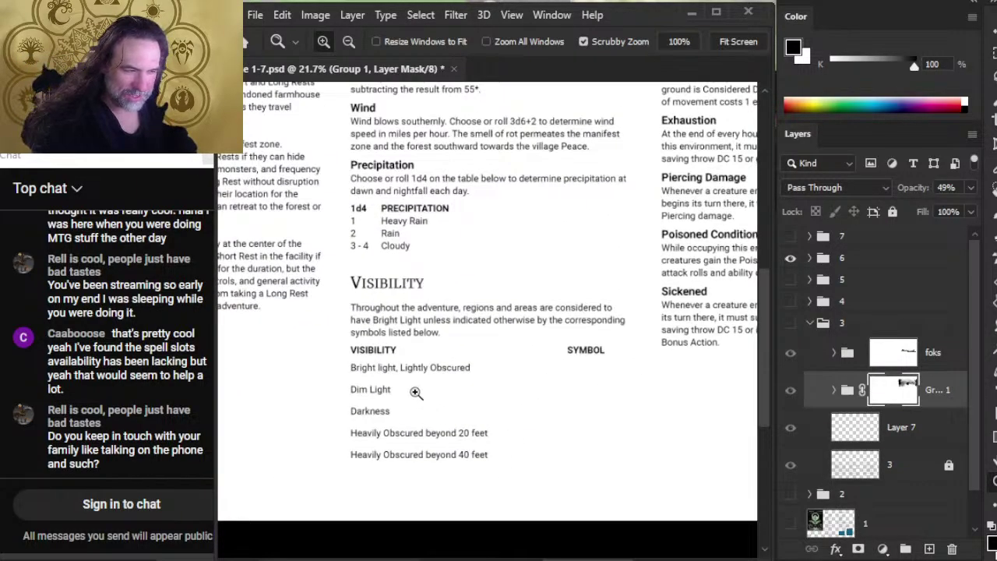
left_click_drag(585, 458, 491, 440)
left_click(651, 254)
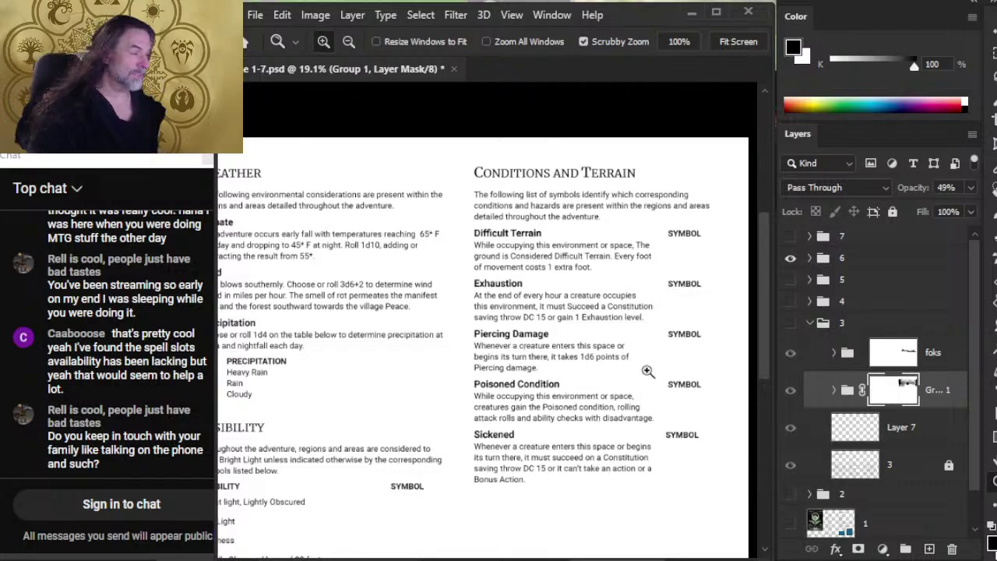
Show group 7 in place of group 6 and examine the Starting the Adventure spread across its columns.
left_click(790, 258)
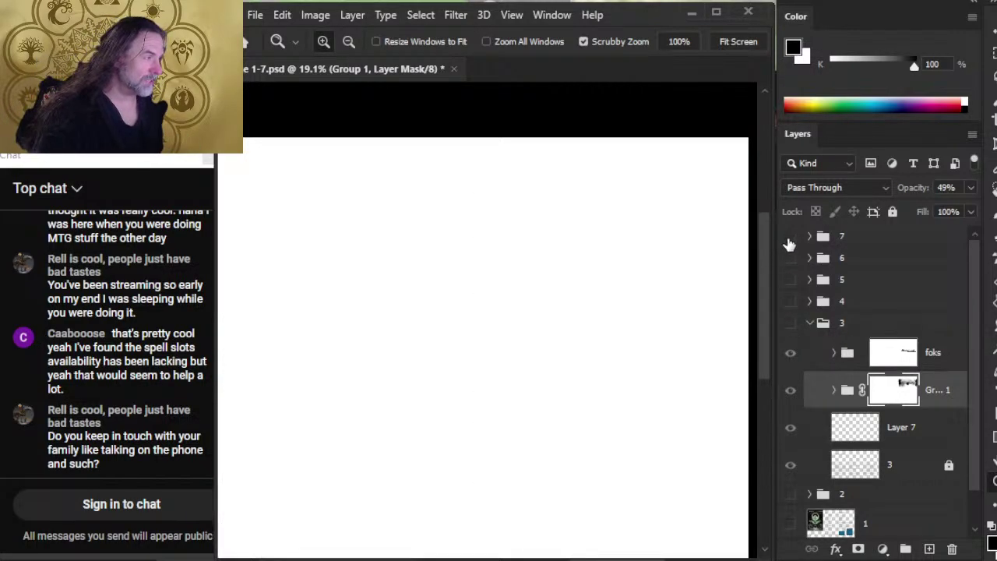
left_click(790, 236)
left_click_drag(509, 337, 418, 351)
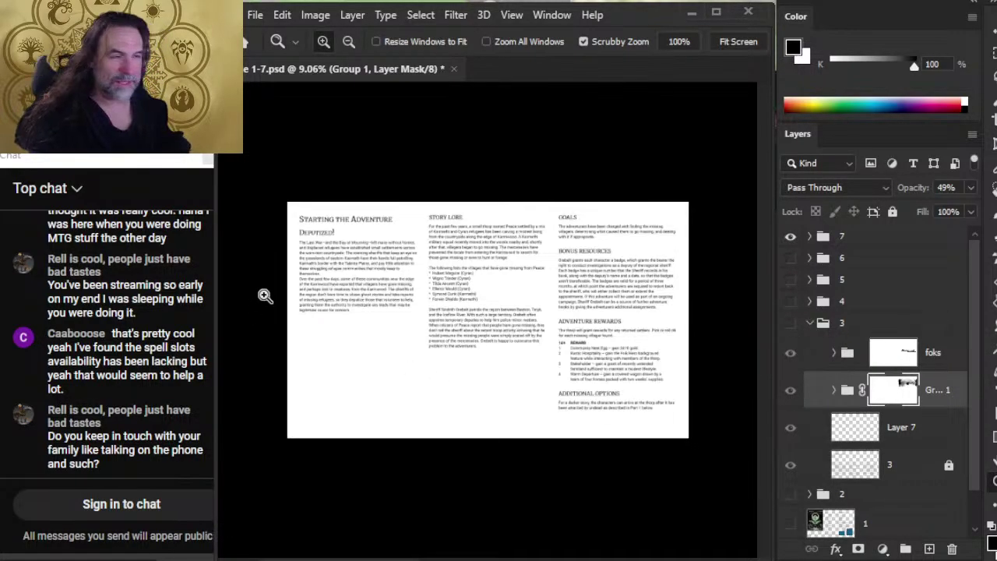
left_click_drag(278, 269, 422, 275)
left_click_drag(528, 257, 459, 253)
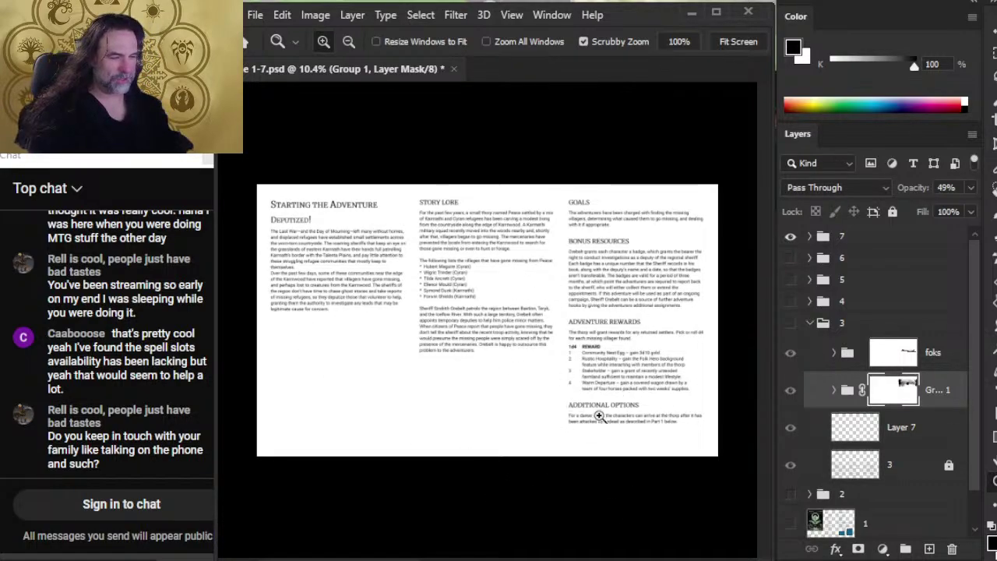
left_click_drag(301, 251, 337, 254)
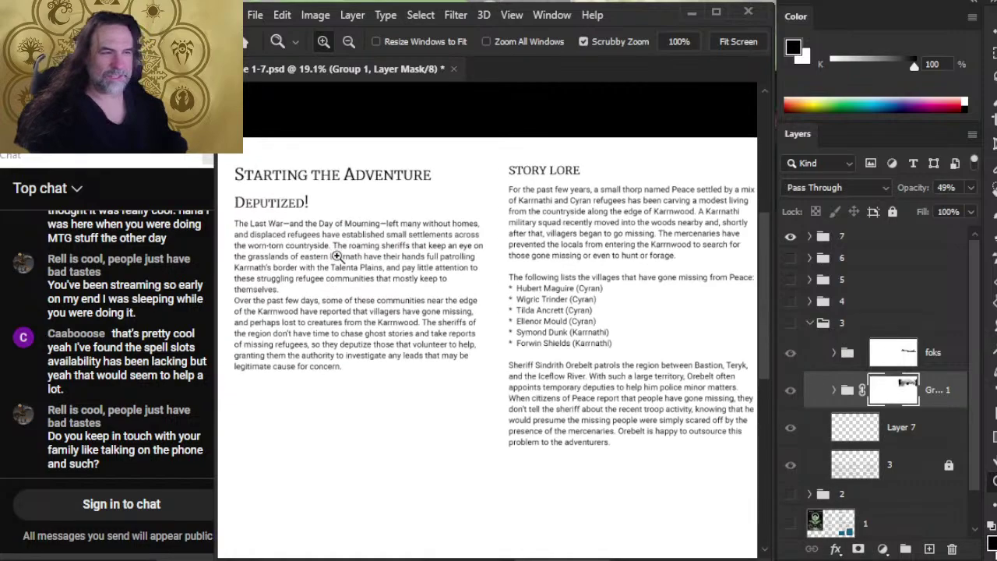
left_click_drag(556, 306, 532, 311)
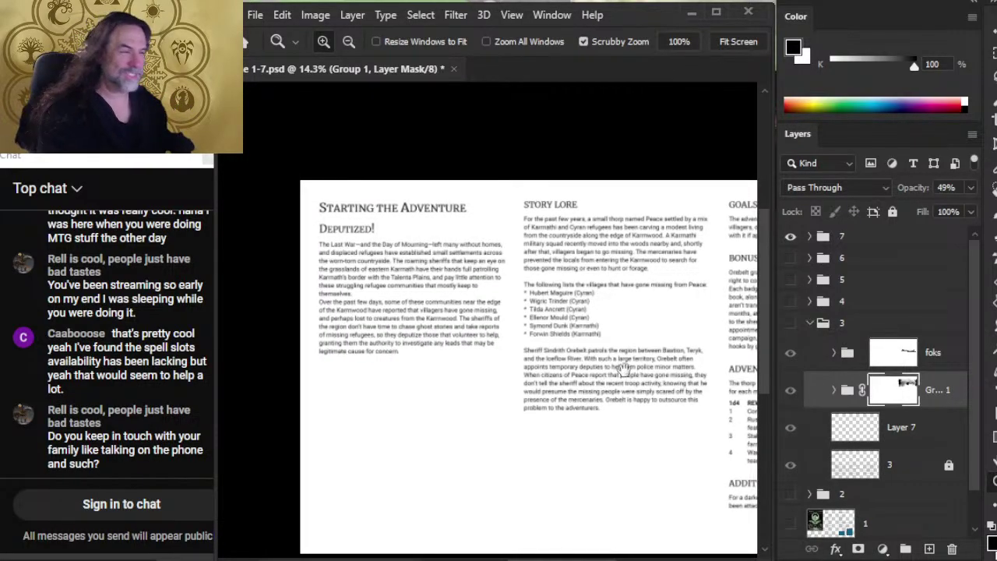
left_click_drag(624, 370, 538, 298)
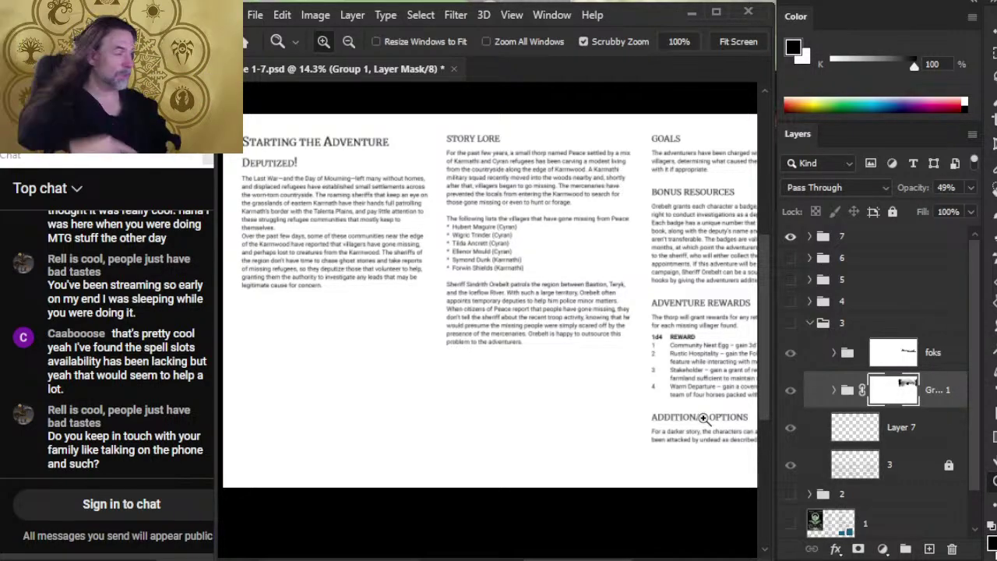
Hide group 7, show group 3 again and check the villagers artwork both up close and against the whole Factions spread.
left_click(791, 236)
left_click(790, 323)
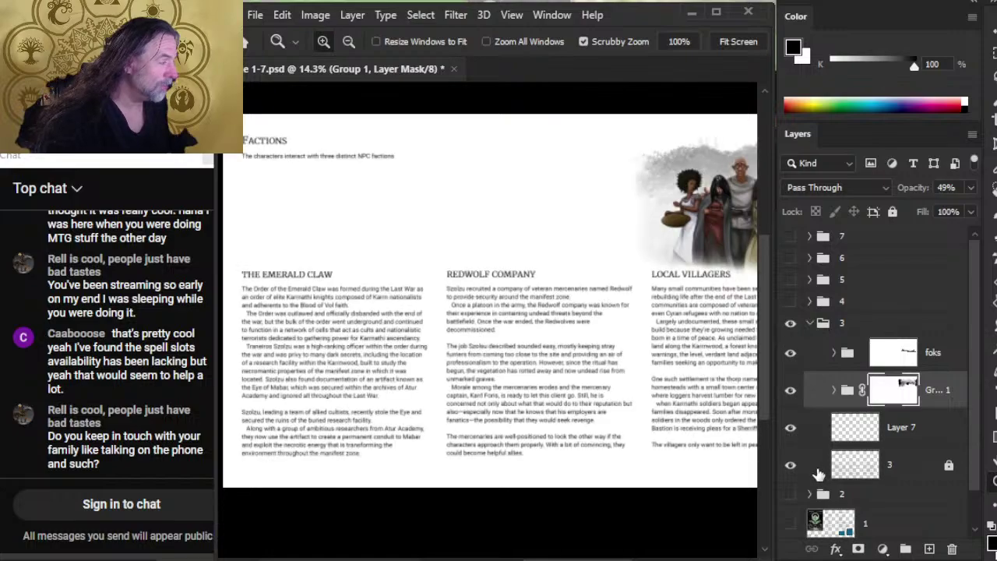
left_click_drag(683, 335, 514, 331)
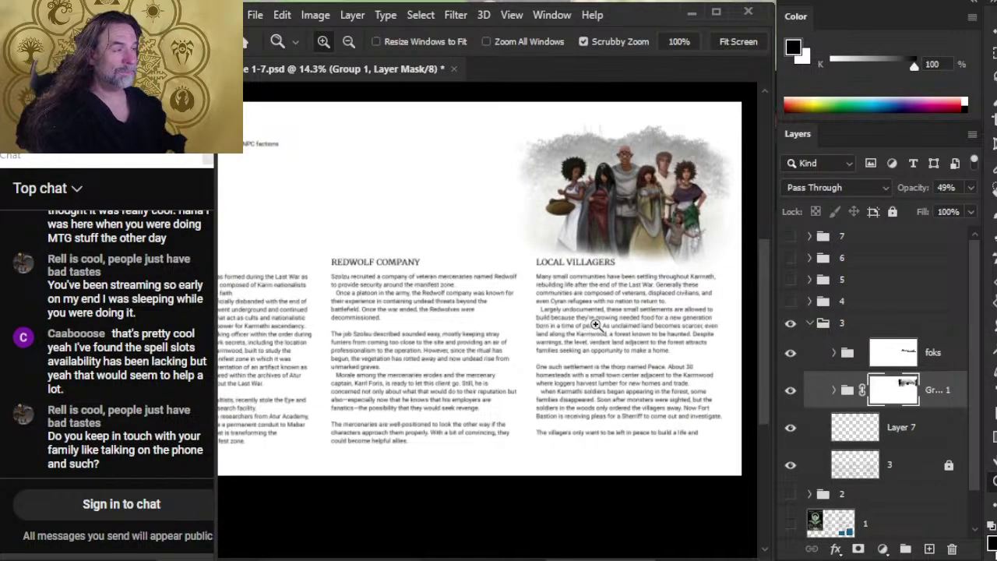
left_click_drag(630, 325, 551, 365)
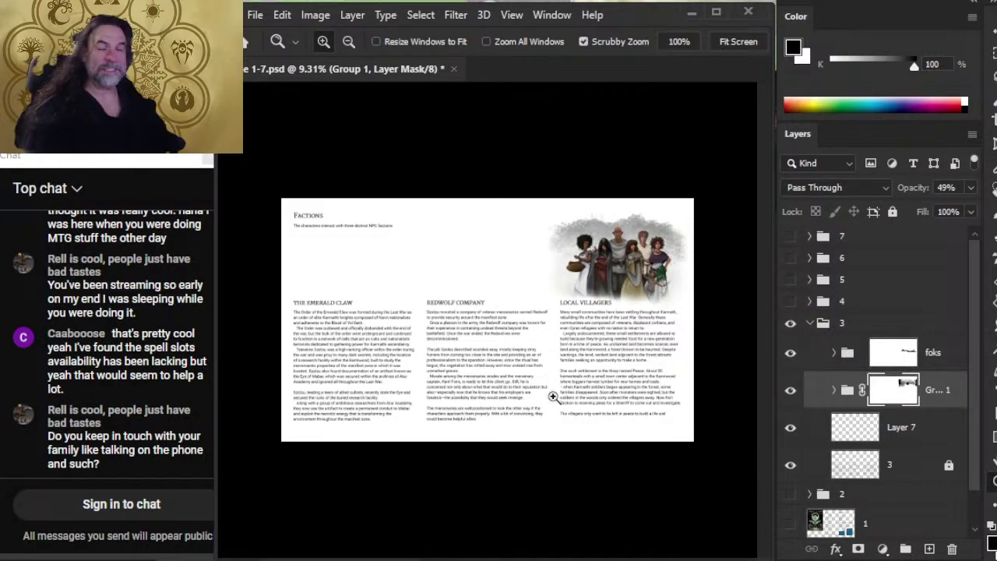
left_click_drag(673, 285, 715, 402)
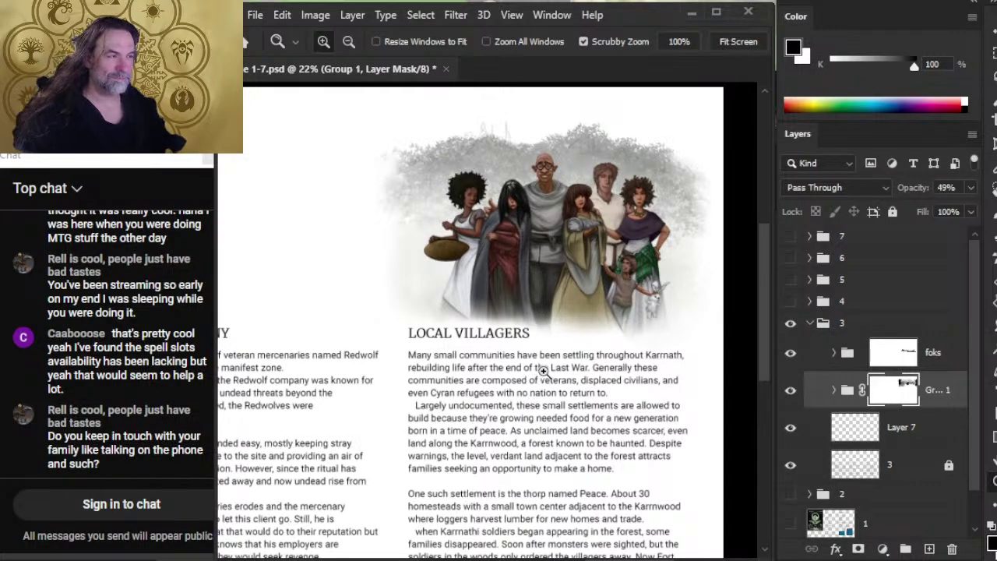
scroll(592, 366, "down", 2)
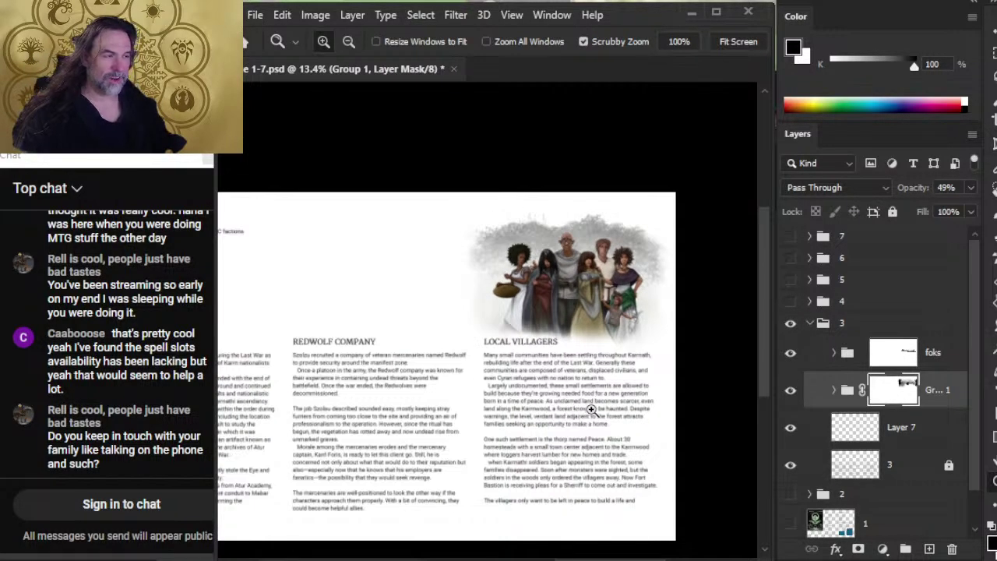
scroll(590, 416, "down", 2)
scroll(615, 327, "up", 1)
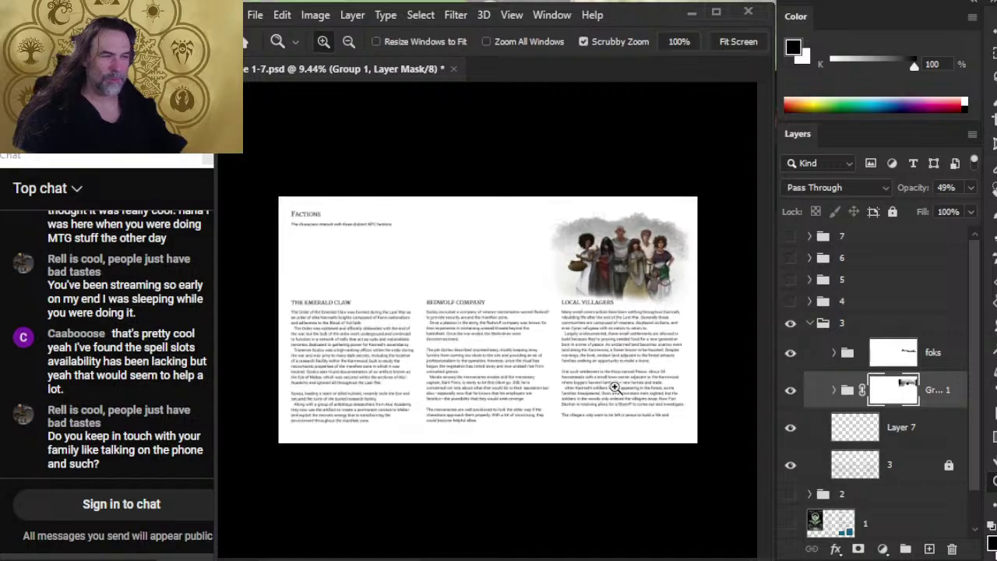